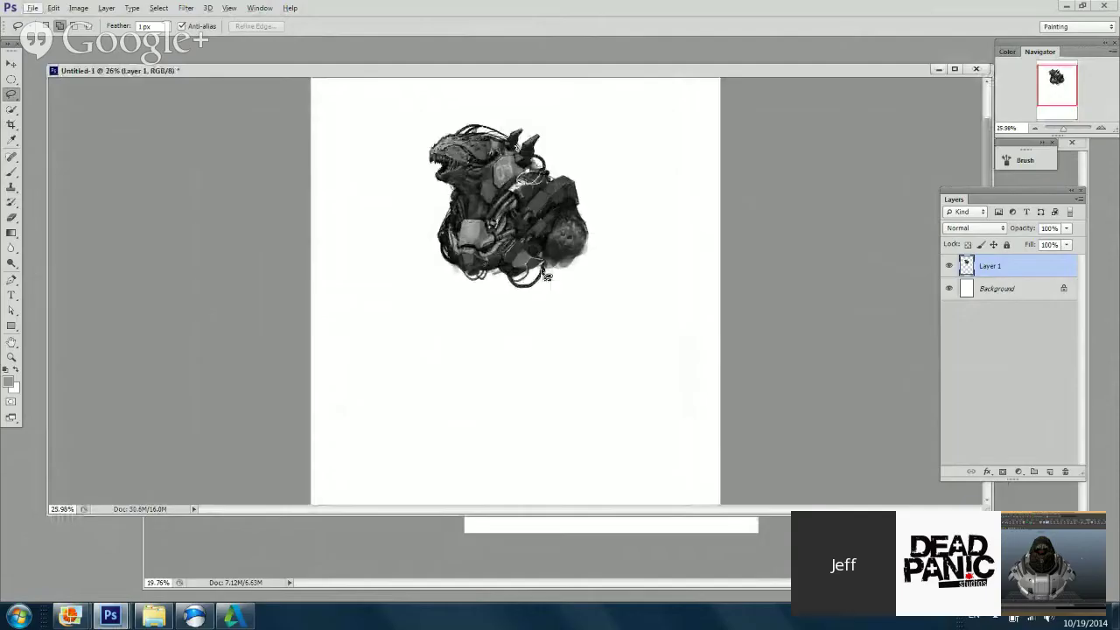
# Step: Enlarge the creature bust on Layer 1 slightly with Free Transform and shift the document window
pyautogui.keyDown('alt'); pyautogui.scroll(-2, 543, 272); pyautogui.keyUp('alt')
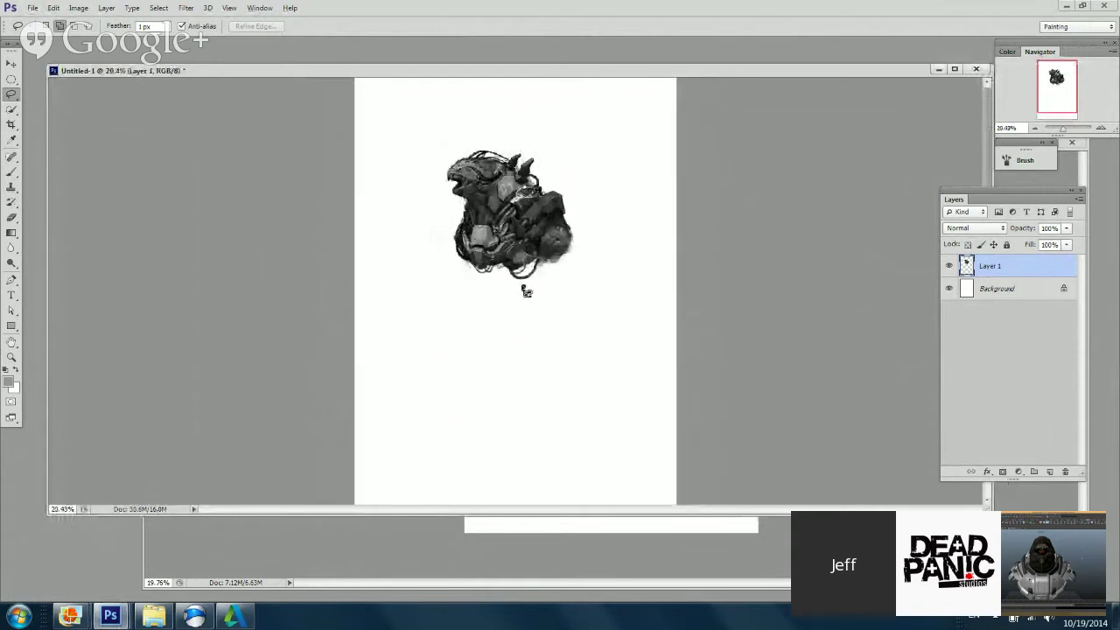
pyautogui.hotkey('ctrl', 't')
pyautogui.moveTo(575, 241); pyautogui.dragTo(588, 260)
pyautogui.moveTo(566, 205); pyautogui.dragTo(563, 204)
pyautogui.press('Return')
pyautogui.moveTo(620, 72); pyautogui.dragTo(591, 51)
pyautogui.keyDown('alt'); pyautogui.scroll(4, 485, 236); pyautogui.keyUp('alt')
pyautogui.moveTo(532, 249); pyautogui.dragTo(531, 290)
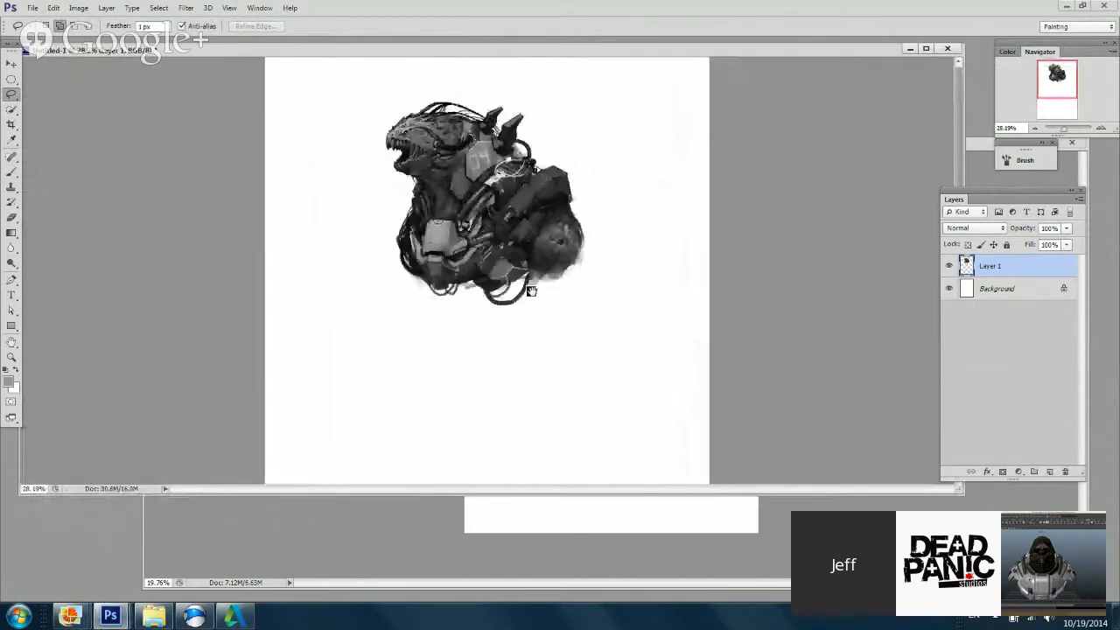
# Step: Add an empty layer above the creature bust layer
pyautogui.keyDown('alt'); pyautogui.scroll(-3, 510, 288); pyautogui.keyUp('alt')
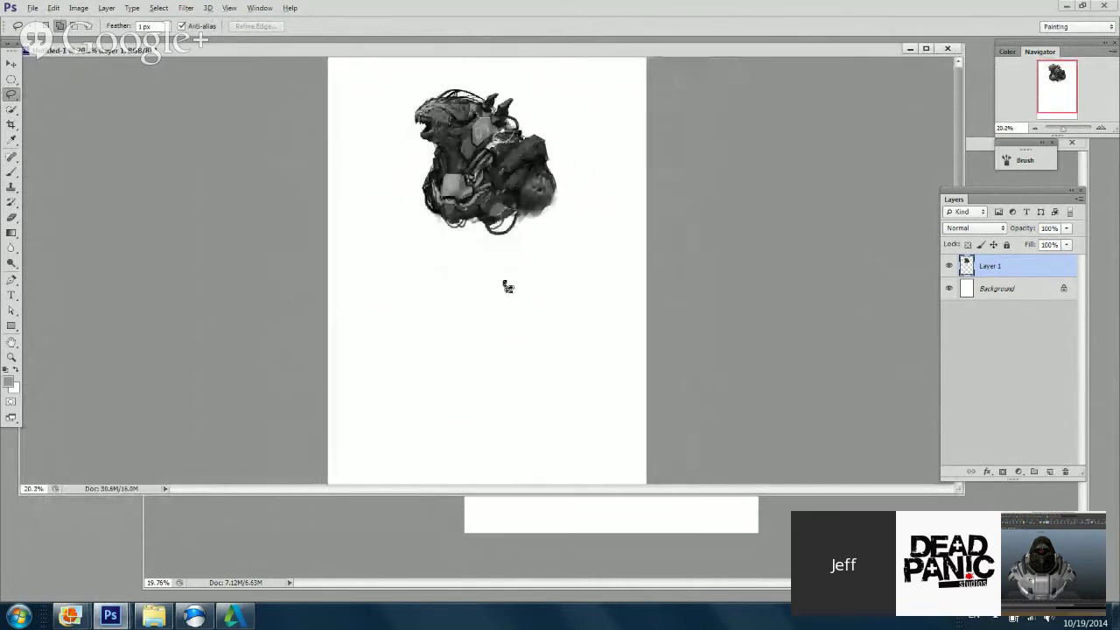
pyautogui.keyDown('alt'); pyautogui.scroll(3, 503, 267); pyautogui.keyUp('alt')
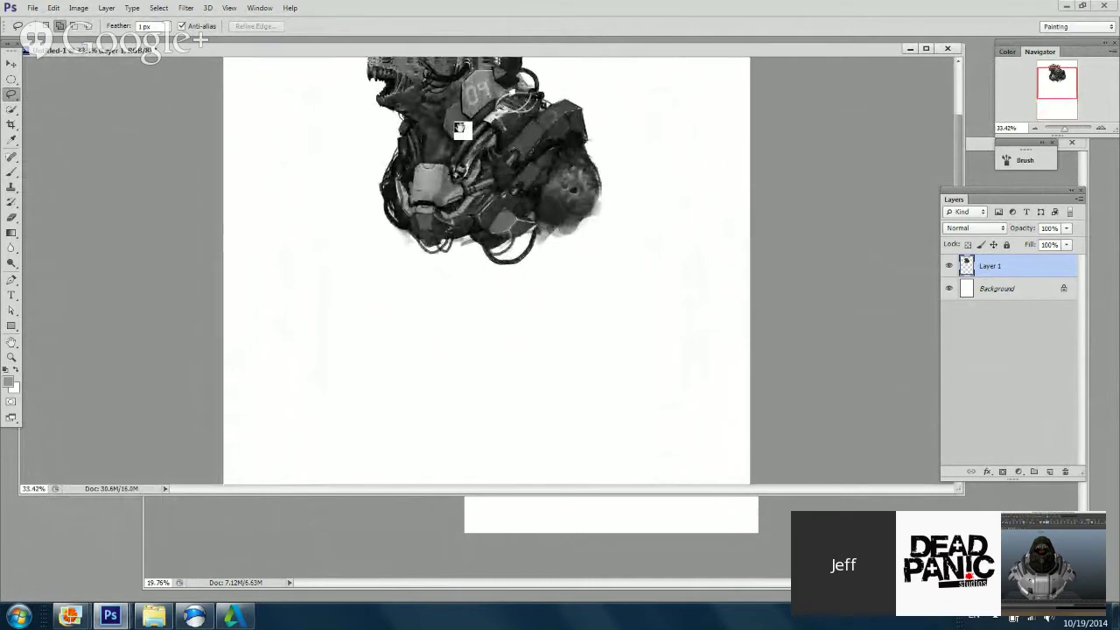
pyautogui.moveTo(462, 130); pyautogui.dragTo(436, 183)
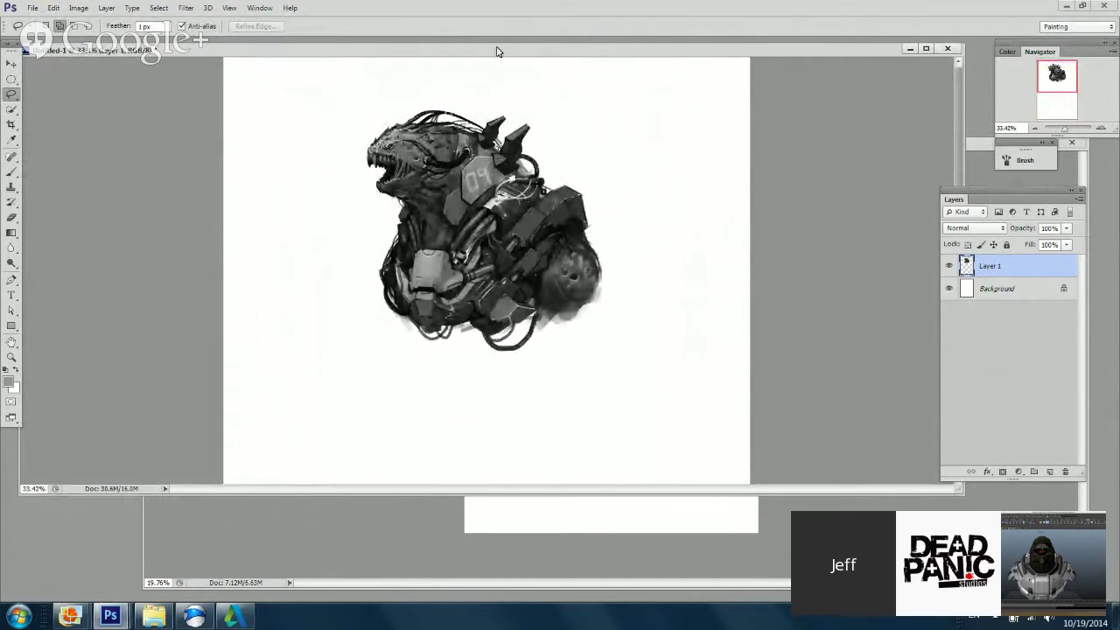
pyautogui.moveTo(505, 51); pyautogui.dragTo(508, 51)
pyautogui.keyDown('alt'); pyautogui.scroll(-1, 464, 238); pyautogui.keyUp('alt')
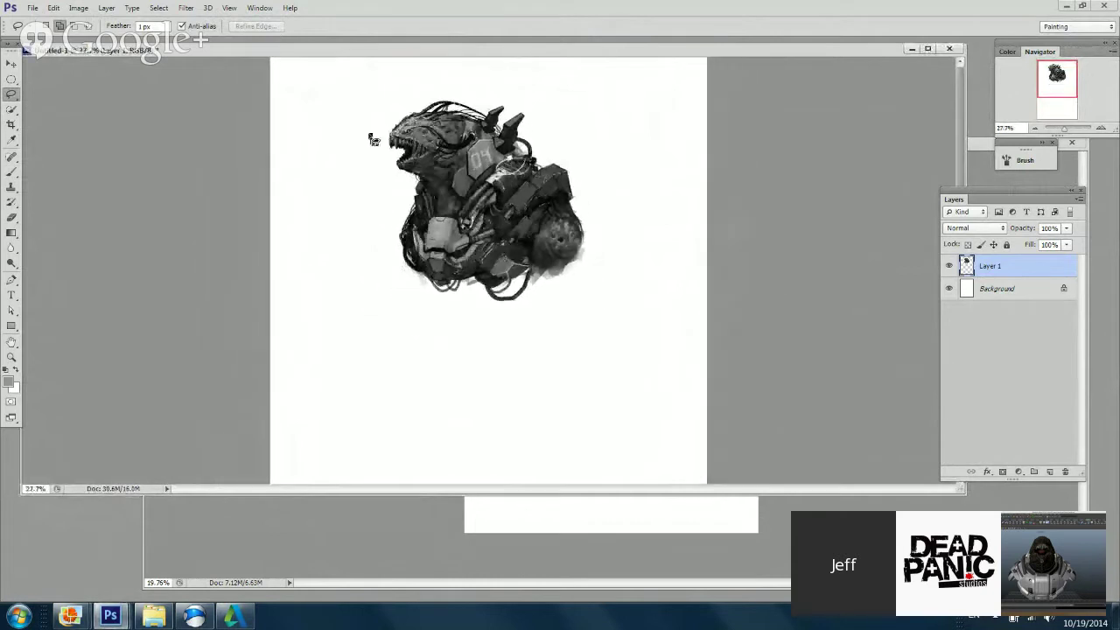
pyautogui.keyDown('alt'); pyautogui.scroll(-1, 512, 224); pyautogui.keyUp('alt')
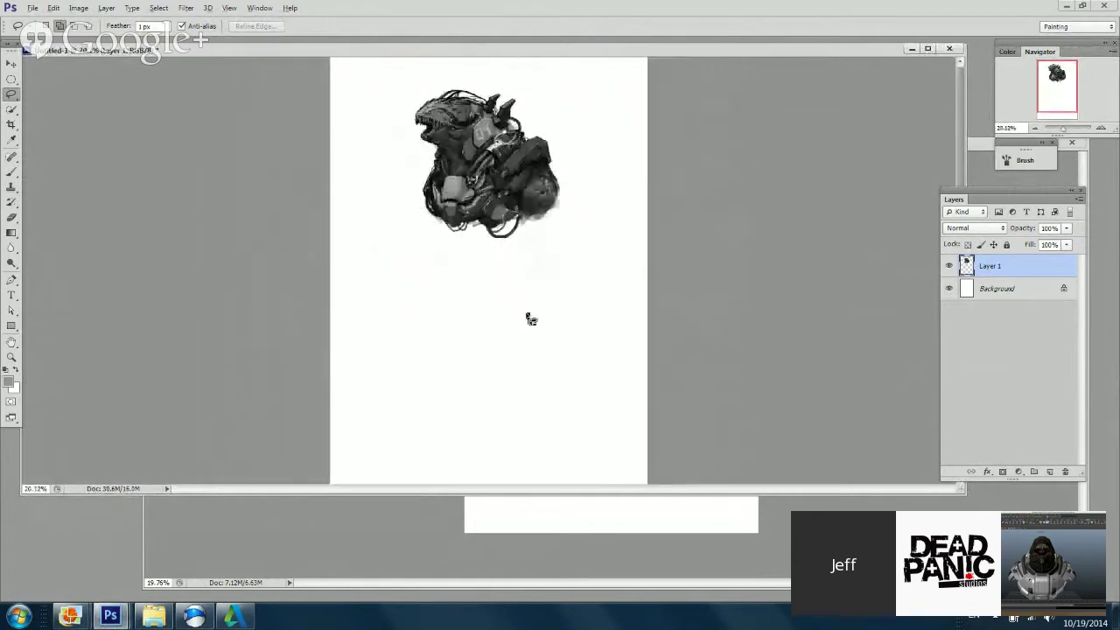
pyautogui.keyDown('alt'); pyautogui.scroll(1, 531, 319); pyautogui.keyUp('alt')
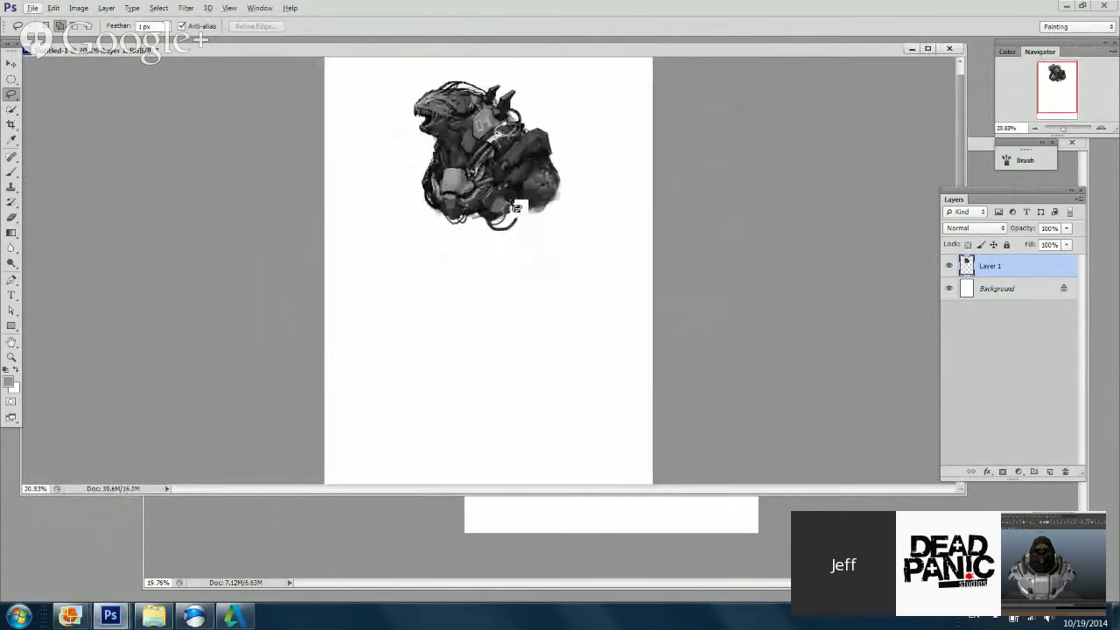
pyautogui.click(1050, 473)
pyautogui.moveTo(987, 284); pyautogui.dragTo(995, 273)
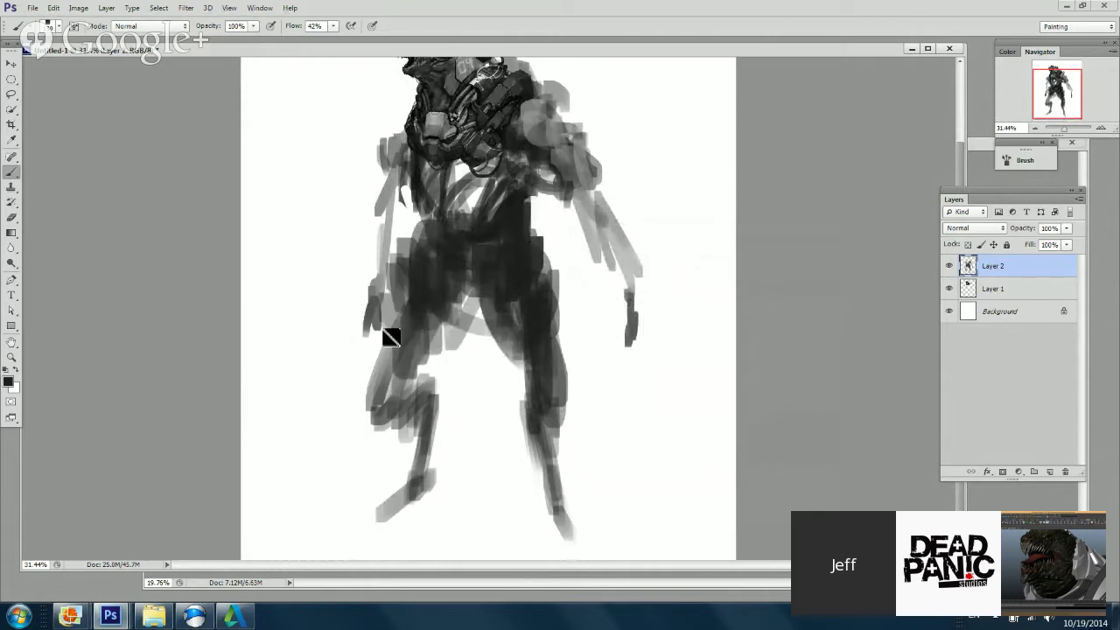
# Step: Paint dark strokes over both legs on Layer 2, thickening the thighs, shins and feet
pyautogui.moveTo(411, 372); pyautogui.dragTo(465, 257)
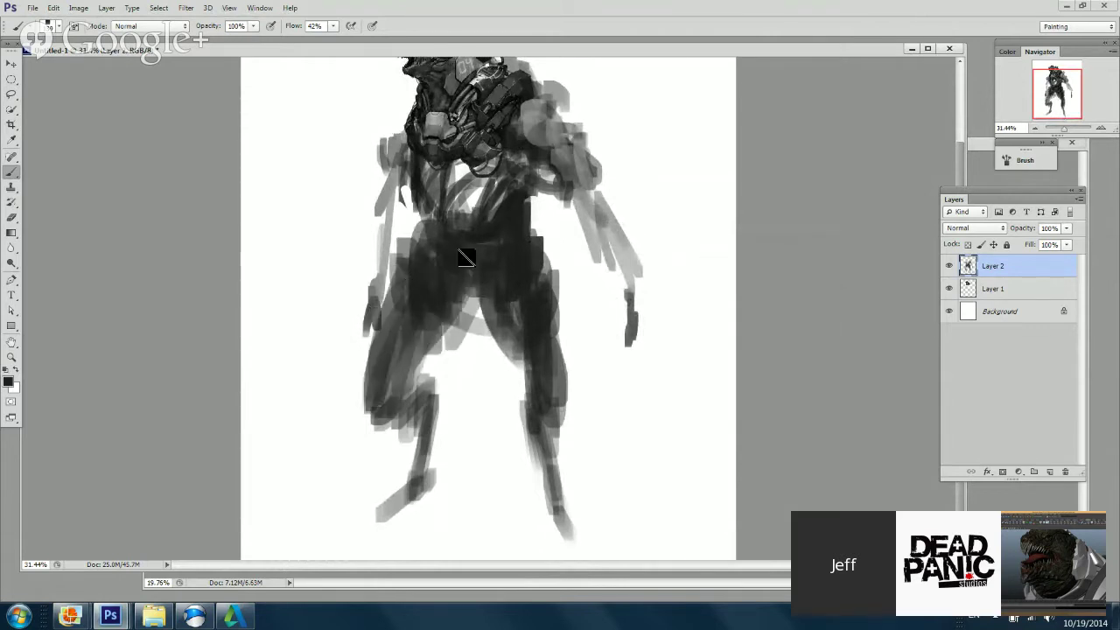
pyautogui.moveTo(398, 412)
pyautogui.mouseDown()
pyautogui.moveTo(446, 365)
pyautogui.moveTo(424, 455)
pyautogui.mouseUp()
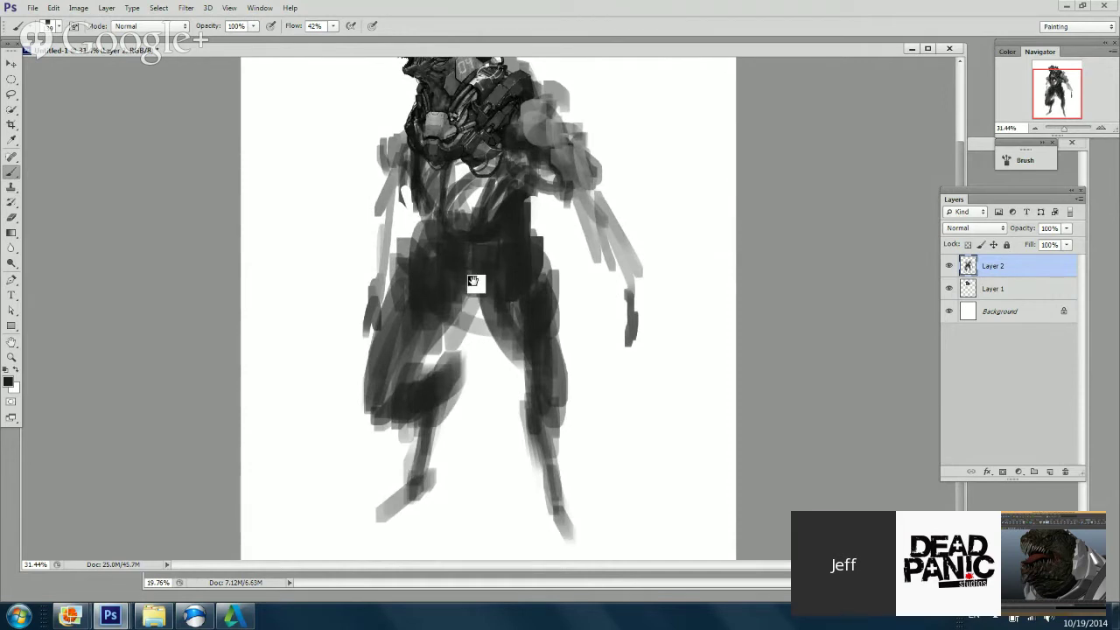
pyautogui.moveTo(446, 389)
pyautogui.mouseDown()
pyautogui.moveTo(416, 490)
pyautogui.moveTo(369, 518)
pyautogui.mouseUp()
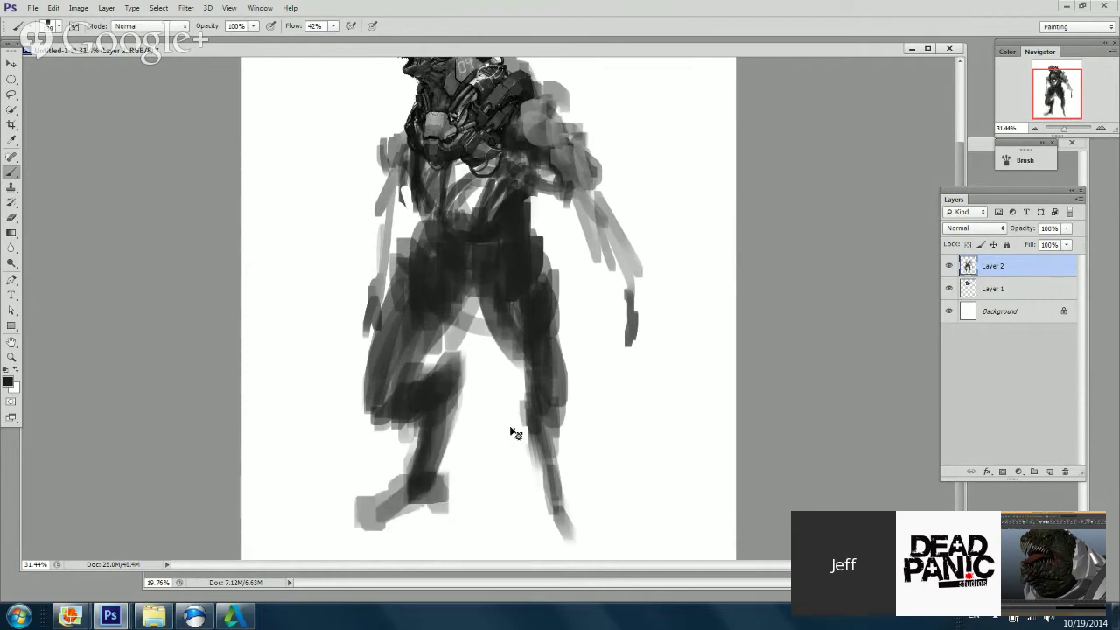
pyautogui.hotkey('ctrl', 'z')
pyautogui.moveTo(419, 490); pyautogui.dragTo(387, 515)
pyautogui.moveTo(567, 521)
pyautogui.mouseDown()
pyautogui.moveTo(539, 462)
pyautogui.moveTo(530, 401)
pyautogui.mouseUp()
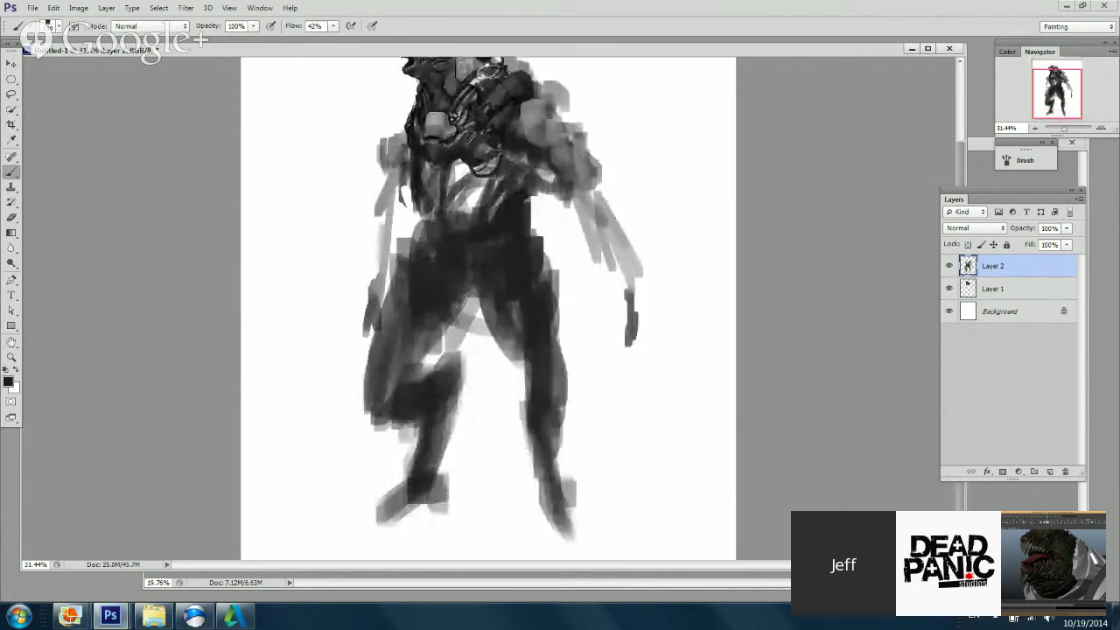
pyautogui.moveTo(455, 306); pyautogui.dragTo(418, 372)
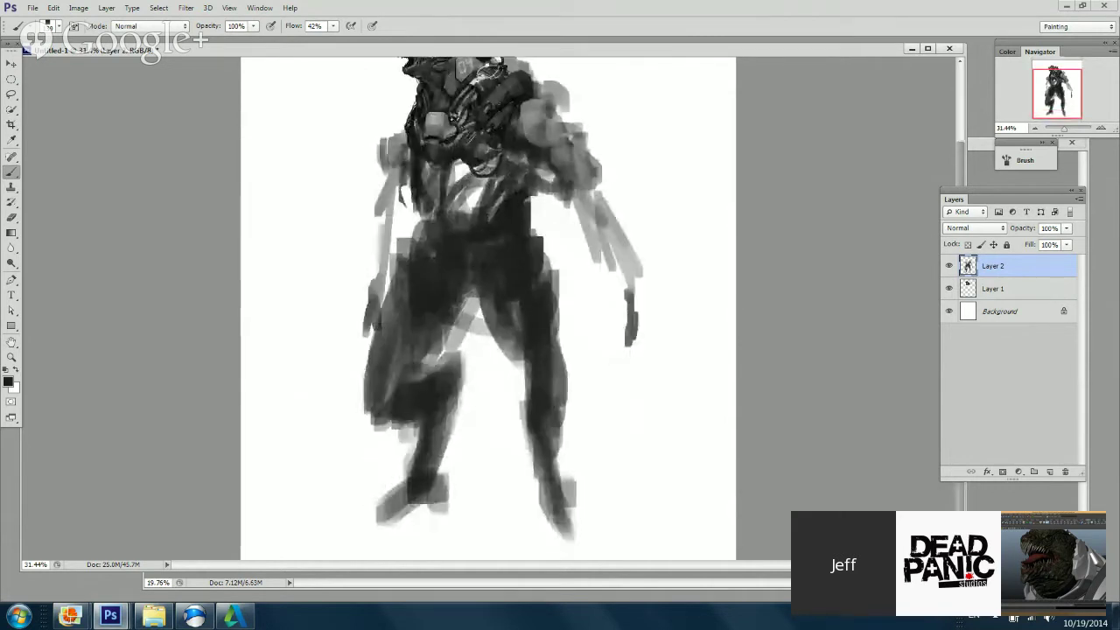
# Step: Darken and thicken the upper arm and forearm on the right side of the figure
pyautogui.scroll(3, 611, 373)
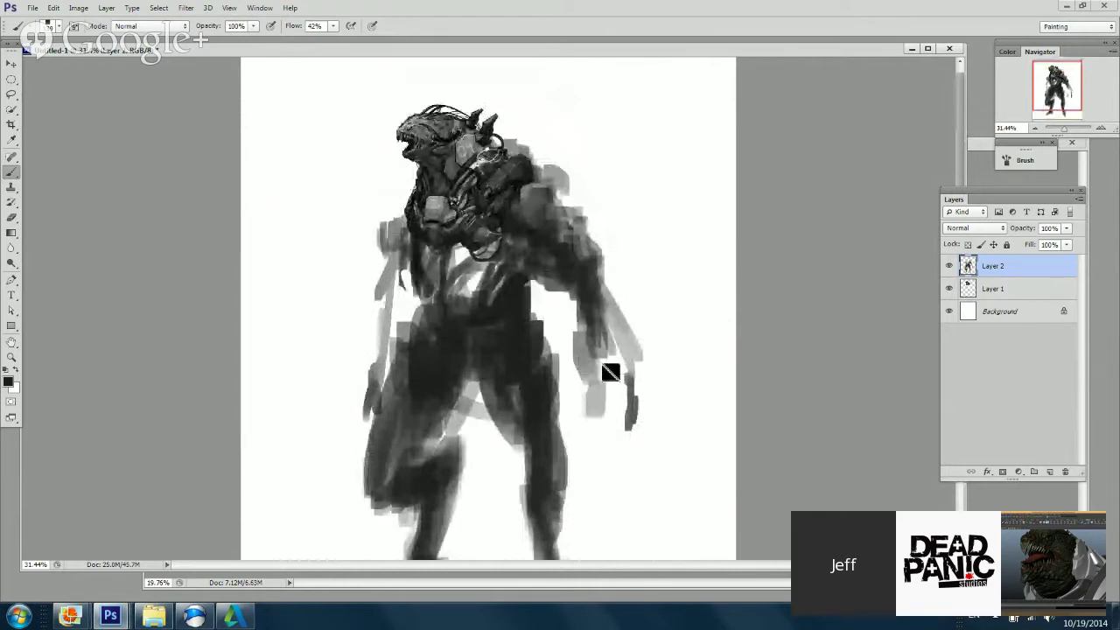
pyautogui.moveTo(611, 372); pyautogui.dragTo(583, 279)
pyautogui.scroll(3, 584, 278)
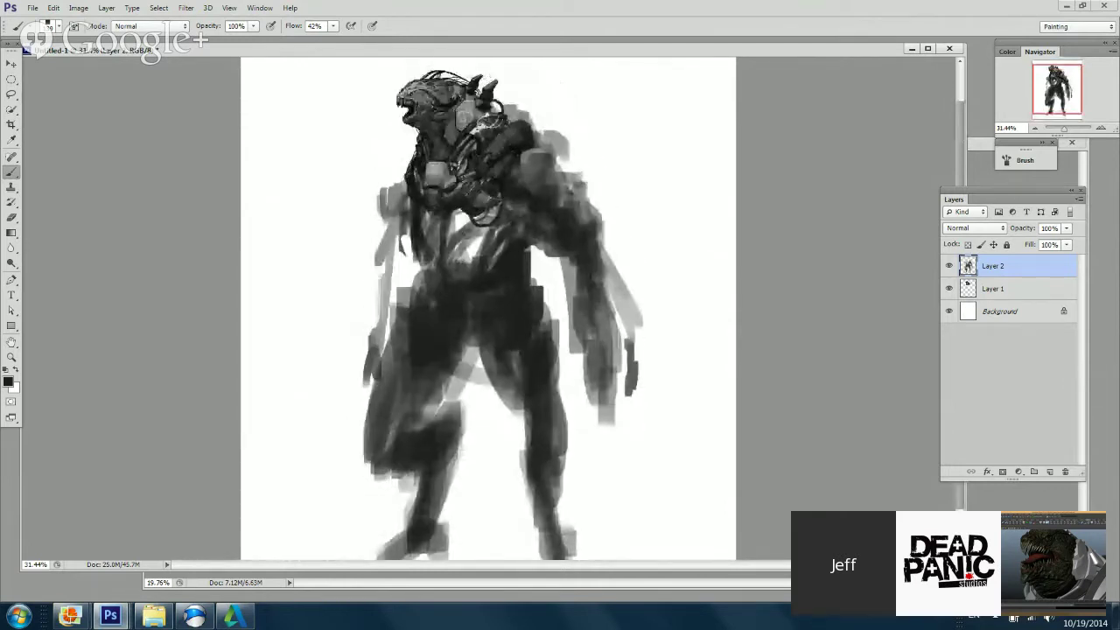
pyautogui.scroll(-3, 584, 278)
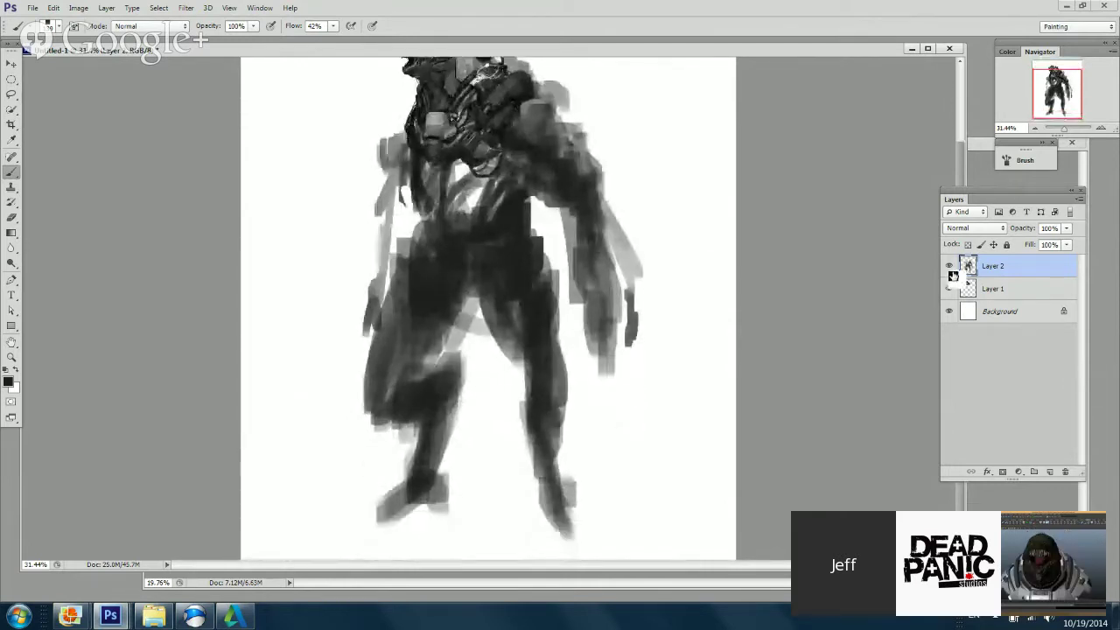
# Step: Hide Layer 2 and add an empty layer directly above Layer 1
pyautogui.click(948, 265)
pyautogui.click(975, 296)
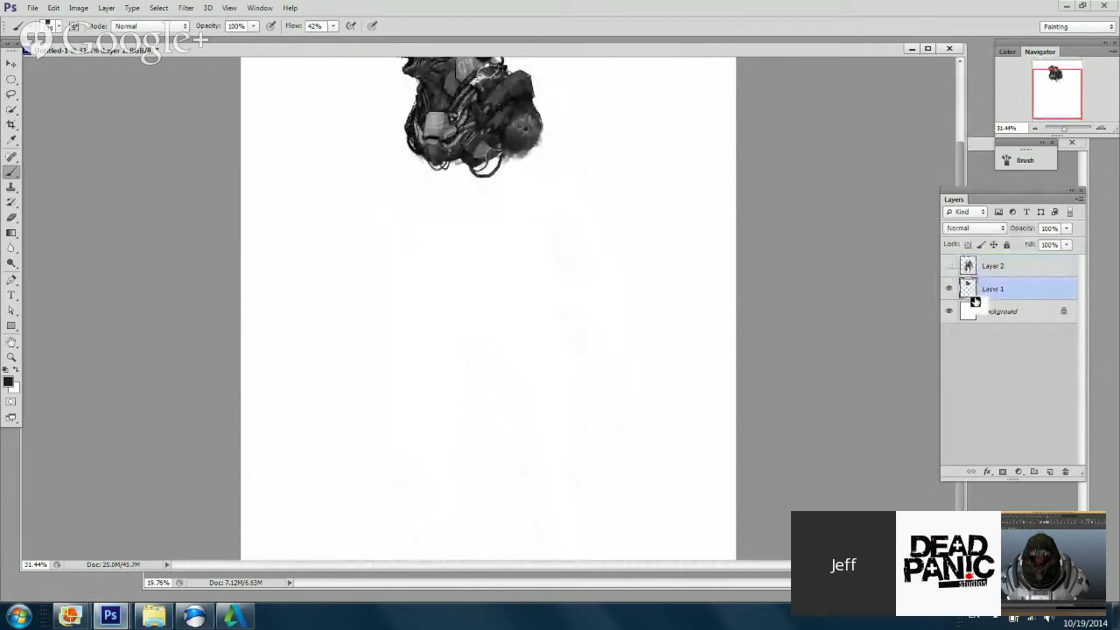
pyautogui.click(1049, 471)
# Step: Sample a dark tone from the creature's shoulder and sketch the torso sides tapering from the chest to the waist
pyautogui.rightClick(583, 145)
pyautogui.keyDown('alt'); pyautogui.click(523, 101); pyautogui.keyUp('alt')
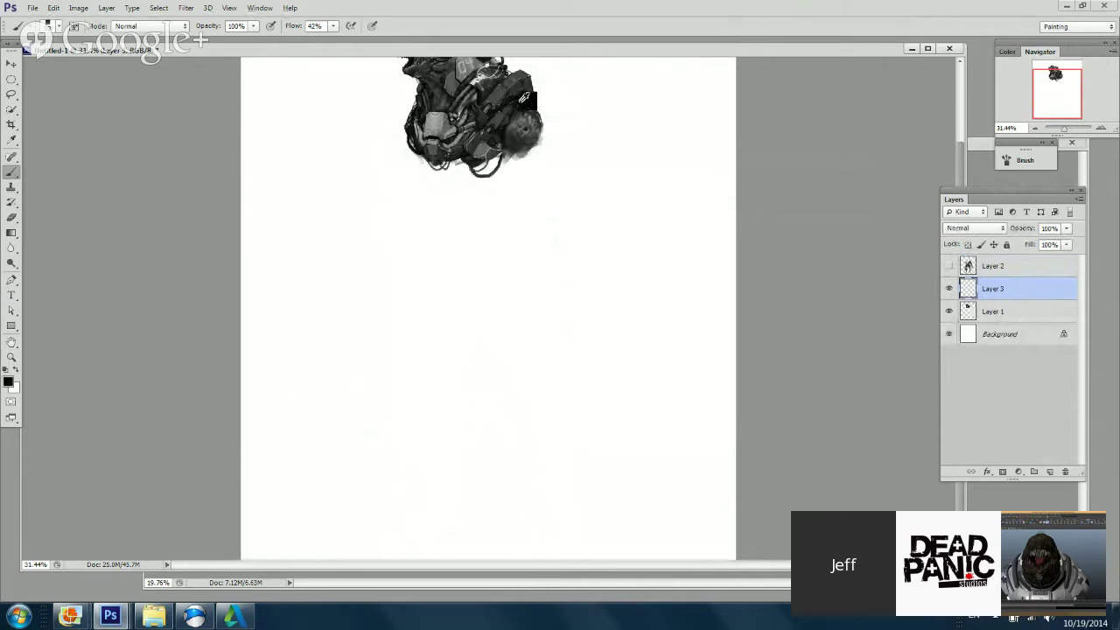
pyautogui.moveTo(523, 98)
pyautogui.mouseDown()
pyautogui.moveTo(523, 179)
pyautogui.moveTo(549, 245)
pyautogui.mouseUp()
pyautogui.moveTo(409, 214)
pyautogui.mouseDown()
pyautogui.moveTo(441, 308)
pyautogui.moveTo(455, 293)
pyautogui.mouseUp()
pyautogui.moveTo(469, 287)
pyautogui.mouseDown()
pyautogui.moveTo(482, 263)
pyautogui.moveTo(481, 278)
pyautogui.mouseUp()
pyautogui.moveTo(515, 236); pyautogui.dragTo(464, 308)
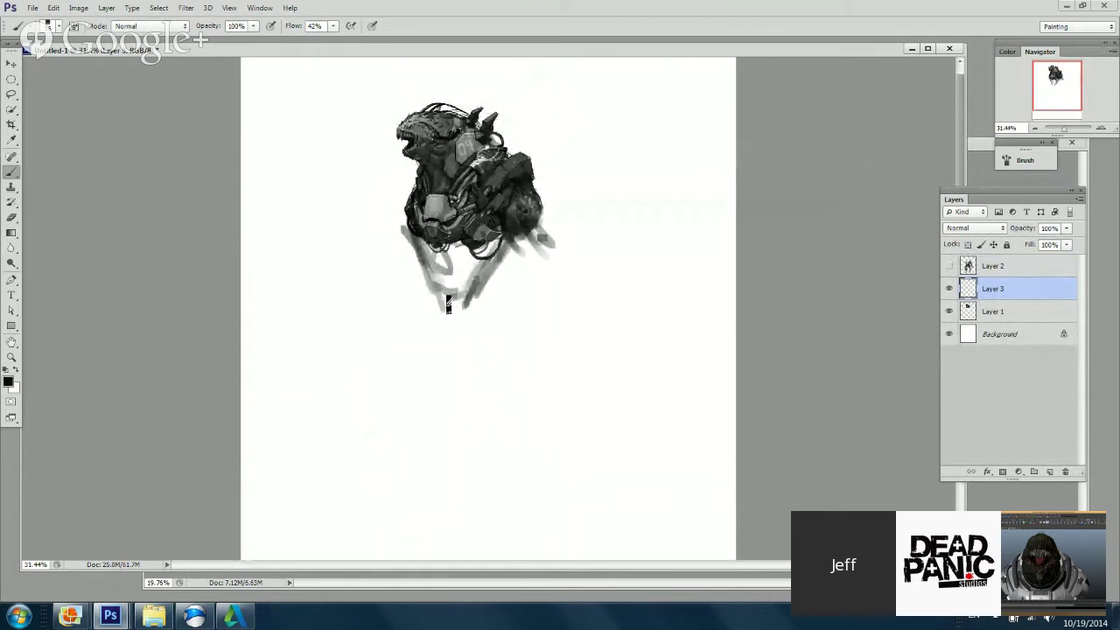
# Step: Build up the abdomen and waist with darker overlapping strokes, undoing the last few strokes
pyautogui.moveTo(419, 236)
pyautogui.mouseDown()
pyautogui.moveTo(441, 311)
pyautogui.moveTo(479, 273)
pyautogui.mouseUp()
pyautogui.moveTo(468, 297)
pyautogui.mouseDown()
pyautogui.moveTo(498, 248)
pyautogui.moveTo(448, 303)
pyautogui.mouseUp()
pyautogui.moveTo(491, 262); pyautogui.dragTo(458, 292)
pyautogui.moveTo(434, 277)
pyautogui.mouseDown()
pyautogui.moveTo(414, 248)
pyautogui.moveTo(431, 299)
pyautogui.mouseUp()
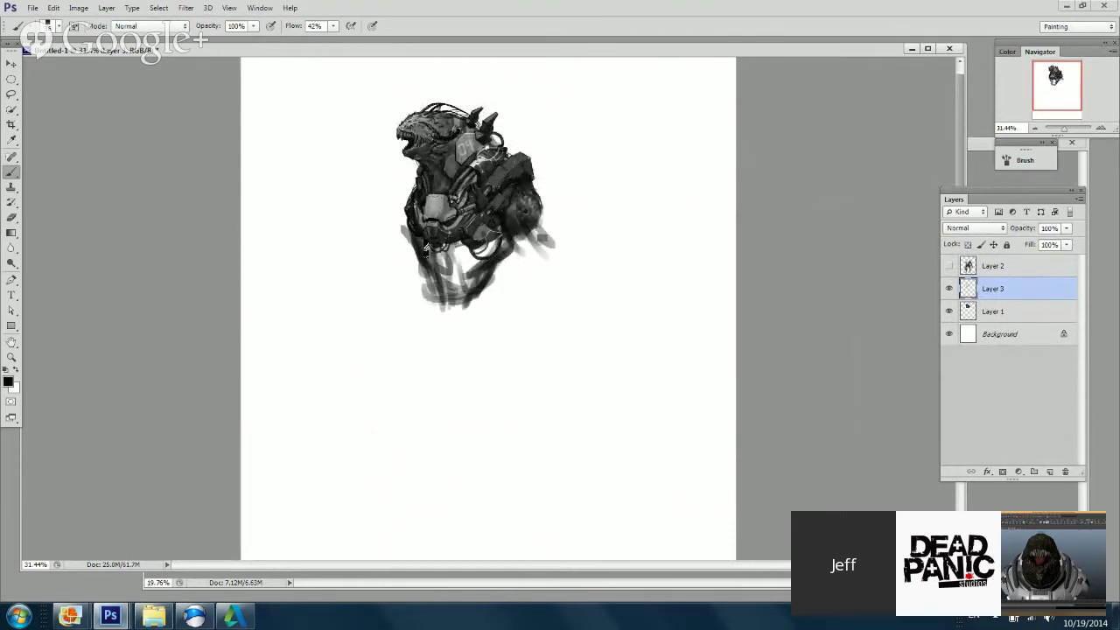
pyautogui.moveTo(423, 254)
pyautogui.mouseDown()
pyautogui.moveTo(444, 315)
pyautogui.moveTo(433, 290)
pyautogui.moveTo(464, 301)
pyautogui.moveTo(507, 292)
pyautogui.mouseUp()
pyautogui.moveTo(480, 278)
pyautogui.mouseDown()
pyautogui.moveTo(474, 294)
pyautogui.moveTo(449, 280)
pyautogui.moveTo(440, 292)
pyautogui.moveTo(460, 315)
pyautogui.moveTo(457, 278)
pyautogui.moveTo(467, 282)
pyautogui.moveTo(448, 289)
pyautogui.moveTo(490, 301)
pyautogui.moveTo(498, 263)
pyautogui.moveTo(433, 298)
pyautogui.moveTo(408, 273)
pyautogui.mouseUp()
pyautogui.hotkey('ctrl', 'z')
pyautogui.hotkey('ctrl', 'z')
pyautogui.hotkey('ctrl', 'z')
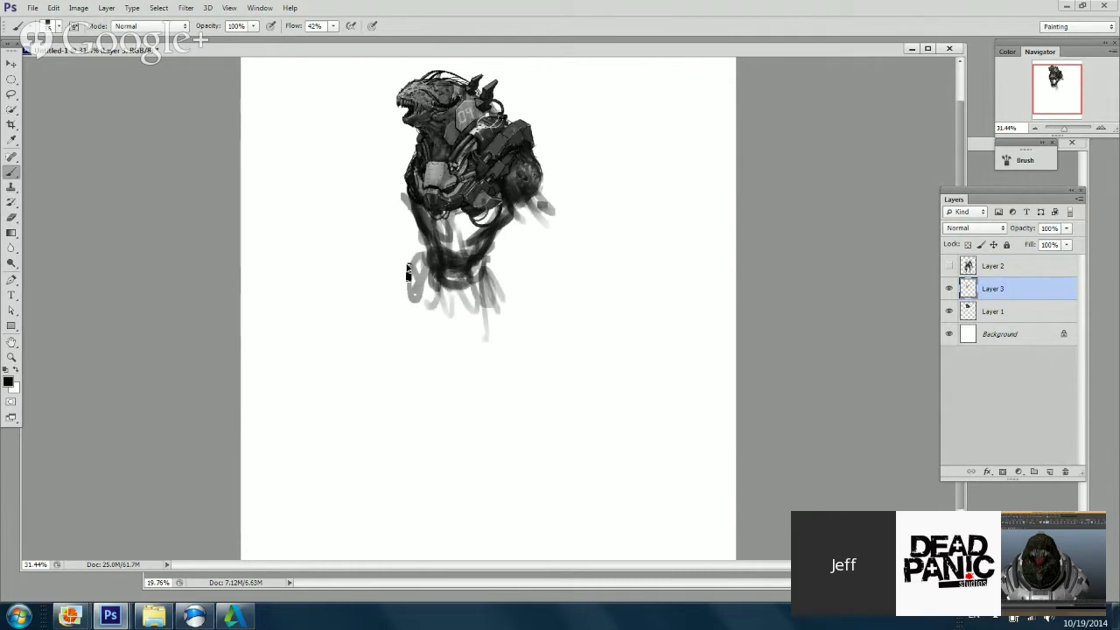
# Step: Sketch the hip joints, the left thigh, and the long right leg down to the foot
pyautogui.moveTo(492, 276); pyautogui.dragTo(505, 290)
pyautogui.moveTo(422, 285)
pyautogui.mouseDown()
pyautogui.moveTo(430, 334)
pyautogui.moveTo(416, 404)
pyautogui.mouseUp()
pyautogui.moveTo(422, 322); pyautogui.dragTo(438, 344)
pyautogui.moveTo(493, 319); pyautogui.dragTo(529, 398)
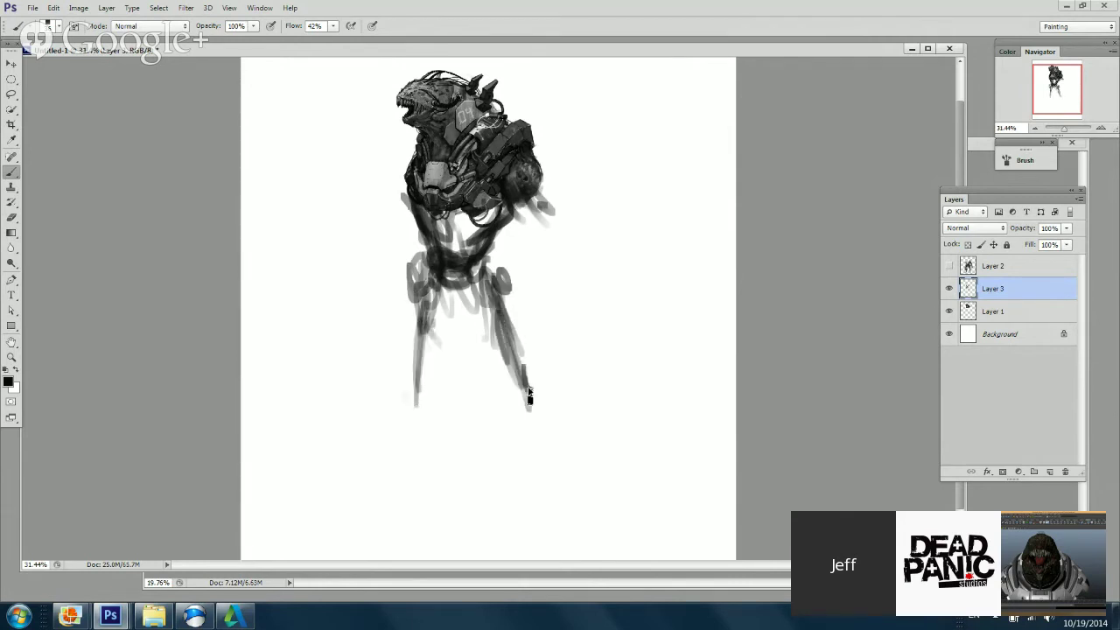
pyautogui.moveTo(569, 506)
pyautogui.mouseDown()
pyautogui.moveTo(507, 315)
pyautogui.moveTo(505, 189)
pyautogui.mouseUp()
# Step: Sketch both arms as thin limbs hanging from the shoulders, with simple joints and elongated hand shapes
pyautogui.moveTo(562, 218)
pyautogui.mouseDown()
pyautogui.moveTo(531, 161)
pyautogui.moveTo(573, 310)
pyautogui.moveTo(559, 267)
pyautogui.mouseUp()
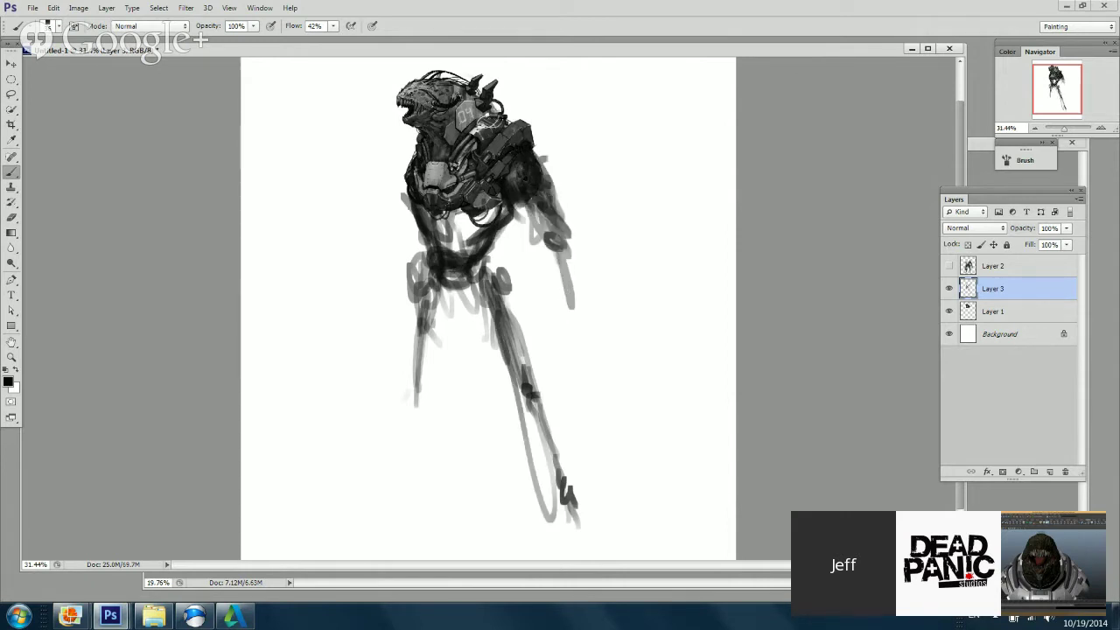
pyautogui.moveTo(560, 221); pyautogui.dragTo(571, 424)
pyautogui.moveTo(429, 175); pyautogui.dragTo(382, 282)
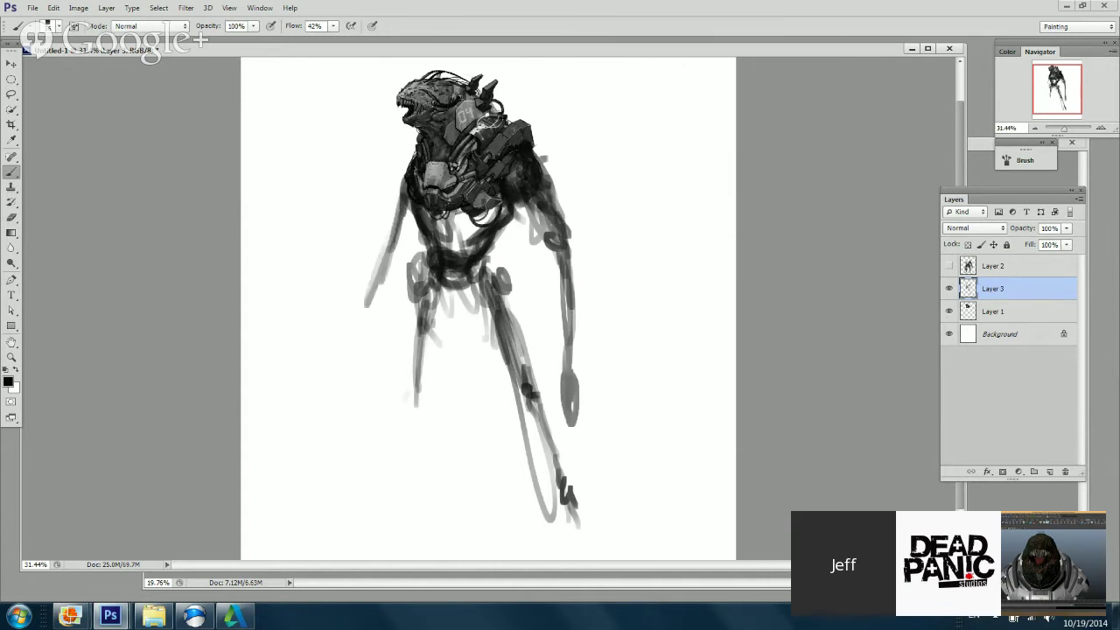
pyautogui.moveTo(399, 212); pyautogui.dragTo(366, 306)
pyautogui.moveTo(379, 257)
pyautogui.mouseDown()
pyautogui.moveTo(363, 385)
pyautogui.moveTo(359, 341)
pyautogui.mouseUp()
pyautogui.moveTo(400, 282); pyautogui.dragTo(417, 251)
pyautogui.click(537, 267)
pyautogui.click(545, 296)
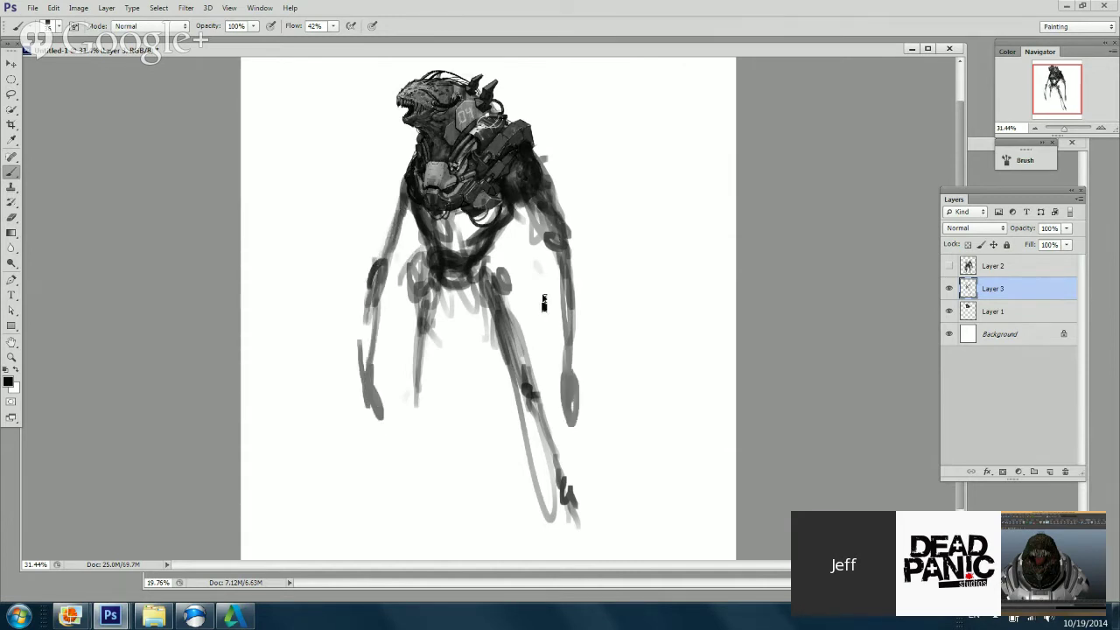
# Step: Add straight strokes beside the right arm and rough in the curled fingers of both hands
pyautogui.moveTo(567, 212); pyautogui.dragTo(592, 267)
pyautogui.moveTo(560, 166)
pyautogui.mouseDown()
pyautogui.moveTo(550, 278)
pyautogui.moveTo(573, 284)
pyautogui.moveTo(567, 425)
pyautogui.mouseUp()
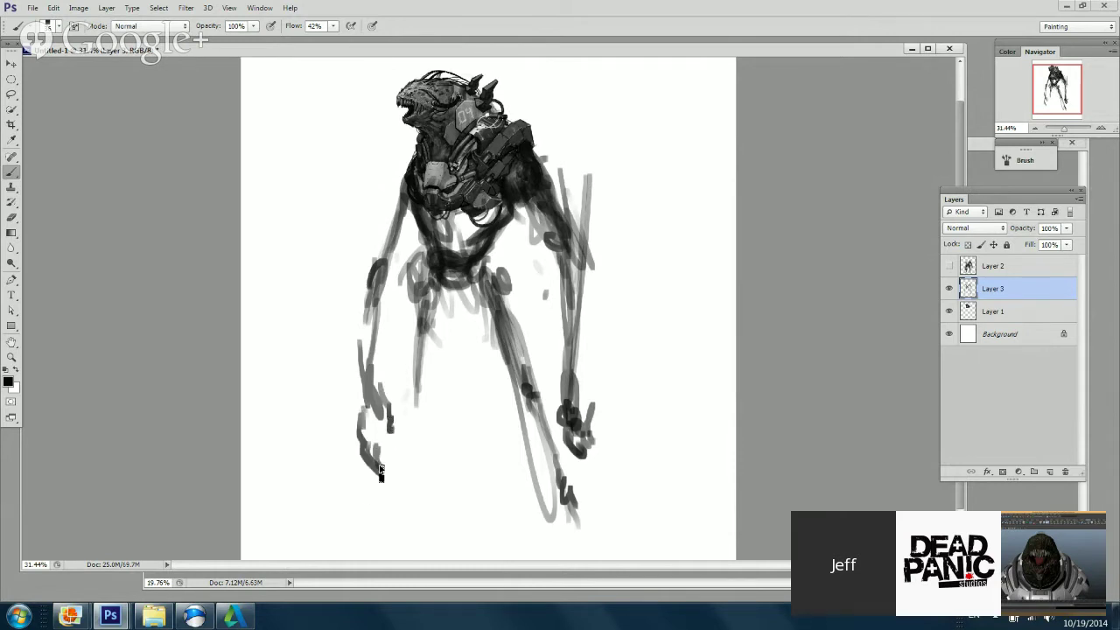
pyautogui.moveTo(551, 427); pyautogui.dragTo(577, 457)
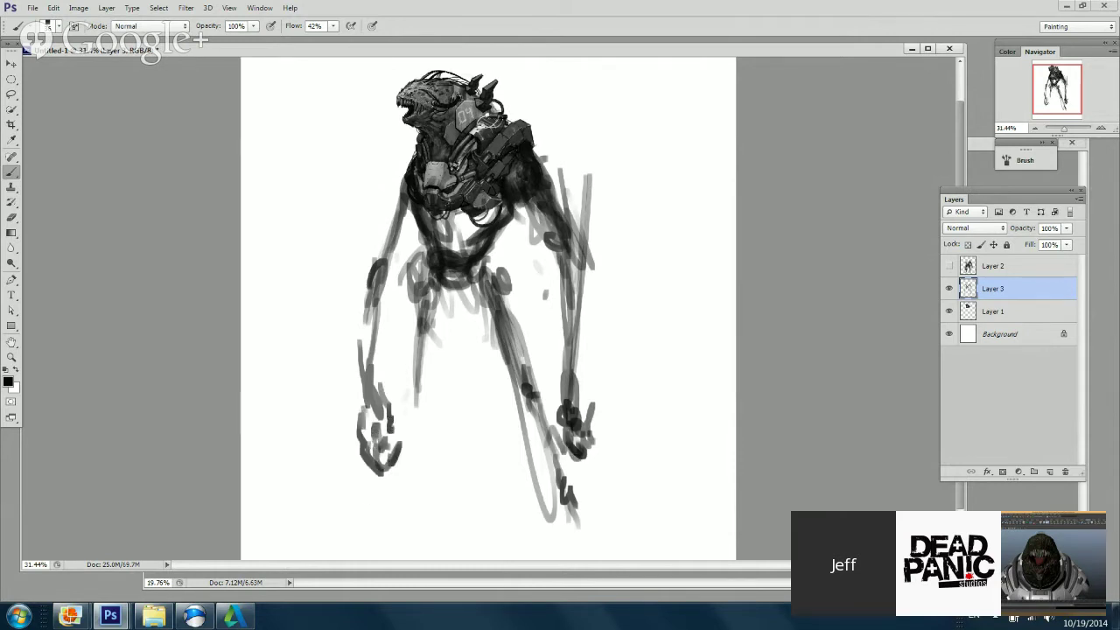
pyautogui.moveTo(740, 380); pyautogui.dragTo(741, 354)
# Step: Sketch the pelvis between the hips and darken the strokes joining it to the torso
pyautogui.moveTo(539, 269)
pyautogui.mouseDown()
pyautogui.moveTo(540, 309)
pyautogui.moveTo(541, 282)
pyautogui.mouseUp()
pyautogui.moveTo(441, 265)
pyautogui.mouseDown()
pyautogui.moveTo(450, 302)
pyautogui.moveTo(427, 310)
pyautogui.mouseUp()
pyautogui.moveTo(435, 310)
pyautogui.mouseDown()
pyautogui.moveTo(460, 314)
pyautogui.moveTo(493, 280)
pyautogui.moveTo(502, 235)
pyautogui.moveTo(437, 184)
pyautogui.moveTo(487, 214)
pyautogui.mouseUp()
pyautogui.scroll(-1, 494, 280)
pyautogui.scroll(3, 487, 213)
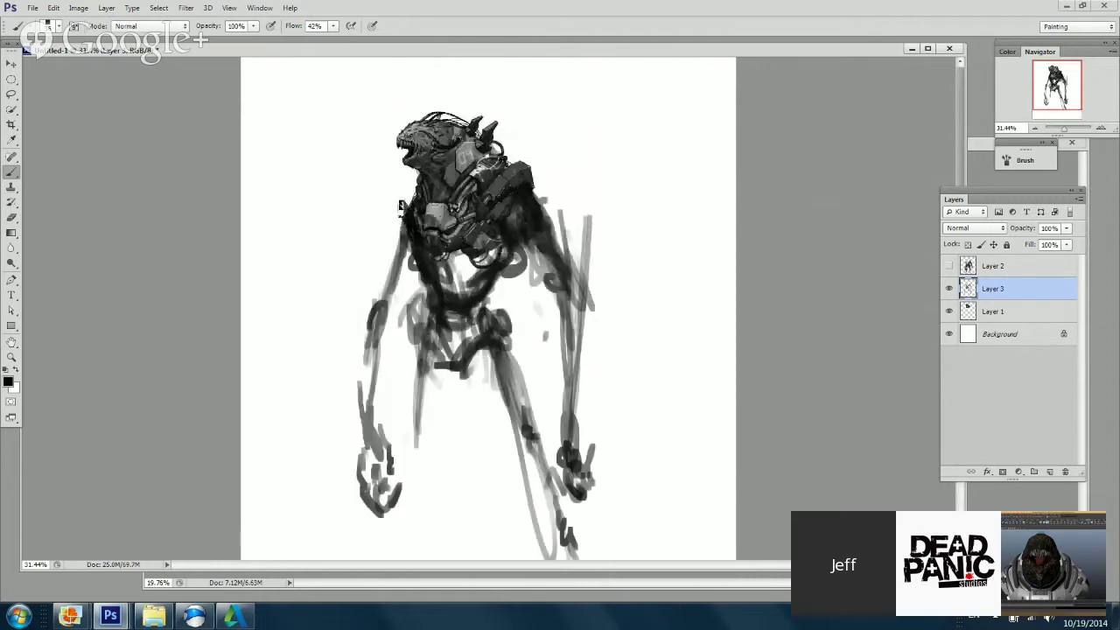
# Step: Define the shoulder edges and darken the upper part of the right arm
pyautogui.moveTo(419, 194); pyautogui.dragTo(408, 214)
pyautogui.moveTo(505, 290); pyautogui.dragTo(505, 254)
pyautogui.moveTo(541, 223); pyautogui.dragTo(556, 246)
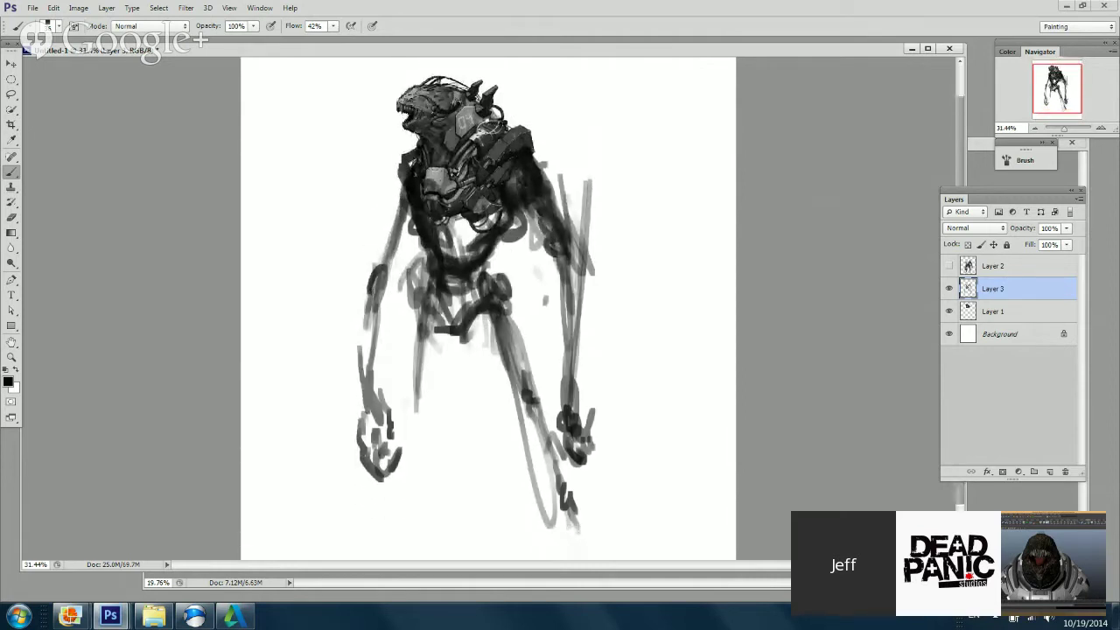
# Step: Mark the elbow and forearm joint on the right arm, and thicken and lengthen the right leg
pyautogui.moveTo(560, 292); pyautogui.dragTo(560, 237)
pyautogui.moveTo(560, 222)
pyautogui.mouseDown()
pyautogui.moveTo(584, 230)
pyautogui.moveTo(548, 245)
pyautogui.mouseUp()
pyautogui.moveTo(553, 247)
pyautogui.mouseDown()
pyautogui.moveTo(590, 255)
pyautogui.moveTo(569, 283)
pyautogui.mouseUp()
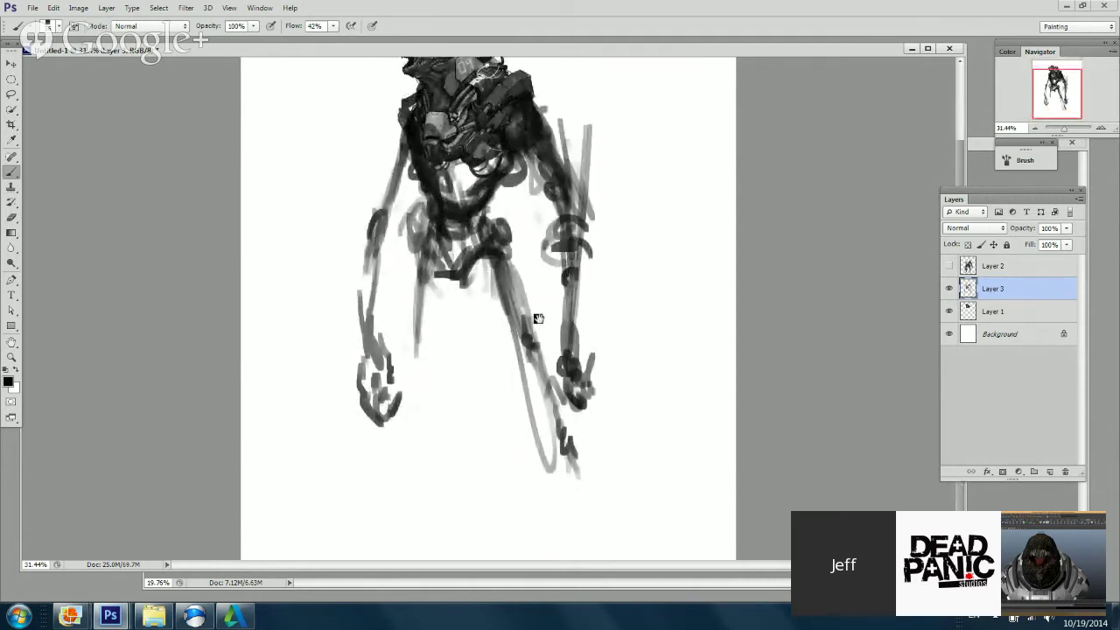
pyautogui.moveTo(501, 293)
pyautogui.mouseDown()
pyautogui.moveTo(514, 346)
pyautogui.moveTo(555, 404)
pyautogui.moveTo(585, 506)
pyautogui.mouseUp()
pyautogui.moveTo(569, 380); pyautogui.dragTo(600, 523)
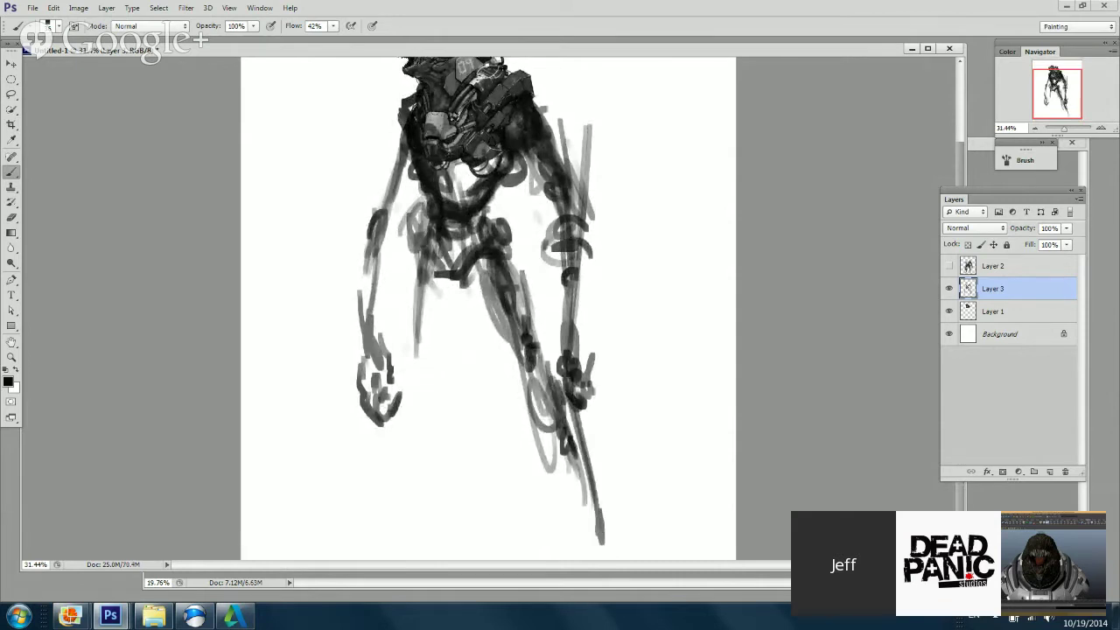
# Step: Scale down Layer 3 and Layer 1 together so the whole figure is smaller on the canvas
pyautogui.keyDown('shift'); pyautogui.click(992, 312); pyautogui.keyUp('shift')
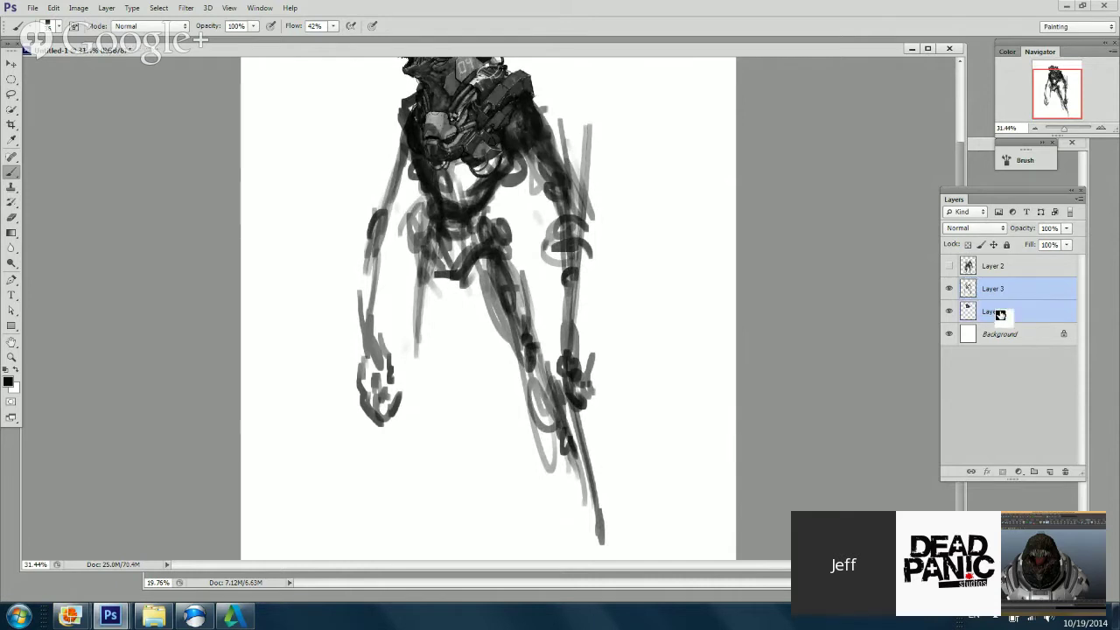
pyautogui.hotkey('ctrl', 't')
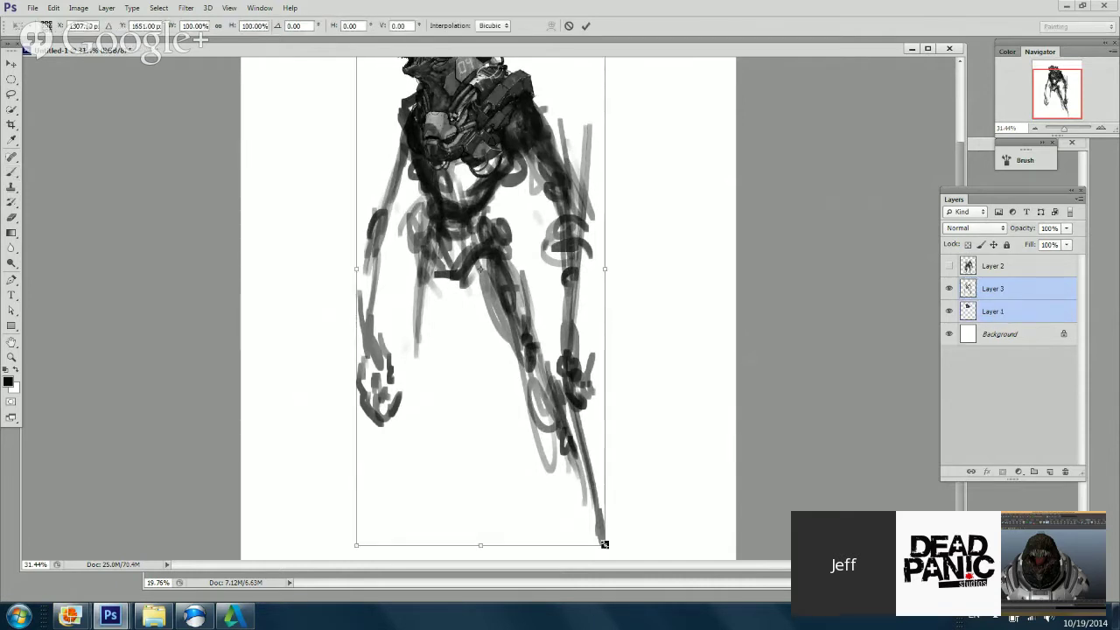
pyautogui.moveTo(604, 544); pyautogui.dragTo(549, 381)
pyautogui.press('Return')
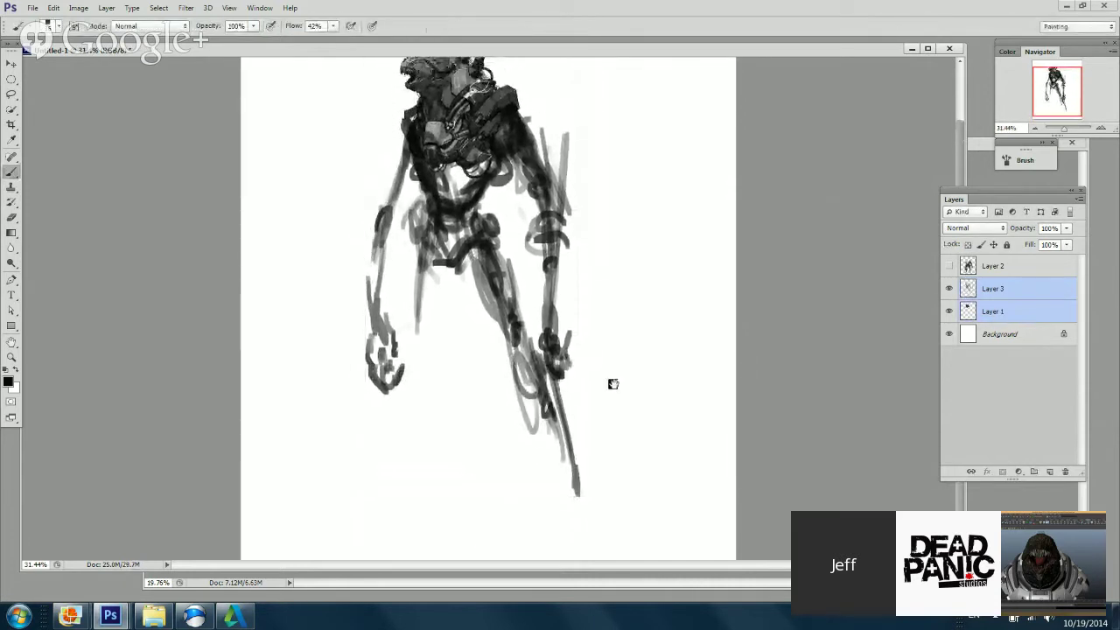
# Step: Make Layer 3 the only active layer and sketch the figure's left leg from the hip down to the foot
pyautogui.click(428, 286)
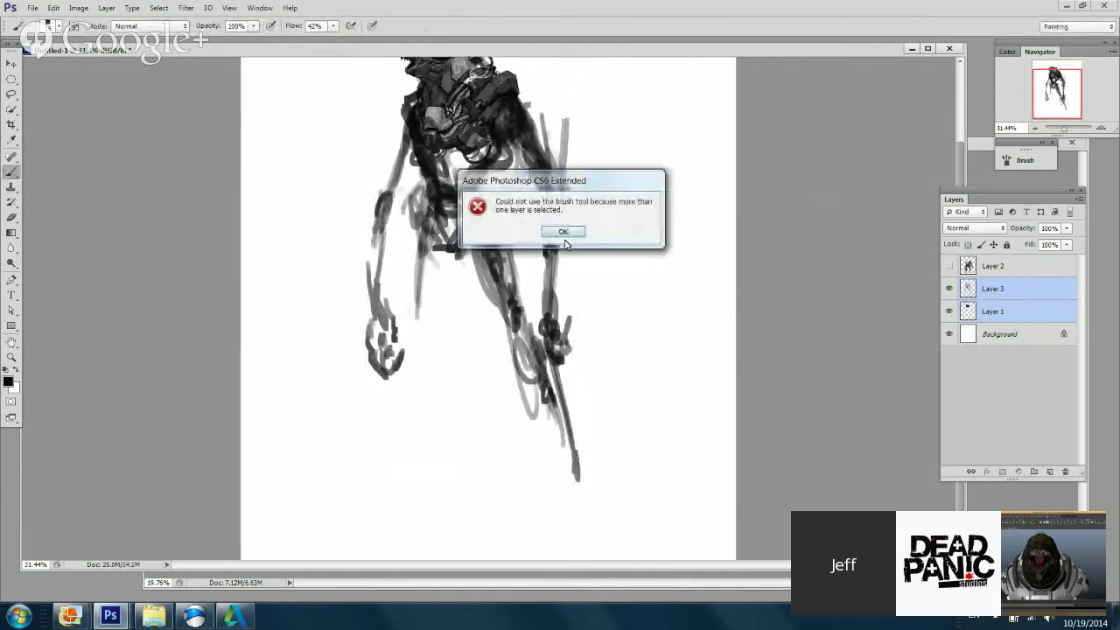
pyautogui.click(564, 231)
pyautogui.click(1006, 288)
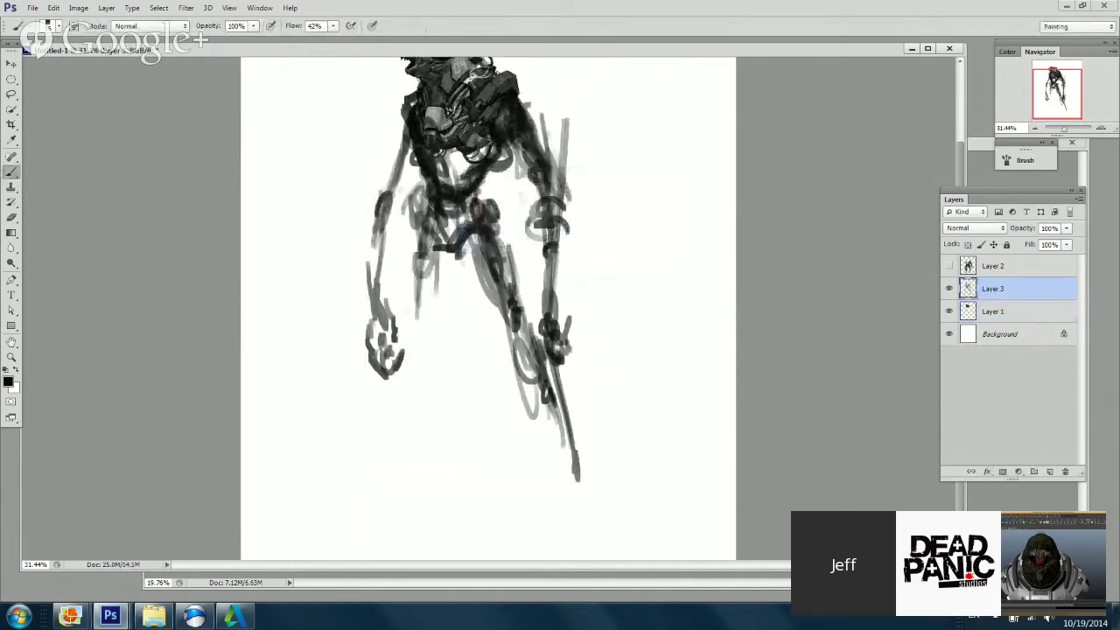
pyautogui.moveTo(424, 226); pyautogui.dragTo(408, 345)
pyautogui.moveTo(413, 268); pyautogui.dragTo(418, 448)
pyautogui.moveTo(424, 366)
pyautogui.mouseDown()
pyautogui.moveTo(415, 472)
pyautogui.moveTo(396, 522)
pyautogui.moveTo(367, 530)
pyautogui.mouseUp()
pyautogui.moveTo(420, 366); pyautogui.dragTo(399, 502)
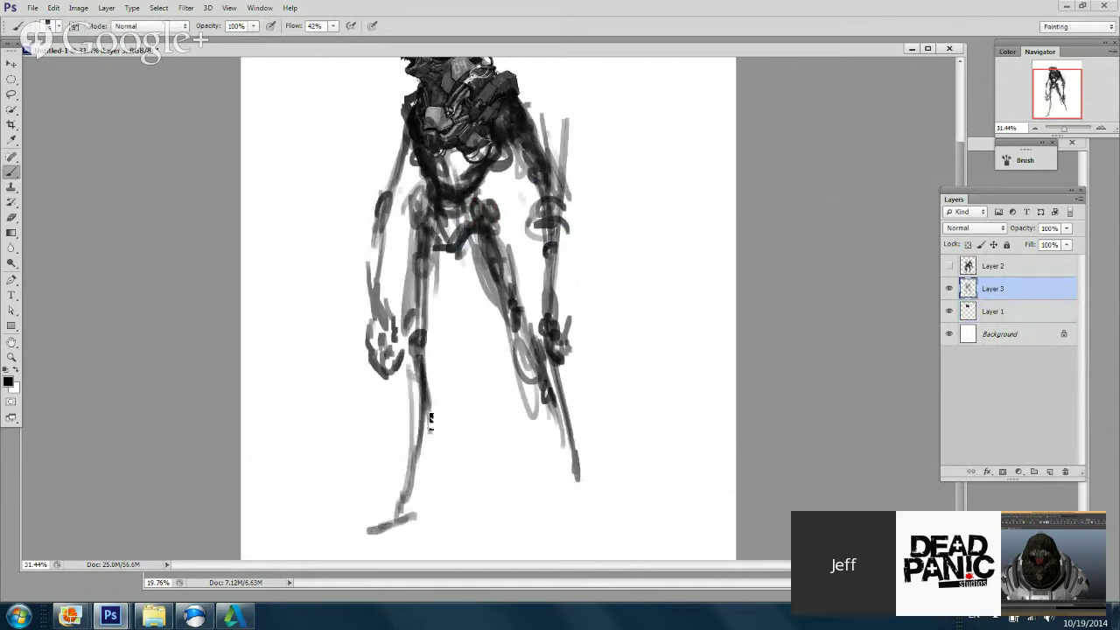
pyautogui.moveTo(434, 362); pyautogui.dragTo(399, 520)
pyautogui.moveTo(419, 227); pyautogui.dragTo(404, 353)
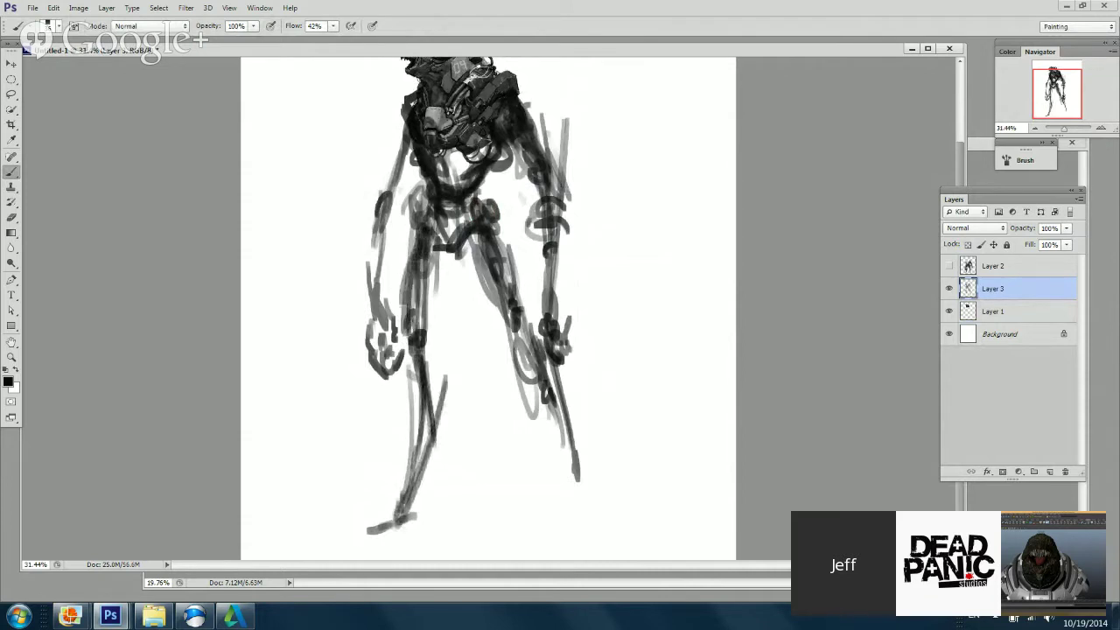
# Step: Extend the right leg down to its foot and thicken the strokes along the right arm
pyautogui.moveTo(495, 250); pyautogui.dragTo(580, 520)
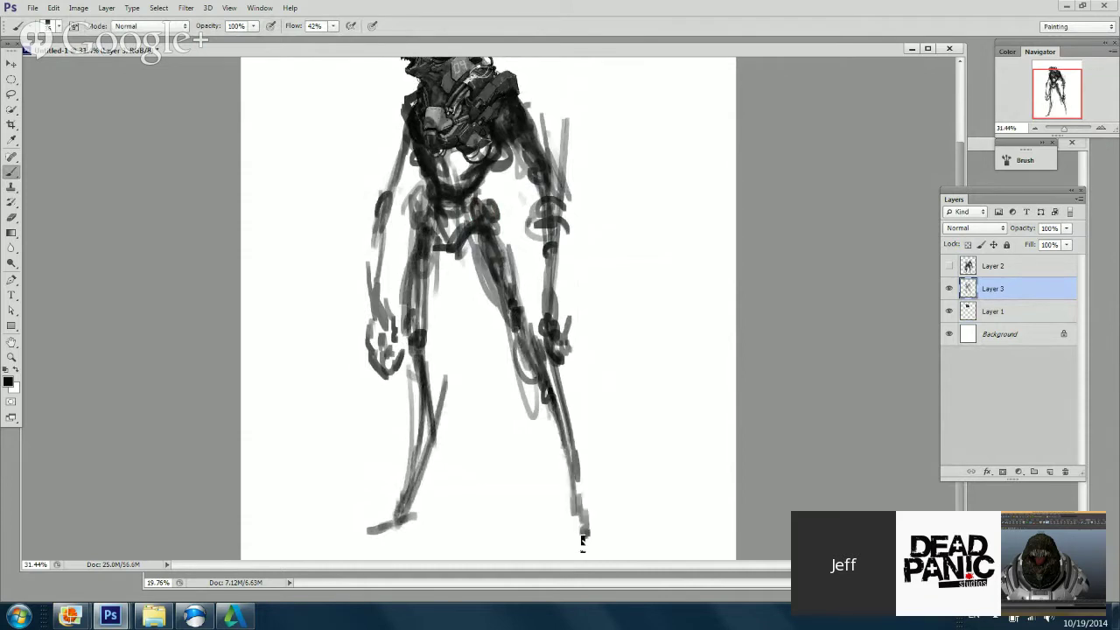
pyautogui.moveTo(610, 306); pyautogui.dragTo(611, 397)
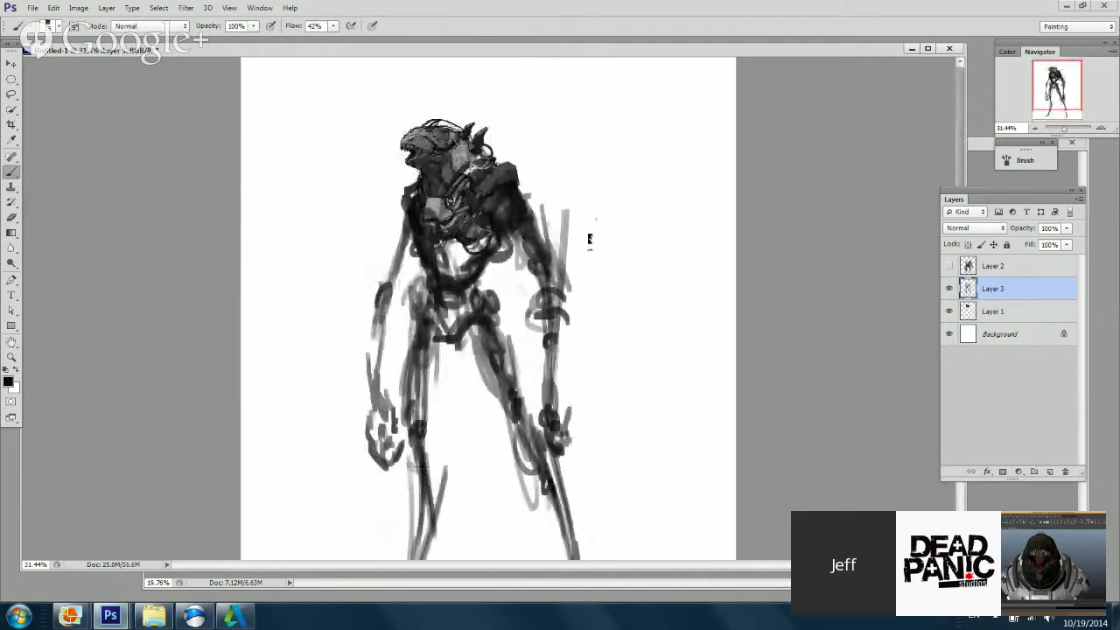
pyautogui.moveTo(525, 219); pyautogui.dragTo(551, 411)
pyautogui.moveTo(544, 272); pyautogui.dragTo(553, 372)
# Step: Fill in the left arm, lower torso and right thigh with broad translucent strokes
pyautogui.moveTo(367, 395)
pyautogui.mouseDown()
pyautogui.moveTo(373, 300)
pyautogui.moveTo(378, 411)
pyautogui.mouseUp()
pyautogui.hotkey('ctrl', 'z')
pyautogui.moveTo(392, 210)
pyautogui.mouseDown()
pyautogui.moveTo(429, 341)
pyautogui.moveTo(434, 286)
pyautogui.mouseUp()
pyautogui.moveTo(463, 180)
pyautogui.mouseDown()
pyautogui.moveTo(439, 229)
pyautogui.moveTo(529, 409)
pyautogui.mouseUp()
pyautogui.scroll(-1, 435, 229)
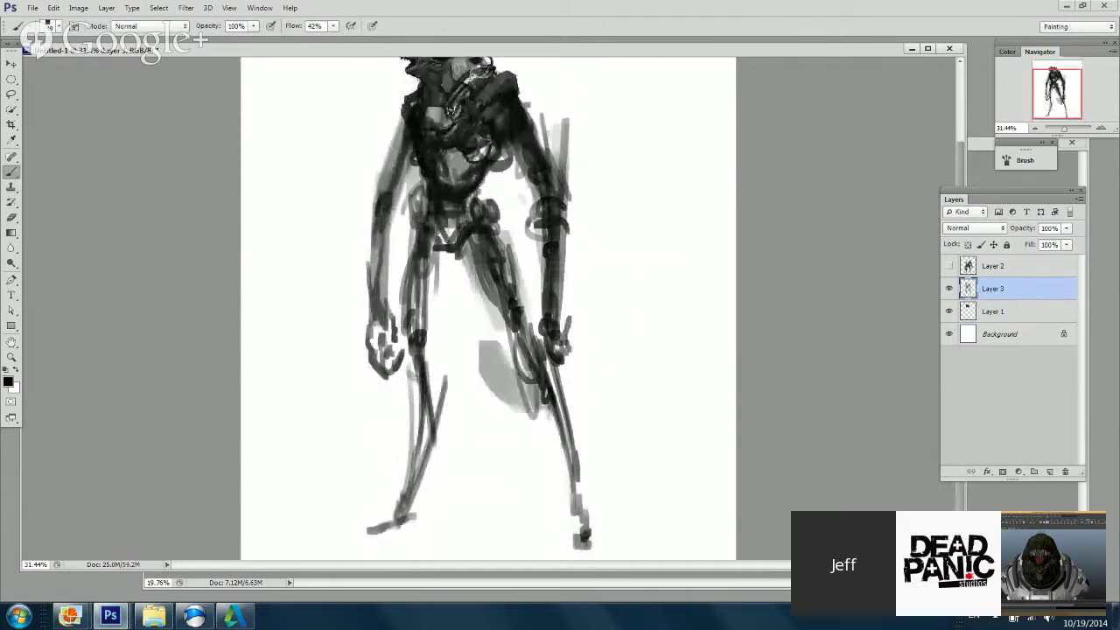
# Step: Undo the stray grey strokes beside the right knee and shade both lower legs with broad strokes
pyautogui.moveTo(533, 346); pyautogui.dragTo(568, 430)
pyautogui.hotkey('ctrl', 'alt', 'z')
pyautogui.hotkey('ctrl', 'alt', 'z')
pyautogui.hotkey('ctrl', 'alt', 'z')
pyautogui.moveTo(570, 366); pyautogui.dragTo(582, 534)
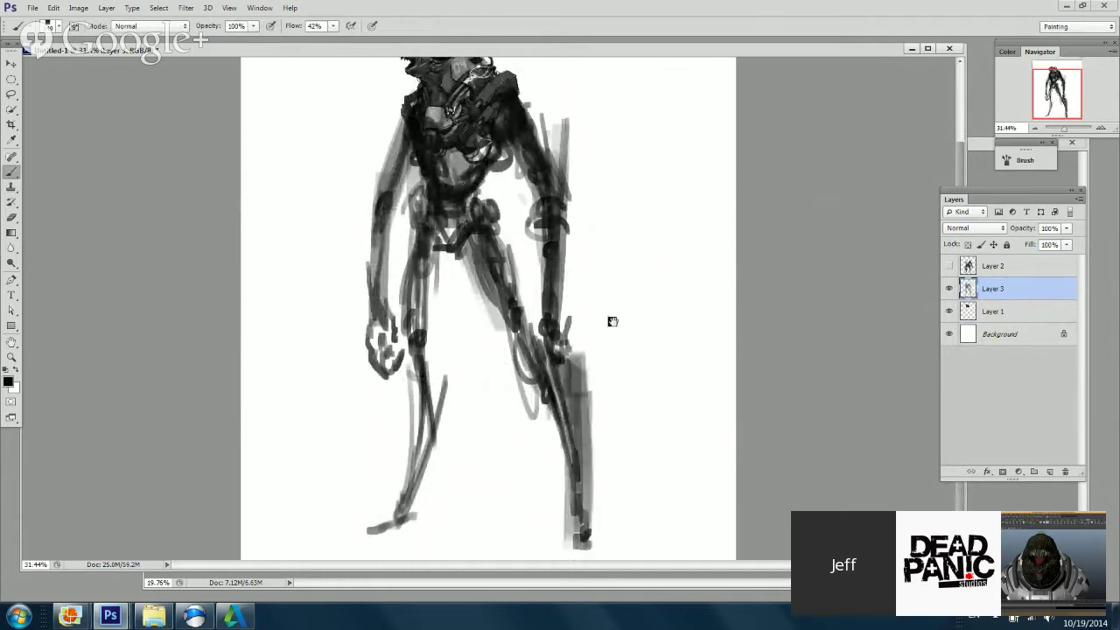
pyautogui.moveTo(441, 226)
pyautogui.mouseDown()
pyautogui.moveTo(423, 325)
pyautogui.moveTo(435, 264)
pyautogui.moveTo(431, 408)
pyautogui.moveTo(402, 511)
pyautogui.mouseUp()
pyautogui.moveTo(444, 350)
pyautogui.mouseDown()
pyautogui.moveTo(413, 499)
pyautogui.moveTo(435, 427)
pyautogui.mouseUp()
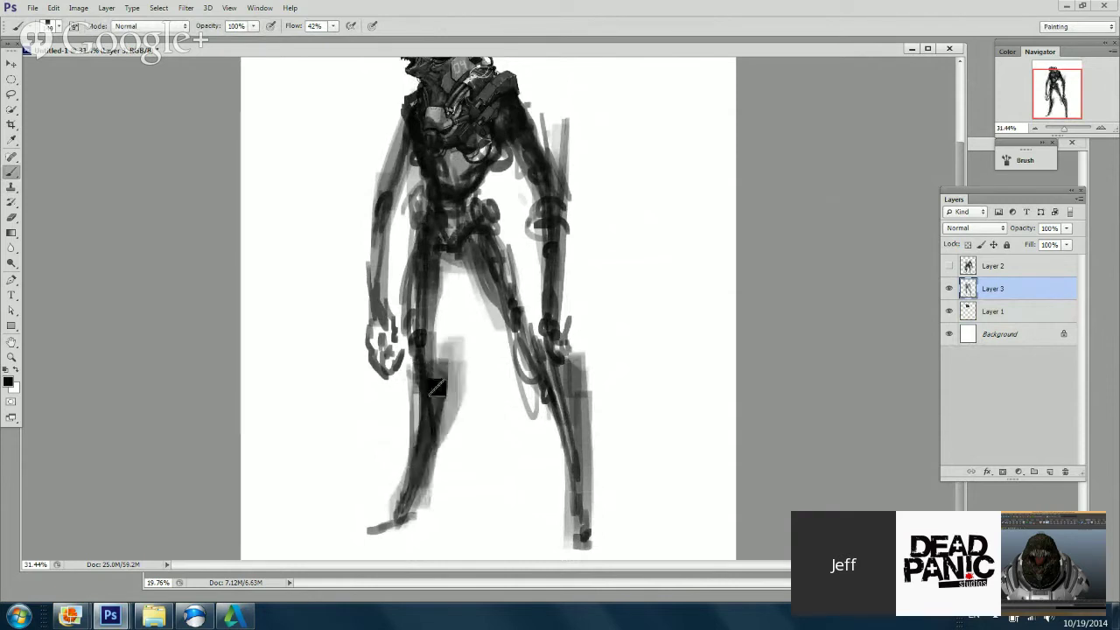
# Step: Shade the pelvis and upper thighs and block in the outer side of the right hip
pyautogui.moveTo(548, 362); pyautogui.dragTo(518, 301)
pyautogui.moveTo(549, 253)
pyautogui.mouseDown()
pyautogui.moveTo(545, 307)
pyautogui.moveTo(543, 298)
pyautogui.mouseUp()
pyautogui.moveTo(500, 243); pyautogui.dragTo(483, 307)
pyautogui.moveTo(472, 188)
pyautogui.mouseDown()
pyautogui.moveTo(464, 307)
pyautogui.moveTo(461, 258)
pyautogui.mouseUp()
pyautogui.moveTo(514, 261); pyautogui.dragTo(511, 213)
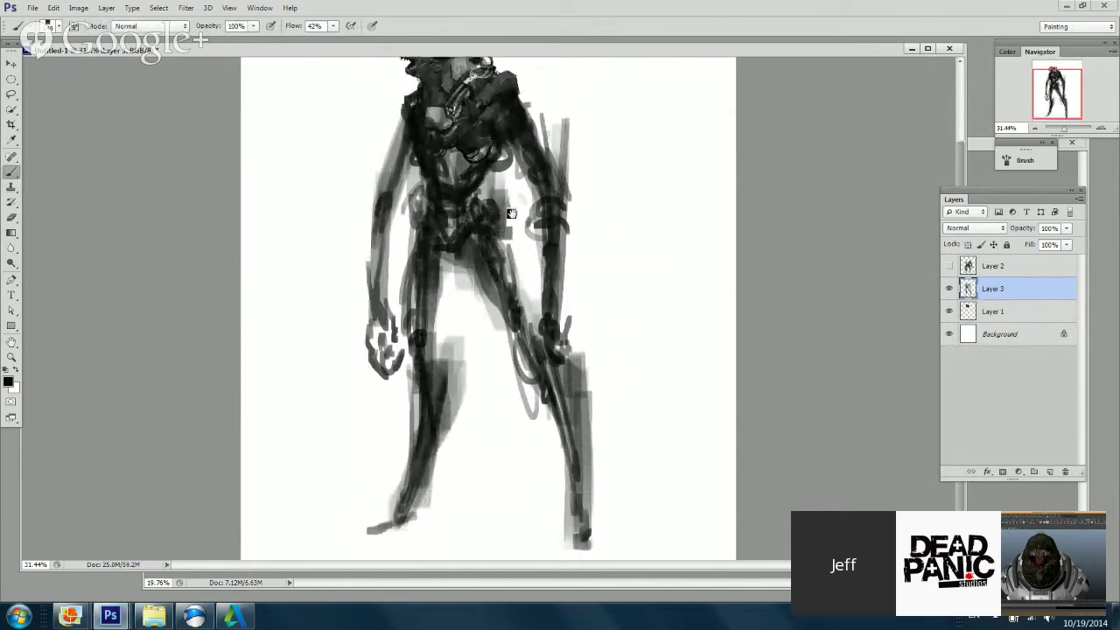
# Step: Sample a mid-grey from the creature's head and paint it over the right upper arm, pelvis and thighs
pyautogui.rightClick(602, 200)
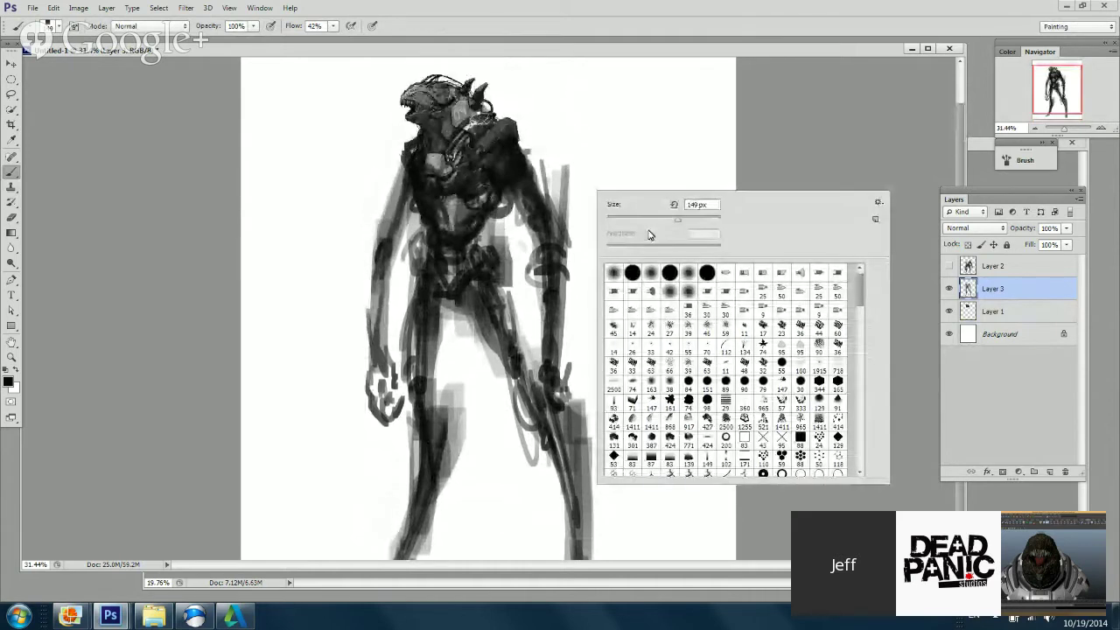
pyautogui.click(507, 166)
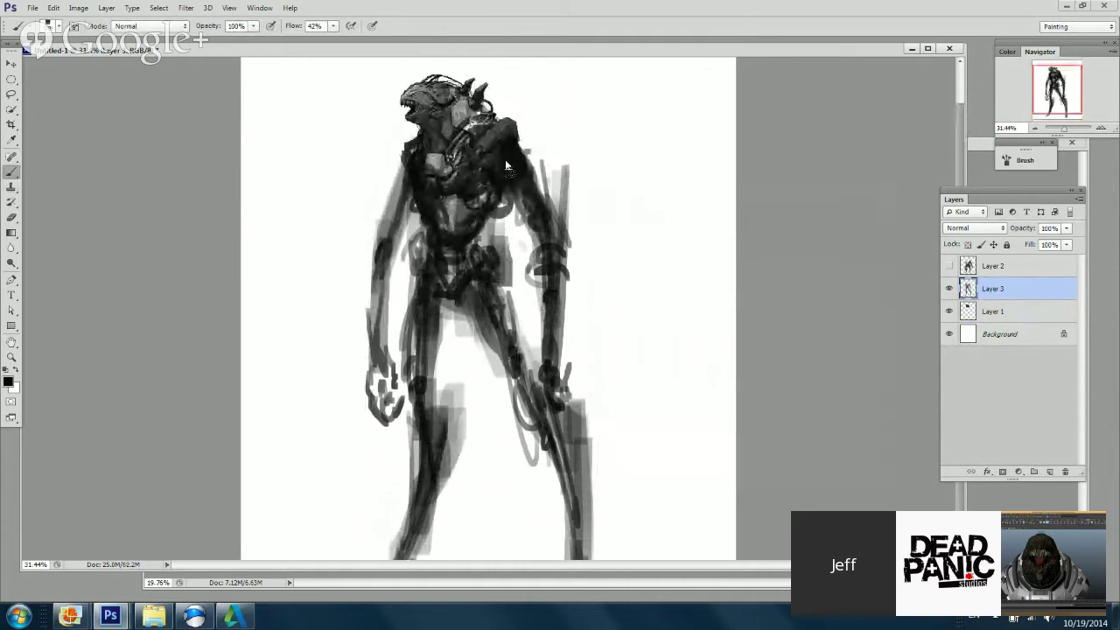
pyautogui.keyDown('alt'); pyautogui.click(465, 106); pyautogui.keyUp('alt')
pyautogui.moveTo(502, 147)
pyautogui.mouseDown()
pyautogui.moveTo(540, 226)
pyautogui.moveTo(530, 166)
pyautogui.mouseUp()
pyautogui.moveTo(494, 206)
pyautogui.mouseDown()
pyautogui.moveTo(490, 230)
pyautogui.moveTo(442, 235)
pyautogui.moveTo(501, 258)
pyautogui.moveTo(525, 312)
pyautogui.mouseUp()
pyautogui.moveTo(418, 229)
pyautogui.mouseDown()
pyautogui.moveTo(422, 306)
pyautogui.moveTo(411, 337)
pyautogui.mouseUp()
pyautogui.moveTo(560, 343); pyautogui.dragTo(520, 390)
pyautogui.moveTo(564, 298); pyautogui.dragTo(564, 289)
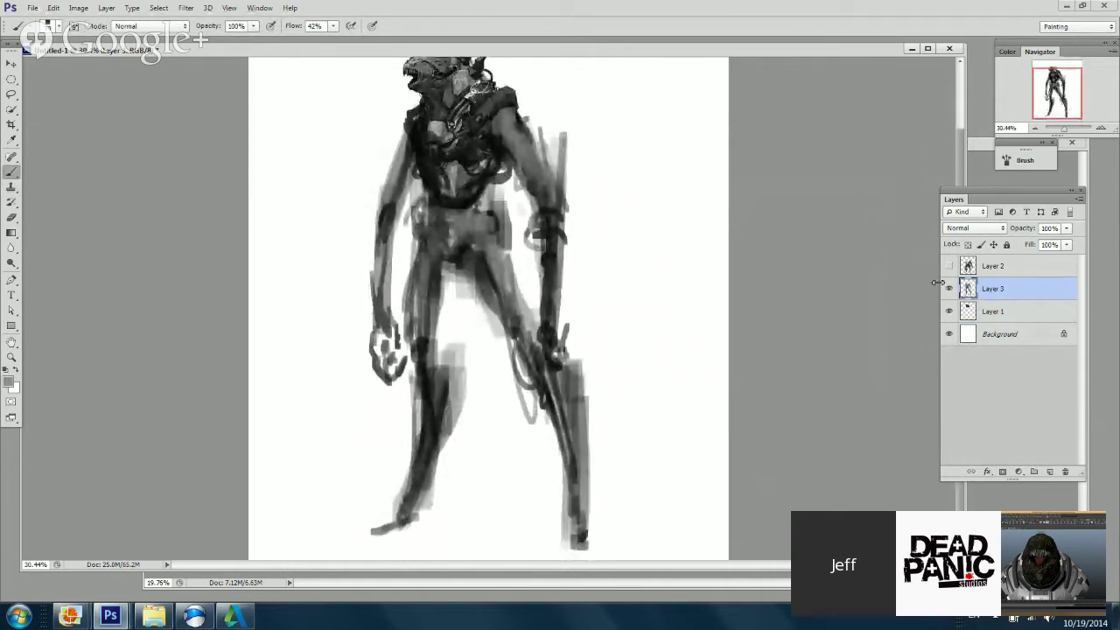
# Step: Hide Layer 3 and add a new empty layer directly above Layer 1
pyautogui.click(949, 287)
pyautogui.click(949, 288)
pyautogui.click(949, 287)
pyautogui.click(992, 311)
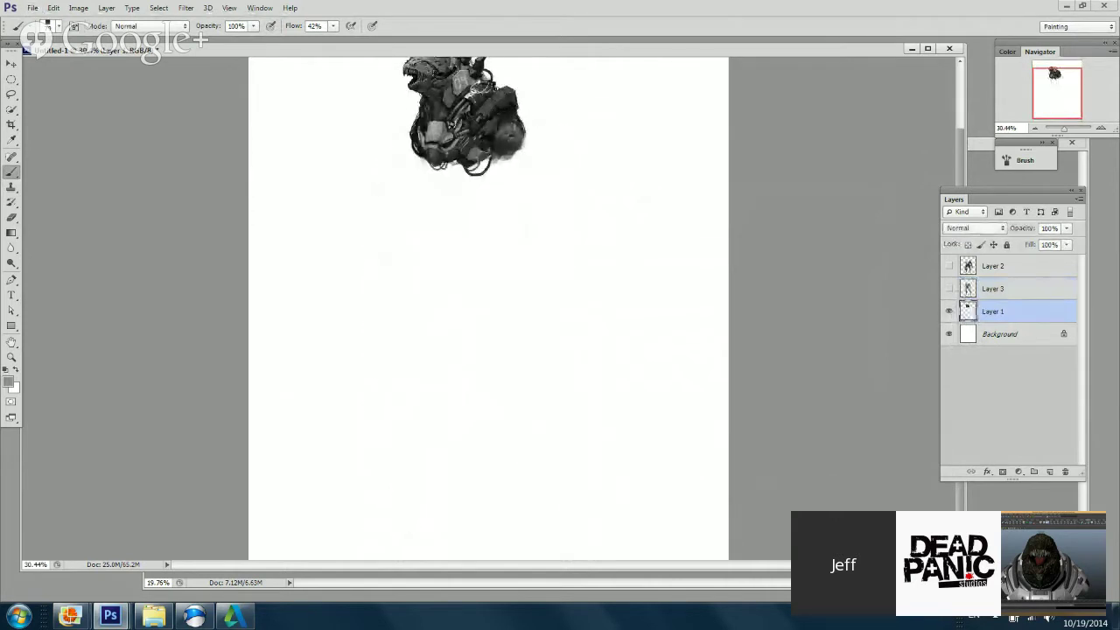
pyautogui.moveTo(569, 229); pyautogui.dragTo(569, 266)
pyautogui.click(1050, 472)
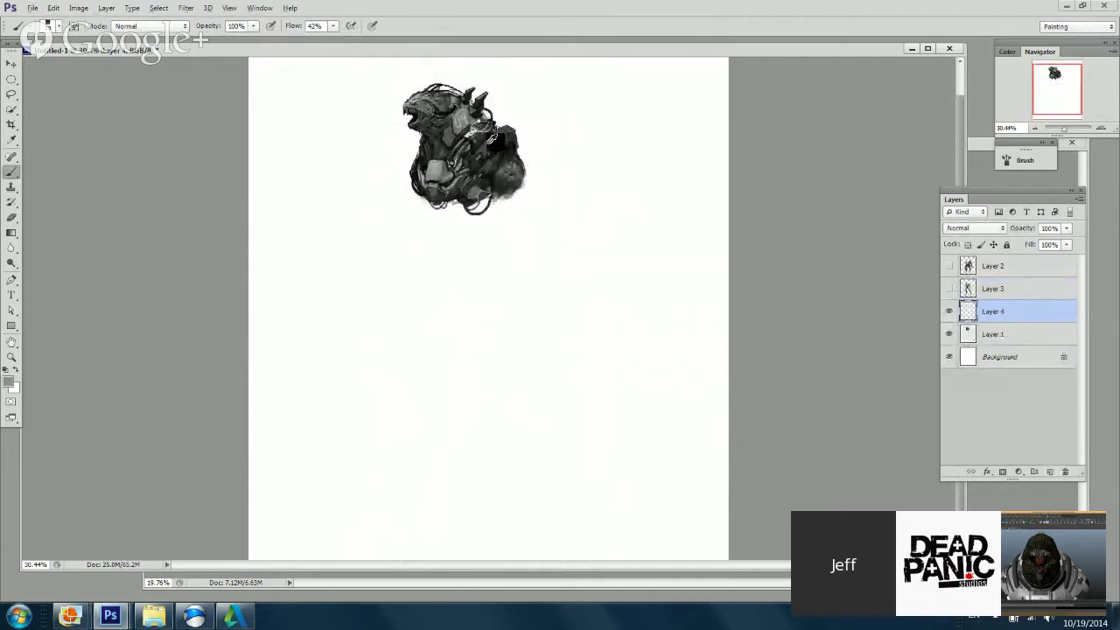
# Step: Reset the painting colours to default and block in a bulkier torso, shoulders and right arm below the bust
pyautogui.press('d')
pyautogui.moveTo(443, 185); pyautogui.dragTo(447, 240)
pyautogui.moveTo(526, 153)
pyautogui.mouseDown()
pyautogui.moveTo(517, 171)
pyautogui.moveTo(553, 203)
pyautogui.moveTo(530, 177)
pyautogui.mouseUp()
pyautogui.moveTo(427, 168)
pyautogui.mouseDown()
pyautogui.moveTo(390, 187)
pyautogui.moveTo(399, 215)
pyautogui.mouseUp()
pyautogui.moveTo(495, 206)
pyautogui.mouseDown()
pyautogui.moveTo(437, 253)
pyautogui.moveTo(400, 230)
pyautogui.moveTo(437, 210)
pyautogui.moveTo(449, 229)
pyautogui.moveTo(517, 218)
pyautogui.moveTo(542, 242)
pyautogui.moveTo(525, 188)
pyautogui.moveTo(533, 277)
pyautogui.moveTo(555, 290)
pyautogui.moveTo(600, 403)
pyautogui.moveTo(600, 332)
pyautogui.moveTo(595, 402)
pyautogui.mouseUp()
pyautogui.moveTo(455, 223)
pyautogui.mouseDown()
pyautogui.moveTo(379, 256)
pyautogui.moveTo(365, 338)
pyautogui.moveTo(424, 262)
pyautogui.moveTo(465, 238)
pyautogui.moveTo(490, 249)
pyautogui.moveTo(490, 262)
pyautogui.moveTo(458, 307)
pyautogui.moveTo(500, 281)
pyautogui.moveTo(495, 327)
pyautogui.moveTo(475, 343)
pyautogui.mouseUp()
# Step: Block in the hips and two thick legs down to the ankles with broad strokes
pyautogui.scroll(-1, 475, 343)
pyautogui.moveTo(427, 260); pyautogui.dragTo(396, 359)
pyautogui.moveTo(422, 261); pyautogui.dragTo(379, 379)
pyautogui.moveTo(412, 235)
pyautogui.mouseDown()
pyautogui.moveTo(378, 389)
pyautogui.moveTo(394, 433)
pyautogui.mouseUp()
pyautogui.moveTo(503, 245)
pyautogui.mouseDown()
pyautogui.moveTo(525, 375)
pyautogui.moveTo(512, 327)
pyautogui.moveTo(533, 387)
pyautogui.moveTo(540, 378)
pyautogui.moveTo(530, 415)
pyautogui.moveTo(540, 437)
pyautogui.moveTo(573, 440)
pyautogui.moveTo(554, 477)
pyautogui.moveTo(567, 473)
pyautogui.mouseUp()
pyautogui.scroll(1, 560, 297)
pyautogui.scroll(-1, 535, 380)
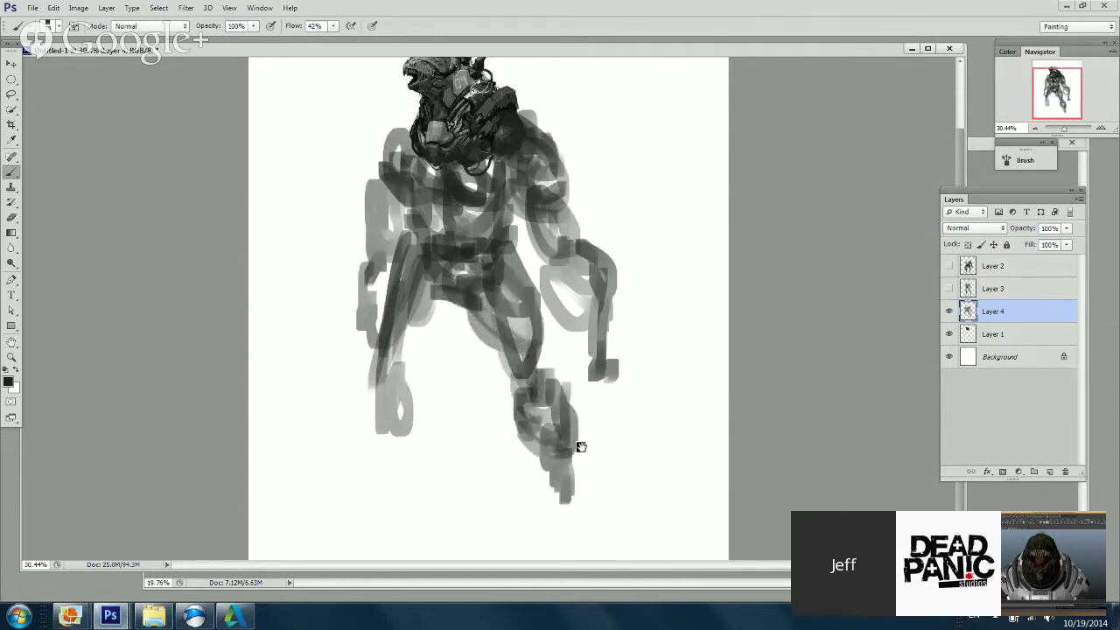
pyautogui.moveTo(404, 340)
pyautogui.mouseDown()
pyautogui.moveTo(418, 404)
pyautogui.moveTo(398, 455)
pyautogui.moveTo(420, 487)
pyautogui.mouseUp()
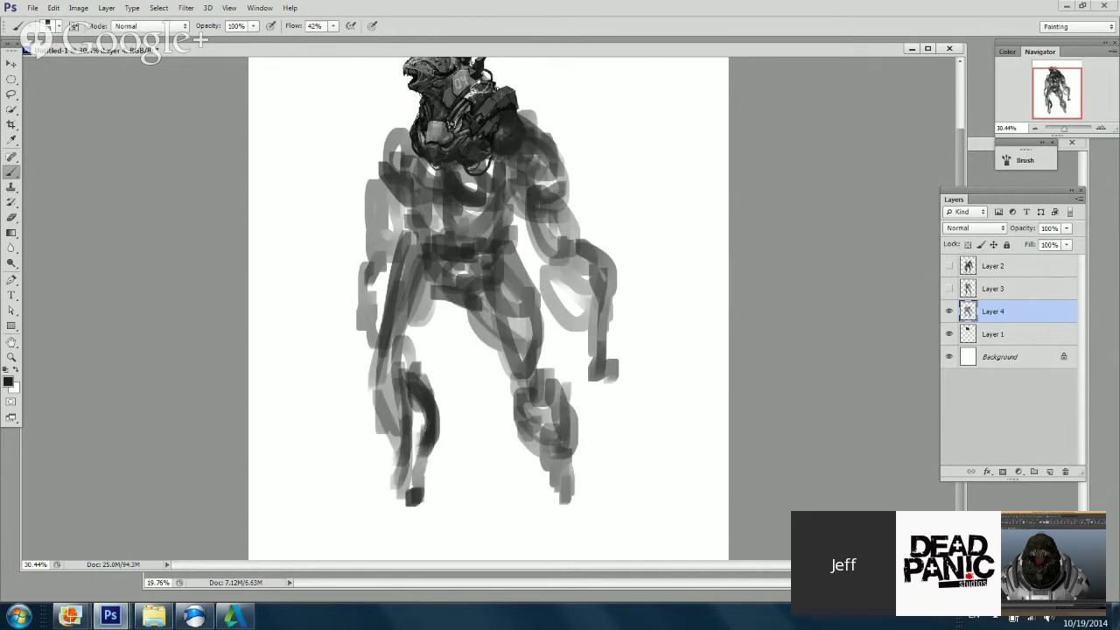
pyautogui.moveTo(418, 378)
pyautogui.mouseDown()
pyautogui.moveTo(430, 298)
pyautogui.moveTo(448, 359)
pyautogui.moveTo(451, 319)
pyautogui.mouseUp()
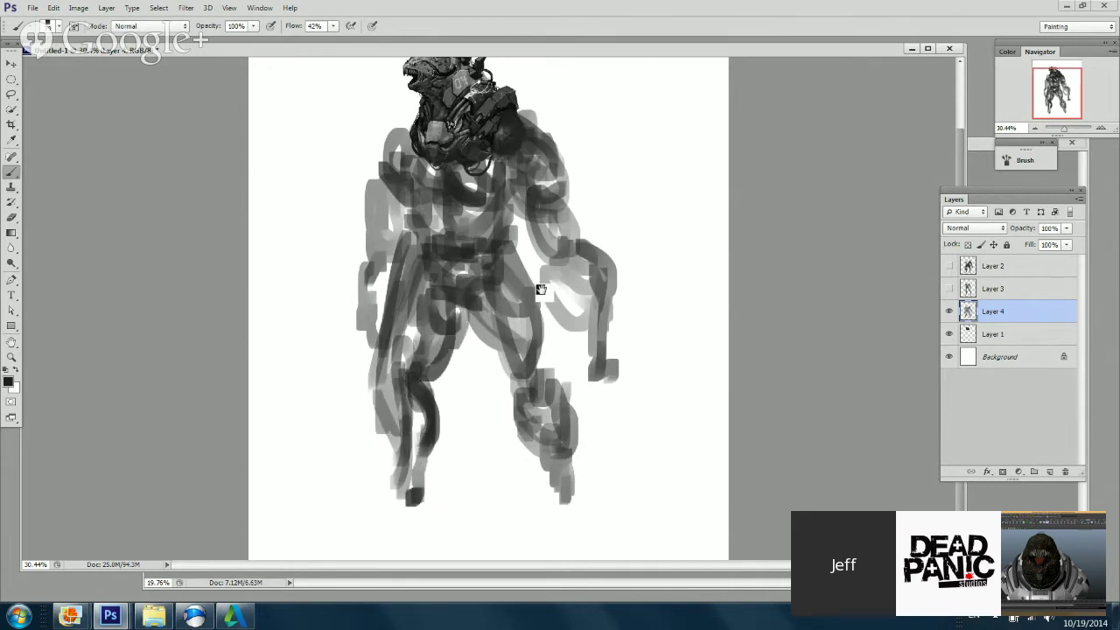
# Step: Darken both shoulders and the right upper arm of the bulky figure
pyautogui.moveTo(541, 288); pyautogui.dragTo(541, 337)
pyautogui.moveTo(552, 231); pyautogui.dragTo(551, 199)
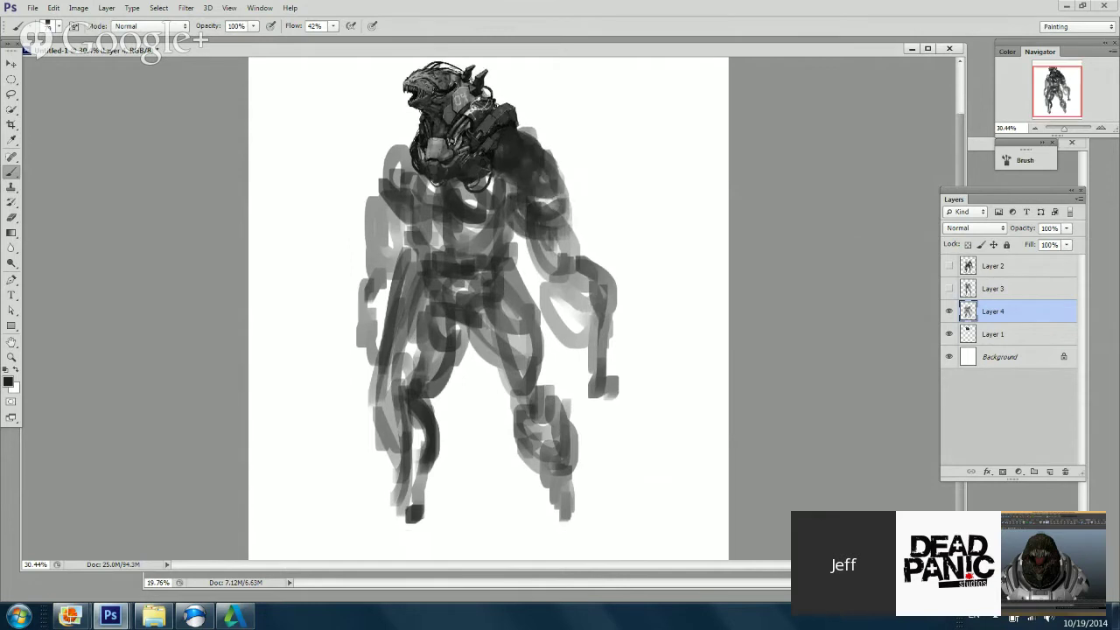
pyautogui.moveTo(407, 137); pyautogui.dragTo(375, 219)
pyautogui.moveTo(524, 207)
pyautogui.mouseDown()
pyautogui.moveTo(526, 231)
pyautogui.moveTo(600, 302)
pyautogui.moveTo(560, 337)
pyautogui.moveTo(555, 360)
pyautogui.mouseUp()
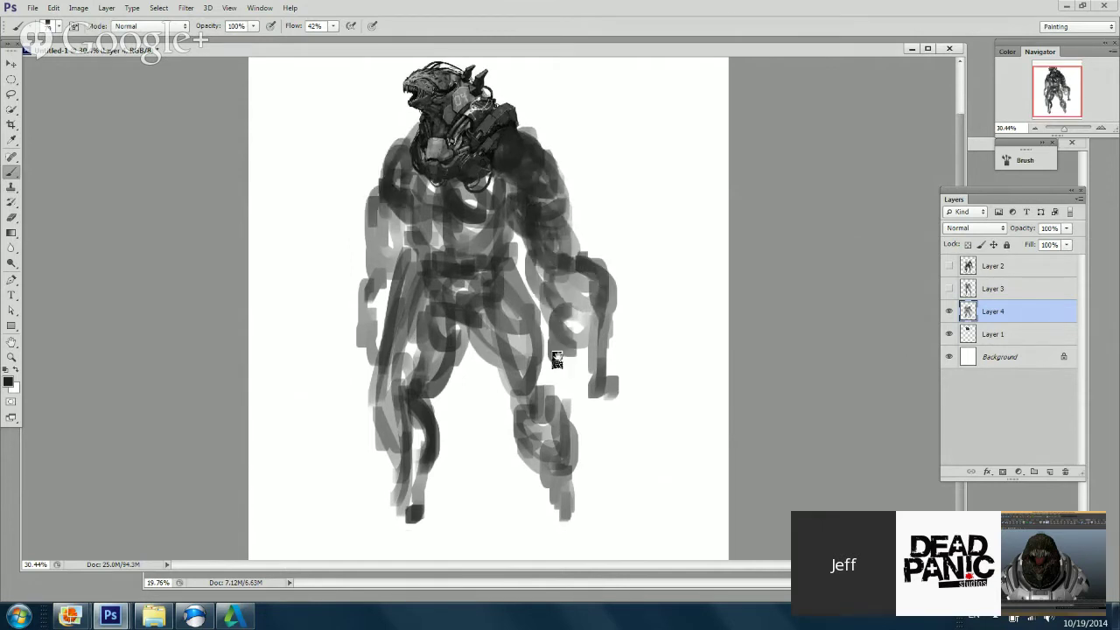
# Step: Outline the oversized right forearm with dark strokes and close it off at the fist
pyautogui.moveTo(550, 293)
pyautogui.mouseDown()
pyautogui.moveTo(550, 274)
pyautogui.moveTo(547, 333)
pyautogui.moveTo(580, 378)
pyautogui.moveTo(608, 371)
pyautogui.moveTo(612, 293)
pyautogui.mouseUp()
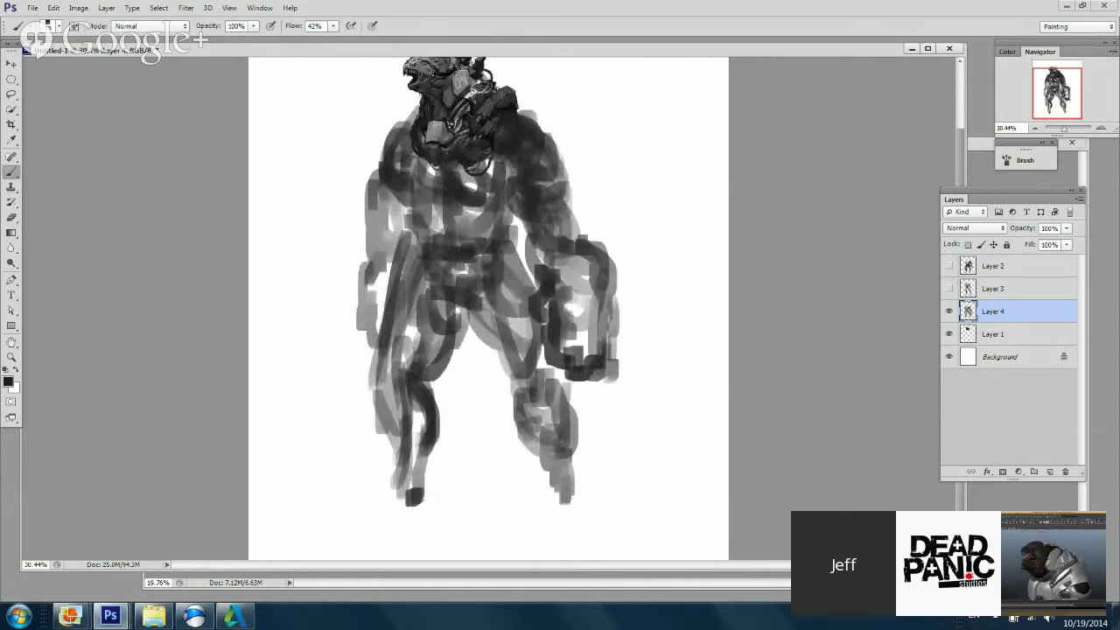
pyautogui.moveTo(548, 276); pyautogui.dragTo(549, 285)
pyautogui.moveTo(596, 382); pyautogui.dragTo(605, 313)
pyautogui.moveTo(581, 213); pyautogui.dragTo(600, 285)
pyautogui.moveTo(559, 277); pyautogui.dragTo(560, 267)
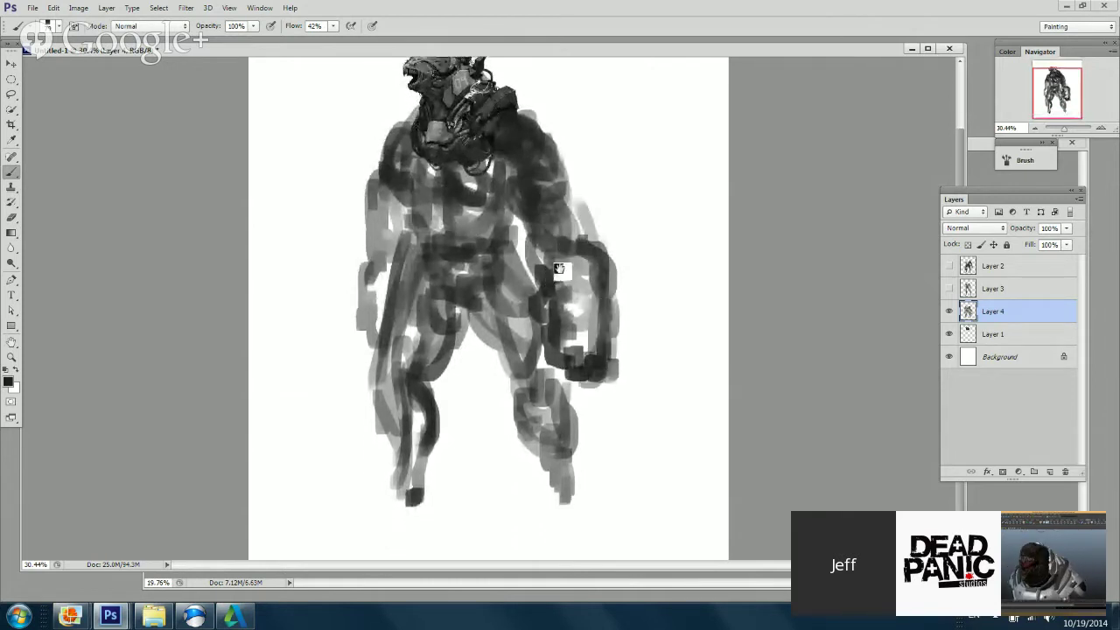
# Step: Darken the right inner thigh and knee and define the tapering outline of the right lower leg
pyautogui.moveTo(501, 307)
pyautogui.mouseDown()
pyautogui.moveTo(475, 302)
pyautogui.moveTo(465, 315)
pyautogui.moveTo(503, 368)
pyautogui.moveTo(533, 359)
pyautogui.moveTo(516, 429)
pyautogui.mouseUp()
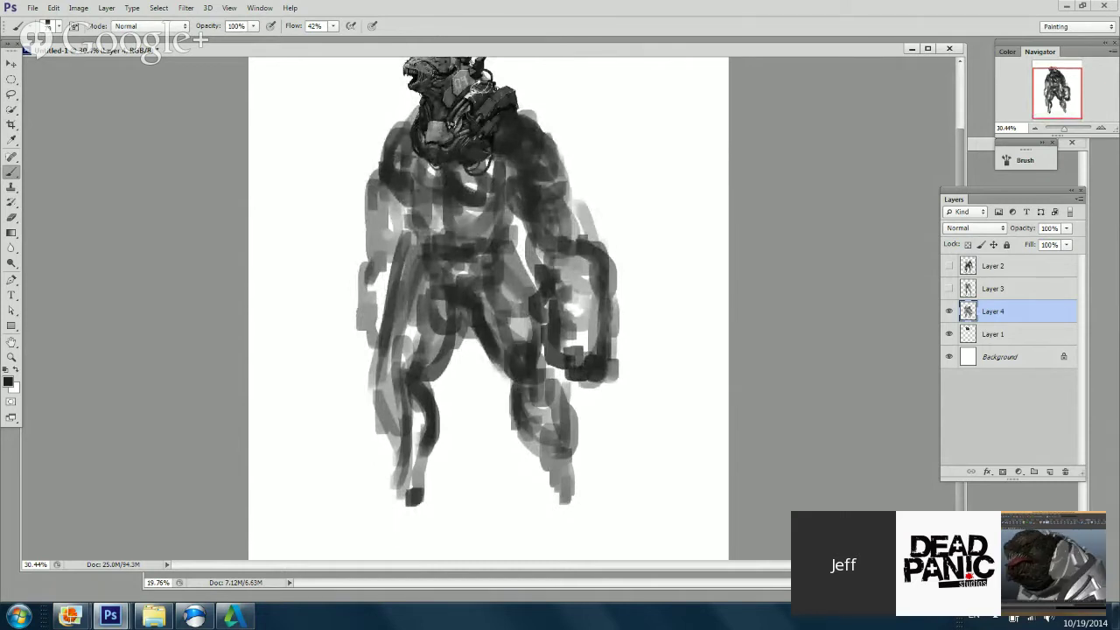
pyautogui.moveTo(550, 376); pyautogui.dragTo(565, 402)
pyautogui.moveTo(516, 417); pyautogui.dragTo(561, 508)
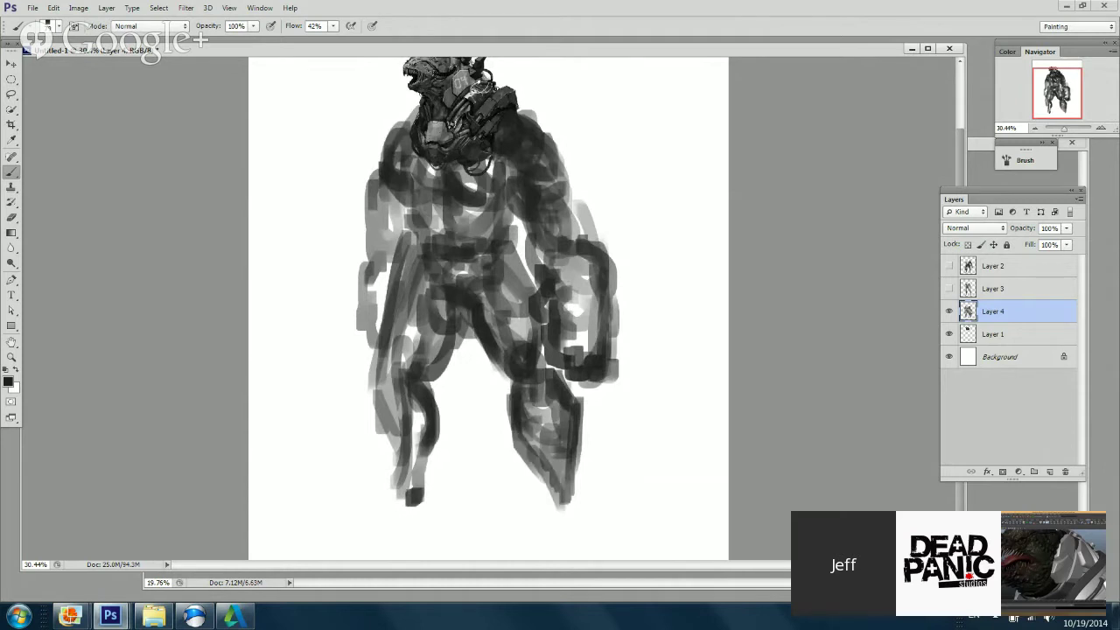
pyautogui.moveTo(551, 381); pyautogui.dragTo(573, 481)
pyautogui.scroll(1, 467, 399)
pyautogui.scroll(-1, 467, 400)
# Step: Darken the left thigh and knee and block in both feet of the bulky figure
pyautogui.moveTo(398, 271); pyautogui.dragTo(381, 376)
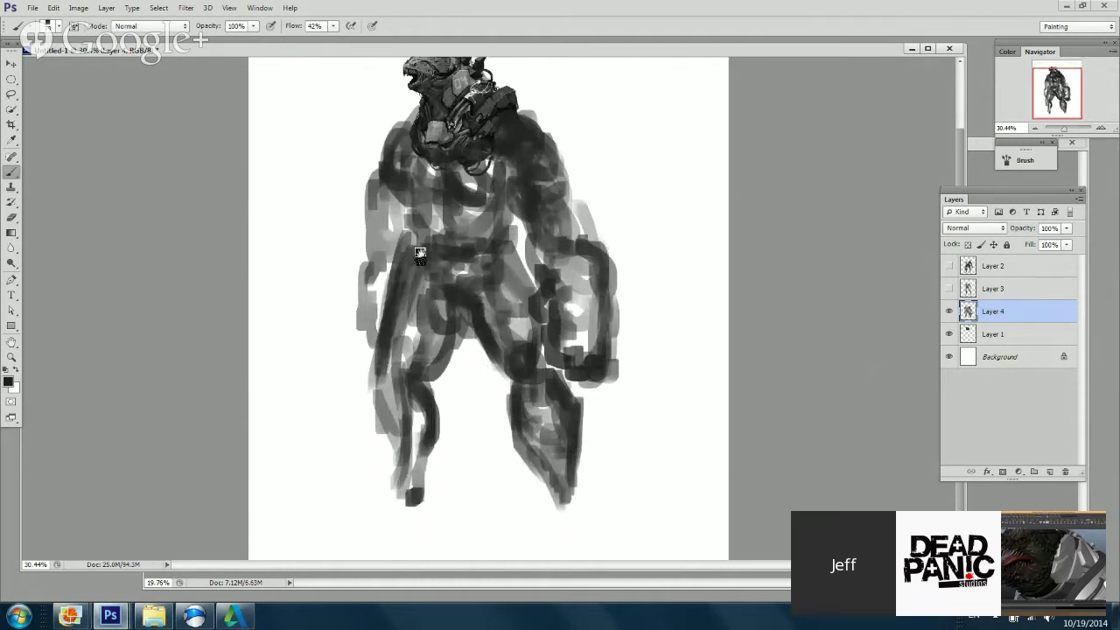
pyautogui.moveTo(417, 253)
pyautogui.mouseDown()
pyautogui.moveTo(407, 402)
pyautogui.moveTo(395, 412)
pyautogui.moveTo(405, 512)
pyautogui.moveTo(414, 500)
pyautogui.moveTo(363, 511)
pyautogui.mouseUp()
pyautogui.moveTo(560, 492)
pyautogui.mouseDown()
pyautogui.moveTo(571, 505)
pyautogui.moveTo(557, 506)
pyautogui.mouseUp()
pyautogui.hotkey('ctrl', 'z')
pyautogui.scroll(2, 567, 302)
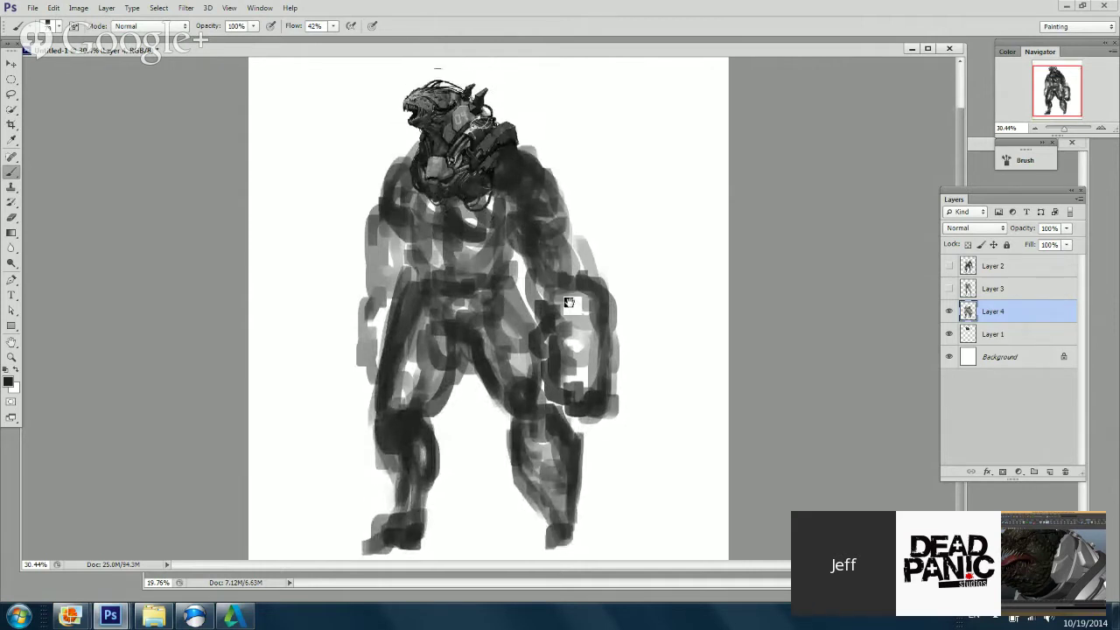
# Step: Hide Layer 4, show Layer 3 again and make it the active layer
pyautogui.scroll(-2, 568, 303)
pyautogui.click(949, 311)
pyautogui.click(949, 288)
pyautogui.click(993, 289)
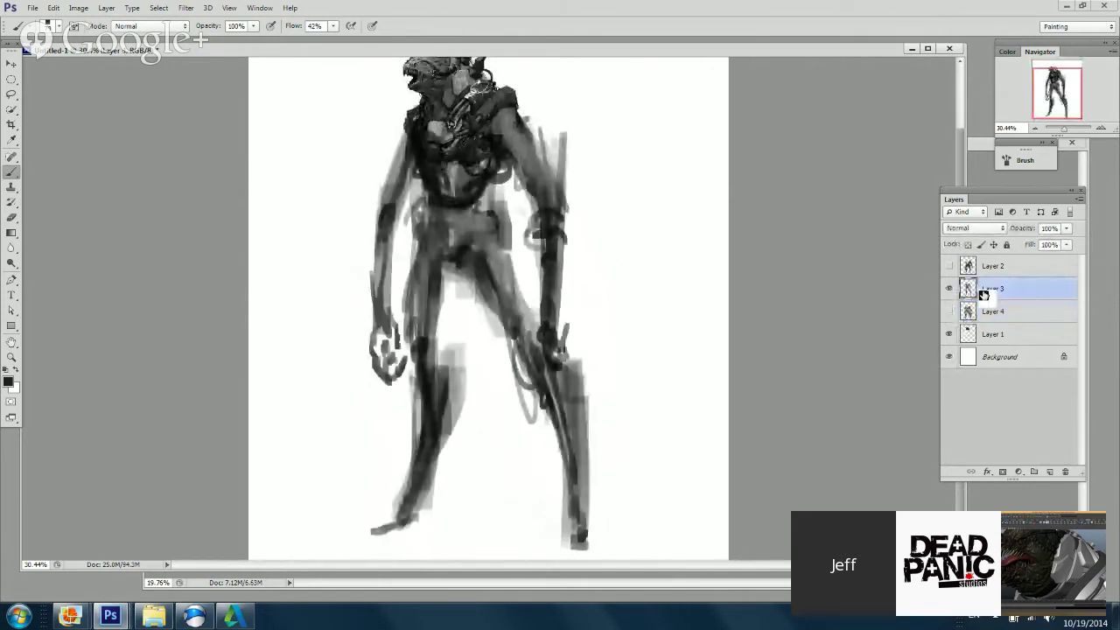
# Step: Add a new layer above Layer 3 and paint the slim figure's right upper arm with grey sampled from the shoulder area
pyautogui.hotkey('ctrl', '-')
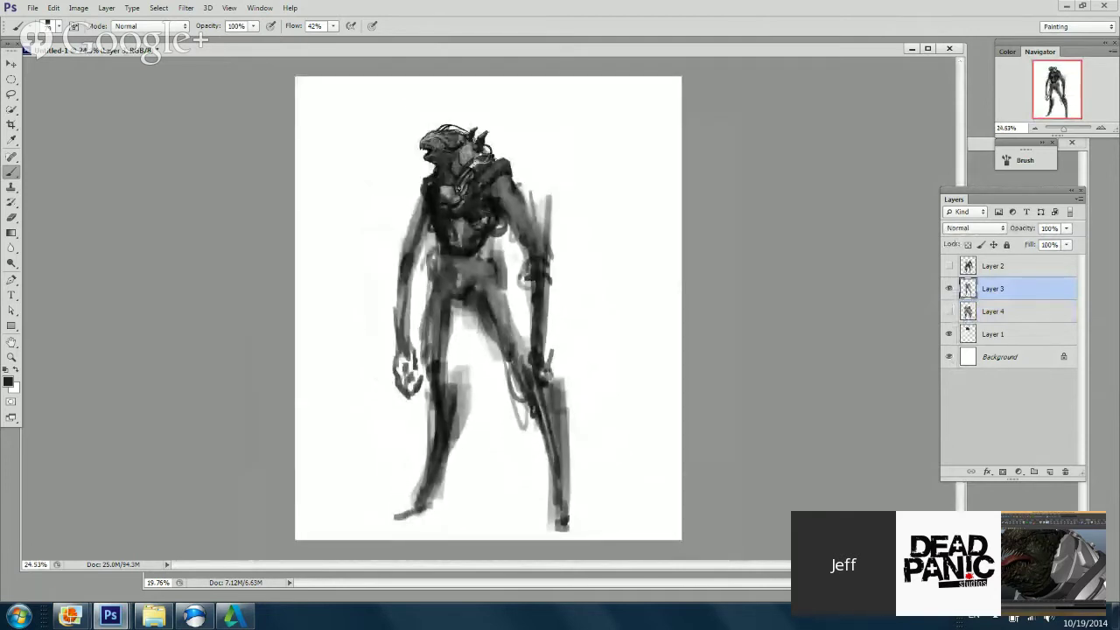
pyautogui.hotkey('ctrl', '0')
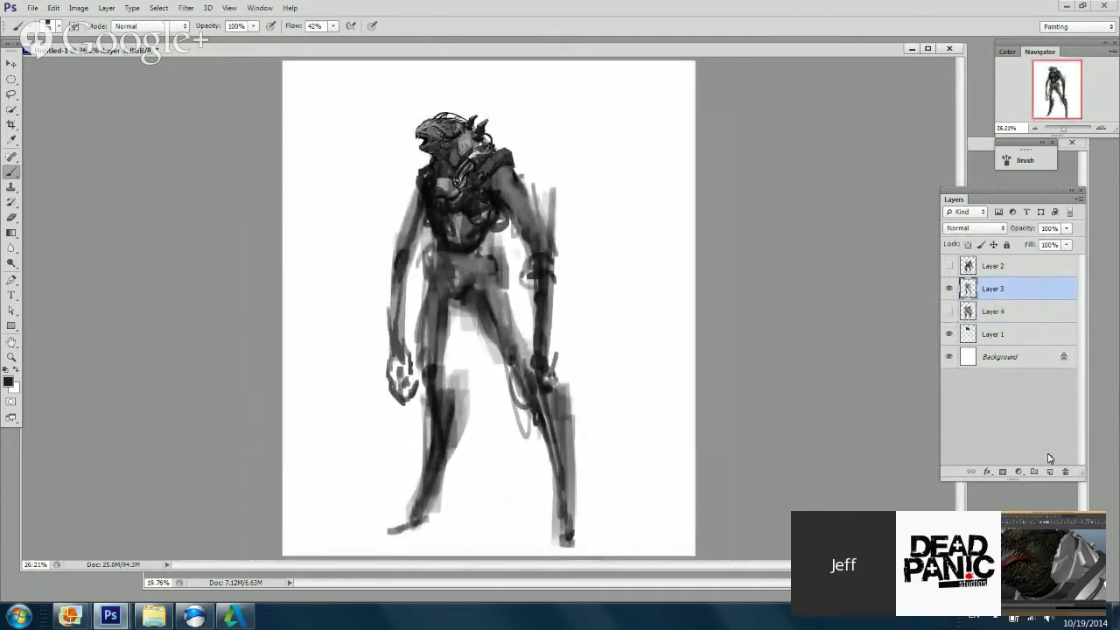
pyautogui.click(1050, 472)
pyautogui.keyDown('alt'); pyautogui.scroll(1, 484, 274); pyautogui.keyUp('alt')
pyautogui.keyDown('alt'); pyautogui.scroll(1, 484, 274); pyautogui.keyUp('alt')
pyautogui.moveTo(542, 324); pyautogui.dragTo(547, 368)
pyautogui.rightClick(579, 196)
pyautogui.keyDown('alt'); pyautogui.click(514, 193); pyautogui.keyUp('alt')
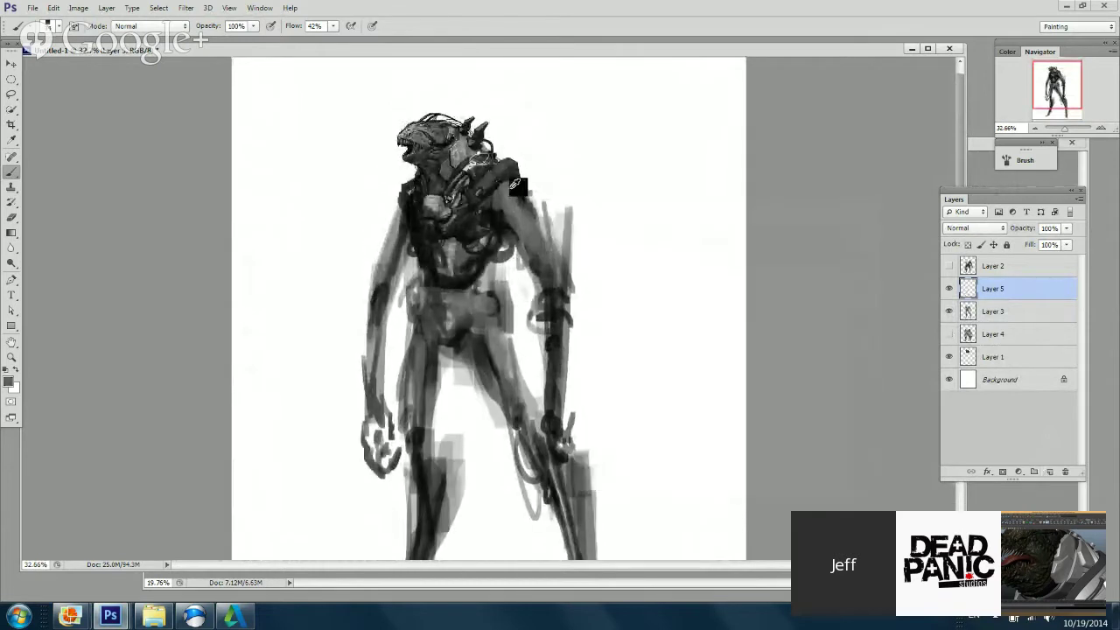
pyautogui.keyDown('alt'); pyautogui.click(514, 192); pyautogui.keyUp('alt')
pyautogui.moveTo(545, 265); pyautogui.dragTo(560, 293)
# Step: Sample grey from the upper arm and paint over the lower torso, pelvis and right thigh on Layer 5
pyautogui.scroll(-3, 560, 294)
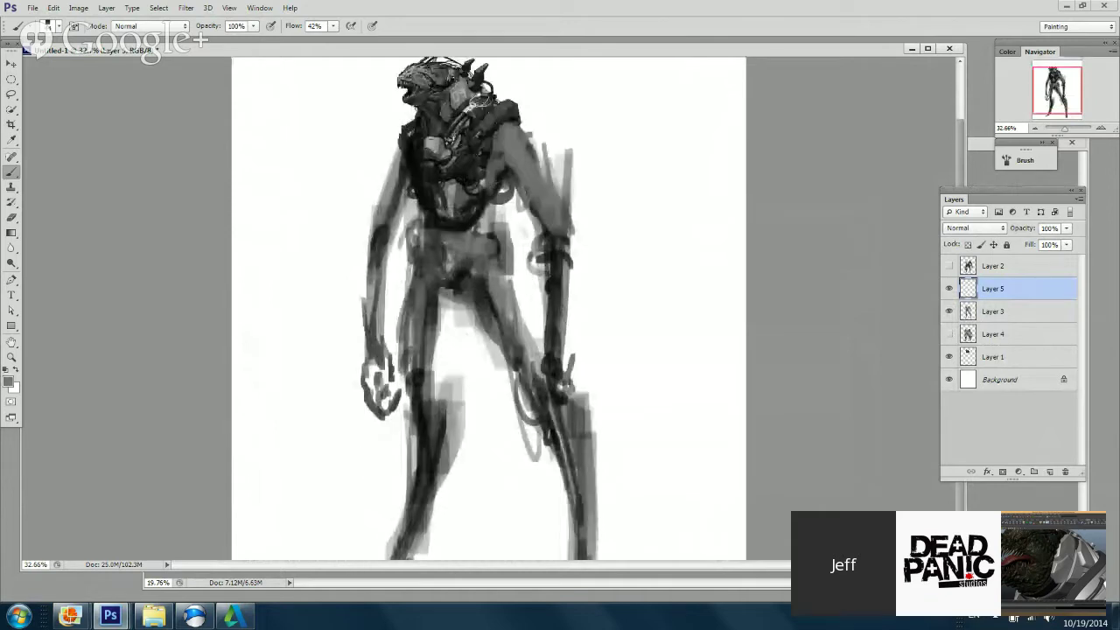
pyautogui.scroll(2, 495, 178)
pyautogui.rightClick(593, 183)
pyautogui.keyDown('alt'); pyautogui.click(521, 184); pyautogui.keyUp('alt')
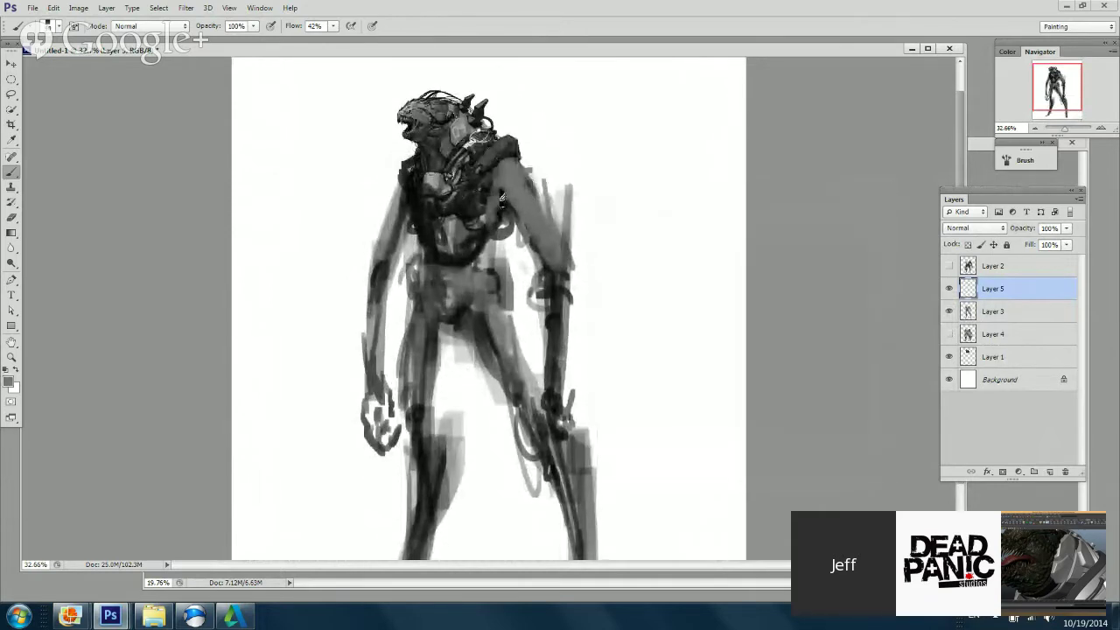
pyautogui.scroll(-2, 459, 284)
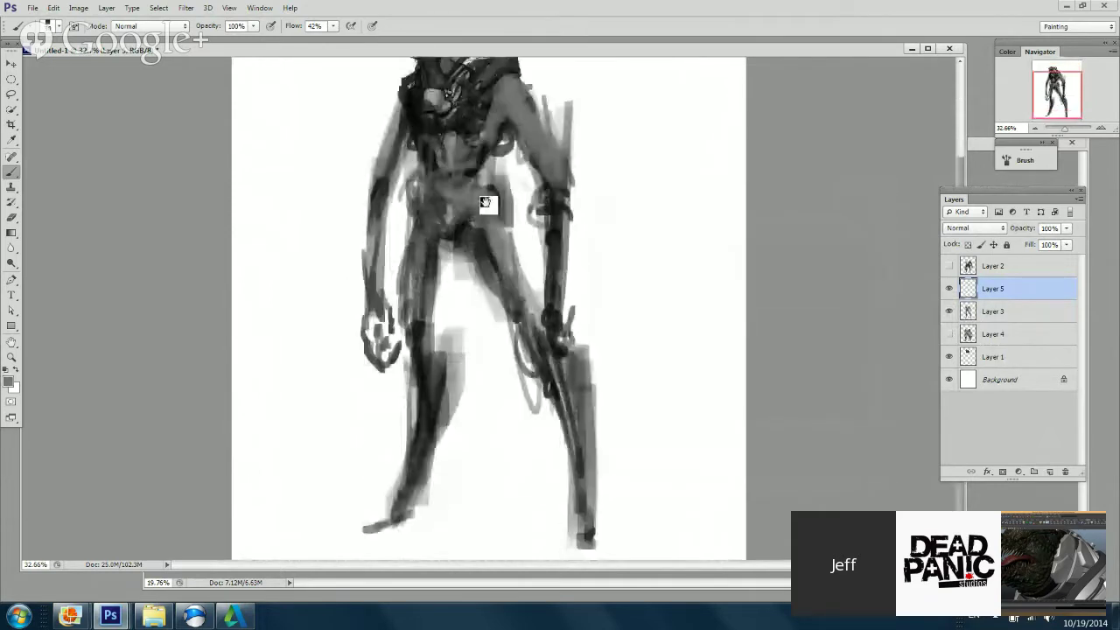
pyautogui.scroll(1, 482, 200)
pyautogui.scroll(-1, 520, 242)
pyautogui.moveTo(477, 232); pyautogui.dragTo(512, 289)
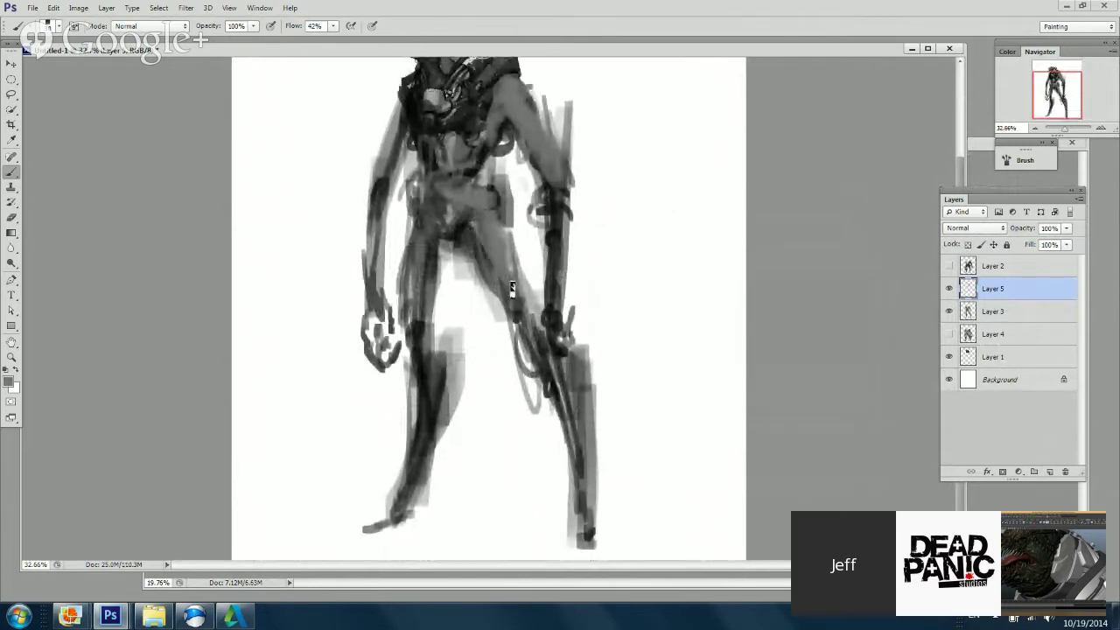
pyautogui.scroll(2, 495, 361)
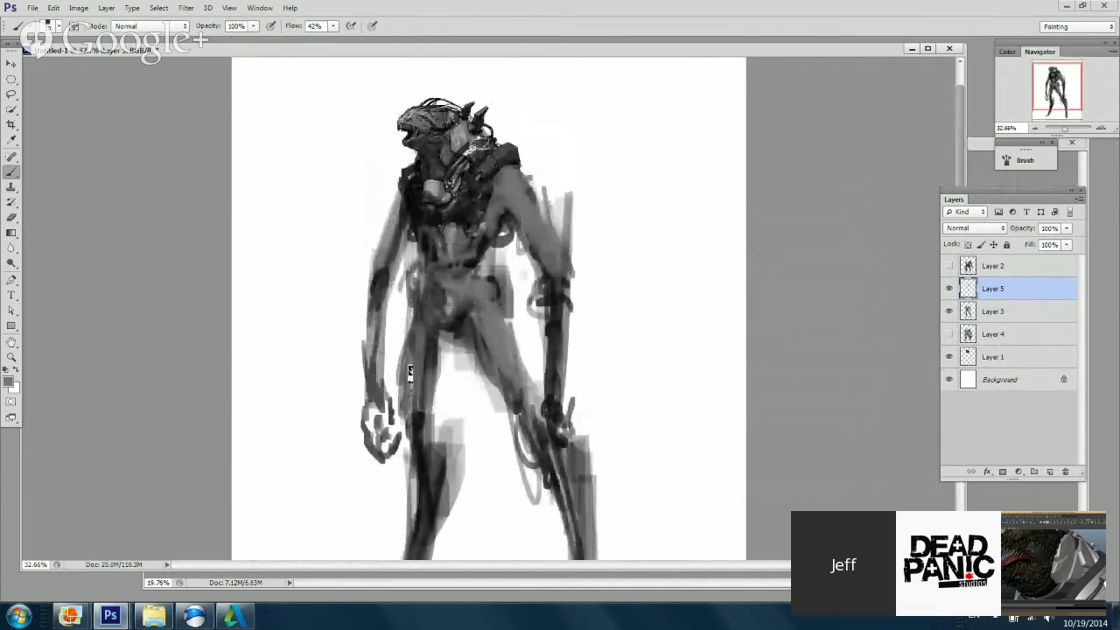
# Step: Adjust the brush size and fill both lower legs, the hips and the right-hand forearm of the slim figure with grey
pyautogui.scroll(-2, 495, 360)
pyautogui.rightClick(624, 280)
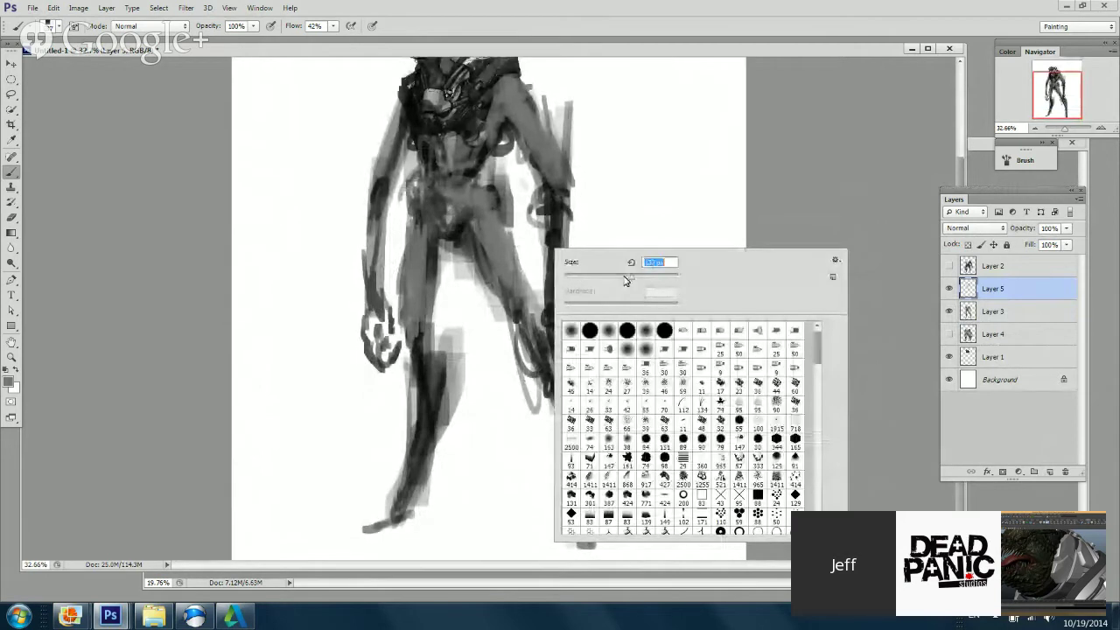
pyautogui.moveTo(446, 188)
pyautogui.mouseDown()
pyautogui.moveTo(510, 283)
pyautogui.moveTo(569, 412)
pyautogui.mouseUp()
pyautogui.moveTo(411, 342)
pyautogui.mouseDown()
pyautogui.moveTo(422, 429)
pyautogui.moveTo(411, 512)
pyautogui.mouseUp()
pyautogui.moveTo(533, 340); pyautogui.dragTo(533, 445)
pyautogui.moveTo(543, 301)
pyautogui.mouseDown()
pyautogui.moveTo(562, 315)
pyautogui.moveTo(554, 429)
pyautogui.mouseUp()
pyautogui.moveTo(533, 236); pyautogui.dragTo(525, 278)
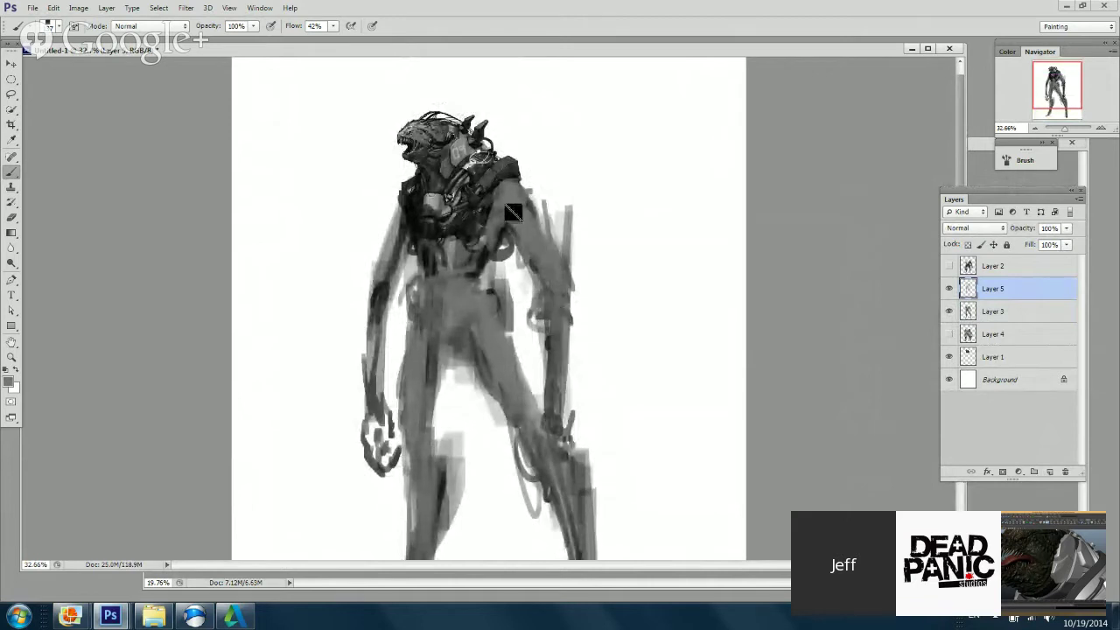
# Step: Fill in grey below the right-hand shoulder, and use sampled white to clean up the gap between that arm and the waist
pyautogui.moveTo(511, 213)
pyautogui.mouseDown()
pyautogui.moveTo(505, 288)
pyautogui.moveTo(519, 279)
pyautogui.moveTo(516, 323)
pyautogui.mouseUp()
pyautogui.keyDown('alt'); pyautogui.click(605, 248); pyautogui.keyUp('alt')
pyautogui.scroll(-2, 567, 280)
pyautogui.rightClick(607, 232)
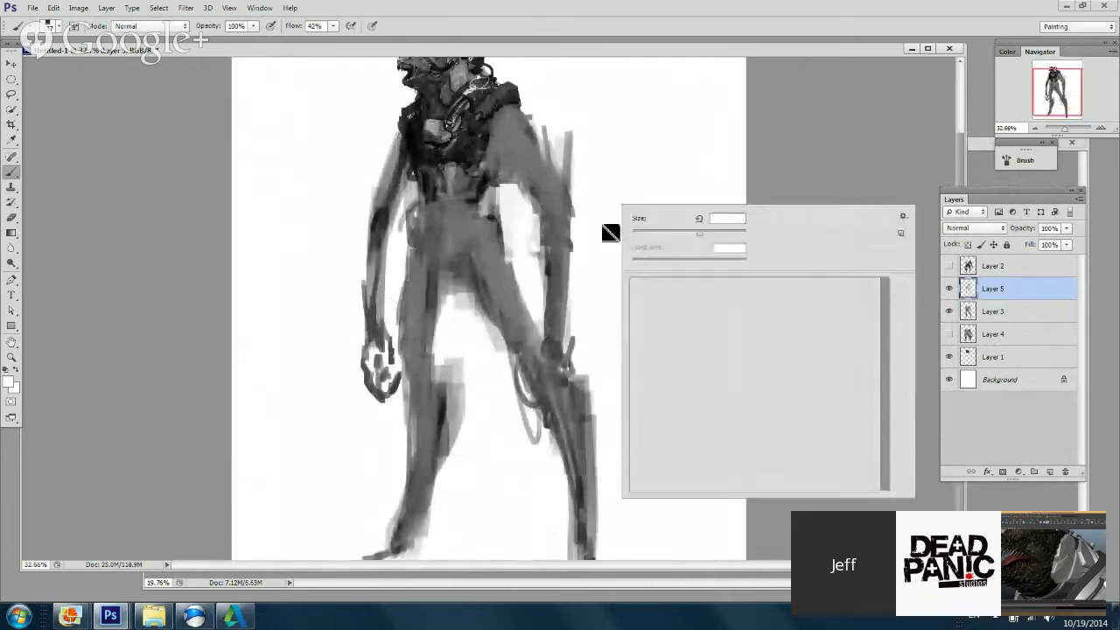
pyautogui.keyDown('alt'); pyautogui.click(520, 216); pyautogui.keyUp('alt')
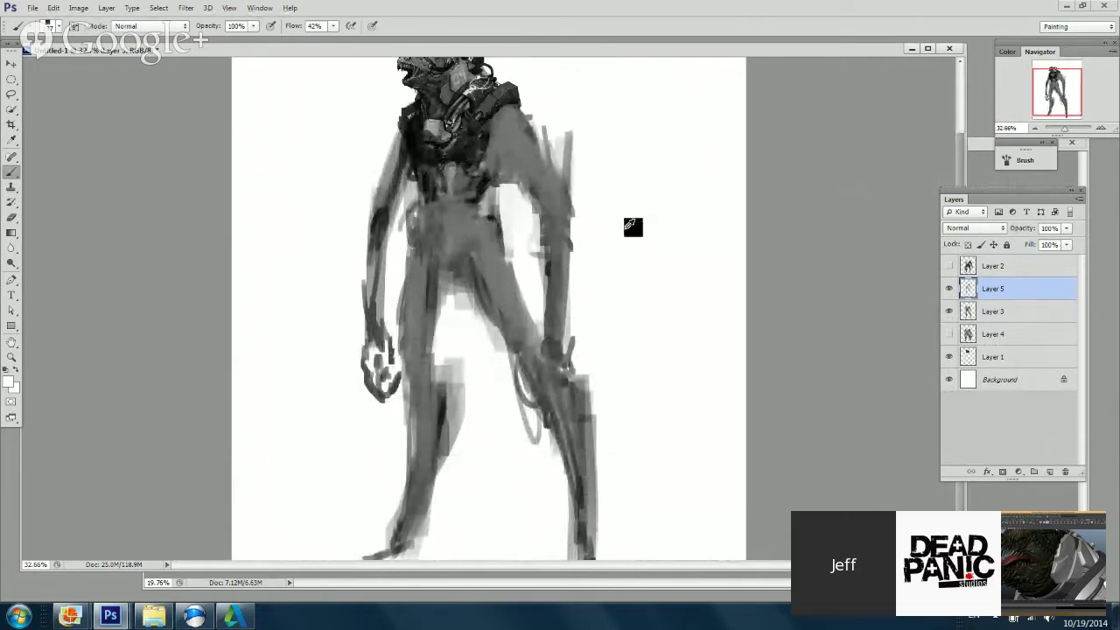
pyautogui.rightClick(633, 226)
pyautogui.click(505, 175)
pyautogui.moveTo(517, 202); pyautogui.dragTo(523, 259)
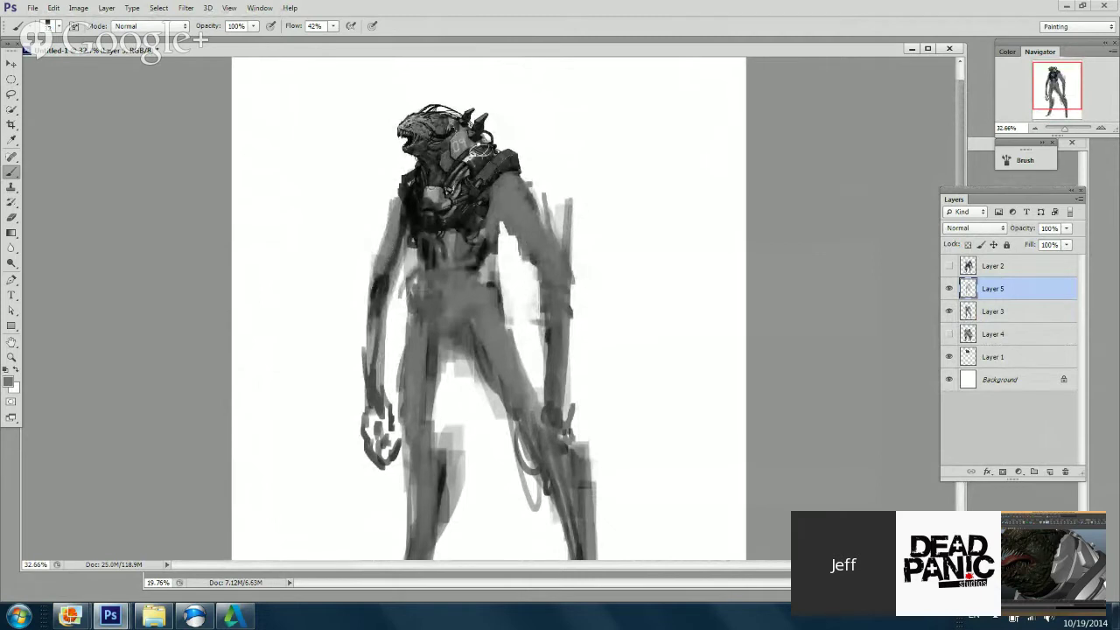
# Step: Paint the left-hand arm solid grey from shoulder to wrist and tidy the edge around the wrist with sampled white
pyautogui.rightClick(459, 217)
pyautogui.click(389, 241)
pyautogui.moveTo(389, 243)
pyautogui.mouseDown()
pyautogui.moveTo(381, 293)
pyautogui.moveTo(391, 197)
pyautogui.mouseUp()
pyautogui.moveTo(390, 298)
pyautogui.mouseDown()
pyautogui.moveTo(387, 237)
pyautogui.moveTo(378, 254)
pyautogui.mouseUp()
pyautogui.keyDown('alt'); pyautogui.click(400, 300); pyautogui.keyUp('alt')
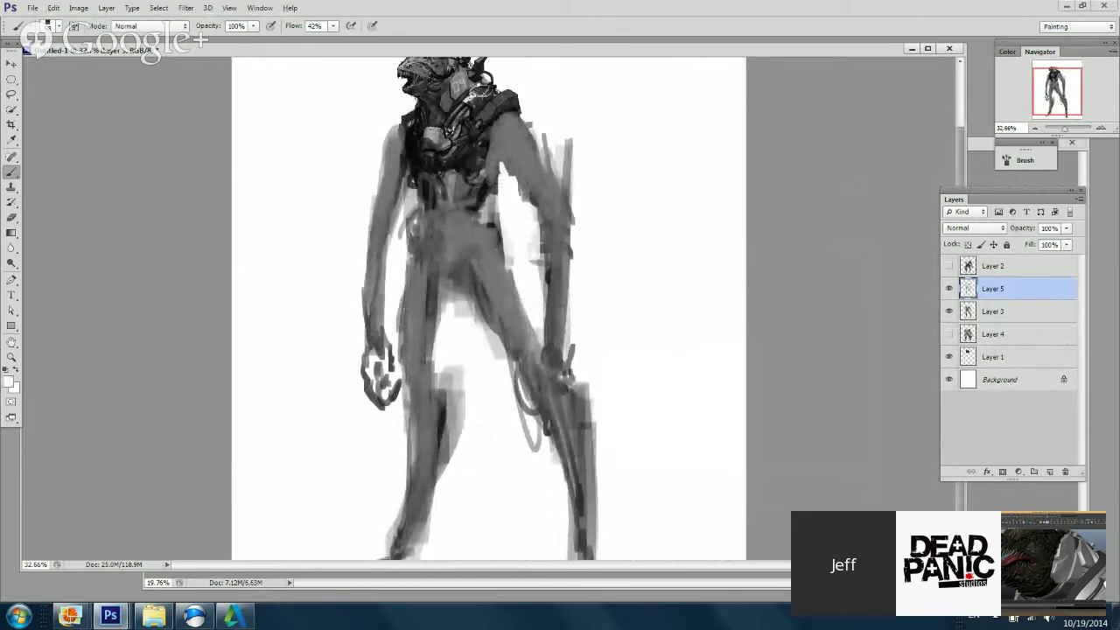
pyautogui.moveTo(380, 338); pyautogui.dragTo(381, 312)
pyautogui.moveTo(385, 333); pyautogui.dragTo(385, 300)
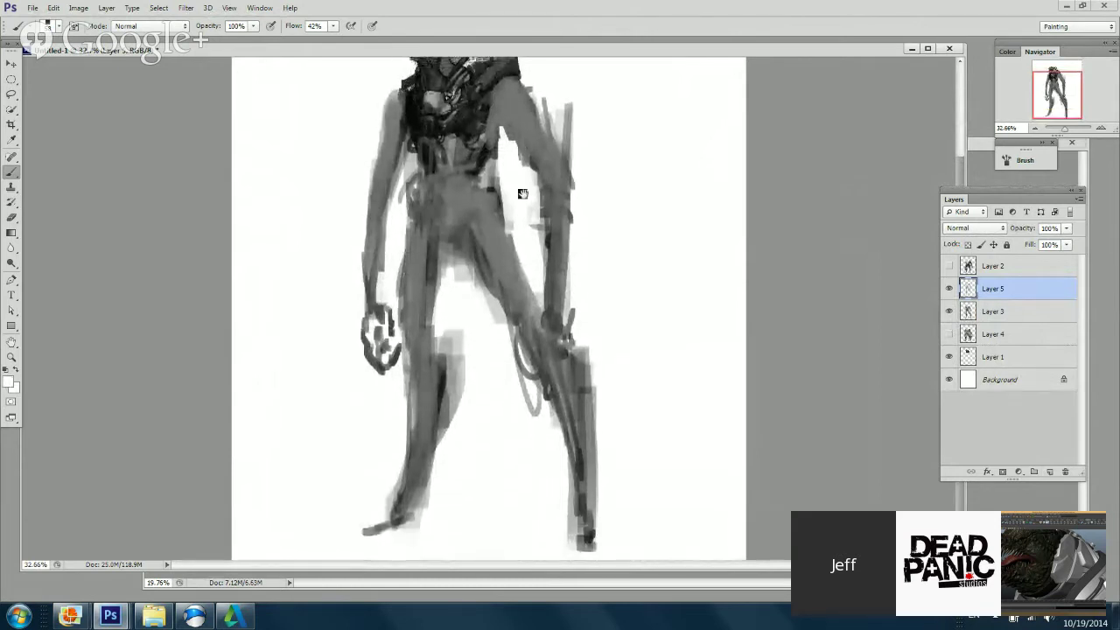
# Step: Swap to white and trim the stray grey below the crotch and along the inner thighs
pyautogui.moveTo(522, 192); pyautogui.dragTo(522, 215)
pyautogui.keyDown('alt'); pyautogui.click(470, 147); pyautogui.keyUp('alt')
pyautogui.moveTo(557, 293); pyautogui.dragTo(557, 266)
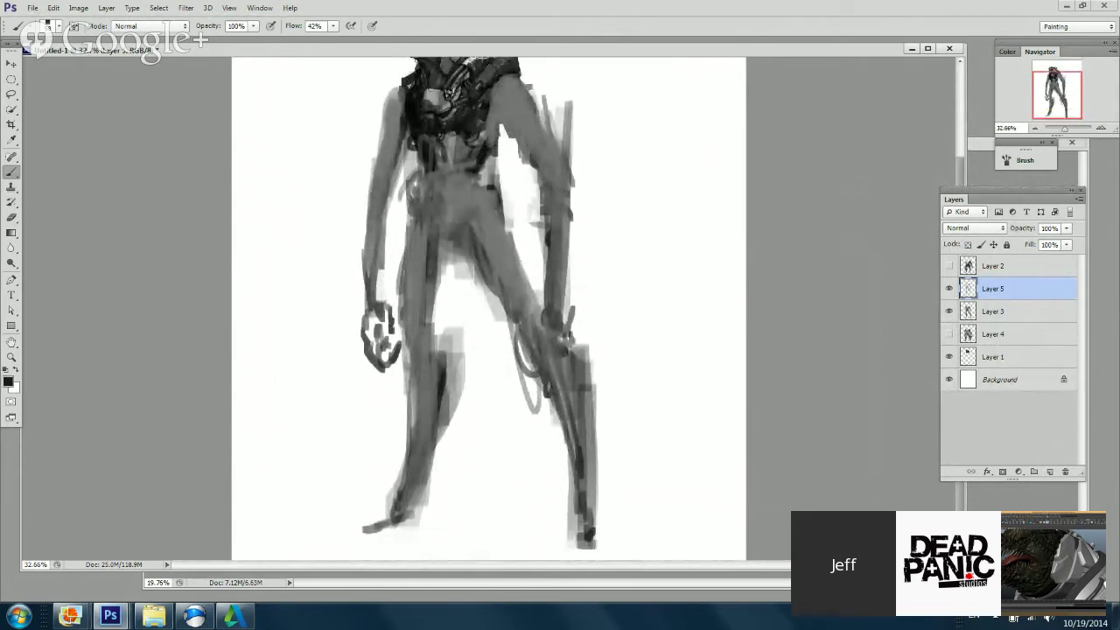
pyautogui.rightClick(533, 201)
pyautogui.press('Escape')
pyautogui.press('x')
pyautogui.moveTo(462, 257); pyautogui.dragTo(483, 281)
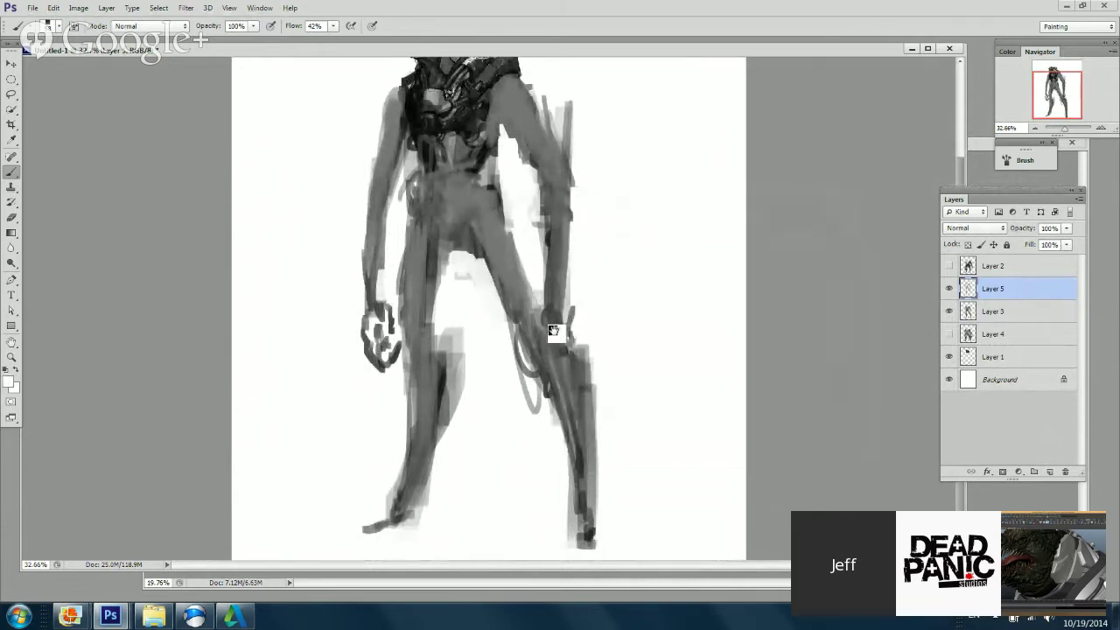
# Step: Sketch a dark knee block and thin calf strut behind the left-hand shin with sampled dark grey, then undo the last heel stroke
pyautogui.keyDown('alt'); pyautogui.click(444, 376); pyautogui.keyUp('alt')
pyautogui.rightClick(449, 377)
pyautogui.press('Escape')
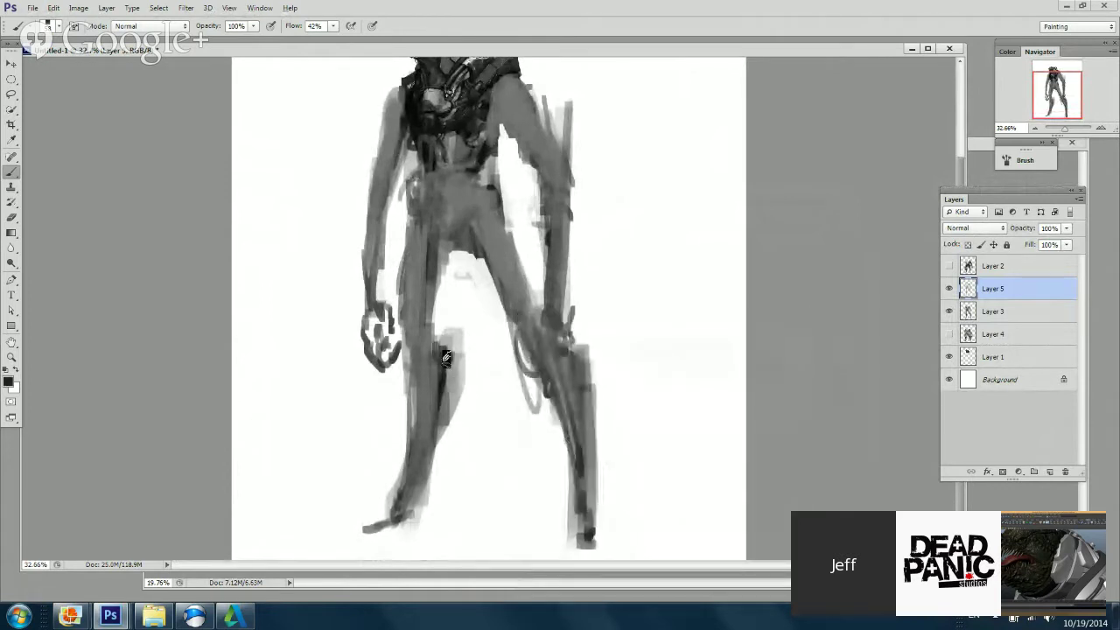
pyautogui.moveTo(444, 357)
pyautogui.mouseDown()
pyautogui.moveTo(469, 348)
pyautogui.moveTo(443, 483)
pyautogui.mouseUp()
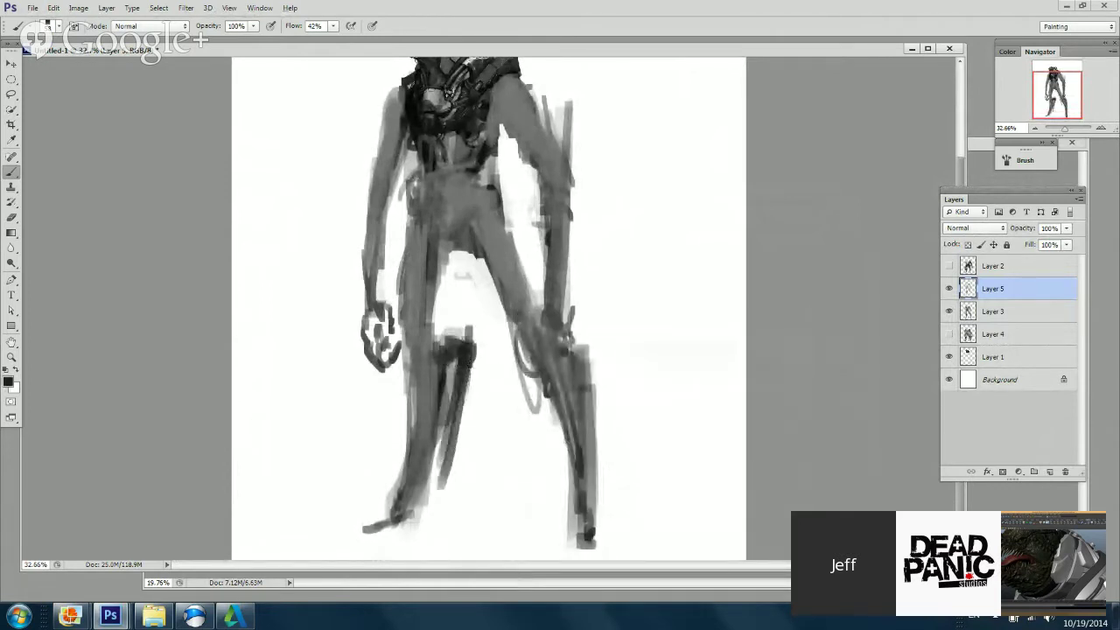
pyautogui.rightClick(542, 314)
pyautogui.press('Escape')
pyautogui.moveTo(455, 418)
pyautogui.mouseDown()
pyautogui.moveTo(432, 525)
pyautogui.moveTo(451, 530)
pyautogui.mouseUp()
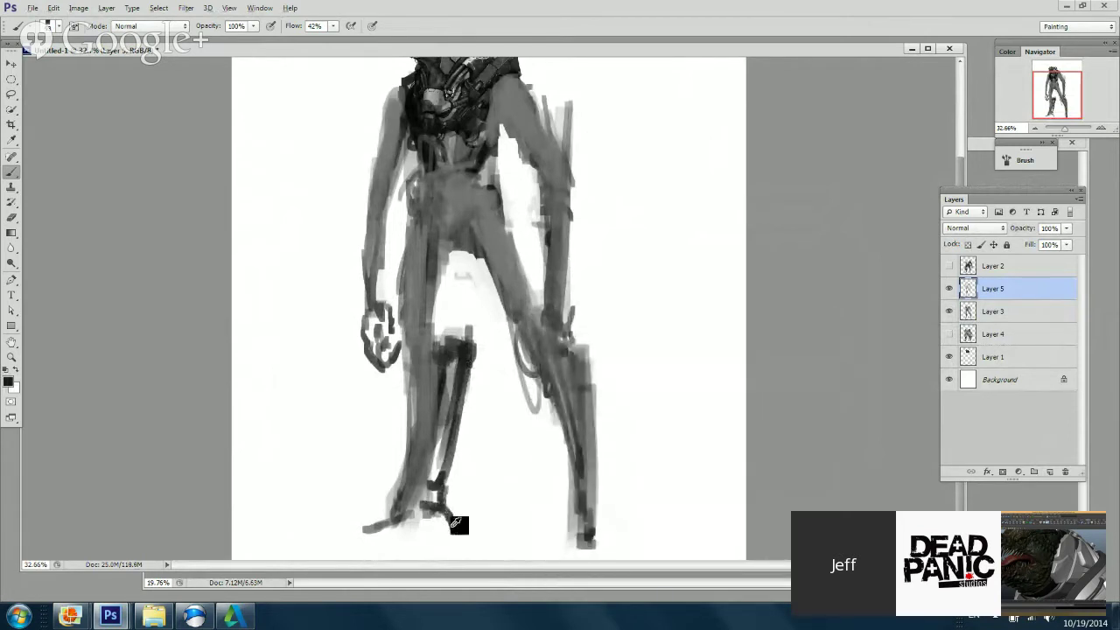
pyautogui.hotkey('ctrl', 'z')
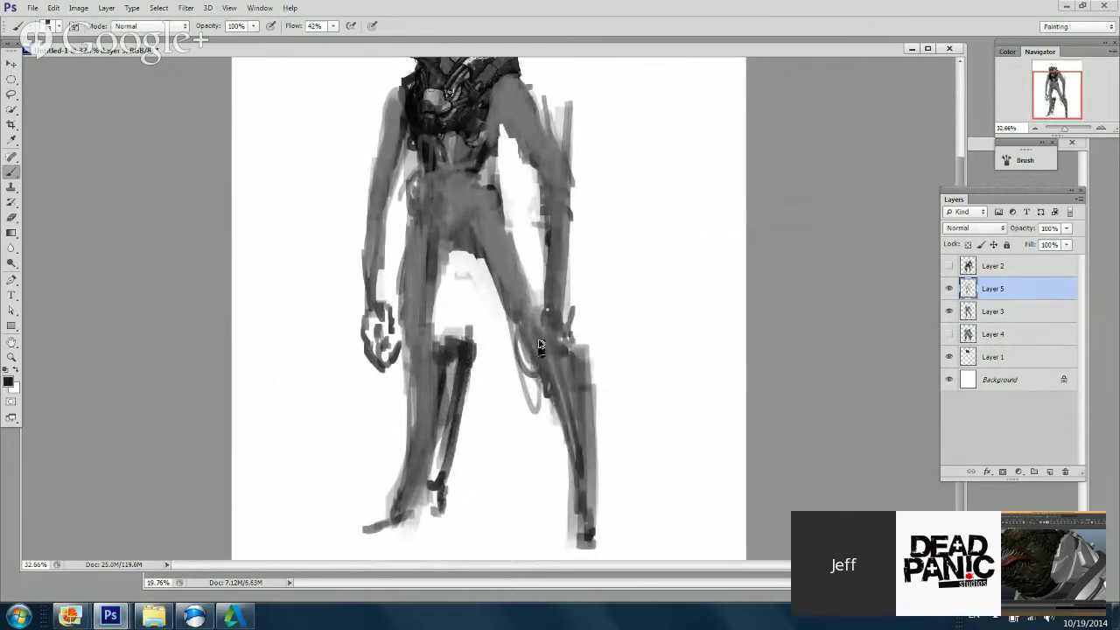
# Step: Draw dark contour strokes down the inner and outer edges of the left-hand shin
pyautogui.rightClick(544, 309)
pyautogui.moveTo(430, 368)
pyautogui.mouseDown()
pyautogui.moveTo(426, 469)
pyautogui.moveTo(430, 438)
pyautogui.mouseUp()
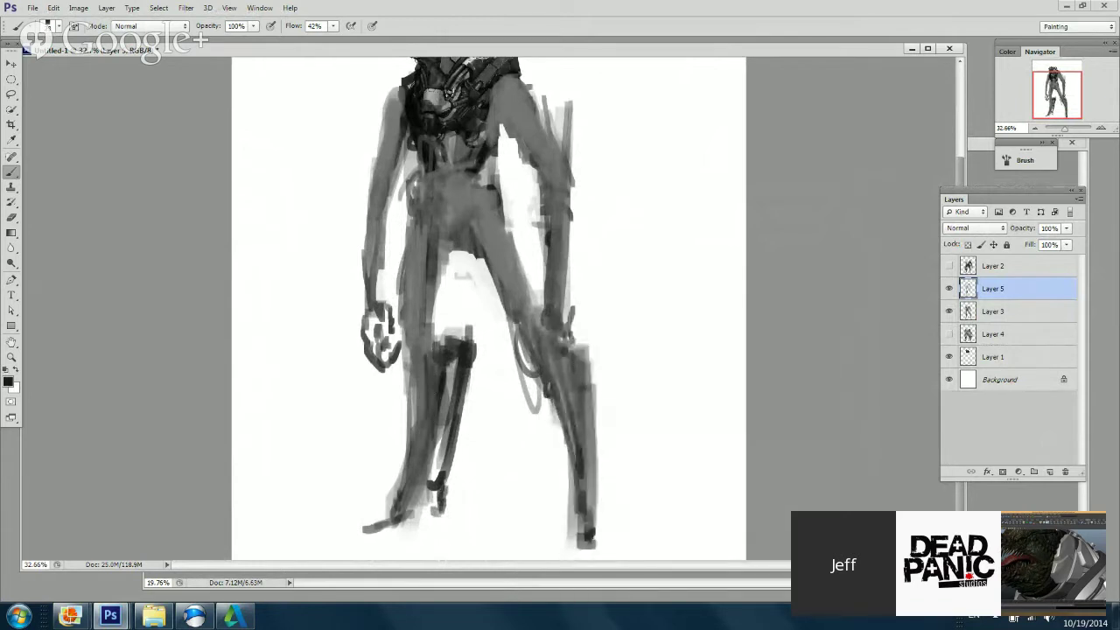
pyautogui.moveTo(408, 359); pyautogui.dragTo(402, 485)
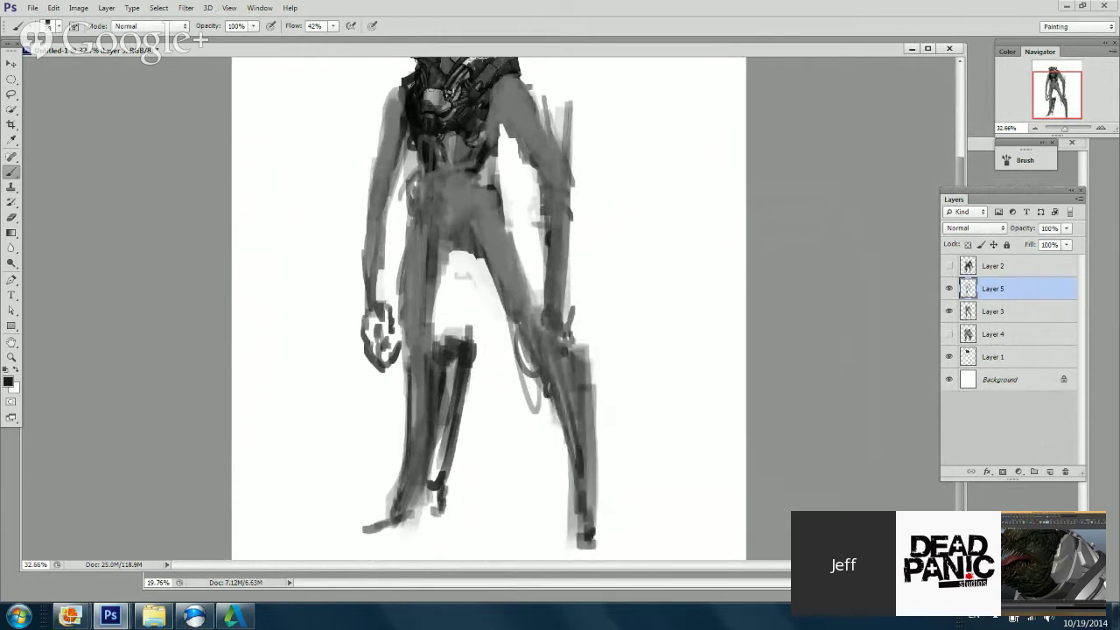
pyautogui.moveTo(410, 413); pyautogui.dragTo(398, 504)
pyautogui.moveTo(510, 348)
pyautogui.mouseDown()
pyautogui.moveTo(511, 461)
pyautogui.moveTo(511, 347)
pyautogui.mouseUp()
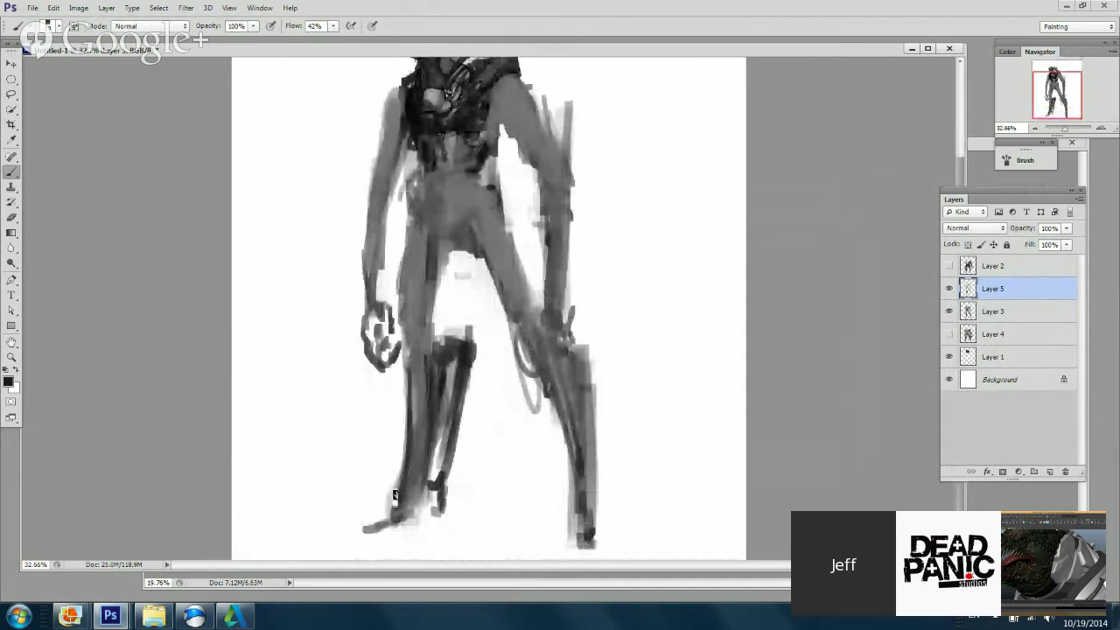
# Step: Draw the ankle, toes and heel of the left-hand foot and reinforce the calf with dark strokes
pyautogui.moveTo(395, 496)
pyautogui.mouseDown()
pyautogui.moveTo(411, 516)
pyautogui.moveTo(389, 515)
pyautogui.moveTo(414, 534)
pyautogui.mouseUp()
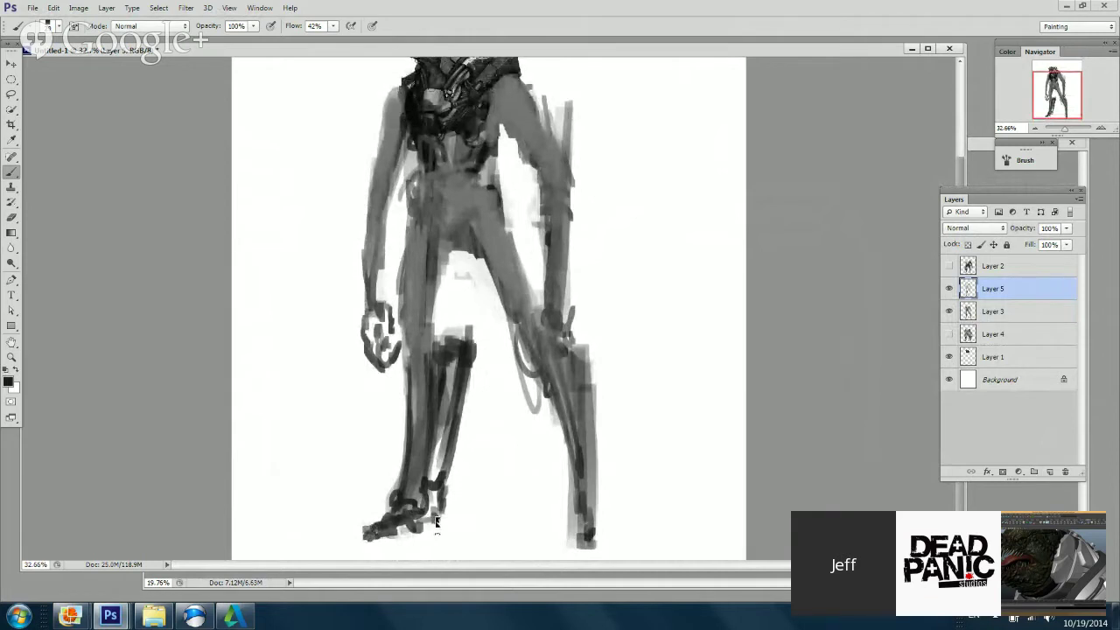
pyautogui.moveTo(479, 311); pyautogui.dragTo(462, 347)
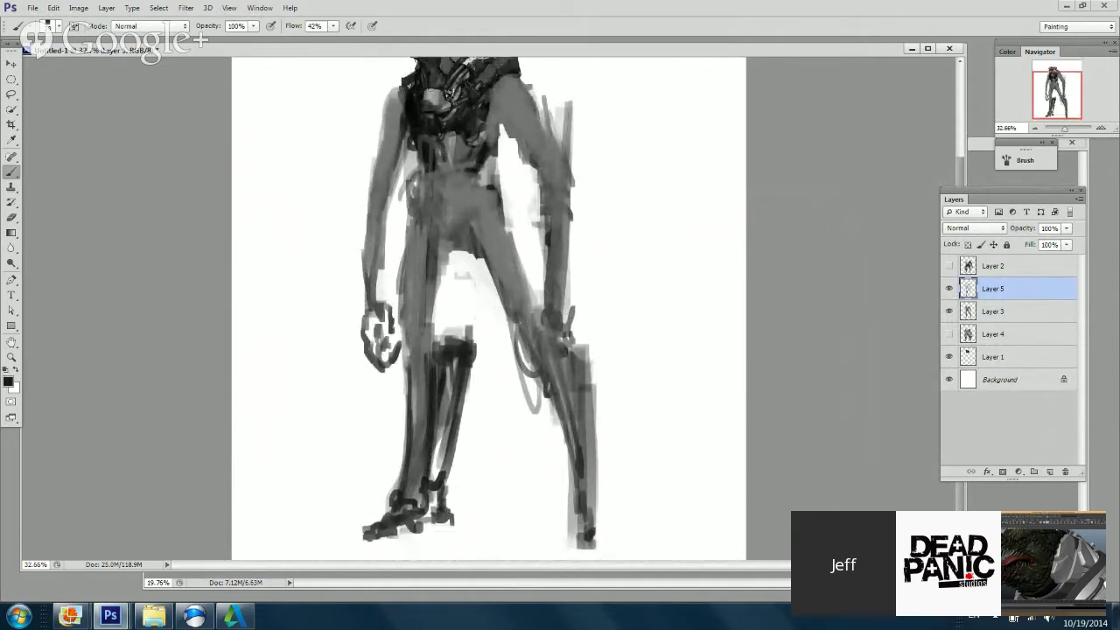
pyautogui.moveTo(426, 389); pyautogui.dragTo(419, 505)
# Step: Outline a V-shaped pelvis plate with thick dark strokes and undo the last two strokes
pyautogui.moveTo(482, 217); pyautogui.dragTo(482, 263)
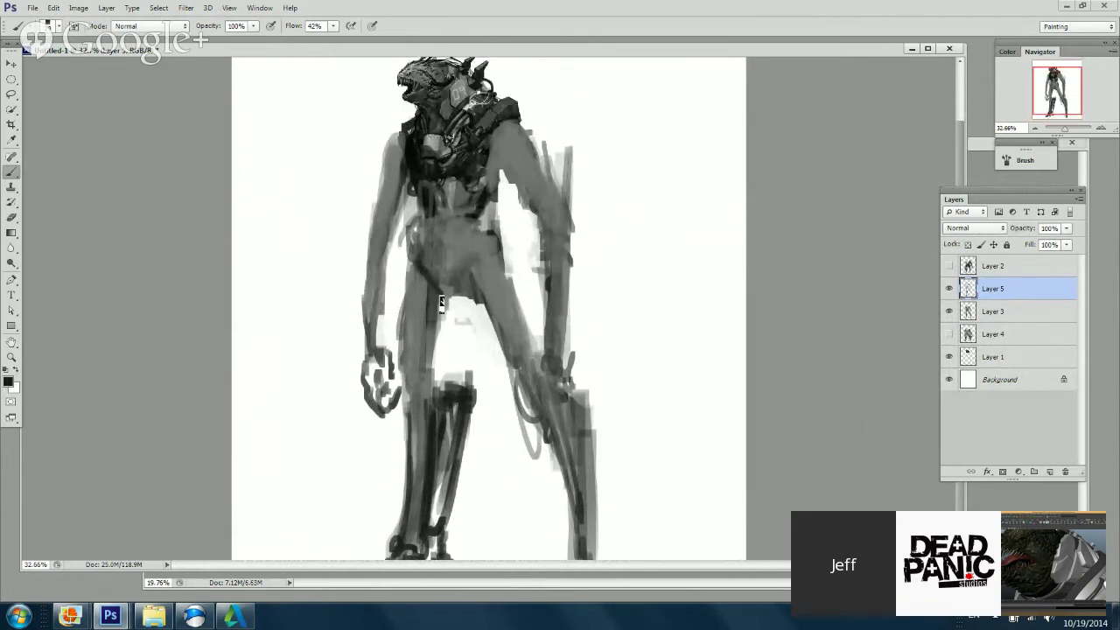
pyautogui.moveTo(441, 302)
pyautogui.mouseDown()
pyautogui.moveTo(463, 255)
pyautogui.moveTo(464, 285)
pyautogui.mouseUp()
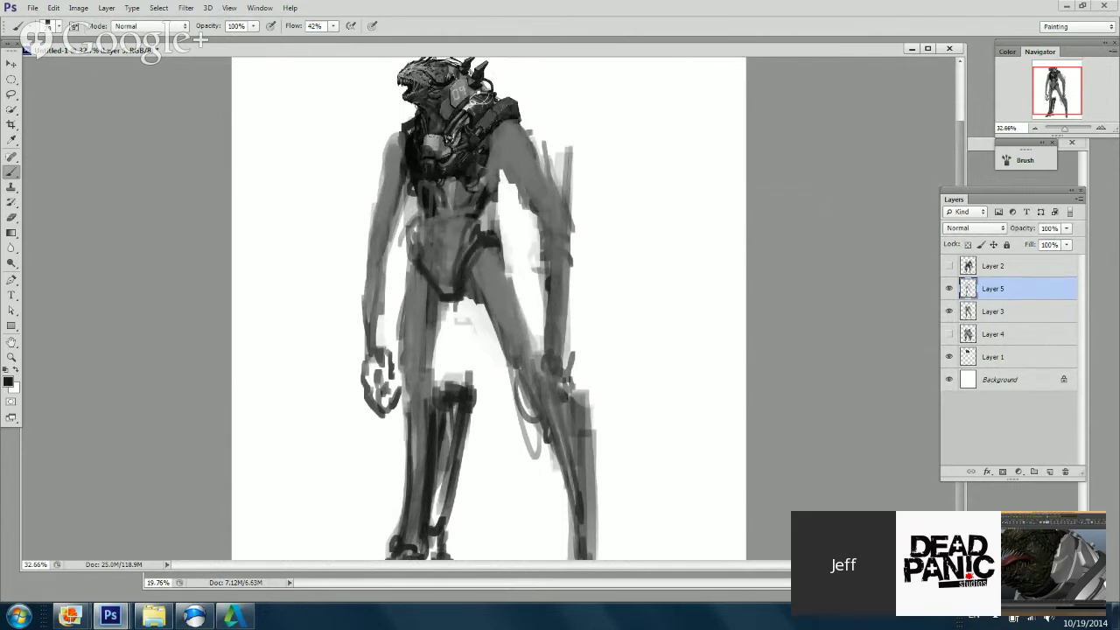
pyautogui.scroll(-2, 488, 306)
pyautogui.moveTo(426, 250)
pyautogui.mouseDown()
pyautogui.moveTo(416, 217)
pyautogui.moveTo(451, 261)
pyautogui.mouseUp()
pyautogui.hotkey('ctrl', 'alt', 'z')
pyautogui.hotkey('ctrl', 'alt', 'z')
# Step: Outline the left-hand thigh in dark strokes and draw a round knee joint at its lower end
pyautogui.moveTo(418, 213)
pyautogui.mouseDown()
pyautogui.moveTo(402, 270)
pyautogui.moveTo(404, 336)
pyautogui.moveTo(397, 303)
pyautogui.mouseUp()
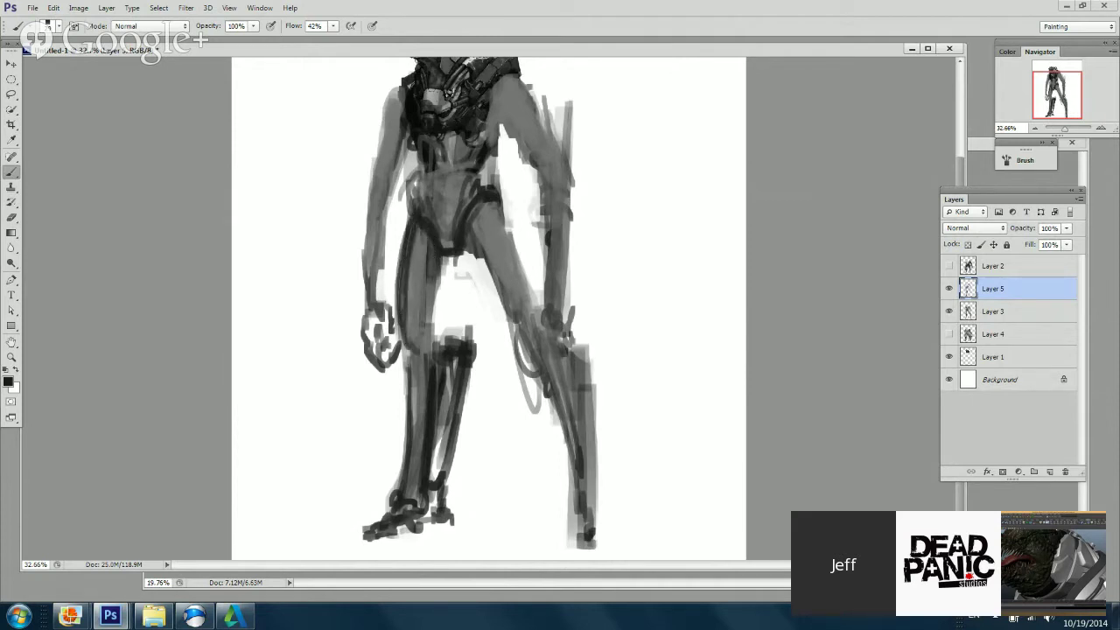
pyautogui.moveTo(418, 349)
pyautogui.mouseDown()
pyautogui.moveTo(411, 327)
pyautogui.moveTo(422, 340)
pyautogui.mouseUp()
pyautogui.moveTo(438, 274); pyautogui.dragTo(431, 338)
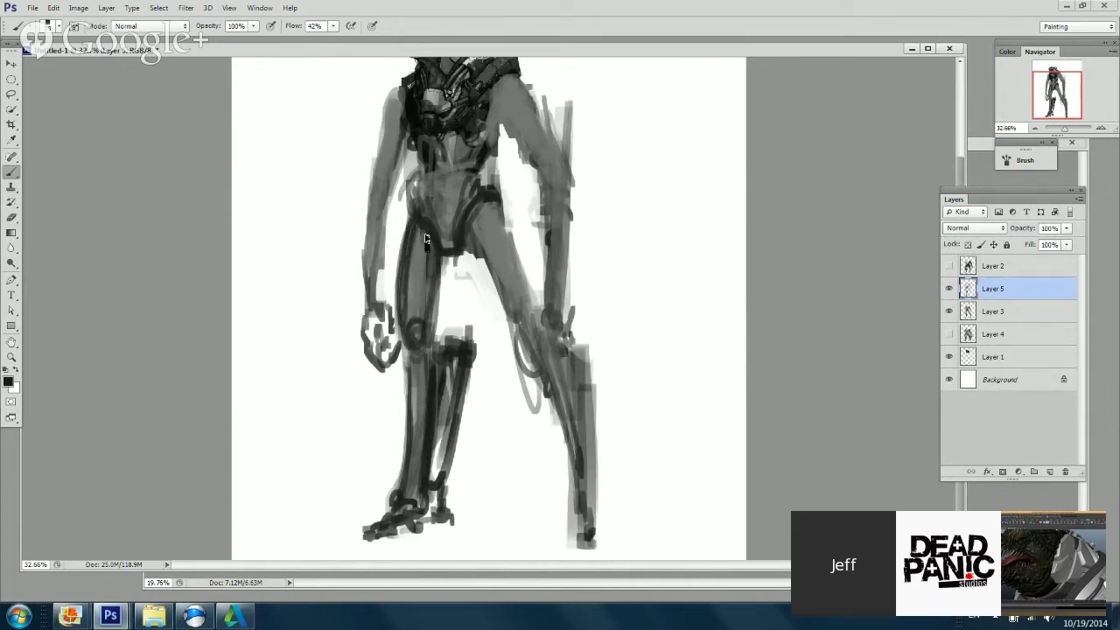
# Step: Add dark contours to the hip joint, waistline and abdomen of the slim figure
pyautogui.scroll(3, 418, 304)
pyautogui.moveTo(415, 296)
pyautogui.mouseDown()
pyautogui.moveTo(440, 321)
pyautogui.moveTo(470, 297)
pyautogui.moveTo(454, 320)
pyautogui.mouseUp()
pyautogui.moveTo(434, 277)
pyautogui.mouseDown()
pyautogui.moveTo(430, 305)
pyautogui.moveTo(426, 290)
pyautogui.mouseUp()
pyautogui.moveTo(455, 294)
pyautogui.mouseDown()
pyautogui.moveTo(473, 271)
pyautogui.moveTo(474, 164)
pyautogui.mouseUp()
pyautogui.moveTo(405, 213)
pyautogui.mouseDown()
pyautogui.moveTo(401, 264)
pyautogui.moveTo(413, 178)
pyautogui.mouseUp()
# Step: Darken the left-hand shoulder and outline the upper arm and bulging forearm below it
pyautogui.moveTo(424, 132)
pyautogui.mouseDown()
pyautogui.moveTo(424, 225)
pyautogui.moveTo(395, 146)
pyautogui.moveTo(379, 205)
pyautogui.moveTo(397, 152)
pyautogui.mouseUp()
pyautogui.moveTo(396, 191); pyautogui.dragTo(385, 150)
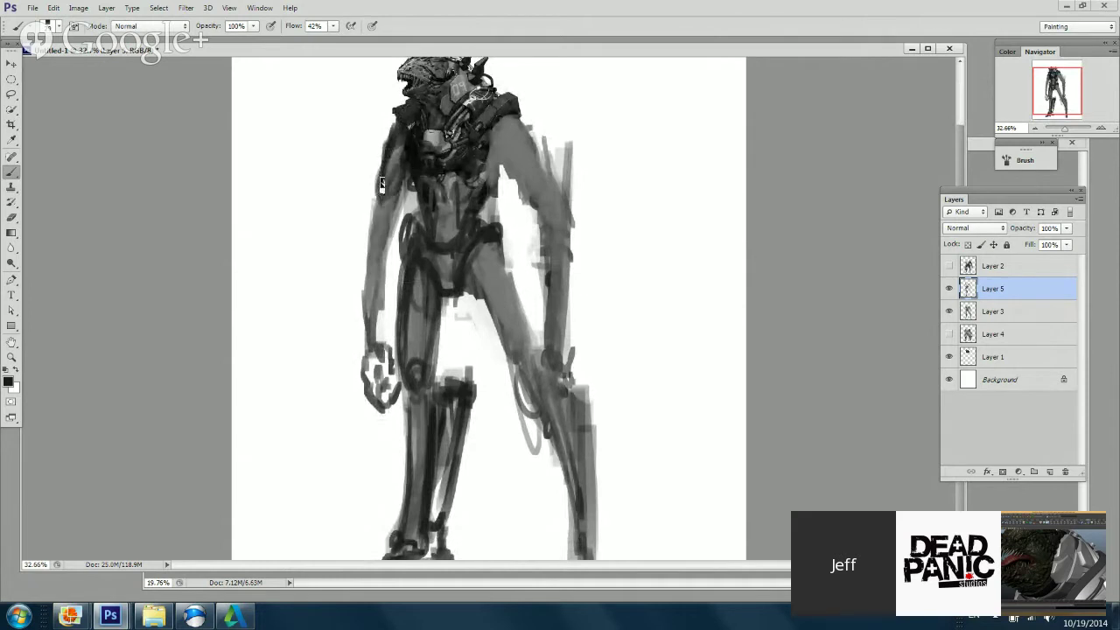
pyautogui.moveTo(378, 208)
pyautogui.mouseDown()
pyautogui.moveTo(382, 128)
pyautogui.moveTo(390, 235)
pyautogui.moveTo(361, 282)
pyautogui.mouseUp()
pyautogui.moveTo(385, 234); pyautogui.dragTo(377, 308)
pyautogui.moveTo(360, 253); pyautogui.dragTo(364, 335)
# Step: Darken the left-hand calf and toes, and outline the right-hand thigh, knee and shin
pyautogui.moveTo(436, 420)
pyautogui.mouseDown()
pyautogui.moveTo(435, 380)
pyautogui.moveTo(436, 455)
pyautogui.moveTo(457, 390)
pyautogui.moveTo(433, 495)
pyautogui.mouseUp()
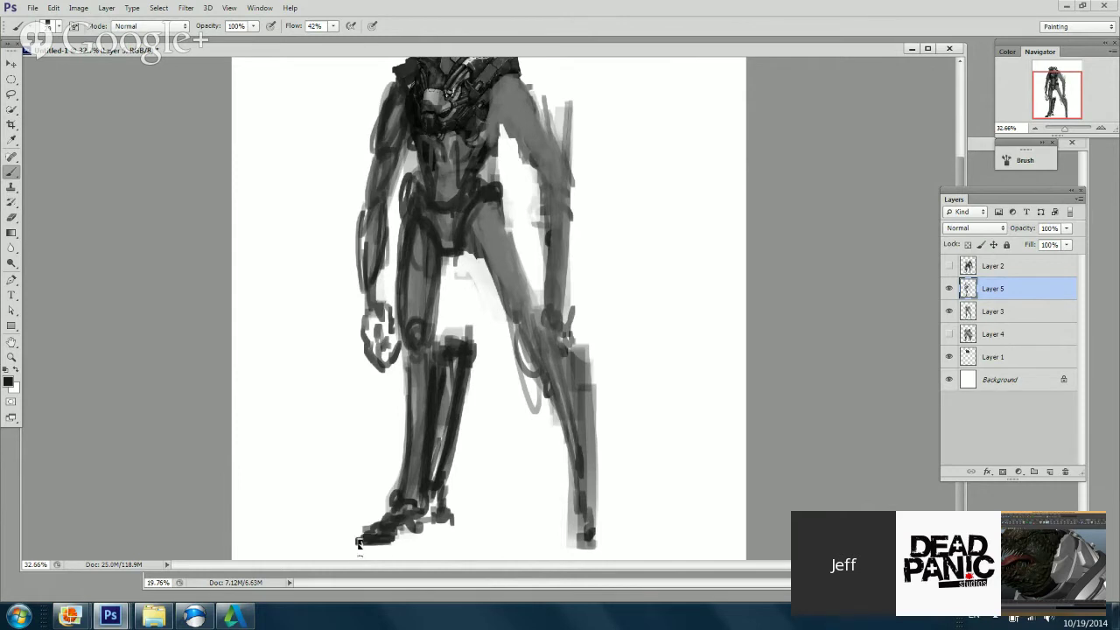
pyautogui.moveTo(531, 385); pyautogui.dragTo(500, 306)
pyautogui.moveTo(469, 249)
pyautogui.mouseDown()
pyautogui.moveTo(516, 329)
pyautogui.moveTo(498, 233)
pyautogui.moveTo(531, 337)
pyautogui.moveTo(539, 317)
pyautogui.mouseUp()
pyautogui.press('space')
pyautogui.moveTo(541, 372)
pyautogui.mouseDown()
pyautogui.moveTo(552, 385)
pyautogui.moveTo(529, 346)
pyautogui.moveTo(549, 350)
pyautogui.moveTo(565, 457)
pyautogui.mouseUp()
# Step: Zoom out to the whole figure and flip the canvas horizontally
pyautogui.moveTo(483, 392)
pyautogui.keyDown('ctrl'); pyautogui.mouseDown()
pyautogui.moveTo(437, 392)
pyautogui.moveTo(466, 392)
pyautogui.mouseUp(); pyautogui.keyUp('ctrl')
pyautogui.click(78, 7)
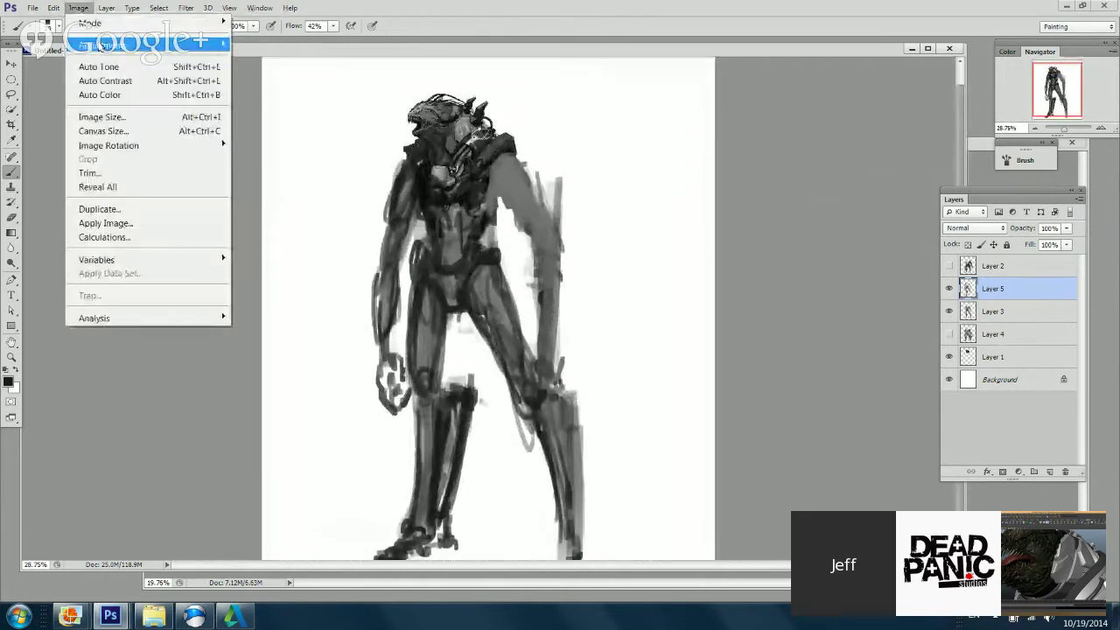
pyautogui.moveTo(150, 145)
pyautogui.click(312, 210)
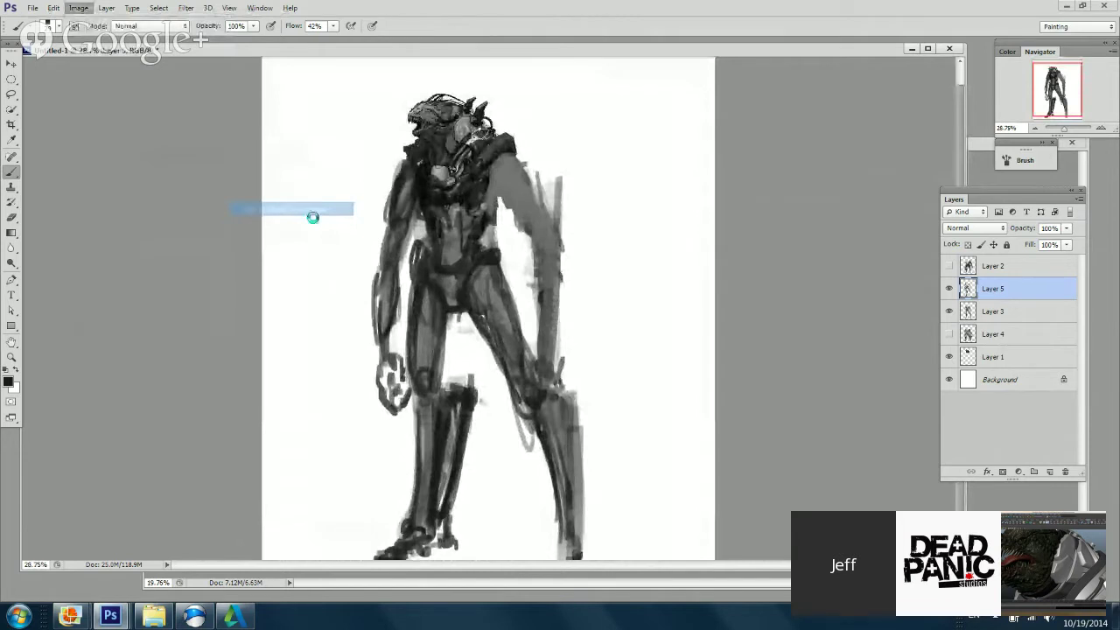
pyautogui.scroll(-1, 489, 308)
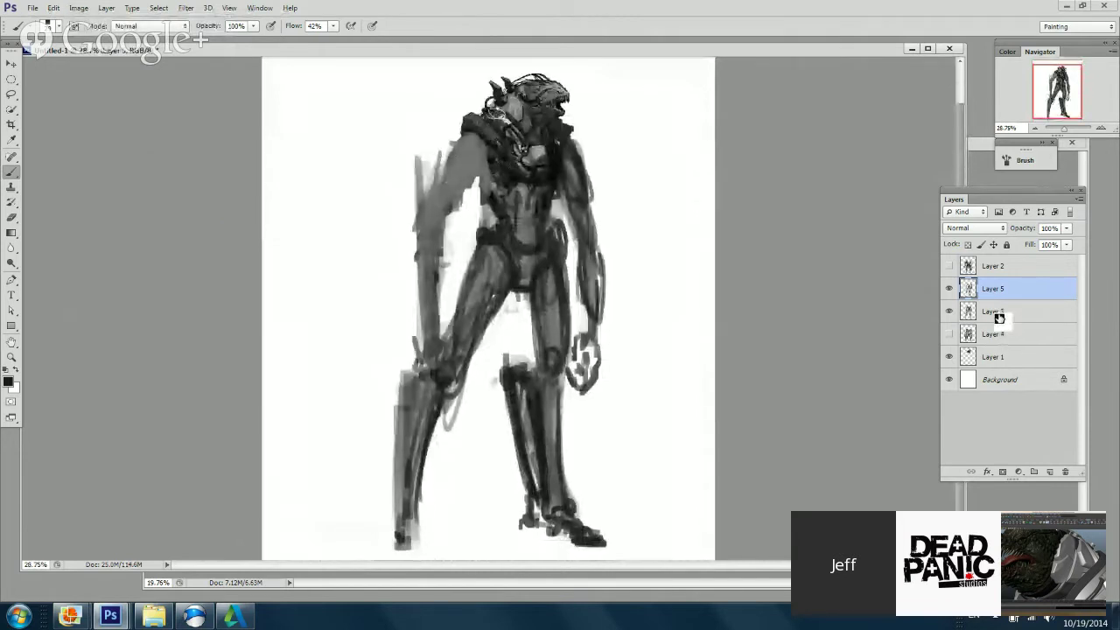
# Step: Toggle Layers 3 and 5 to compare them, and merge Layer 5 down into Layer 3
pyautogui.click(950, 311)
pyautogui.click(949, 310)
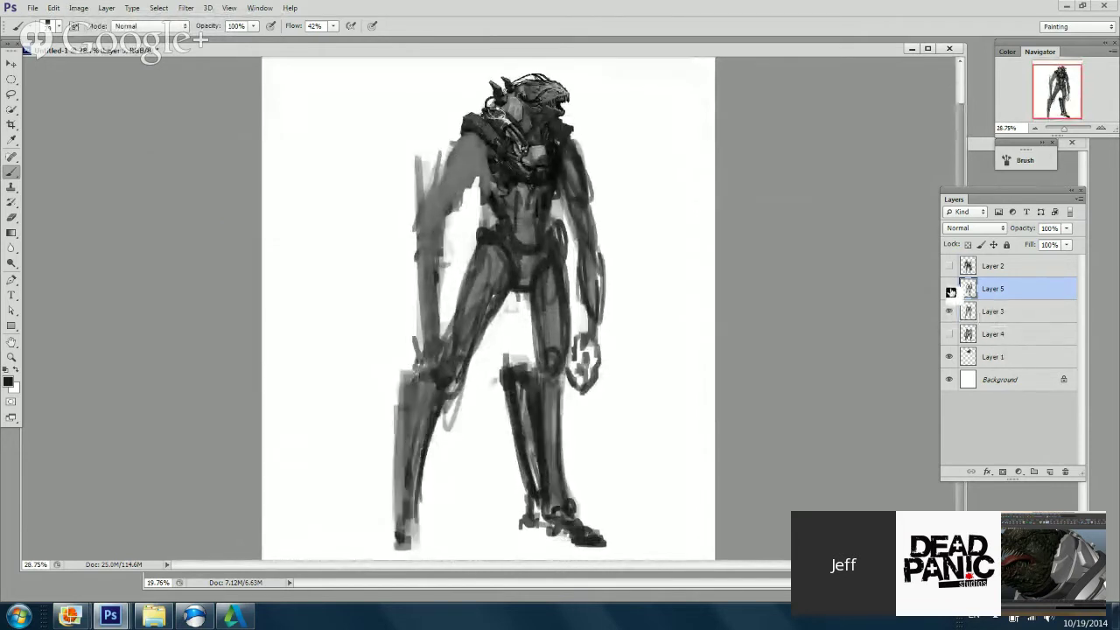
pyautogui.click(950, 288)
pyautogui.click(949, 288)
pyautogui.rightClick(998, 290)
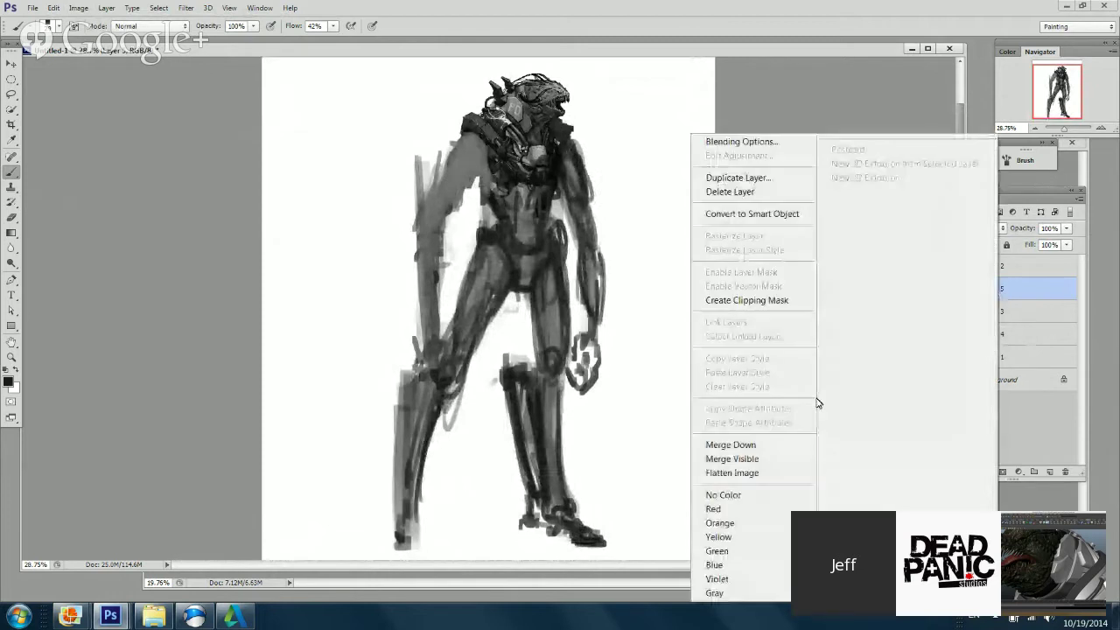
pyautogui.click(776, 444)
# Step: Rotate Layer 3 and Layer 1 together by about -0.63° and move Layer 1 directly below Layer 3
pyautogui.keyDown('ctrl'); pyautogui.click(983, 334); pyautogui.keyUp('ctrl')
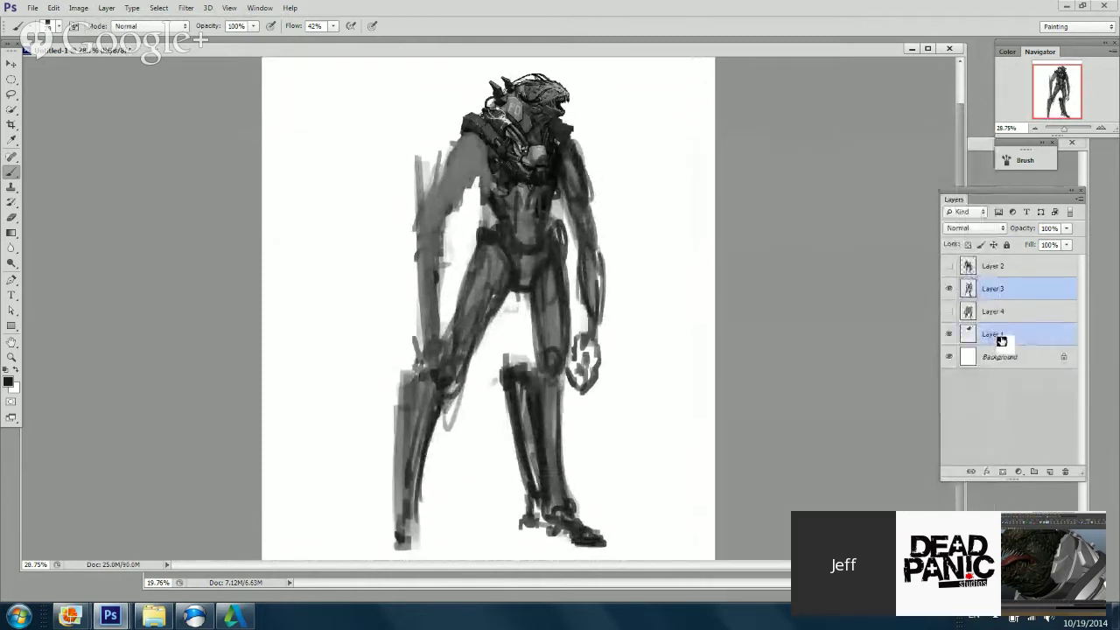
pyautogui.hotkey('ctrl', 't')
pyautogui.moveTo(708, 343); pyautogui.dragTo(707, 341)
pyautogui.press('Return')
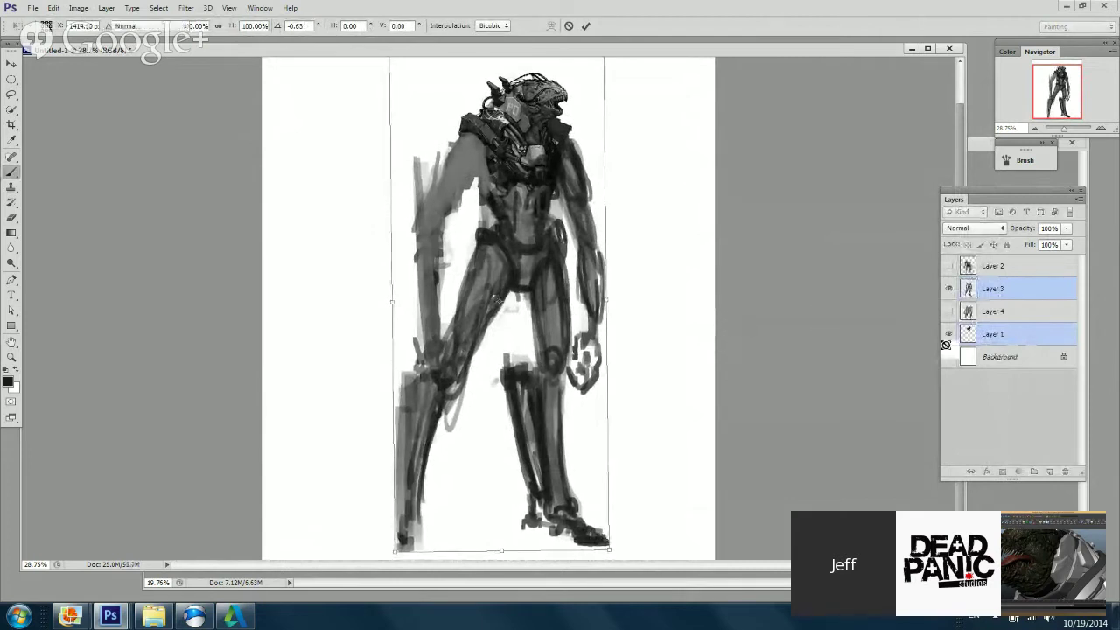
pyautogui.press('Return')
pyautogui.moveTo(993, 333); pyautogui.dragTo(998, 312)
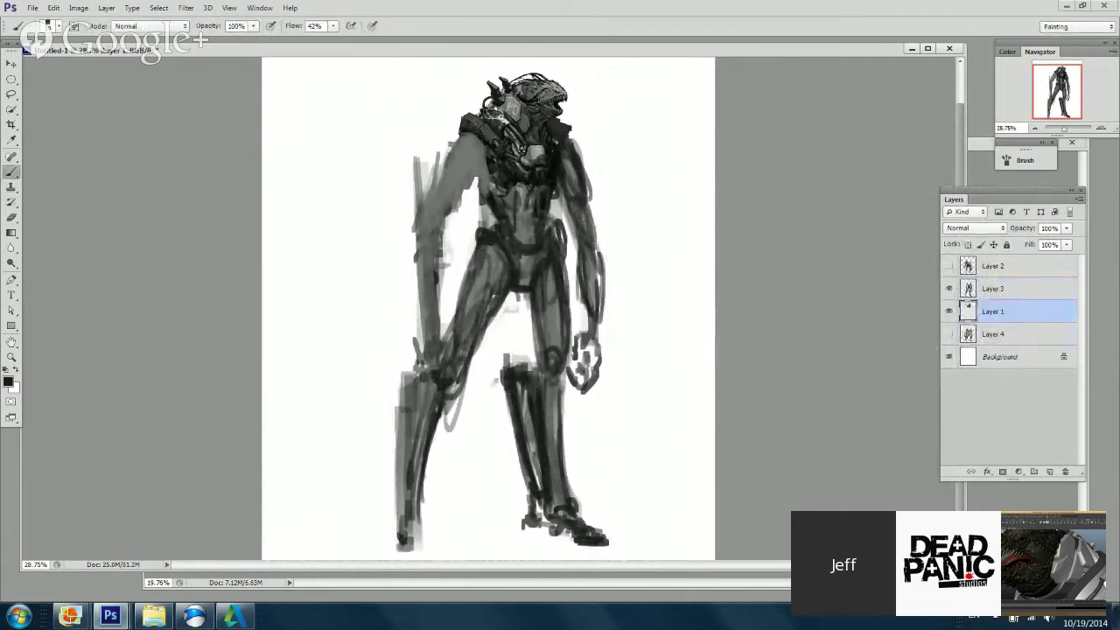
# Step: On Layer 3, lasso the left-hand lower leg from the knee down, rotate it slightly to correct the pose, and deselect it
pyautogui.click(997, 289)
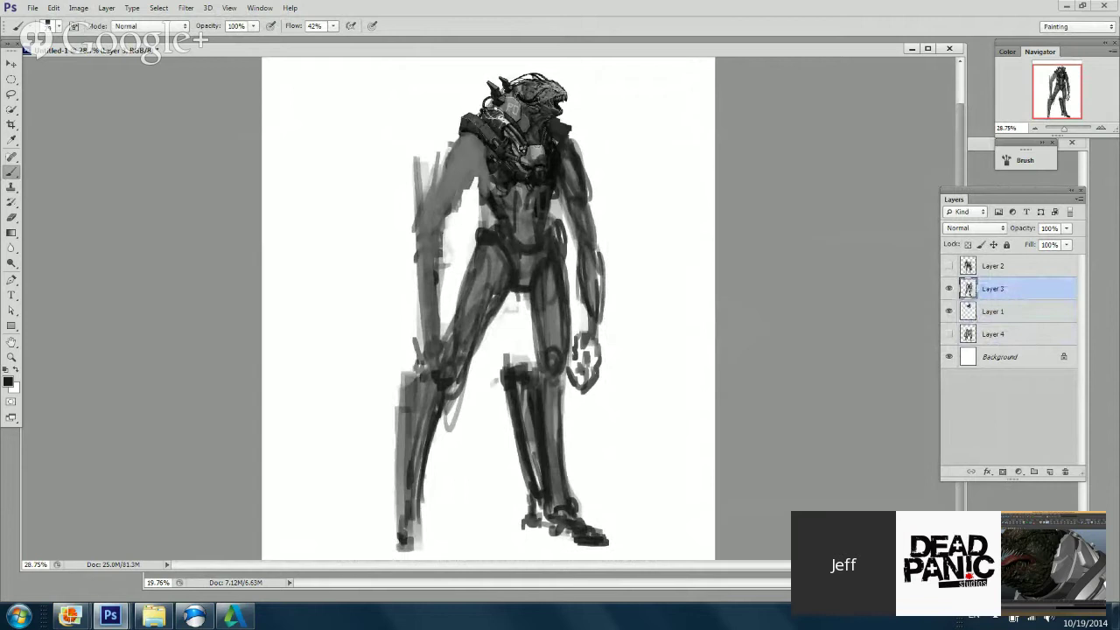
pyautogui.click(11, 94)
pyautogui.moveTo(425, 368)
pyautogui.mouseDown()
pyautogui.moveTo(448, 564)
pyautogui.moveTo(483, 383)
pyautogui.moveTo(467, 333)
pyautogui.mouseUp()
pyautogui.hotkey('ctrl', 't')
pyautogui.moveTo(483, 445); pyautogui.dragTo(465, 458)
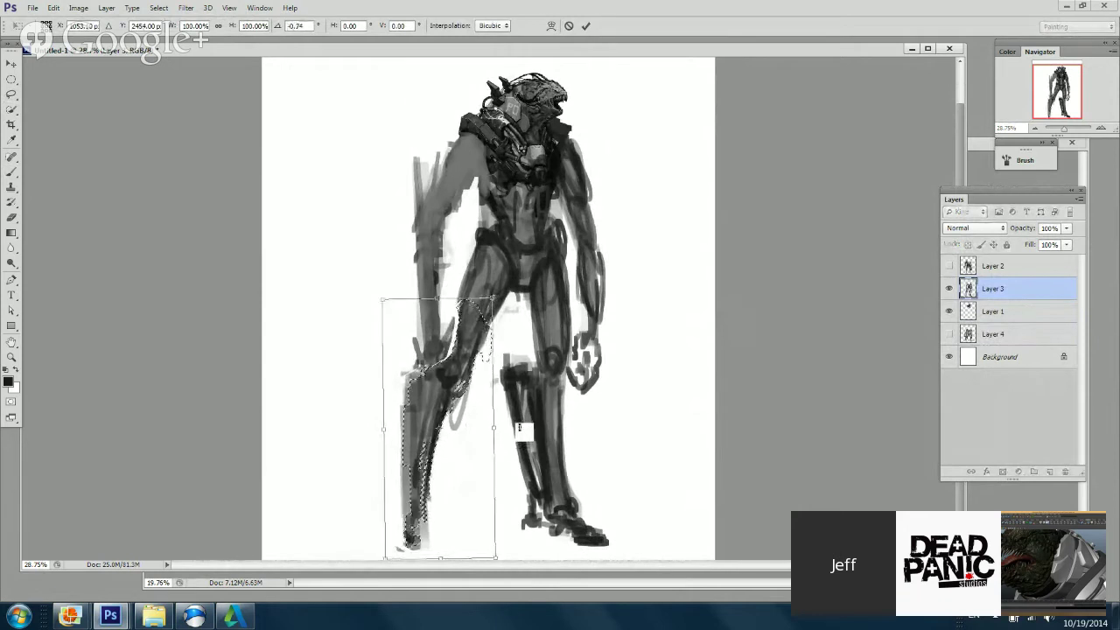
pyautogui.press('Return')
pyautogui.rightClick(470, 349)
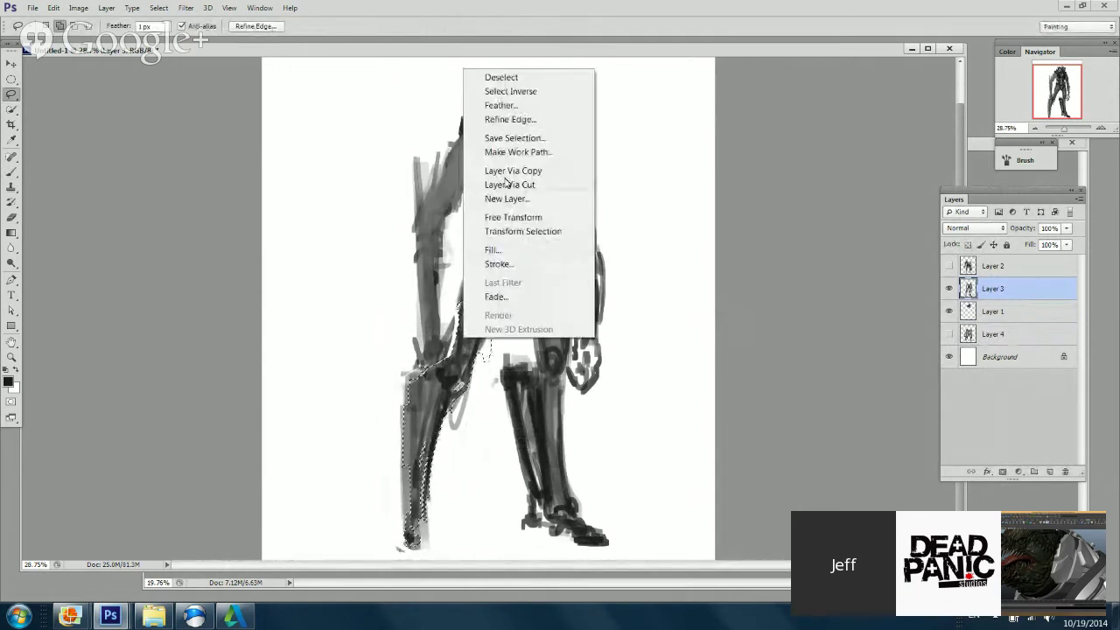
pyautogui.rightClick(507, 200)
pyautogui.click(550, 211)
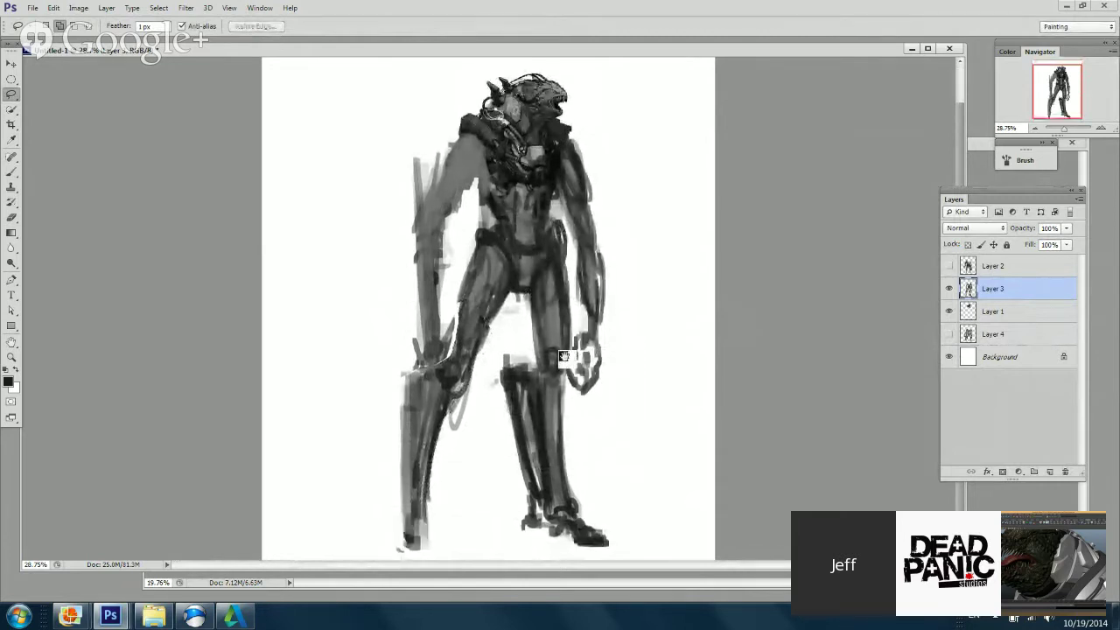
# Step: Trim the outer edge of the left-hand calf with white and shade the right-hand lower leg with dark grey
pyautogui.press('b')
pyautogui.press('x')
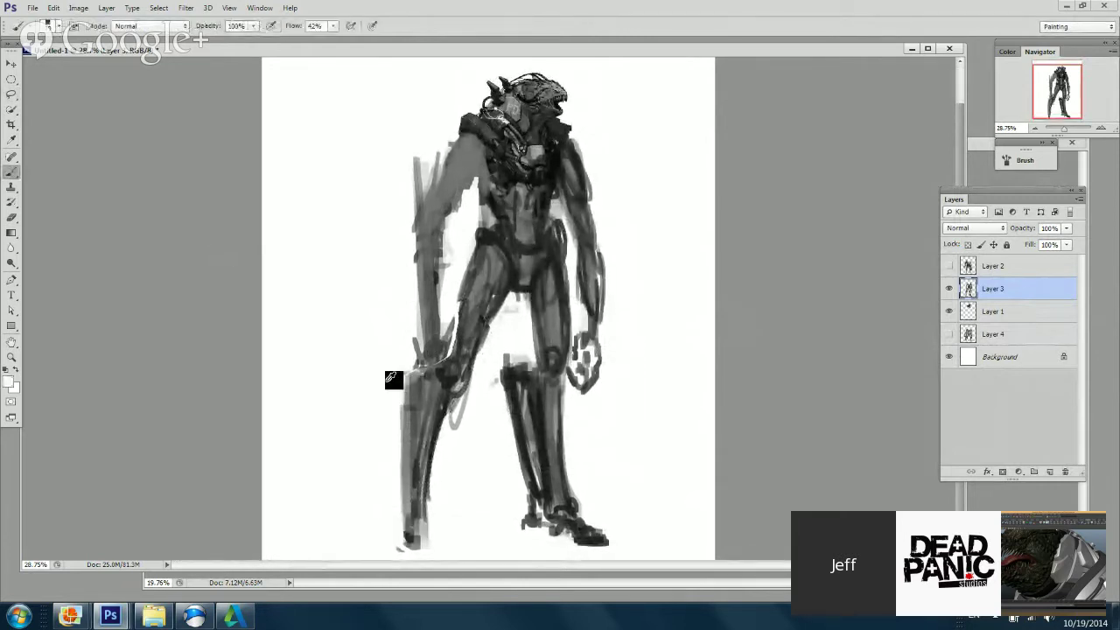
pyautogui.moveTo(393, 380); pyautogui.dragTo(405, 497)
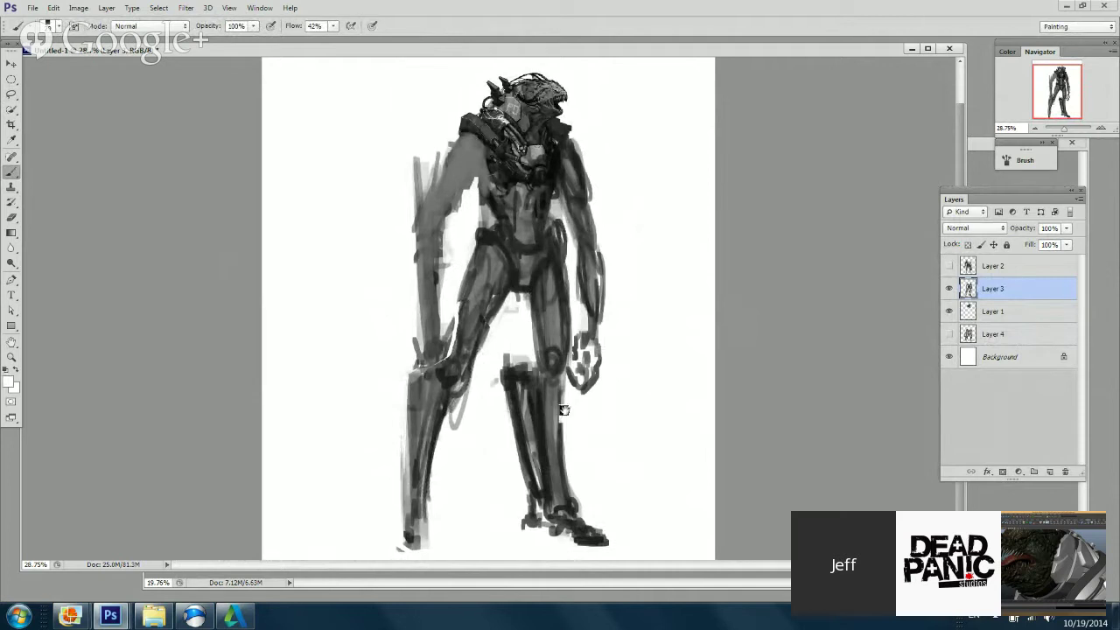
pyautogui.press('x')
pyautogui.moveTo(521, 384); pyautogui.dragTo(549, 487)
pyautogui.keyDown('alt'); pyautogui.click(548, 431); pyautogui.keyUp('alt')
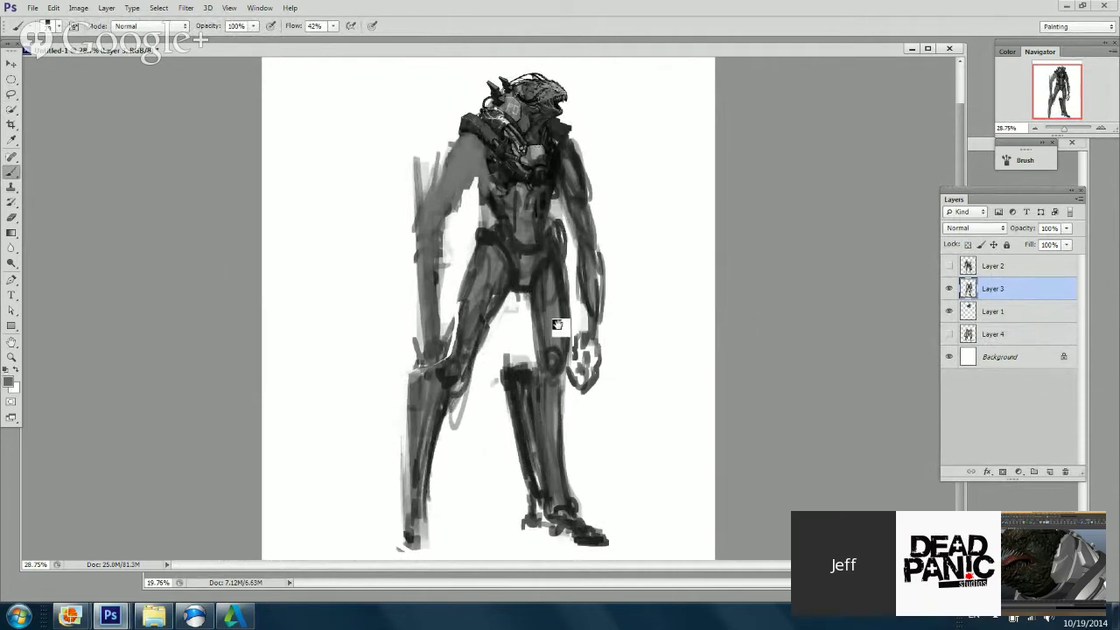
# Step: Sample the dark tone of the waist and paint a rounded dark pad on the left-hand hip
pyautogui.rightClick(600, 305)
pyautogui.keyDown('alt'); pyautogui.click(504, 242); pyautogui.keyUp('alt')
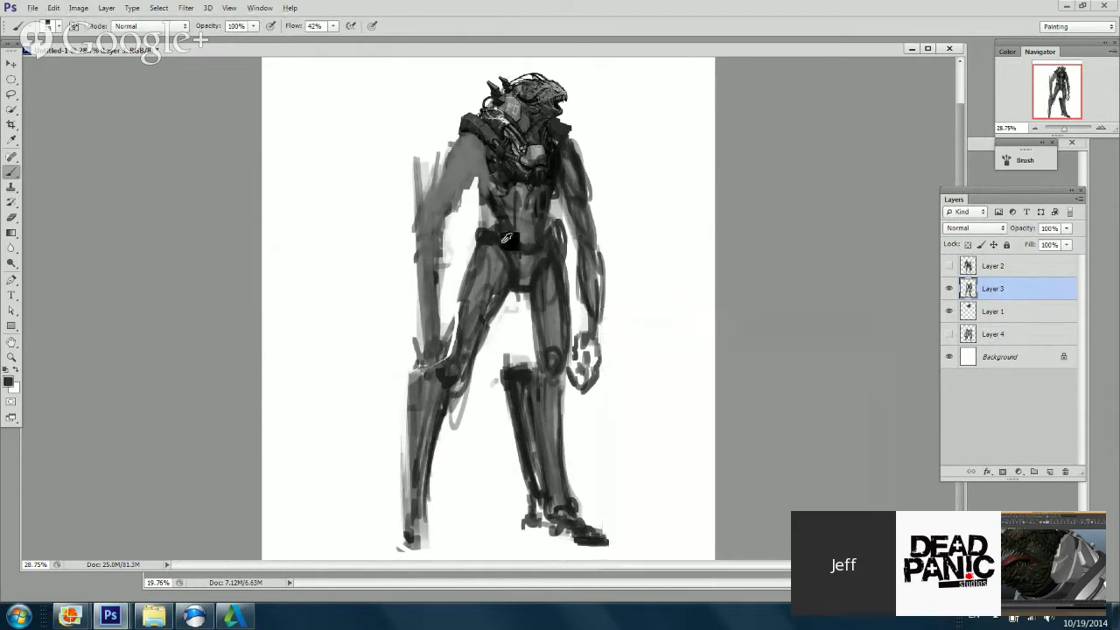
pyautogui.hotkey('ctrl', 'z')
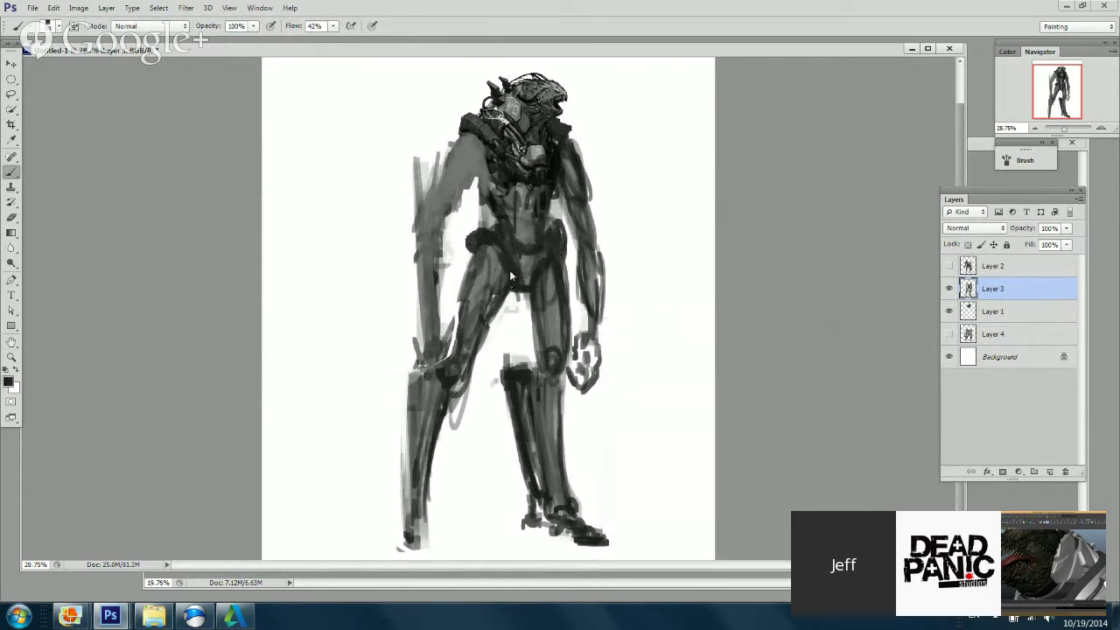
pyautogui.moveTo(424, 359); pyautogui.dragTo(436, 383)
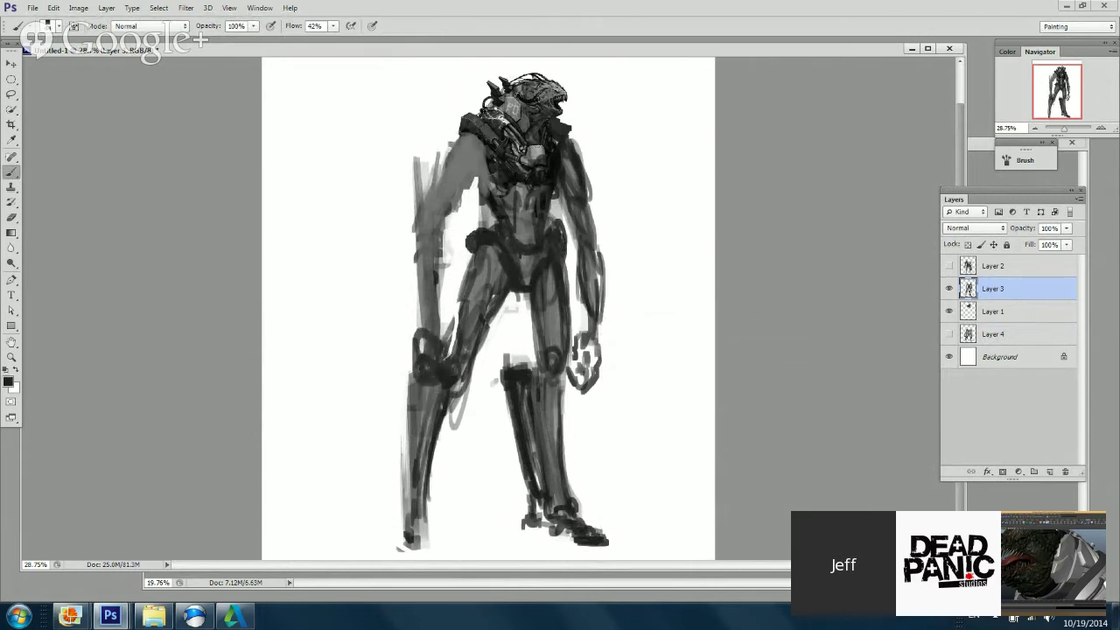
pyautogui.hotkey('ctrl', 'alt', 'z')
pyautogui.hotkey('ctrl', 'alt', 'z')
pyautogui.moveTo(419, 342); pyautogui.dragTo(427, 391)
pyautogui.hotkey('ctrl', 'alt', 'z')
pyautogui.hotkey('ctrl', 'alt', 'z')
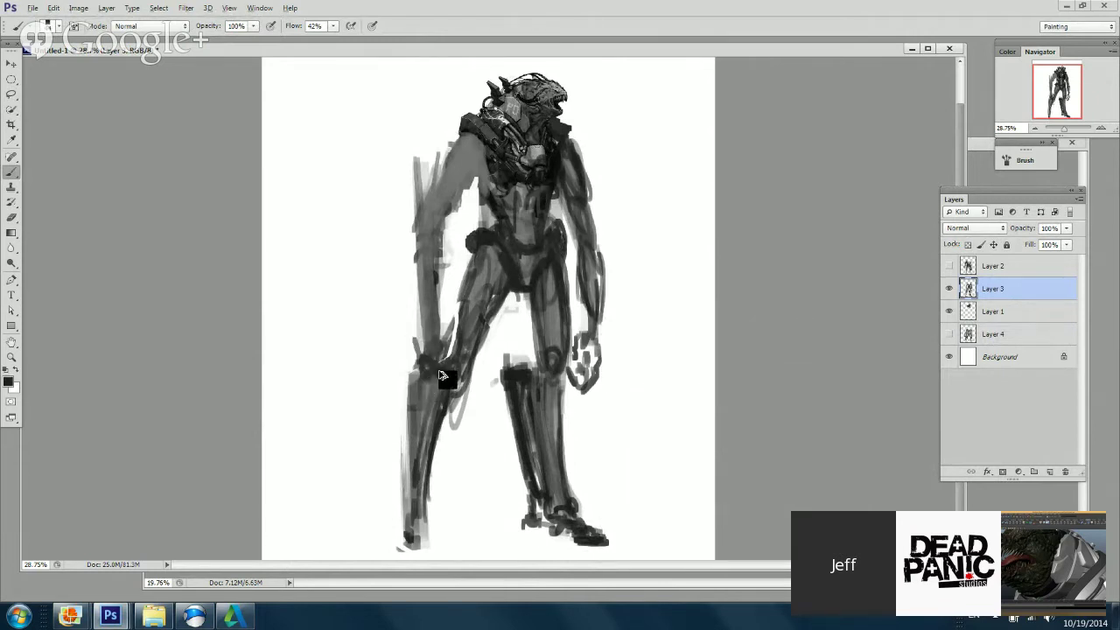
# Step: Block in the left-hand fist and wrist in front of the knee, and darken the right-hand fist and wrist
pyautogui.moveTo(420, 343); pyautogui.dragTo(434, 386)
pyautogui.moveTo(418, 327); pyautogui.dragTo(443, 352)
pyautogui.moveTo(584, 345); pyautogui.dragTo(579, 384)
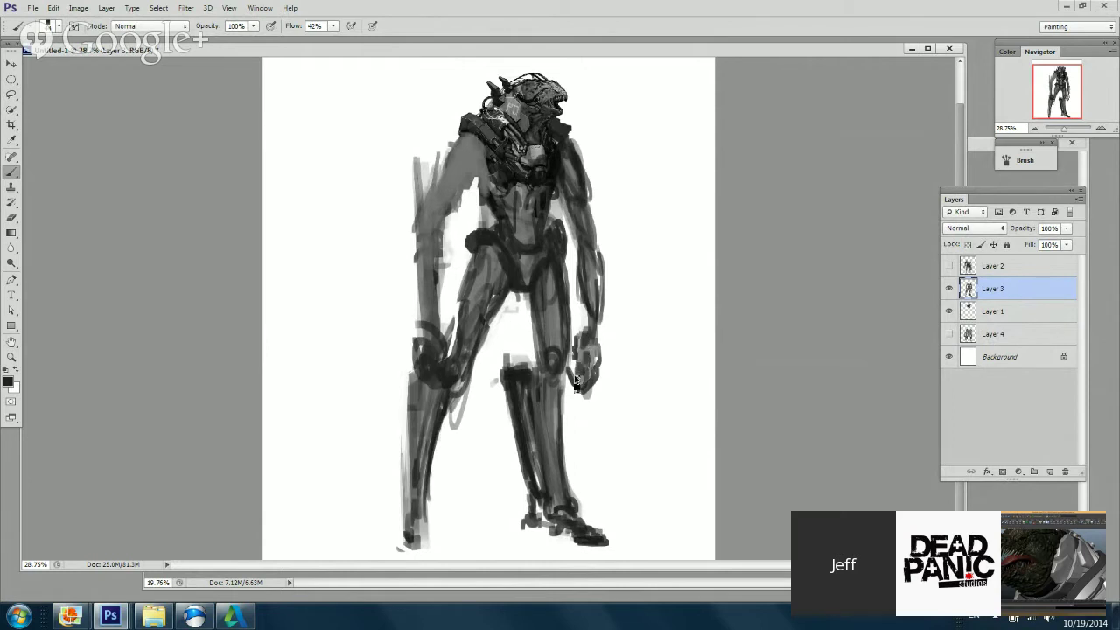
pyautogui.moveTo(591, 326); pyautogui.dragTo(590, 368)
pyautogui.moveTo(593, 297); pyautogui.dragTo(595, 381)
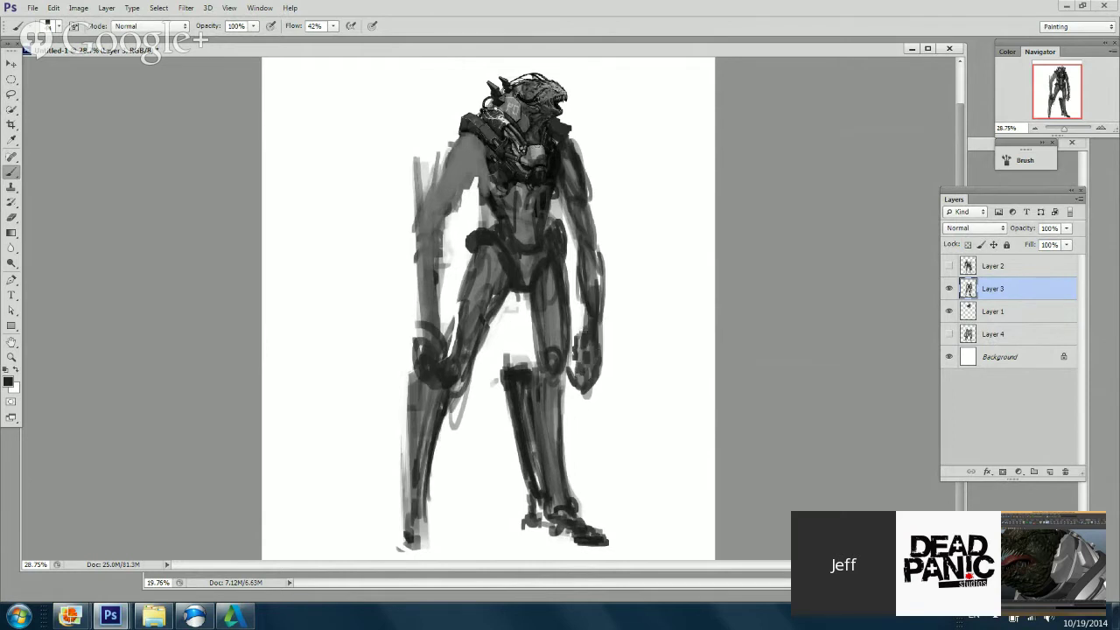
# Step: Reduce the brush to 21 px and paint dark heel, sole and toe shapes on both feet
pyautogui.rightClick(689, 309)
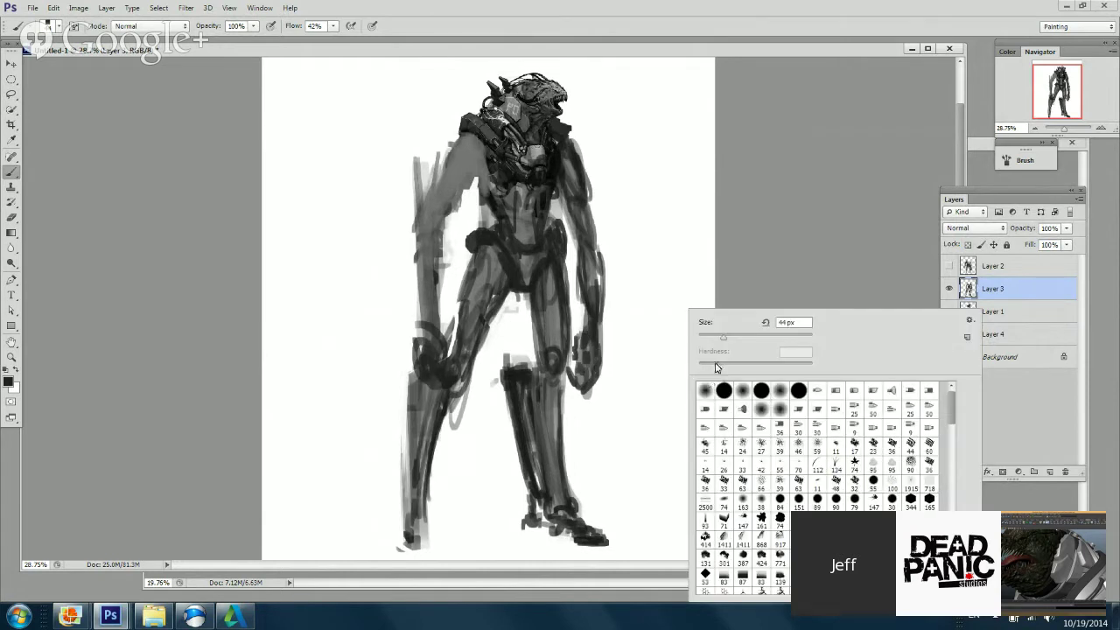
pyautogui.click(568, 500)
pyautogui.rightClick(621, 309)
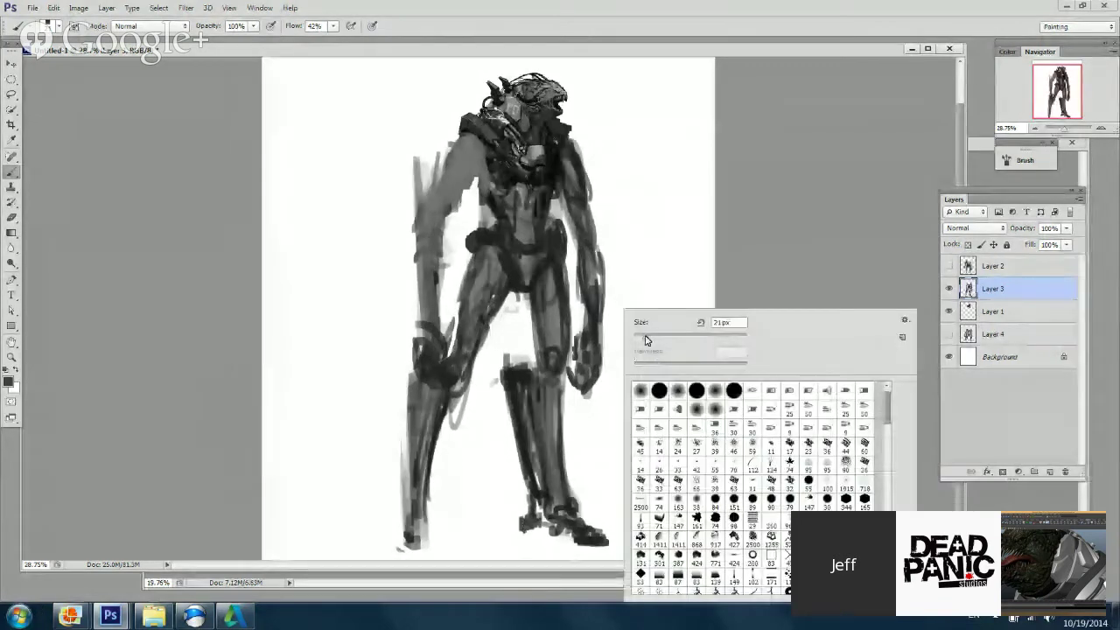
pyautogui.click(645, 337)
pyautogui.click(527, 393)
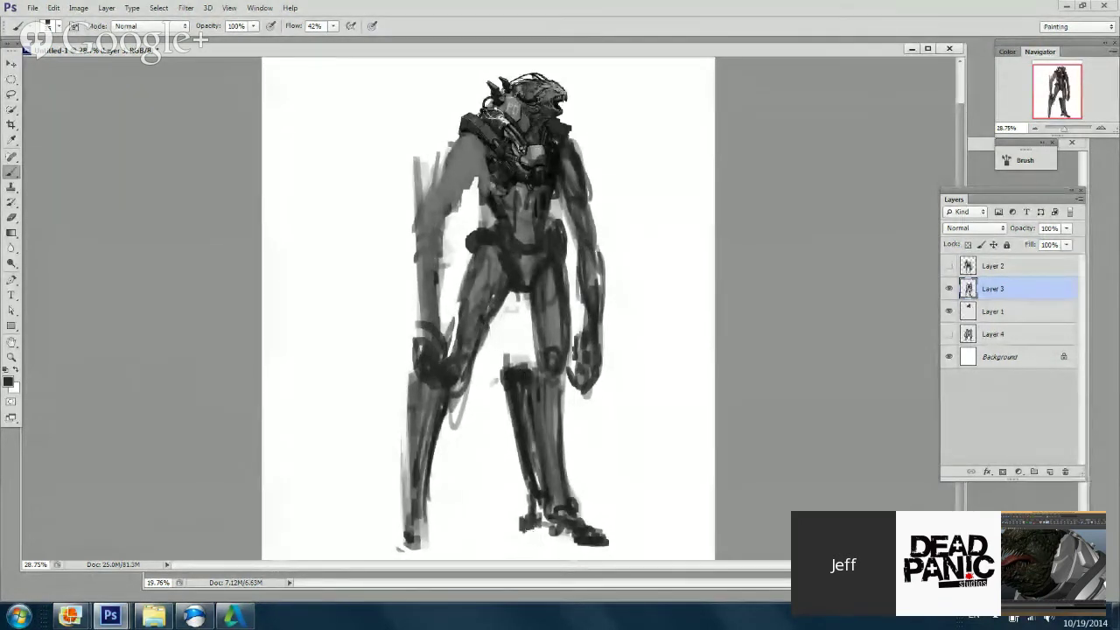
pyautogui.moveTo(522, 523); pyautogui.dragTo(546, 529)
pyautogui.moveTo(415, 536); pyautogui.dragTo(416, 553)
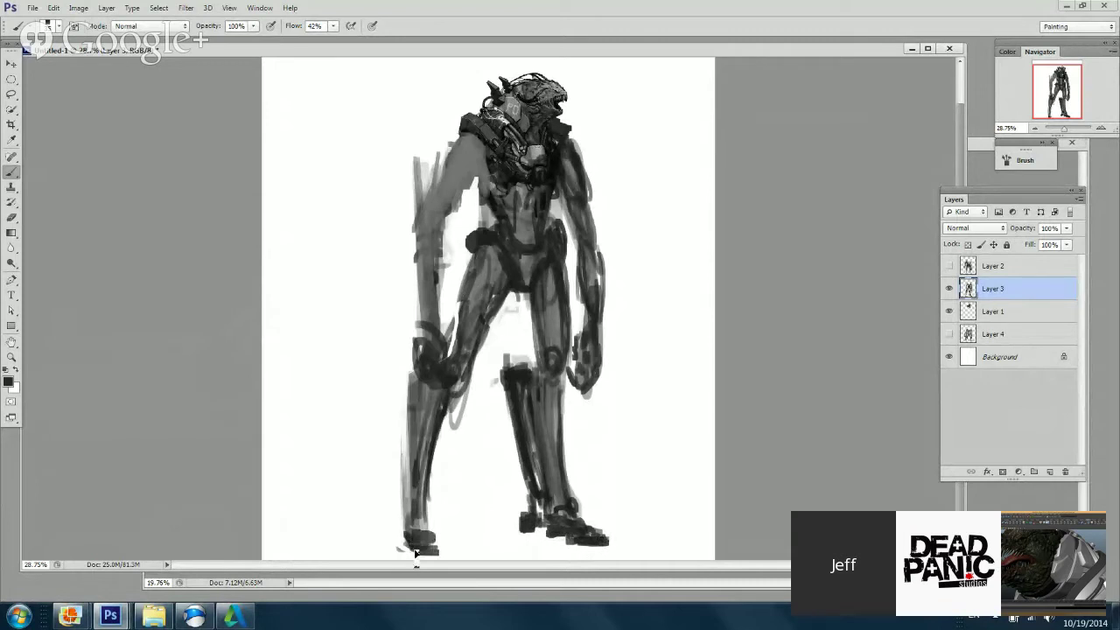
# Step: Scale down Layer 3 and Layer 1 together to leave white space around the whole figure
pyautogui.keyDown('ctrl'); pyautogui.click(993, 312); pyautogui.keyUp('ctrl')
pyautogui.hotkey('ctrl', 't')
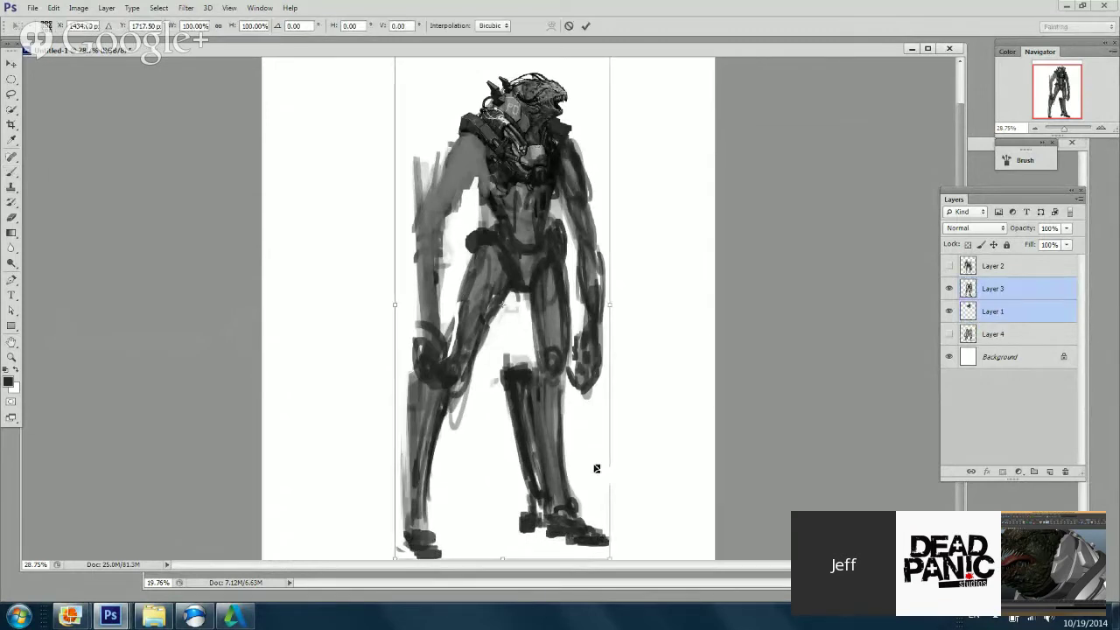
pyautogui.moveTo(595, 467)
pyautogui.mouseDown()
pyautogui.moveTo(568, 456)
pyautogui.moveTo(555, 470)
pyautogui.moveTo(592, 557)
pyautogui.moveTo(582, 477)
pyautogui.mouseUp()
pyautogui.press('Return')
pyautogui.press('b')
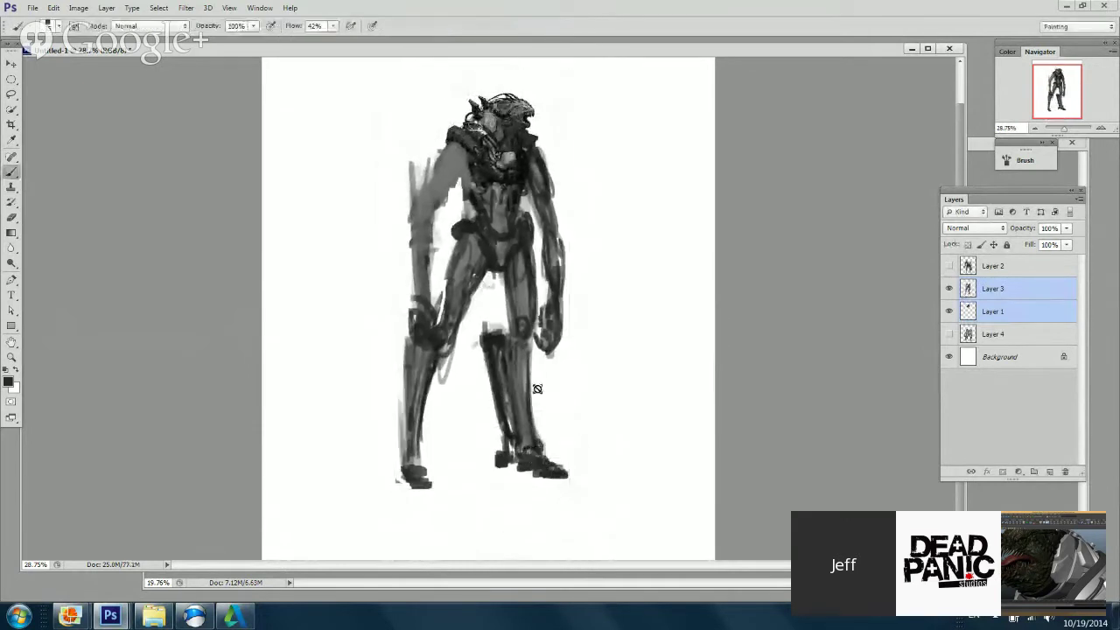
# Step: On Layer 3, outline and shade the left-hand shoulder and upper arm with dark strokes
pyautogui.click(1022, 288)
pyautogui.moveTo(524, 259)
pyautogui.keyDown('ctrl'); pyautogui.mouseDown()
pyautogui.moveTo(523, 295)
pyautogui.moveTo(560, 302)
pyautogui.moveTo(571, 364)
pyautogui.mouseUp(); pyautogui.keyUp('ctrl')
pyautogui.keyDown('alt'); pyautogui.click(517, 251); pyautogui.keyUp('alt')
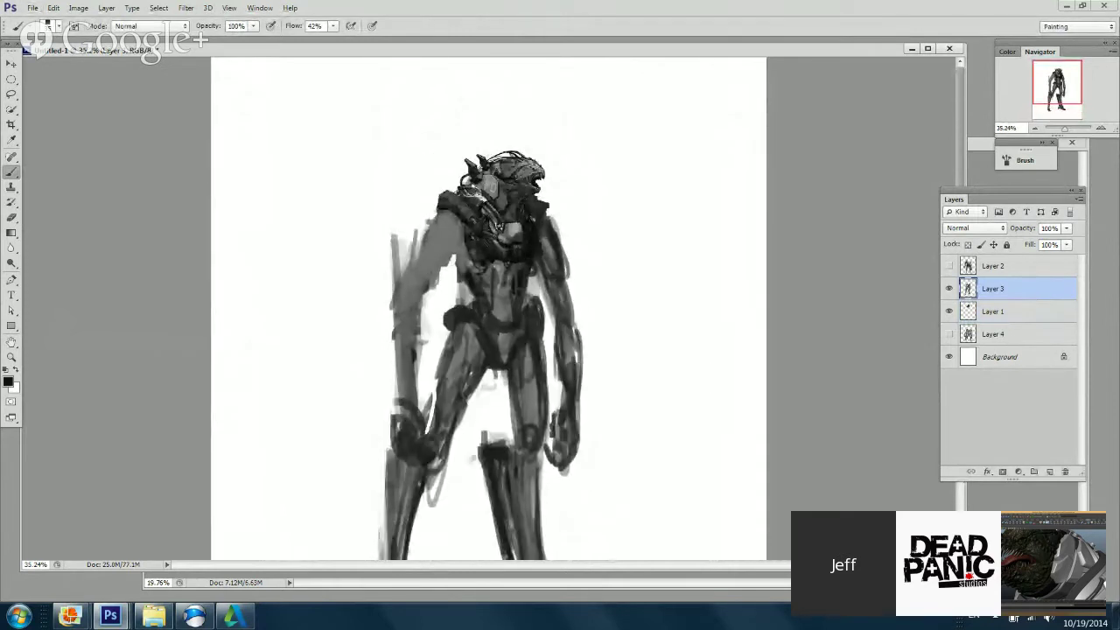
pyautogui.scroll(-1, 490, 237)
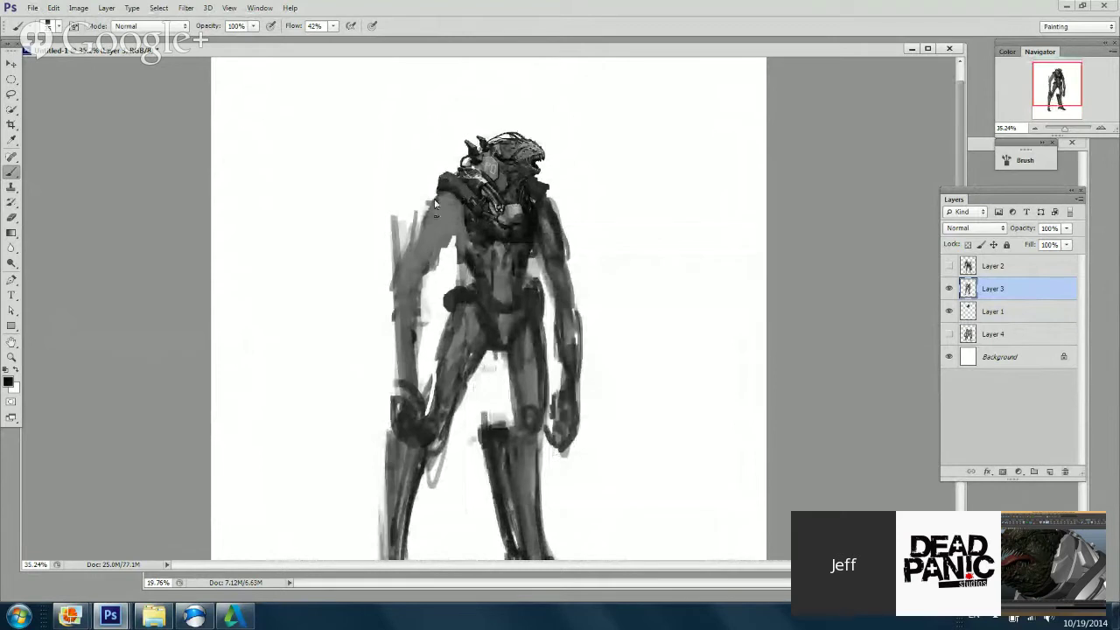
pyautogui.moveTo(435, 203)
pyautogui.mouseDown()
pyautogui.moveTo(459, 231)
pyautogui.moveTo(453, 200)
pyautogui.mouseUp()
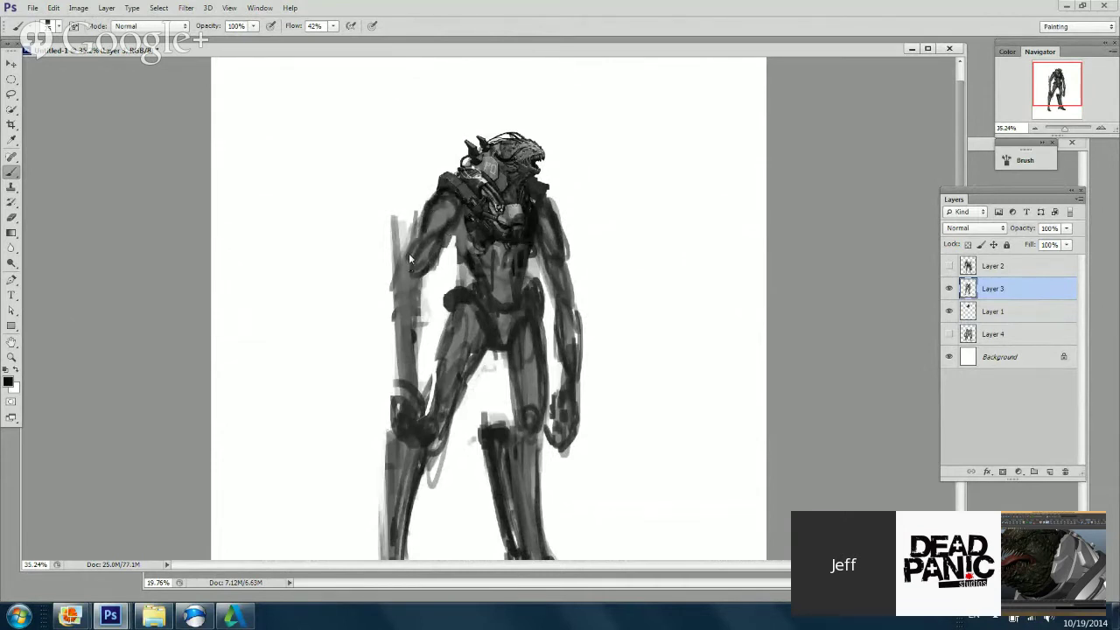
# Step: Contour the left-hand elbow and forearm in dark strokes, and darken the inner edge of the right-hand thigh
pyautogui.moveTo(449, 297)
pyautogui.mouseDown()
pyautogui.moveTo(455, 266)
pyautogui.moveTo(421, 326)
pyautogui.mouseUp()
pyautogui.moveTo(395, 255)
pyautogui.mouseDown()
pyautogui.moveTo(392, 334)
pyautogui.moveTo(402, 351)
pyautogui.mouseUp()
pyautogui.moveTo(418, 292); pyautogui.dragTo(415, 355)
pyautogui.moveTo(396, 273); pyautogui.dragTo(399, 315)
pyautogui.moveTo(399, 257)
pyautogui.mouseDown()
pyautogui.moveTo(407, 325)
pyautogui.moveTo(427, 299)
pyautogui.moveTo(411, 331)
pyautogui.mouseUp()
pyautogui.moveTo(516, 378); pyautogui.dragTo(515, 446)
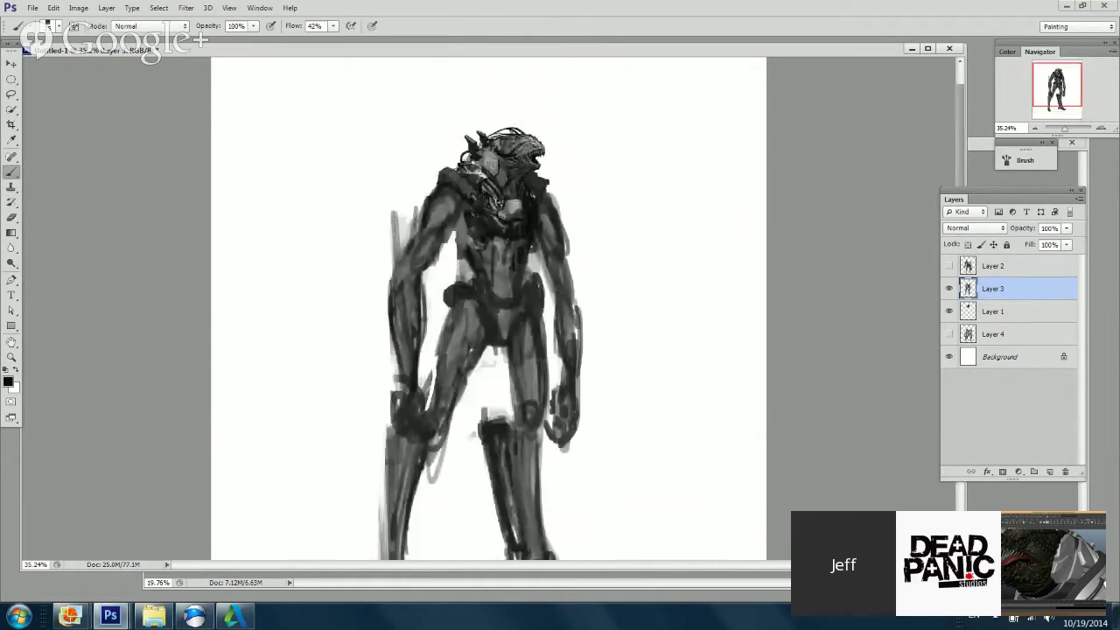
# Step: Paint dark vertical blade shapes along the outer side of both forearms
pyautogui.moveTo(393, 287)
pyautogui.mouseDown()
pyautogui.moveTo(391, 320)
pyautogui.moveTo(387, 252)
pyautogui.moveTo(390, 301)
pyautogui.mouseUp()
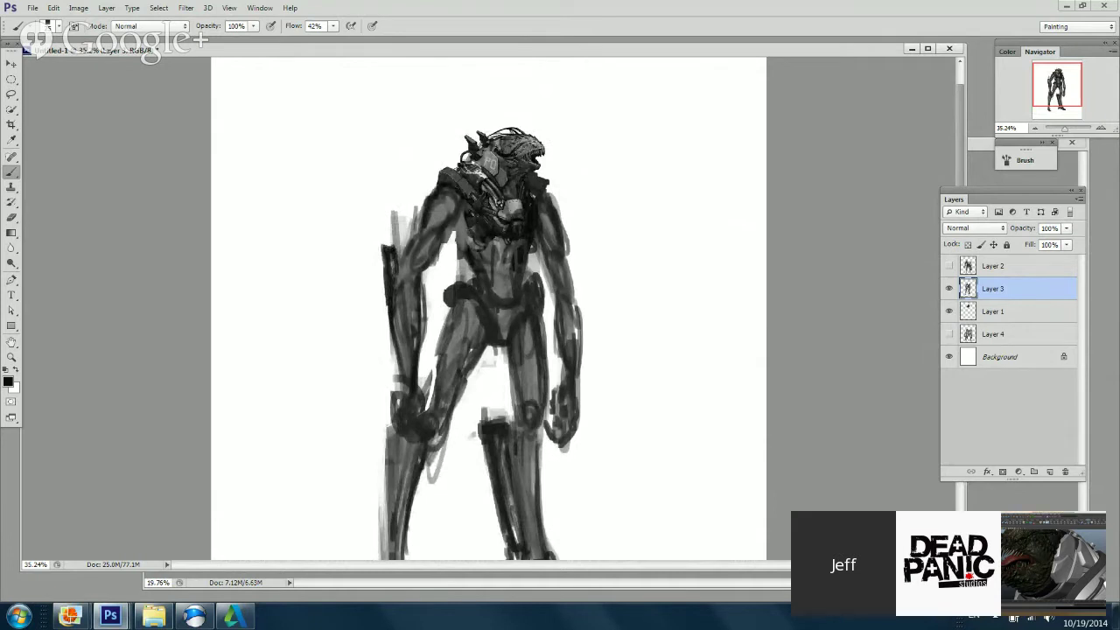
pyautogui.scroll(-1, 576, 263)
pyautogui.moveTo(576, 250); pyautogui.dragTo(579, 357)
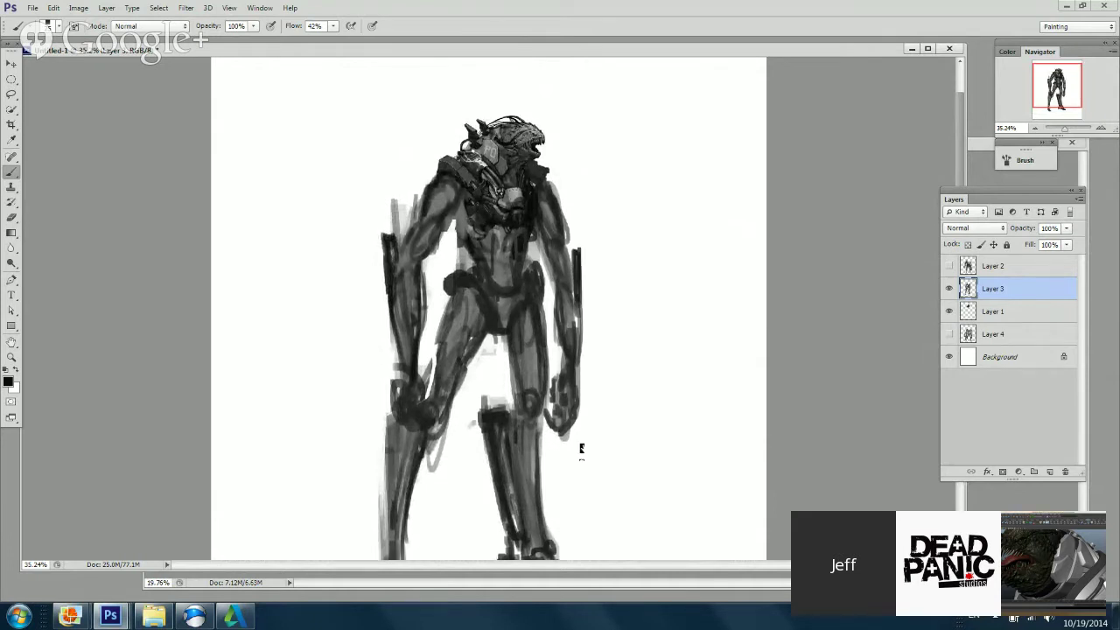
# Step: Lasso the left-hand shin and foot below the knee, shift them slightly inward with Free Transform, and deselect them
pyautogui.keyDown('alt'); pyautogui.scroll(-3, 580, 453); pyautogui.keyUp('alt')
pyautogui.keyDown('alt'); pyautogui.scroll(3, 579, 453); pyautogui.keyUp('alt')
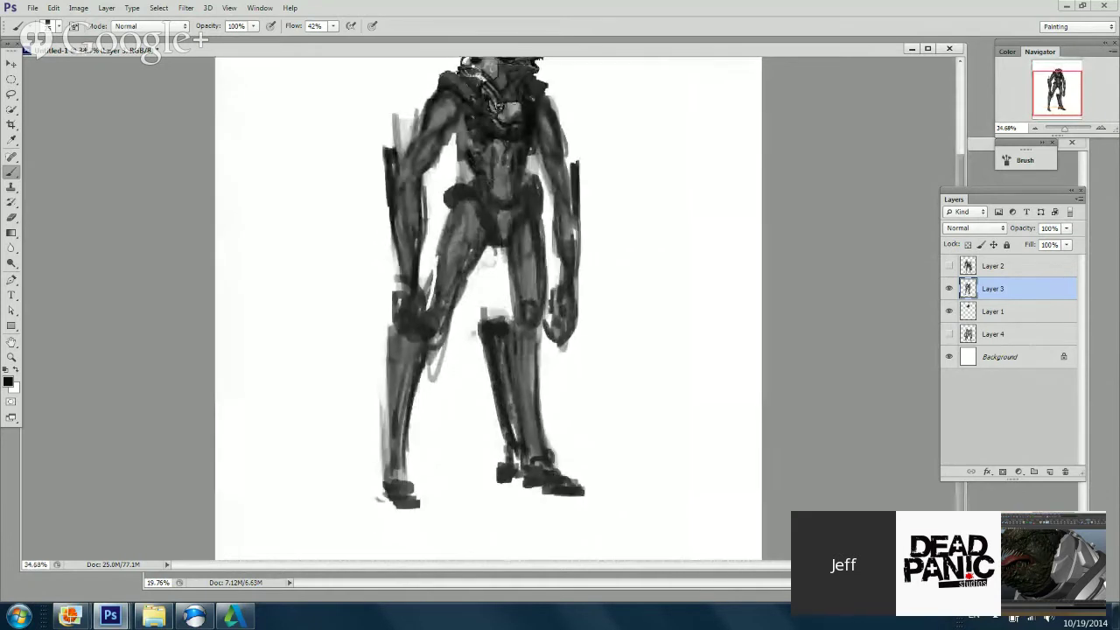
pyautogui.scroll(-1, 430, 327)
pyautogui.press('l')
pyautogui.moveTo(409, 311)
pyautogui.mouseDown()
pyautogui.moveTo(466, 427)
pyautogui.moveTo(442, 338)
pyautogui.mouseUp()
pyautogui.hotkey('ctrl', 't')
pyautogui.moveTo(424, 415); pyautogui.dragTo(433, 415)
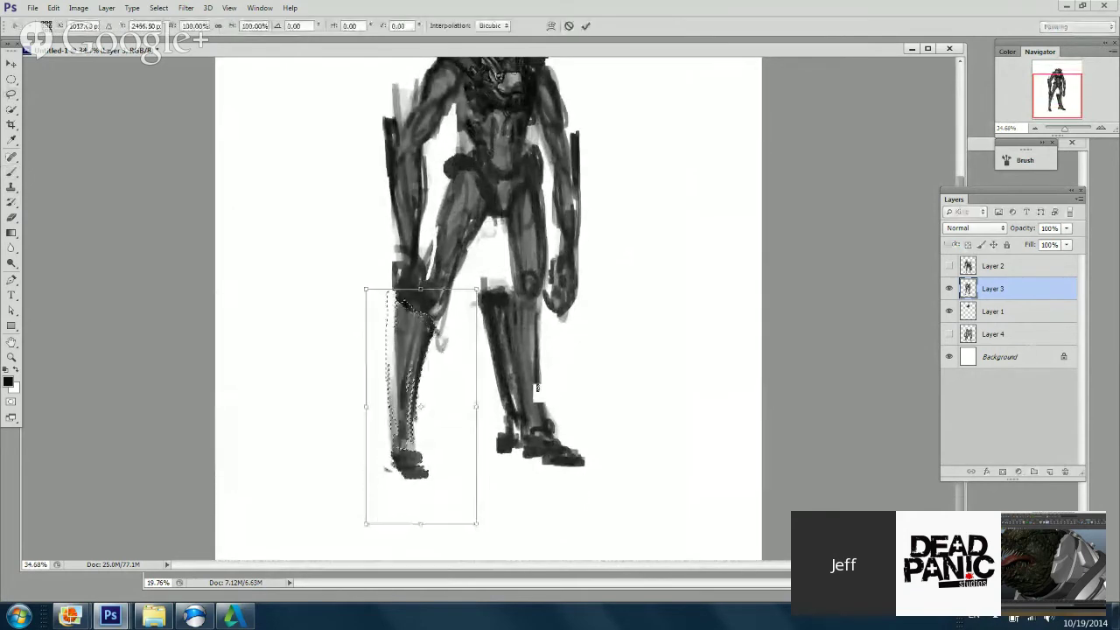
pyautogui.moveTo(537, 395); pyautogui.dragTo(538, 400)
pyautogui.press('Return')
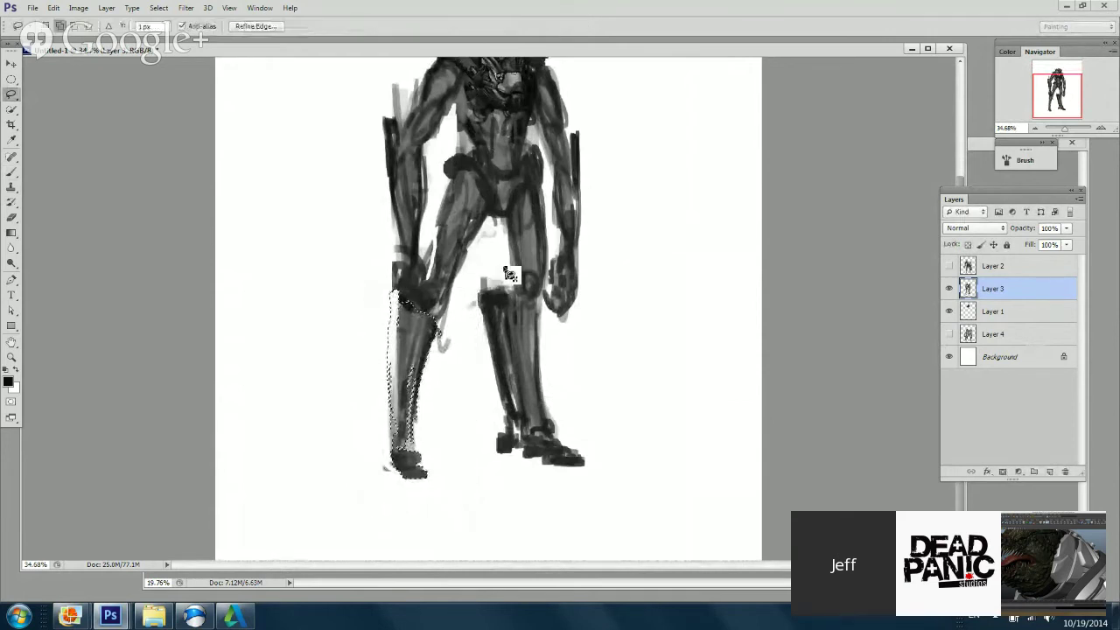
pyautogui.rightClick(499, 233)
pyautogui.click(543, 243)
# Step: Extend the toe and sole of the left-hand foot with dark brush strokes
pyautogui.press('b')
pyautogui.scroll(1, 543, 252)
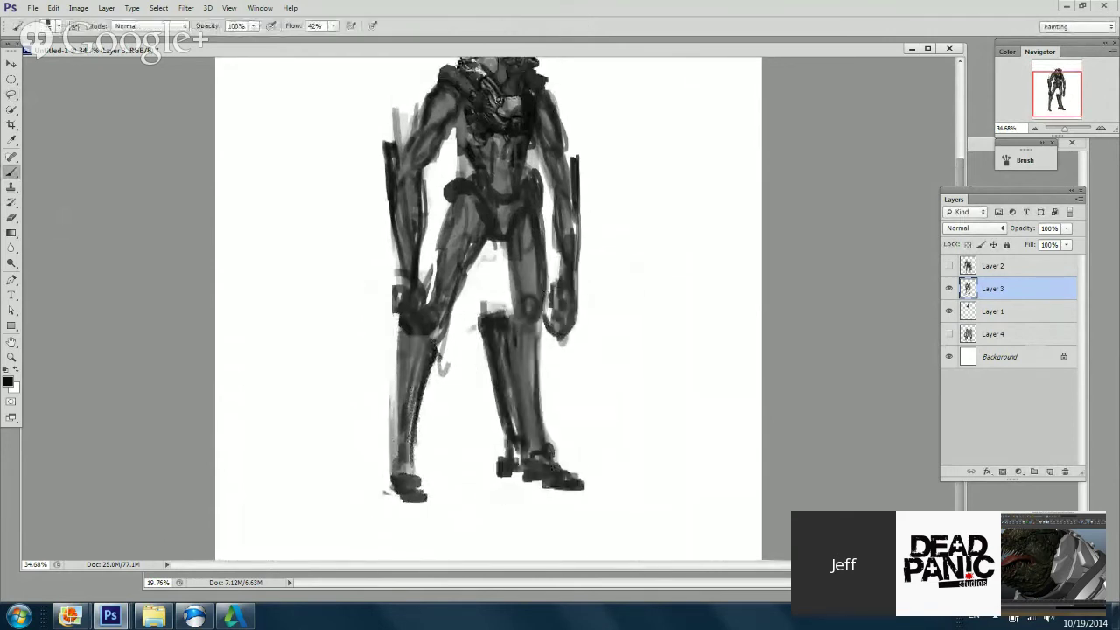
pyautogui.moveTo(405, 502); pyautogui.dragTo(428, 504)
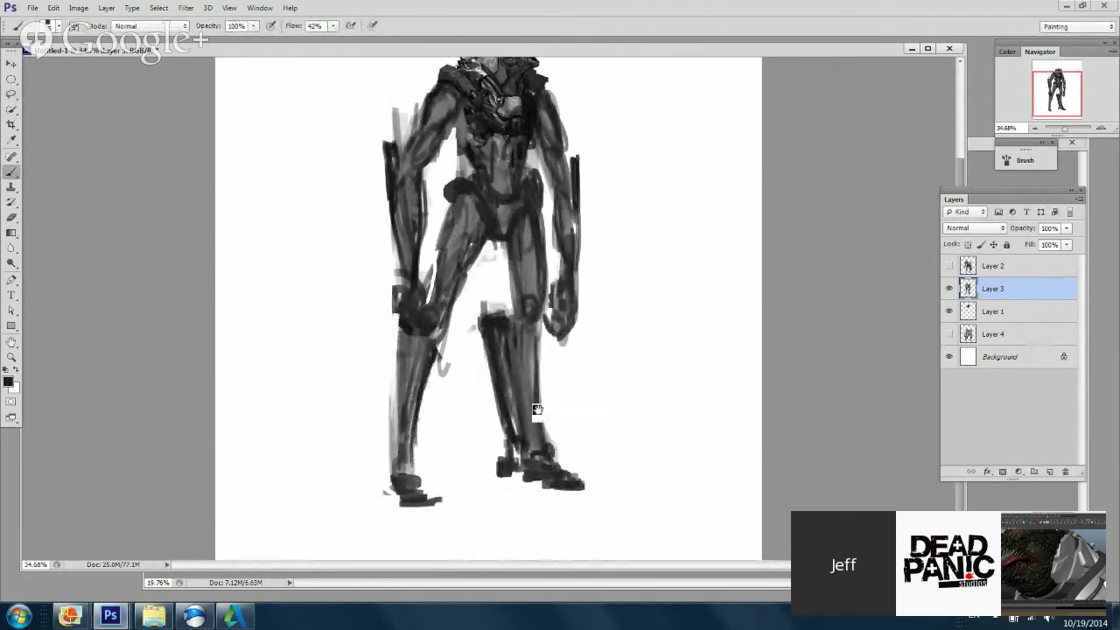
# Step: Paint light grey ground shadow strokes beneath and beside both feet
pyautogui.moveTo(537, 410); pyautogui.dragTo(537, 381)
pyautogui.rightClick(636, 337)
pyautogui.moveTo(559, 458)
pyautogui.mouseDown()
pyautogui.moveTo(502, 453)
pyautogui.moveTo(357, 481)
pyautogui.mouseUp()
pyautogui.moveTo(585, 445); pyautogui.dragTo(628, 475)
pyautogui.moveTo(660, 353)
pyautogui.mouseDown()
pyautogui.moveTo(660, 475)
pyautogui.moveTo(659, 464)
pyautogui.mouseUp()
# Step: Add a new layer directly above Layer 3 for further painting on the figure
pyautogui.keyDown('ctrl'); pyautogui.moveTo(486, 315); pyautogui.dragTo(612, 329); pyautogui.keyUp('ctrl')
pyautogui.moveTo(612, 173); pyautogui.dragTo(613, 355)
pyautogui.click(1049, 471)
pyautogui.moveTo(635, 310); pyautogui.dragTo(623, 303)
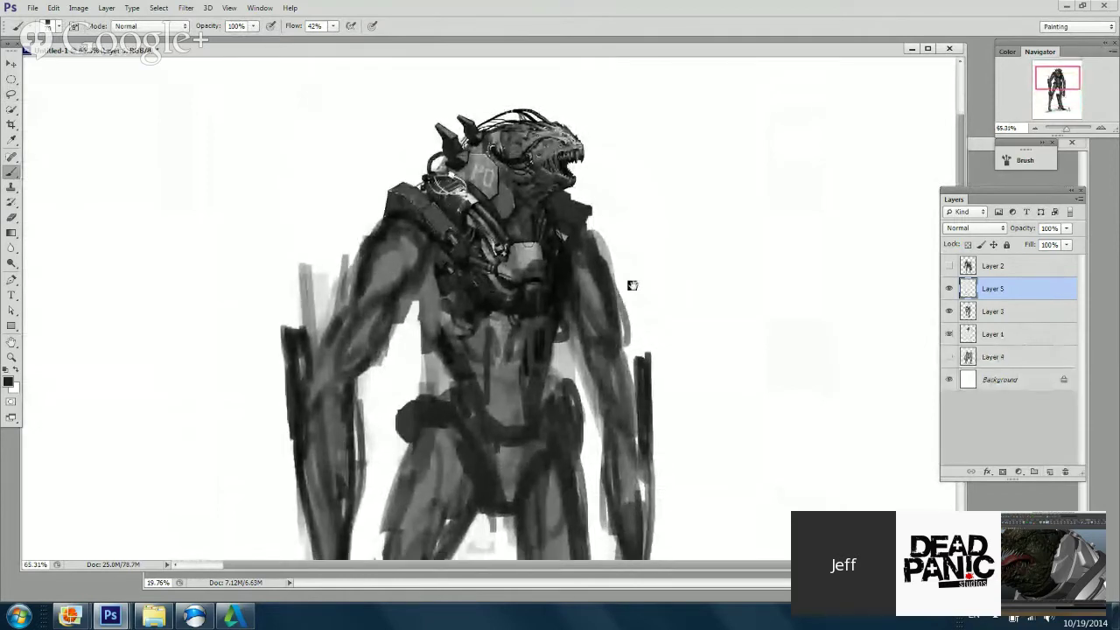
pyautogui.keyDown('alt'); pyautogui.scroll(-6, 590, 335); pyautogui.keyUp('alt')
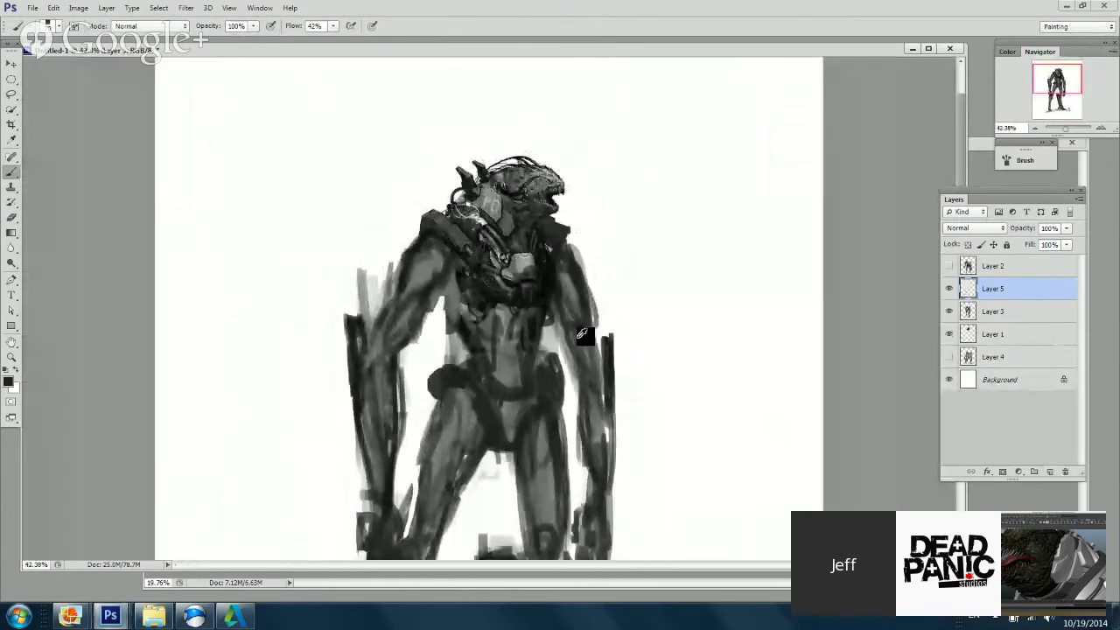
# Step: Try painting broad grey tail strokes hanging between the figure's legs with a resized brush
pyautogui.rightClick(568, 292)
pyautogui.moveTo(619, 316); pyautogui.dragTo(645, 316)
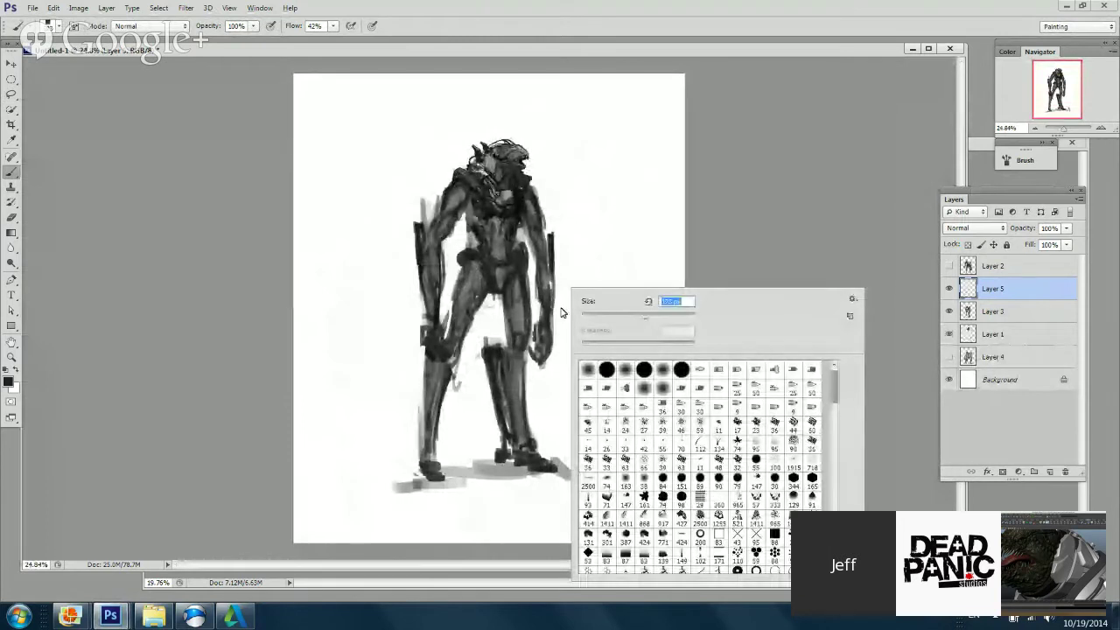
pyautogui.click(486, 303)
pyautogui.moveTo(492, 285)
pyautogui.mouseDown()
pyautogui.moveTo(483, 352)
pyautogui.moveTo(489, 312)
pyautogui.moveTo(468, 364)
pyautogui.mouseUp()
pyautogui.moveTo(486, 308); pyautogui.dragTo(464, 389)
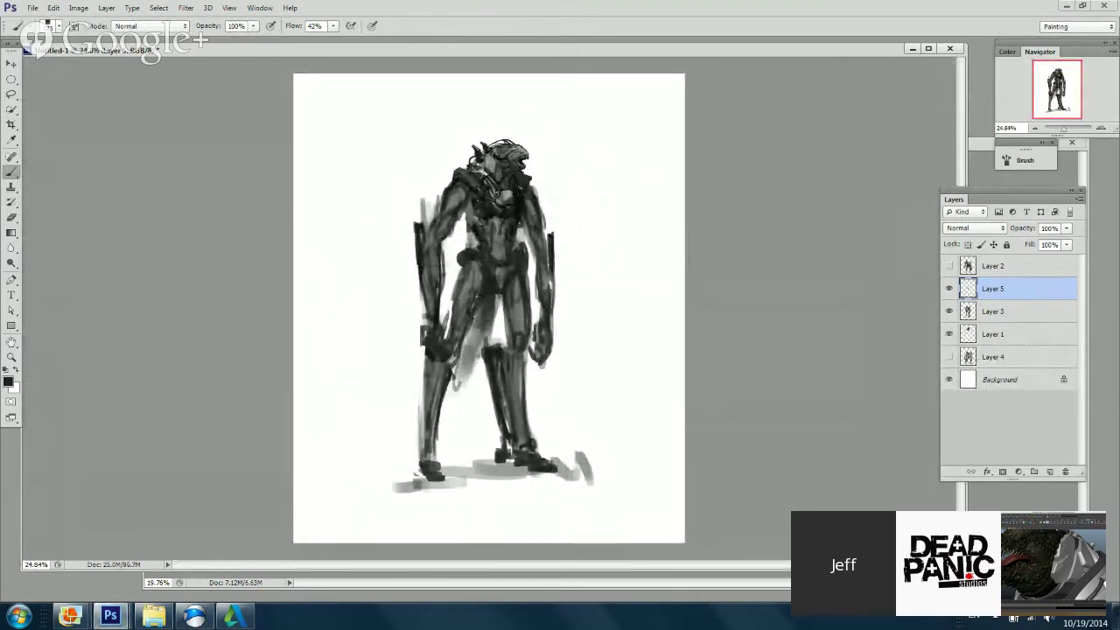
# Step: Resize the brush and sketch a long tail from the crotch, looping behind the left-hand shin and sweeping forward around the right-hand foot
pyautogui.rightClick(613, 309)
pyautogui.click(486, 316)
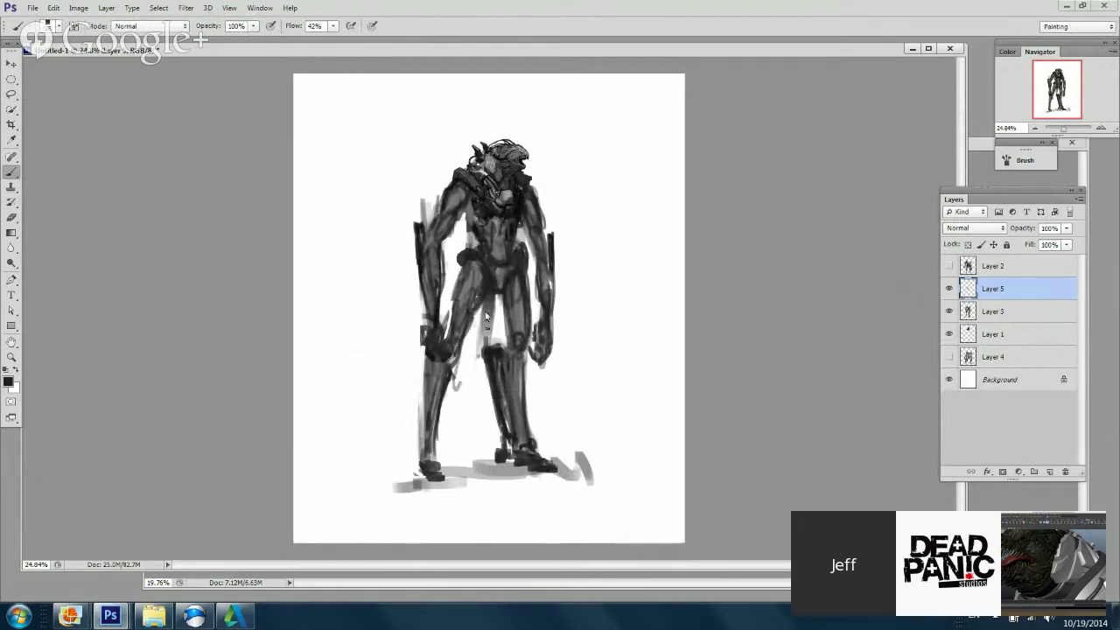
pyautogui.moveTo(487, 315); pyautogui.dragTo(480, 355)
pyautogui.moveTo(415, 381)
pyautogui.mouseDown()
pyautogui.moveTo(398, 451)
pyautogui.moveTo(503, 441)
pyautogui.mouseUp()
pyautogui.moveTo(542, 432); pyautogui.dragTo(606, 476)
pyautogui.moveTo(582, 494)
pyautogui.mouseDown()
pyautogui.moveTo(604, 484)
pyautogui.moveTo(437, 522)
pyautogui.moveTo(545, 519)
pyautogui.moveTo(604, 477)
pyautogui.mouseUp()
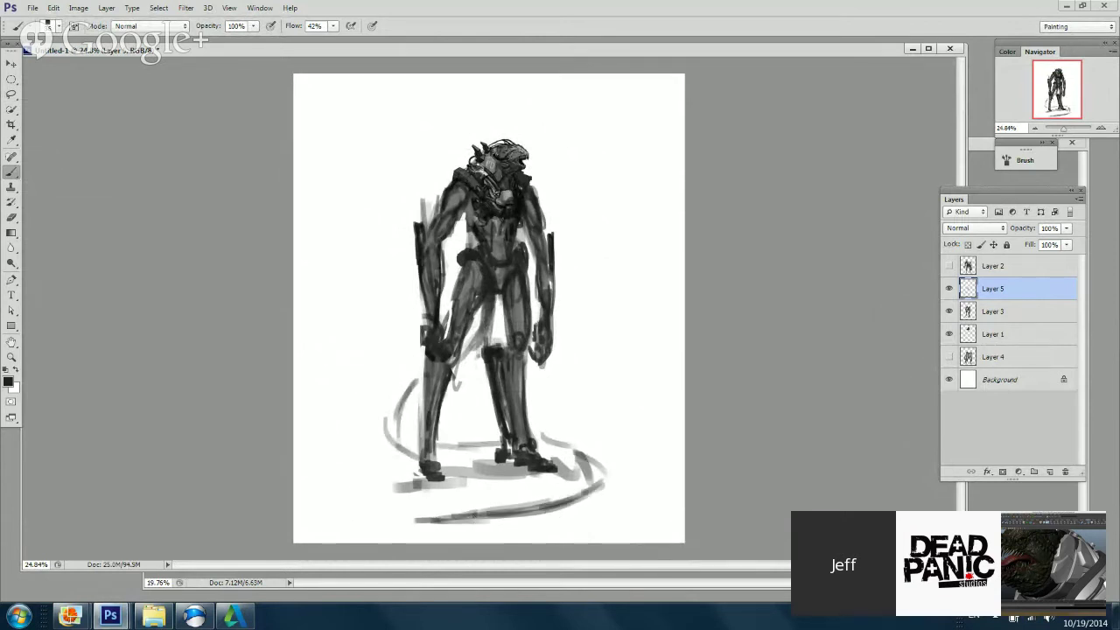
# Step: Darken the tail's contour behind the feet and up its loop beside the left-hand leg, undoing stray strokes
pyautogui.moveTo(544, 444)
pyautogui.mouseDown()
pyautogui.moveTo(597, 463)
pyautogui.moveTo(595, 494)
pyautogui.moveTo(586, 464)
pyautogui.mouseUp()
pyautogui.moveTo(497, 450)
pyautogui.mouseDown()
pyautogui.moveTo(452, 453)
pyautogui.moveTo(463, 456)
pyautogui.mouseUp()
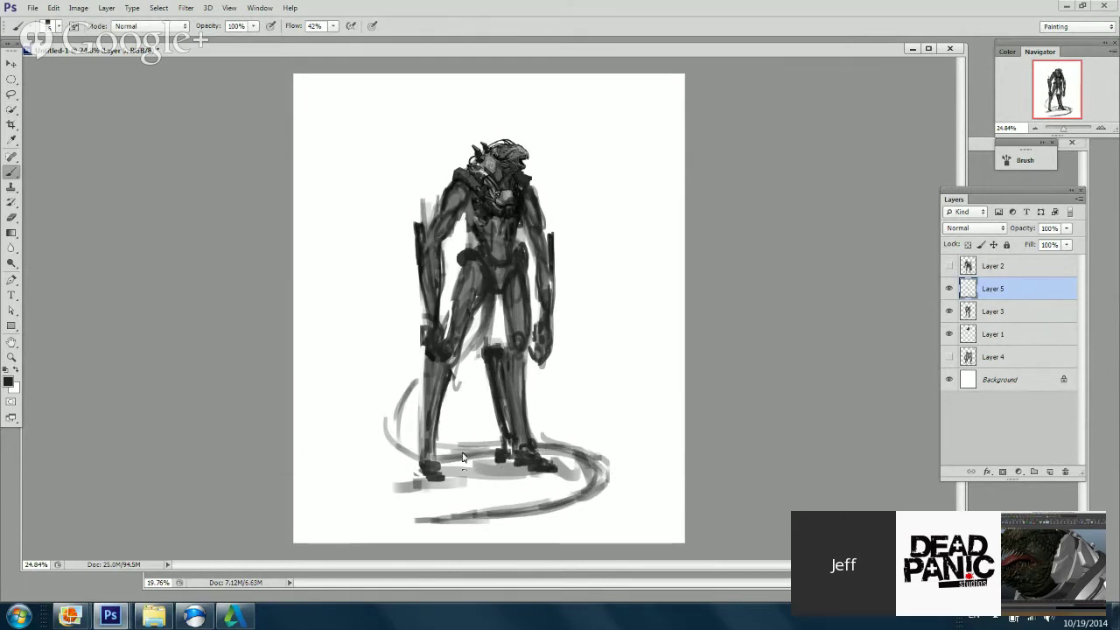
pyautogui.moveTo(386, 408); pyautogui.dragTo(406, 455)
pyautogui.moveTo(393, 403)
pyautogui.mouseDown()
pyautogui.moveTo(412, 446)
pyautogui.moveTo(397, 388)
pyautogui.moveTo(392, 453)
pyautogui.moveTo(414, 371)
pyautogui.moveTo(478, 315)
pyautogui.moveTo(460, 360)
pyautogui.mouseUp()
pyautogui.hotkey('ctrl', 'alt', 'z')
pyautogui.hotkey('ctrl', 'alt', 'z')
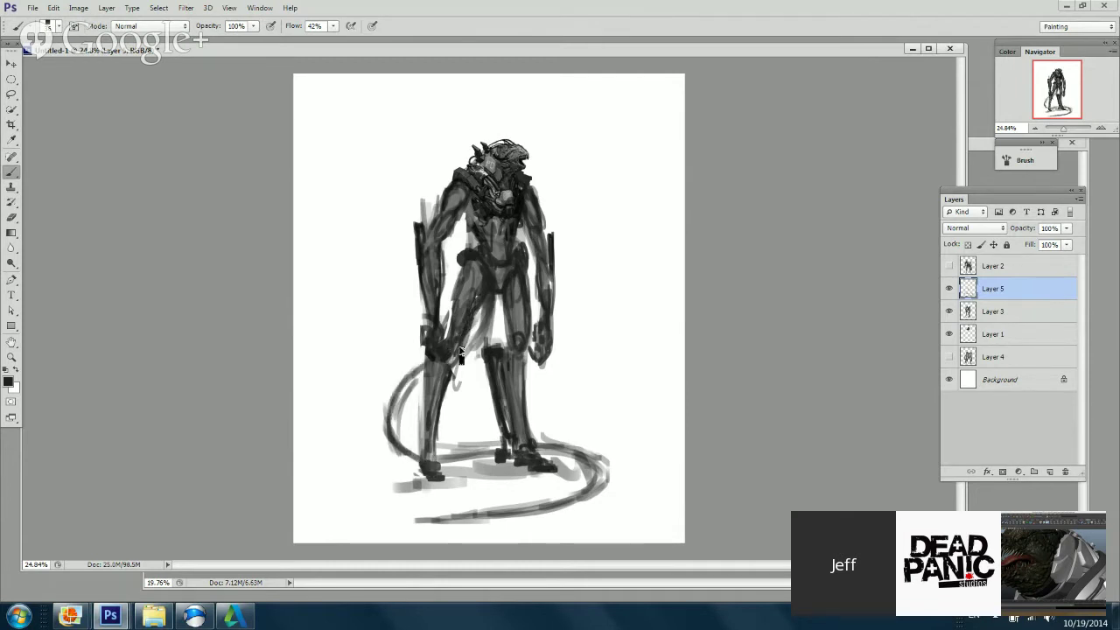
# Step: Define the tail's thickness with dark strokes below the crotch, inside the loop and along the forward curve
pyautogui.moveTo(501, 299)
pyautogui.mouseDown()
pyautogui.moveTo(485, 359)
pyautogui.moveTo(488, 342)
pyautogui.moveTo(472, 359)
pyautogui.moveTo(495, 314)
pyautogui.moveTo(465, 371)
pyautogui.moveTo(409, 408)
pyautogui.mouseUp()
pyautogui.moveTo(424, 385)
pyautogui.mouseDown()
pyautogui.moveTo(410, 441)
pyautogui.moveTo(501, 472)
pyautogui.moveTo(440, 462)
pyautogui.moveTo(510, 443)
pyautogui.moveTo(481, 455)
pyautogui.mouseUp()
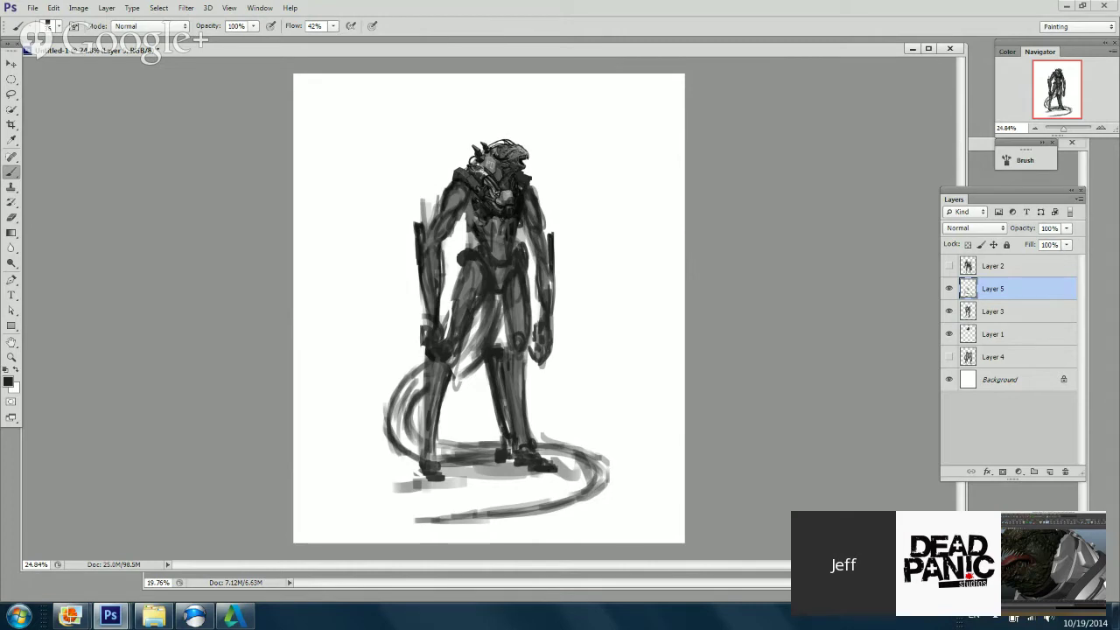
pyautogui.moveTo(567, 453); pyautogui.dragTo(539, 498)
# Step: Paint small dark segment marks along the tail loop beside the left-hand shin
pyautogui.keyDown('alt'); pyautogui.scroll(3, 587, 312); pyautogui.keyUp('alt')
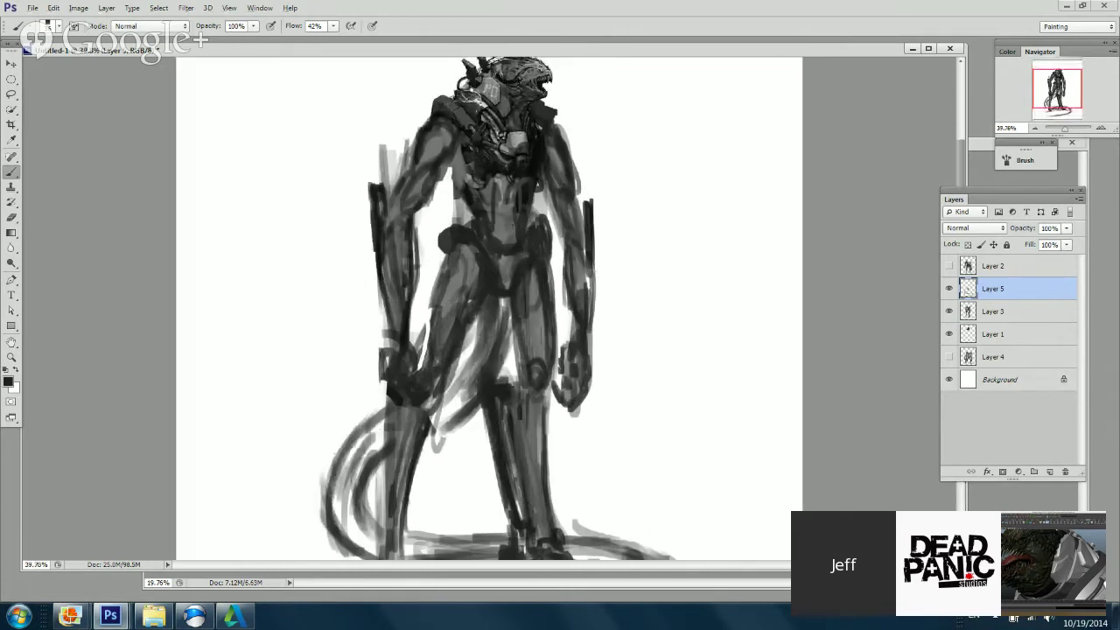
pyautogui.moveTo(602, 297); pyautogui.dragTo(598, 260)
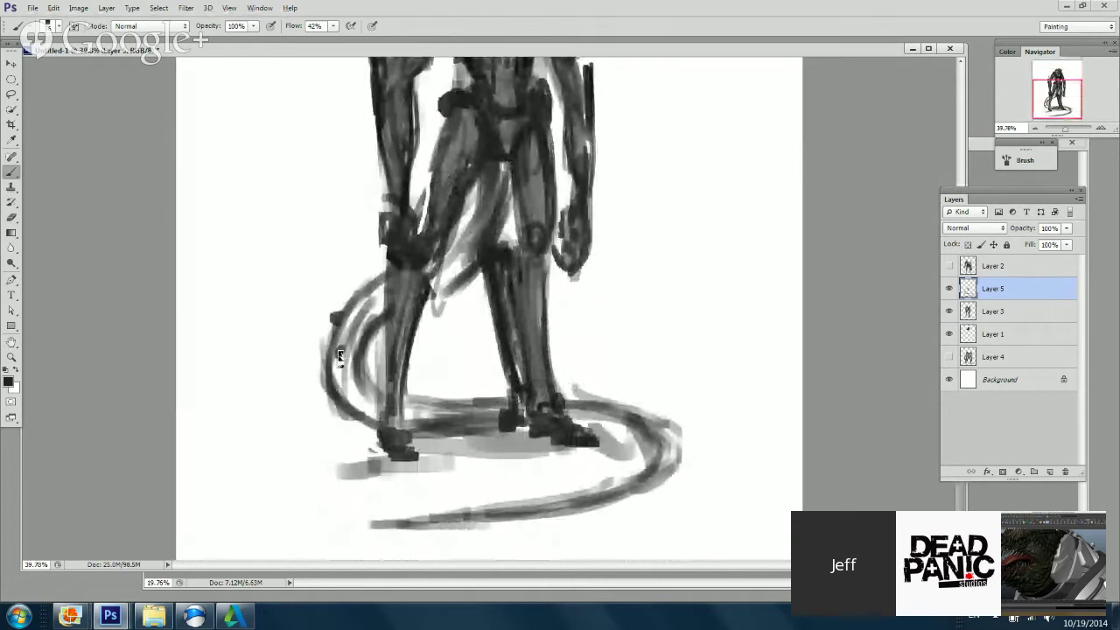
pyautogui.moveTo(339, 356); pyautogui.dragTo(347, 410)
pyautogui.moveTo(383, 308)
pyautogui.mouseDown()
pyautogui.moveTo(382, 385)
pyautogui.moveTo(375, 285)
pyautogui.mouseUp()
pyautogui.scroll(1, 517, 263)
# Step: Paint crosswise bands with a 36 px brush along the tail from the crotch, around the loop and behind the feet
pyautogui.rightClick(517, 262)
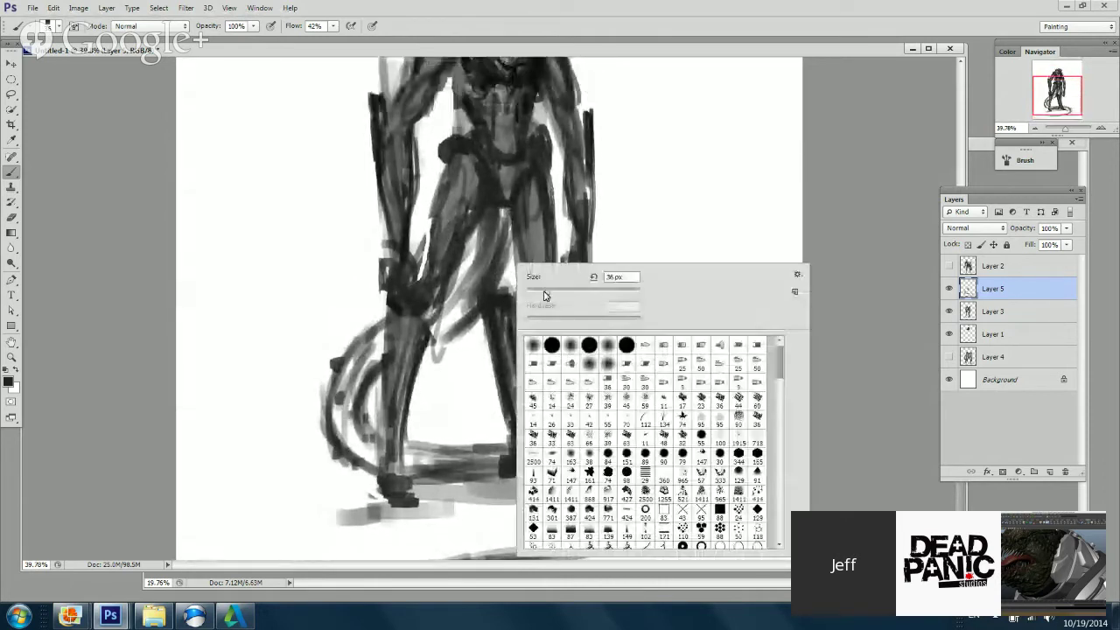
pyautogui.click(545, 298)
pyautogui.click(492, 238)
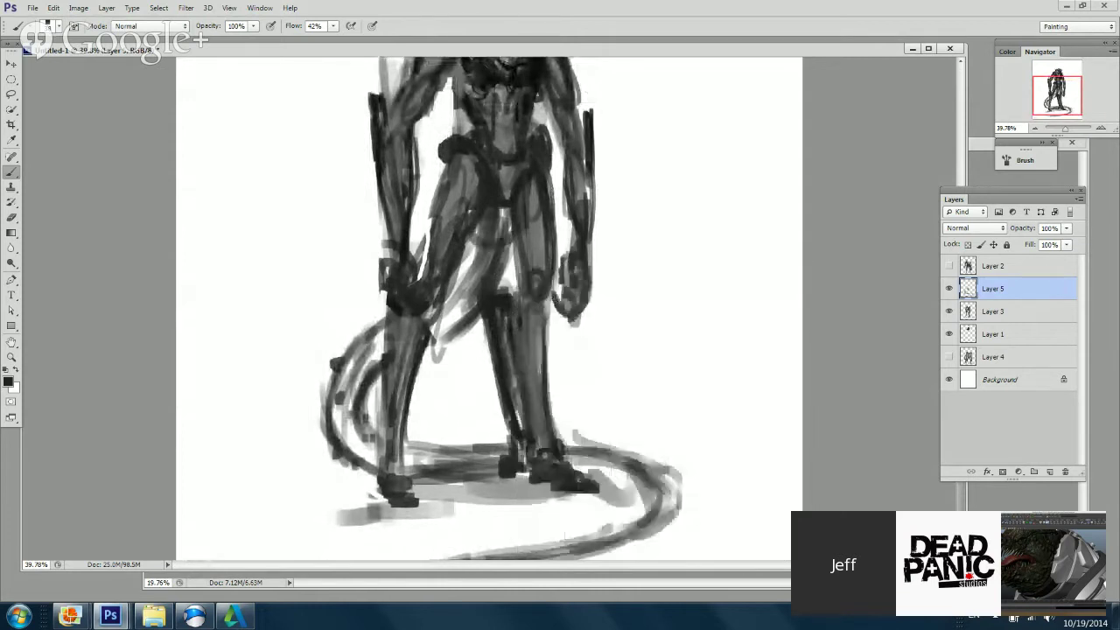
pyautogui.moveTo(465, 260); pyautogui.dragTo(485, 271)
pyautogui.moveTo(453, 280); pyautogui.dragTo(472, 300)
pyautogui.moveTo(444, 301); pyautogui.dragTo(459, 328)
pyautogui.moveTo(382, 320)
pyautogui.mouseDown()
pyautogui.moveTo(388, 350)
pyautogui.moveTo(354, 411)
pyautogui.mouseUp()
pyautogui.moveTo(327, 425); pyautogui.dragTo(442, 483)
pyautogui.moveTo(446, 441); pyautogui.dragTo(457, 472)
pyautogui.moveTo(464, 441); pyautogui.dragTo(474, 473)
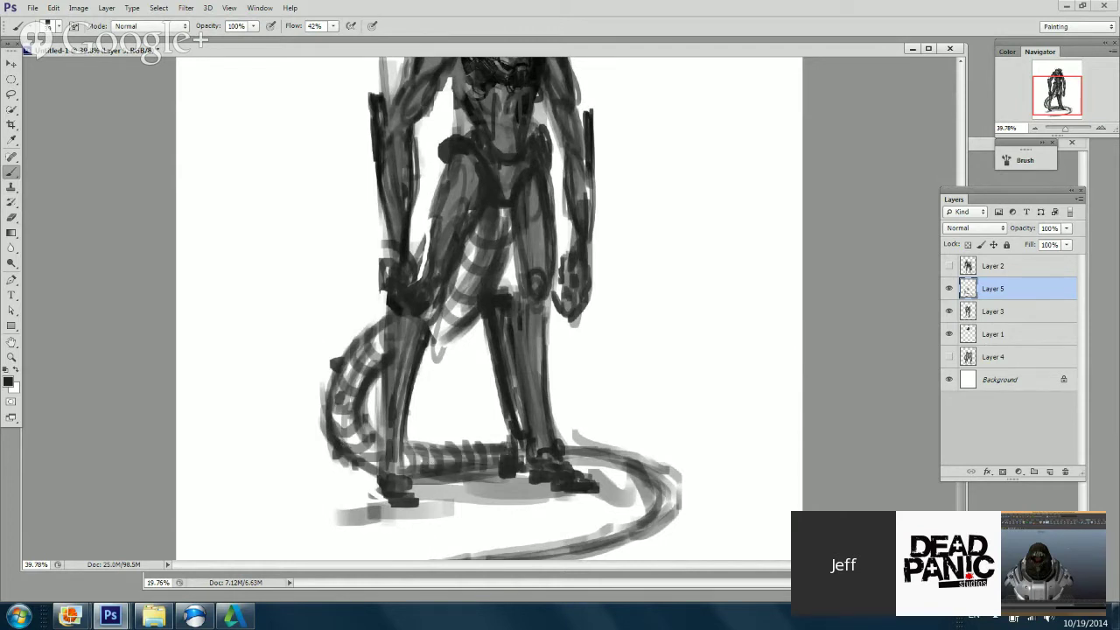
# Step: Continue the crosswise segment bands along the tail's forward curve towards its tip
pyautogui.scroll(-2, 565, 278)
pyautogui.rightClick(706, 315)
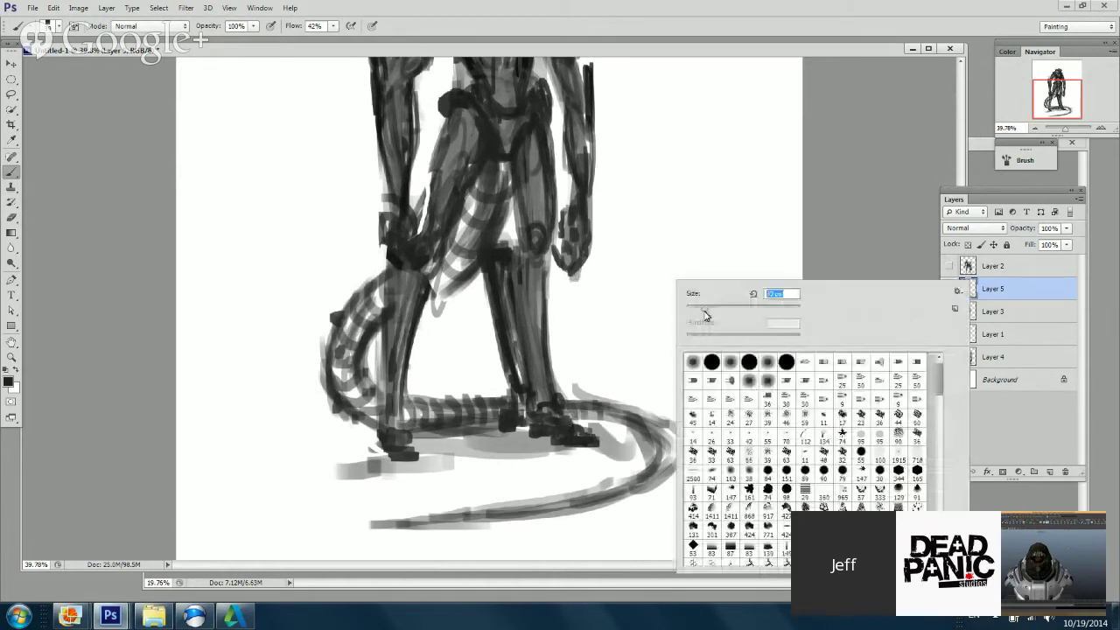
pyautogui.moveTo(532, 502); pyautogui.dragTo(526, 518)
pyautogui.moveTo(546, 501)
pyautogui.mouseDown()
pyautogui.moveTo(552, 515)
pyautogui.moveTo(651, 490)
pyautogui.mouseUp()
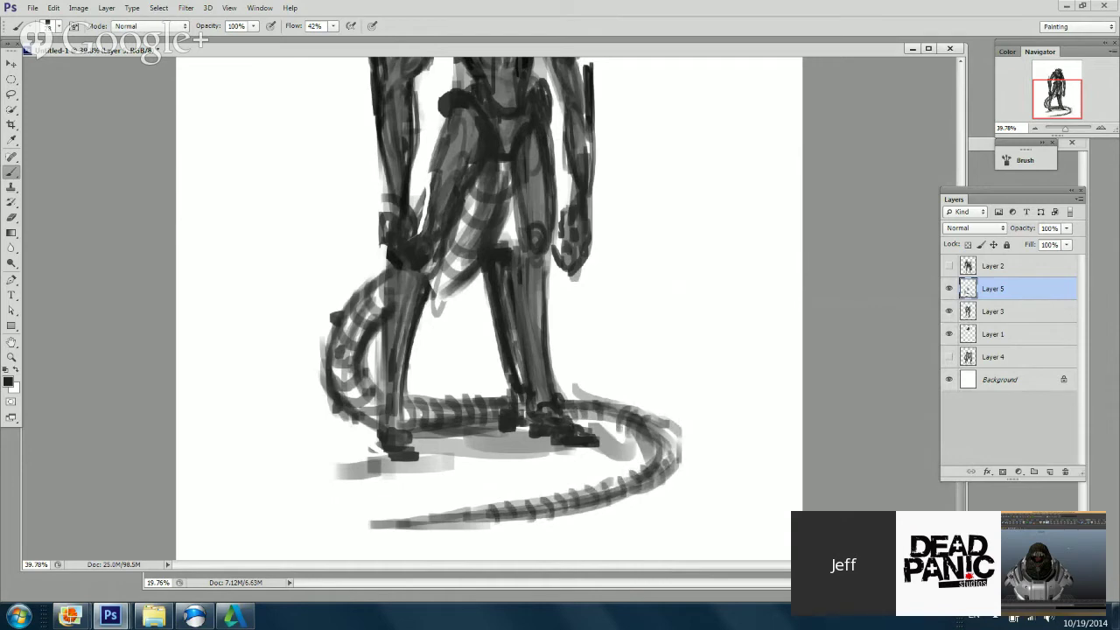
pyautogui.moveTo(602, 423); pyautogui.dragTo(616, 406)
# Step: Shade the tail with resized grey brush strokes from the crotch around the loop beside the left-hand leg
pyautogui.keyDown('alt'); pyautogui.scroll(-3, 587, 321); pyautogui.keyUp('alt')
pyautogui.keyDown('alt'); pyautogui.scroll(2, 587, 321); pyautogui.keyUp('alt')
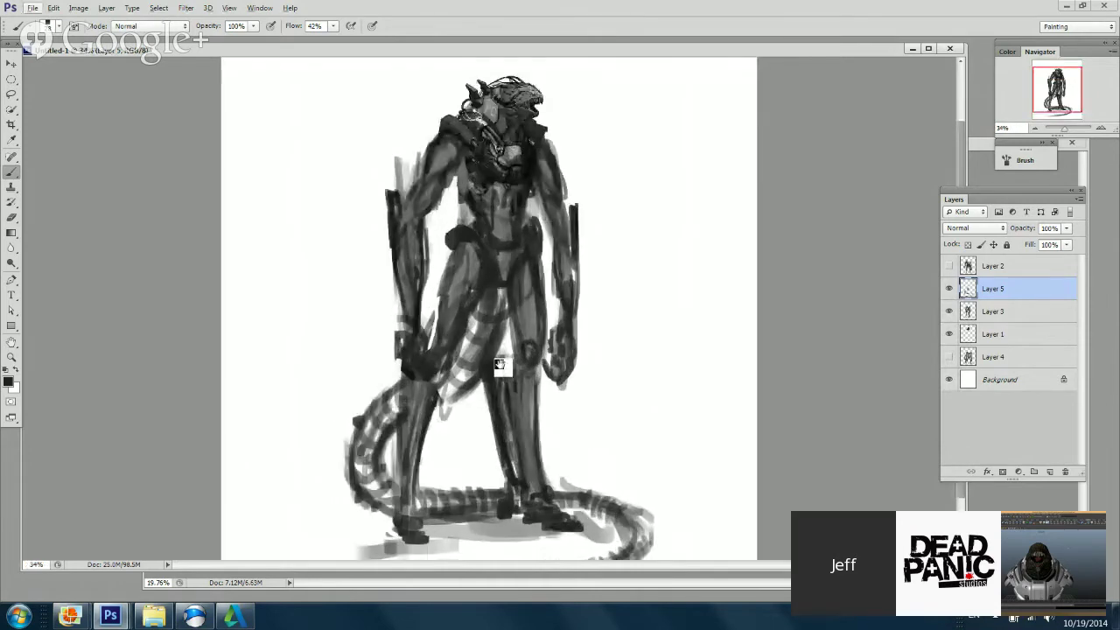
pyautogui.moveTo(501, 364)
pyautogui.mouseDown()
pyautogui.moveTo(531, 252)
pyautogui.moveTo(489, 280)
pyautogui.mouseUp()
pyautogui.rightClick(571, 208)
pyautogui.moveTo(490, 235)
pyautogui.mouseDown()
pyautogui.moveTo(483, 296)
pyautogui.moveTo(464, 324)
pyautogui.moveTo(366, 397)
pyautogui.mouseUp()
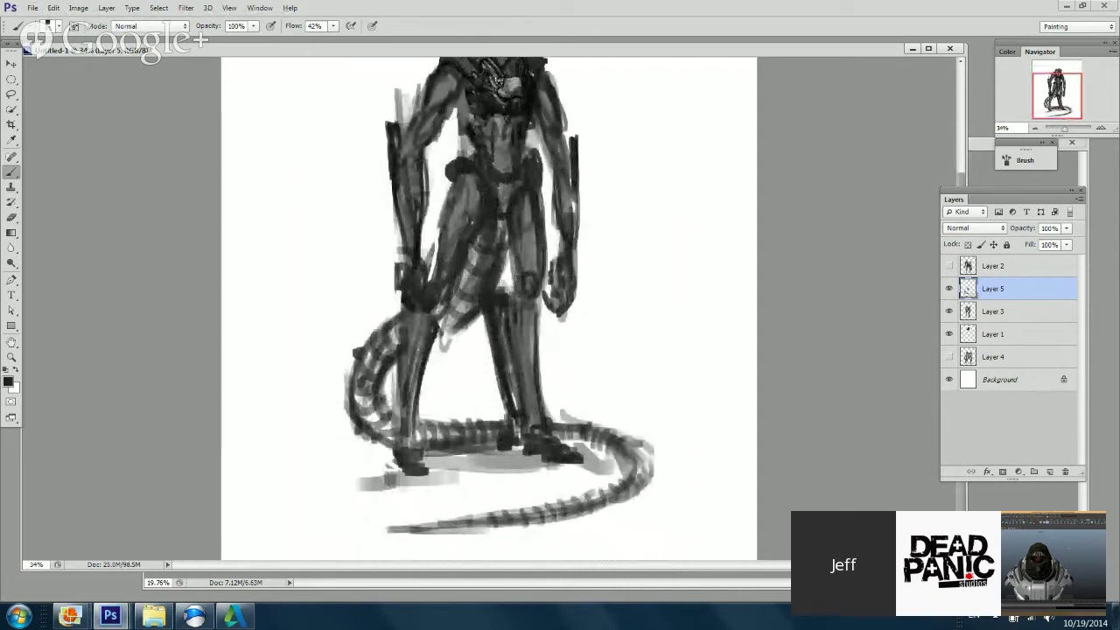
# Step: Sketch a separate cylinder with curved and angled contour bands in the blank area beside the figure
pyautogui.moveTo(488, 280)
pyautogui.keyDown('ctrl'); pyautogui.mouseDown()
pyautogui.moveTo(512, 280)
pyautogui.moveTo(487, 374)
pyautogui.mouseUp(); pyautogui.keyUp('ctrl')
pyautogui.rightClick(371, 253)
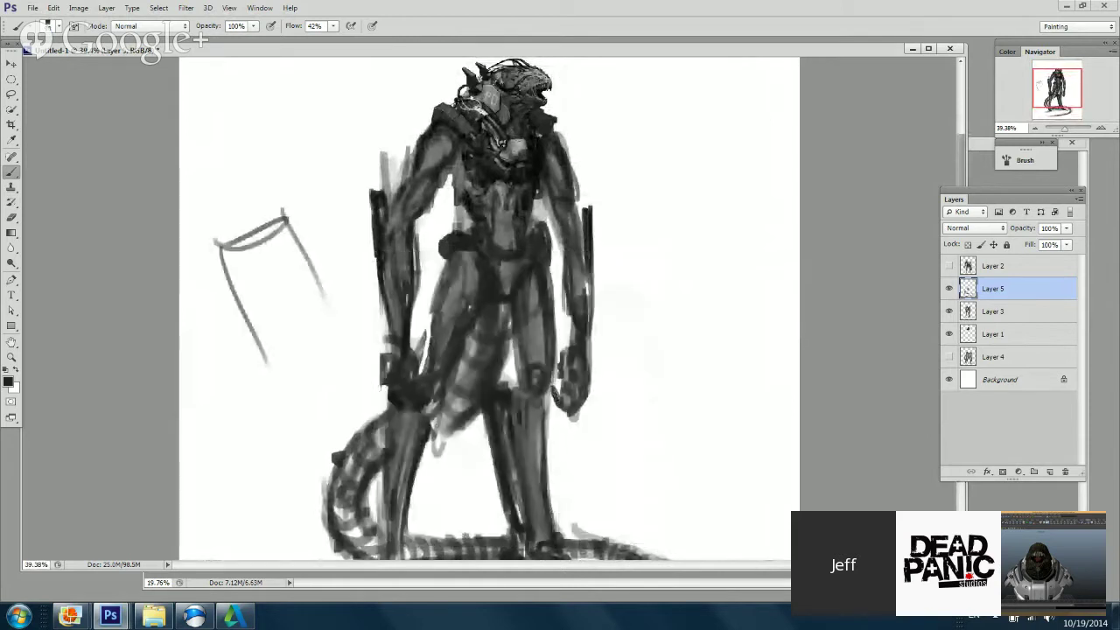
pyautogui.moveTo(254, 345)
pyautogui.mouseDown()
pyautogui.moveTo(325, 308)
pyautogui.moveTo(297, 352)
pyautogui.mouseUp()
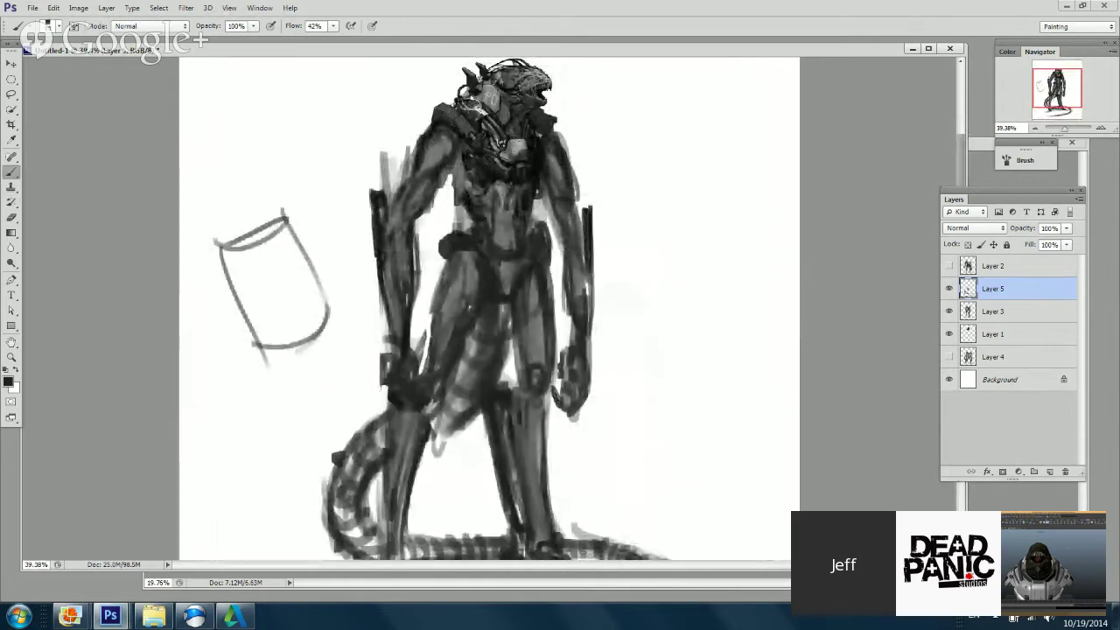
pyautogui.moveTo(219, 247)
pyautogui.mouseDown()
pyautogui.moveTo(260, 321)
pyautogui.moveTo(309, 263)
pyautogui.mouseUp()
pyautogui.moveTo(251, 322); pyautogui.dragTo(317, 296)
pyautogui.moveTo(221, 245); pyautogui.dragTo(247, 278)
pyautogui.moveTo(247, 236)
pyautogui.mouseDown()
pyautogui.moveTo(297, 349)
pyautogui.moveTo(292, 281)
pyautogui.mouseUp()
pyautogui.moveTo(289, 245); pyautogui.dragTo(324, 304)
# Step: Undo all strokes of the cylinder sketch beside the figure
pyautogui.moveTo(517, 275)
pyautogui.mouseDown()
pyautogui.moveTo(517, 286)
pyautogui.moveTo(517, 216)
pyautogui.mouseUp()
pyautogui.hotkey('ctrl', 'alt', 'z')
pyautogui.hotkey('ctrl', 'alt', 'z')
pyautogui.hotkey('ctrl', 'alt', 'z')
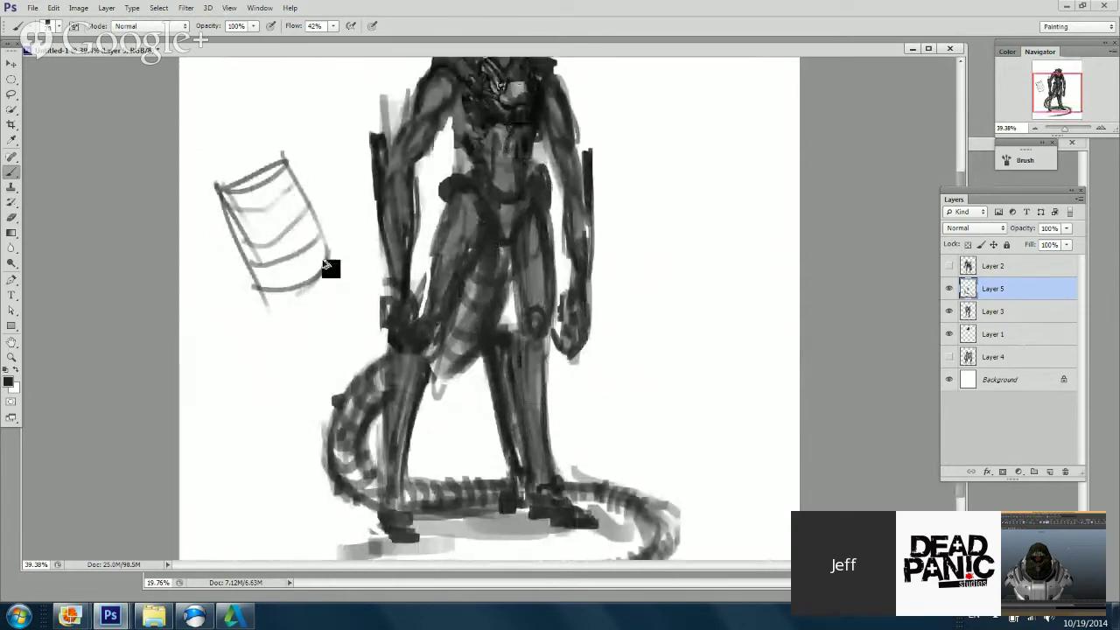
pyautogui.hotkey('ctrl', 'alt', 'z')
pyautogui.hotkey('ctrl', 'alt', 'z')
pyautogui.hotkey('ctrl', 'alt', 'z')
pyautogui.hotkey('ctrl', 'alt', 'z')
pyautogui.hotkey('ctrl', 'alt', 'z')
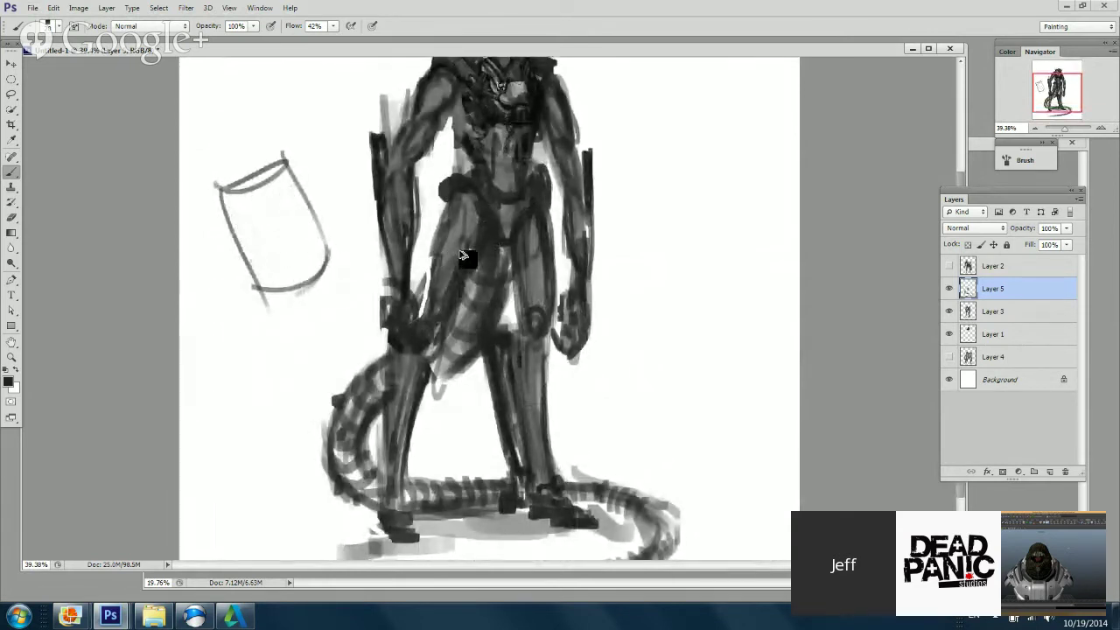
pyautogui.hotkey('ctrl', 'alt', 'z')
pyautogui.hotkey('ctrl', 'alt', 'z')
pyautogui.hotkey('ctrl', 'alt', 'z')
pyautogui.hotkey('ctrl', 'alt', 'z')
pyautogui.hotkey('ctrl', 'alt', 'z')
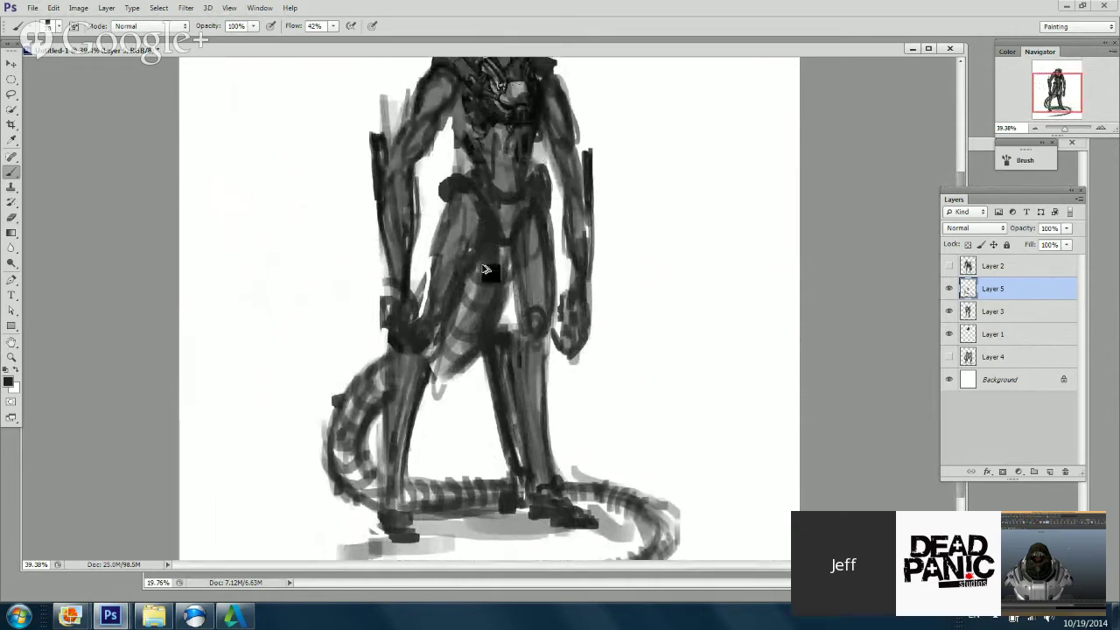
# Step: Add a new layer above Layer 5, resize the brush and sample grey tones from the chest and abdomen
pyautogui.moveTo(485, 269); pyautogui.dragTo(489, 371)
pyautogui.keyDown('ctrl'); pyautogui.moveTo(493, 372); pyautogui.dragTo(553, 372); pyautogui.keyUp('ctrl')
pyautogui.moveTo(554, 258); pyautogui.dragTo(545, 301)
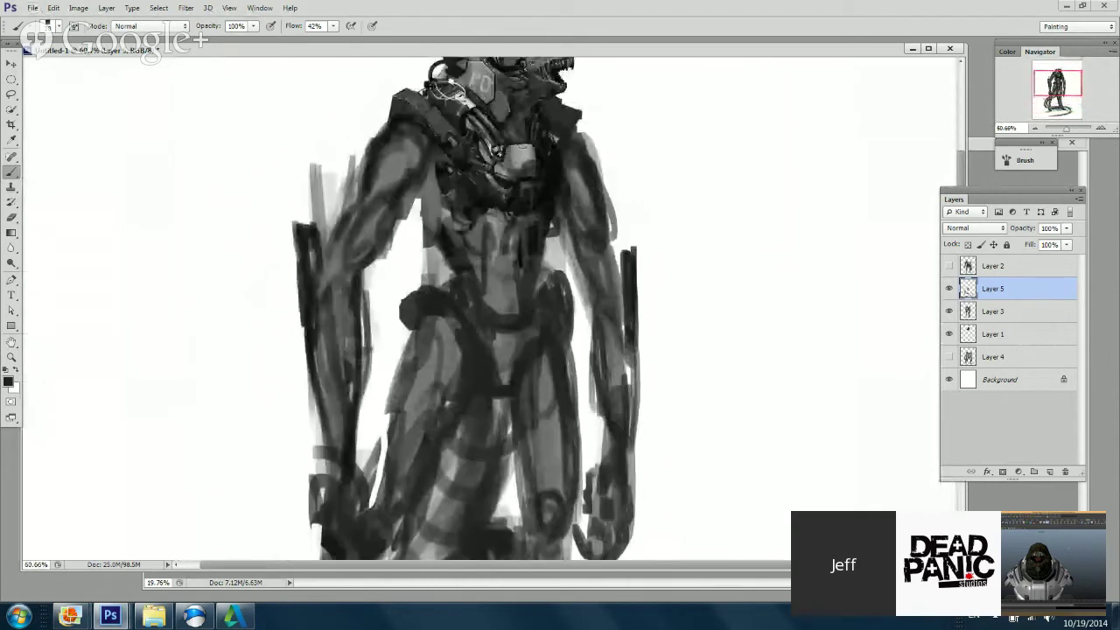
pyautogui.click(1050, 472)
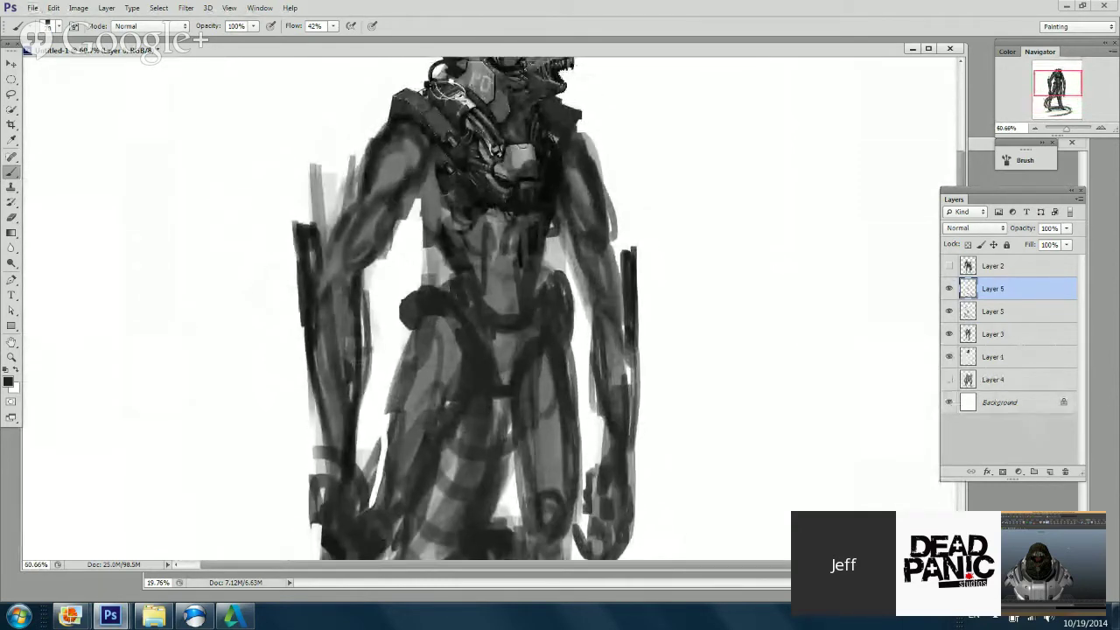
pyautogui.moveTo(508, 166); pyautogui.dragTo(533, 232)
pyautogui.keyDown('alt'); pyautogui.click(537, 282); pyautogui.keyUp('alt')
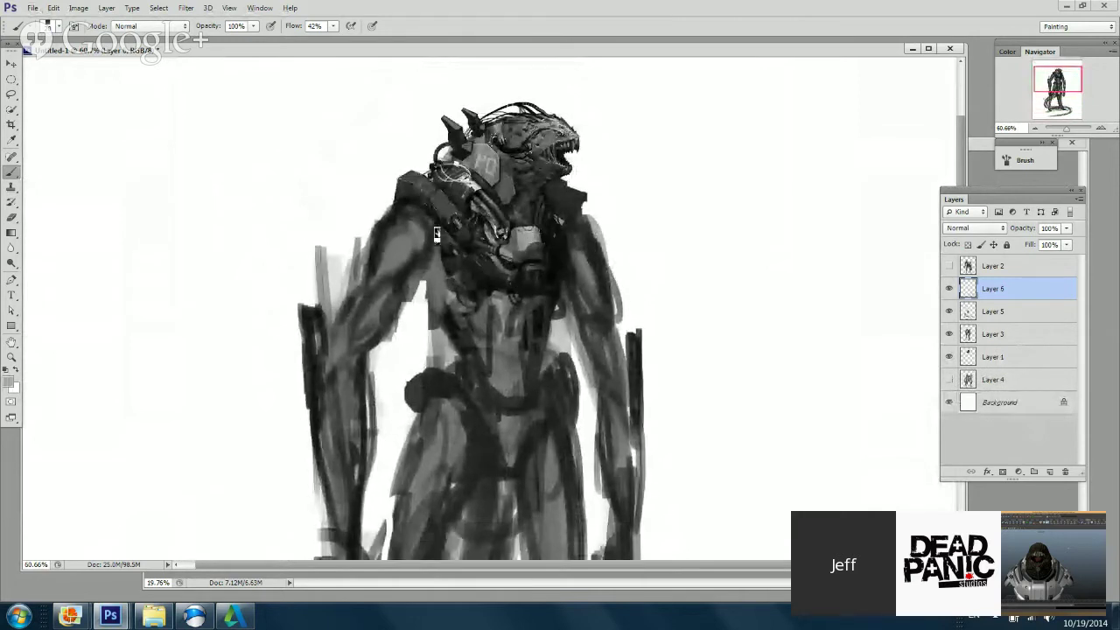
pyautogui.rightClick(453, 224)
pyautogui.doubleClick(534, 329)
pyautogui.keyDown('alt'); pyautogui.click(532, 234); pyautogui.keyUp('alt')
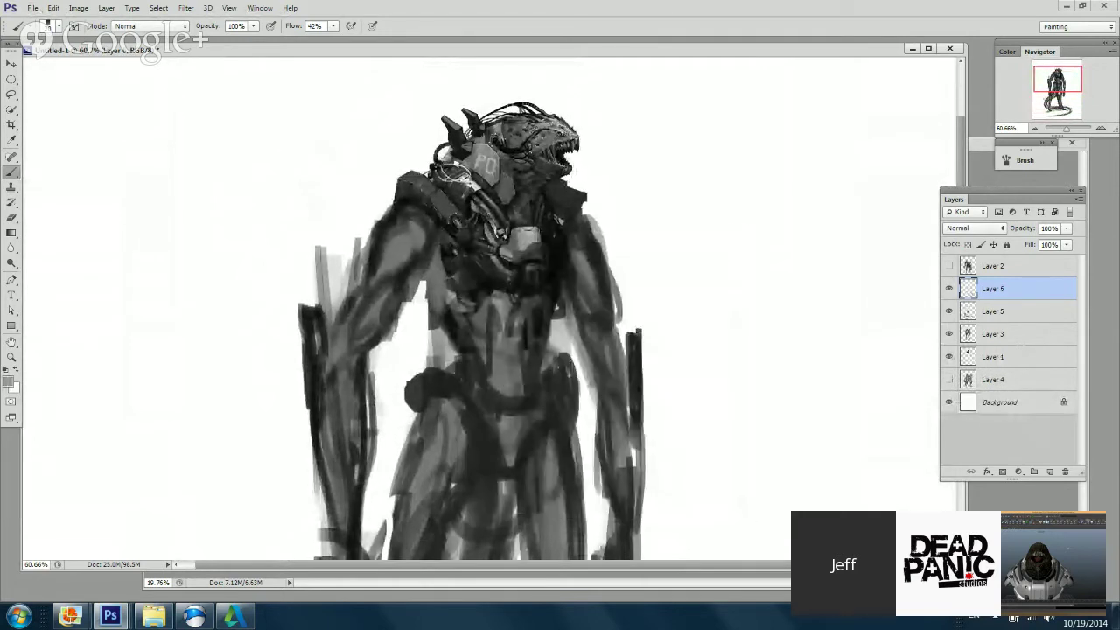
# Step: Paint the left-hand shoulder and upper arm with greys sampled from the arm
pyautogui.moveTo(391, 244)
pyautogui.mouseDown()
pyautogui.moveTo(381, 244)
pyautogui.moveTo(404, 227)
pyautogui.moveTo(403, 260)
pyautogui.moveTo(400, 233)
pyautogui.moveTo(376, 251)
pyautogui.mouseUp()
pyautogui.rightClick(449, 231)
pyautogui.click(408, 231)
pyautogui.keyDown('alt'); pyautogui.click(399, 263); pyautogui.keyUp('alt')
pyautogui.keyDown('alt'); pyautogui.click(400, 233); pyautogui.keyUp('alt')
pyautogui.rightClick(448, 213)
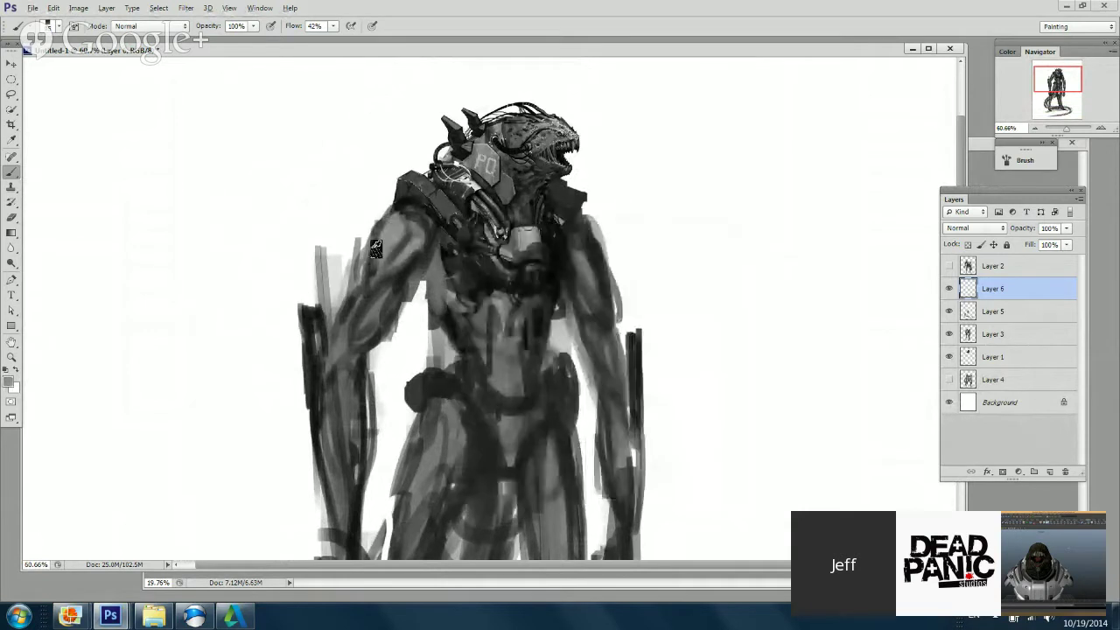
# Step: Blend the top of the left-hand shoulder under the collar armour with sampled dark and mid greys
pyautogui.keyDown('alt'); pyautogui.click(408, 206); pyautogui.keyUp('alt')
pyautogui.moveTo(394, 212)
pyautogui.mouseDown()
pyautogui.moveTo(378, 254)
pyautogui.moveTo(405, 215)
pyautogui.mouseUp()
pyautogui.keyDown('alt'); pyautogui.click(384, 235); pyautogui.keyUp('alt')
pyautogui.keyDown('alt'); pyautogui.click(397, 240); pyautogui.keyUp('alt')
pyautogui.keyDown('alt'); pyautogui.click(420, 211); pyautogui.keyUp('alt')
pyautogui.keyDown('alt'); pyautogui.click(410, 207); pyautogui.keyUp('alt')
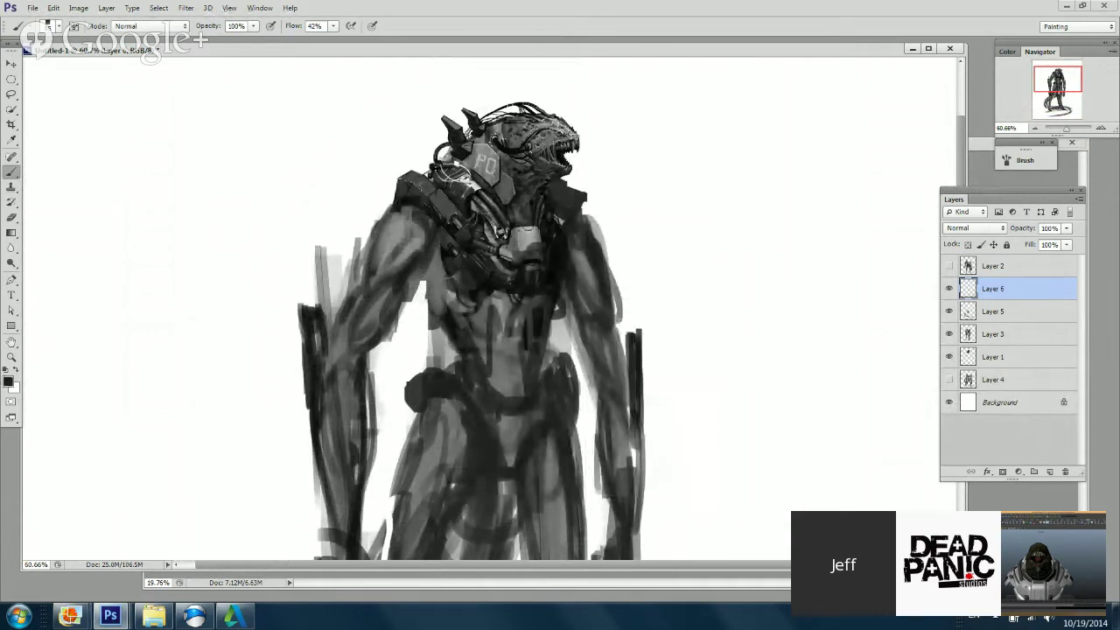
# Step: Rework the outer edge of the left-hand shoulder and upper arm with sampled grey strokes
pyautogui.keyDown('alt'); pyautogui.click(413, 214); pyautogui.keyUp('alt')
pyautogui.keyDown('alt'); pyautogui.click(404, 224); pyautogui.keyUp('alt')
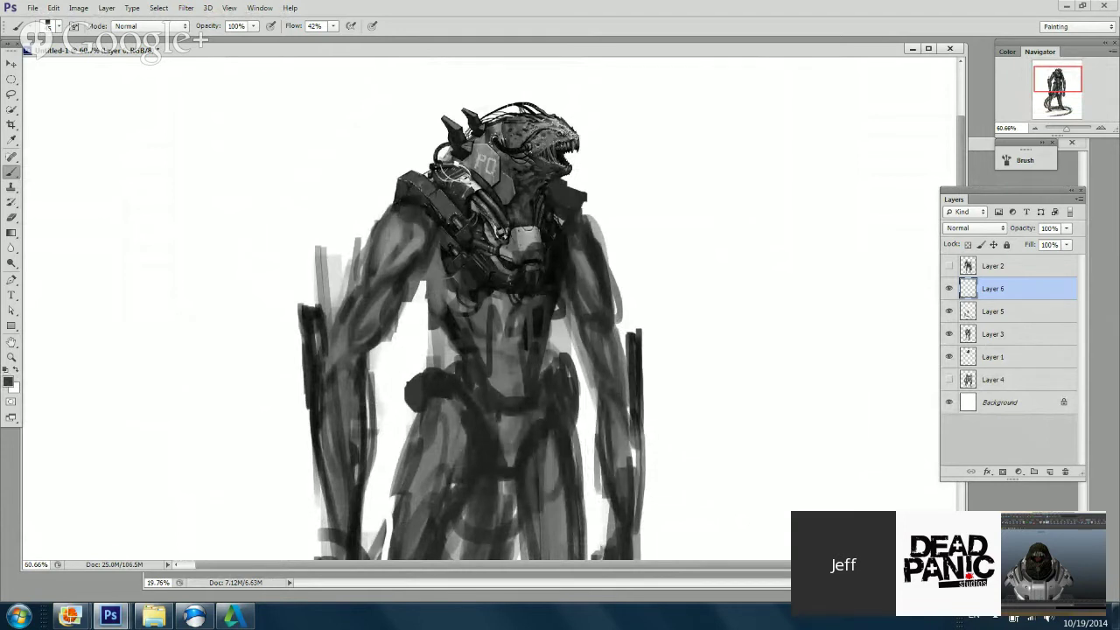
pyautogui.moveTo(398, 215); pyautogui.dragTo(386, 243)
pyautogui.moveTo(381, 281); pyautogui.dragTo(389, 226)
# Step: Smooth the left-hand shoulder's tones with a 45 px brush and greys sampled from it
pyautogui.rightClick(450, 217)
pyautogui.click(479, 254)
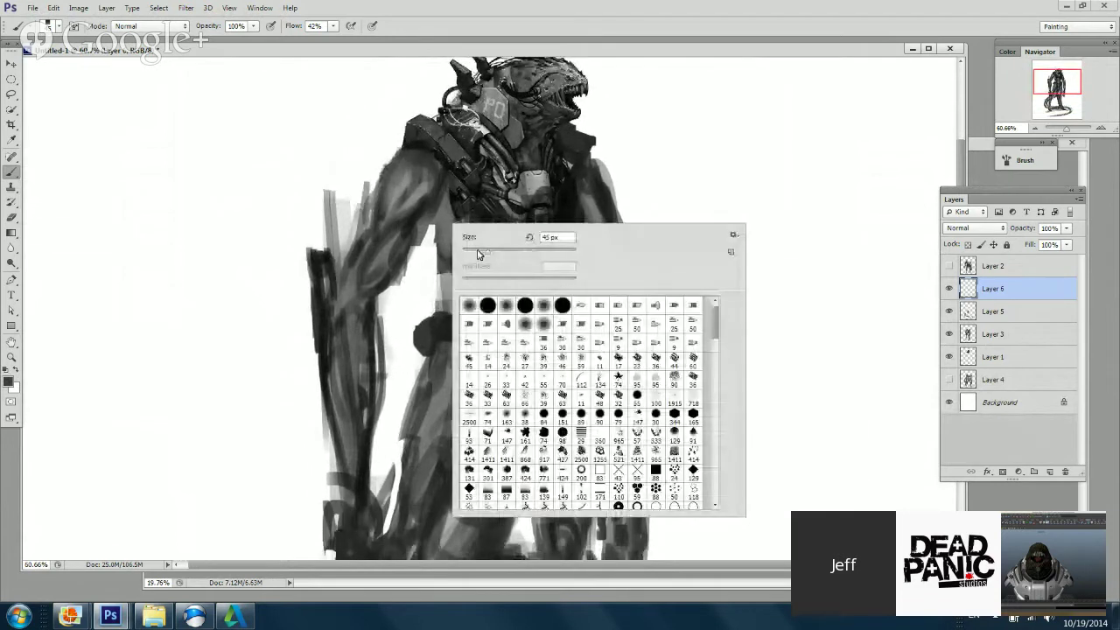
pyautogui.keyDown('alt'); pyautogui.click(409, 183); pyautogui.keyUp('alt')
pyautogui.moveTo(411, 183)
pyautogui.mouseDown()
pyautogui.moveTo(398, 197)
pyautogui.moveTo(388, 188)
pyautogui.mouseUp()
pyautogui.keyDown('alt'); pyautogui.click(408, 168); pyautogui.keyUp('alt')
pyautogui.keyDown('alt'); pyautogui.click(399, 183); pyautogui.keyUp('alt')
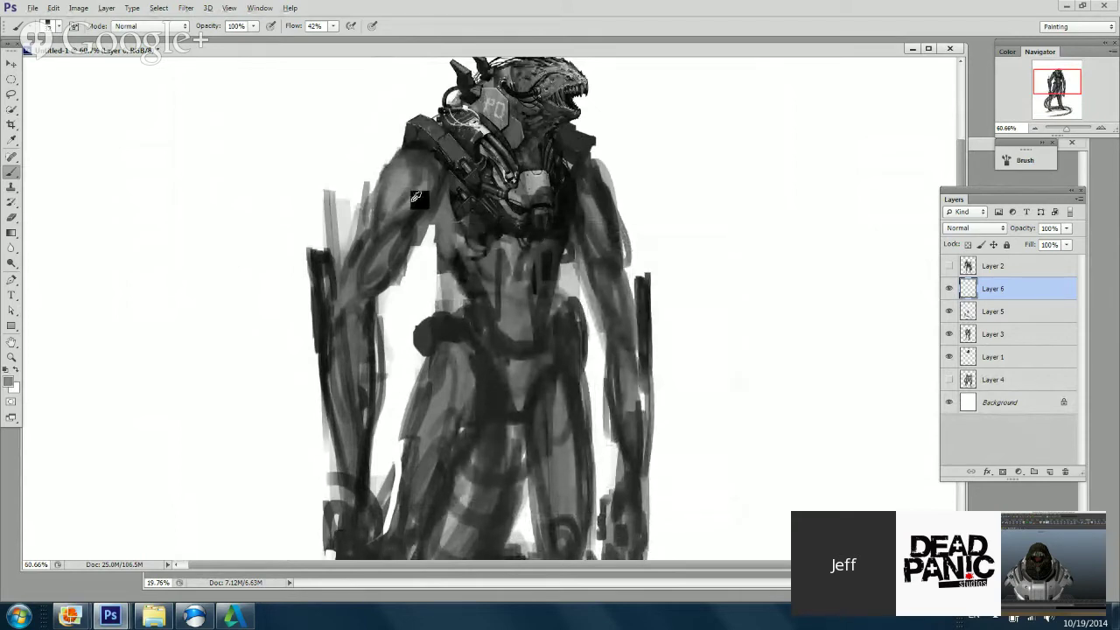
# Step: Brighten the centre of the left-hand shoulder with light grey strokes sampled from its own tones
pyautogui.keyDown('ctrl'); pyautogui.moveTo(525, 367); pyautogui.dragTo(484, 368); pyautogui.keyUp('ctrl')
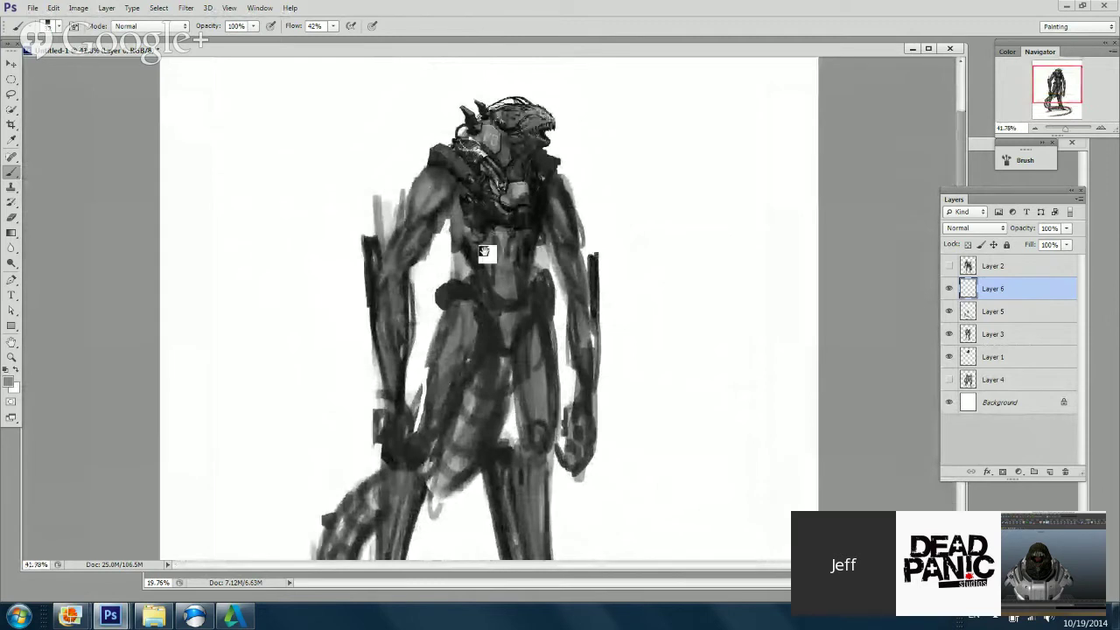
pyautogui.keyDown('alt'); pyautogui.scroll(2, 484, 252); pyautogui.keyUp('alt')
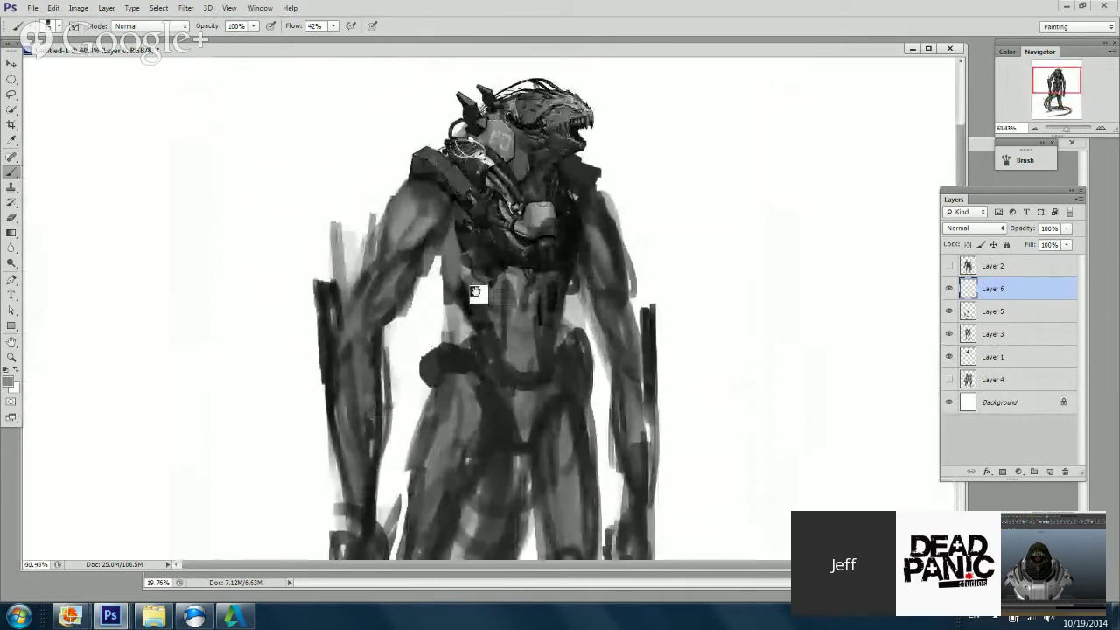
pyautogui.moveTo(475, 291); pyautogui.dragTo(475, 273)
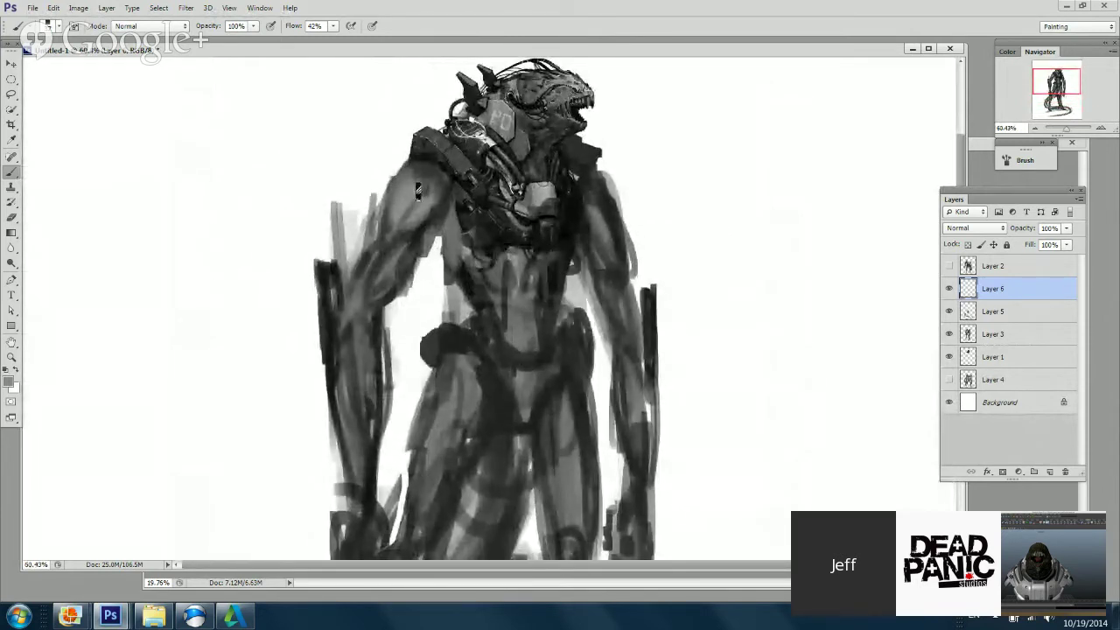
pyautogui.moveTo(418, 193)
pyautogui.mouseDown()
pyautogui.moveTo(412, 230)
pyautogui.moveTo(430, 242)
pyautogui.moveTo(411, 230)
pyautogui.mouseUp()
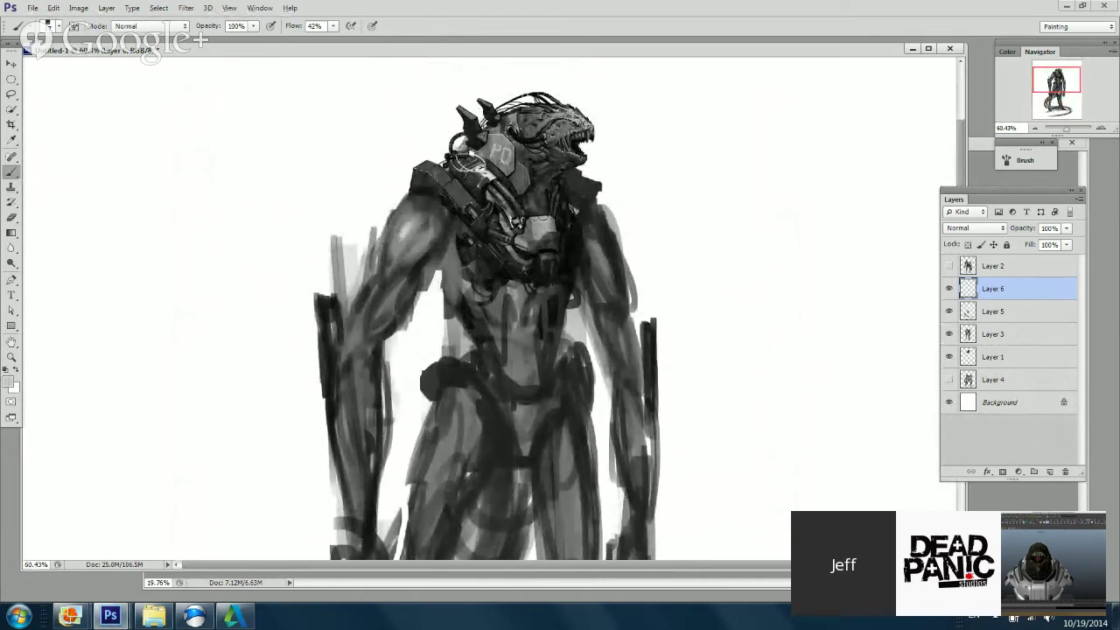
pyautogui.keyDown('alt'); pyautogui.click(415, 229); pyautogui.keyUp('alt')
pyautogui.rightClick(435, 229)
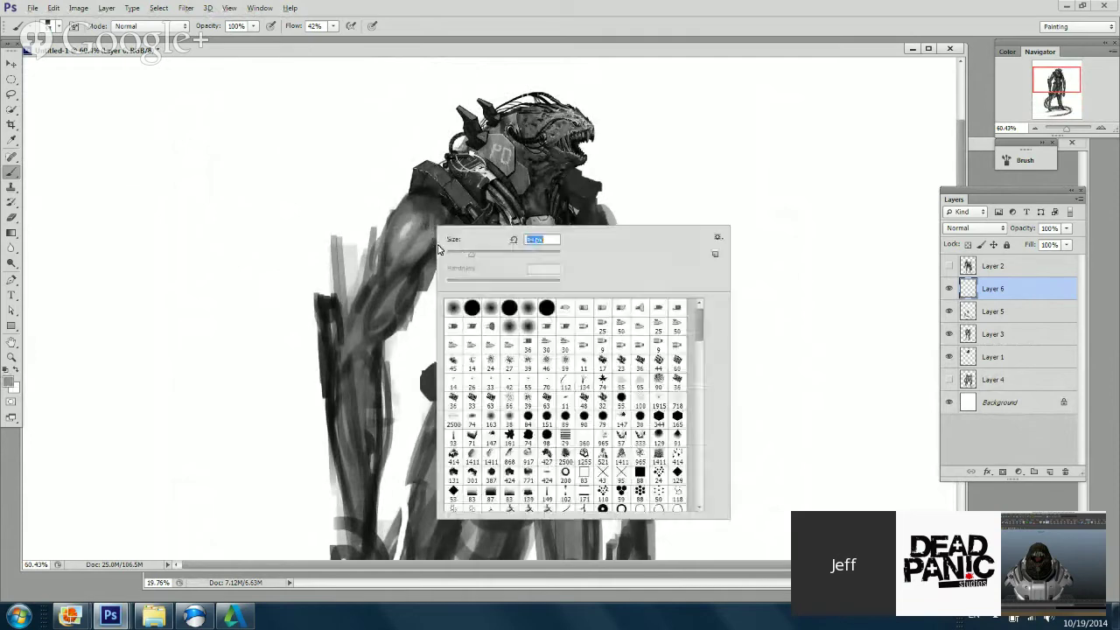
pyautogui.keyDown('alt'); pyautogui.click(411, 228); pyautogui.keyUp('alt')
pyautogui.moveTo(409, 219); pyautogui.dragTo(399, 250)
# Step: Model the left-hand upper arm down to the elbow with mid greys sampled from the arm
pyautogui.scroll(-1, 396, 252)
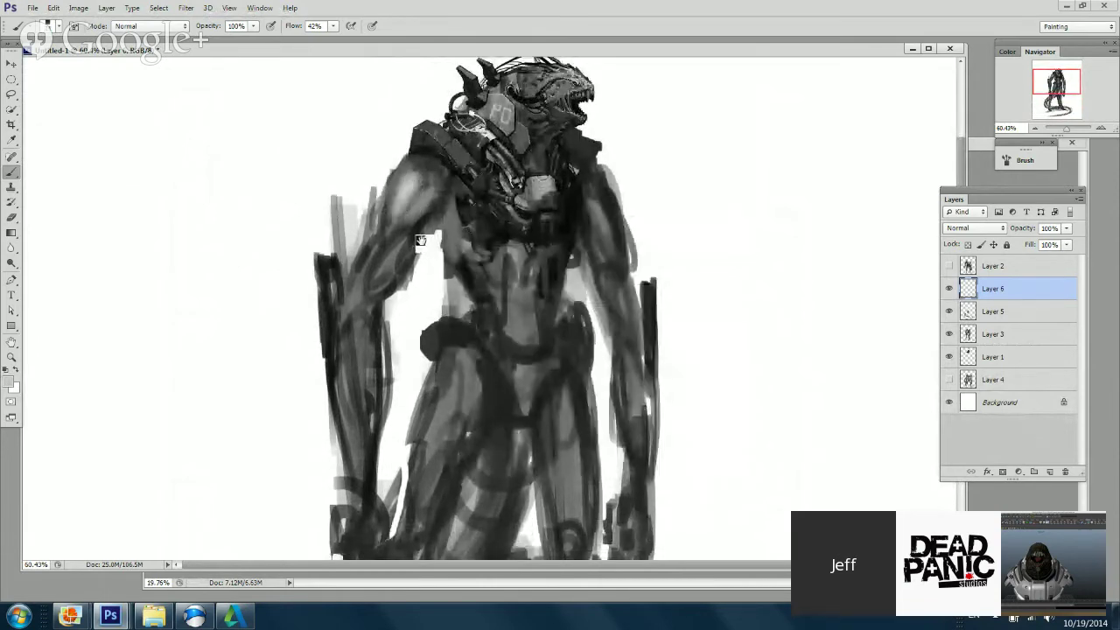
pyautogui.scroll(-1, 408, 191)
pyautogui.keyDown('alt'); pyautogui.click(394, 252); pyautogui.keyUp('alt')
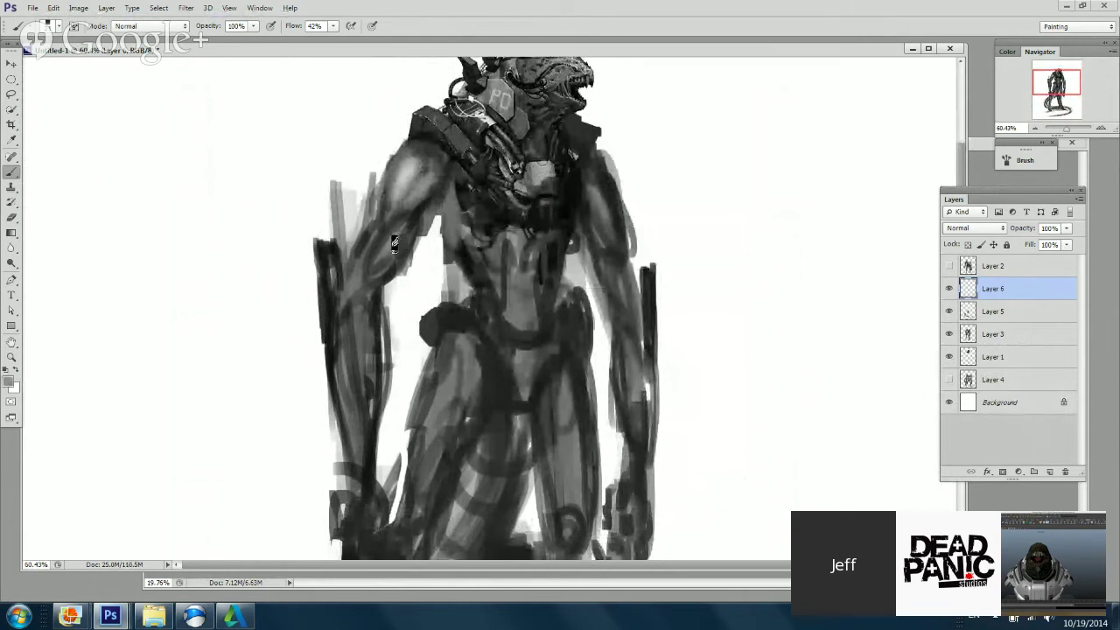
pyautogui.moveTo(381, 267)
pyautogui.mouseDown()
pyautogui.moveTo(406, 229)
pyautogui.moveTo(390, 209)
pyautogui.mouseUp()
pyautogui.moveTo(472, 236); pyautogui.dragTo(466, 197)
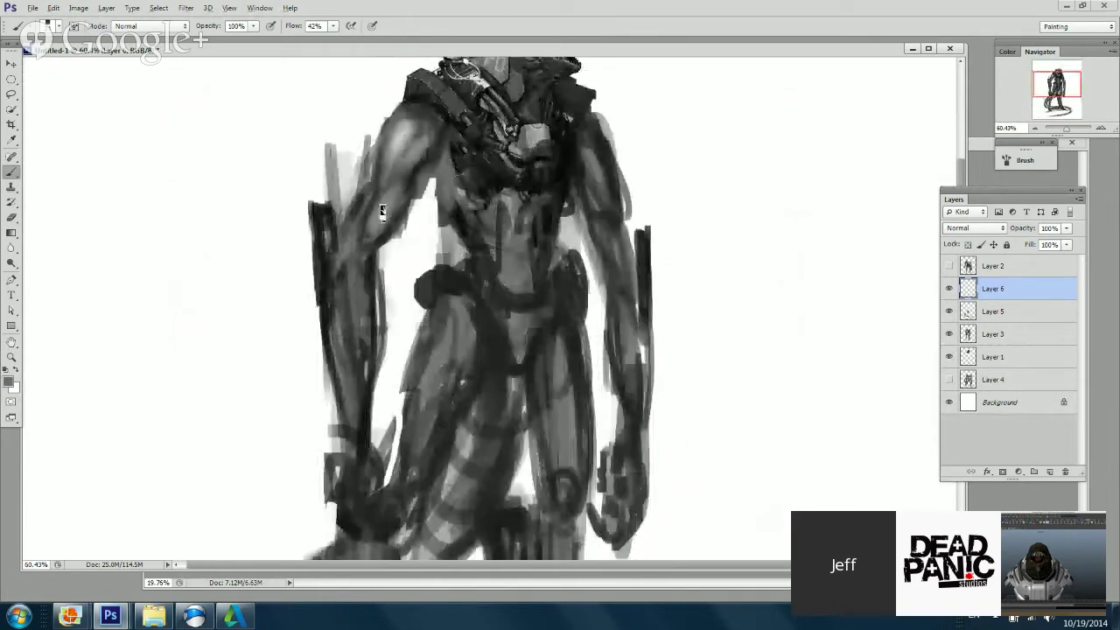
pyautogui.keyDown('alt'); pyautogui.click(398, 207); pyautogui.keyUp('alt')
pyautogui.scroll(6, 425, 237)
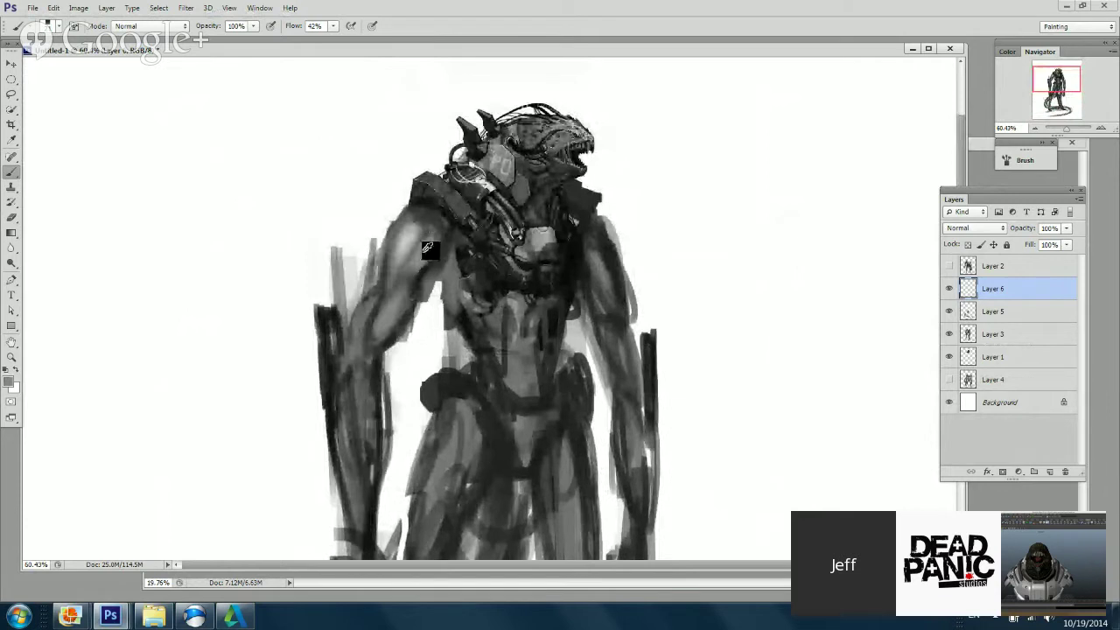
# Step: Refine the left-hand shoulder highlight with a 21 px brush and greys sampled around it
pyautogui.scroll(-2, 479, 298)
pyautogui.rightClick(502, 228)
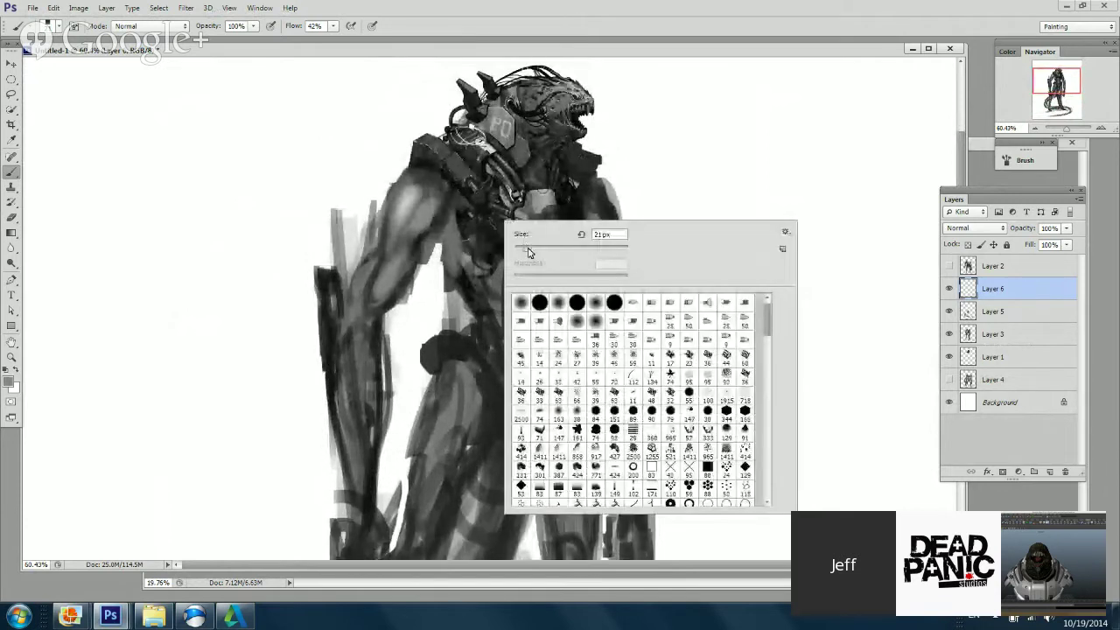
pyautogui.click(411, 205)
pyautogui.keyDown('alt'); pyautogui.click(407, 208); pyautogui.keyUp('alt')
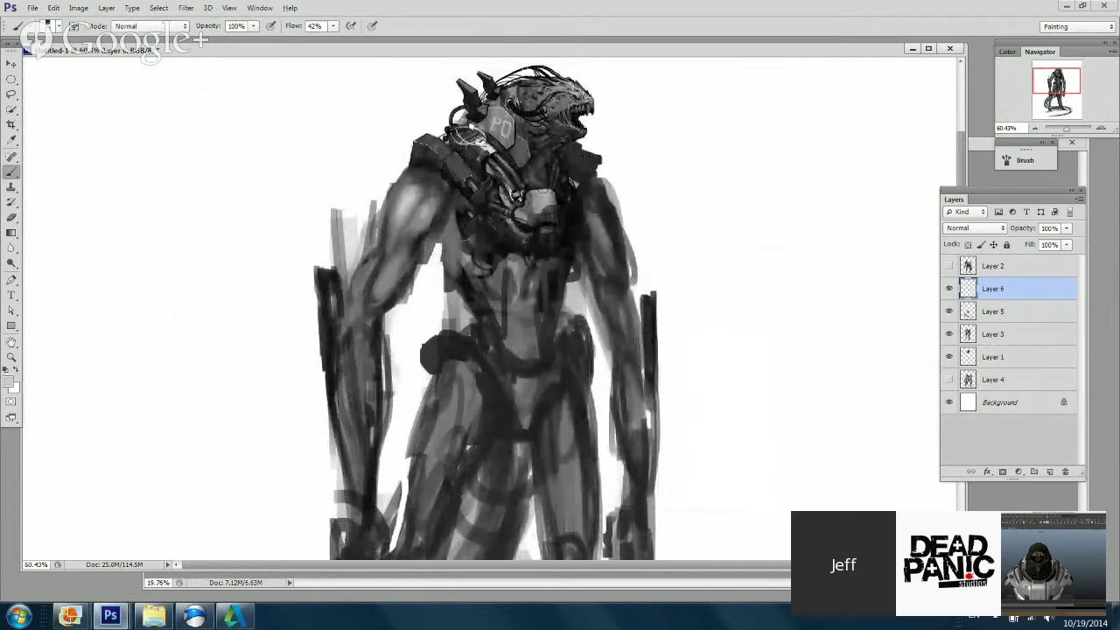
pyautogui.keyDown('alt'); pyautogui.click(423, 222); pyautogui.keyUp('alt')
pyautogui.scroll(-1, 480, 280)
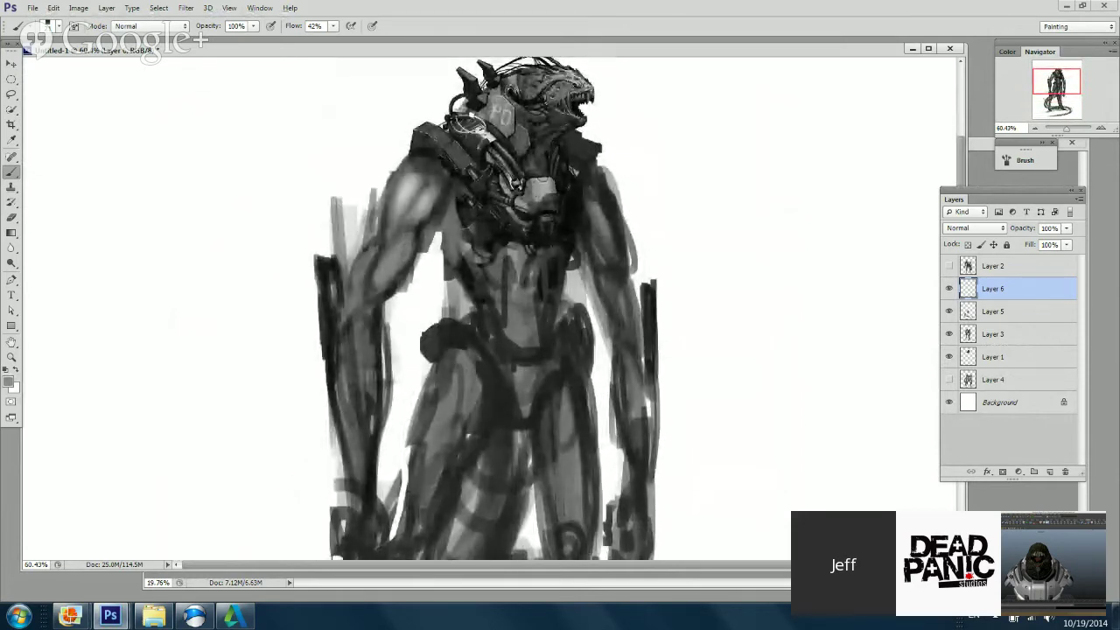
# Step: Clean up the inner contour of the left-hand arm near the elbow with sampled background white, and touch up the elbow in dark grey
pyautogui.keyDown('alt'); pyautogui.click(418, 290); pyautogui.keyUp('alt')
pyautogui.moveTo(414, 268); pyautogui.dragTo(397, 294)
pyautogui.scroll(-1, 394, 280)
pyautogui.press('x')
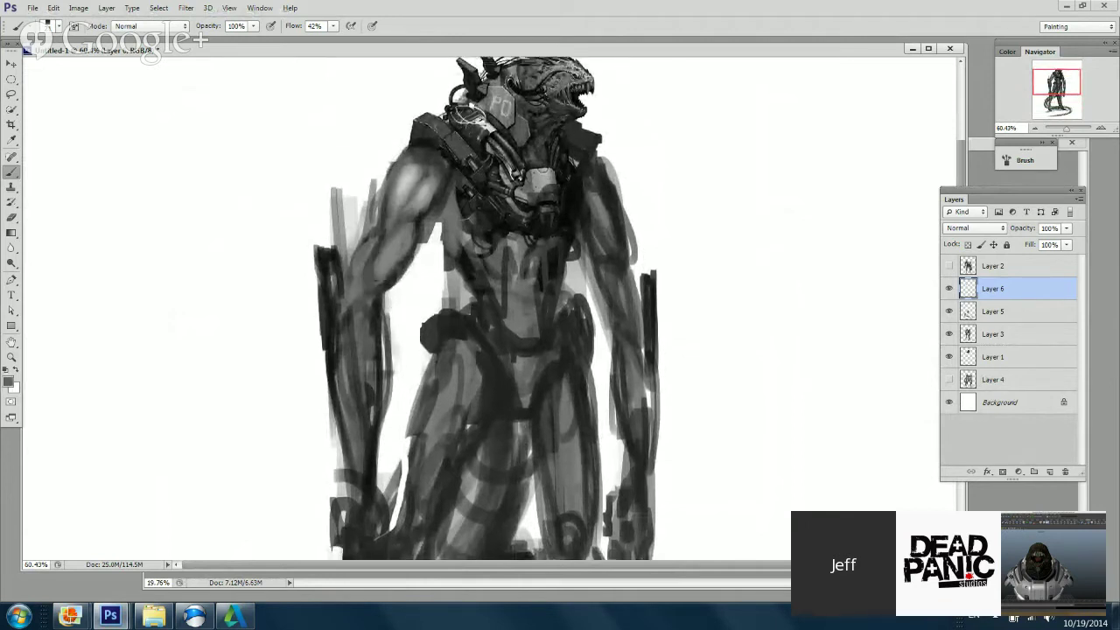
pyautogui.moveTo(369, 287); pyautogui.dragTo(368, 255)
# Step: Deepen the edges of the left-hand forearm and the hand with near-black strokes sampled from the armour
pyautogui.keyDown('alt'); pyautogui.click(481, 236); pyautogui.keyUp('alt')
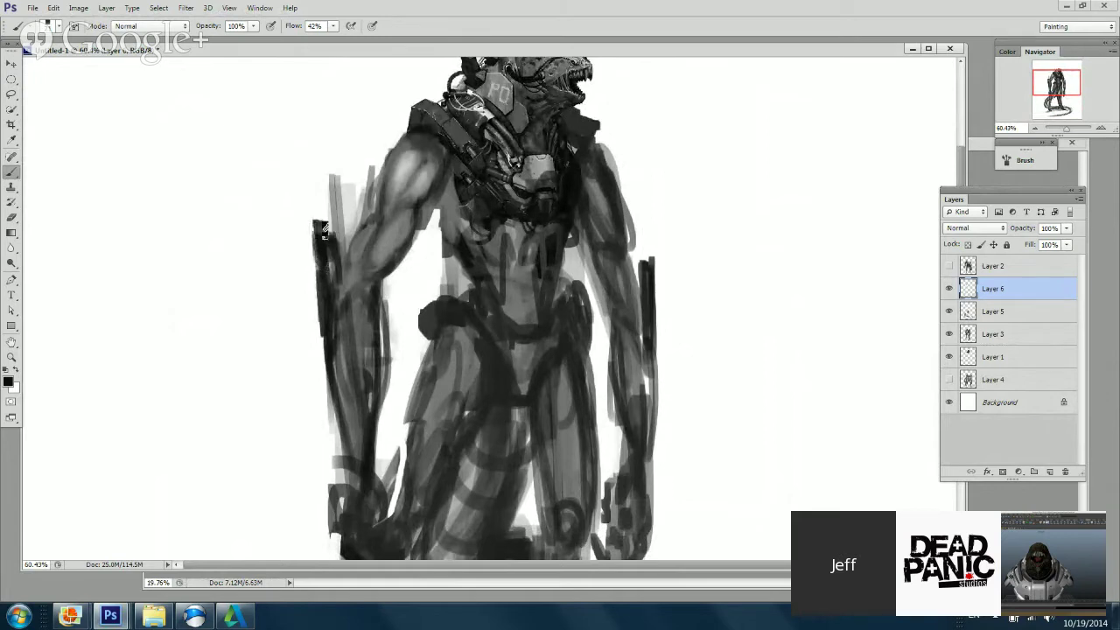
pyautogui.moveTo(350, 300); pyautogui.dragTo(334, 199)
pyautogui.moveTo(304, 253); pyautogui.dragTo(318, 363)
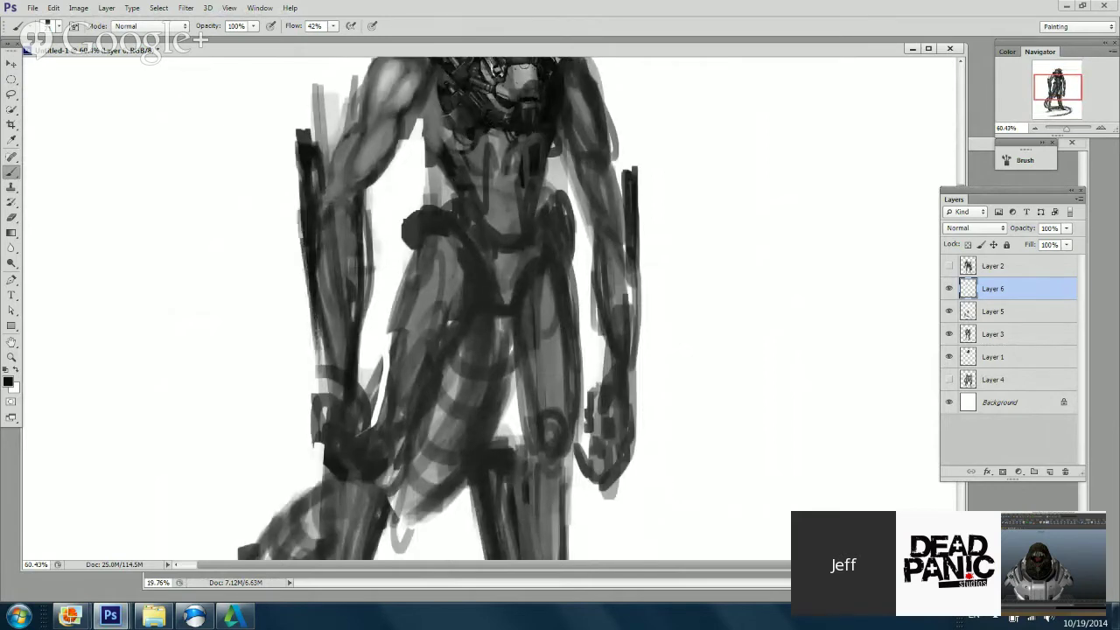
pyautogui.moveTo(357, 213)
pyautogui.mouseDown()
pyautogui.moveTo(361, 329)
pyautogui.moveTo(362, 255)
pyautogui.mouseUp()
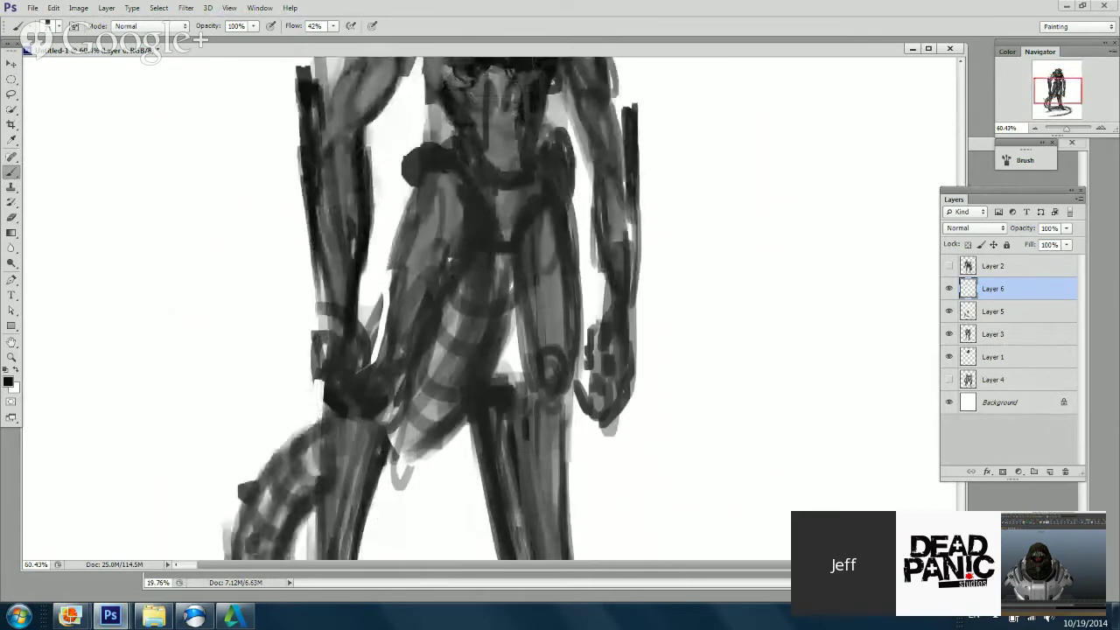
pyautogui.moveTo(358, 322)
pyautogui.mouseDown()
pyautogui.moveTo(358, 352)
pyautogui.moveTo(380, 333)
pyautogui.moveTo(387, 374)
pyautogui.mouseUp()
# Step: Choose a soft round brush, set its opacity jitter control to Pen Pressure, adjust its size and make white the painting colour
pyautogui.rightClick(463, 239)
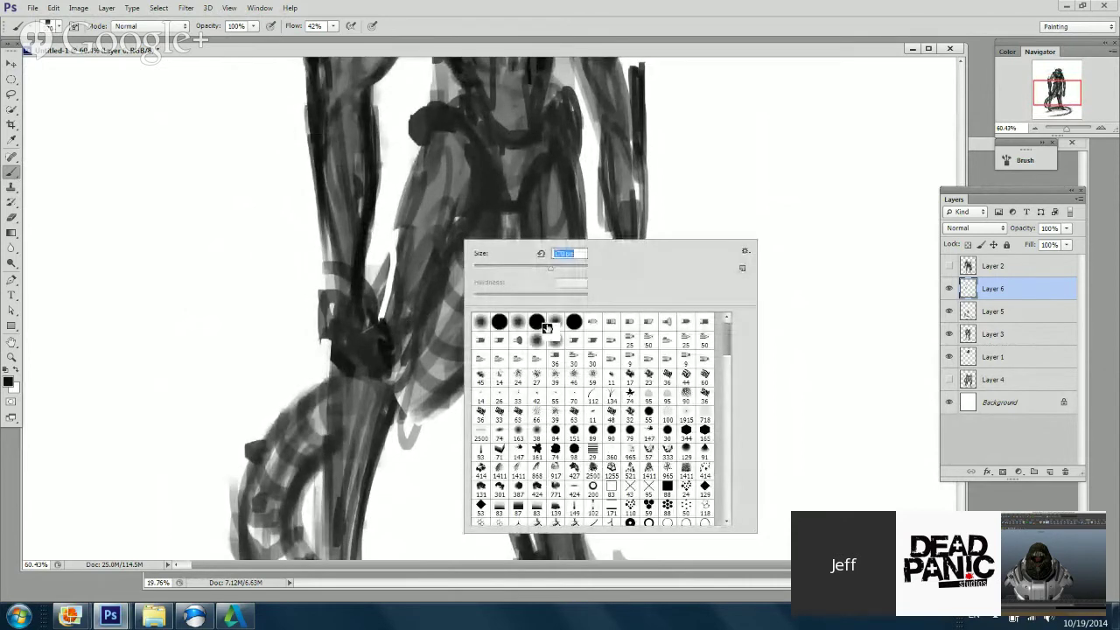
pyautogui.click(555, 322)
pyautogui.click(1021, 160)
pyautogui.click(1021, 160)
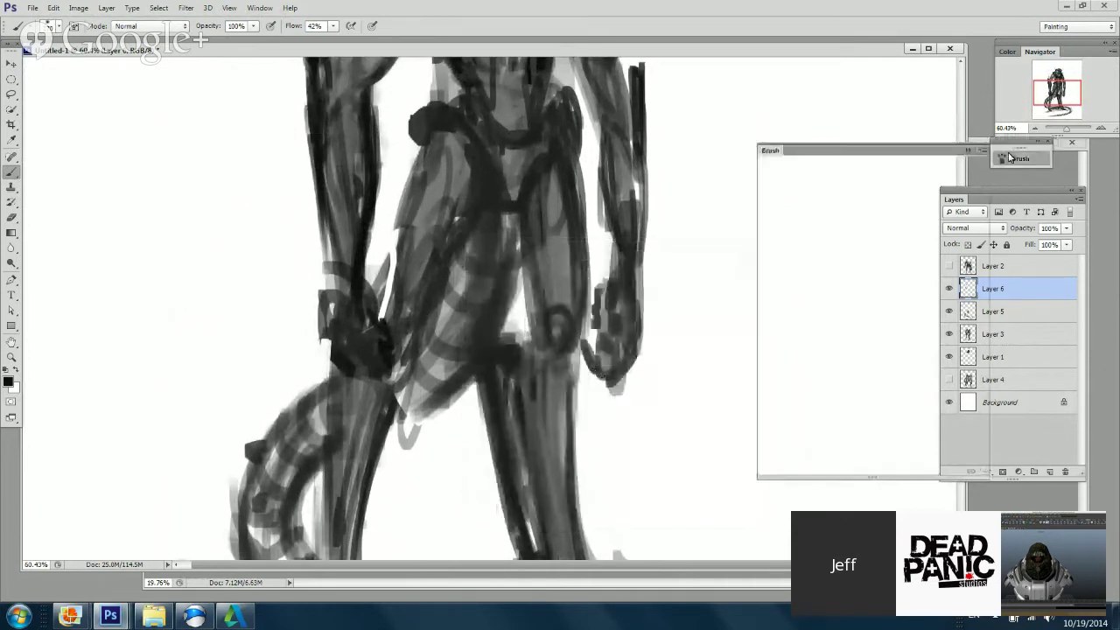
pyautogui.click(790, 256)
pyautogui.click(933, 191)
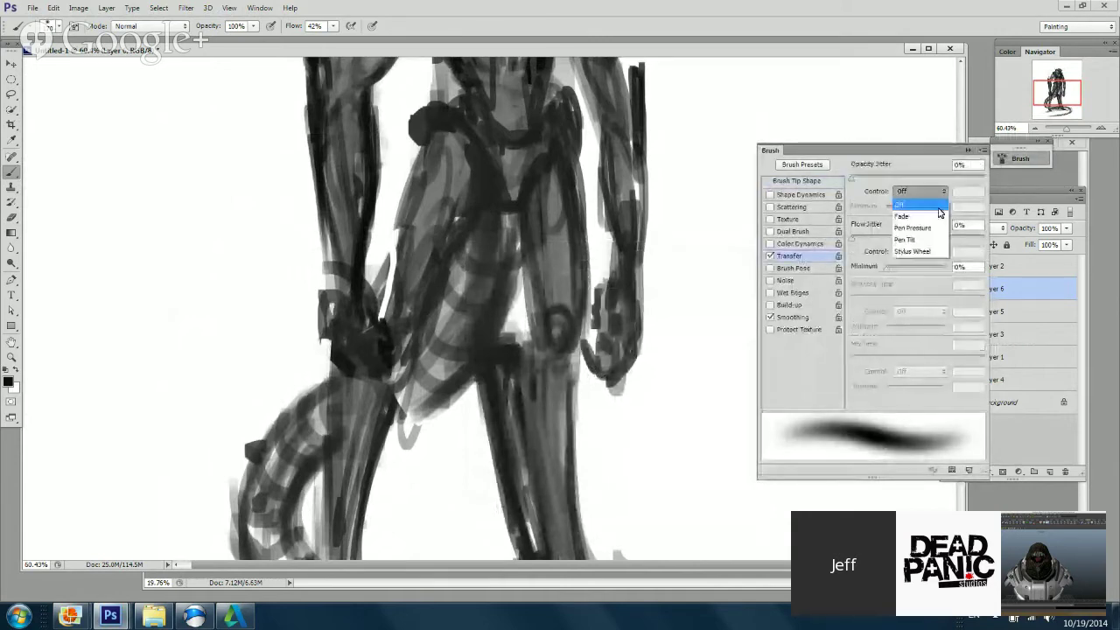
pyautogui.click(912, 228)
pyautogui.rightClick(574, 187)
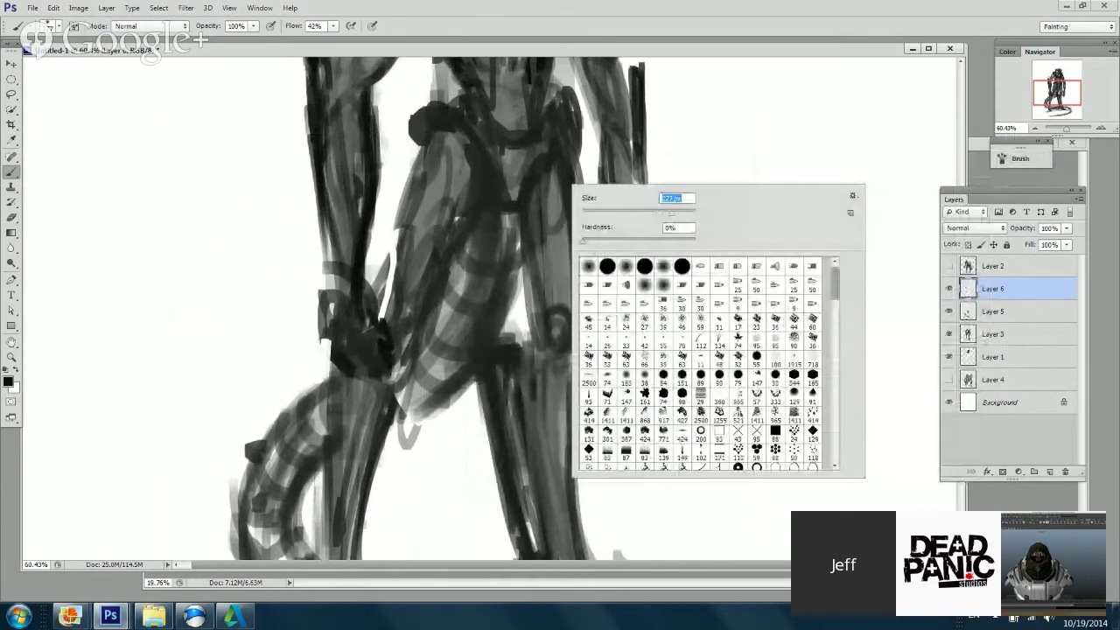
pyautogui.press('Return')
pyautogui.press('x')
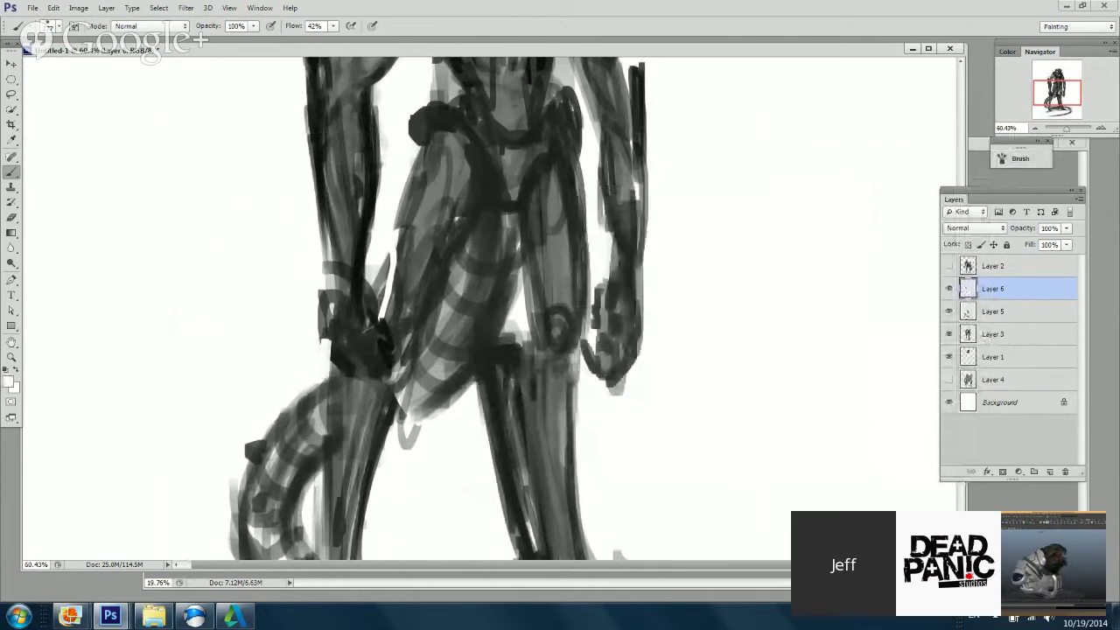
# Step: Glaze soft white over the left-hand forearm, the thigh and the upper tail to lighten their tones
pyautogui.moveTo(398, 289); pyautogui.dragTo(404, 398)
pyautogui.moveTo(335, 391); pyautogui.dragTo(328, 304)
pyautogui.scroll(3, 574, 490)
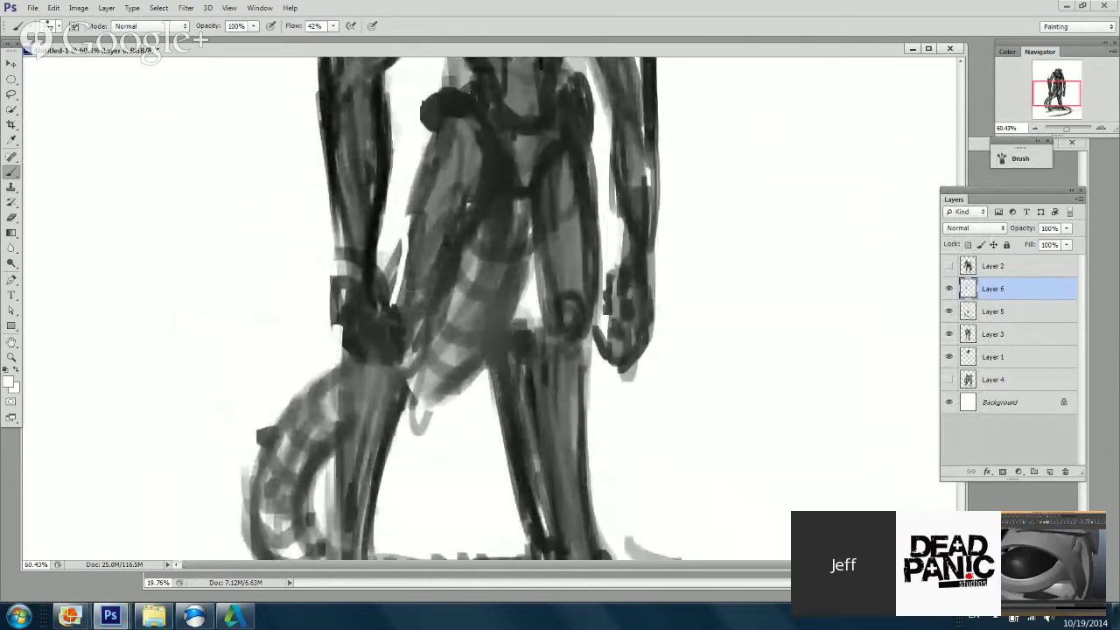
pyautogui.scroll(1, 574, 490)
pyautogui.scroll(-2, 574, 490)
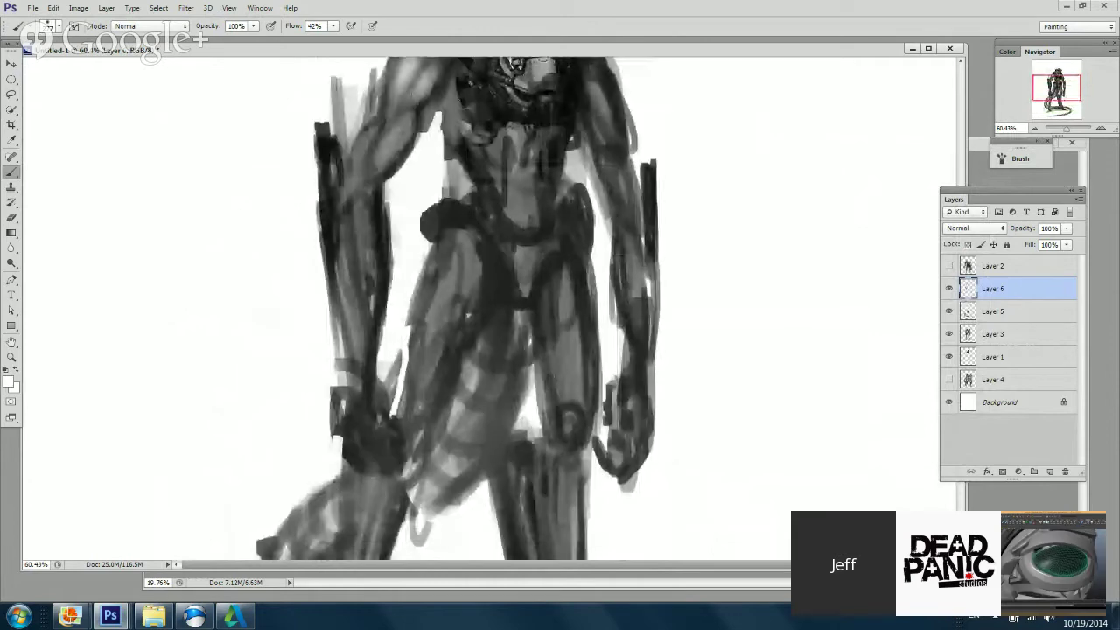
pyautogui.scroll(1, 388, 350)
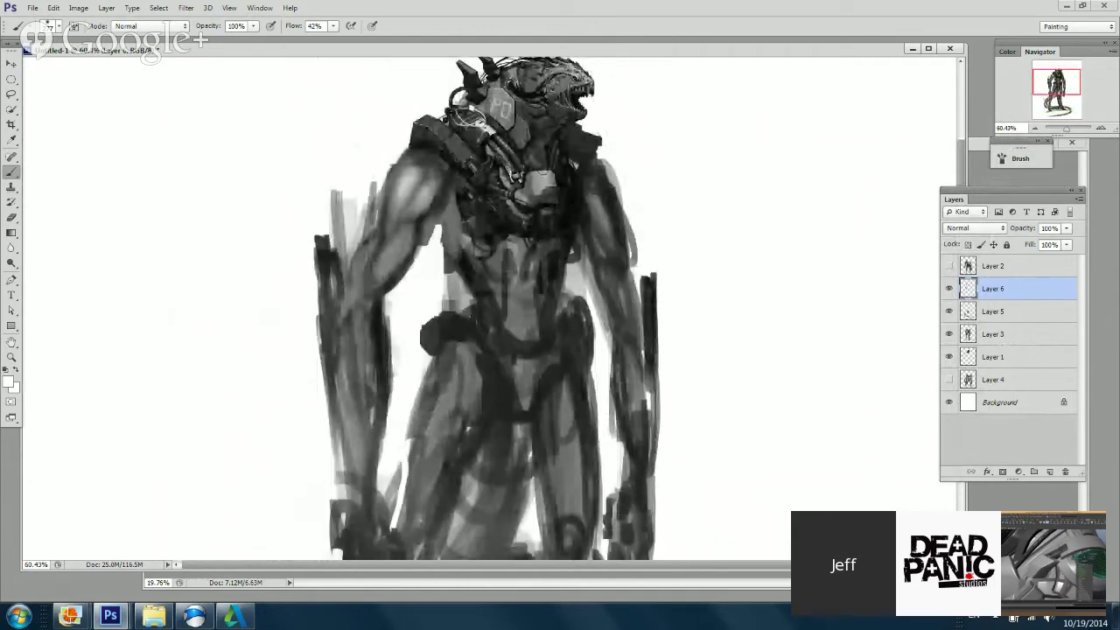
pyautogui.scroll(-2, 388, 350)
pyautogui.moveTo(464, 326); pyautogui.dragTo(429, 357)
pyautogui.scroll(-1, 508, 306)
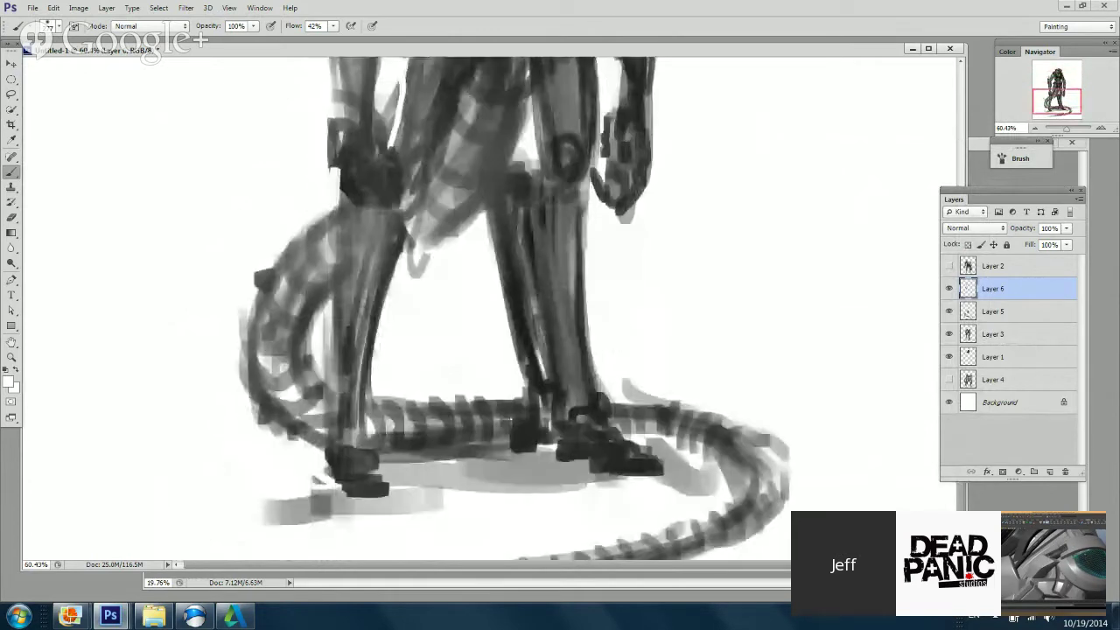
pyautogui.scroll(2, 512, 328)
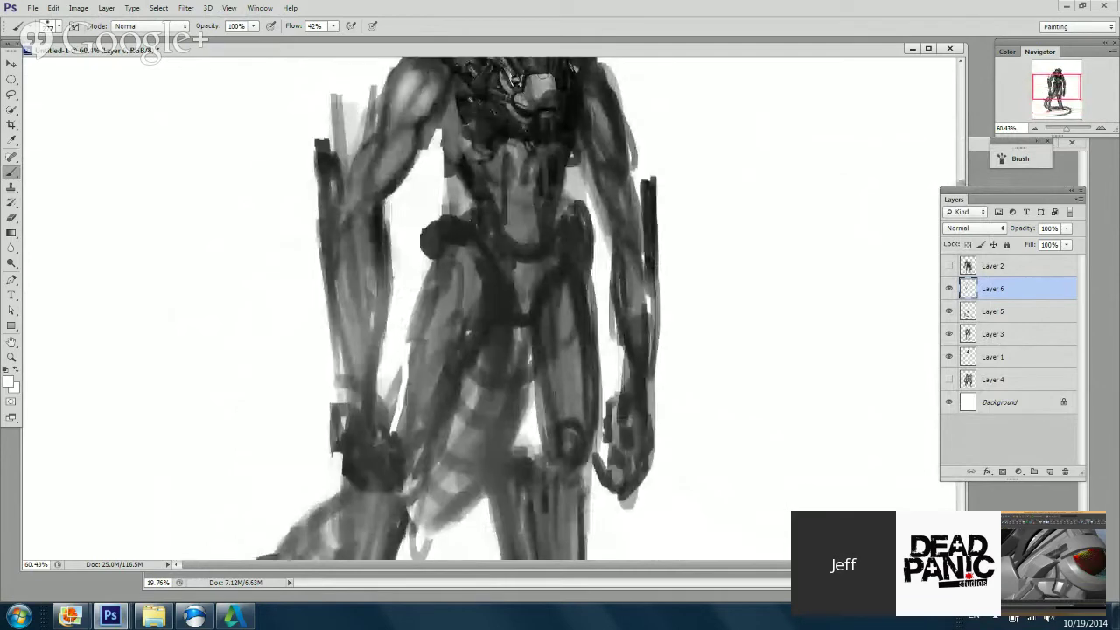
# Step: Reduce the soft brush to 34 px and paint white highlights along the lower left-hand forearm
pyautogui.rightClick(512, 328)
pyautogui.press('Return')
pyautogui.hotkey('ctrl', '-')
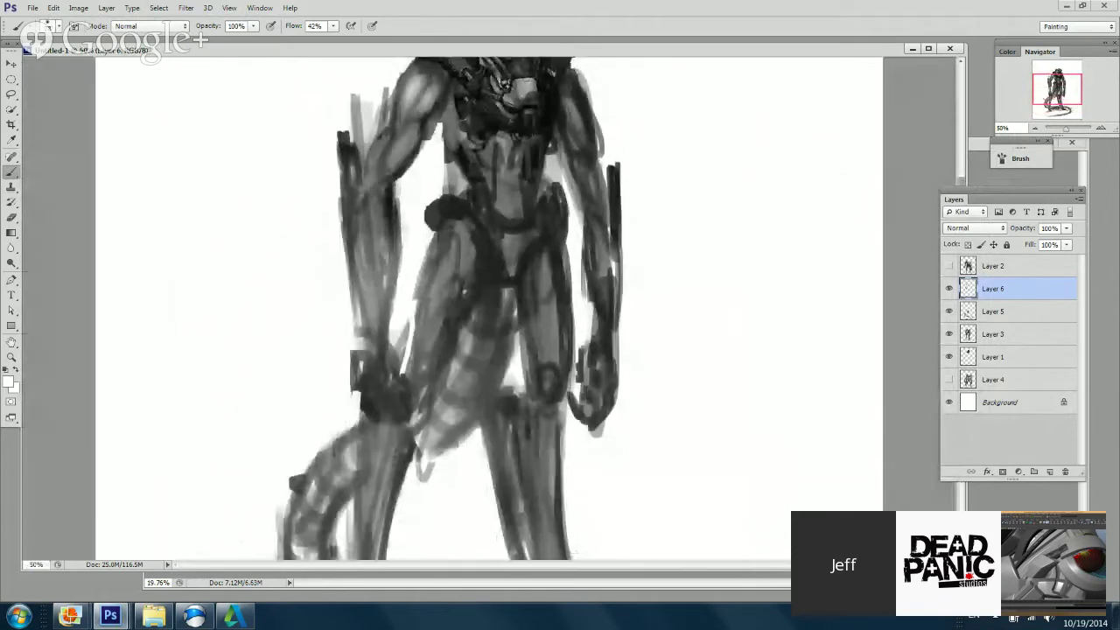
pyautogui.keyDown('alt'); pyautogui.scroll(1, 490, 266); pyautogui.keyUp('alt')
pyautogui.rightClick(475, 250)
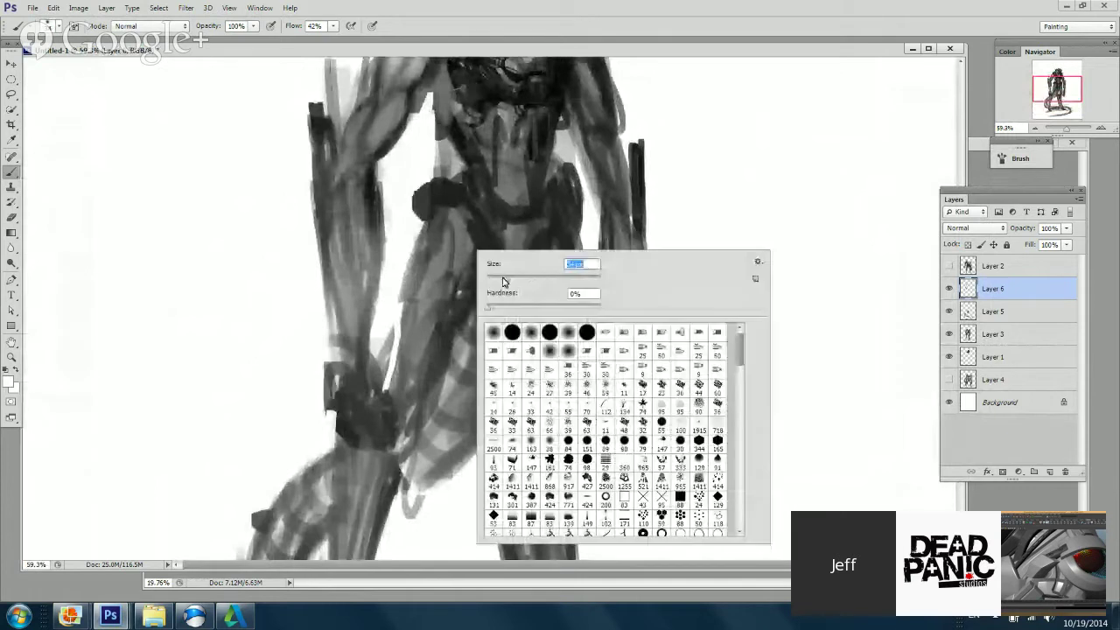
pyautogui.press('Return')
pyautogui.moveTo(373, 322); pyautogui.dragTo(383, 273)
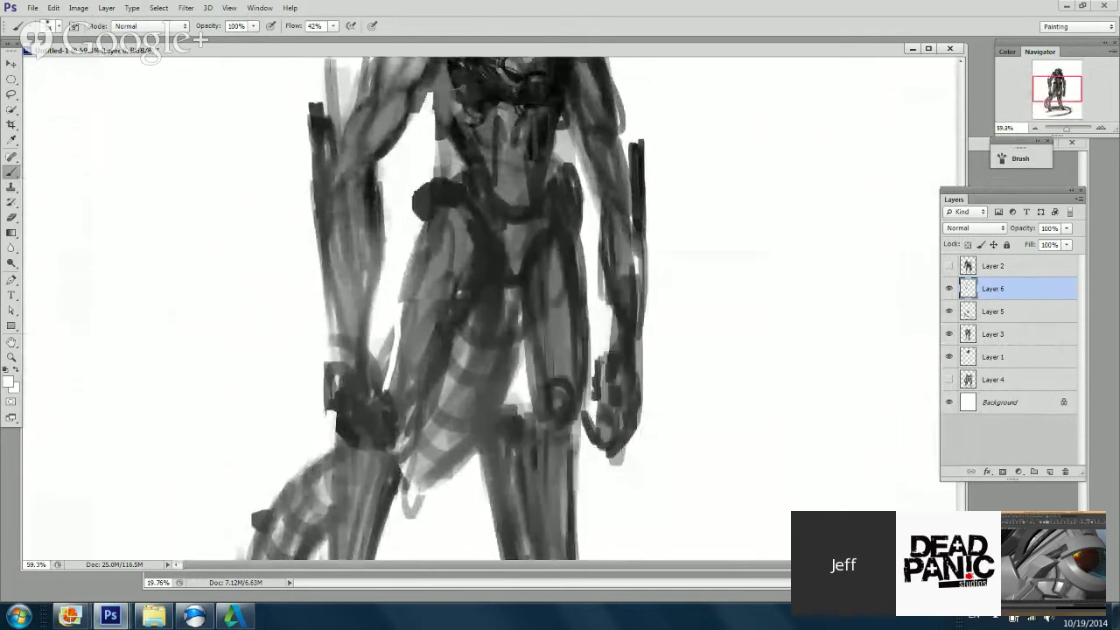
pyautogui.moveTo(372, 322)
pyautogui.mouseDown()
pyautogui.moveTo(382, 241)
pyautogui.moveTo(375, 320)
pyautogui.moveTo(443, 250)
pyautogui.moveTo(455, 198)
pyautogui.mouseUp()
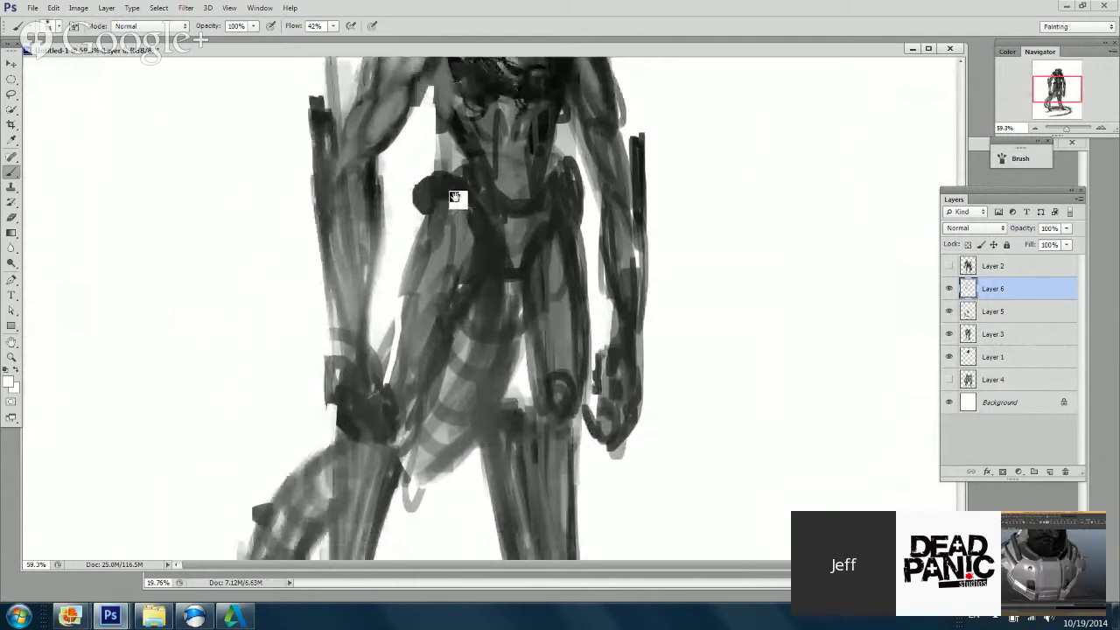
# Step: Add a new layer above the forearm painting, then choose the 175 px textured brush and reduce its size
pyautogui.hotkey('ctrl', 'alt', 'shift', 'n')
pyautogui.rightClick(566, 286)
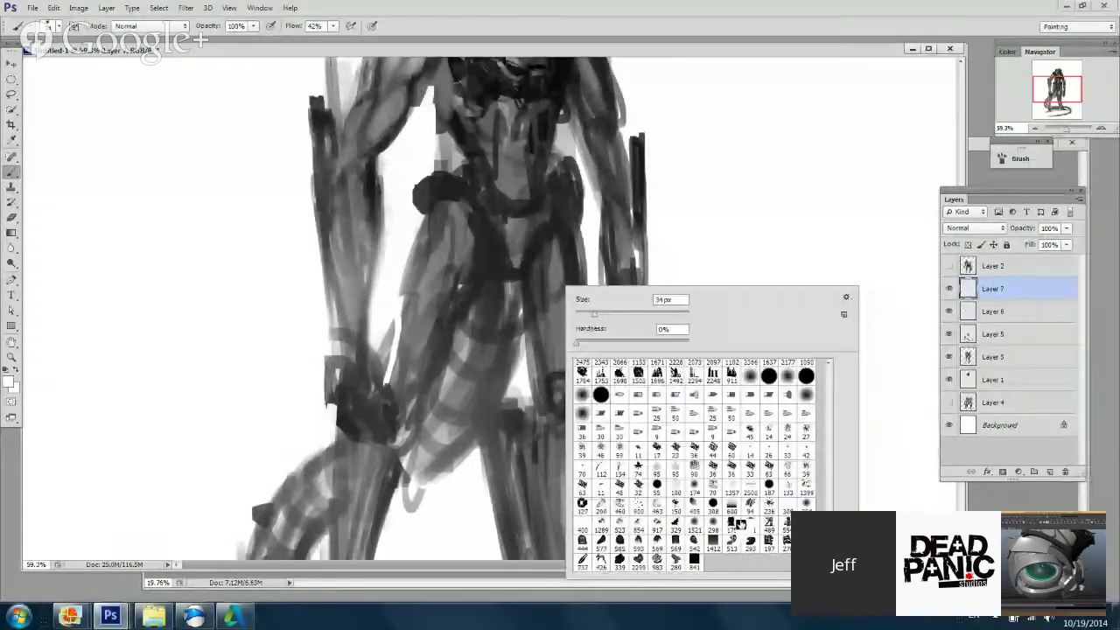
pyautogui.click(731, 525)
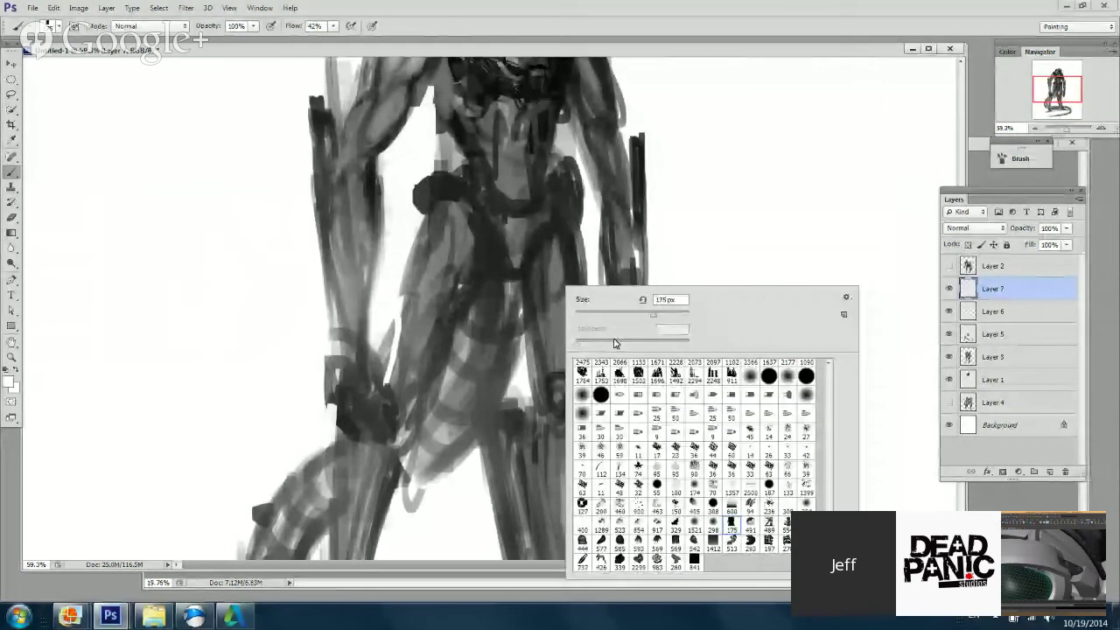
pyautogui.click(595, 315)
# Step: Sample a grey from the figure, reduce the brush size and paint a lighter plate on the back of the left-hand hand
pyautogui.keyDown('alt'); pyautogui.click(341, 366); pyautogui.keyUp('alt')
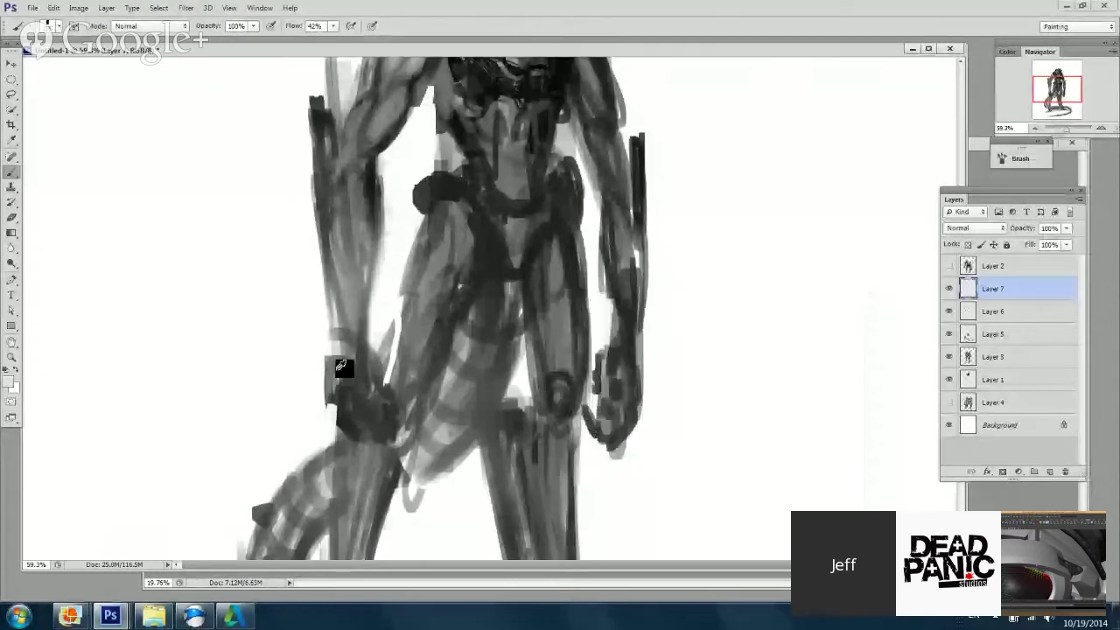
pyautogui.rightClick(496, 315)
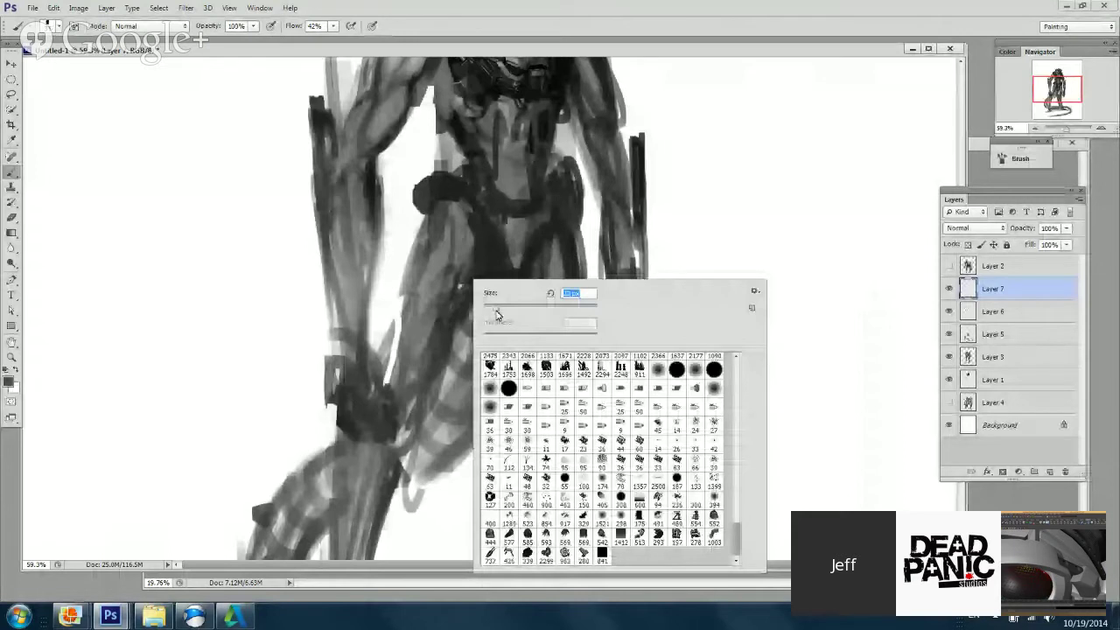
pyautogui.keyDown('alt'); pyautogui.click(370, 345); pyautogui.keyUp('alt')
pyautogui.scroll(-2, 370, 346)
pyautogui.moveTo(350, 342); pyautogui.dragTo(370, 346)
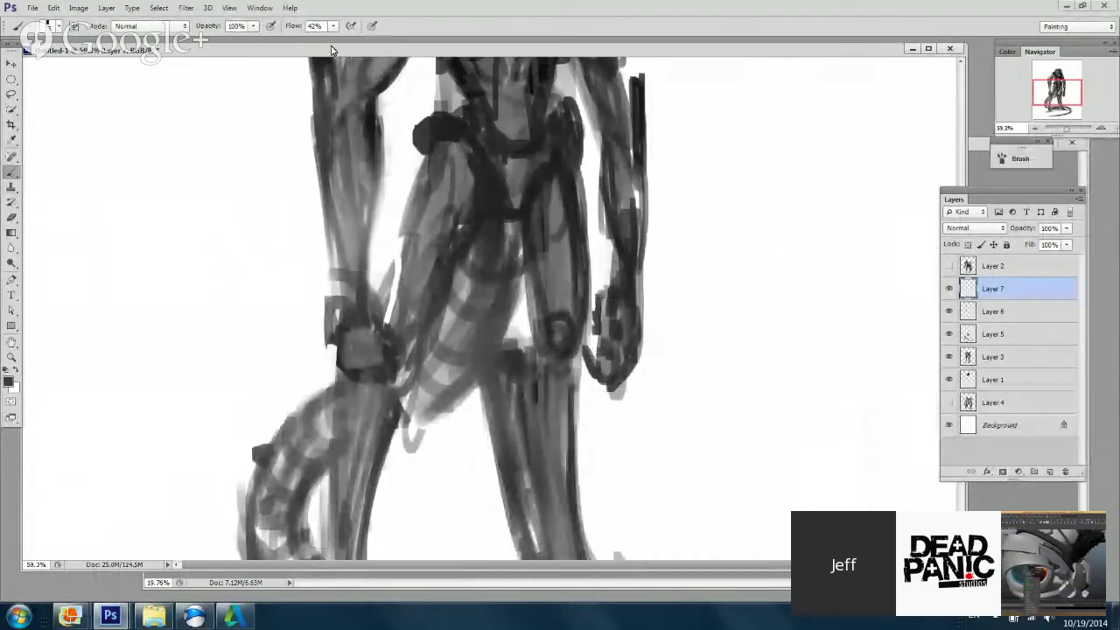
# Step: Raise the brush flow to 100%, add a new layer above the current one and adjust the brush size
pyautogui.moveTo(333, 27); pyautogui.dragTo(375, 42)
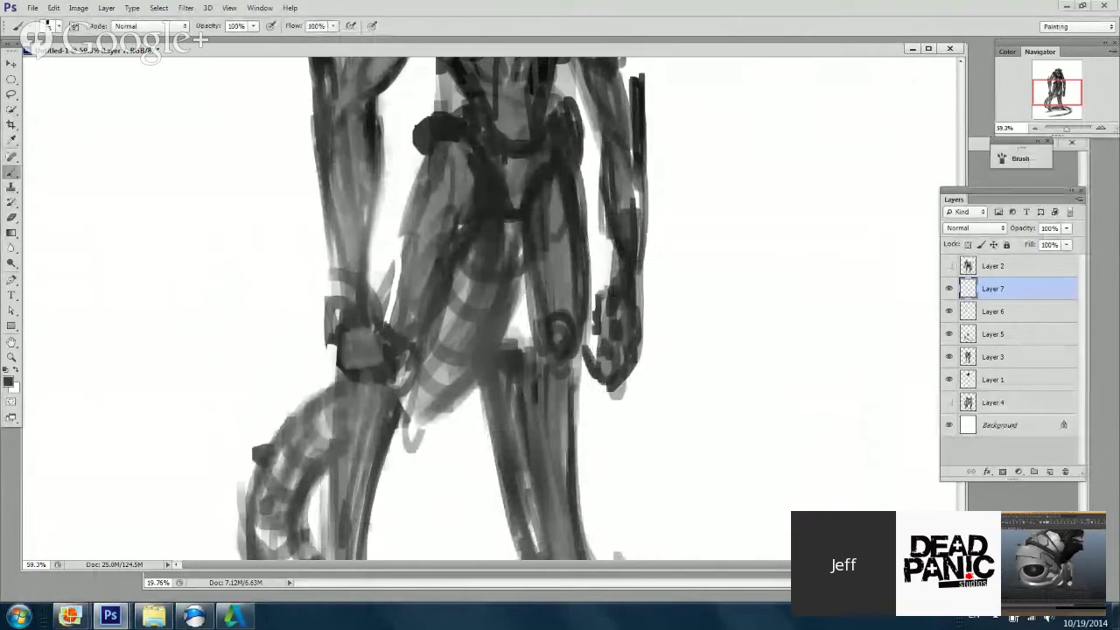
pyautogui.click(1050, 472)
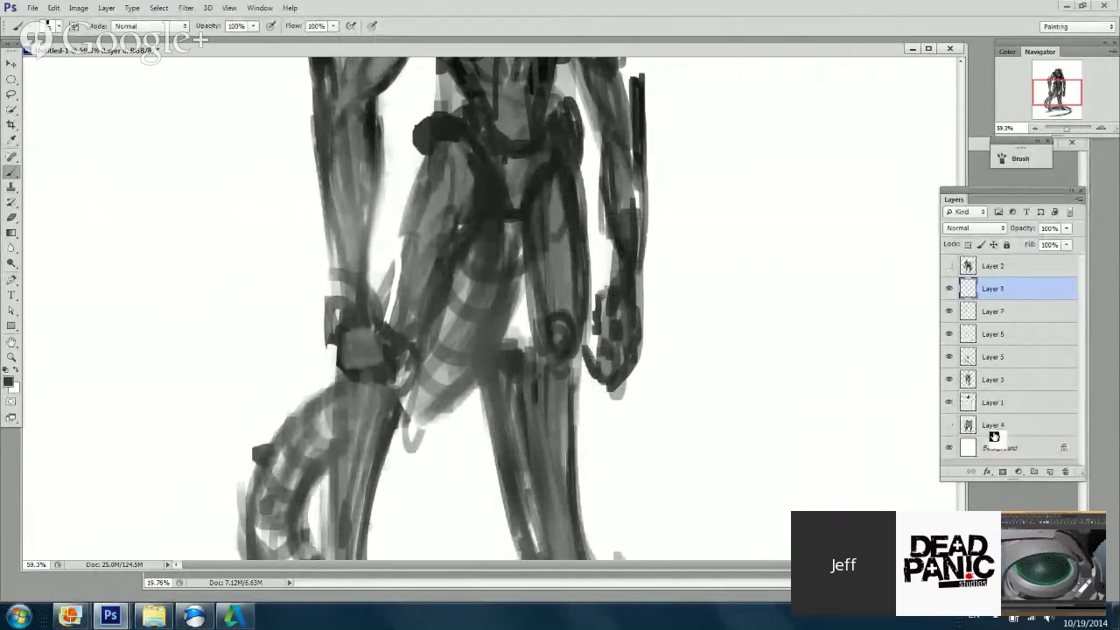
pyautogui.rightClick(476, 332)
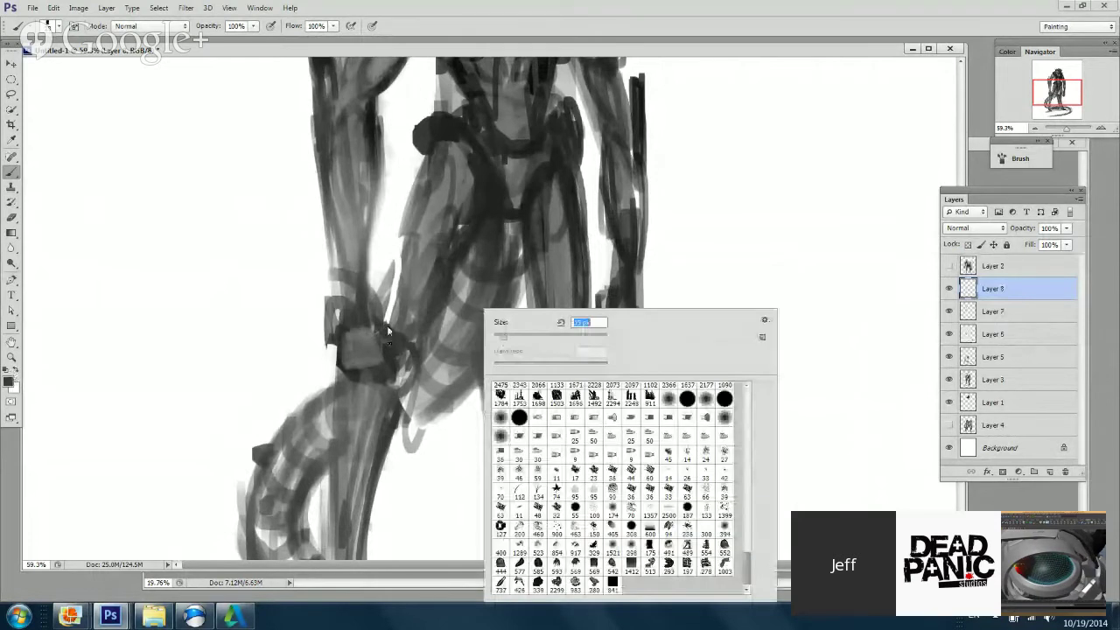
# Step: Sketch long, hooked clawed fingers extending down from the left-hand hand in dark grey
pyautogui.moveTo(388, 327)
pyautogui.mouseDown()
pyautogui.moveTo(431, 396)
pyautogui.moveTo(408, 424)
pyautogui.moveTo(418, 480)
pyautogui.moveTo(390, 444)
pyautogui.mouseUp()
pyautogui.moveTo(350, 383); pyautogui.dragTo(360, 426)
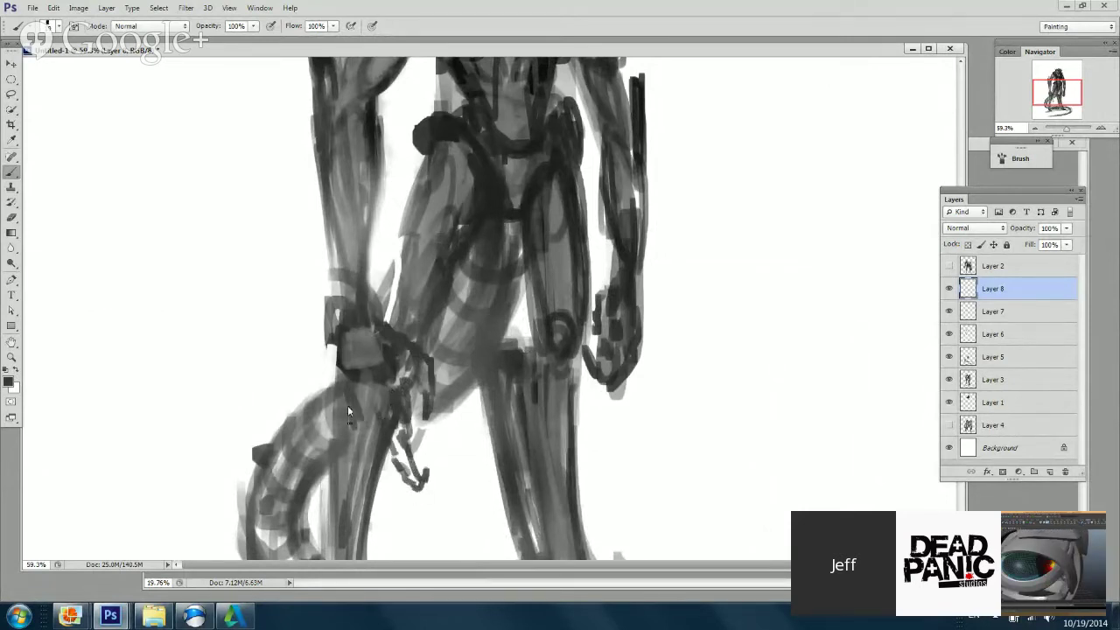
pyautogui.moveTo(368, 481)
pyautogui.mouseDown()
pyautogui.moveTo(381, 501)
pyautogui.moveTo(387, 482)
pyautogui.moveTo(363, 437)
pyautogui.moveTo(288, 452)
pyautogui.moveTo(361, 452)
pyautogui.mouseUp()
# Step: Sketch long clawed fingers below the right-hand hand in dark grey outlines
pyautogui.scroll(-3, 640, 332)
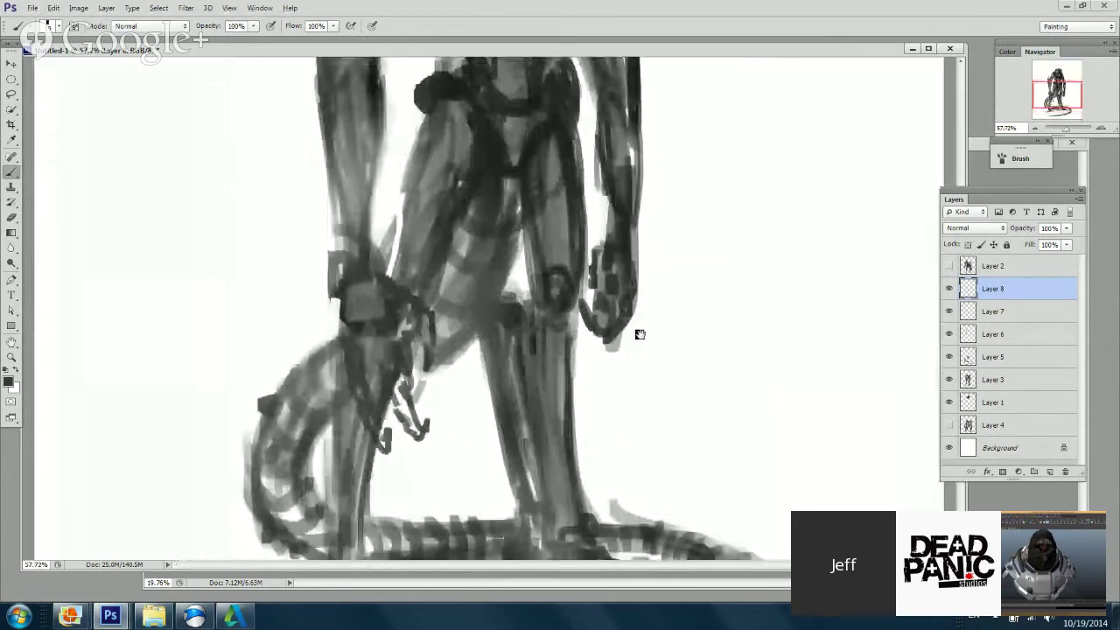
pyautogui.moveTo(628, 352); pyautogui.dragTo(599, 424)
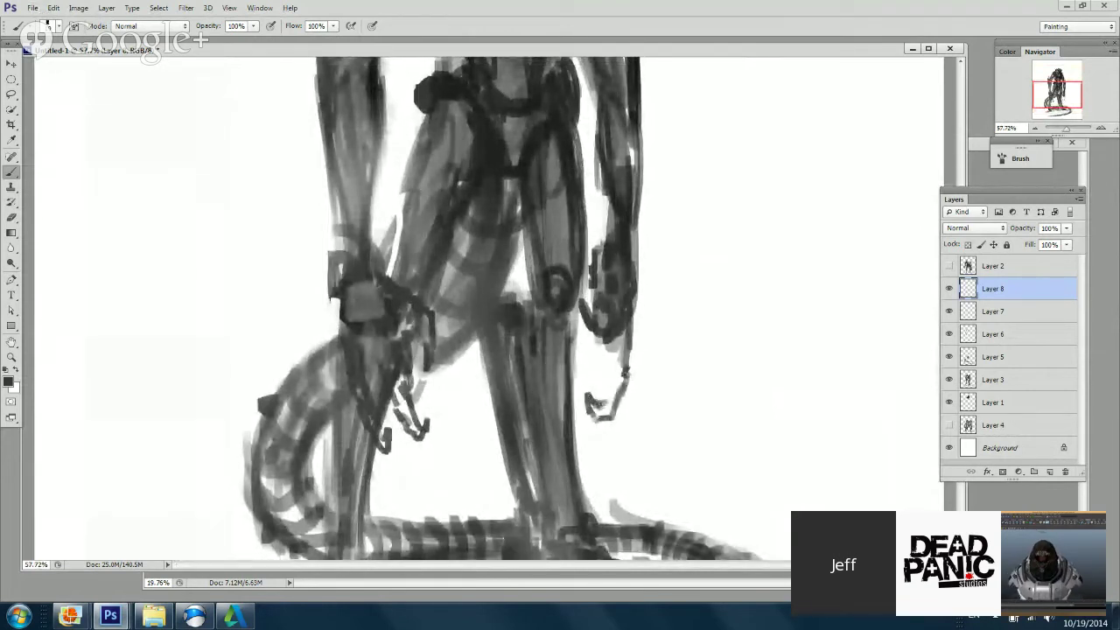
pyautogui.moveTo(606, 404)
pyautogui.mouseDown()
pyautogui.moveTo(609, 372)
pyautogui.moveTo(592, 395)
pyautogui.moveTo(575, 377)
pyautogui.mouseUp()
pyautogui.moveTo(590, 332); pyautogui.dragTo(590, 366)
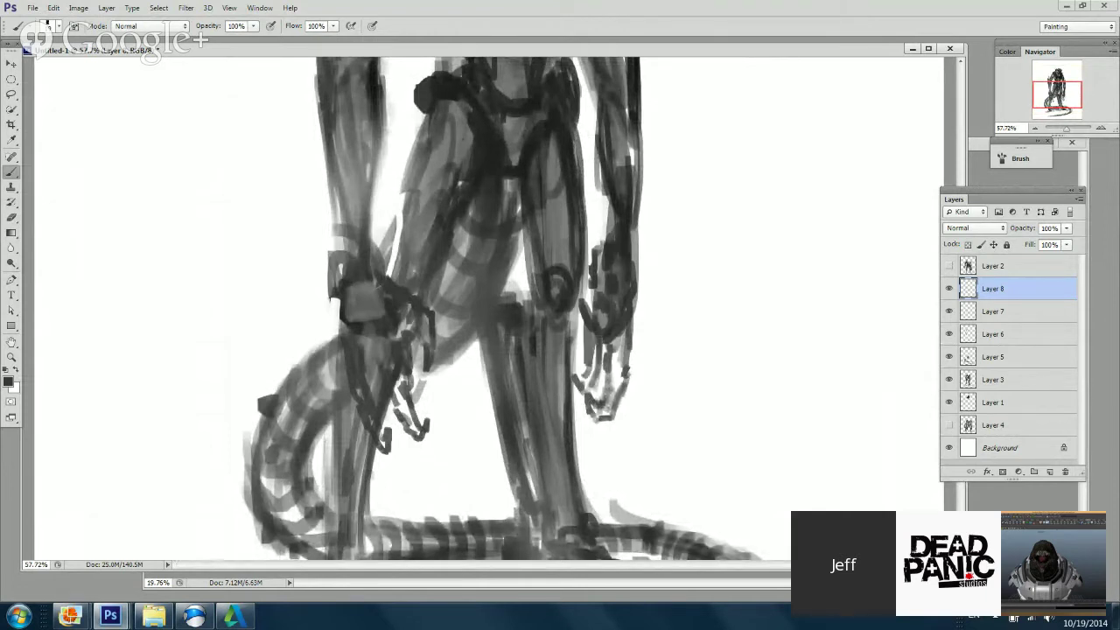
# Step: Adjust the brush size and fill the two lower claws of the left-hand hand with solid black
pyautogui.hotkey('ctrl', '0')
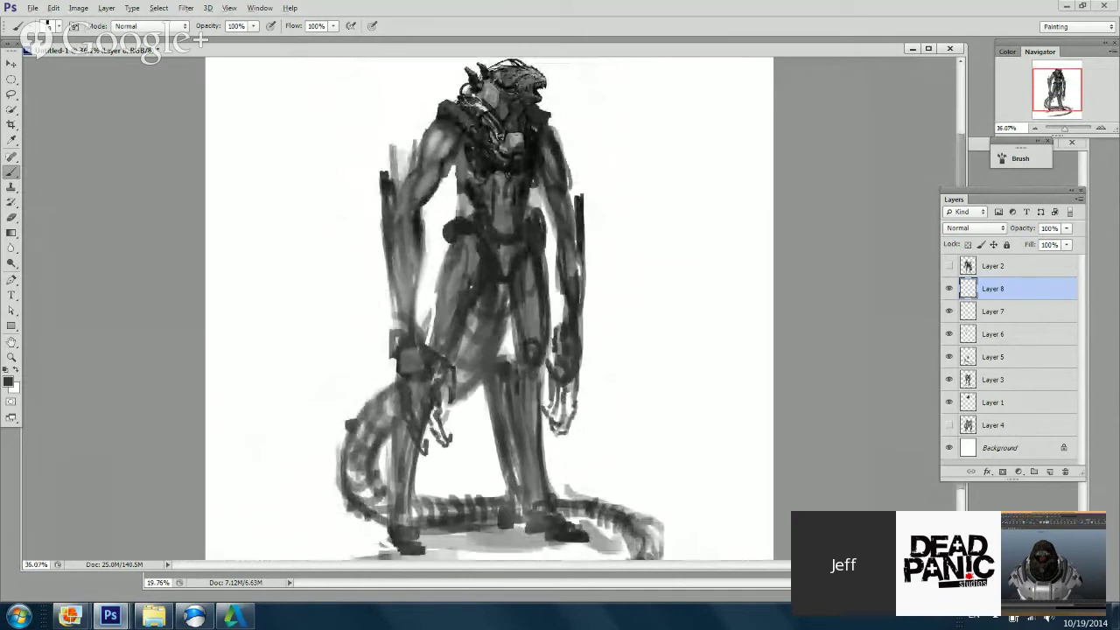
pyautogui.hotkey('ctrl', '+')
pyautogui.hotkey('ctrl', '+')
pyautogui.moveTo(509, 280); pyautogui.dragTo(520, 467)
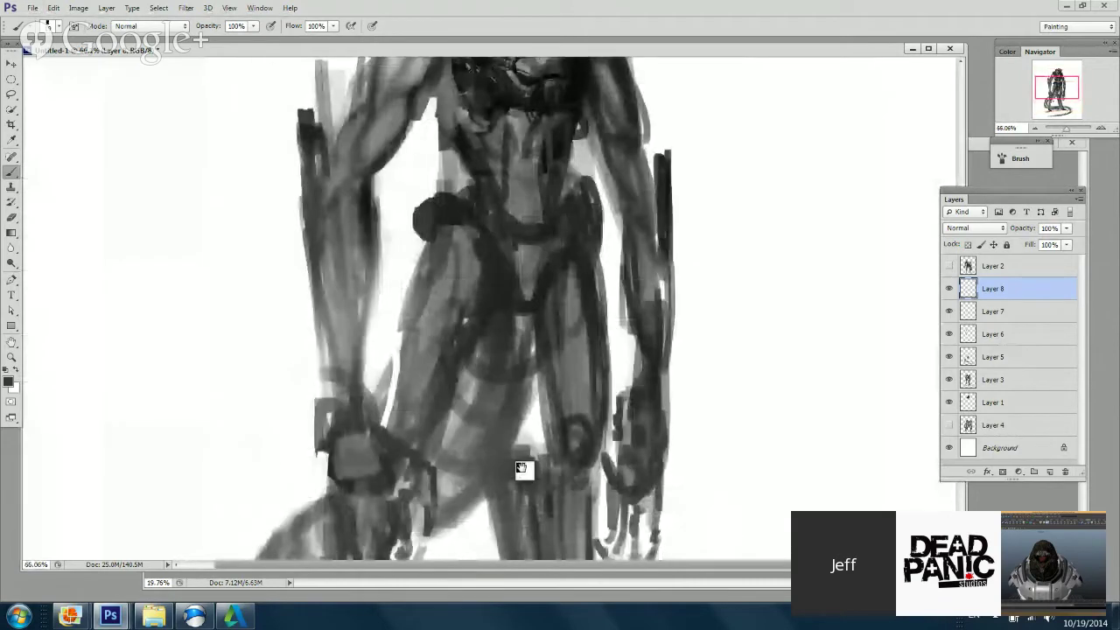
pyautogui.moveTo(538, 295); pyautogui.dragTo(571, 114)
pyautogui.rightClick(523, 308)
pyautogui.click(547, 338)
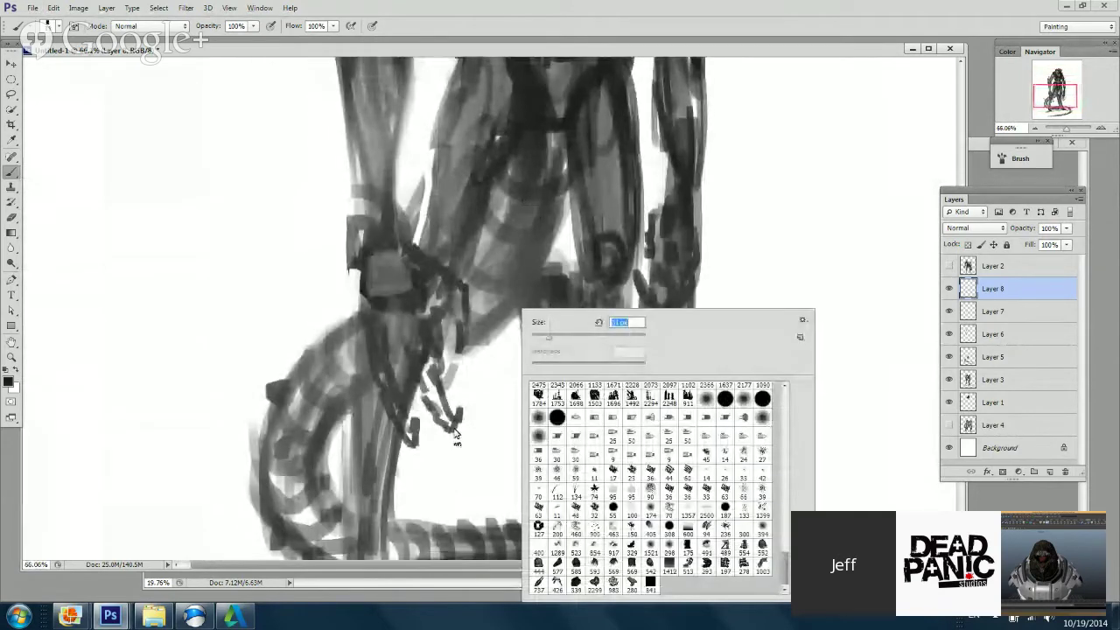
pyautogui.moveTo(454, 429)
pyautogui.mouseDown()
pyautogui.moveTo(462, 409)
pyautogui.moveTo(447, 419)
pyautogui.moveTo(415, 376)
pyautogui.mouseUp()
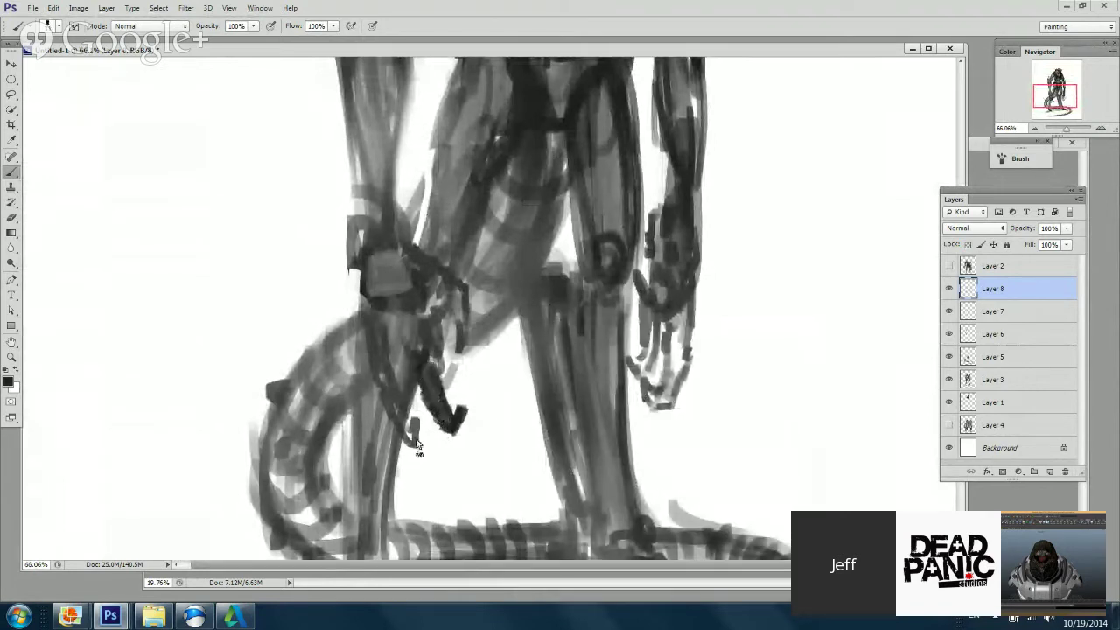
pyautogui.moveTo(414, 424); pyautogui.dragTo(412, 440)
pyautogui.moveTo(381, 357); pyautogui.dragTo(409, 432)
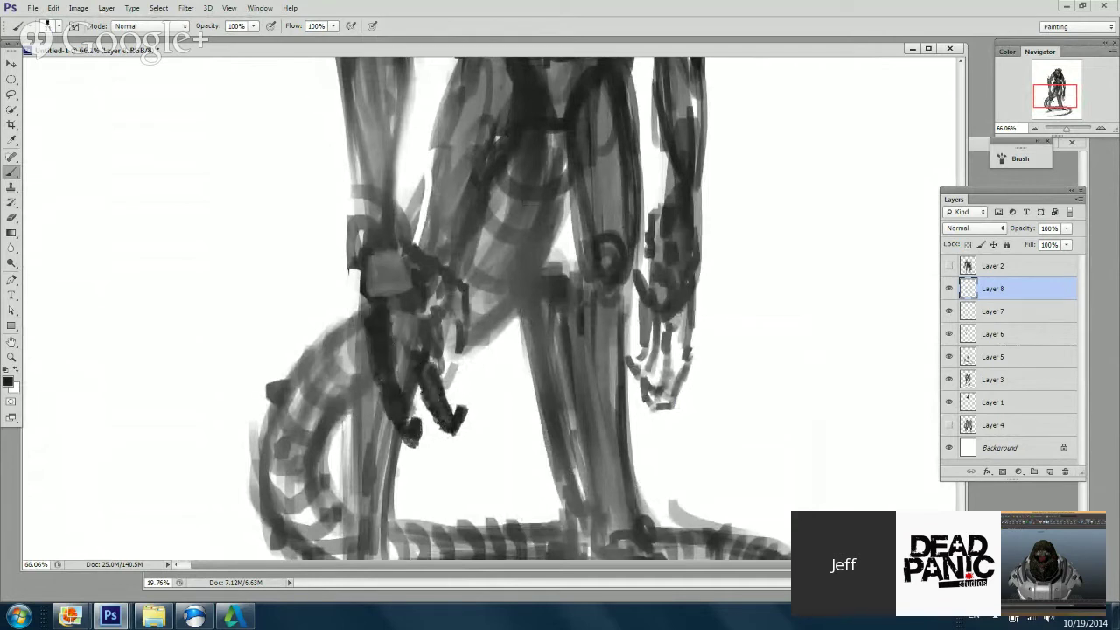
# Step: Paint the left-hand hand's inner clawed finger in black, then sample white and clean up around the claws
pyautogui.moveTo(414, 261)
pyautogui.mouseDown()
pyautogui.moveTo(453, 341)
pyautogui.moveTo(485, 364)
pyautogui.moveTo(491, 406)
pyautogui.moveTo(509, 408)
pyautogui.moveTo(469, 404)
pyautogui.mouseUp()
pyautogui.keyDown('alt'); pyautogui.click(502, 410); pyautogui.keyUp('alt')
pyautogui.moveTo(518, 345); pyautogui.dragTo(505, 319)
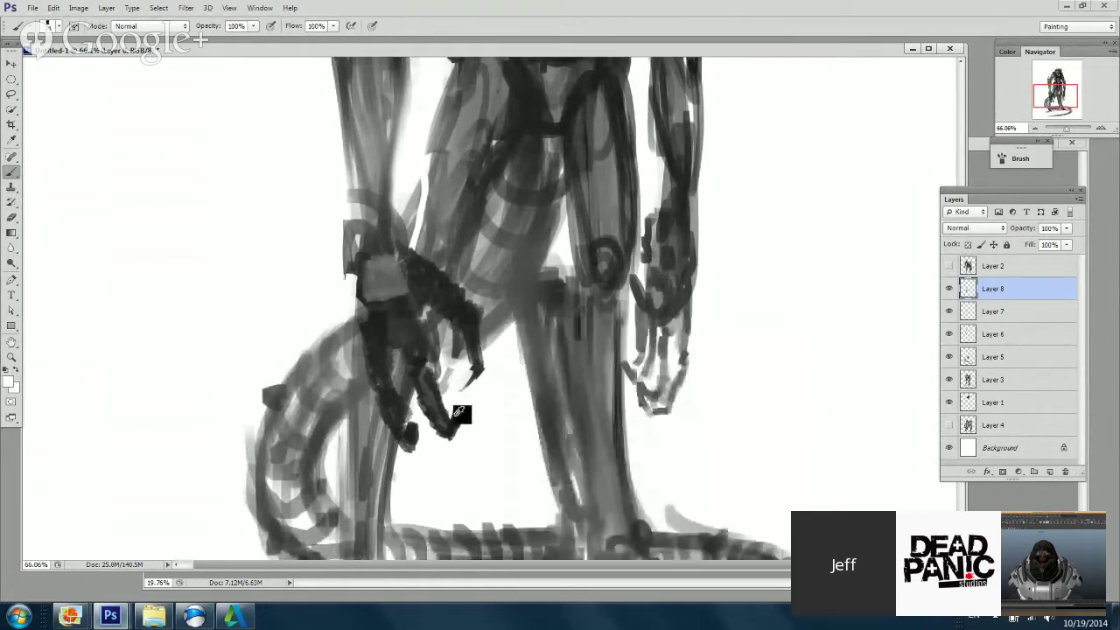
# Step: Adjust the brush size and fill the outer finger and hooked claw of the right-hand hand with black
pyautogui.keyDown('alt'); pyautogui.scroll(-5, 443, 428); pyautogui.keyUp('alt')
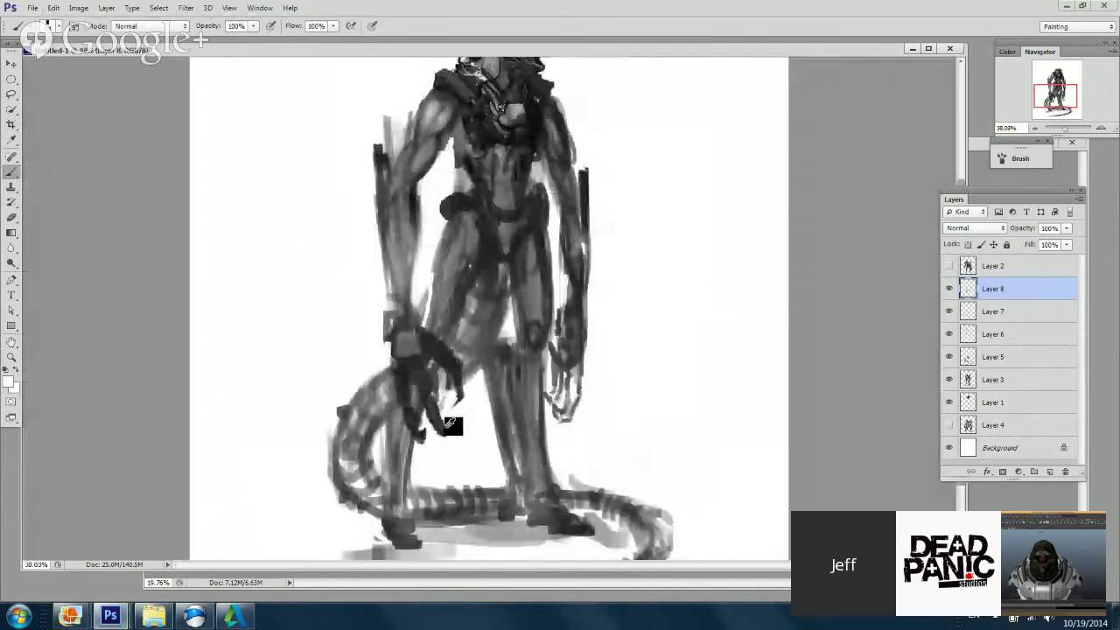
pyautogui.keyDown('alt'); pyautogui.scroll(2, 448, 424); pyautogui.keyUp('alt')
pyautogui.rightClick(515, 325)
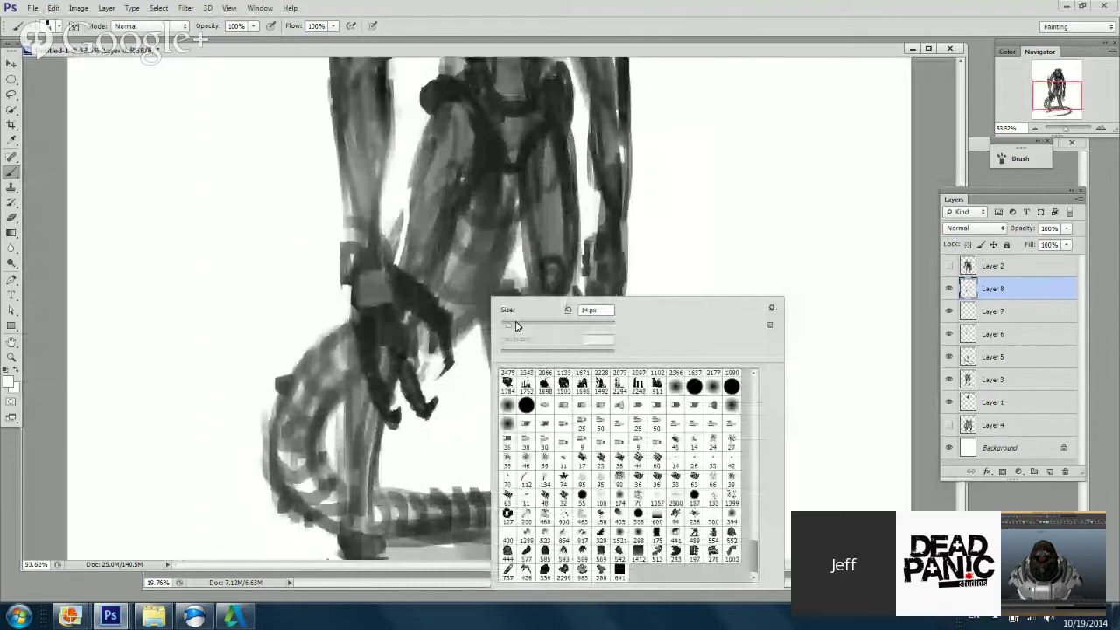
pyautogui.scroll(-1, 653, 290)
pyautogui.rightClick(653, 290)
pyautogui.click(607, 308)
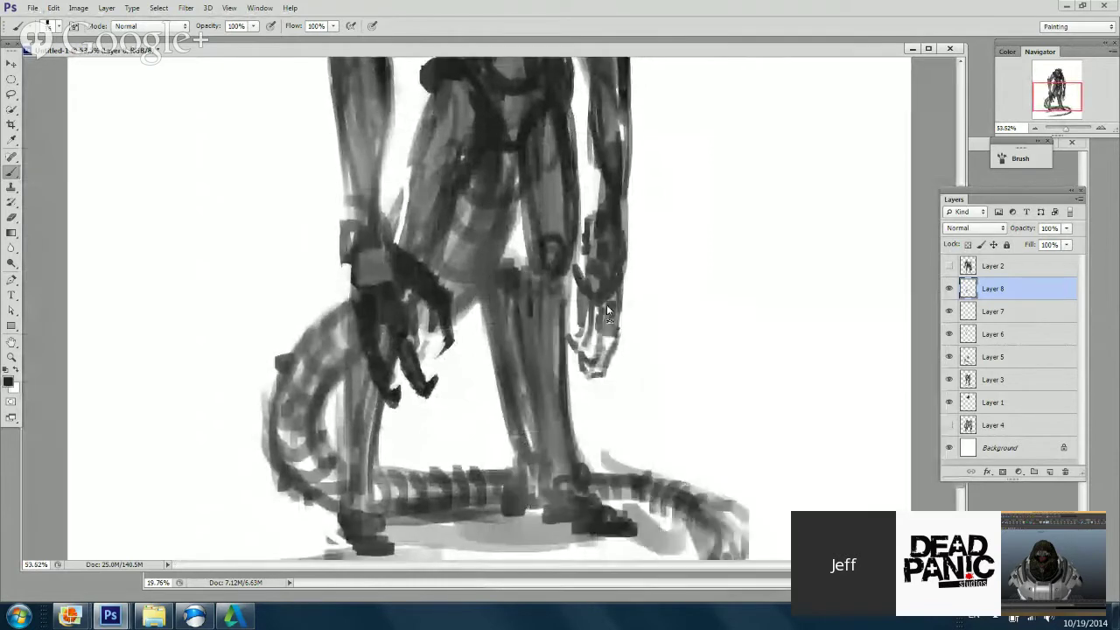
pyautogui.moveTo(608, 311); pyautogui.dragTo(593, 374)
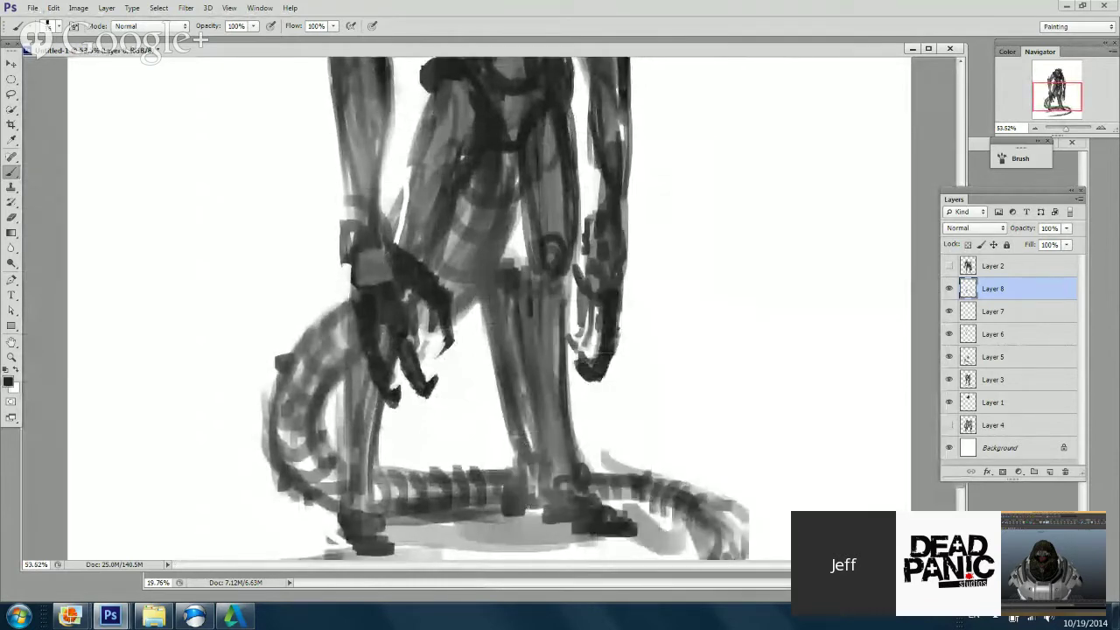
# Step: Paint the inner clawed finger of the right-hand hand in black, swapping between black and white to refine its shape
pyautogui.press('x')
pyautogui.rightClick(672, 302)
pyautogui.keyDown('alt'); pyautogui.click(563, 346); pyautogui.keyUp('alt')
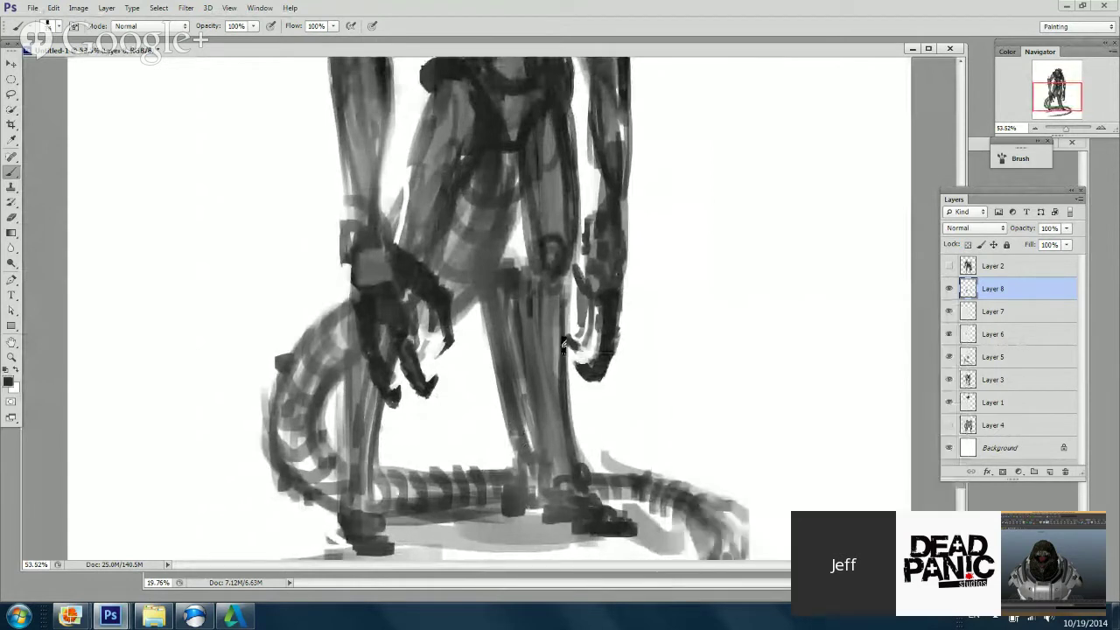
pyautogui.moveTo(563, 344); pyautogui.dragTo(588, 284)
pyautogui.press('x')
# Step: Sample the hand plate's grey, repaint the plate as a solid block and add grey segments along the fingers below it
pyautogui.moveTo(626, 247)
pyautogui.keyDown('space'); pyautogui.mouseDown()
pyautogui.moveTo(626, 333)
pyautogui.moveTo(595, 397)
pyautogui.moveTo(600, 335)
pyautogui.mouseUp(); pyautogui.keyUp('space')
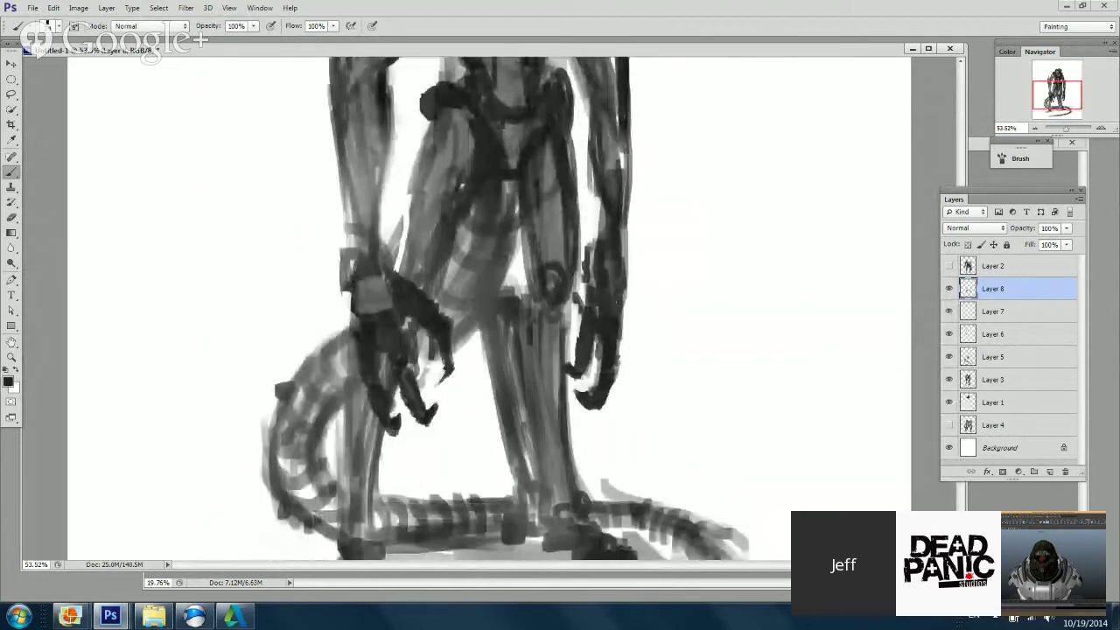
pyautogui.rightClick(454, 253)
pyautogui.keyDown('alt'); pyautogui.click(384, 300); pyautogui.keyUp('alt')
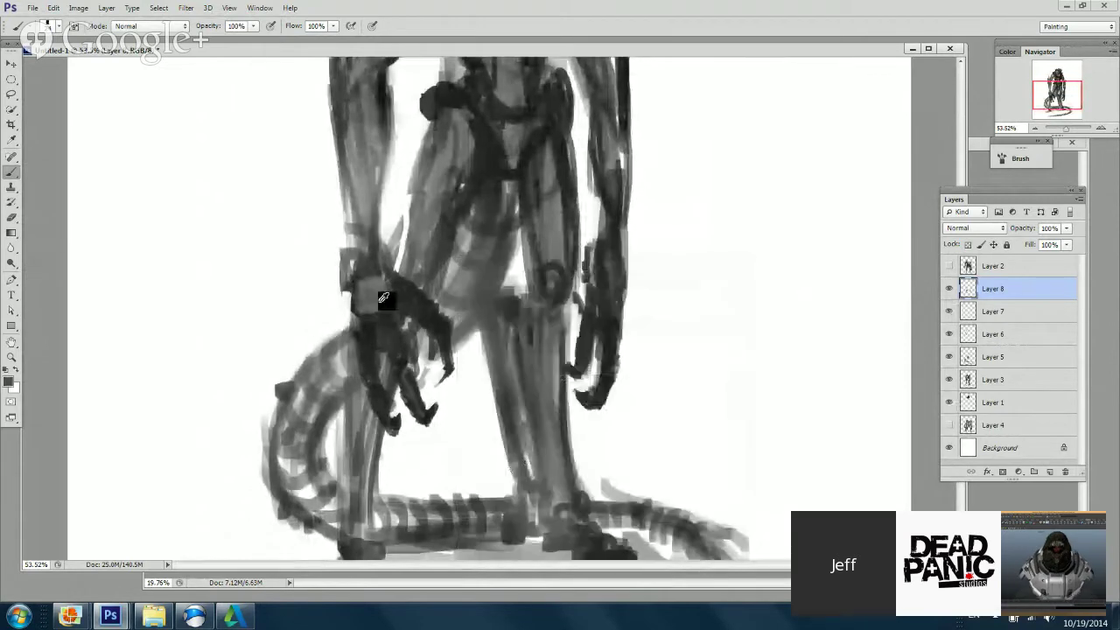
pyautogui.moveTo(359, 319)
pyautogui.mouseDown()
pyautogui.moveTo(384, 312)
pyautogui.moveTo(358, 322)
pyautogui.moveTo(357, 291)
pyautogui.mouseUp()
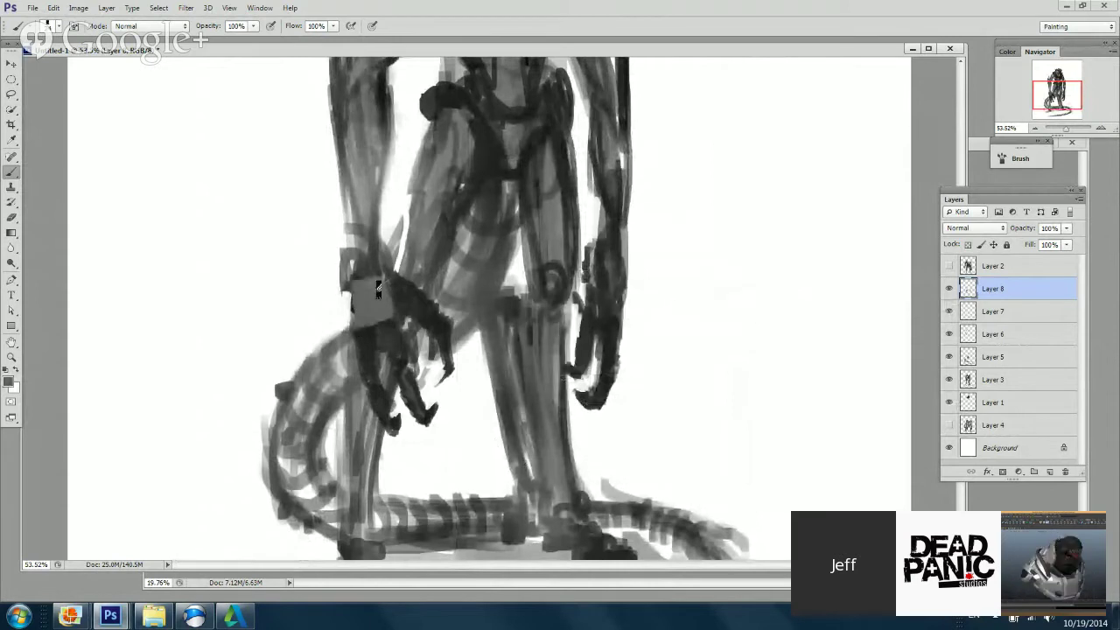
pyautogui.scroll(-2, 378, 291)
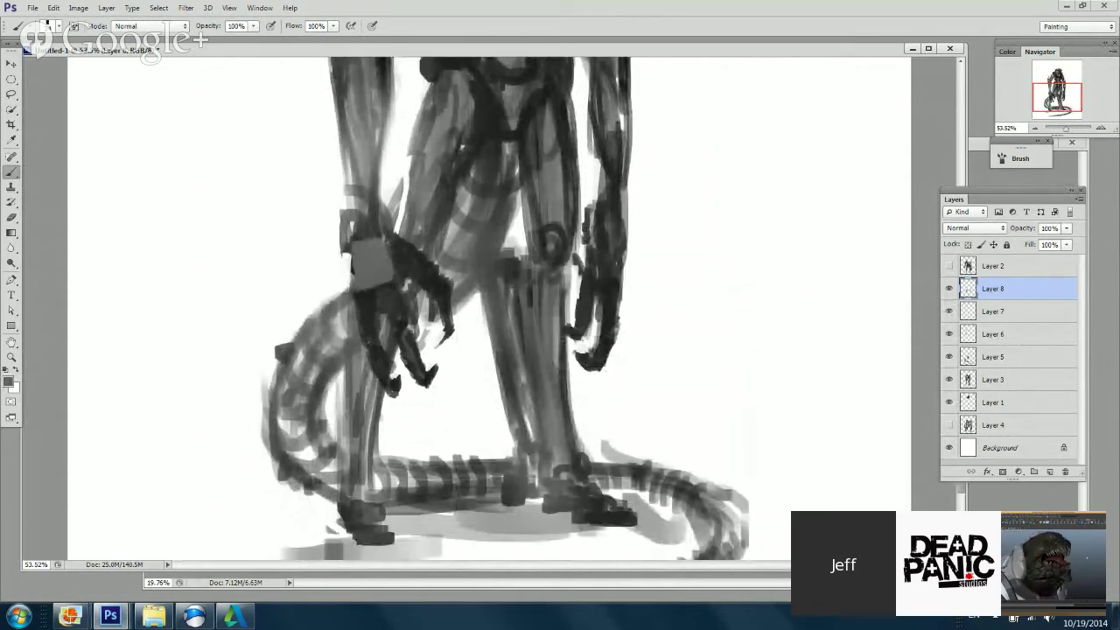
pyautogui.moveTo(394, 311)
pyautogui.mouseDown()
pyautogui.moveTo(390, 292)
pyautogui.moveTo(388, 304)
pyautogui.moveTo(361, 298)
pyautogui.moveTo(400, 331)
pyautogui.moveTo(370, 341)
pyautogui.mouseUp()
# Step: Reset the painting colour to black, adjust the brush size and outline the grey plate on the left-hand hand
pyautogui.click(7, 370)
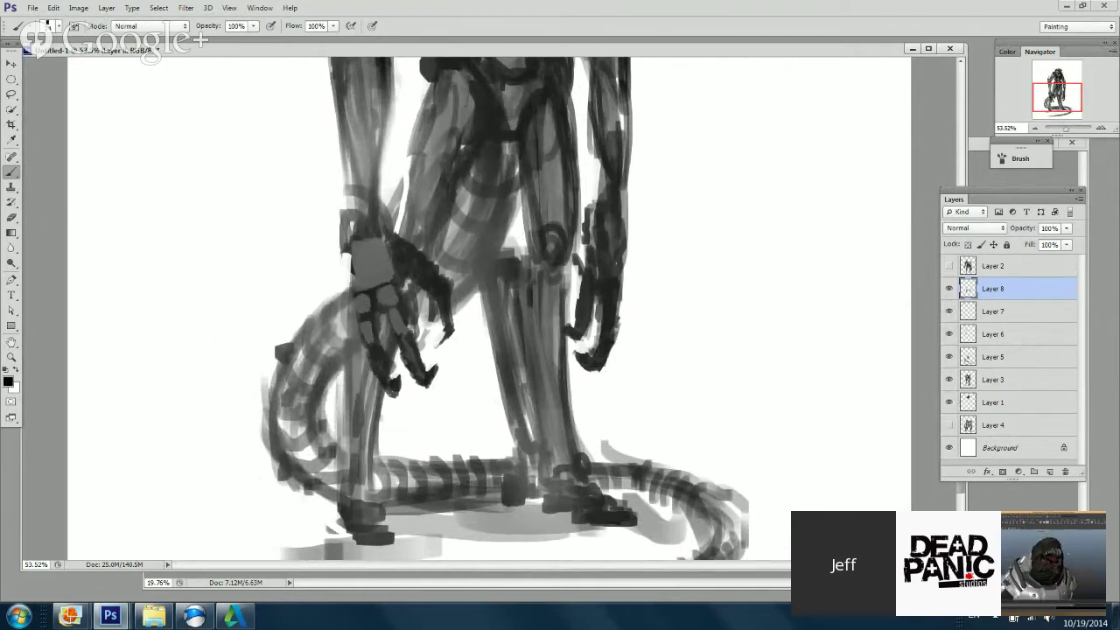
pyautogui.moveTo(451, 195); pyautogui.dragTo(452, 386)
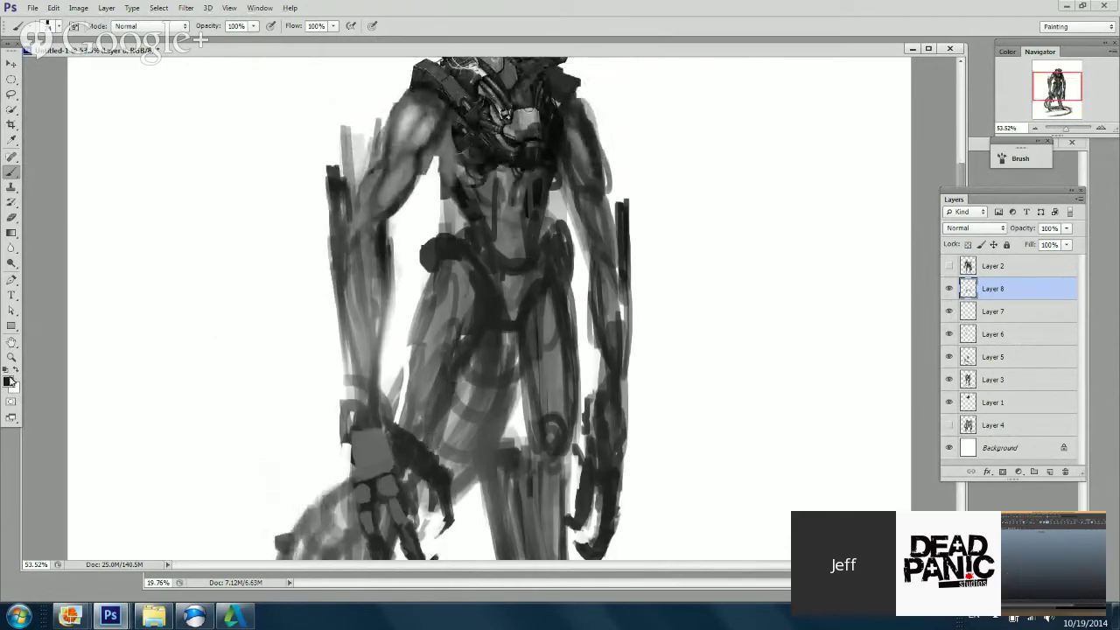
pyautogui.rightClick(454, 319)
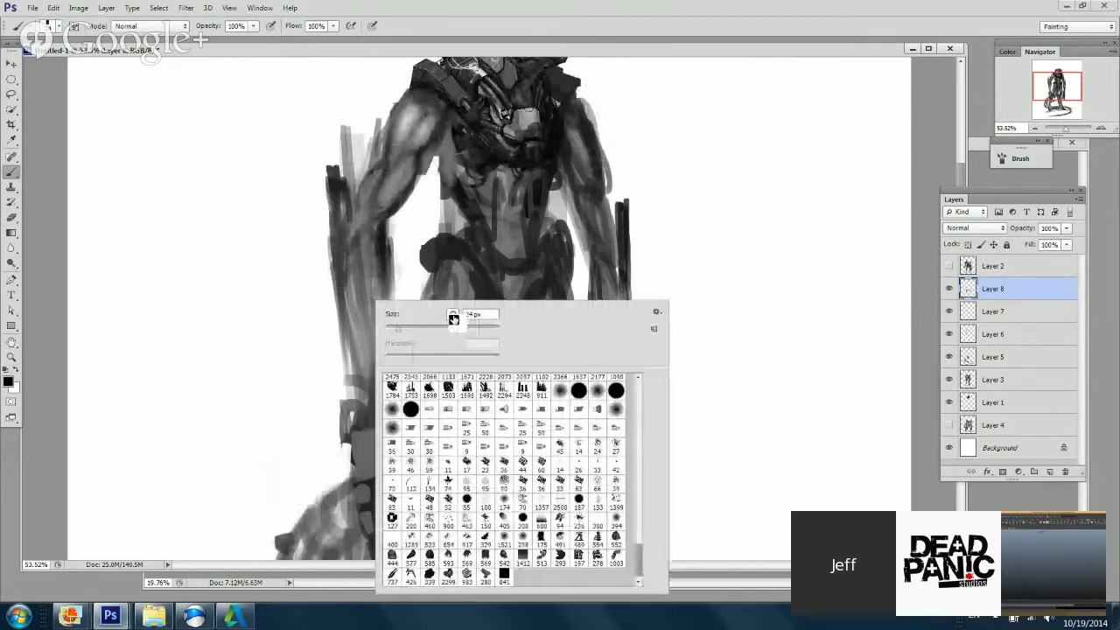
pyautogui.click(401, 329)
pyautogui.moveTo(347, 450)
pyautogui.mouseDown()
pyautogui.moveTo(350, 475)
pyautogui.moveTo(345, 432)
pyautogui.moveTo(381, 427)
pyautogui.mouseUp()
pyautogui.moveTo(405, 473)
pyautogui.mouseDown()
pyautogui.moveTo(385, 369)
pyautogui.moveTo(354, 386)
pyautogui.moveTo(397, 362)
pyautogui.mouseUp()
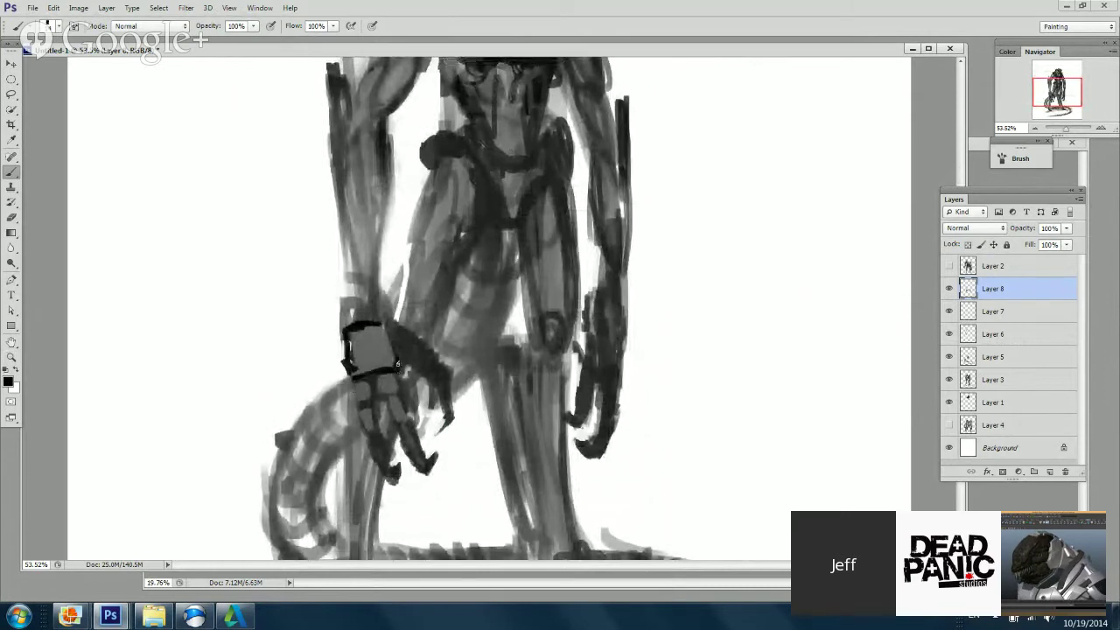
# Step: Outline the left-hand hand's knuckles and finger segments in black and refine the plates with sampled grey
pyautogui.scroll(-1, 348, 346)
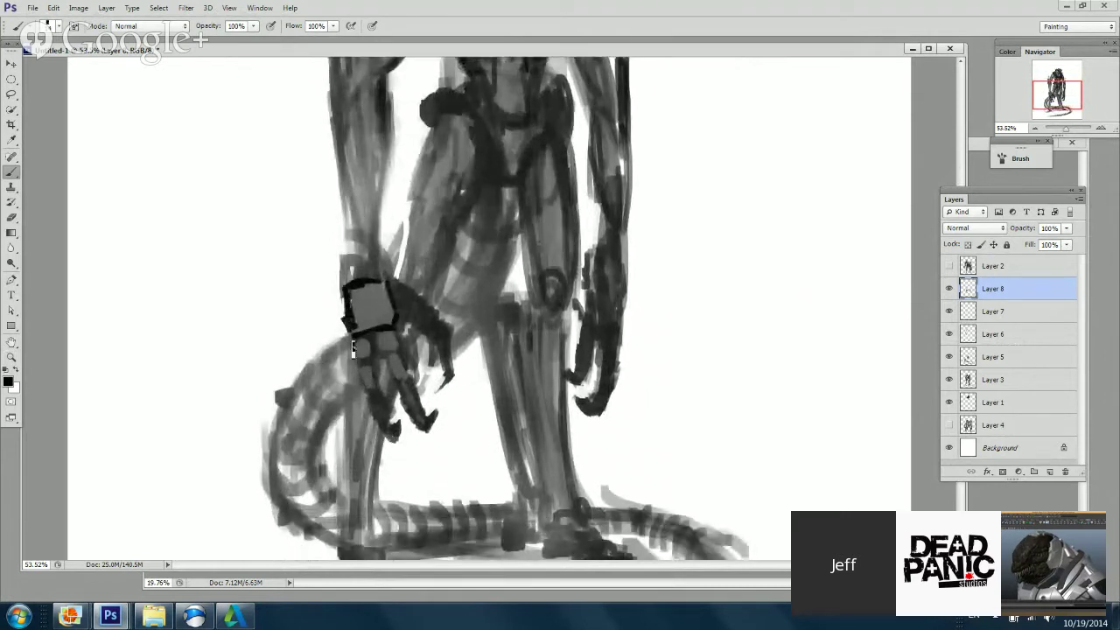
pyautogui.moveTo(352, 366)
pyautogui.mouseDown()
pyautogui.moveTo(382, 431)
pyautogui.moveTo(396, 436)
pyautogui.moveTo(378, 394)
pyautogui.moveTo(418, 422)
pyautogui.mouseUp()
pyautogui.scroll(3, 414, 400)
pyautogui.rightClick(448, 264)
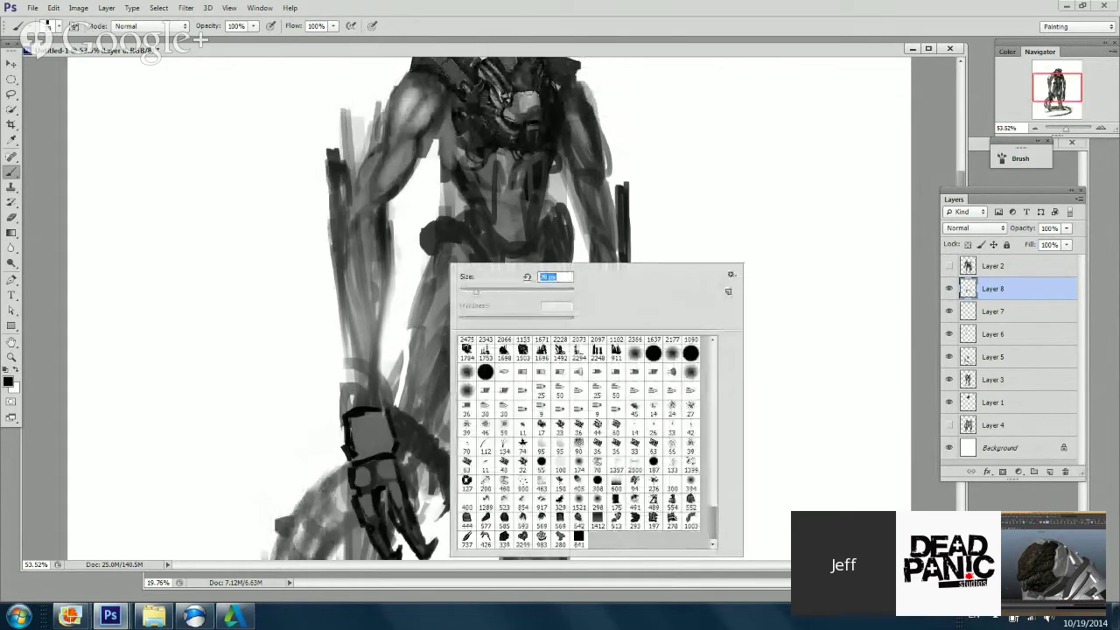
pyautogui.moveTo(425, 400)
pyautogui.mouseDown()
pyautogui.moveTo(425, 322)
pyautogui.moveTo(392, 416)
pyautogui.mouseUp()
pyautogui.rightClick(442, 290)
pyautogui.keyDown('alt'); pyautogui.click(367, 410); pyautogui.keyUp('alt')
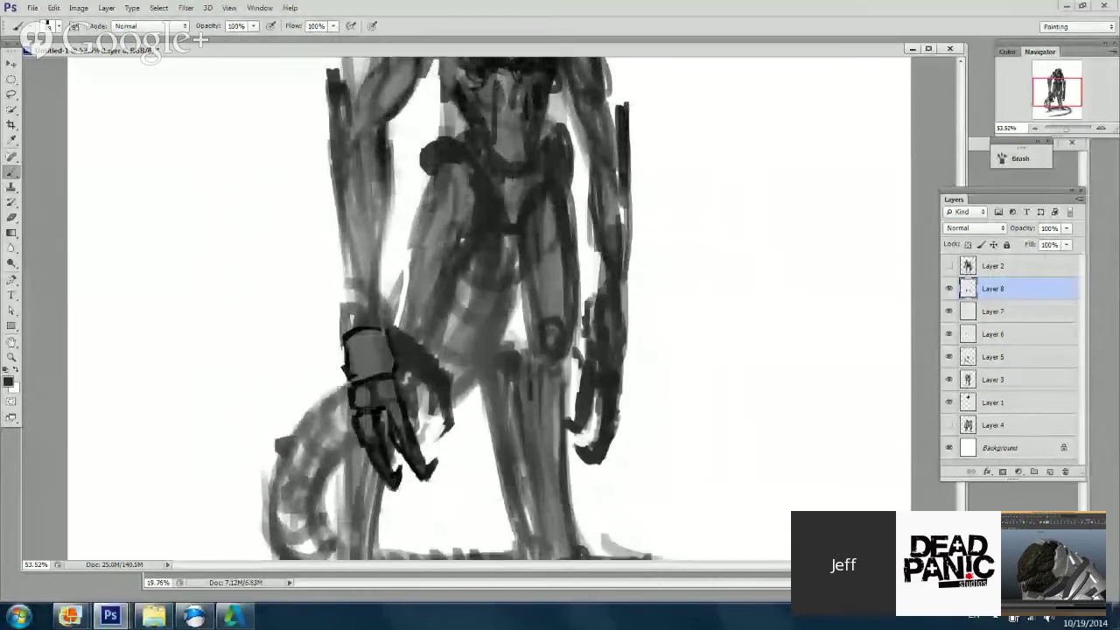
# Step: Start a black spike at the top of the left-hand forearm and undo the last stroke
pyautogui.scroll(3, 371, 462)
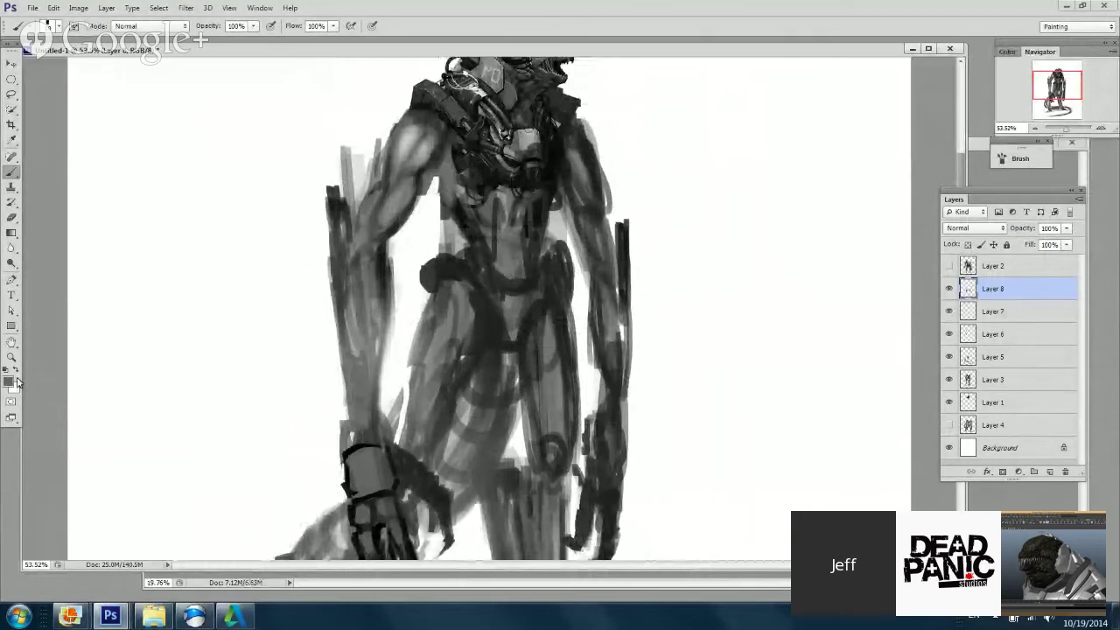
pyautogui.moveTo(256, 303); pyautogui.dragTo(257, 316)
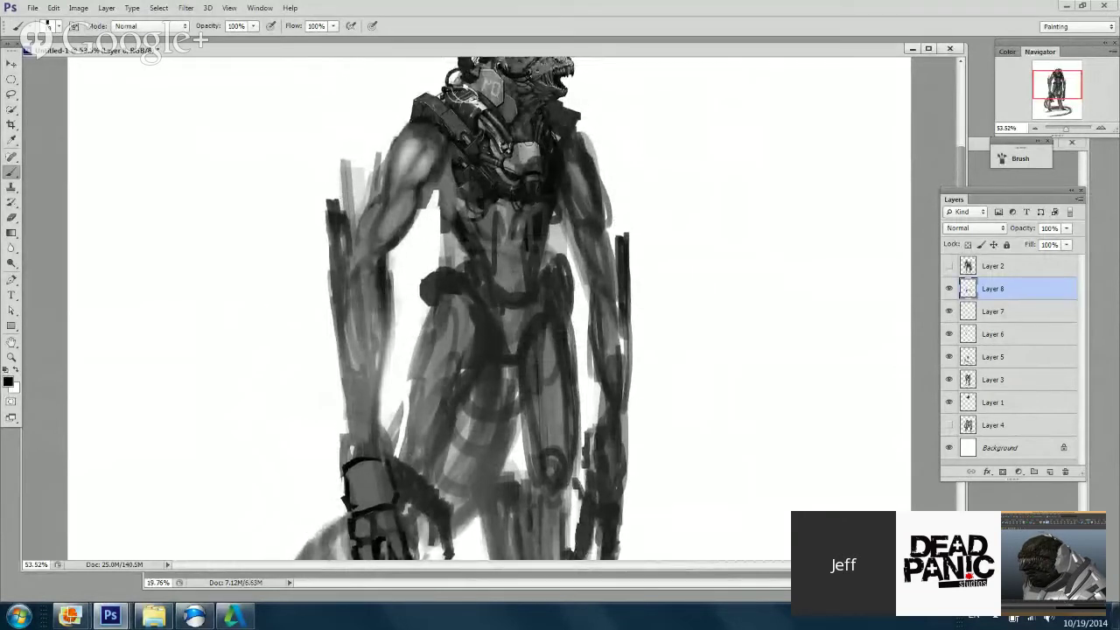
pyautogui.moveTo(331, 212); pyautogui.dragTo(328, 203)
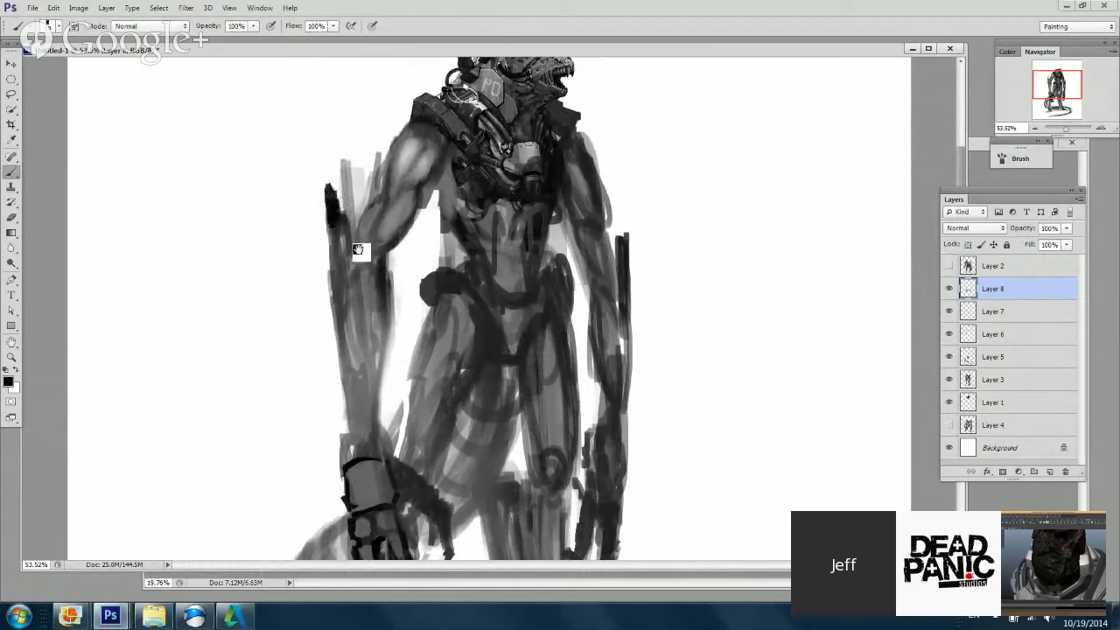
pyautogui.moveTo(358, 251)
pyautogui.mouseDown()
pyautogui.moveTo(358, 183)
pyautogui.moveTo(349, 238)
pyautogui.moveTo(329, 260)
pyautogui.moveTo(327, 215)
pyautogui.moveTo(335, 257)
pyautogui.mouseUp()
pyautogui.hotkey('ctrl', 'z')
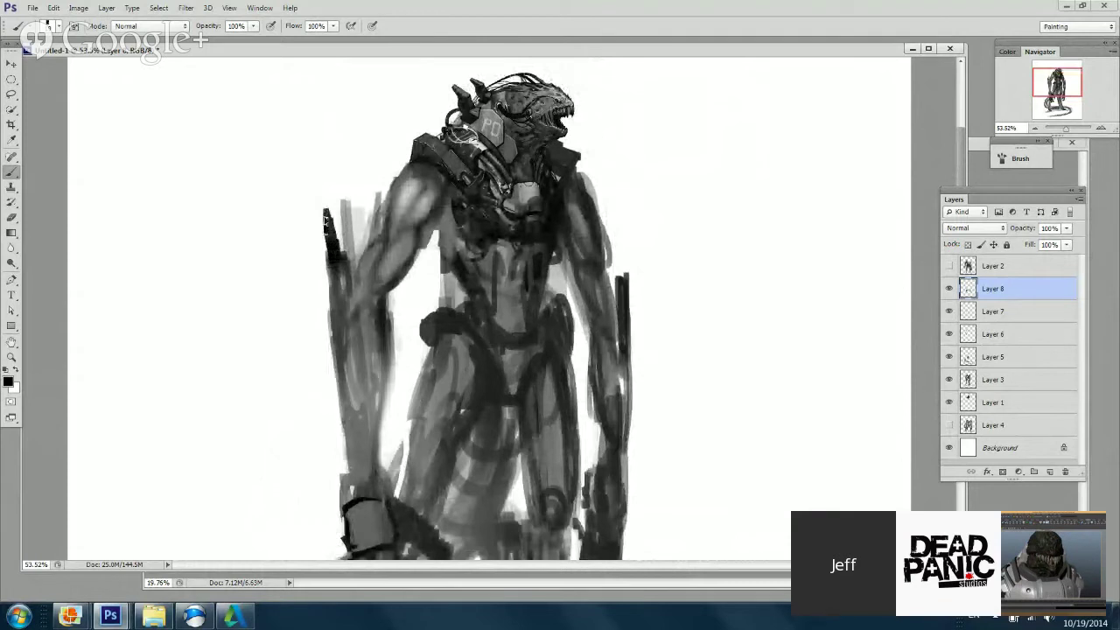
# Step: Extend the left-hand elbow spike in black and trim it to a sharp tip by swapping between black and white
pyautogui.moveTo(325, 217); pyautogui.dragTo(337, 267)
pyautogui.moveTo(389, 234); pyautogui.dragTo(389, 278)
pyautogui.press('x')
pyautogui.moveTo(327, 252)
pyautogui.mouseDown()
pyautogui.moveTo(328, 280)
pyautogui.moveTo(343, 249)
pyautogui.moveTo(360, 266)
pyautogui.moveTo(358, 293)
pyautogui.moveTo(325, 139)
pyautogui.mouseUp()
pyautogui.press('x')
pyautogui.moveTo(333, 207); pyautogui.dragTo(338, 271)
# Step: Strengthen both edges of the left-hand forearm with black strokes from the elbow down to the wrist
pyautogui.moveTo(359, 226); pyautogui.dragTo(357, 336)
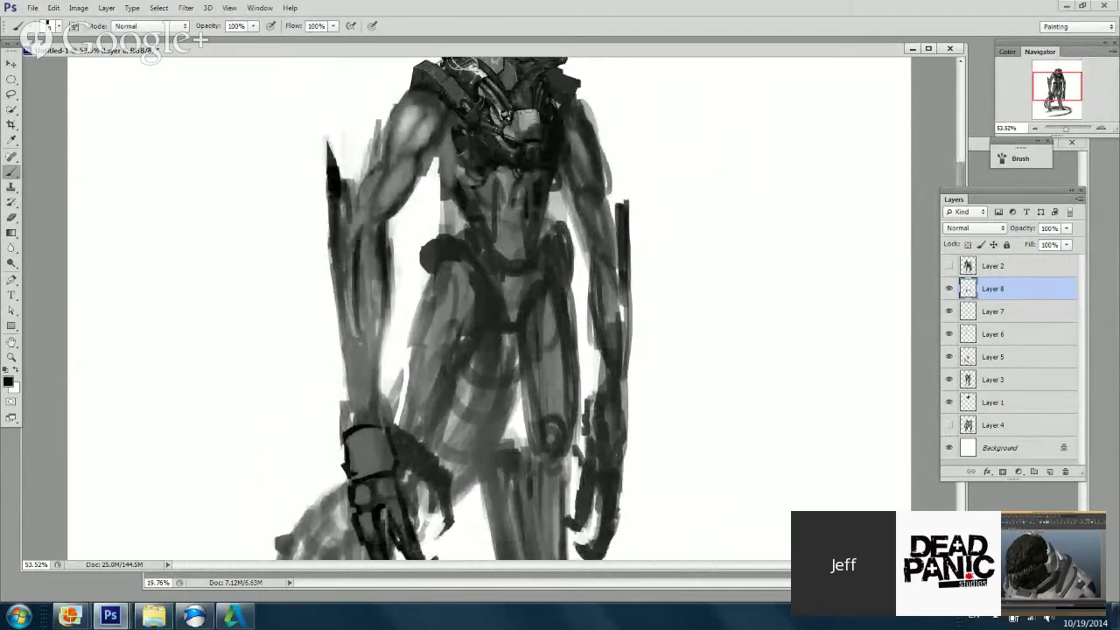
pyautogui.moveTo(385, 253)
pyautogui.mouseDown()
pyautogui.moveTo(381, 343)
pyautogui.moveTo(353, 432)
pyautogui.mouseUp()
pyautogui.moveTo(353, 329); pyautogui.dragTo(339, 392)
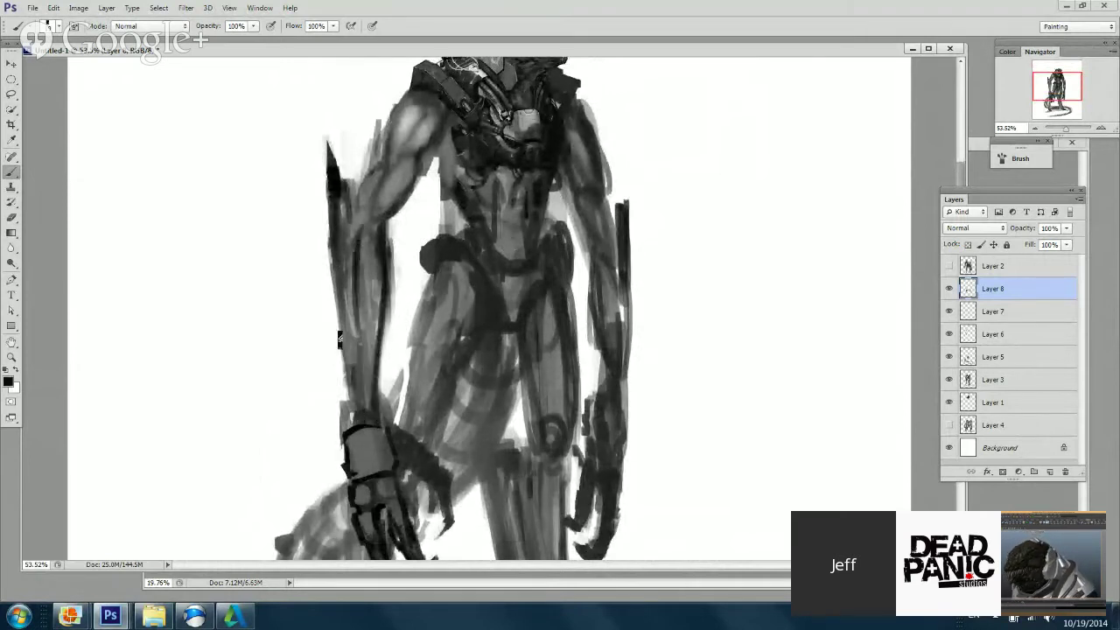
pyautogui.moveTo(332, 273)
pyautogui.mouseDown()
pyautogui.moveTo(336, 395)
pyautogui.moveTo(350, 419)
pyautogui.mouseUp()
pyautogui.moveTo(343, 342); pyautogui.dragTo(350, 427)
pyautogui.moveTo(341, 386); pyautogui.dragTo(348, 425)
pyautogui.moveTo(348, 427)
pyautogui.mouseDown()
pyautogui.moveTo(348, 268)
pyautogui.moveTo(439, 303)
pyautogui.mouseUp()
# Step: Paint a solid grey plate down the abdomen with sampled grey and edge its lower point in dark grey
pyautogui.keyDown('alt'); pyautogui.click(366, 302); pyautogui.keyUp('alt')
pyautogui.moveTo(560, 362)
pyautogui.keyDown('ctrl'); pyautogui.mouseDown()
pyautogui.moveTo(475, 375)
pyautogui.moveTo(543, 374)
pyautogui.mouseUp(); pyautogui.keyUp('ctrl')
pyautogui.moveTo(649, 288); pyautogui.dragTo(650, 393)
pyautogui.keyDown('alt'); pyautogui.click(530, 189); pyautogui.keyUp('alt')
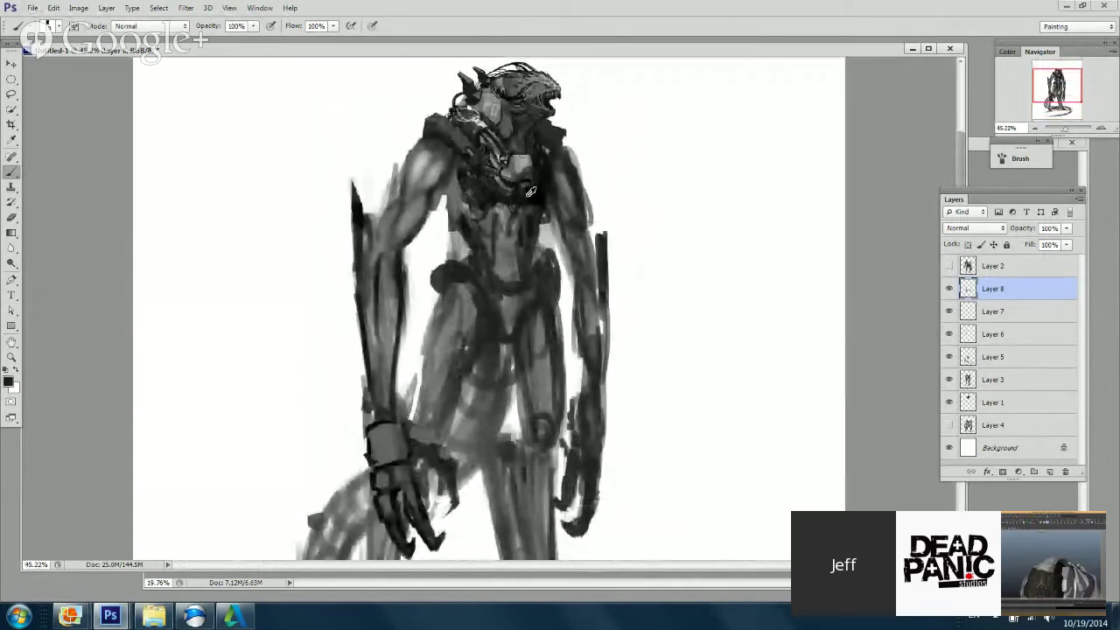
pyautogui.rightClick(584, 230)
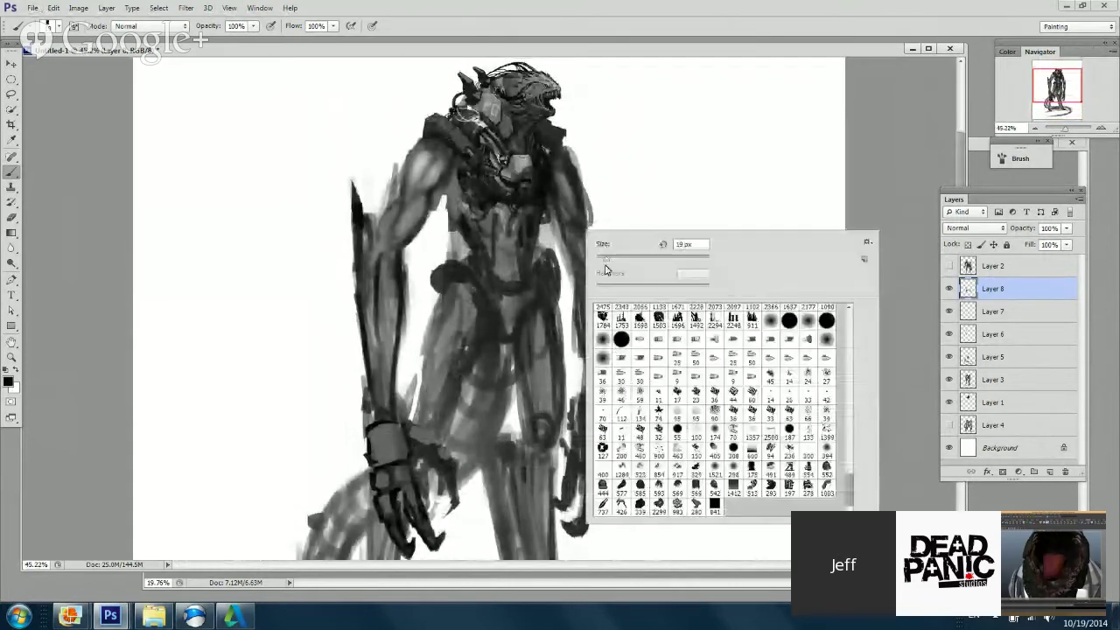
pyautogui.keyDown('alt'); pyautogui.click(505, 234); pyautogui.keyUp('alt')
pyautogui.moveTo(508, 236)
pyautogui.mouseDown()
pyautogui.moveTo(518, 296)
pyautogui.moveTo(509, 315)
pyautogui.mouseUp()
pyautogui.keyDown('alt'); pyautogui.click(485, 298); pyautogui.keyUp('alt')
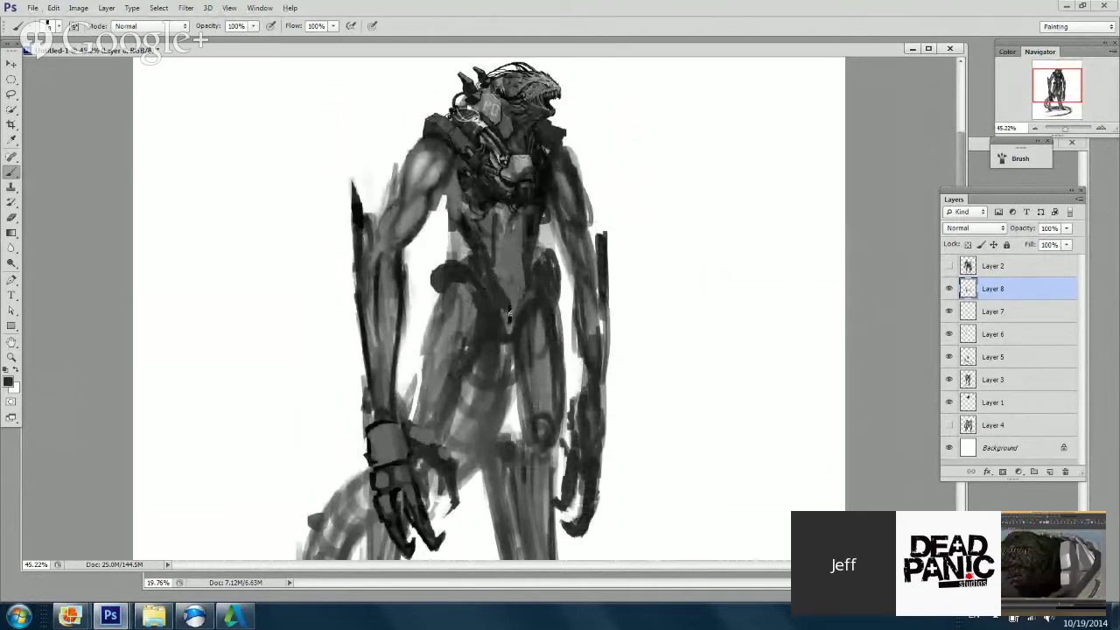
# Step: Sample the abdomen plate's grey and paint angled grey bands across both sides of the hips
pyautogui.keyDown('alt'); pyautogui.click(522, 272); pyautogui.keyUp('alt')
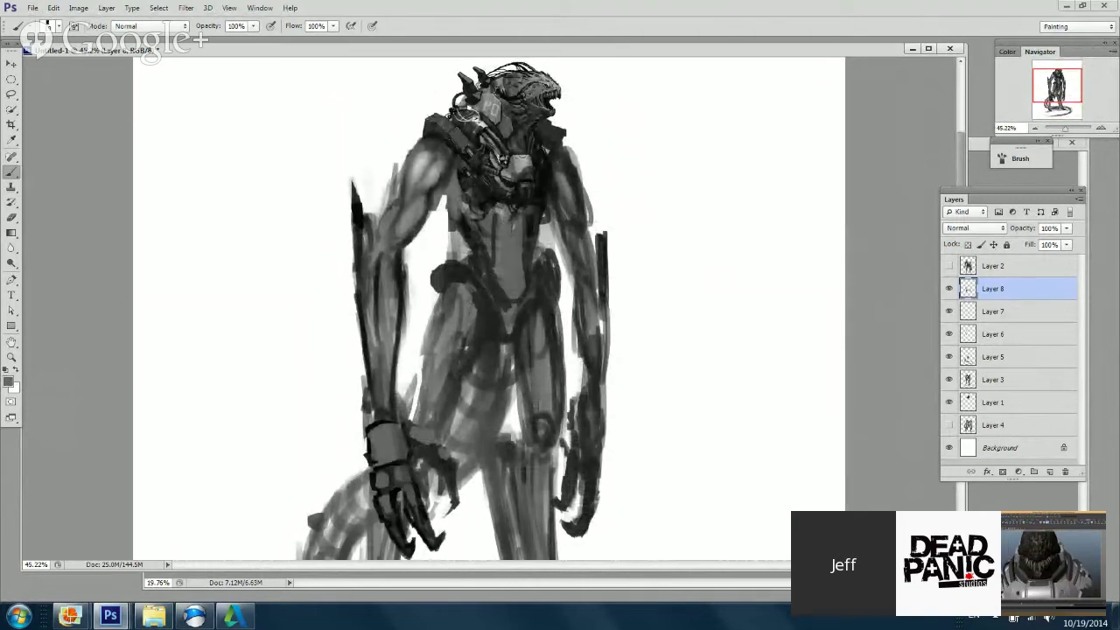
pyautogui.rightClick(574, 228)
pyautogui.click(523, 251)
pyautogui.moveTo(451, 274)
pyautogui.mouseDown()
pyautogui.moveTo(489, 311)
pyautogui.moveTo(550, 281)
pyautogui.moveTo(541, 300)
pyautogui.mouseUp()
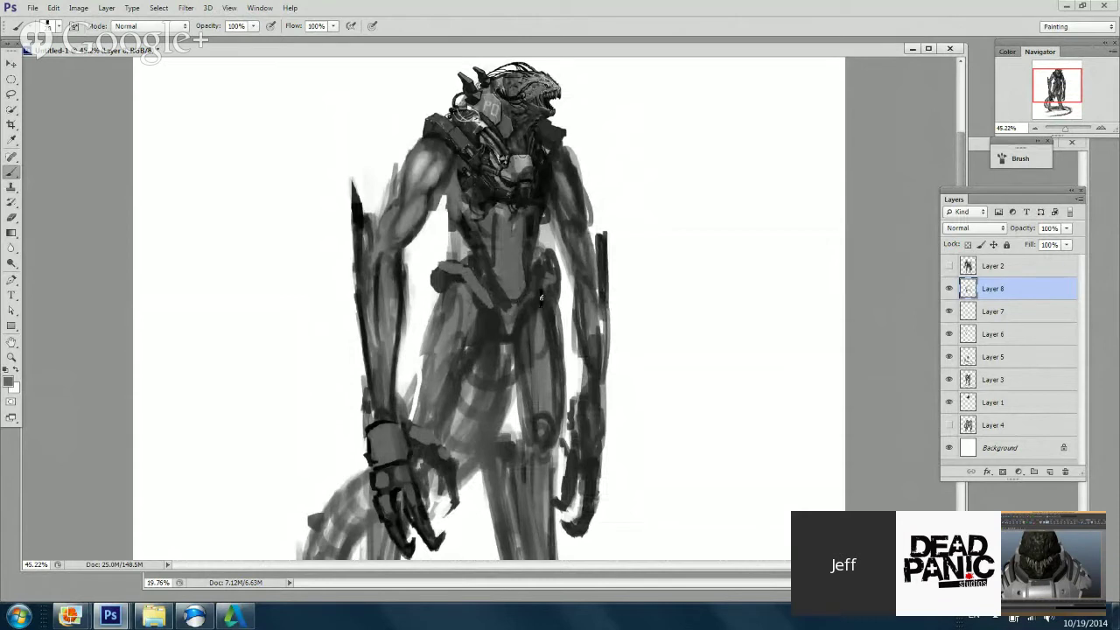
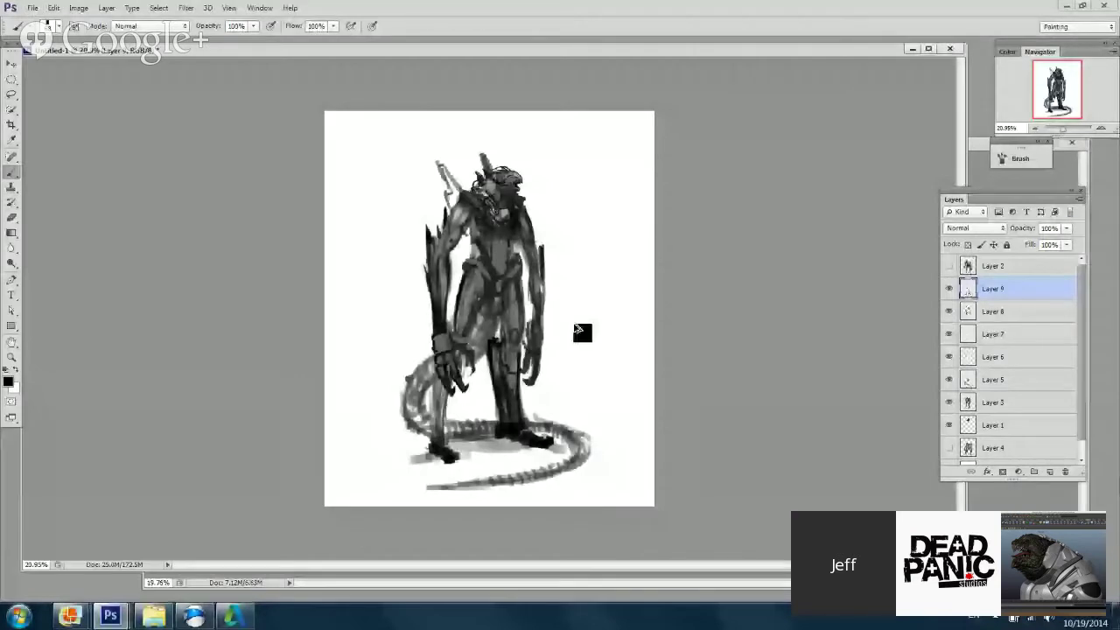
# Step: Darken the left-hand lower leg and foot in black and sketch grey shadow strokes on the ground beside it
pyautogui.moveTo(444, 378)
pyautogui.mouseDown()
pyautogui.moveTo(444, 457)
pyautogui.moveTo(447, 435)
pyautogui.mouseUp()
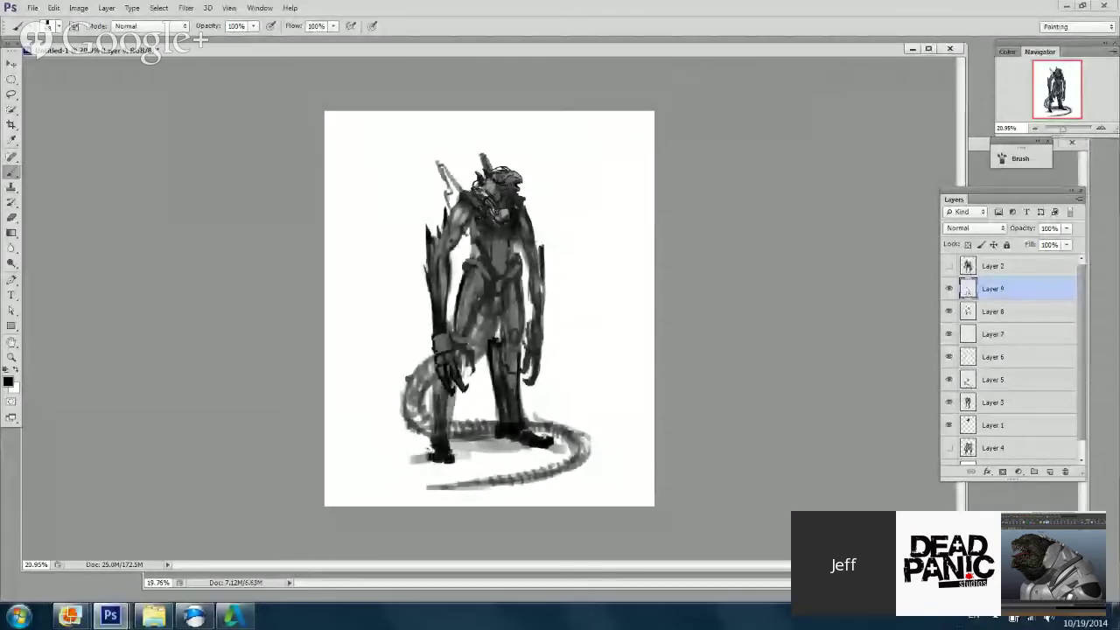
pyautogui.keyDown('alt'); pyautogui.scroll(1, 488, 424); pyautogui.keyUp('alt')
pyautogui.keyDown('alt'); pyautogui.scroll(2, 490, 422); pyautogui.keyUp('alt')
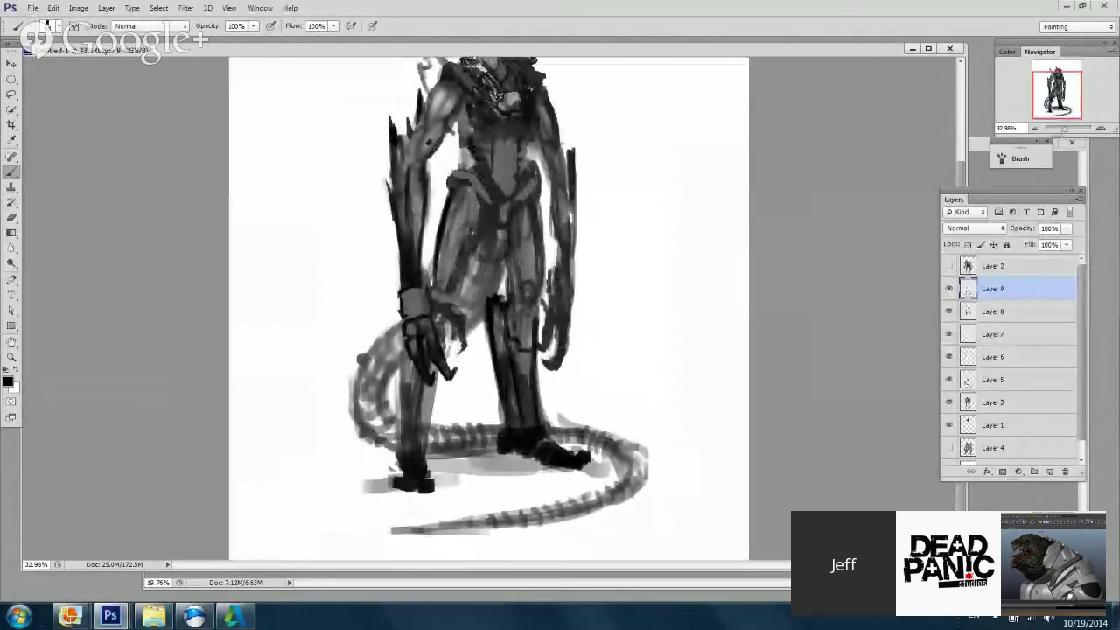
pyautogui.moveTo(430, 473); pyautogui.dragTo(470, 505)
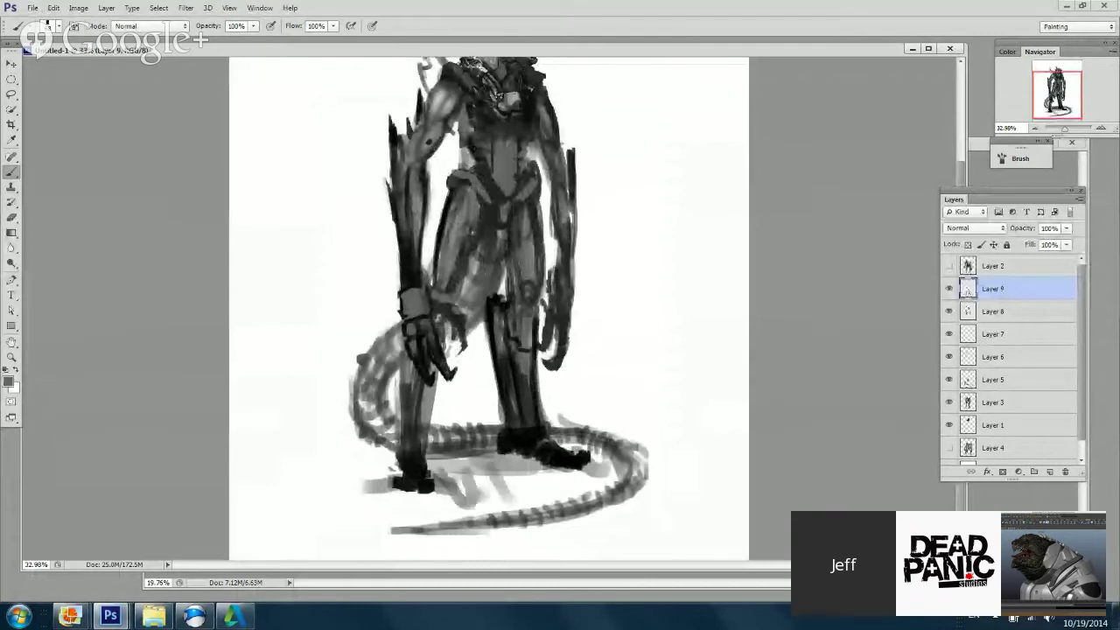
pyautogui.keyDown('alt'); pyautogui.scroll(2, 489, 416); pyautogui.keyUp('alt')
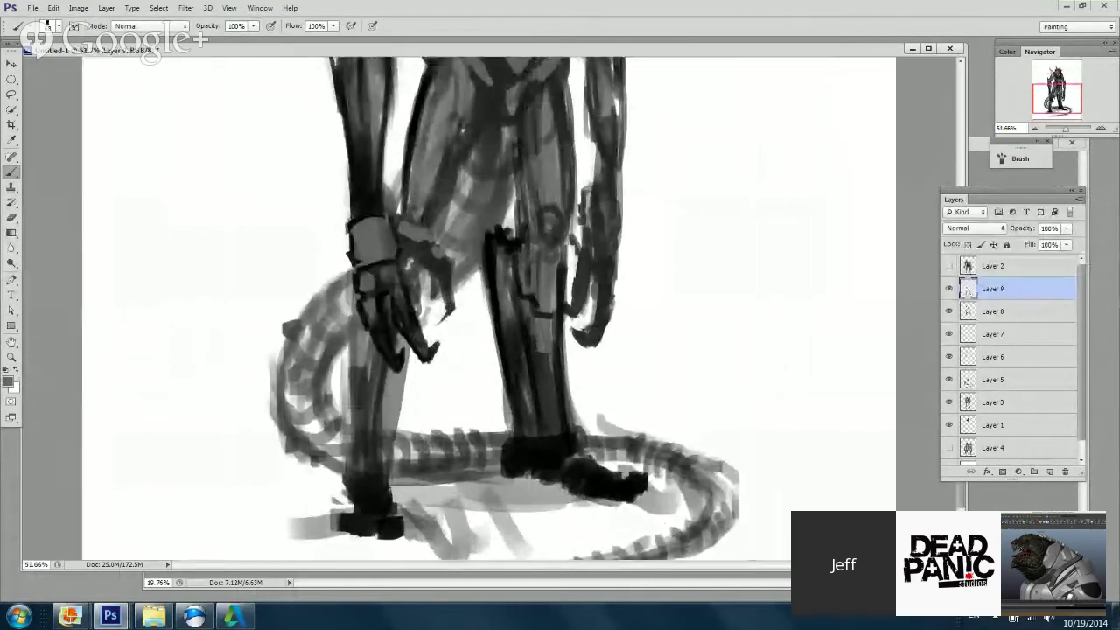
# Step: Reset the painting colour to black, outline the tail's upper segments beside the left-hand hand and undo the lowest strokes
pyautogui.click(5, 371)
pyautogui.scroll(1, 496, 253)
pyautogui.rightClick(496, 254)
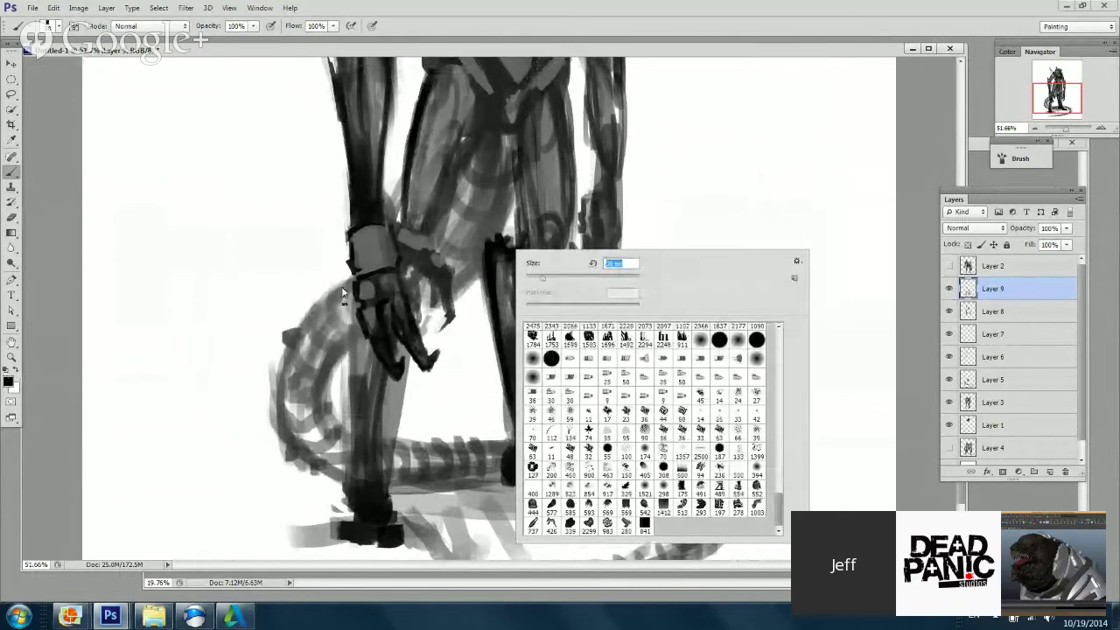
pyautogui.moveTo(341, 286)
pyautogui.mouseDown()
pyautogui.moveTo(330, 313)
pyautogui.moveTo(356, 326)
pyautogui.moveTo(277, 364)
pyautogui.moveTo(329, 361)
pyautogui.moveTo(313, 399)
pyautogui.moveTo(282, 425)
pyautogui.mouseUp()
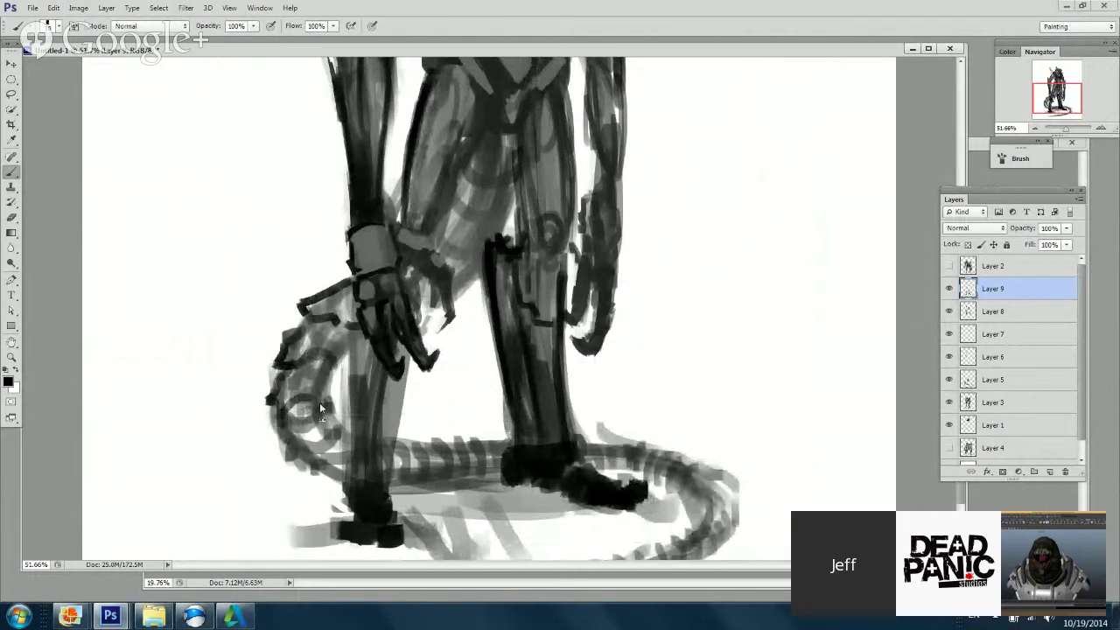
pyautogui.hotkey('ctrl', 'alt', 'z')
pyautogui.hotkey('ctrl', 'alt', 'z')
pyautogui.hotkey('ctrl', 'alt', 'z')
pyautogui.hotkey('ctrl', 'alt', 'z')
pyautogui.hotkey('ctrl', 'alt', 'z')
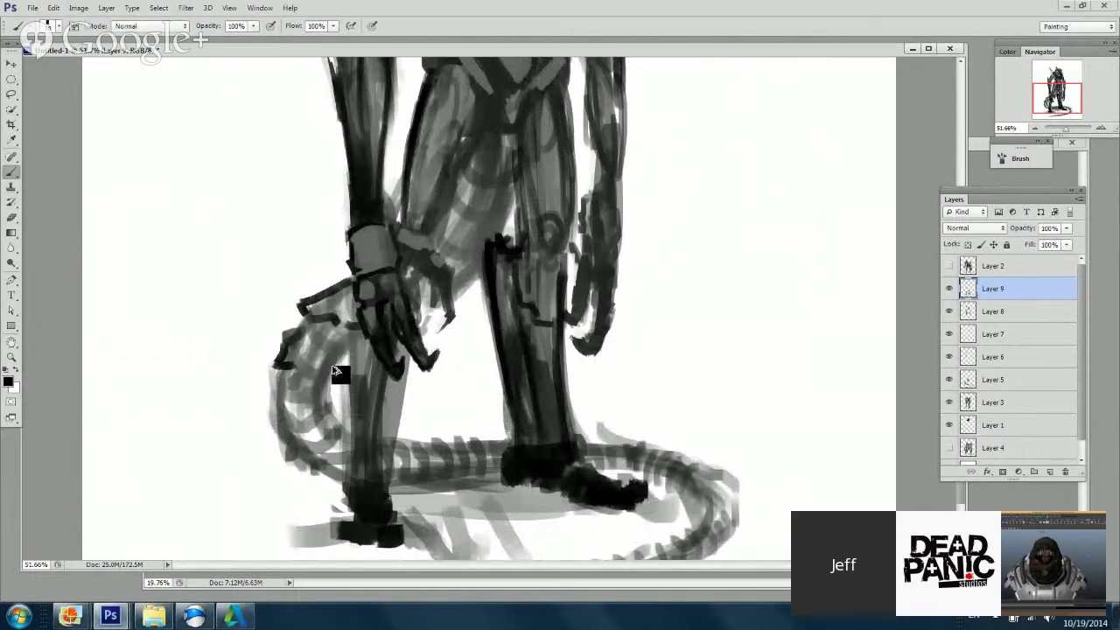
# Step: Redraw the middle tail segments on the left-hand coil as overlapping black-edged plates and undo the last faulty stroke
pyautogui.moveTo(292, 332)
pyautogui.mouseDown()
pyautogui.moveTo(276, 343)
pyautogui.moveTo(282, 367)
pyautogui.moveTo(329, 380)
pyautogui.moveTo(355, 338)
pyautogui.moveTo(357, 364)
pyautogui.mouseUp()
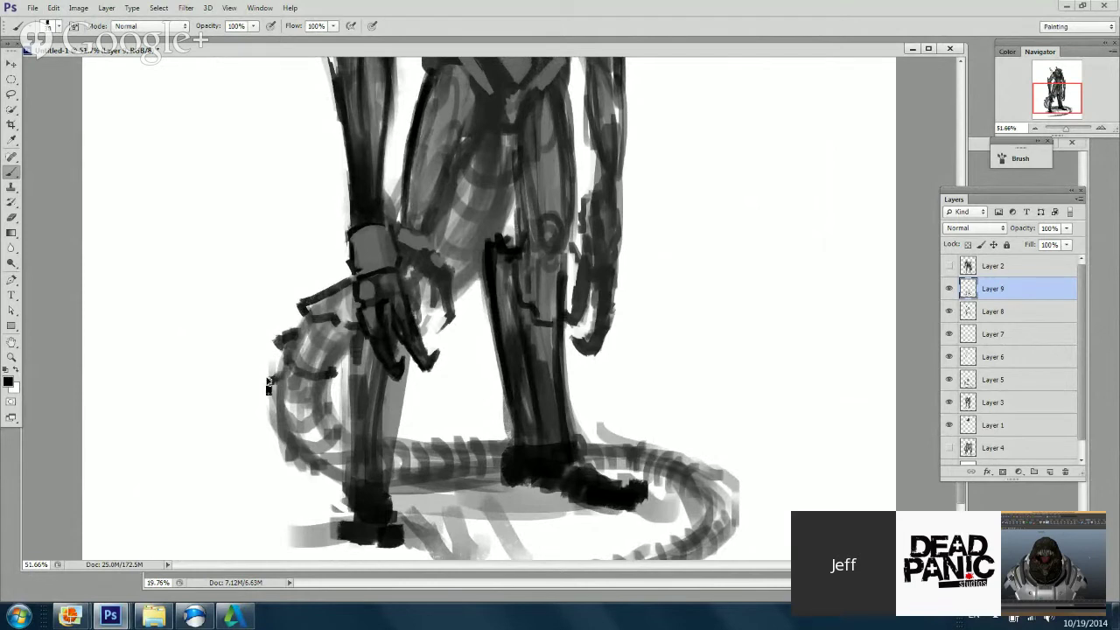
pyautogui.moveTo(278, 378)
pyautogui.mouseDown()
pyautogui.moveTo(268, 404)
pyautogui.moveTo(297, 424)
pyautogui.moveTo(329, 393)
pyautogui.moveTo(348, 314)
pyautogui.moveTo(315, 343)
pyautogui.moveTo(330, 363)
pyautogui.moveTo(338, 352)
pyautogui.mouseUp()
pyautogui.scroll(-3, 284, 365)
pyautogui.hotkey('ctrl', 'z')
pyautogui.hotkey('ctrl', 'z')
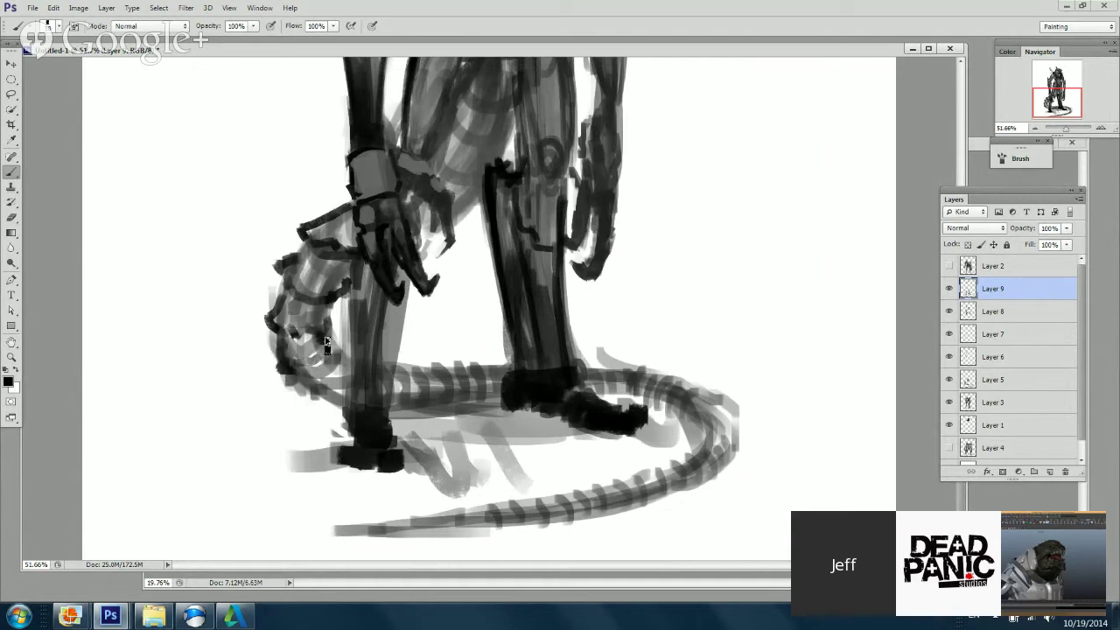
# Step: Outline the lowest plates of the tail's coil and mark black segments along the stretch behind the legs
pyautogui.moveTo(328, 340); pyautogui.dragTo(306, 357)
pyautogui.moveTo(371, 342)
pyautogui.mouseDown()
pyautogui.moveTo(375, 391)
pyautogui.moveTo(371, 339)
pyautogui.mouseUp()
pyautogui.moveTo(299, 371)
pyautogui.mouseDown()
pyautogui.moveTo(334, 394)
pyautogui.moveTo(348, 375)
pyautogui.mouseUp()
pyautogui.moveTo(448, 322); pyautogui.dragTo(447, 340)
pyautogui.moveTo(399, 388)
pyautogui.mouseDown()
pyautogui.moveTo(396, 422)
pyautogui.moveTo(432, 398)
pyautogui.moveTo(433, 412)
pyautogui.moveTo(492, 405)
pyautogui.moveTo(437, 385)
pyautogui.mouseUp()
pyautogui.scroll(3, 450, 289)
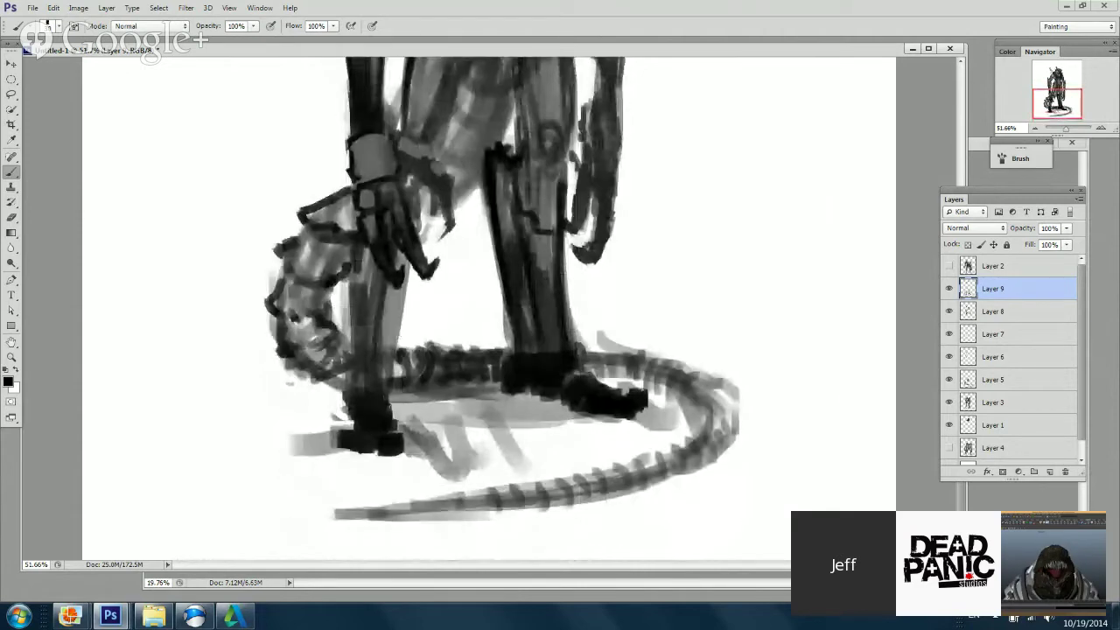
# Step: Outline the tail's base between the thighs as stacked plates with jagged black edges, redoing the upper one
pyautogui.moveTo(444, 303); pyautogui.dragTo(423, 314)
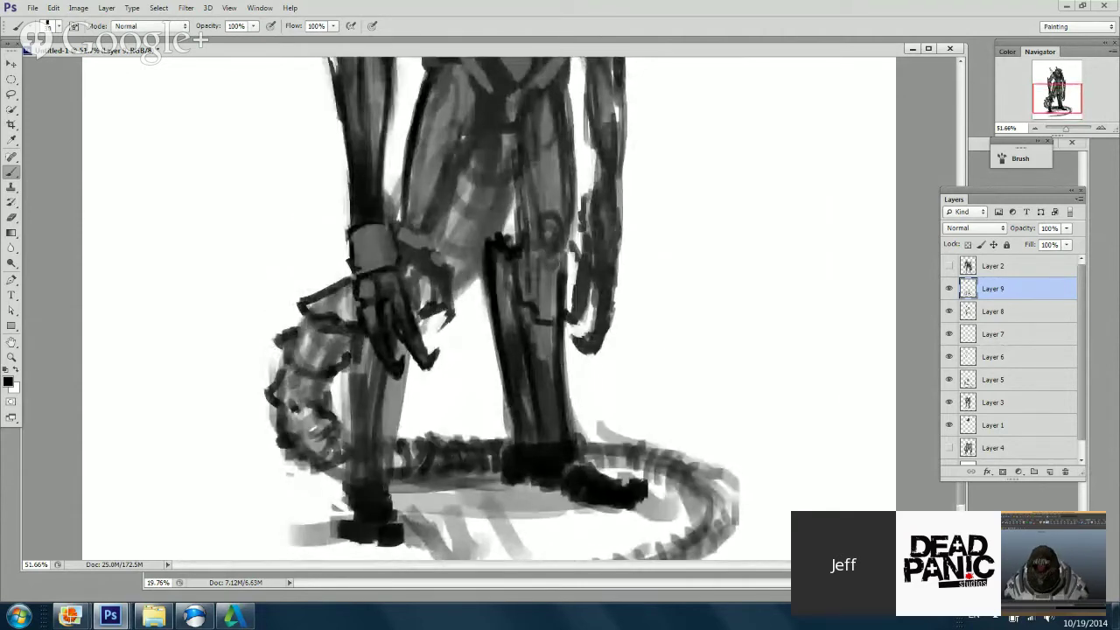
pyautogui.moveTo(440, 253); pyautogui.dragTo(479, 271)
pyautogui.scroll(3, 490, 320)
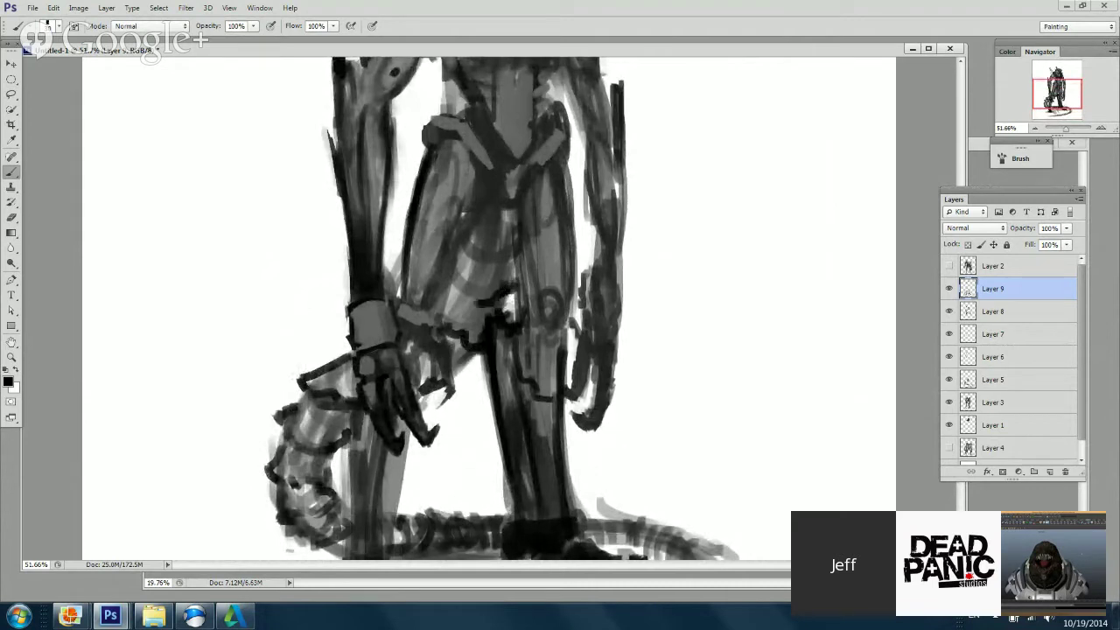
pyautogui.scroll(3, 438, 276)
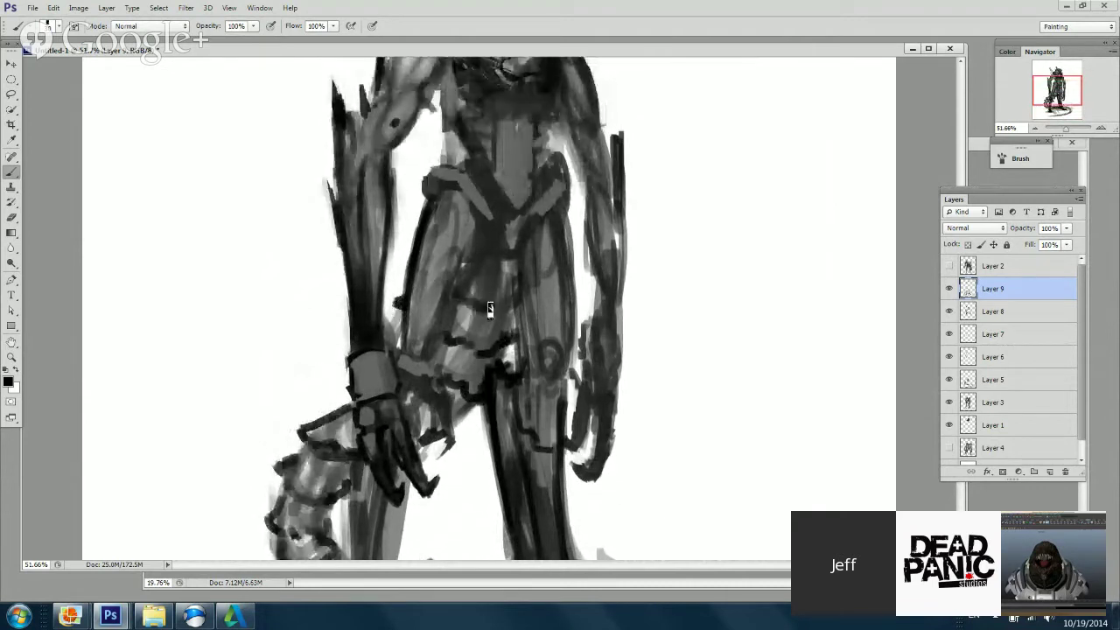
pyautogui.moveTo(464, 305); pyautogui.dragTo(521, 302)
pyautogui.hotkey('ctrl', 'z')
pyautogui.moveTo(481, 247); pyautogui.dragTo(451, 354)
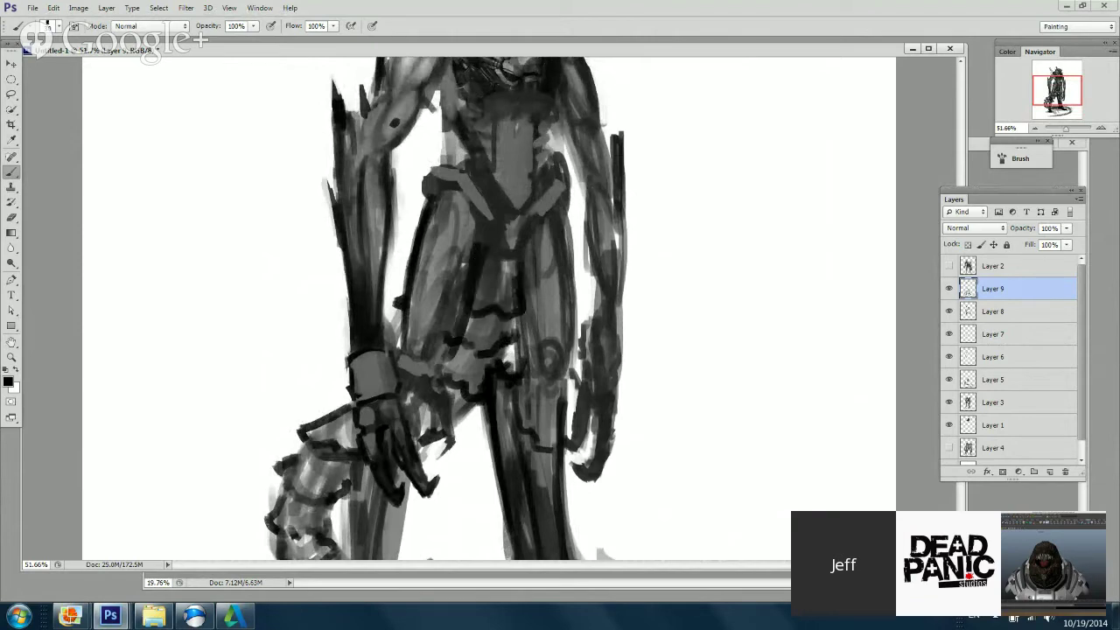
# Step: Adjust the brush and darken the left-hand shin with black strokes from below the hand to the ankle
pyautogui.keyDown('ctrl'); pyautogui.moveTo(488, 232); pyautogui.dragTo(457, 232); pyautogui.keyUp('ctrl')
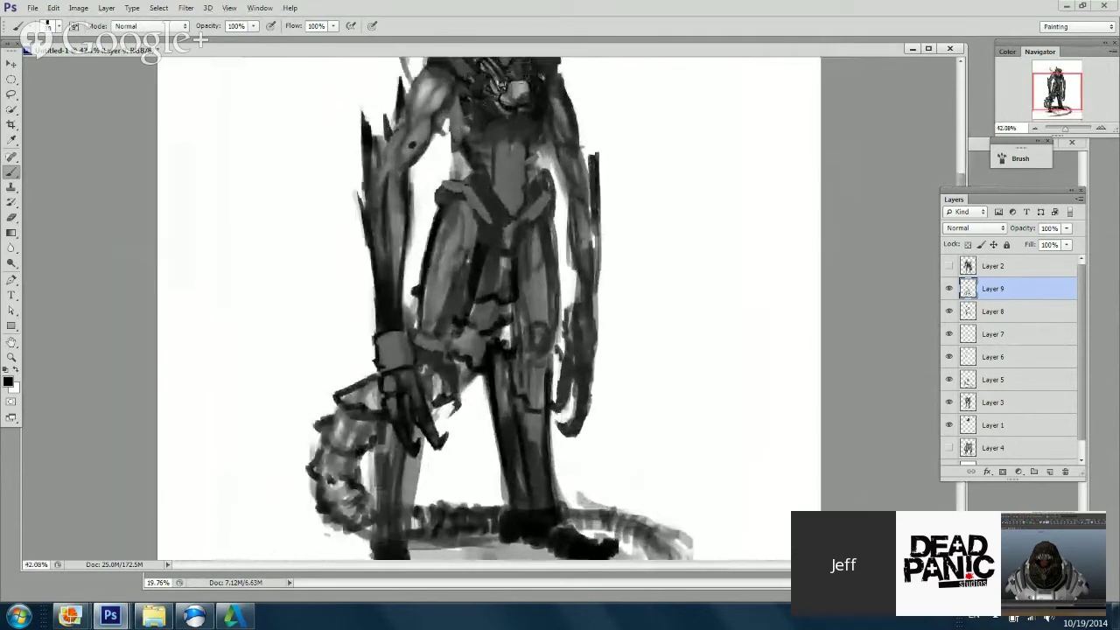
pyautogui.moveTo(472, 350); pyautogui.dragTo(472, 235)
pyautogui.moveTo(418, 319); pyautogui.dragTo(408, 389)
pyautogui.rightClick(410, 306)
pyautogui.moveTo(404, 337); pyautogui.dragTo(404, 420)
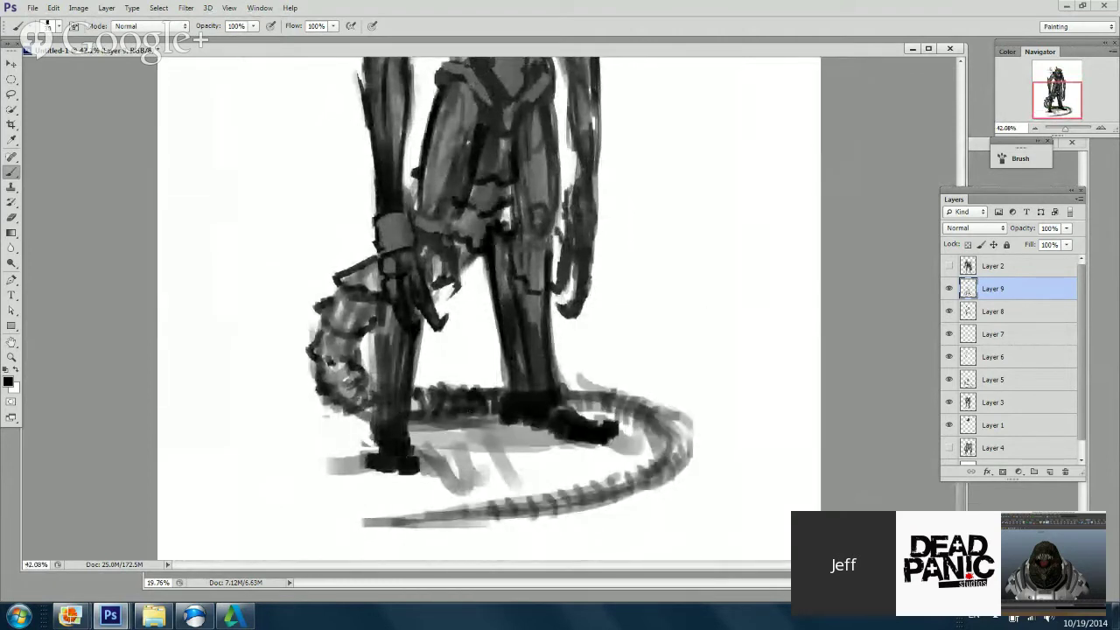
# Step: Mark black rings along the tail's curve on the ground and fill its tapering tip in black
pyautogui.moveTo(595, 395)
pyautogui.mouseDown()
pyautogui.moveTo(645, 427)
pyautogui.moveTo(663, 477)
pyautogui.moveTo(579, 506)
pyautogui.moveTo(487, 505)
pyautogui.mouseUp()
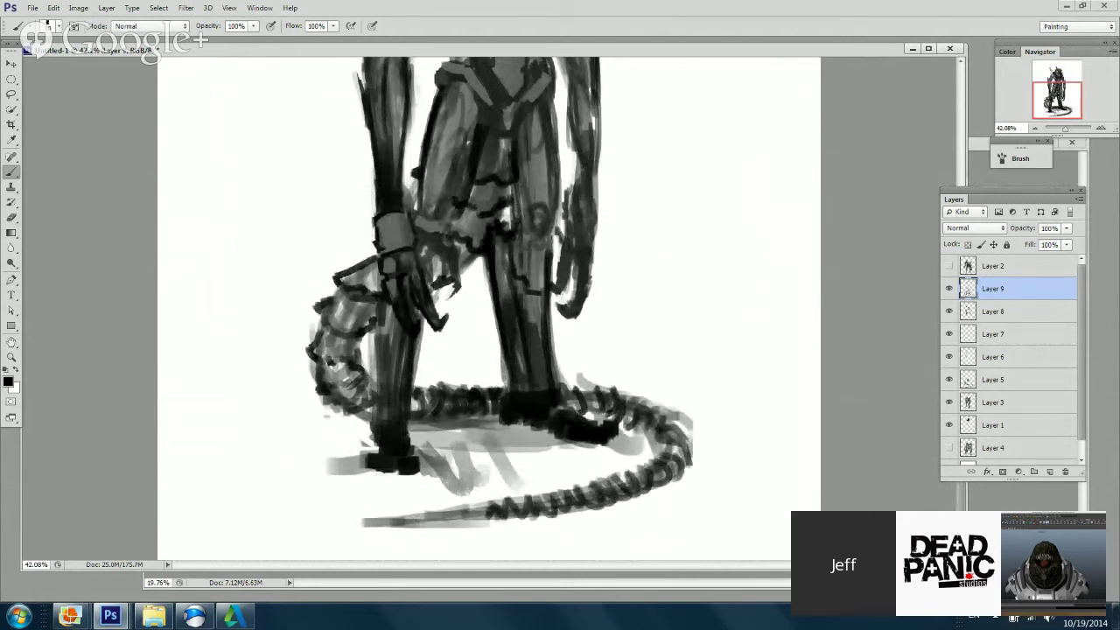
pyautogui.rightClick(695, 293)
pyautogui.click(478, 507)
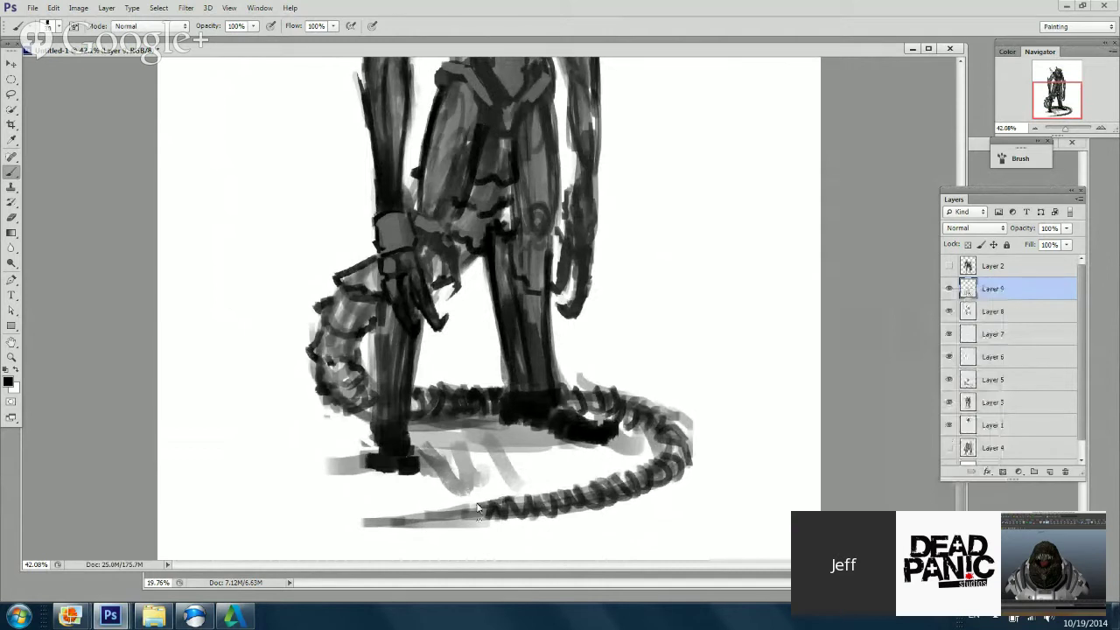
pyautogui.moveTo(477, 508)
pyautogui.mouseDown()
pyautogui.moveTo(366, 526)
pyautogui.moveTo(513, 513)
pyautogui.moveTo(428, 518)
pyautogui.mouseUp()
pyautogui.moveTo(362, 534); pyautogui.dragTo(429, 528)
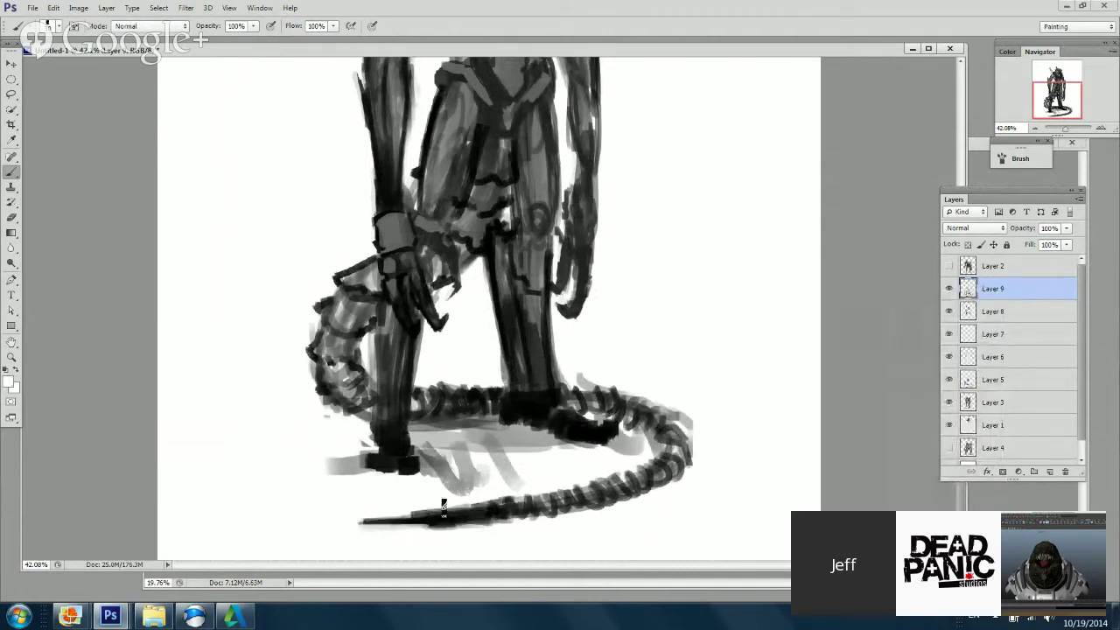
# Step: Sharpen the tail's black tip and clean up the underside of its curve with white
pyautogui.keyDown('alt'); pyautogui.click(557, 403); pyautogui.keyUp('alt')
pyautogui.keyDown('alt'); pyautogui.scroll(1, 557, 403); pyautogui.keyUp('alt')
pyautogui.moveTo(525, 412); pyautogui.dragTo(505, 389)
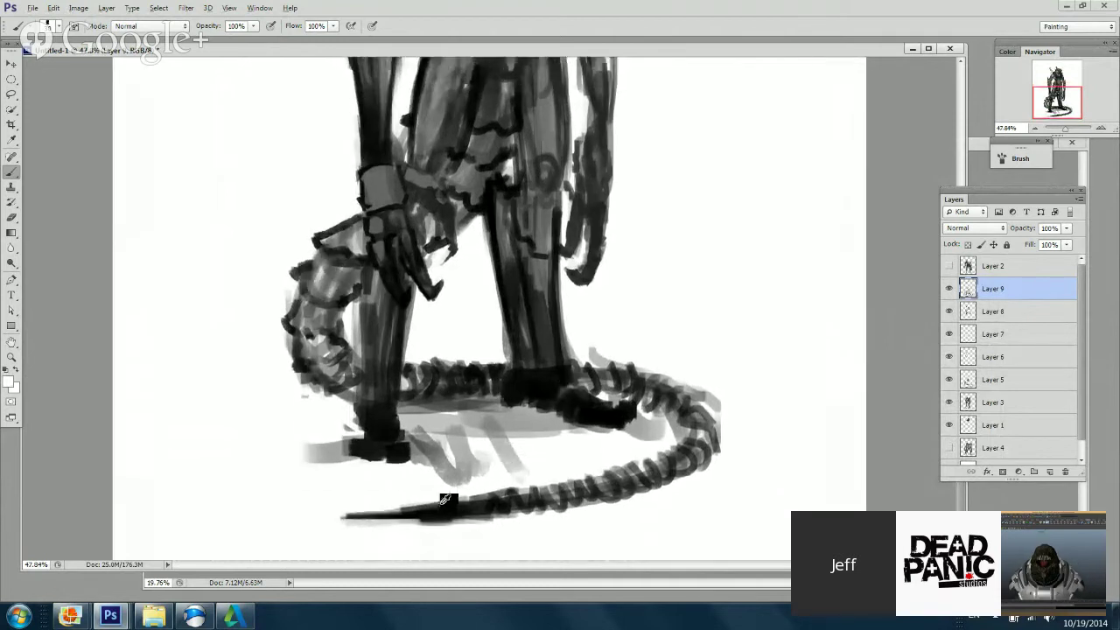
pyautogui.moveTo(439, 511); pyautogui.dragTo(338, 518)
pyautogui.press('x')
pyautogui.moveTo(490, 525); pyautogui.dragTo(394, 524)
pyautogui.moveTo(462, 524)
pyautogui.mouseDown()
pyautogui.moveTo(381, 524)
pyautogui.moveTo(360, 507)
pyautogui.moveTo(498, 492)
pyautogui.moveTo(515, 506)
pyautogui.moveTo(592, 488)
pyautogui.moveTo(638, 476)
pyautogui.moveTo(714, 424)
pyautogui.mouseUp()
pyautogui.keyDown('alt'); pyautogui.click(389, 513); pyautogui.keyUp('alt')
pyautogui.keyDown('alt'); pyautogui.click(330, 503); pyautogui.keyUp('alt')
pyautogui.keyDown('alt'); pyautogui.click(469, 509); pyautogui.keyUp('alt')
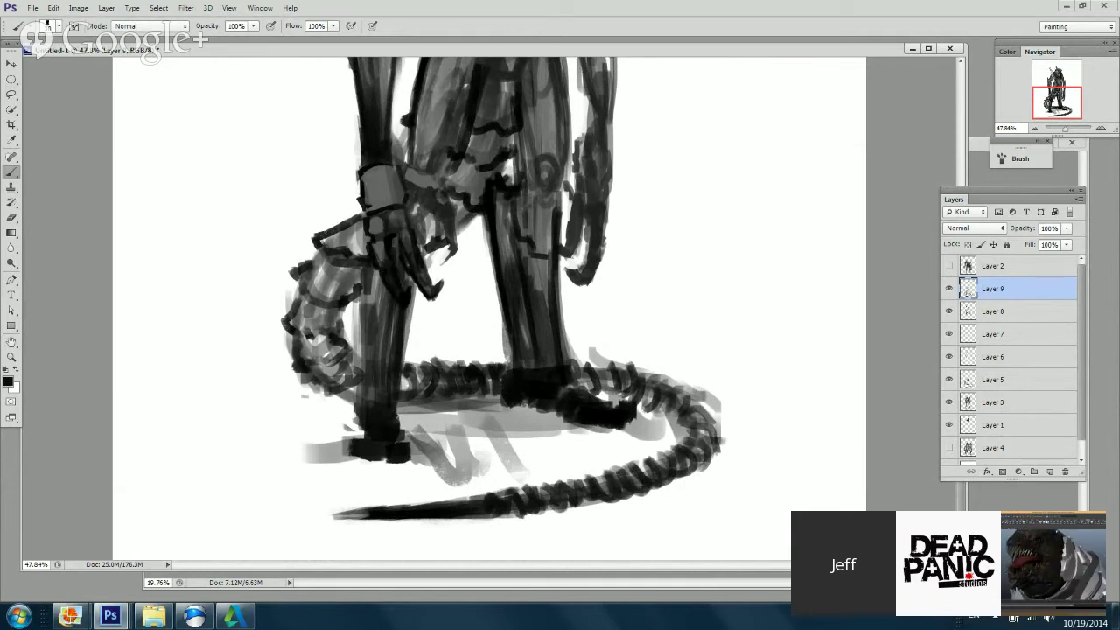
# Step: Adjust the brush, tidy the ground shadow beside the right-hand foot and extend it in light grey past the left-hand foot
pyautogui.rightClick(762, 310)
pyautogui.moveTo(645, 446)
pyautogui.mouseDown()
pyautogui.moveTo(686, 440)
pyautogui.moveTo(534, 511)
pyautogui.moveTo(481, 516)
pyautogui.moveTo(563, 430)
pyautogui.moveTo(665, 437)
pyautogui.mouseUp()
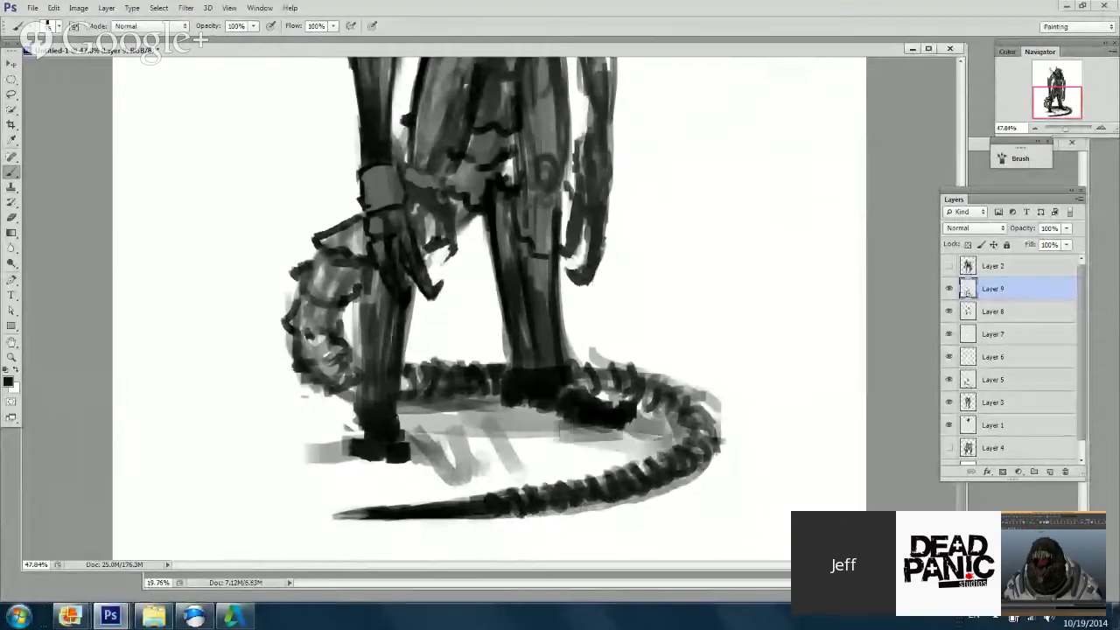
pyautogui.moveTo(354, 422); pyautogui.dragTo(293, 440)
pyautogui.keyDown('alt'); pyautogui.click(319, 438); pyautogui.keyUp('alt')
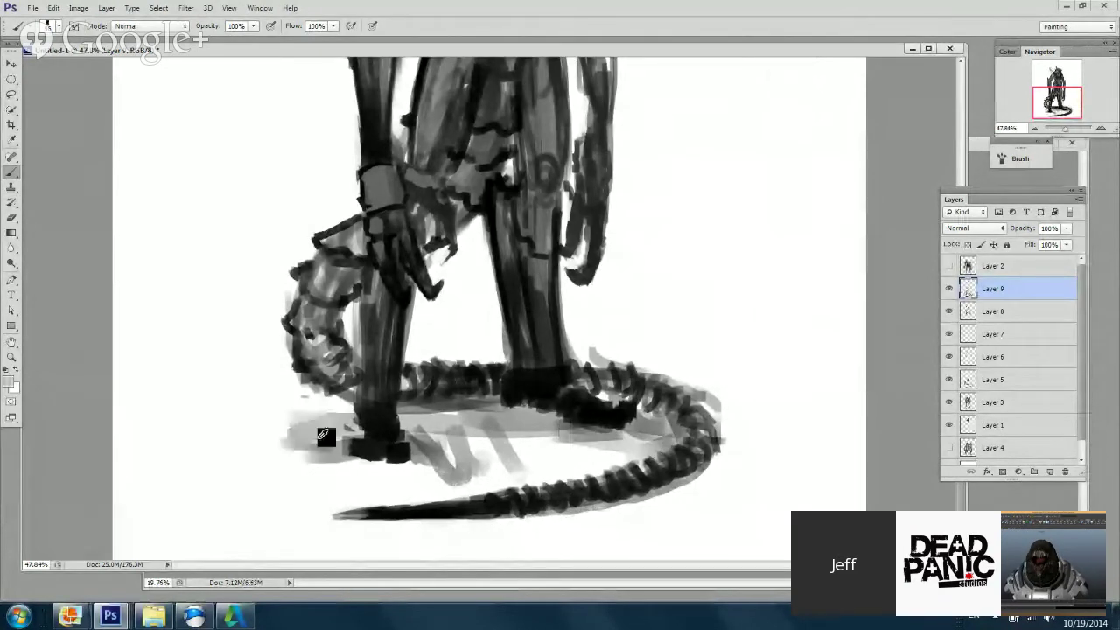
# Step: Sample a dark grey from the torso and paint strokes down the abdomen and over the pelvis plates
pyautogui.scroll(10, 529, 394)
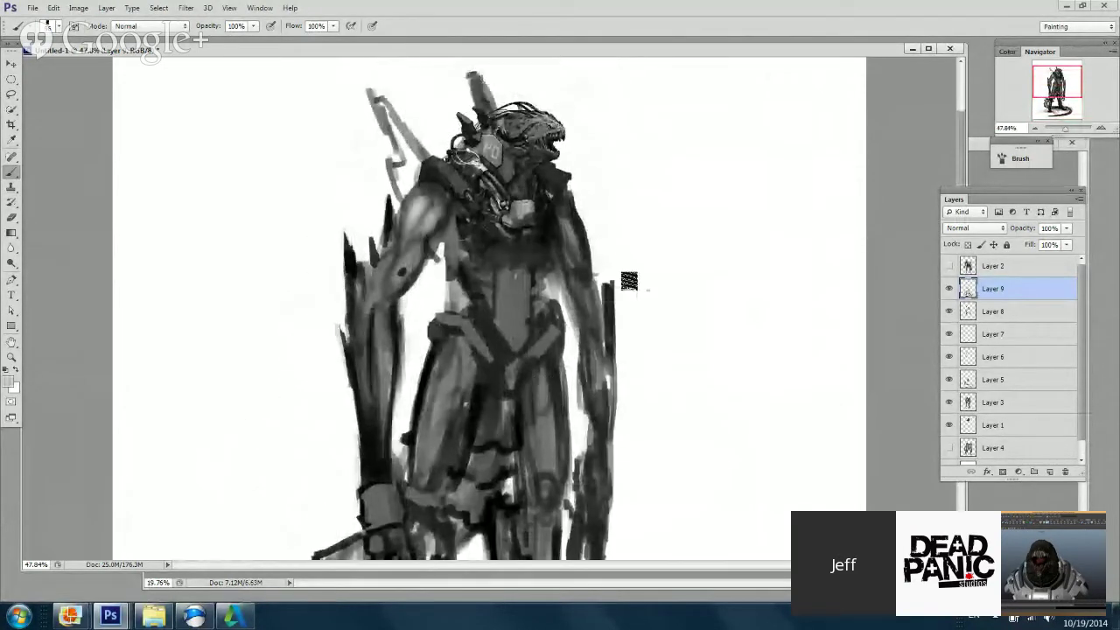
pyautogui.rightClick(642, 288)
pyautogui.keyDown('alt'); pyautogui.click(543, 333); pyautogui.keyUp('alt')
pyautogui.moveTo(495, 325); pyautogui.dragTo(517, 369)
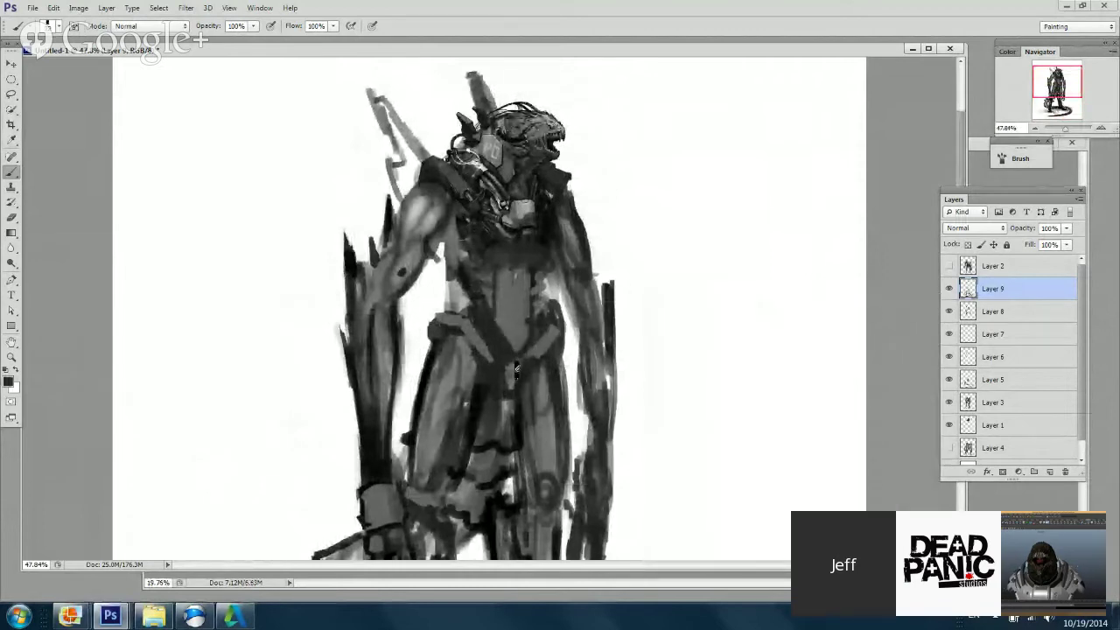
pyautogui.moveTo(494, 316); pyautogui.dragTo(508, 336)
pyautogui.moveTo(517, 271); pyautogui.dragTo(519, 348)
# Step: Fill and thicken the outlined back spike behind the left-hand shoulder with sampled dark grey, and extend the spike beside the head
pyautogui.keyDown('alt'); pyautogui.scroll(-3, 516, 308); pyautogui.keyUp('alt')
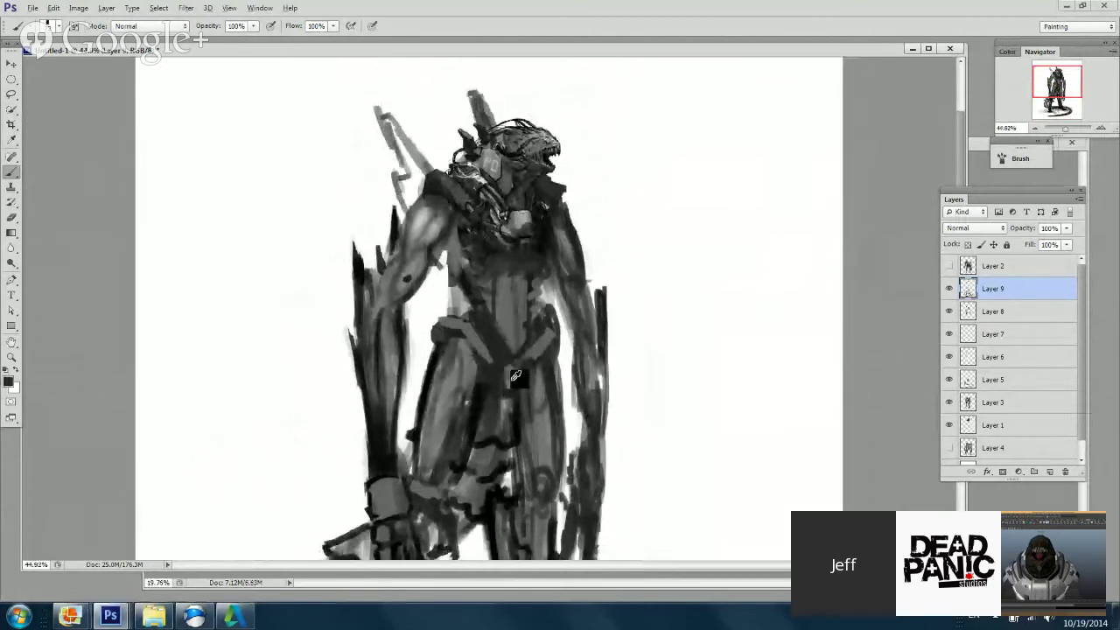
pyautogui.keyDown('alt'); pyautogui.scroll(-2, 565, 267); pyautogui.keyUp('alt')
pyautogui.keyDown('alt'); pyautogui.scroll(1, 566, 268); pyautogui.keyUp('alt')
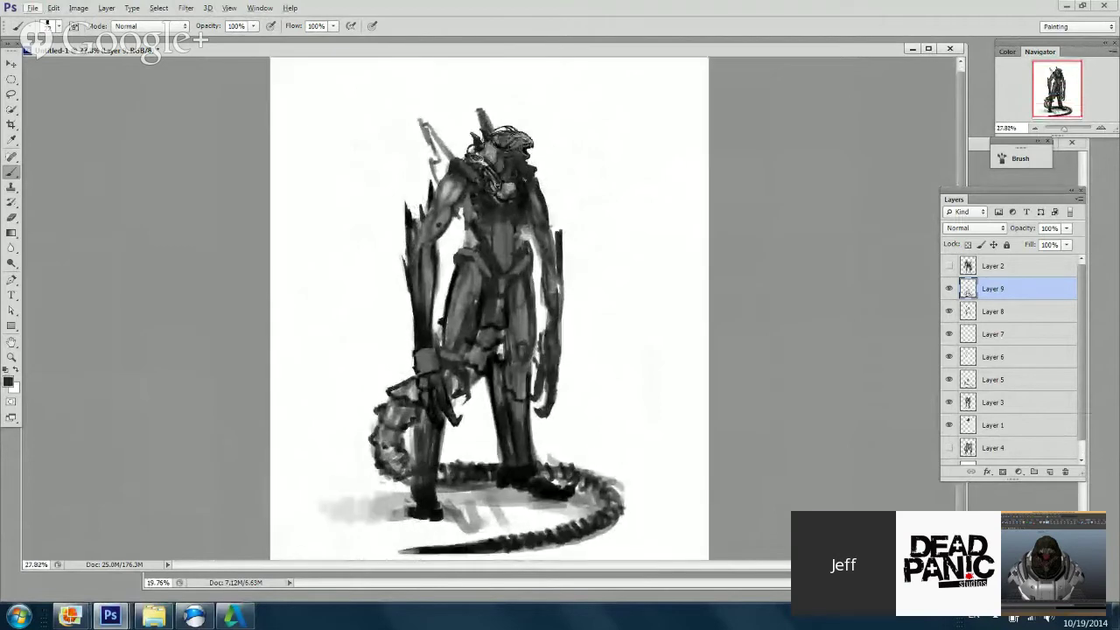
pyautogui.rightClick(560, 231)
pyautogui.keyDown('alt'); pyautogui.click(504, 200); pyautogui.keyUp('alt')
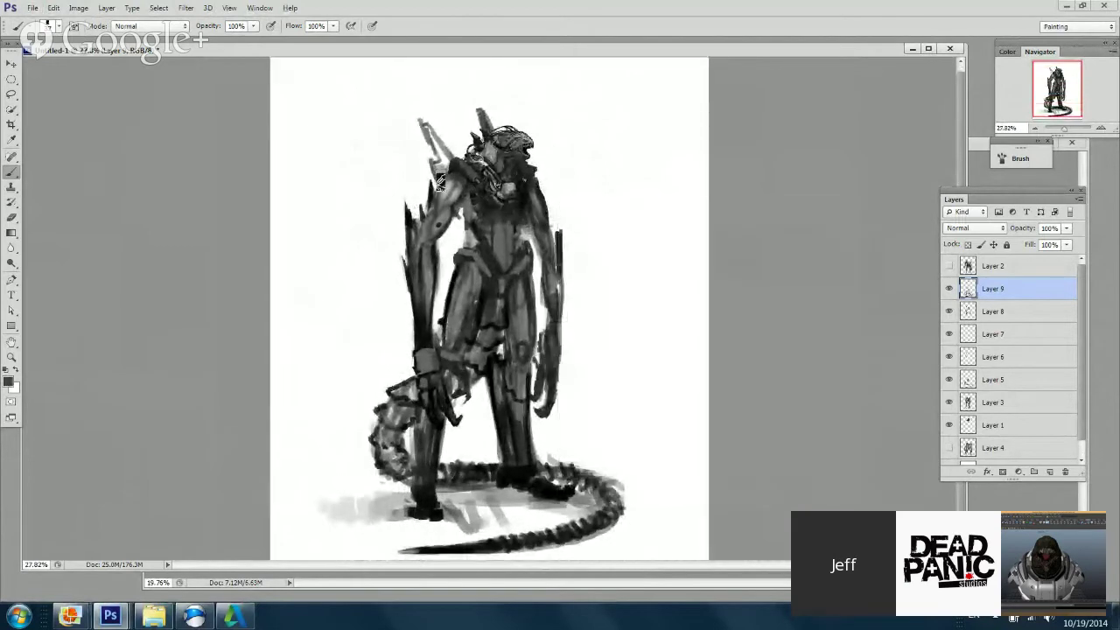
pyautogui.rightClick(504, 180)
pyautogui.click(439, 167)
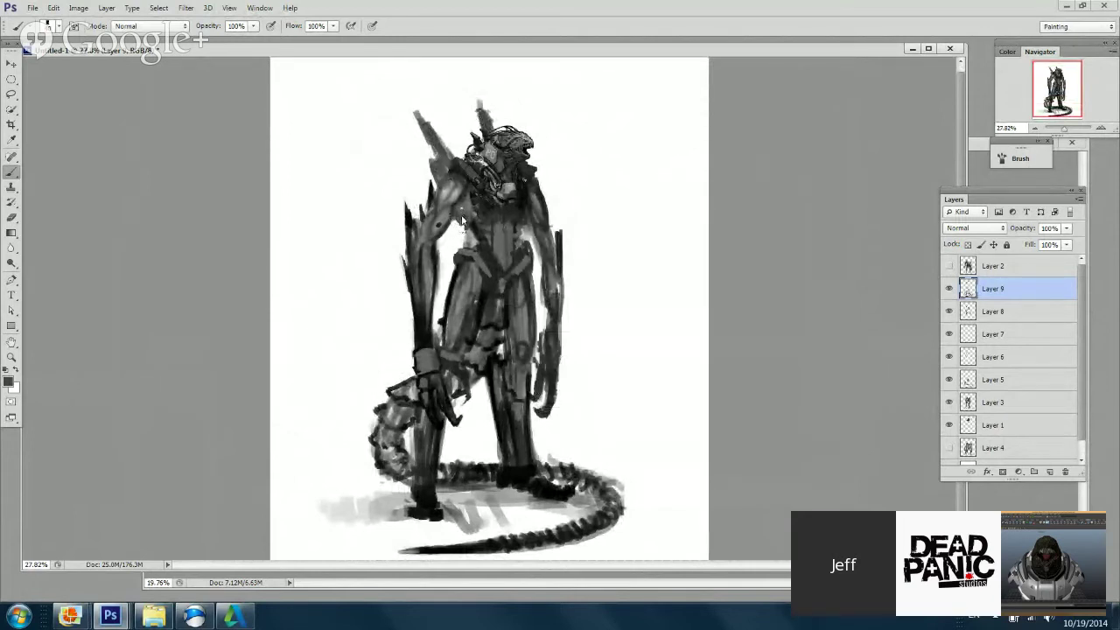
# Step: Sample black and dark grey from the figure and roughen the right-hand arm's edges, adding grey at its wrist
pyautogui.hotkey('ctrl', '0')
pyautogui.keyDown('alt'); pyautogui.click(510, 351); pyautogui.keyUp('alt')
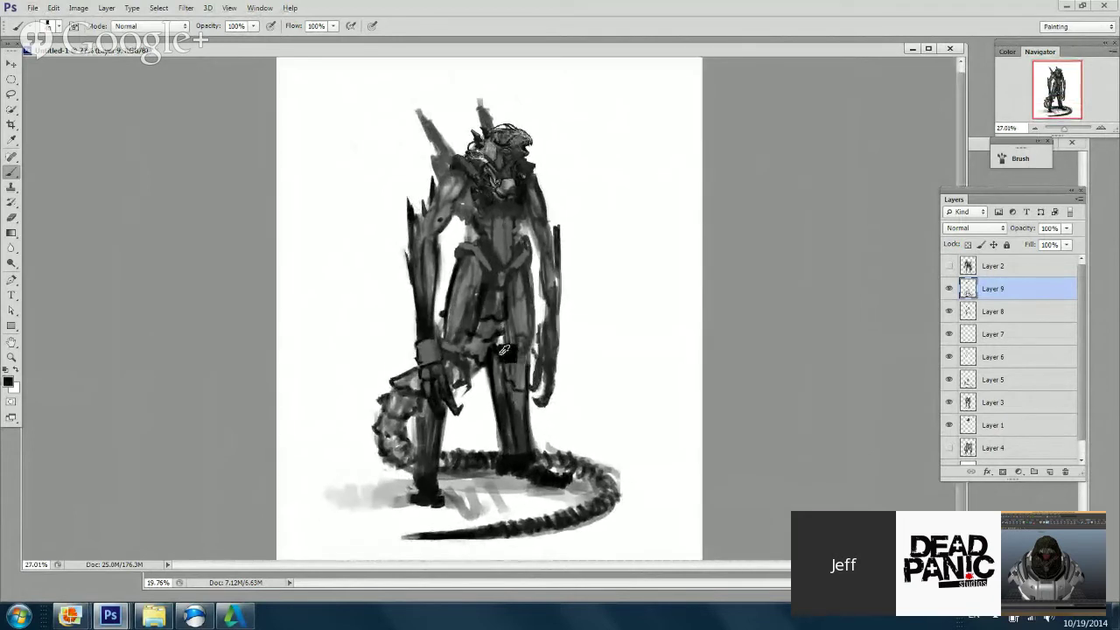
pyautogui.keyDown('alt'); pyautogui.click(506, 349); pyautogui.keyUp('alt')
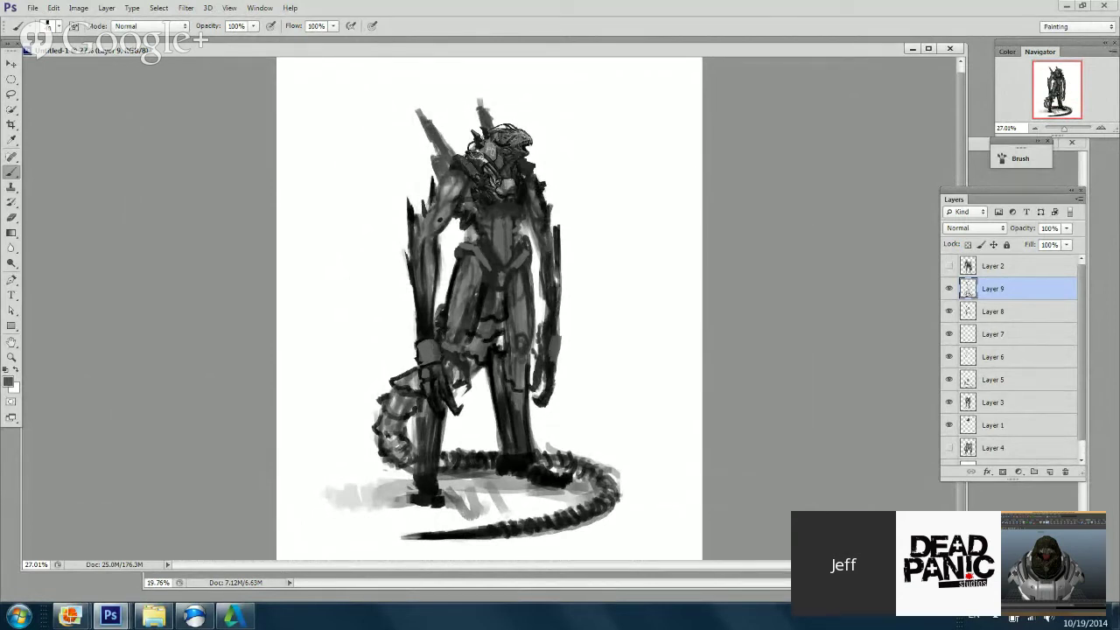
# Step: Sample a near-black tone from the creature's pelvis on Layer 9 and darken the area between the thighs
pyautogui.keyDown('alt'); pyautogui.scroll(-1, 413, 556); pyautogui.keyUp('alt')
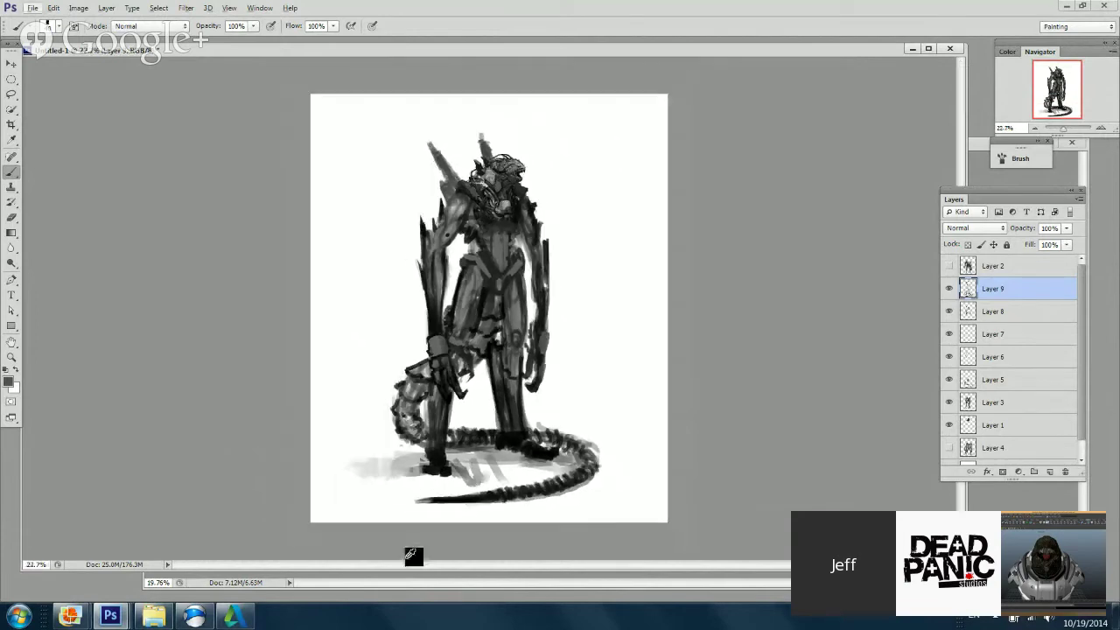
pyautogui.keyDown('alt'); pyautogui.scroll(1, 413, 556); pyautogui.keyUp('alt')
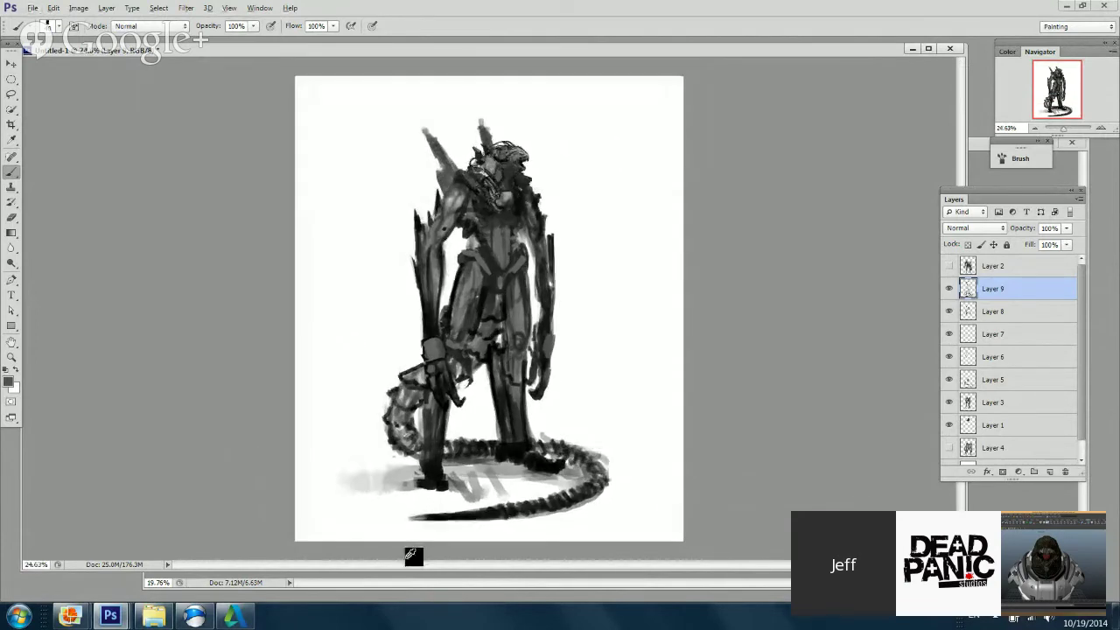
pyautogui.keyDown('alt'); pyautogui.scroll(1, 413, 556); pyautogui.keyUp('alt')
pyautogui.rightClick(561, 270)
pyautogui.click(508, 267)
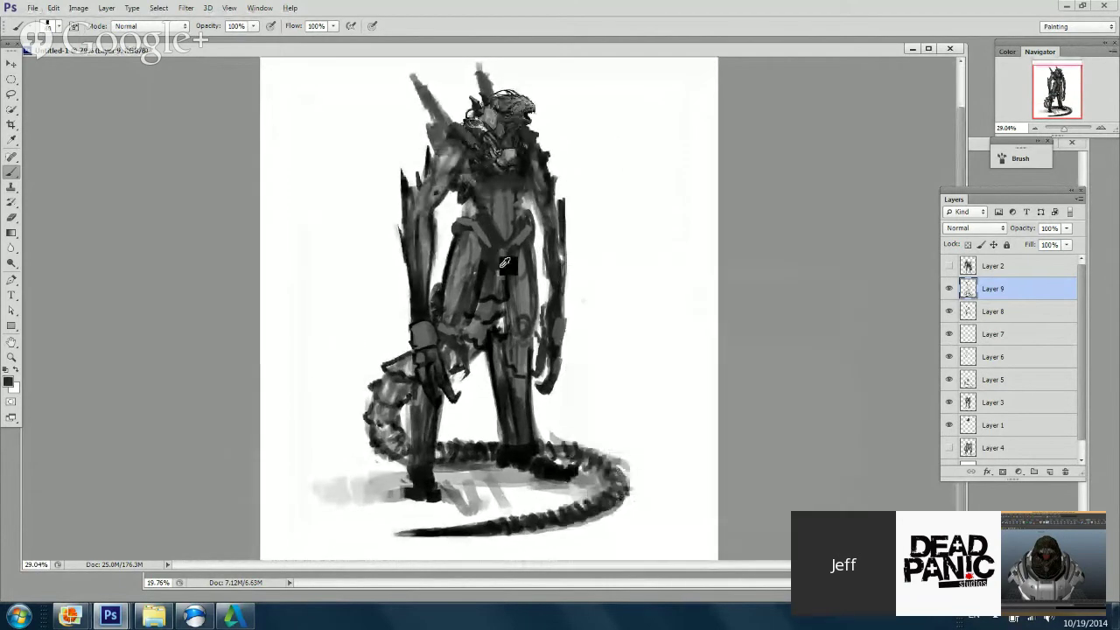
pyautogui.keyDown('alt'); pyautogui.click(497, 266); pyautogui.keyUp('alt')
pyautogui.moveTo(495, 268); pyautogui.dragTo(505, 286)
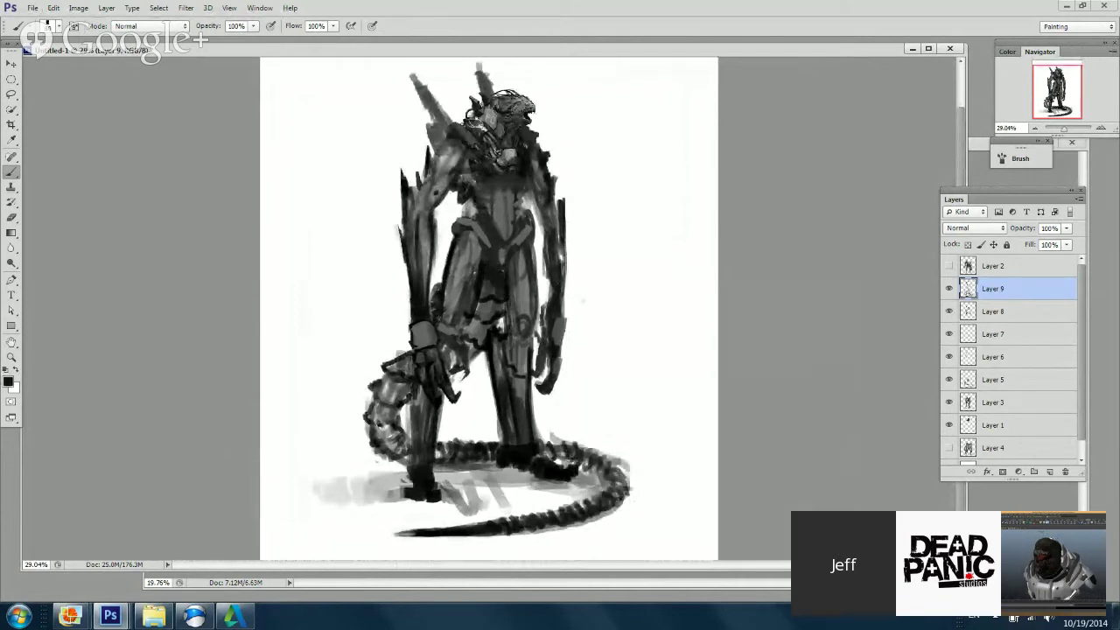
pyautogui.rightClick(480, 276)
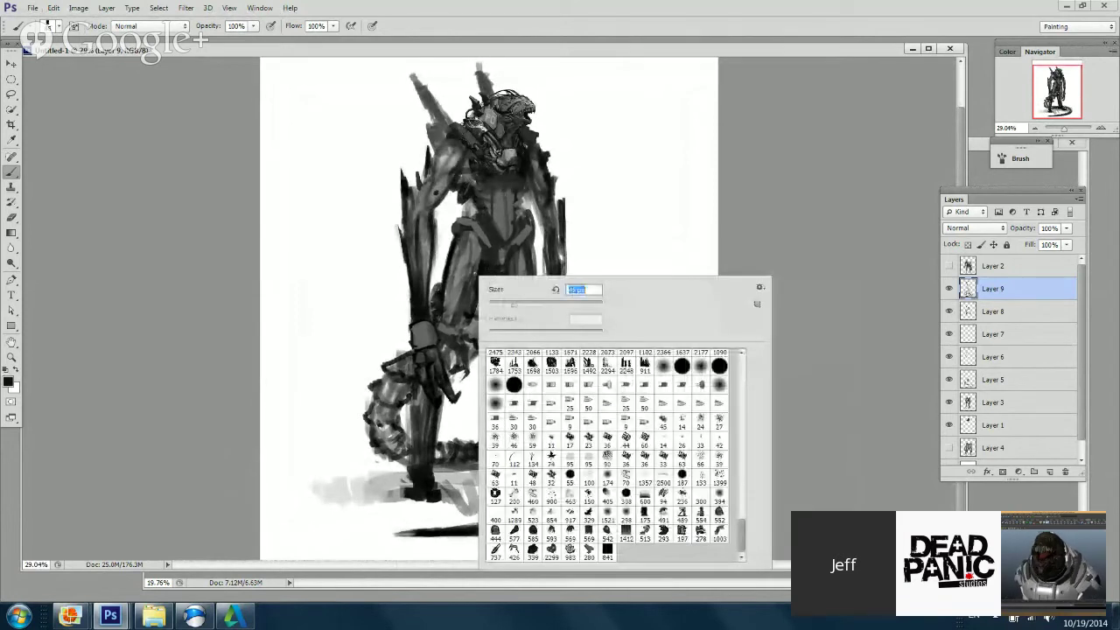
pyautogui.press('Escape')
# Step: Sample a mid-gray from the creature's thigh and paint smoother, lighter strokes over the thigh beside the tail
pyautogui.keyDown('alt'); pyautogui.scroll(-1, 488, 308); pyautogui.keyUp('alt')
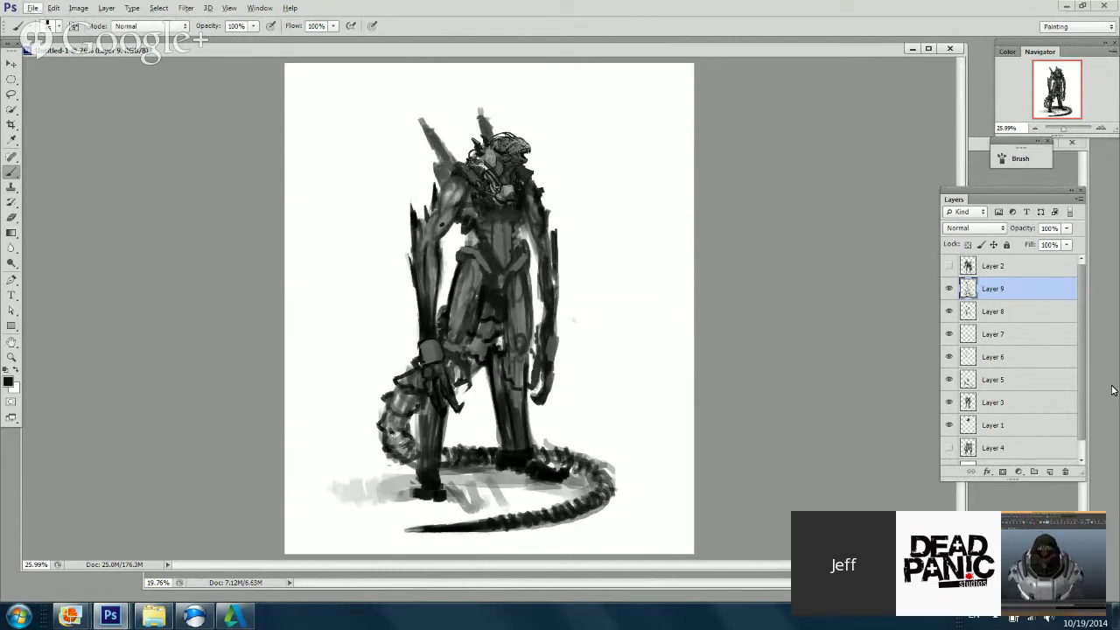
pyautogui.keyDown('ctrl'); pyautogui.moveTo(490, 376); pyautogui.dragTo(552, 377); pyautogui.keyUp('ctrl')
pyautogui.moveTo(538, 319); pyautogui.dragTo(574, 406)
pyautogui.keyDown('alt'); pyautogui.click(457, 312); pyautogui.keyUp('alt')
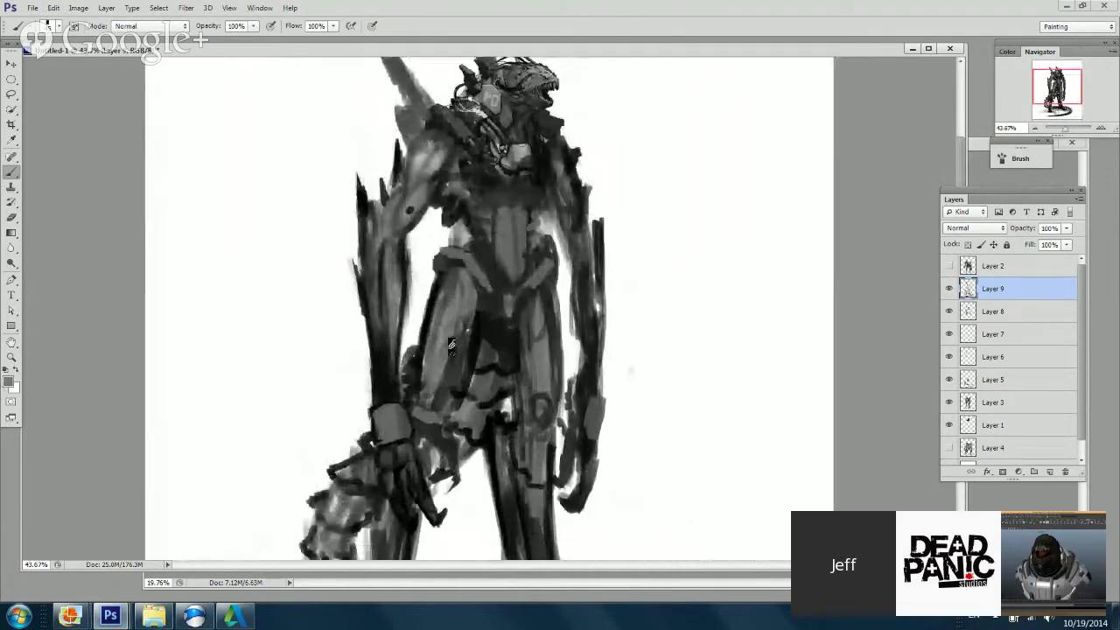
pyautogui.moveTo(457, 311)
pyautogui.mouseDown()
pyautogui.moveTo(450, 359)
pyautogui.moveTo(445, 298)
pyautogui.mouseUp()
pyautogui.moveTo(451, 385); pyautogui.dragTo(468, 306)
pyautogui.moveTo(478, 354); pyautogui.dragTo(478, 302)
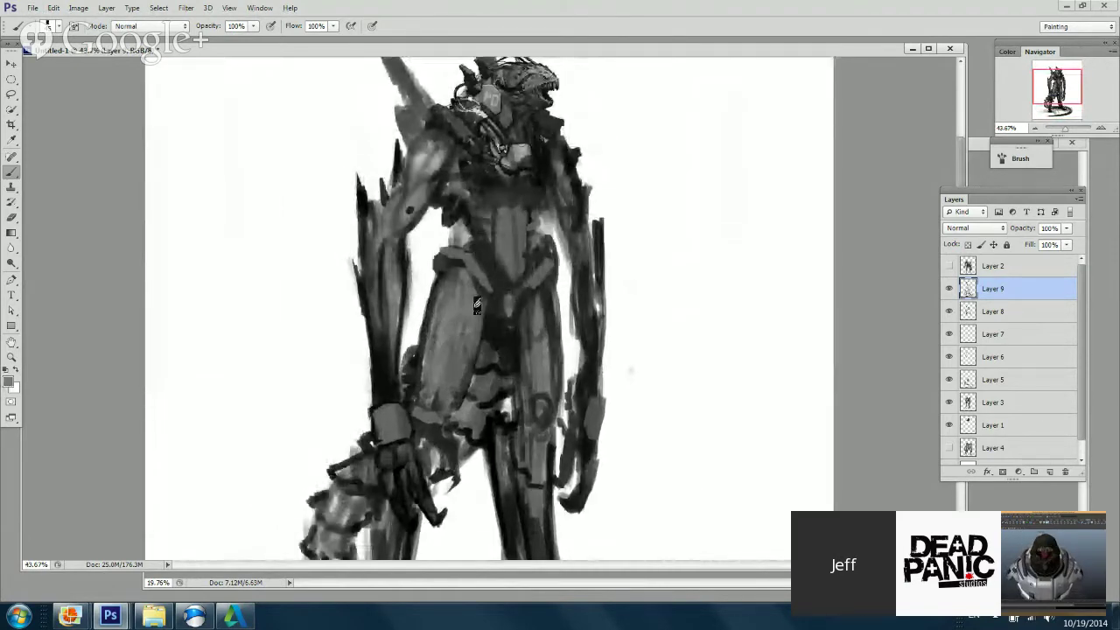
pyautogui.rightClick(568, 281)
pyautogui.press('Return')
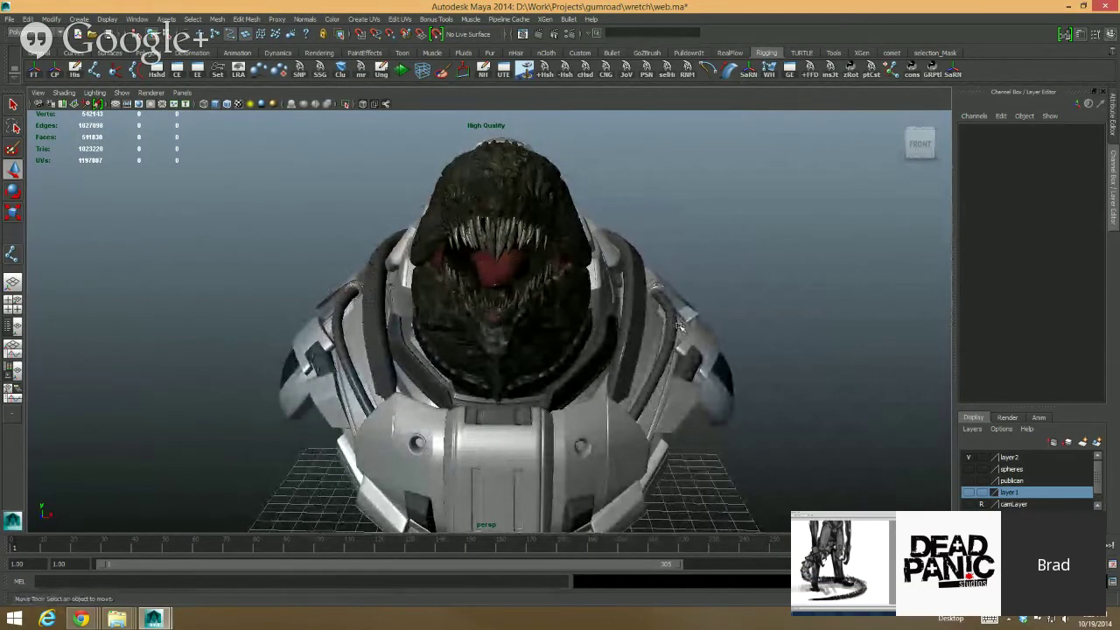
# Step: In Maya, examine the armored creature bust from the front, three-quarter and profile views
pyautogui.keyDown('alt'); pyautogui.moveTo(700, 374); pyautogui.dragTo(724, 354); pyautogui.keyUp('alt')
pyautogui.moveTo(725, 354)
pyautogui.keyDown('alt'); pyautogui.mouseDown(button='middle')
pyautogui.moveTo(722, 320)
pyautogui.moveTo(721, 358)
pyautogui.mouseUp(button='middle'); pyautogui.keyUp('alt')
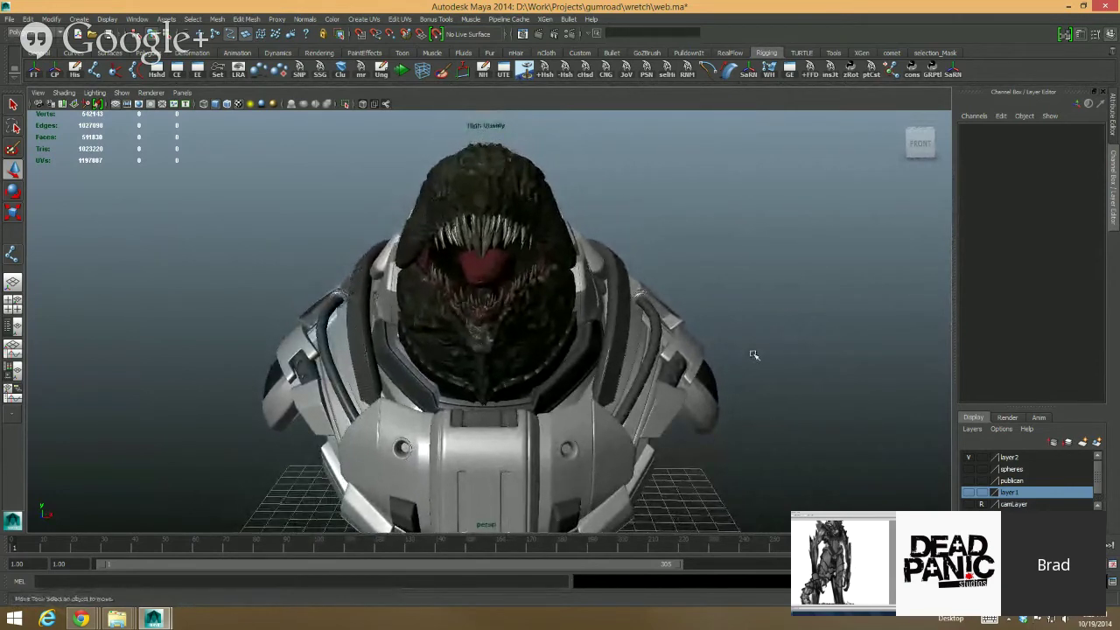
pyautogui.keyDown('alt'); pyautogui.moveTo(754, 354); pyautogui.dragTo(726, 354); pyautogui.keyUp('alt')
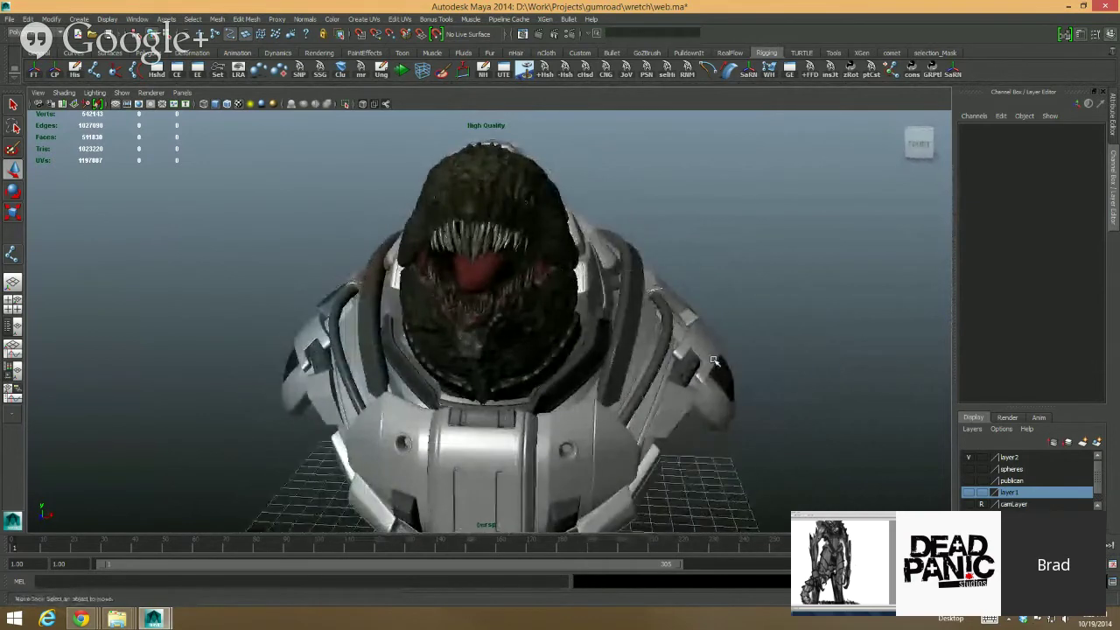
pyautogui.moveTo(689, 343)
pyautogui.keyDown('alt'); pyautogui.mouseDown()
pyautogui.moveTo(697, 333)
pyautogui.moveTo(746, 341)
pyautogui.moveTo(731, 349)
pyautogui.moveTo(692, 346)
pyautogui.moveTo(750, 345)
pyautogui.moveTo(727, 332)
pyautogui.moveTo(768, 338)
pyautogui.moveTo(706, 339)
pyautogui.mouseUp(); pyautogui.keyUp('alt')
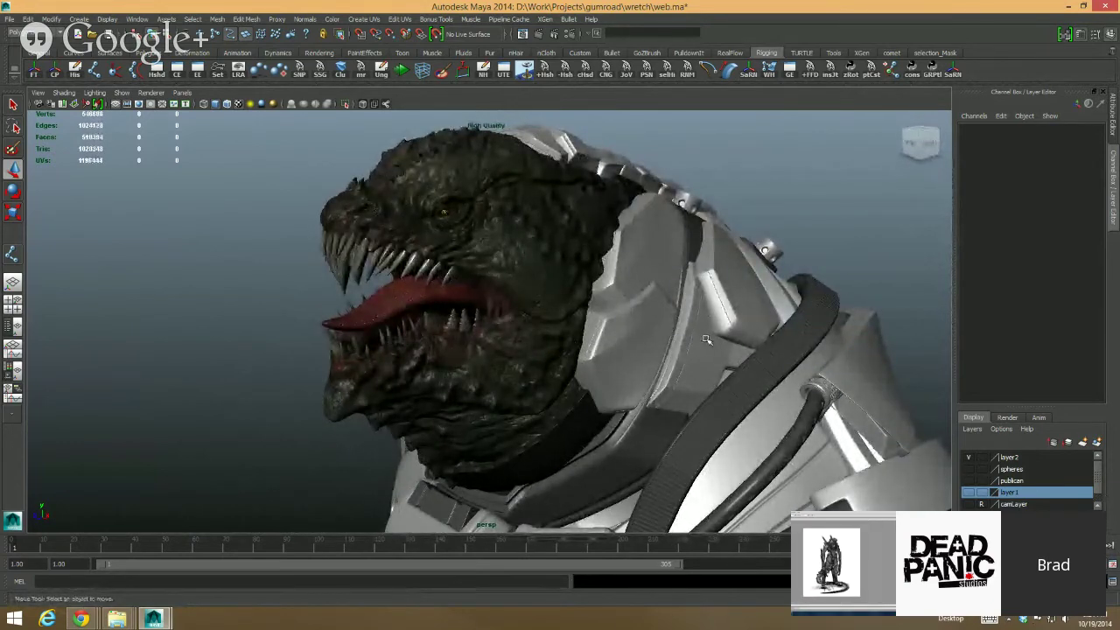
pyautogui.keyDown('alt'); pyautogui.moveTo(701, 320); pyautogui.dragTo(806, 282); pyautogui.keyUp('alt')
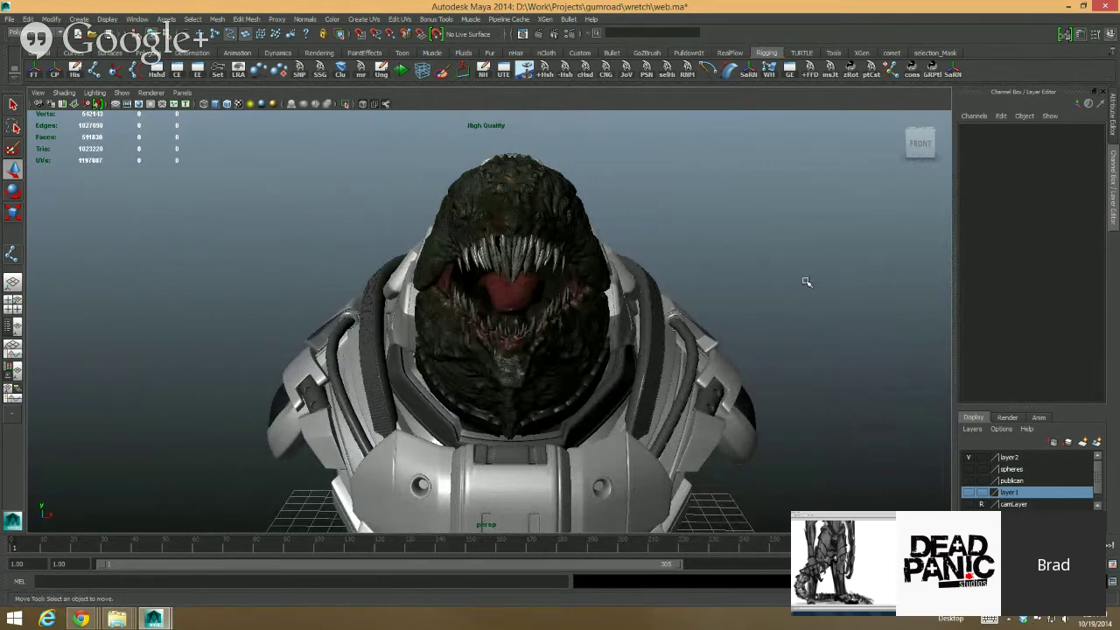
pyautogui.keyDown('alt'); pyautogui.moveTo(764, 283); pyautogui.dragTo(719, 259); pyautogui.keyUp('alt')
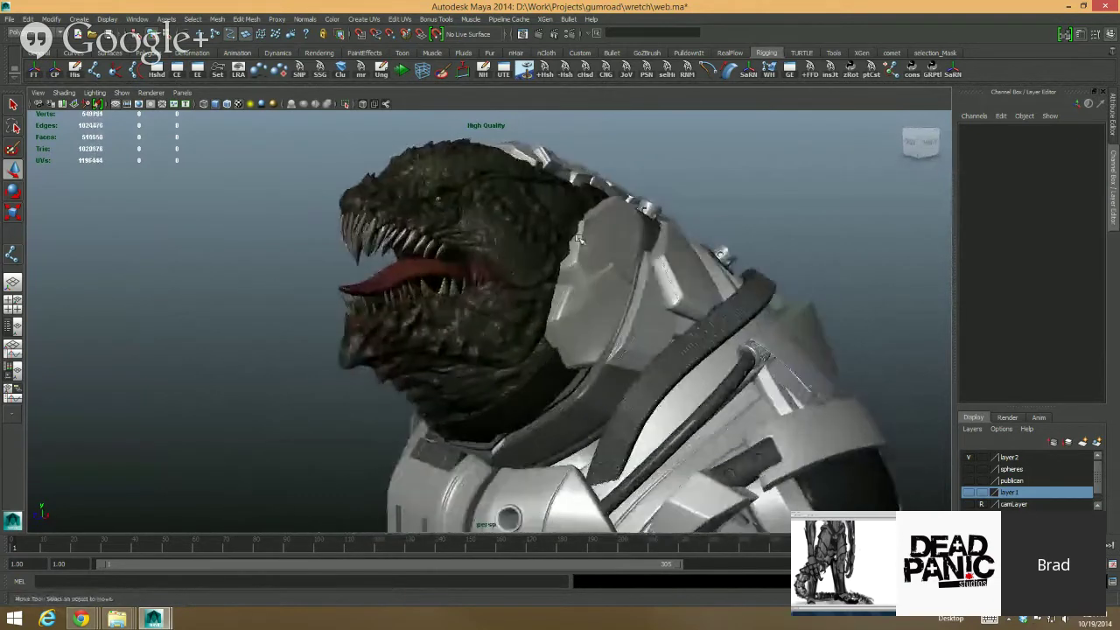
pyautogui.scroll(2, 572, 253)
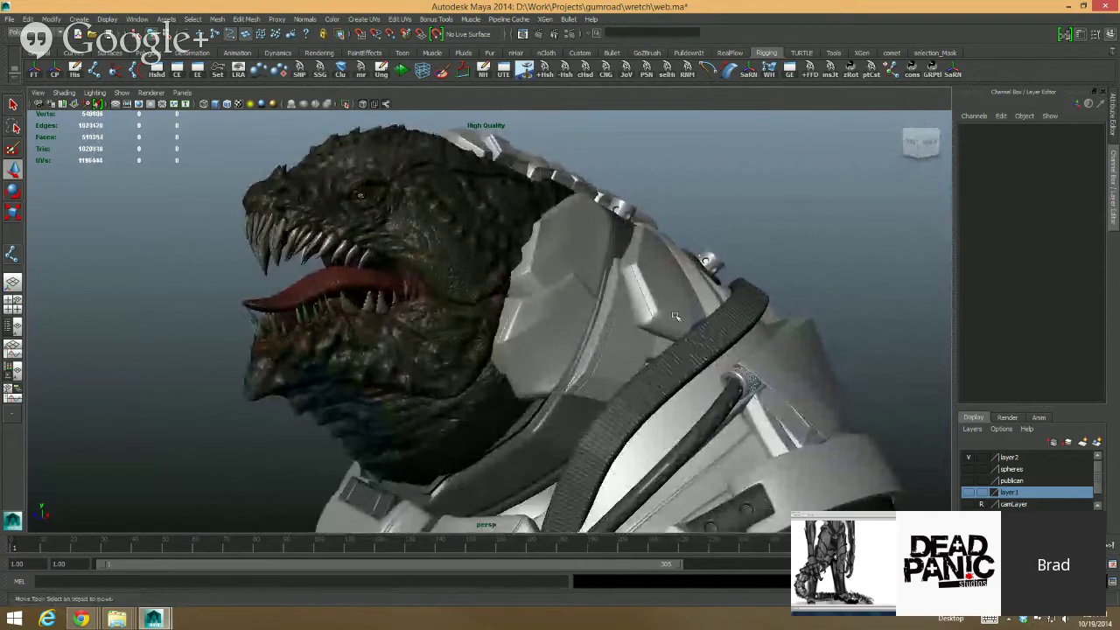
pyautogui.keyDown('alt'); pyautogui.moveTo(676, 316); pyautogui.dragTo(569, 284, button='right'); pyautogui.keyUp('alt')
pyautogui.keyDown('alt'); pyautogui.moveTo(569, 285); pyautogui.dragTo(673, 354); pyautogui.keyUp('alt')
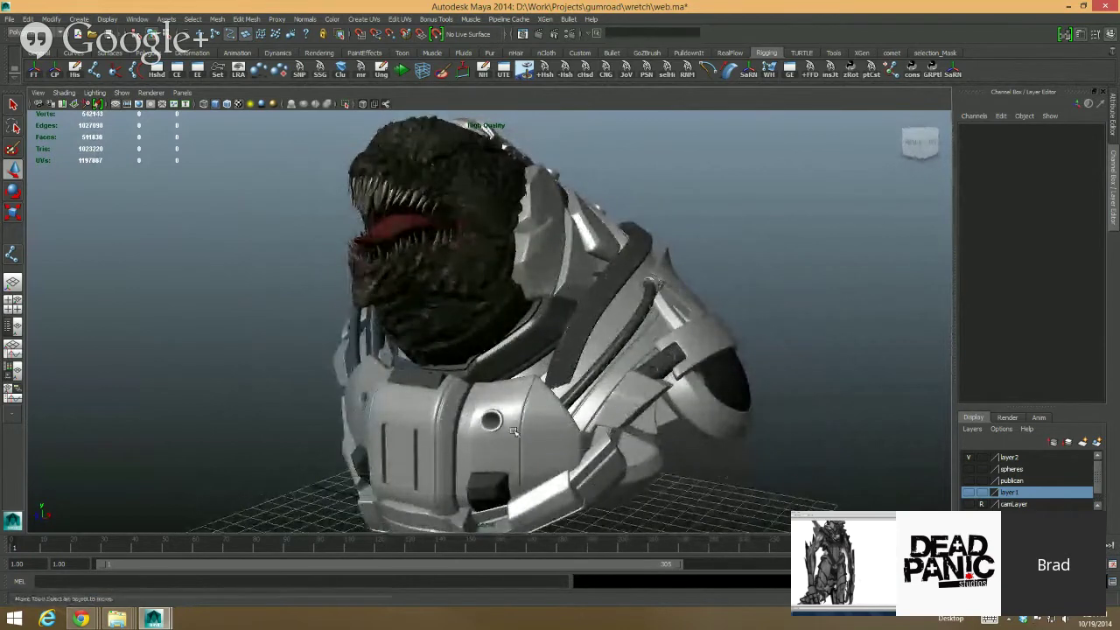
pyautogui.keyDown('alt'); pyautogui.moveTo(522, 424); pyautogui.dragTo(552, 370); pyautogui.keyUp('alt')
pyautogui.keyDown('alt'); pyautogui.moveTo(552, 370); pyautogui.dragTo(601, 363, button='right'); pyautogui.keyUp('alt')
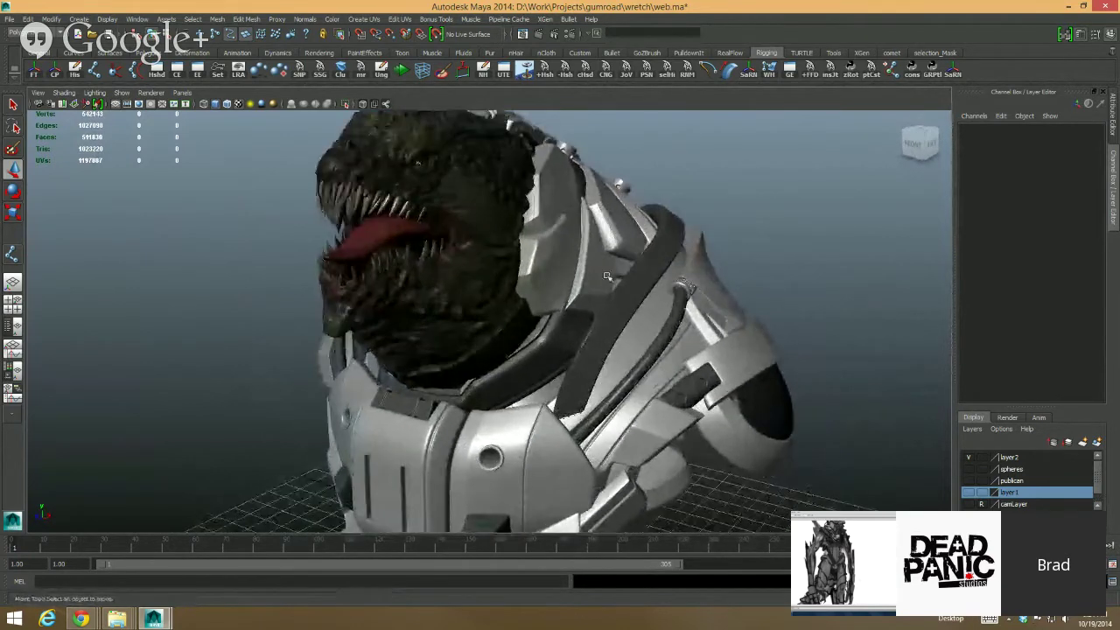
pyautogui.keyDown('alt'); pyautogui.moveTo(636, 303); pyautogui.dragTo(638, 337); pyautogui.keyUp('alt')
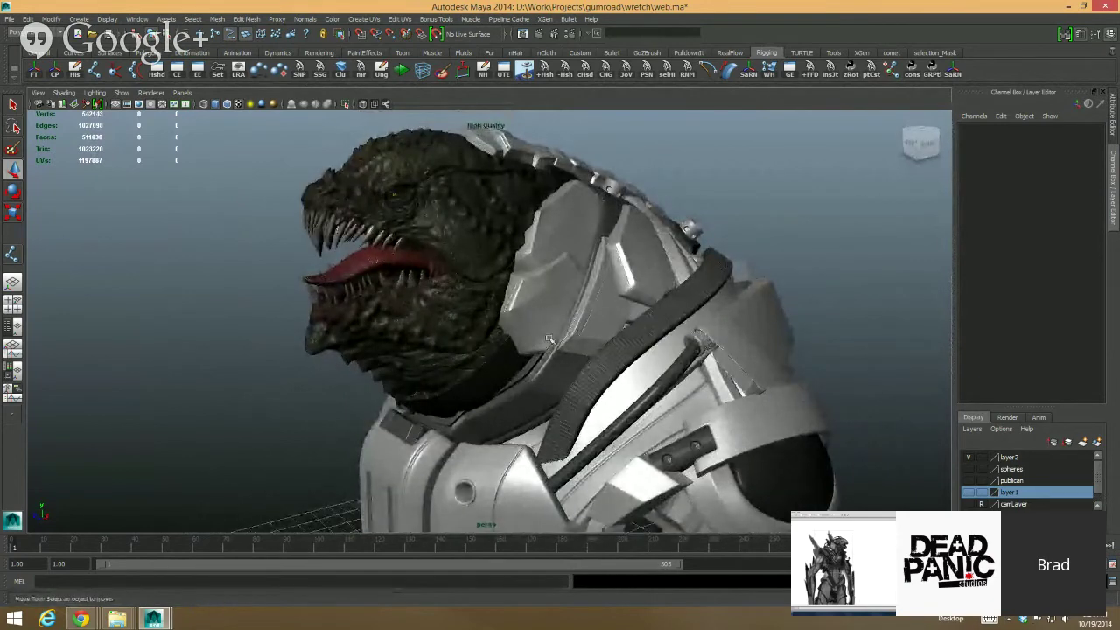
# Step: Examine both sides of the creature's head and the armor plates along the back of its neck up close
pyautogui.keyDown('alt'); pyautogui.moveTo(549, 339); pyautogui.dragTo(608, 335); pyautogui.keyUp('alt')
pyautogui.keyDown('alt'); pyautogui.moveTo(734, 328); pyautogui.dragTo(599, 322); pyautogui.keyUp('alt')
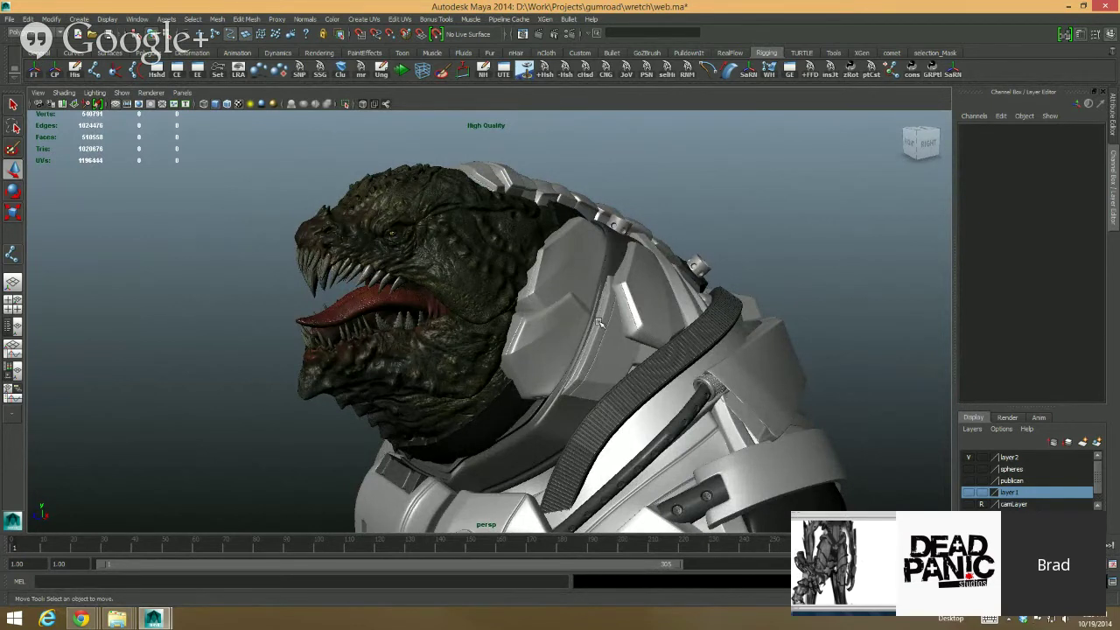
pyautogui.keyDown('alt'); pyautogui.moveTo(598, 335); pyautogui.dragTo(742, 332); pyautogui.keyUp('alt')
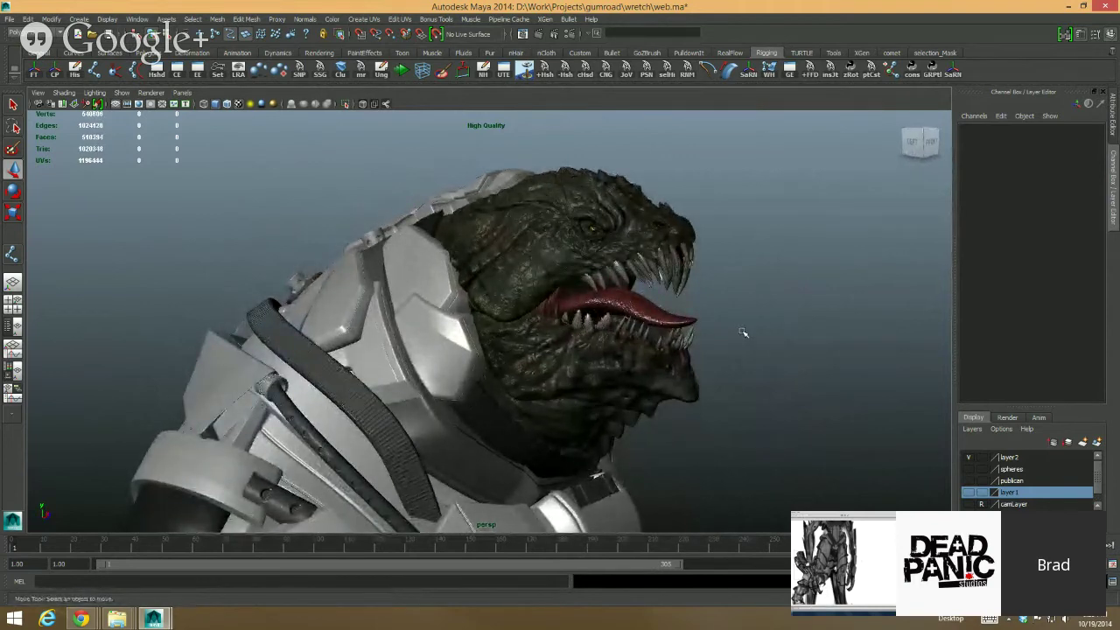
pyautogui.keyDown('alt'); pyautogui.moveTo(764, 333); pyautogui.dragTo(711, 352); pyautogui.keyUp('alt')
pyautogui.keyDown('alt'); pyautogui.moveTo(712, 351); pyautogui.dragTo(591, 277, button='right'); pyautogui.keyUp('alt')
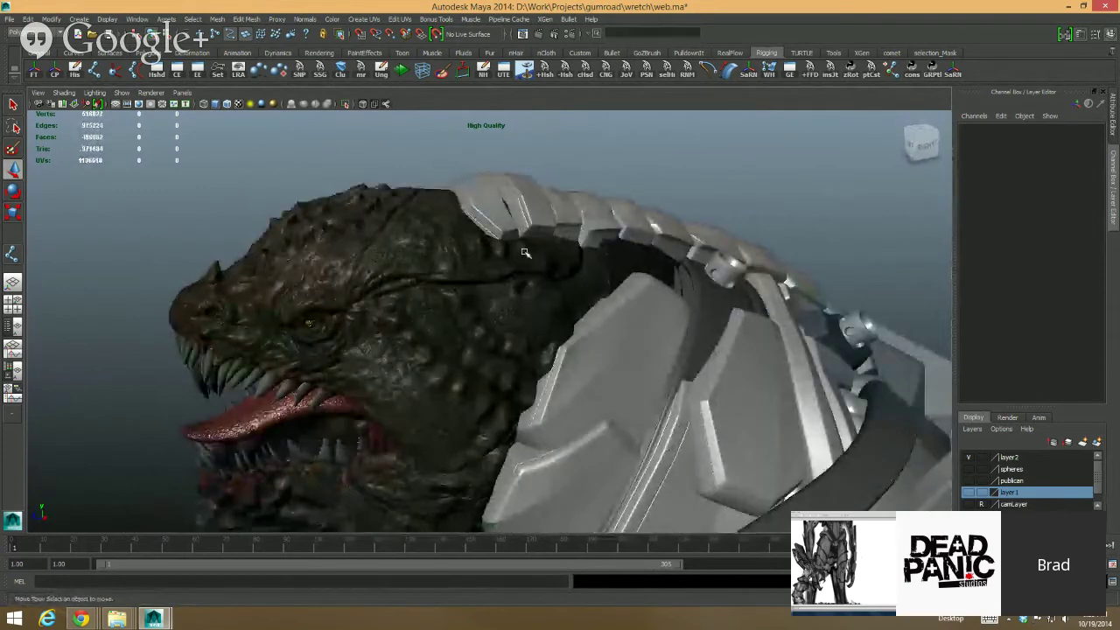
pyautogui.keyDown('alt'); pyautogui.moveTo(525, 253); pyautogui.dragTo(686, 308); pyautogui.keyUp('alt')
pyautogui.keyDown('alt'); pyautogui.moveTo(577, 334); pyautogui.dragTo(706, 317); pyautogui.keyUp('alt')
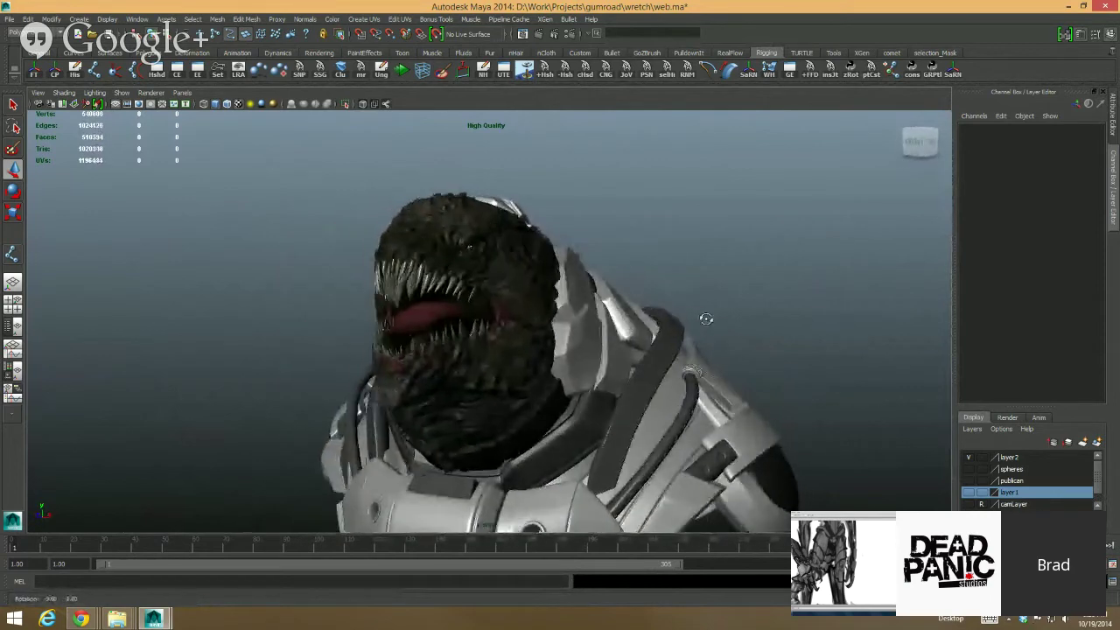
# Step: Hide layer2 and show layer1 to display the animated version of the creature in profile
pyautogui.click(967, 458)
pyautogui.click(968, 492)
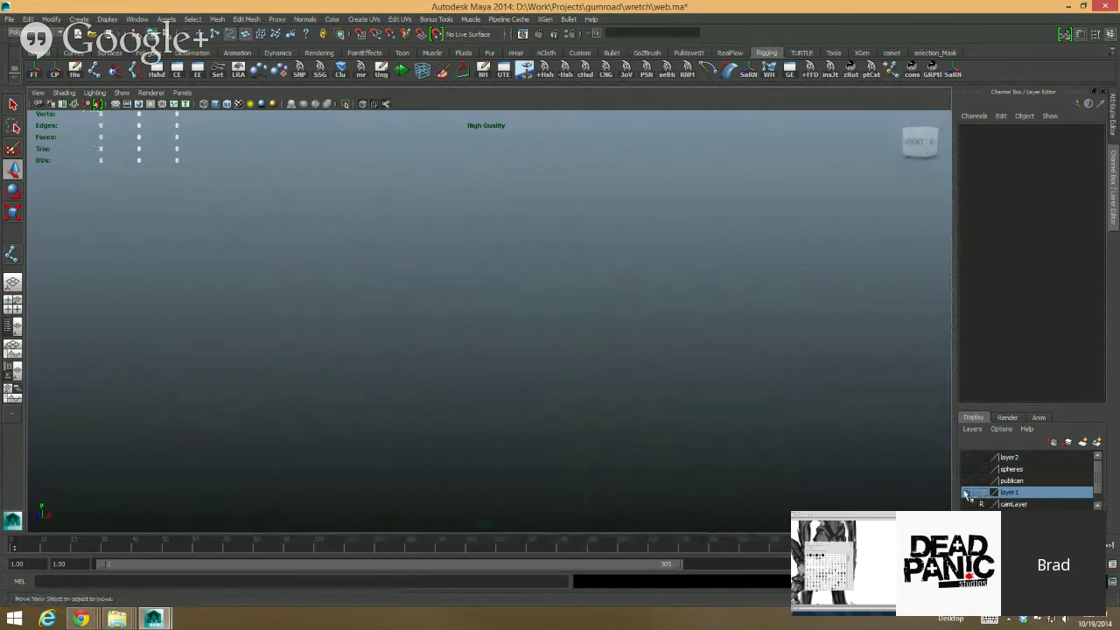
pyautogui.keyDown('alt'); pyautogui.moveTo(591, 381); pyautogui.dragTo(542, 392); pyautogui.keyUp('alt')
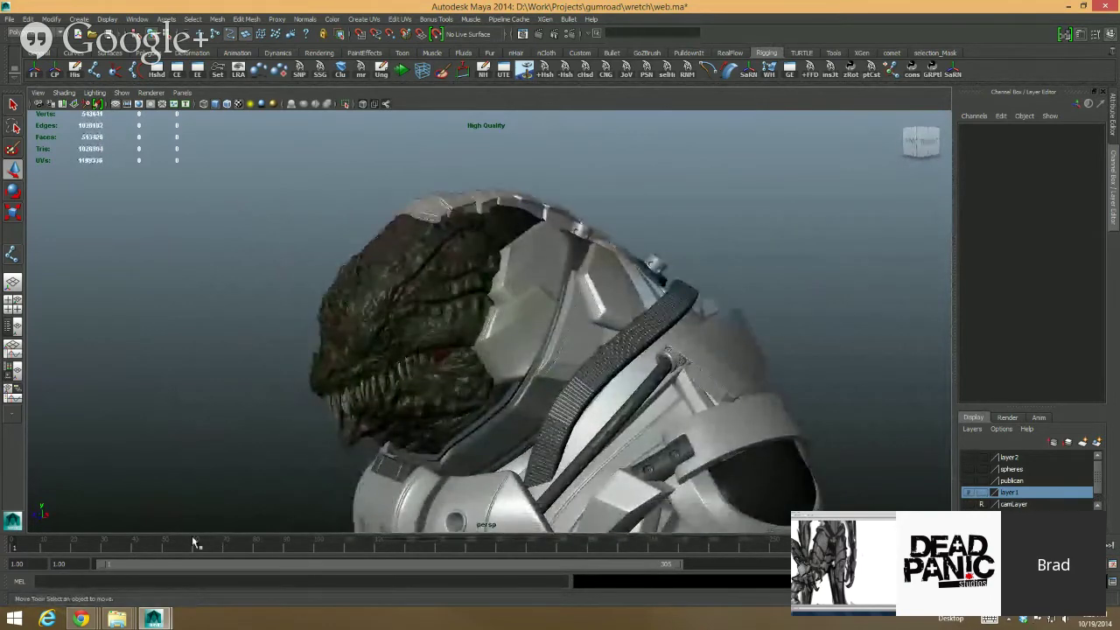
# Step: Scrub through the creature's animation and examine its teeth, jaw and open mouth from several angles
pyautogui.moveTo(139, 544); pyautogui.dragTo(359, 534)
pyautogui.keyDown('alt'); pyautogui.moveTo(531, 440); pyautogui.dragTo(582, 522, button='right'); pyautogui.keyUp('alt')
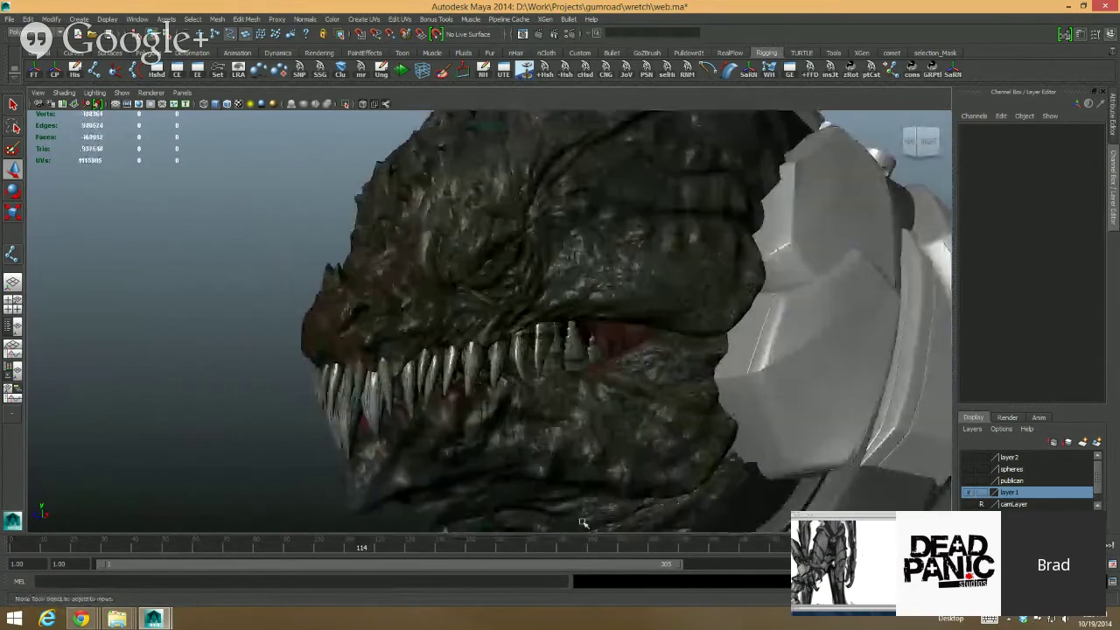
pyautogui.moveTo(235, 544); pyautogui.dragTo(707, 548)
pyautogui.keyDown('alt'); pyautogui.moveTo(713, 464); pyautogui.dragTo(665, 444); pyautogui.keyUp('alt')
pyautogui.moveTo(629, 549); pyautogui.dragTo(766, 537)
pyautogui.keyDown('alt'); pyautogui.moveTo(689, 431); pyautogui.dragTo(694, 438, button='middle'); pyautogui.keyUp('alt')
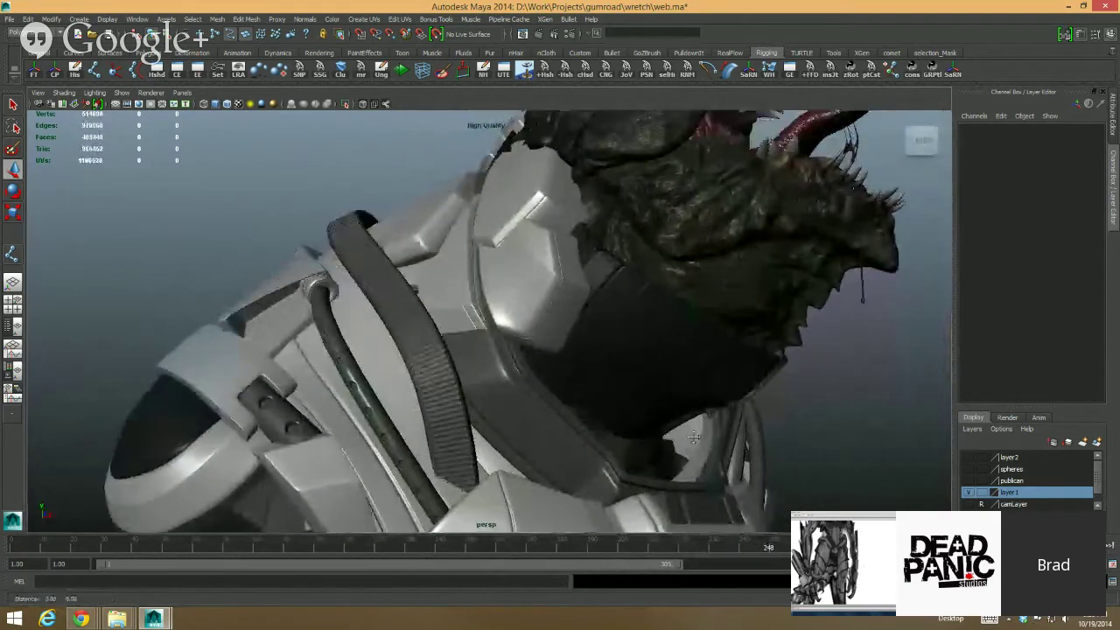
pyautogui.keyDown('alt'); pyautogui.moveTo(693, 437); pyautogui.dragTo(584, 451); pyautogui.keyUp('alt')
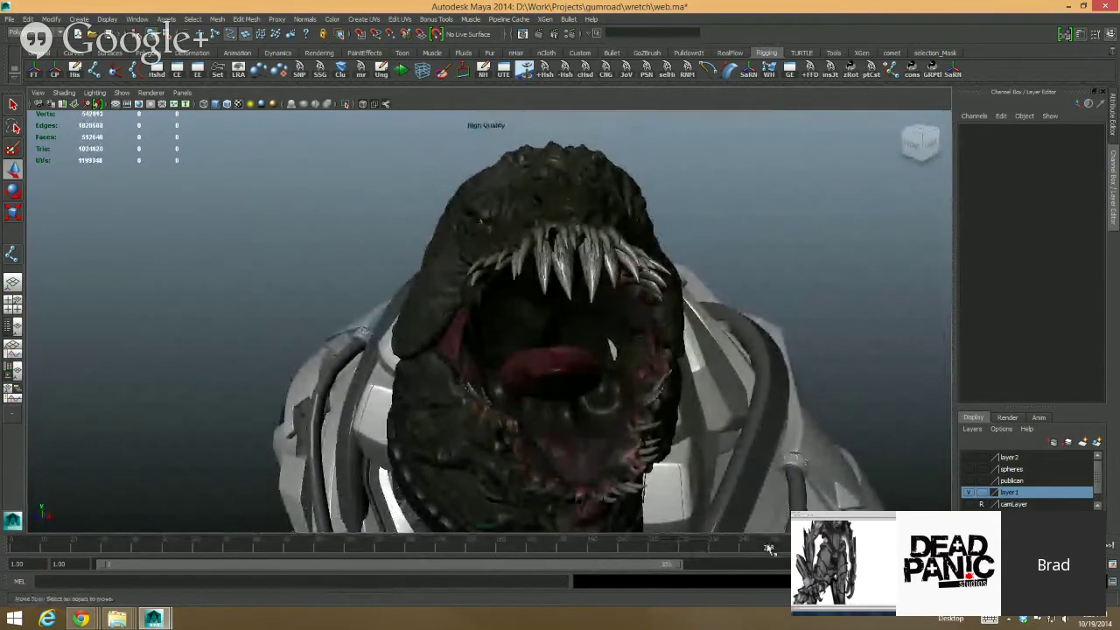
pyautogui.moveTo(768, 549); pyautogui.dragTo(875, 549)
pyautogui.moveTo(816, 481)
pyautogui.keyDown('alt'); pyautogui.mouseDown()
pyautogui.moveTo(770, 437)
pyautogui.moveTo(832, 438)
pyautogui.moveTo(812, 502)
pyautogui.mouseUp(); pyautogui.keyUp('alt')
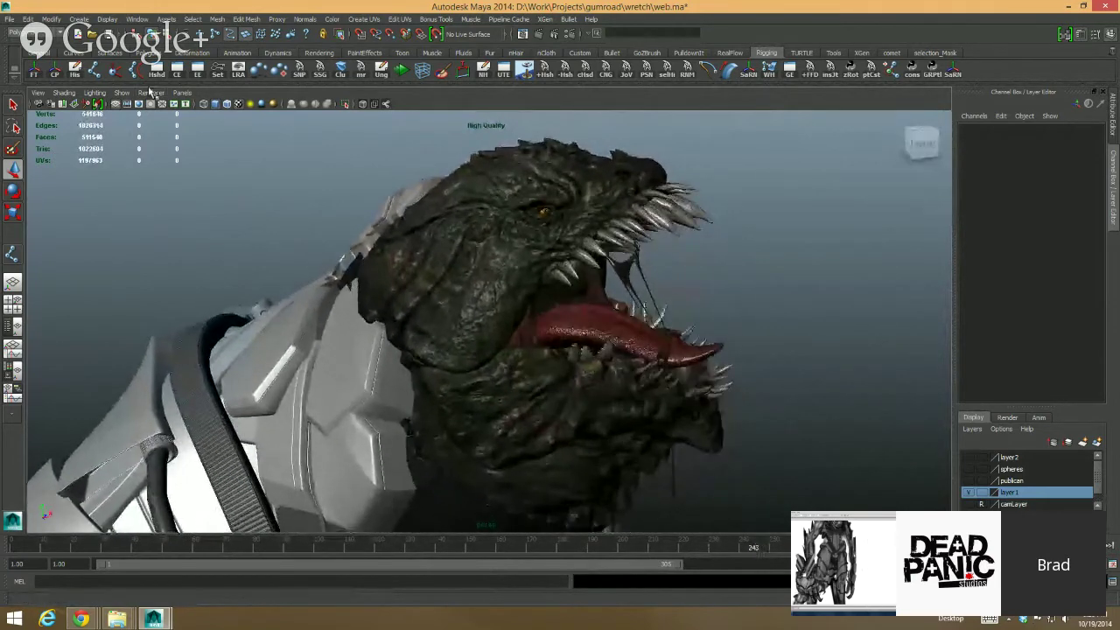
# Step: Show the rig's control curves in the viewport
pyautogui.click(122, 92)
pyautogui.click(152, 150)
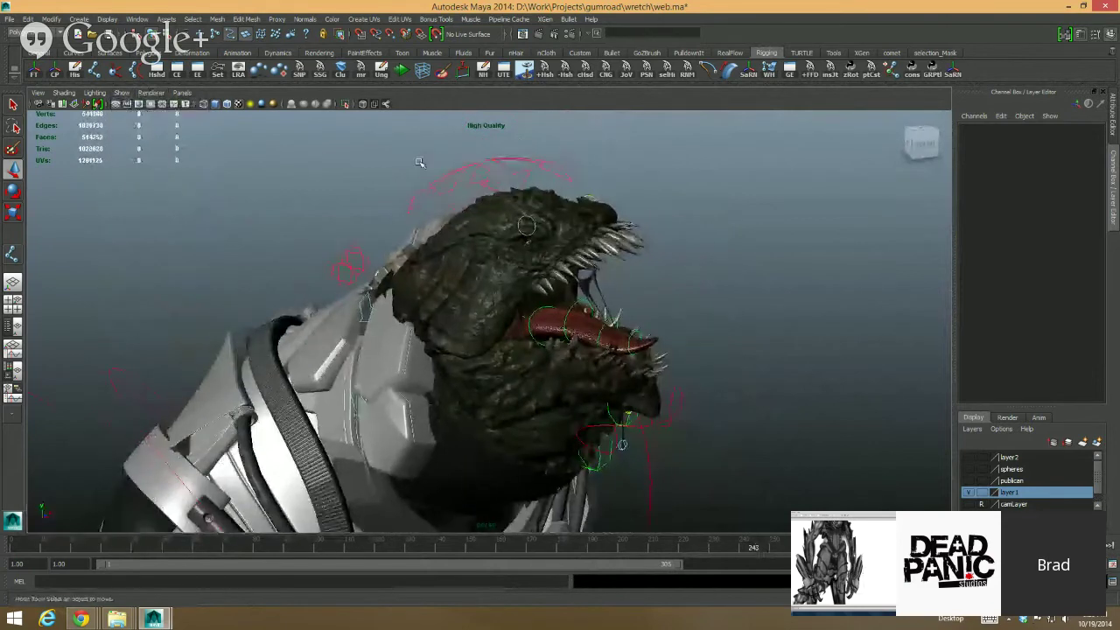
# Step: Test the head control by rotating it freely, and undo the rotations
pyautogui.click(421, 187)
pyautogui.press('e')
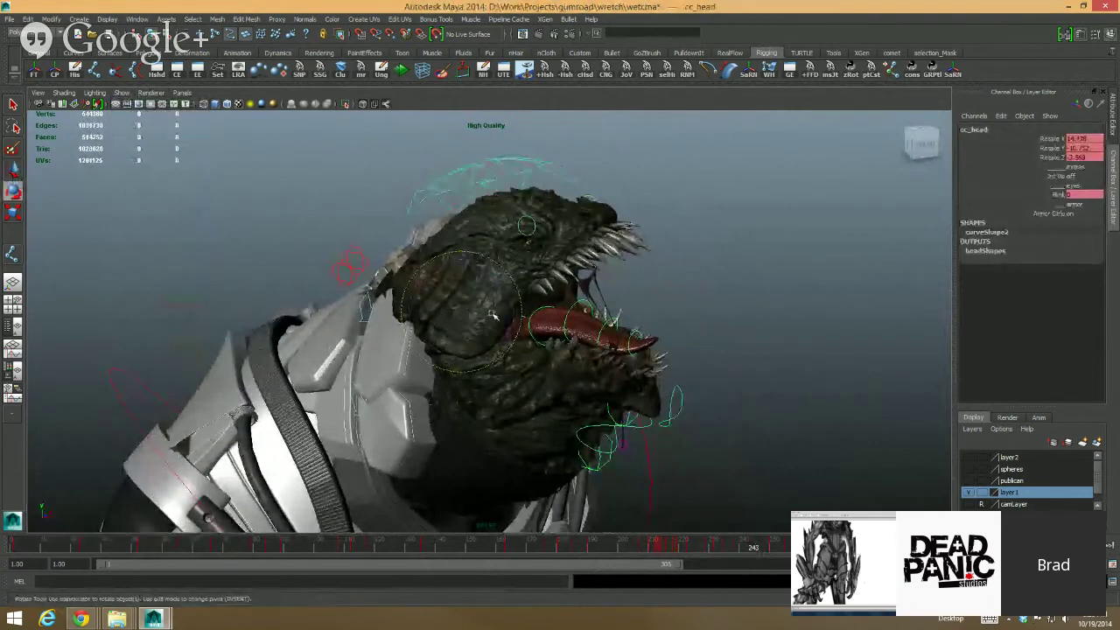
pyautogui.moveTo(452, 320); pyautogui.dragTo(506, 305)
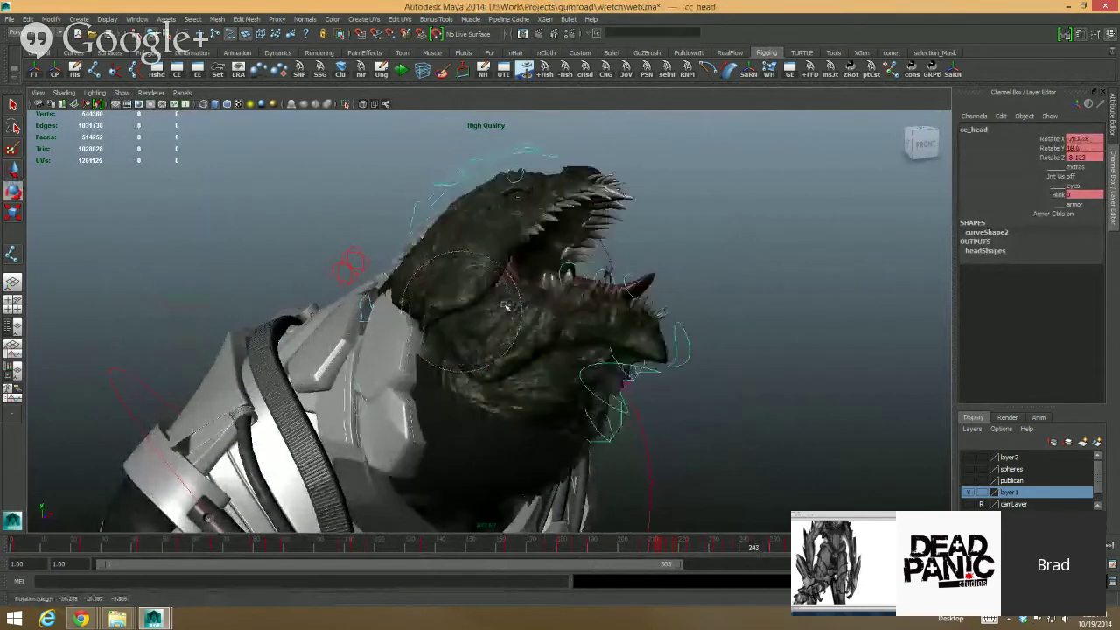
pyautogui.hotkey('ctrl', 'z')
pyautogui.hotkey('ctrl', 'z')
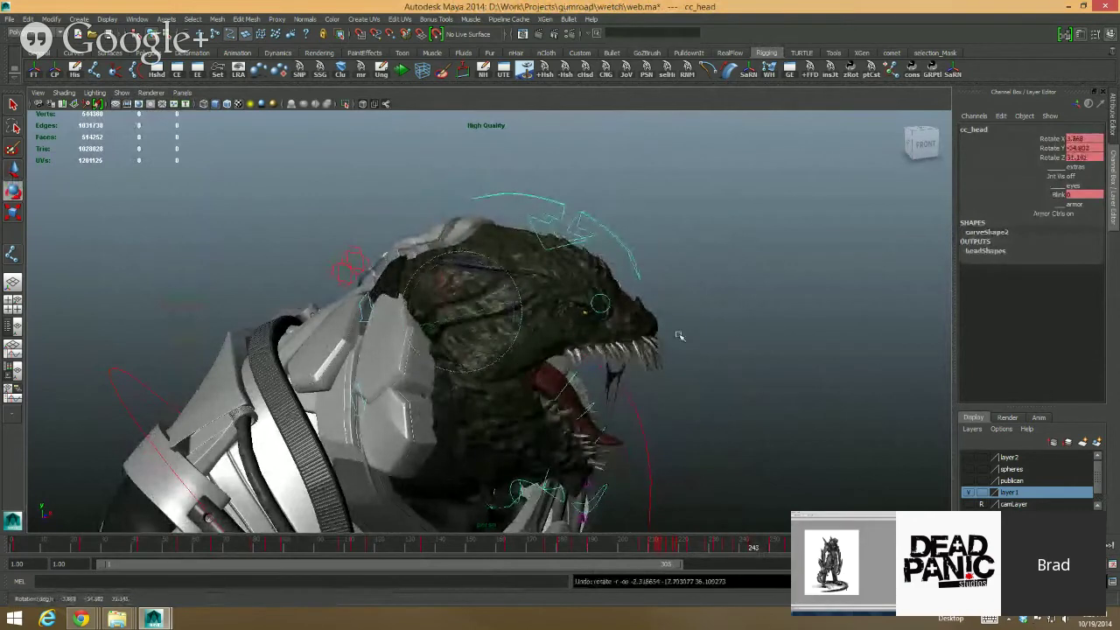
# Step: Test-rotate the cc_neckB neck control, undo the rotation, and clear the selection
pyautogui.keyDown('alt'); pyautogui.moveTo(732, 285); pyautogui.dragTo(493, 275); pyautogui.keyUp('alt')
pyautogui.click(338, 275)
pyautogui.keyDown('alt'); pyautogui.moveTo(337, 274); pyautogui.dragTo(423, 275, button='right'); pyautogui.keyUp('alt')
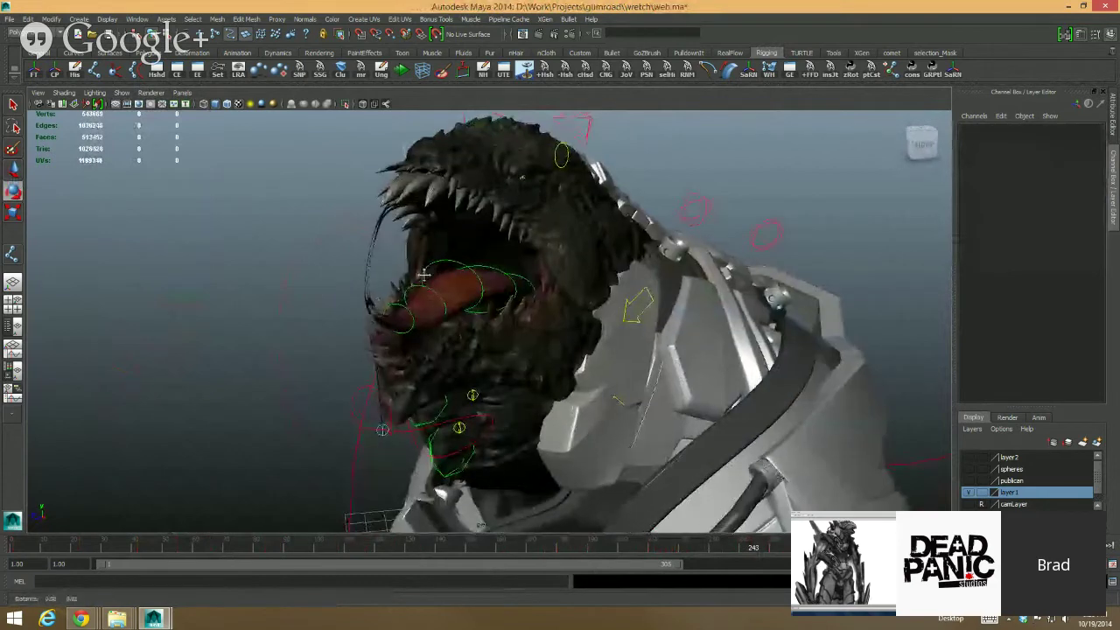
pyautogui.keyDown('alt'); pyautogui.moveTo(423, 275); pyautogui.dragTo(428, 257, button='middle'); pyautogui.keyUp('alt')
pyautogui.click(694, 205)
pyautogui.moveTo(619, 279); pyautogui.dragTo(542, 325)
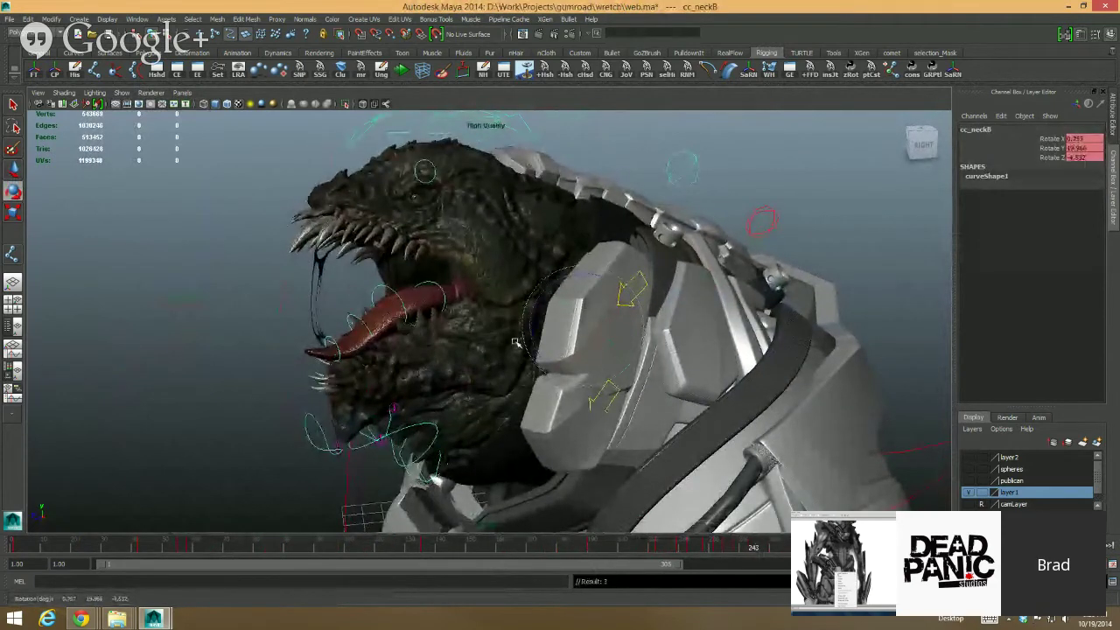
pyautogui.hotkey('ctrl', 'z')
pyautogui.click(281, 291)
pyautogui.keyDown('alt'); pyautogui.moveTo(612, 278); pyautogui.dragTo(543, 275, button='right'); pyautogui.keyUp('alt')
pyautogui.keyDown('alt'); pyautogui.moveTo(542, 275); pyautogui.dragTo(683, 290); pyautogui.keyUp('alt')
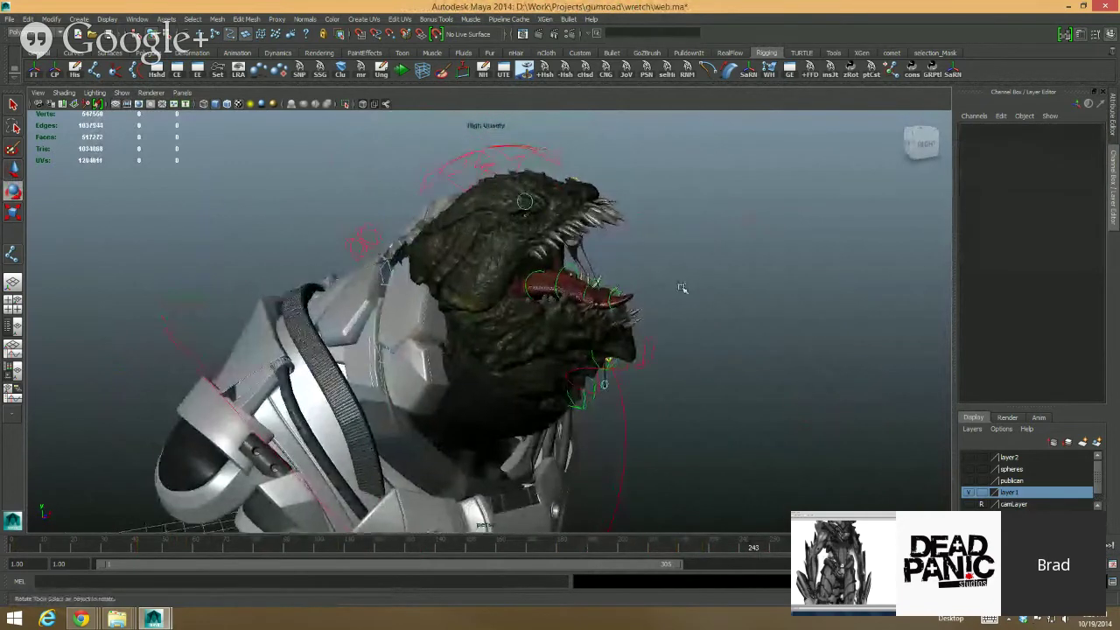
# Step: Test-rotate the cc_head control on the open-mouthed pose, undo the rotation, and clear the selection
pyautogui.keyDown('alt'); pyautogui.moveTo(682, 290); pyautogui.dragTo(758, 288, button='right'); pyautogui.keyUp('alt')
pyautogui.keyDown('alt'); pyautogui.moveTo(758, 288); pyautogui.dragTo(745, 292); pyautogui.keyUp('alt')
pyautogui.keyDown('alt'); pyautogui.moveTo(745, 292); pyautogui.dragTo(742, 297, button='middle'); pyautogui.keyUp('alt')
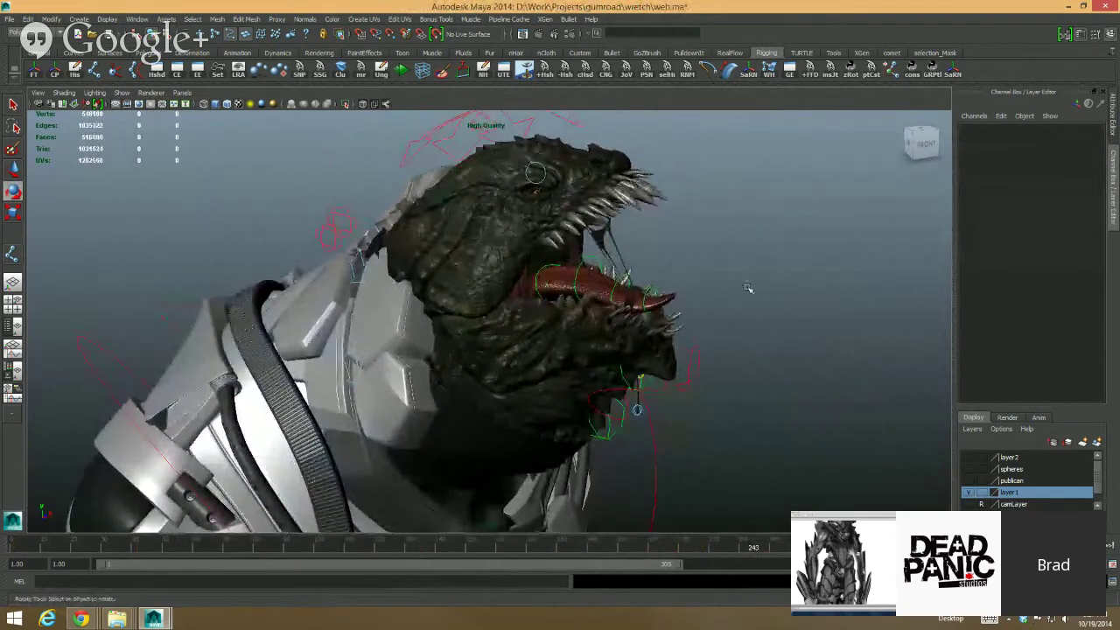
pyautogui.keyDown('alt'); pyautogui.moveTo(748, 288); pyautogui.dragTo(713, 284, button='right'); pyautogui.keyUp('alt')
pyautogui.click(475, 145)
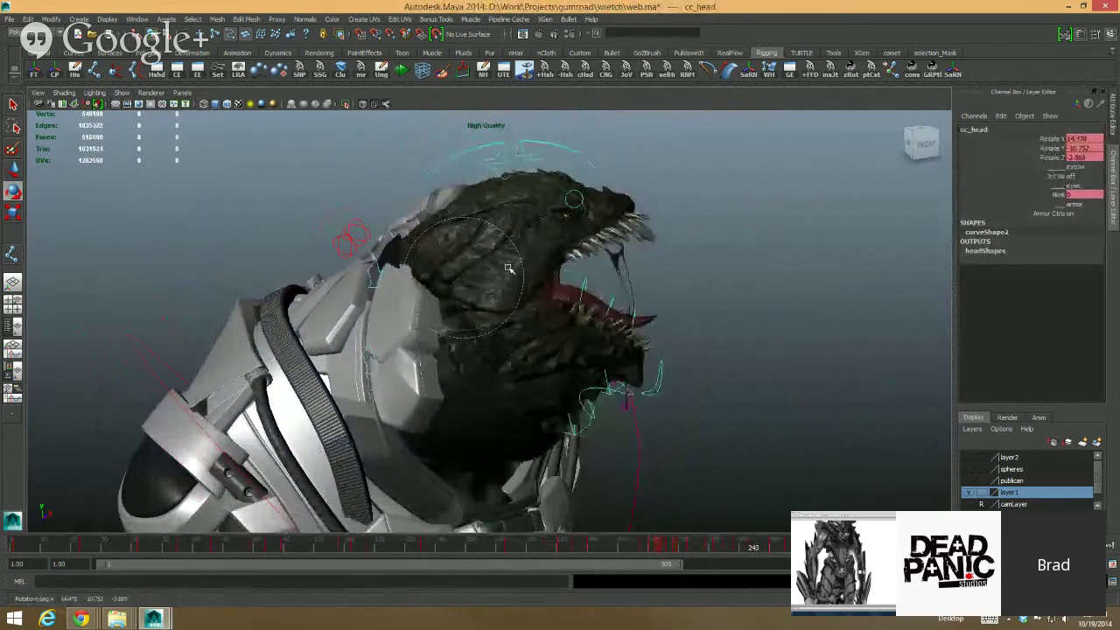
pyautogui.hotkey('ctrl', 'z')
pyautogui.click(720, 280)
pyautogui.keyDown('alt'); pyautogui.moveTo(690, 260); pyautogui.dragTo(625, 253, button='right'); pyautogui.keyUp('alt')
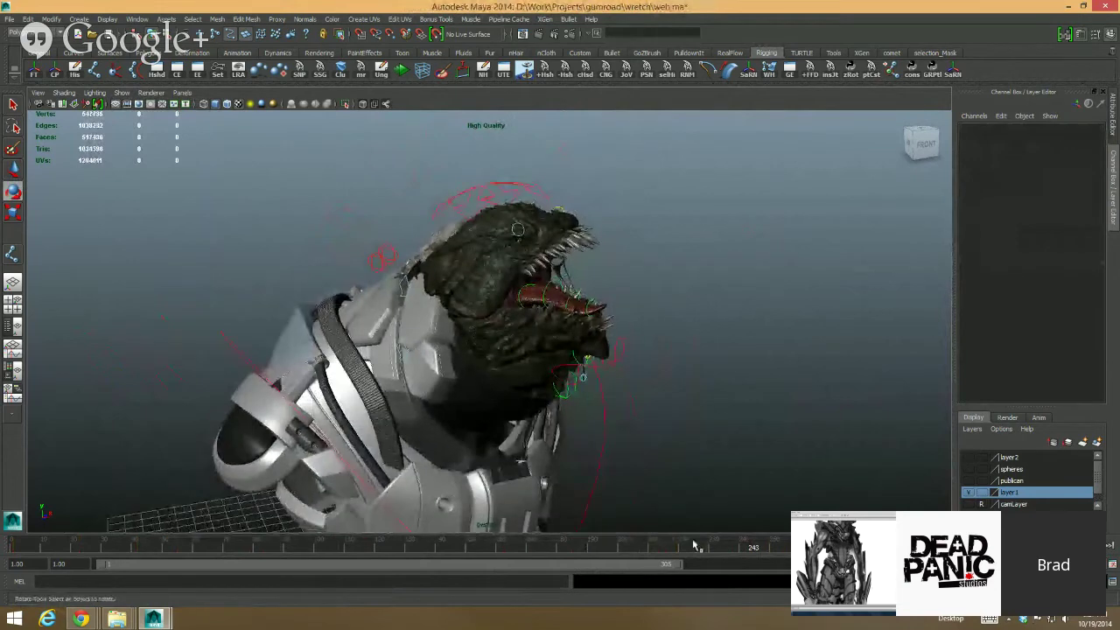
# Step: Return the animation to frame 1 and examine the armored creature bust from the front and side
pyautogui.click(14, 550)
pyautogui.keyDown('alt'); pyautogui.moveTo(467, 370); pyautogui.dragTo(430, 425); pyautogui.keyUp('alt')
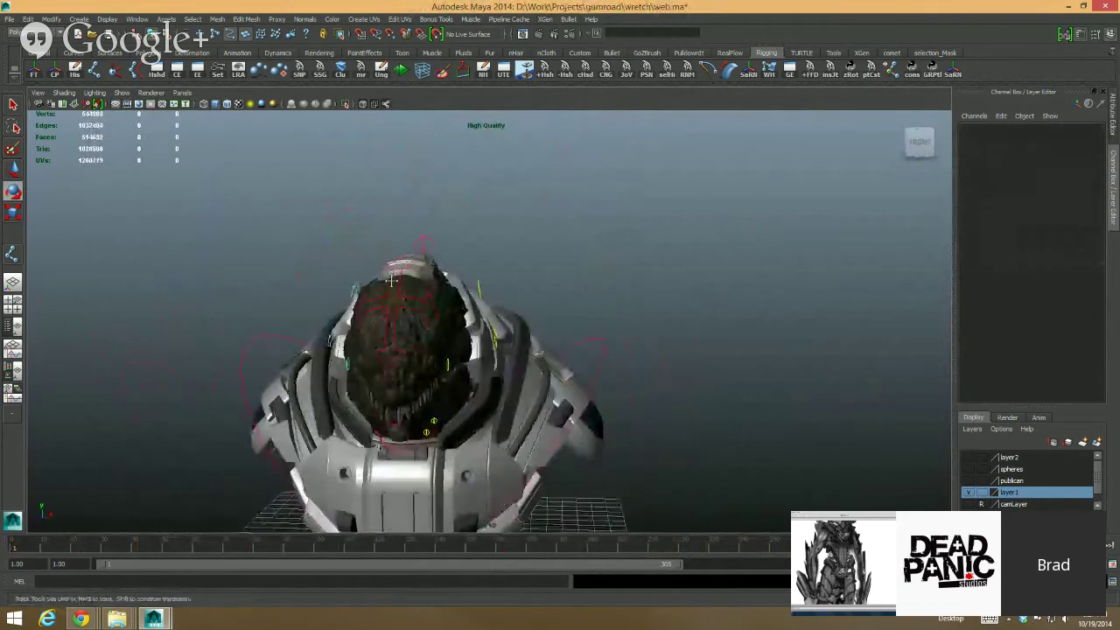
pyautogui.keyDown('alt'); pyautogui.moveTo(430, 425); pyautogui.dragTo(691, 278, button='right'); pyautogui.keyUp('alt')
pyautogui.keyDown('alt'); pyautogui.moveTo(691, 279); pyautogui.dragTo(473, 296); pyautogui.keyUp('alt')
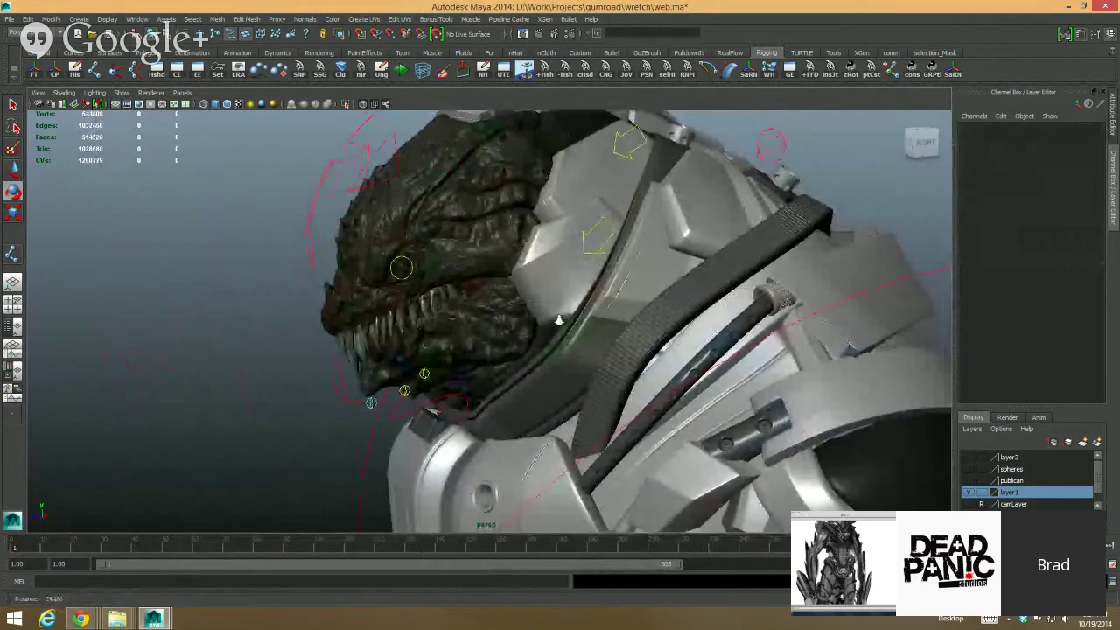
pyautogui.keyDown('alt'); pyautogui.moveTo(558, 320); pyautogui.dragTo(474, 308); pyautogui.keyUp('alt')
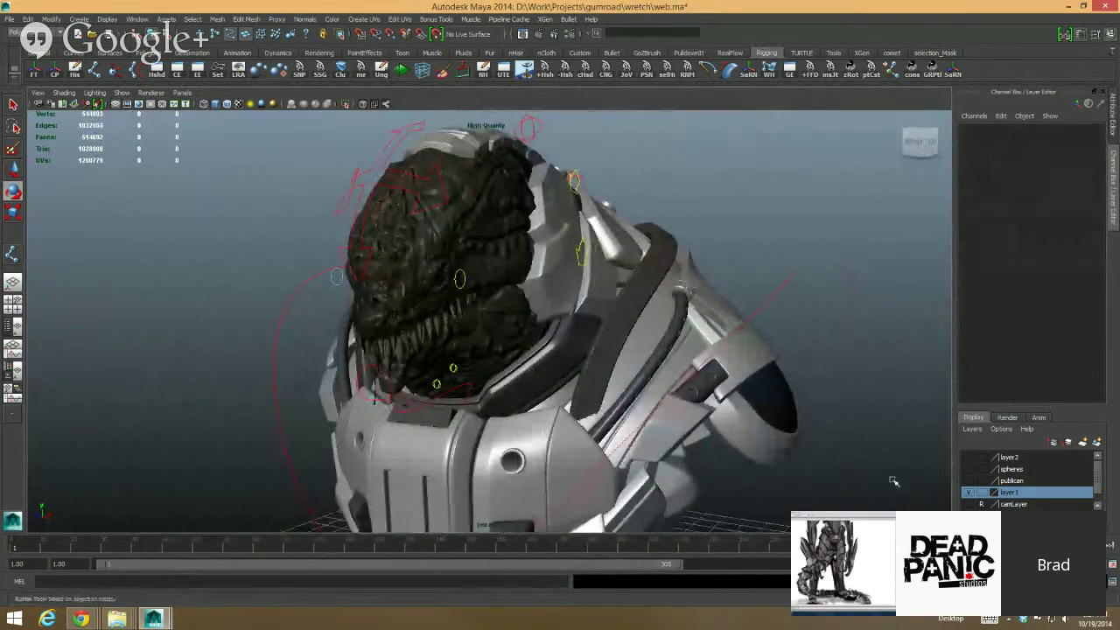
pyautogui.keyDown('alt'); pyautogui.moveTo(623, 383); pyautogui.dragTo(623, 283); pyautogui.keyUp('alt')
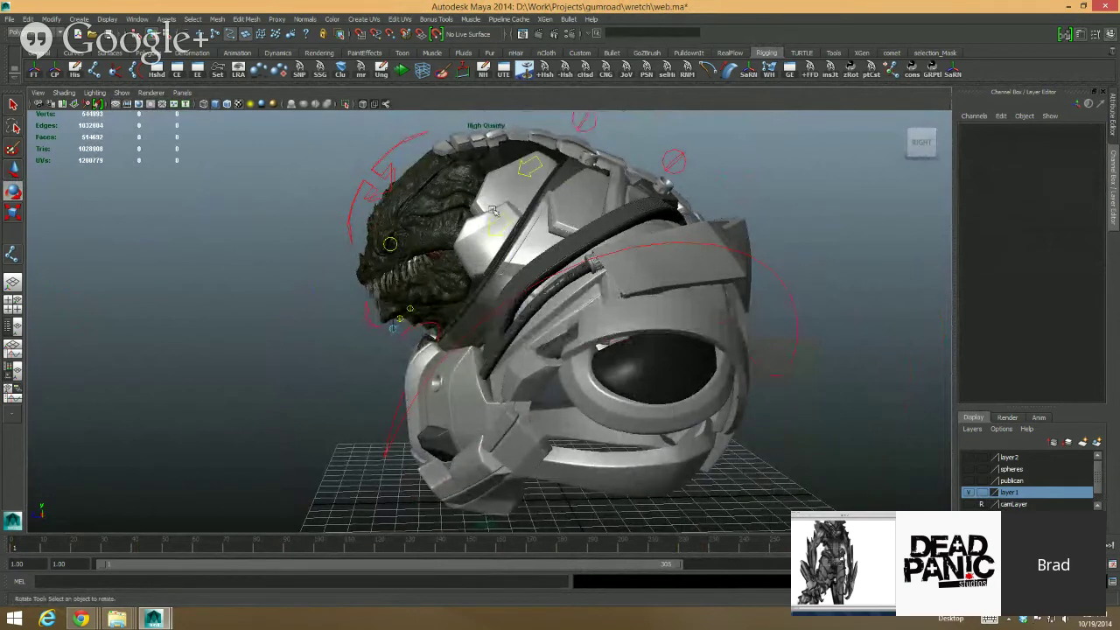
pyautogui.keyDown('alt'); pyautogui.moveTo(491, 211); pyautogui.dragTo(908, 399); pyautogui.keyUp('alt')
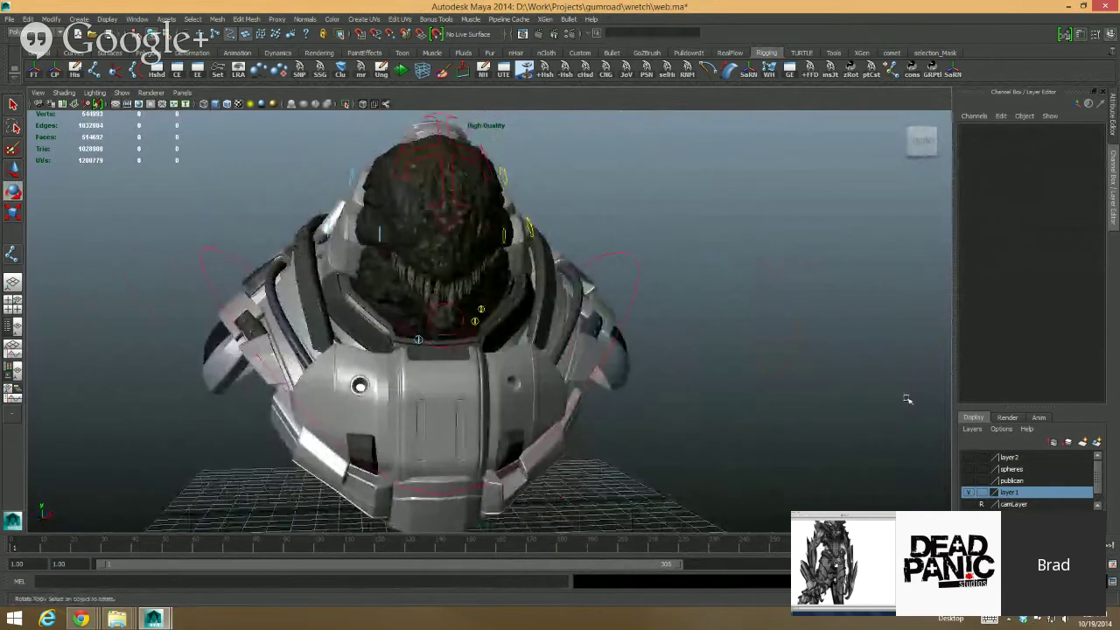
# Step: Hide layer1 and show the publican layer with the mustached character bust
pyautogui.click(968, 492)
pyautogui.click(968, 481)
pyautogui.keyDown('alt'); pyautogui.moveTo(738, 387); pyautogui.dragTo(747, 365); pyautogui.keyUp('alt')
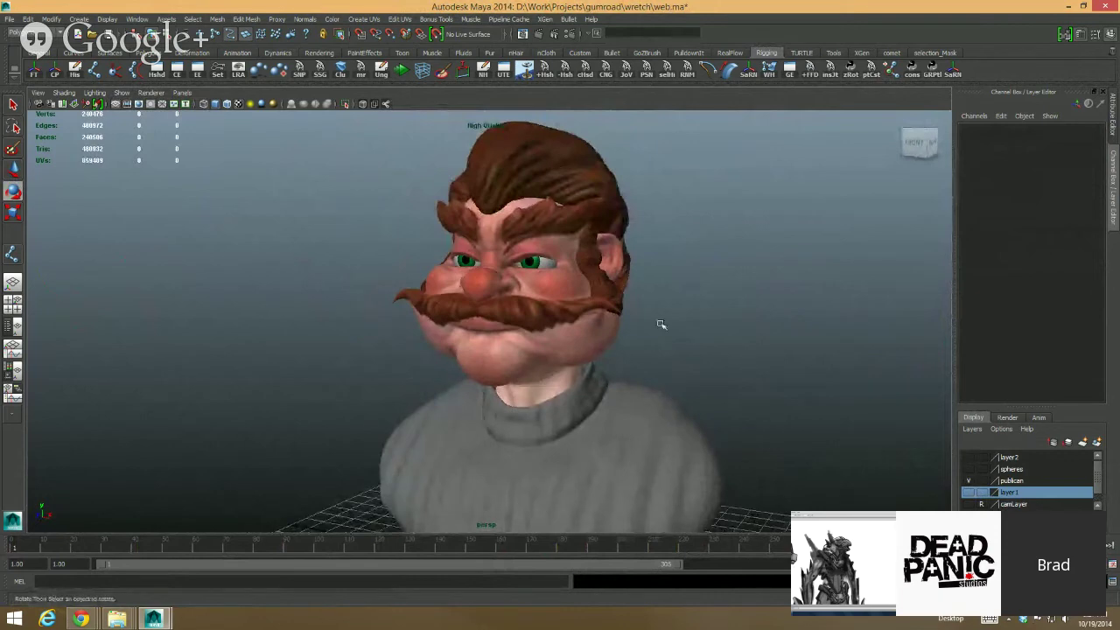
pyautogui.keyDown('alt'); pyautogui.moveTo(678, 321); pyautogui.dragTo(728, 340); pyautogui.keyUp('alt')
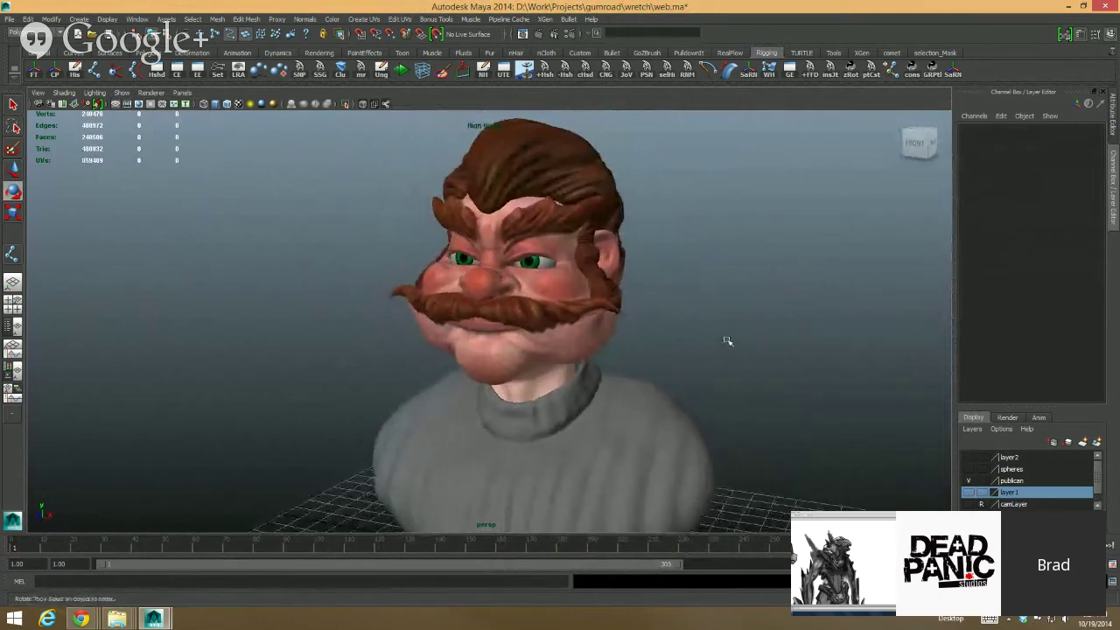
# Step: Switch the viewport to the side view and frame the mustached bust in profile
pyautogui.press('space')
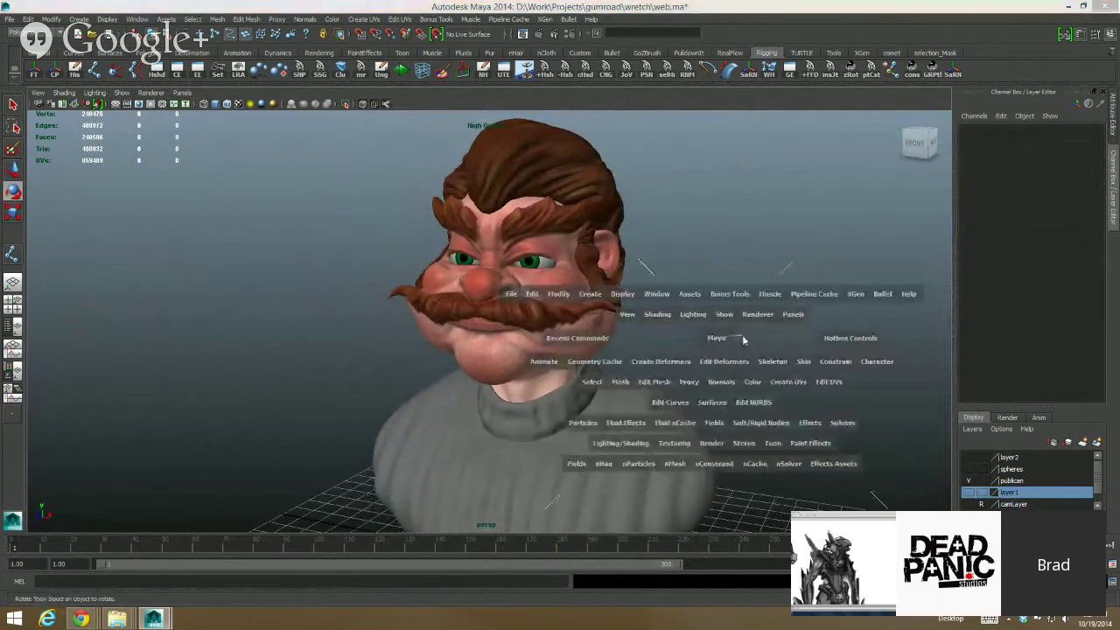
pyautogui.moveTo(741, 334); pyautogui.dragTo(749, 345)
pyautogui.keyDown('alt'); pyautogui.moveTo(607, 299); pyautogui.dragTo(588, 299, button='right'); pyautogui.keyUp('alt')
pyautogui.keyDown('alt'); pyautogui.moveTo(700, 348); pyautogui.dragTo(578, 285, button='middle'); pyautogui.keyUp('alt')
pyautogui.keyDown('alt'); pyautogui.moveTo(636, 310); pyautogui.dragTo(618, 313, button='middle'); pyautogui.keyUp('alt')
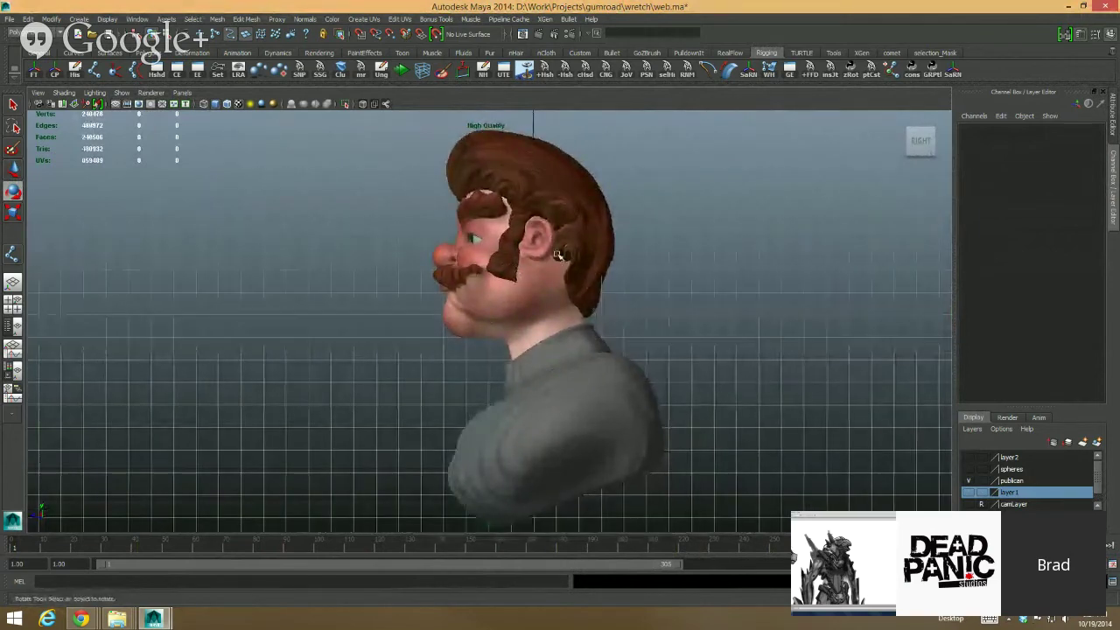
pyautogui.keyDown('alt'); pyautogui.moveTo(600, 318); pyautogui.dragTo(633, 308); pyautogui.keyUp('alt')
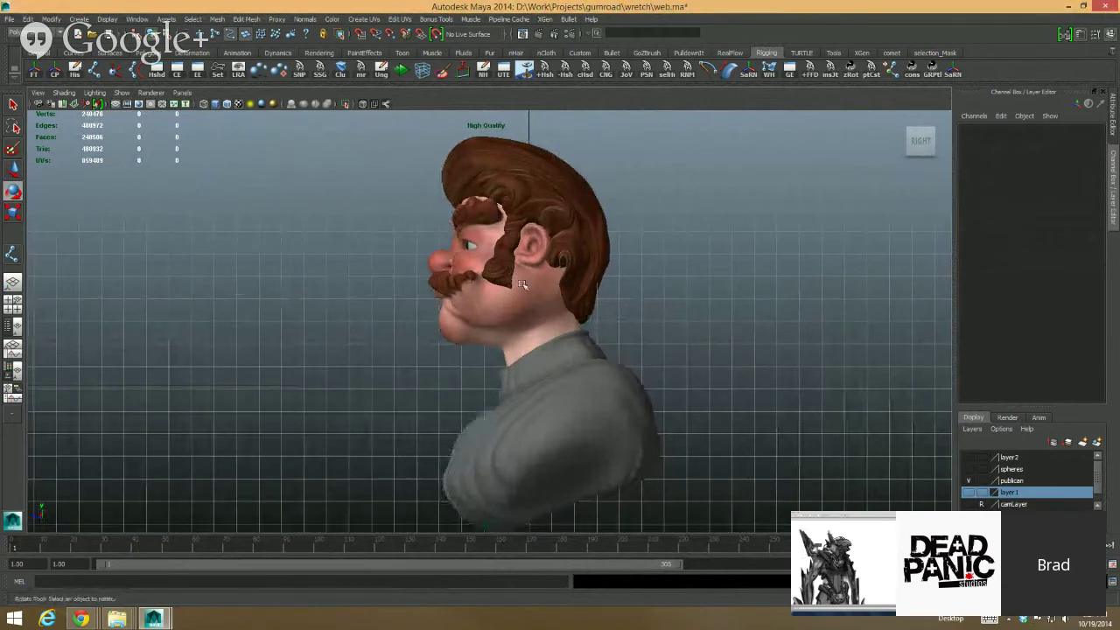
pyautogui.keyDown('alt'); pyautogui.moveTo(522, 285); pyautogui.dragTo(539, 286, button='middle'); pyautogui.keyUp('alt')
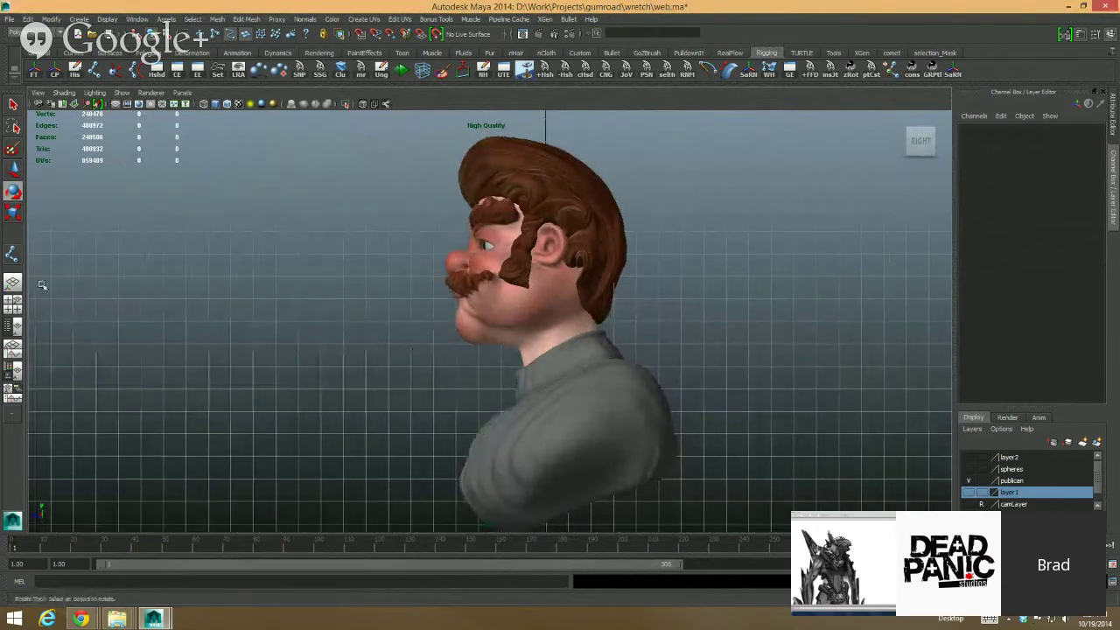
pyautogui.click(12, 281)
pyautogui.keyDown('alt'); pyautogui.moveTo(350, 308); pyautogui.dragTo(405, 311); pyautogui.keyUp('alt')
pyautogui.press('space')
pyautogui.keyDown('alt'); pyautogui.moveTo(493, 341); pyautogui.dragTo(467, 321, button='middle'); pyautogui.keyUp('alt')
# Step: Switch to the Animation menu set, start the Joint Tool, and make joints visible in the viewport
pyautogui.click(13, 259)
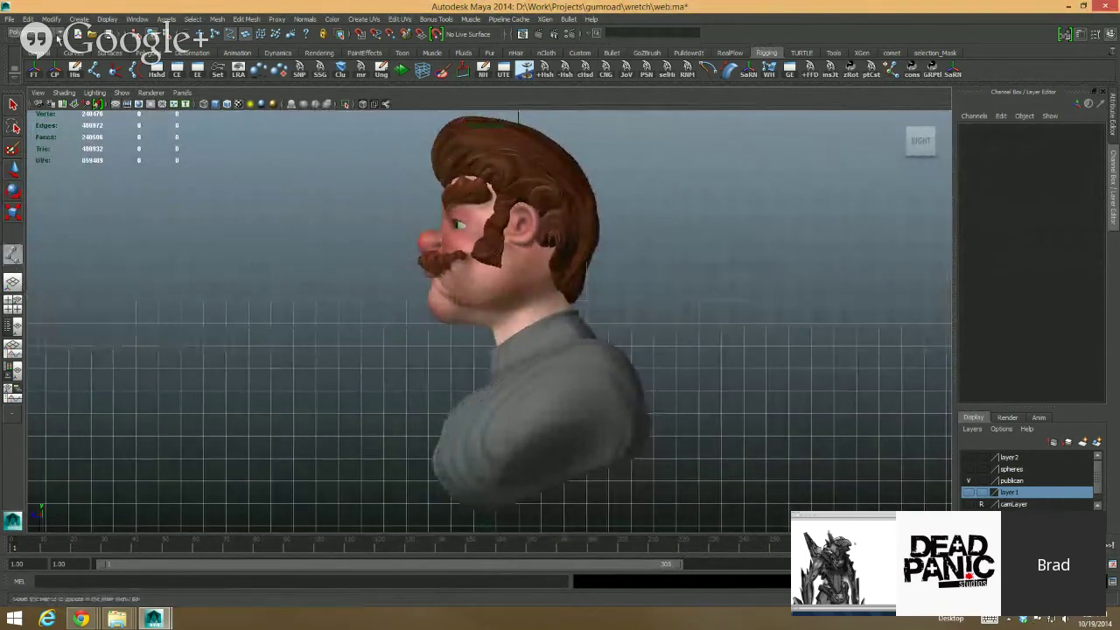
pyautogui.click(57, 35)
pyautogui.click(31, 44)
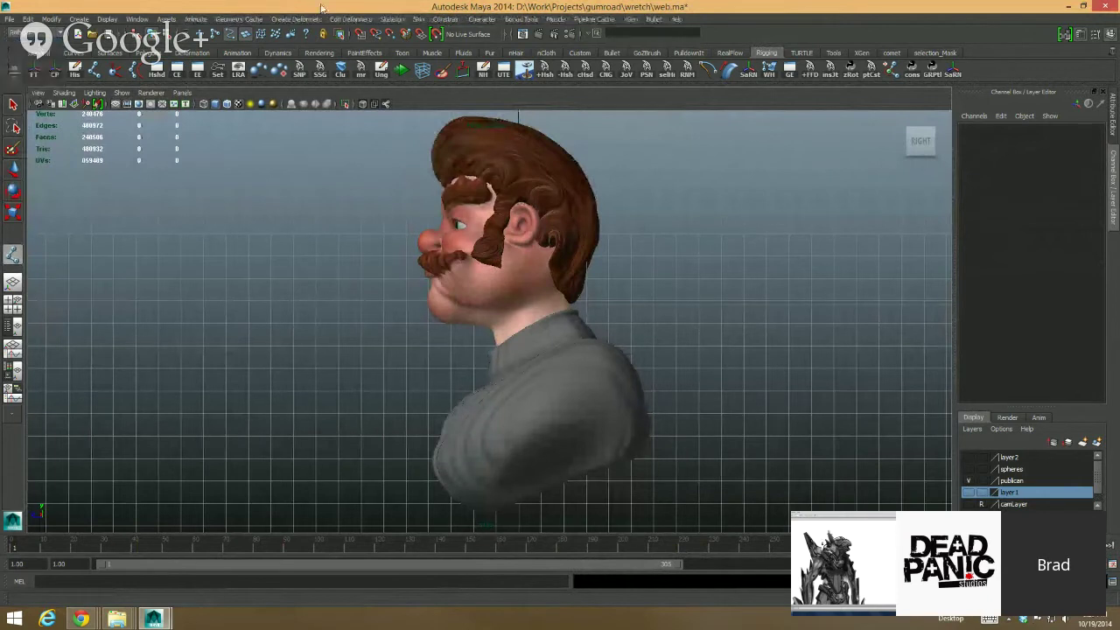
pyautogui.click(385, 19)
pyautogui.click(402, 36)
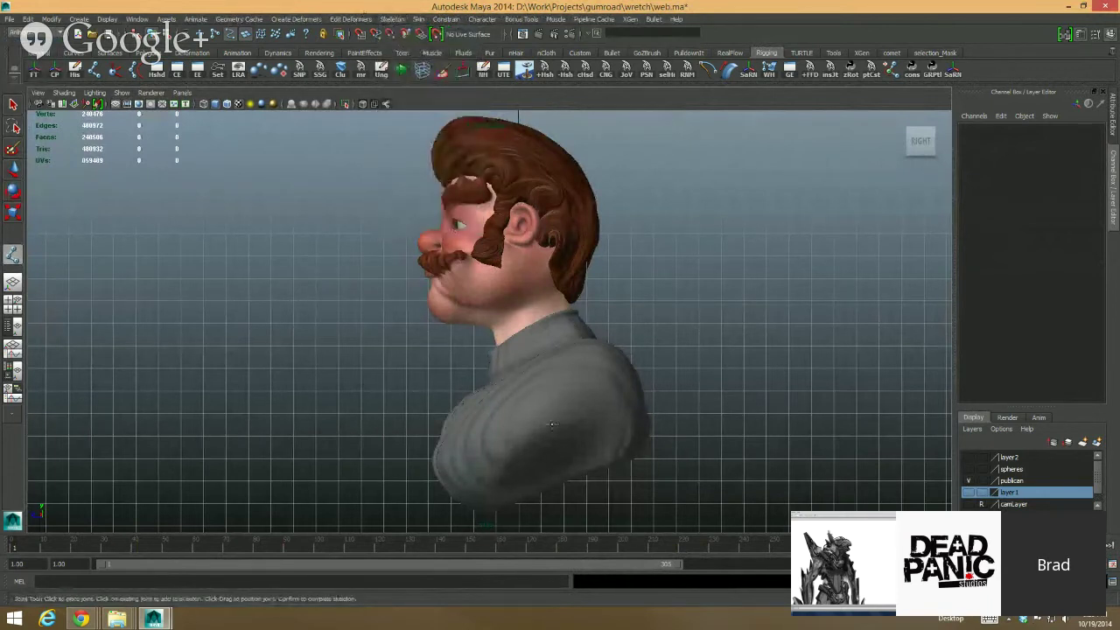
pyautogui.click(122, 93)
pyautogui.click(140, 253)
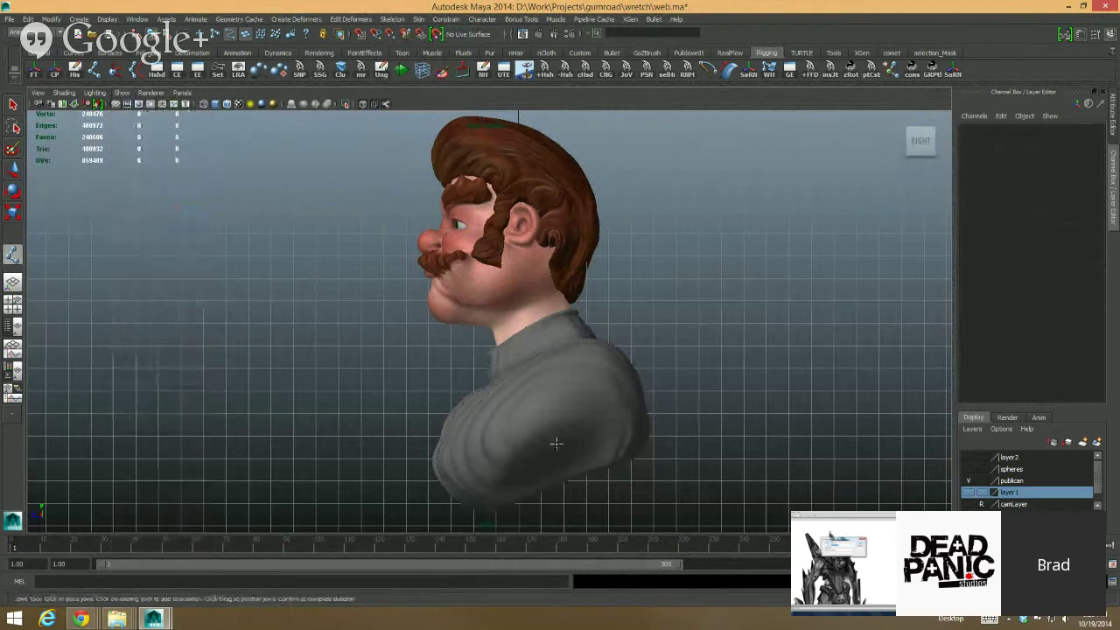
pyautogui.click(557, 455)
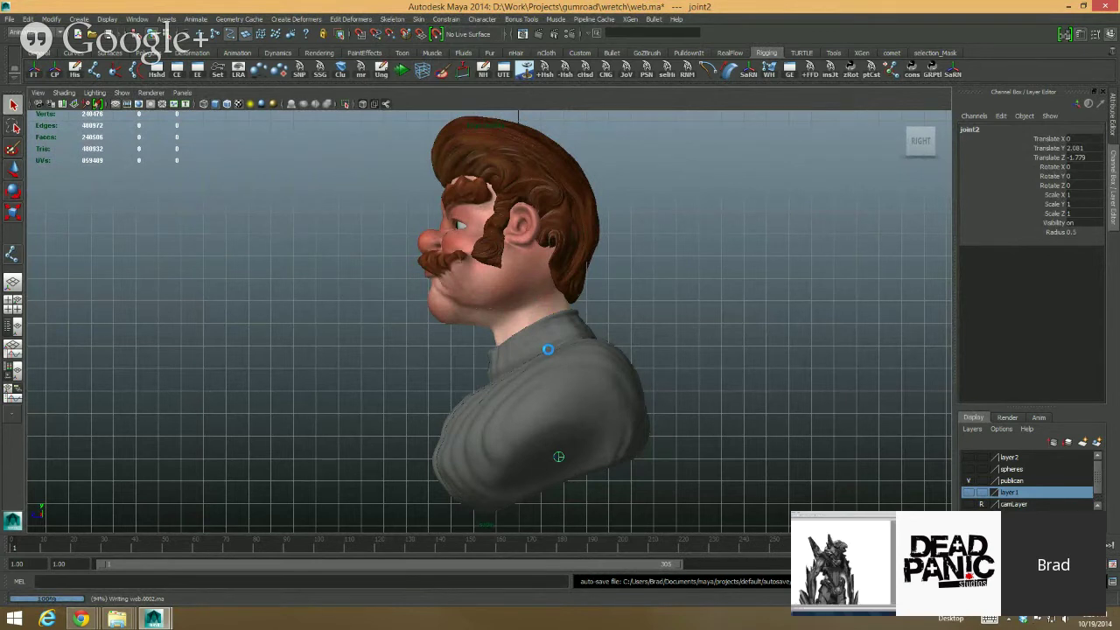
pyautogui.click(548, 349)
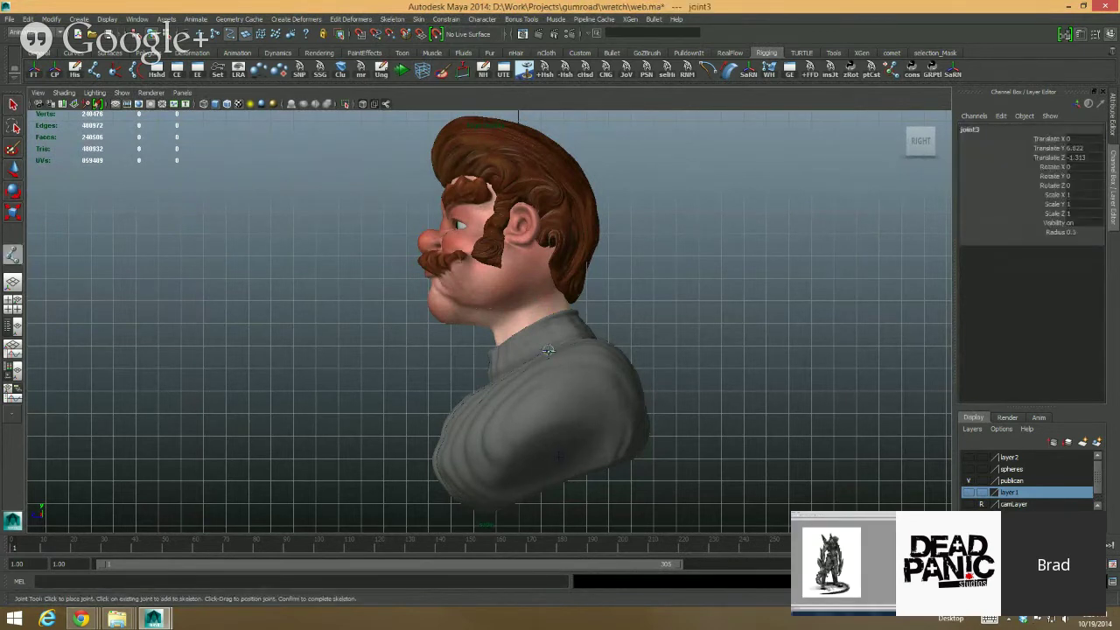
pyautogui.hotkey('ctrl', 'z')
# Step: Draw a four-joint chain from the lower chest through the neck base and skull base to the top of the hair
pyautogui.click(560, 465)
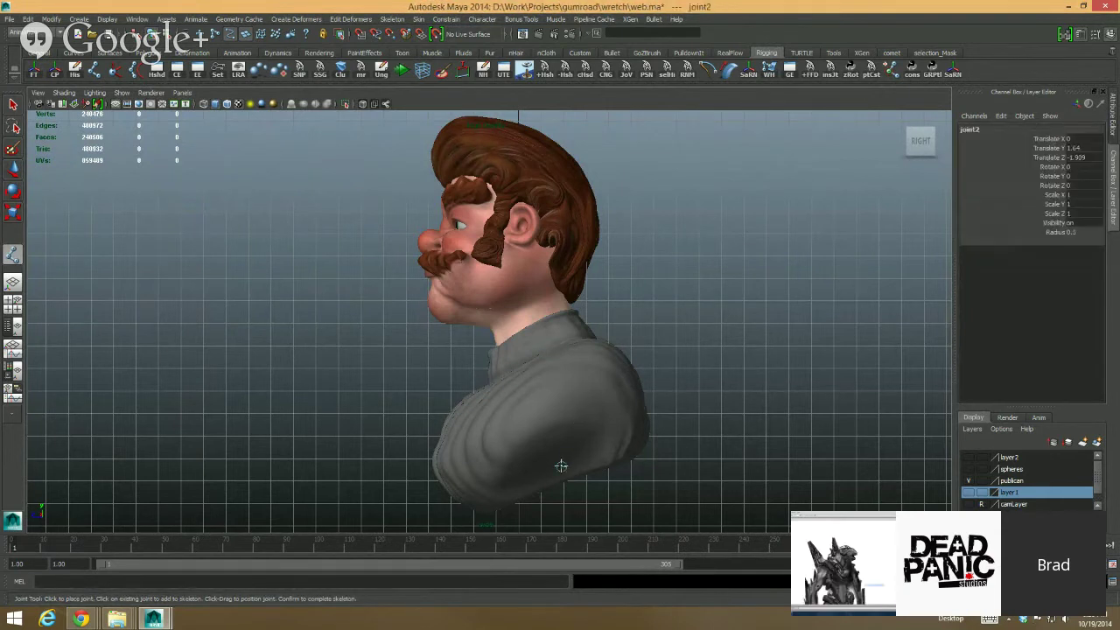
pyautogui.click(548, 348)
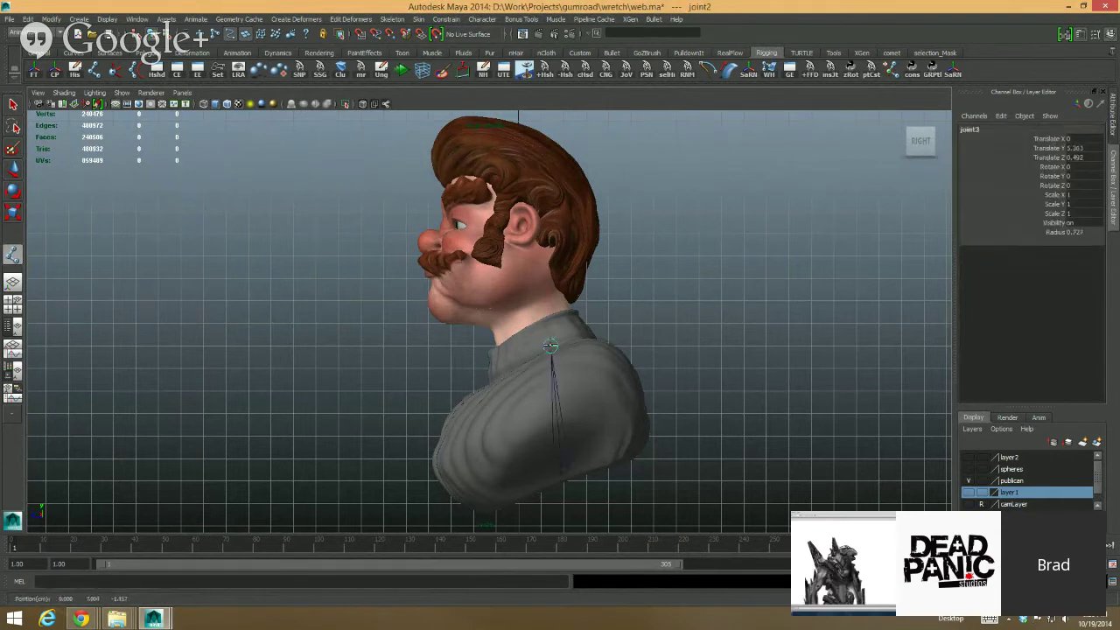
pyautogui.press('Return')
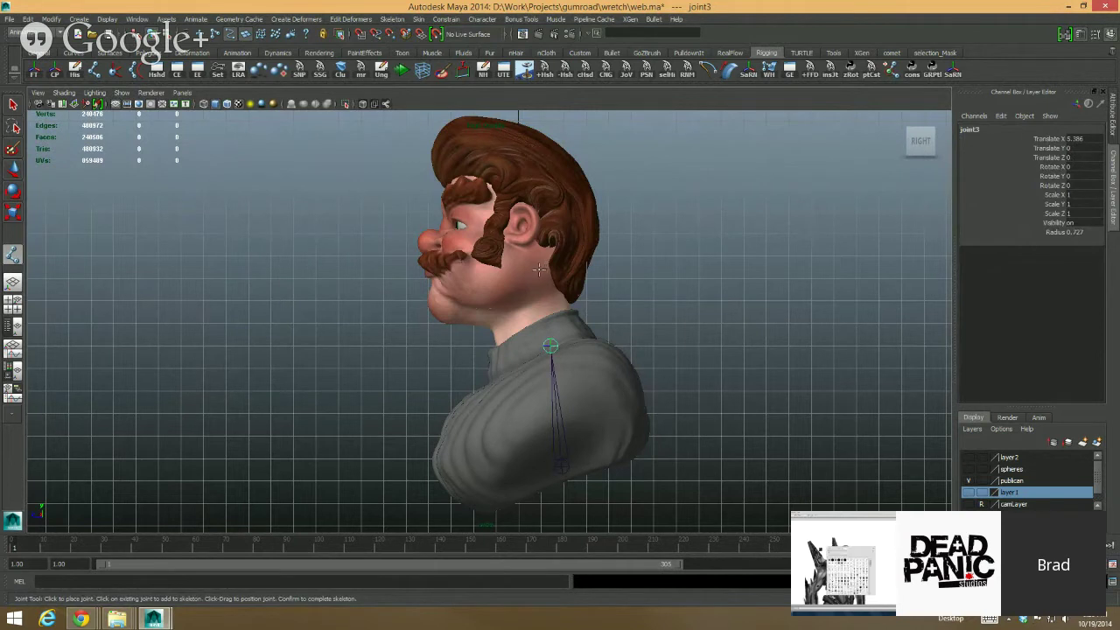
pyautogui.click(538, 274)
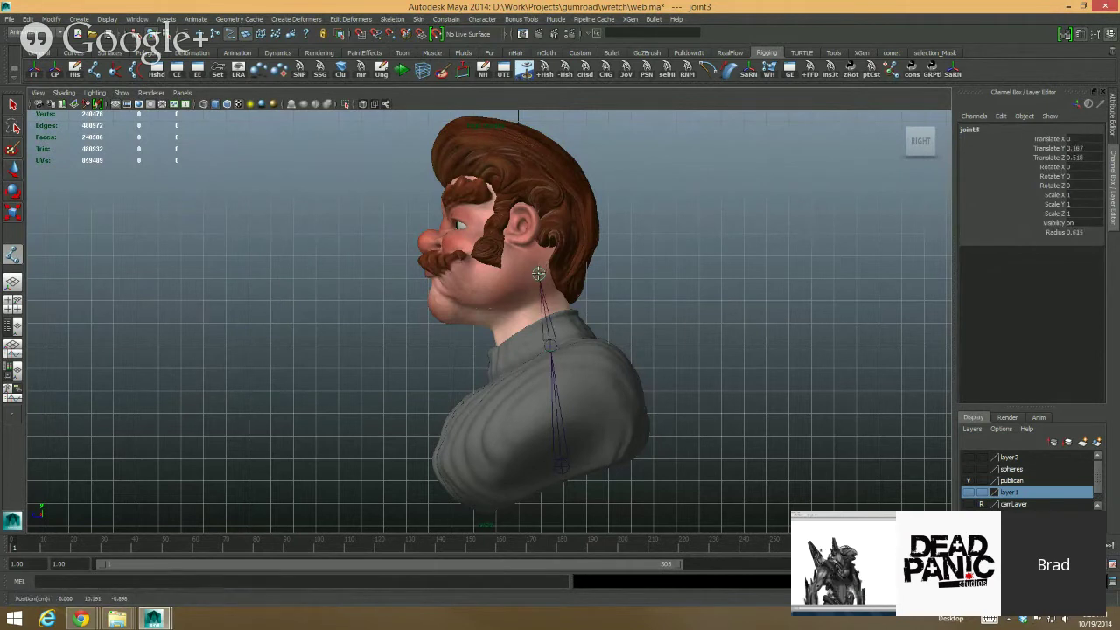
pyautogui.click(447, 121)
pyautogui.press('q')
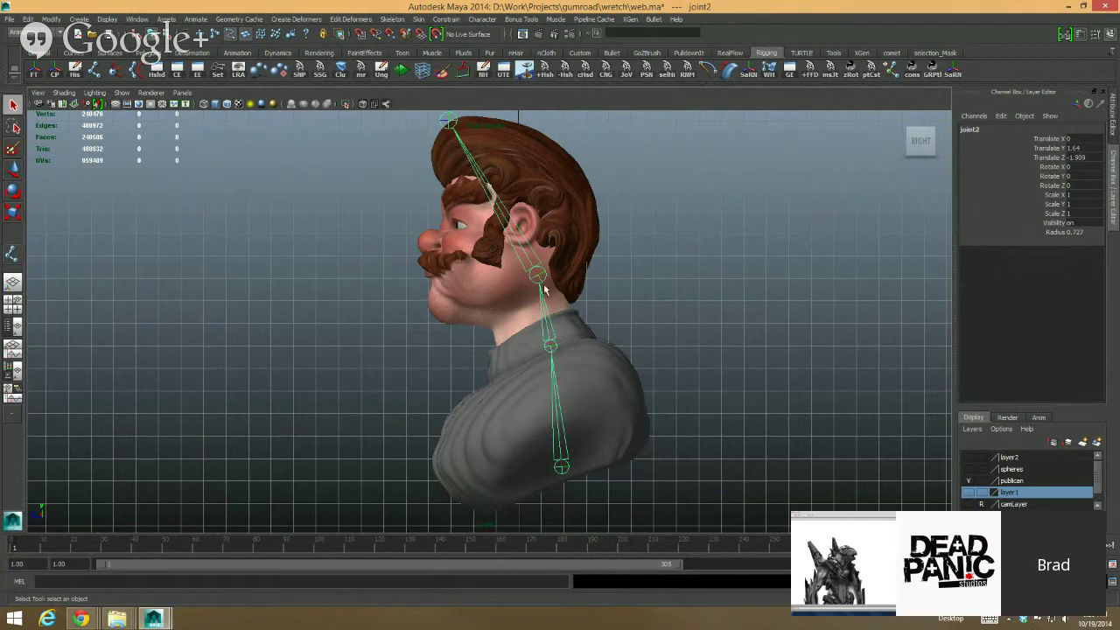
# Step: Draw a separate two-joint jaw chain from the jaw hinge below the ear to the chin
pyautogui.keyDown('alt'); pyautogui.moveTo(566, 276); pyautogui.dragTo(590, 330, button='middle'); pyautogui.keyUp('alt')
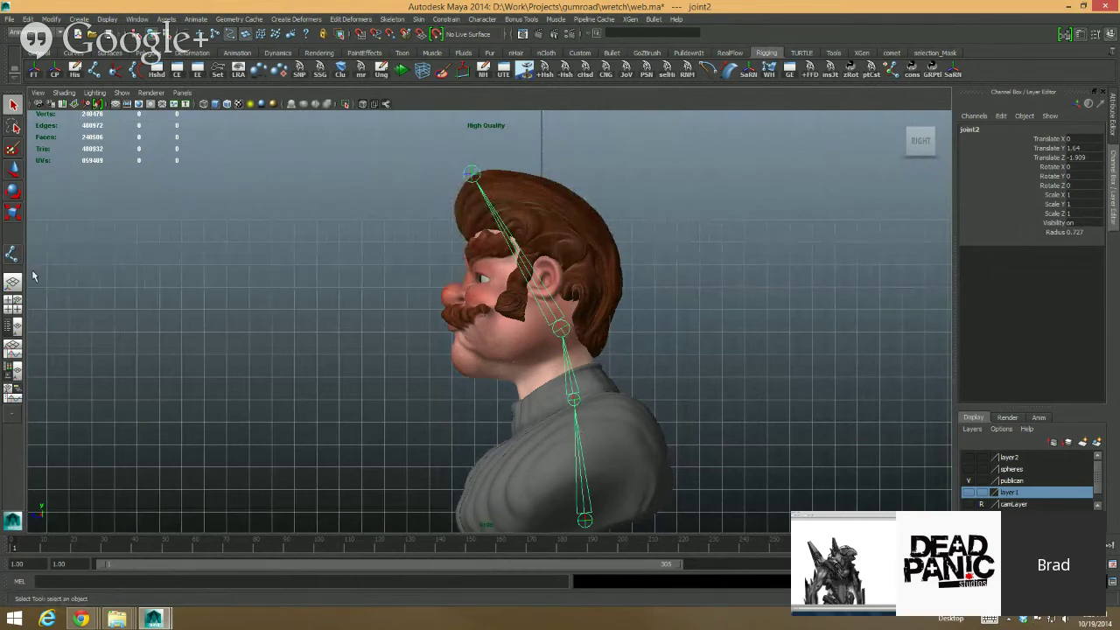
pyautogui.click(10, 254)
pyautogui.keyDown('alt'); pyautogui.moveTo(289, 306); pyautogui.dragTo(453, 378, button='right'); pyautogui.keyUp('alt')
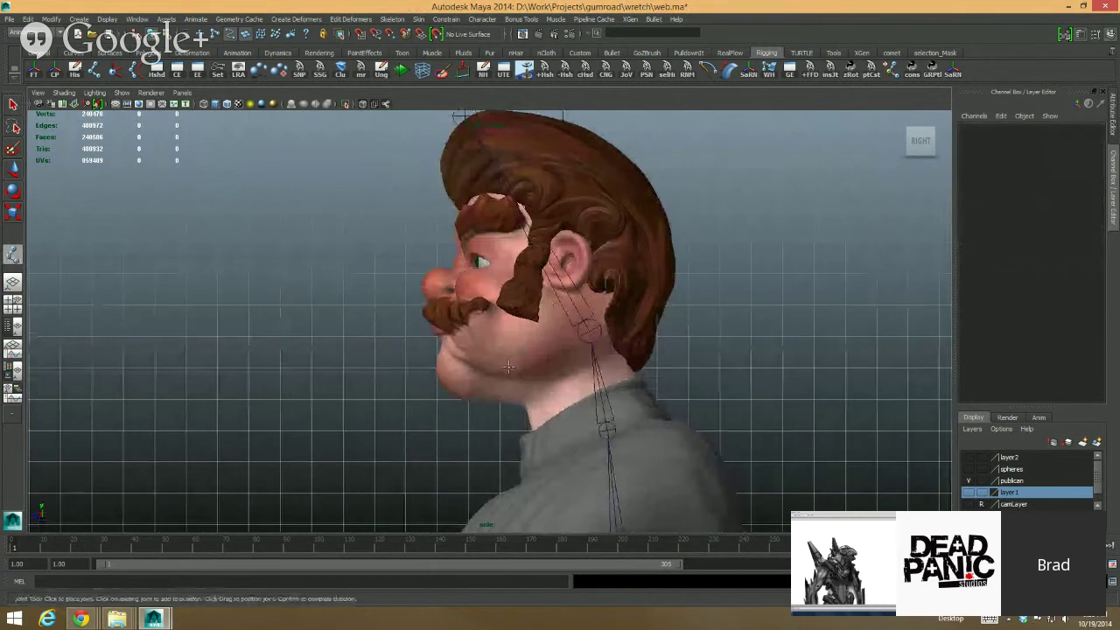
pyautogui.click(542, 333)
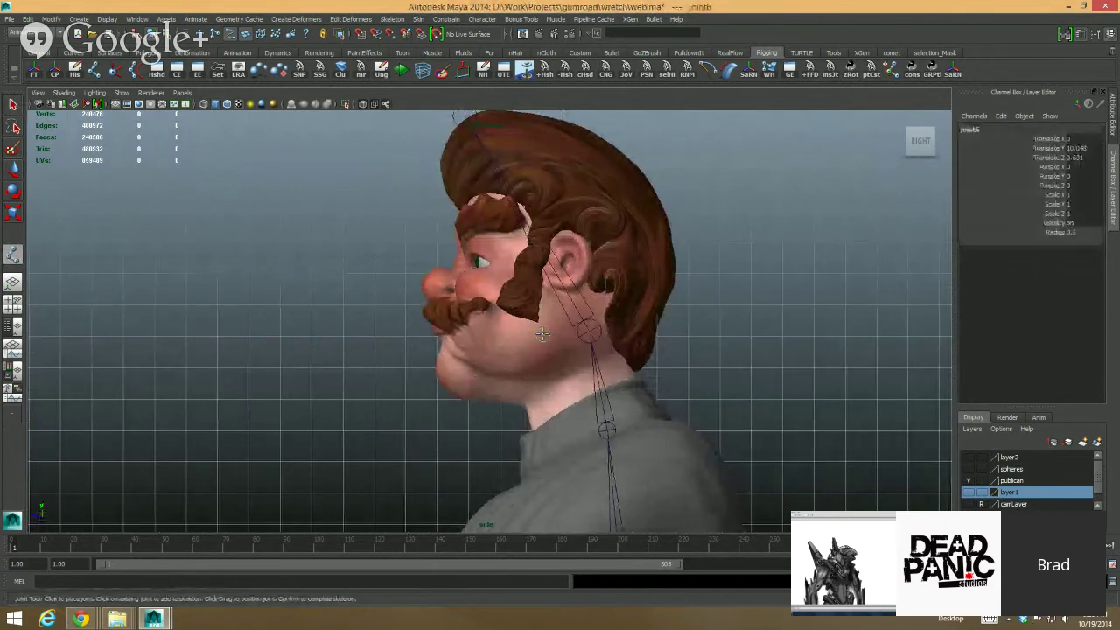
pyautogui.click(446, 390)
pyautogui.press('q')
# Step: Parent the jaw joint chain to the joint at the base of the skull
pyautogui.click(547, 363)
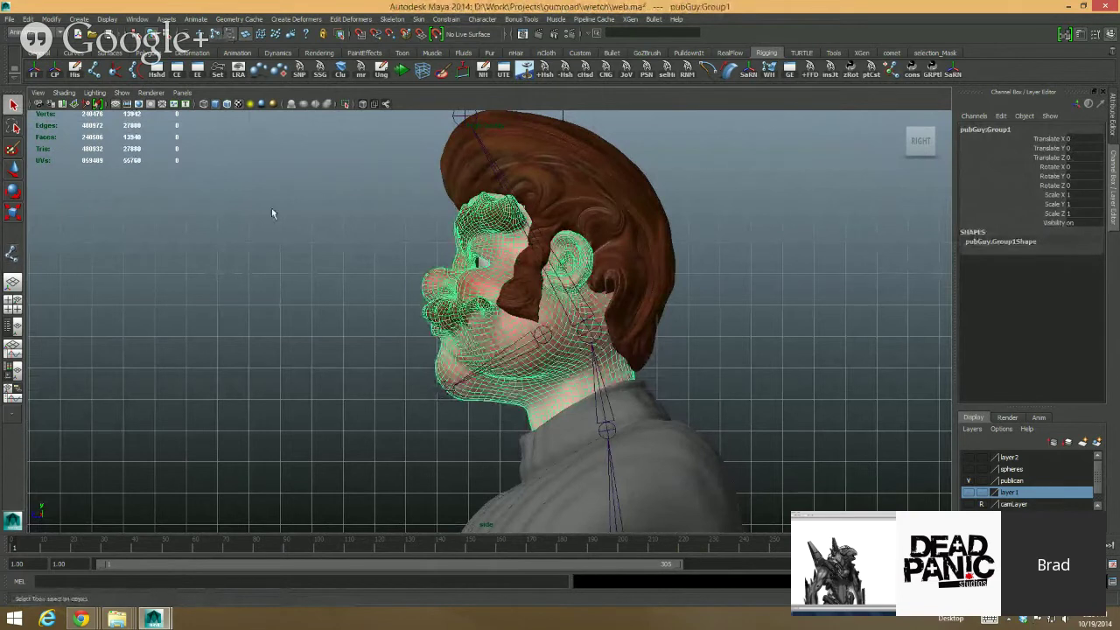
pyautogui.click(273, 210)
pyautogui.click(546, 335)
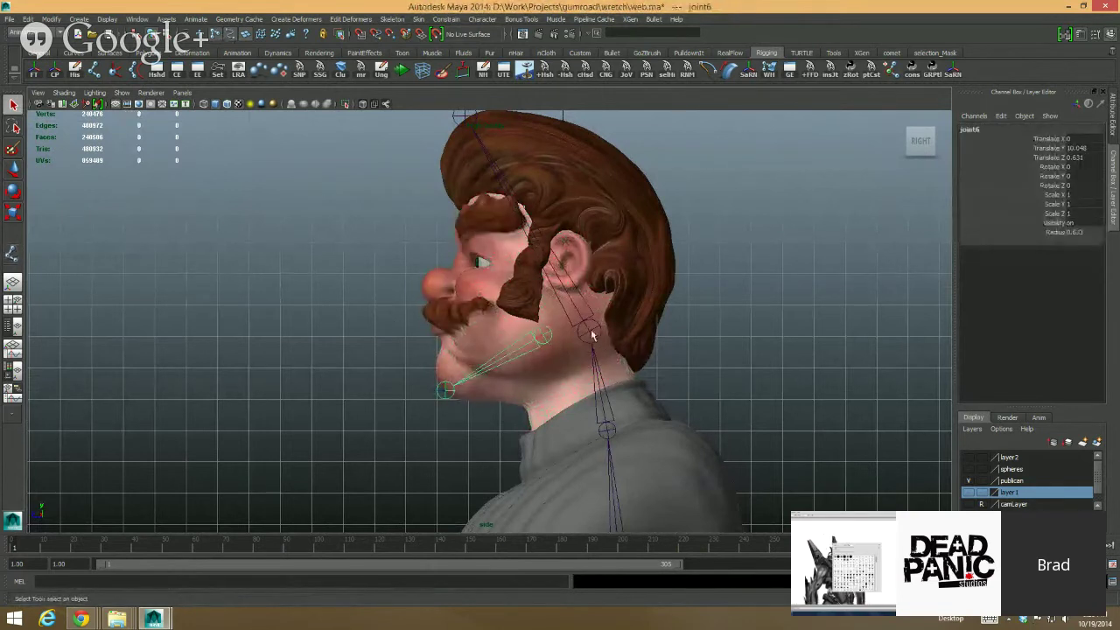
pyautogui.click(591, 348)
pyautogui.click(564, 350)
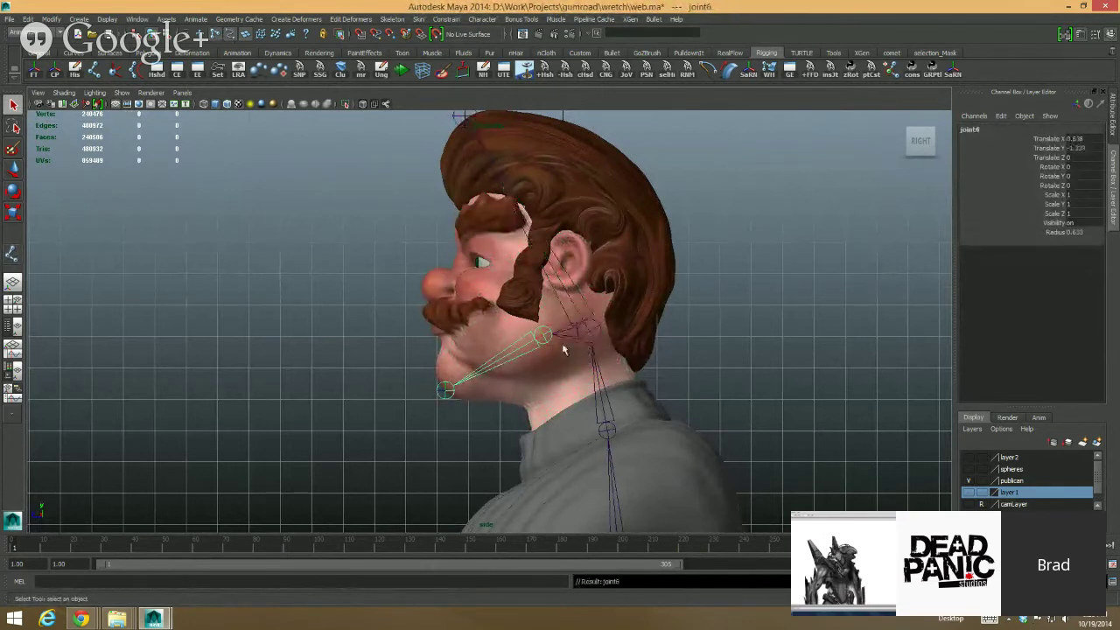
pyautogui.keyDown('ctrl'); pyautogui.click(563, 350); pyautogui.keyUp('ctrl')
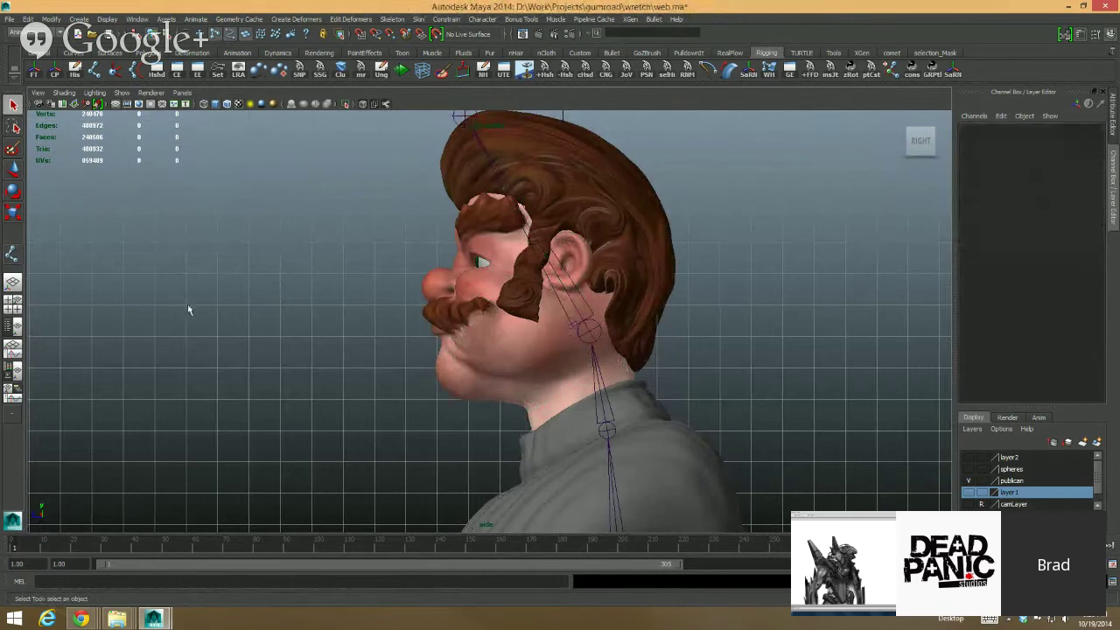
# Step: Bind the head mesh as skin to the lower-chest, neck-base and skull-base joints, leaving out the top joint
pyautogui.click(13, 282)
pyautogui.keyDown('alt'); pyautogui.moveTo(565, 375); pyautogui.dragTo(368, 376); pyautogui.keyUp('alt')
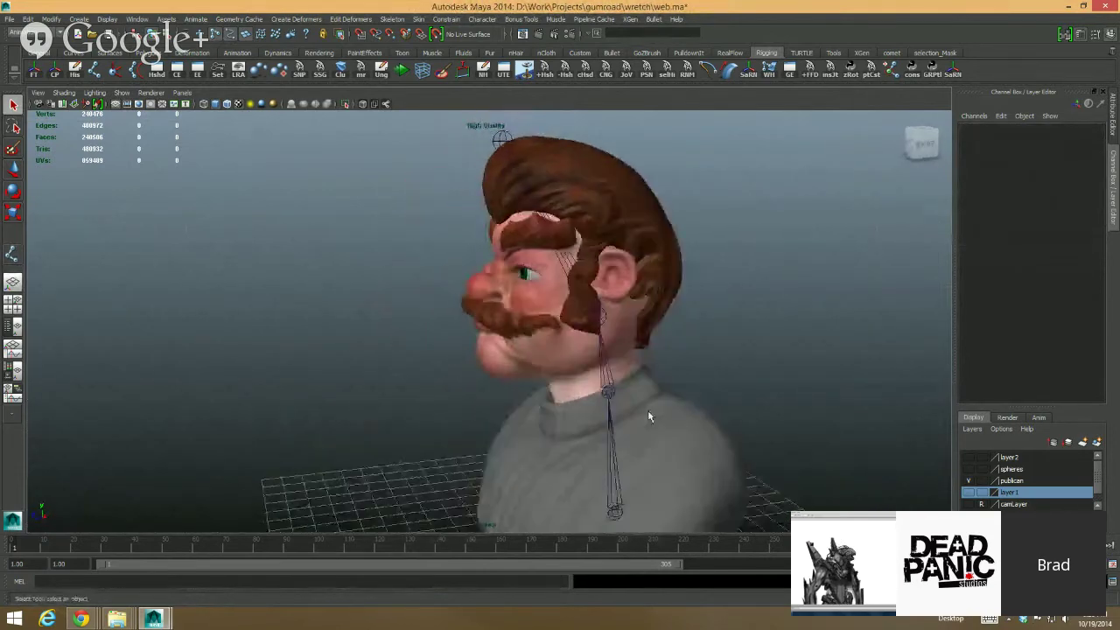
pyautogui.keyDown('alt'); pyautogui.moveTo(648, 415); pyautogui.dragTo(656, 373, button='middle'); pyautogui.keyUp('alt')
pyautogui.keyDown('alt'); pyautogui.moveTo(658, 374); pyautogui.dragTo(627, 405); pyautogui.keyUp('alt')
pyautogui.click(599, 431)
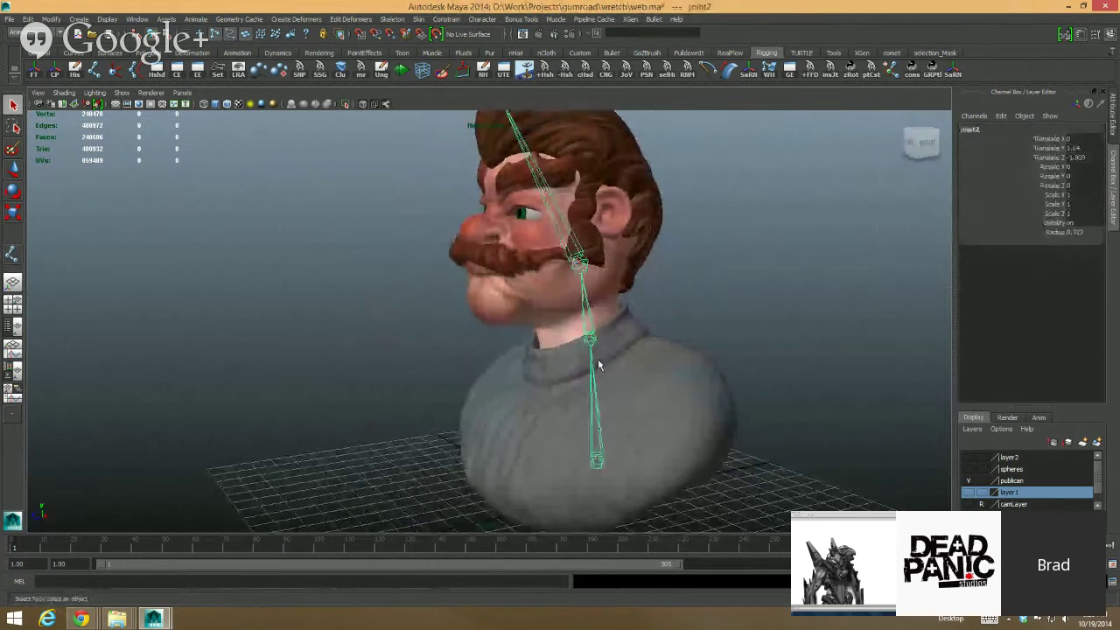
pyautogui.click(583, 271)
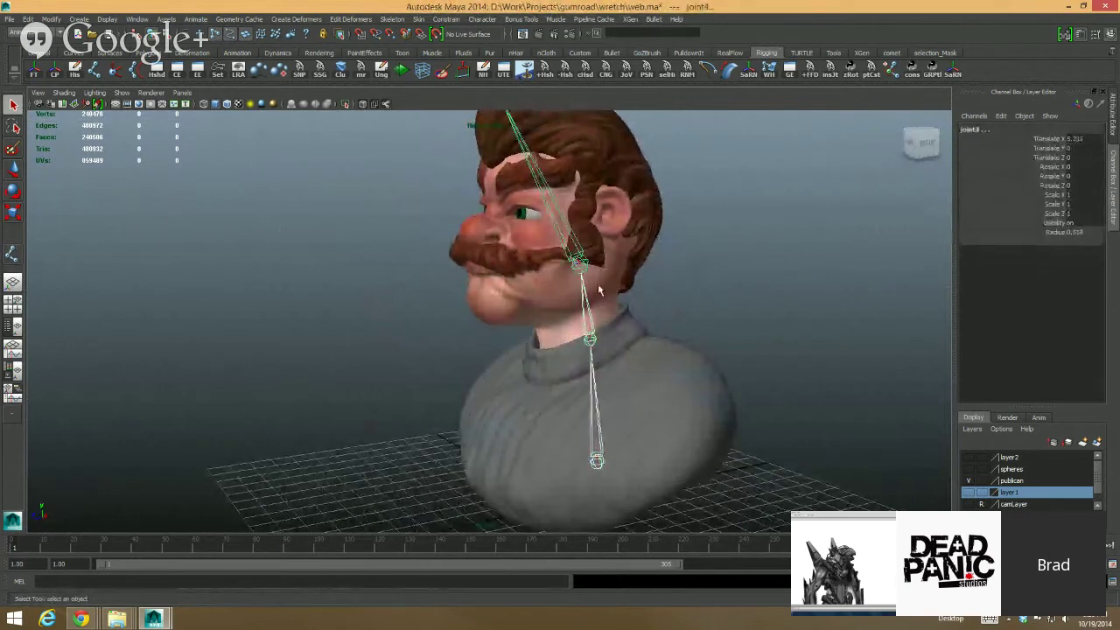
pyautogui.click(598, 290)
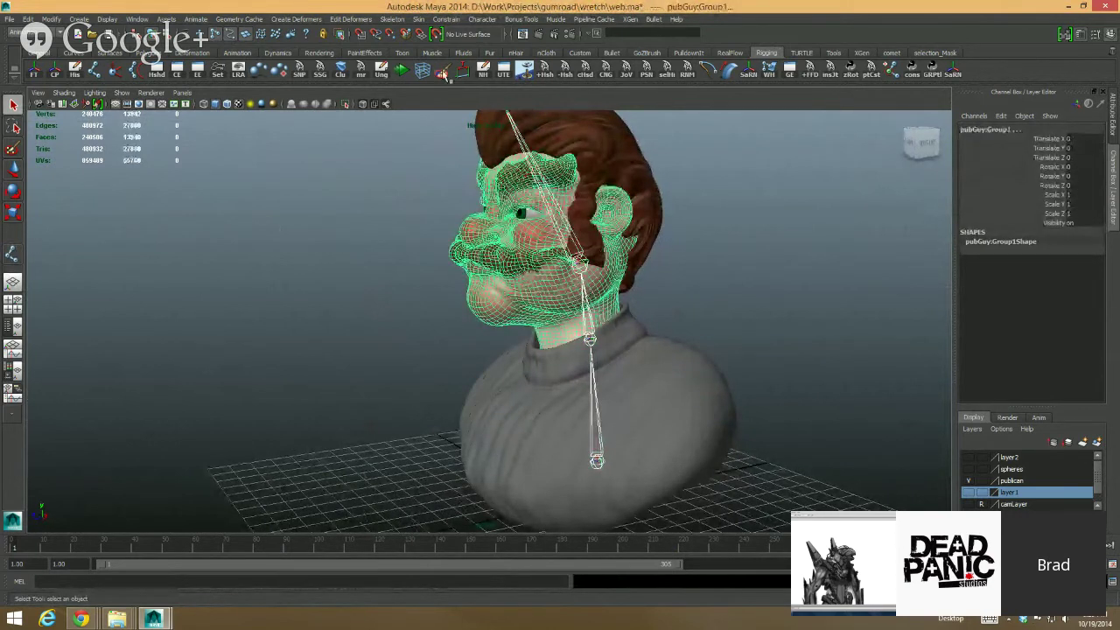
pyautogui.click(787, 327)
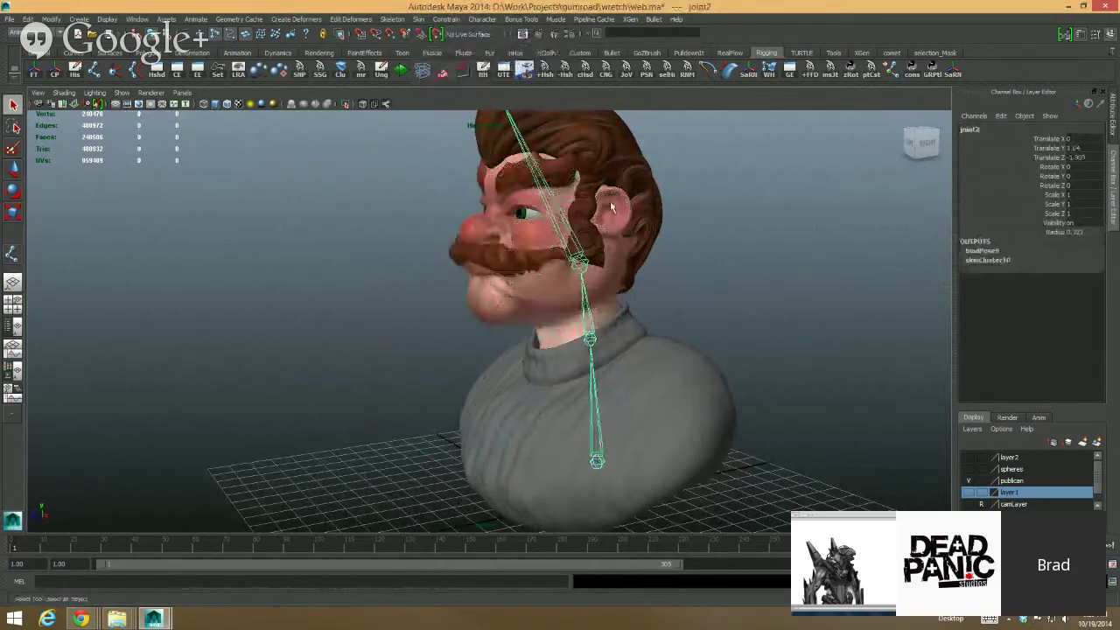
# Step: Test the skin bind by rotating the neck-base joint, and undo the rotation
pyautogui.keyDown('alt'); pyautogui.moveTo(786, 327); pyautogui.dragTo(750, 368); pyautogui.keyUp('alt')
pyautogui.click(613, 290)
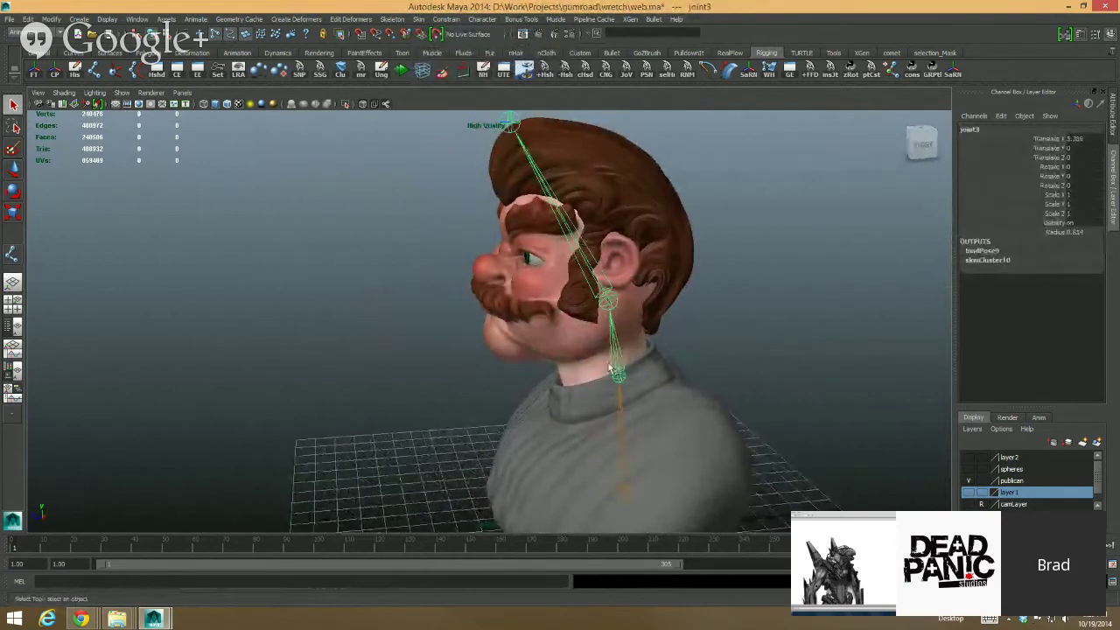
pyautogui.press('e')
pyautogui.moveTo(609, 368); pyautogui.dragTo(640, 408)
pyautogui.hotkey('ctrl', 'z')
# Step: Parent both eyeballs and the hair mesh to the joint at the base of the skull
pyautogui.keyDown('alt'); pyautogui.moveTo(742, 362); pyautogui.dragTo(747, 405, button='middle'); pyautogui.keyUp('alt')
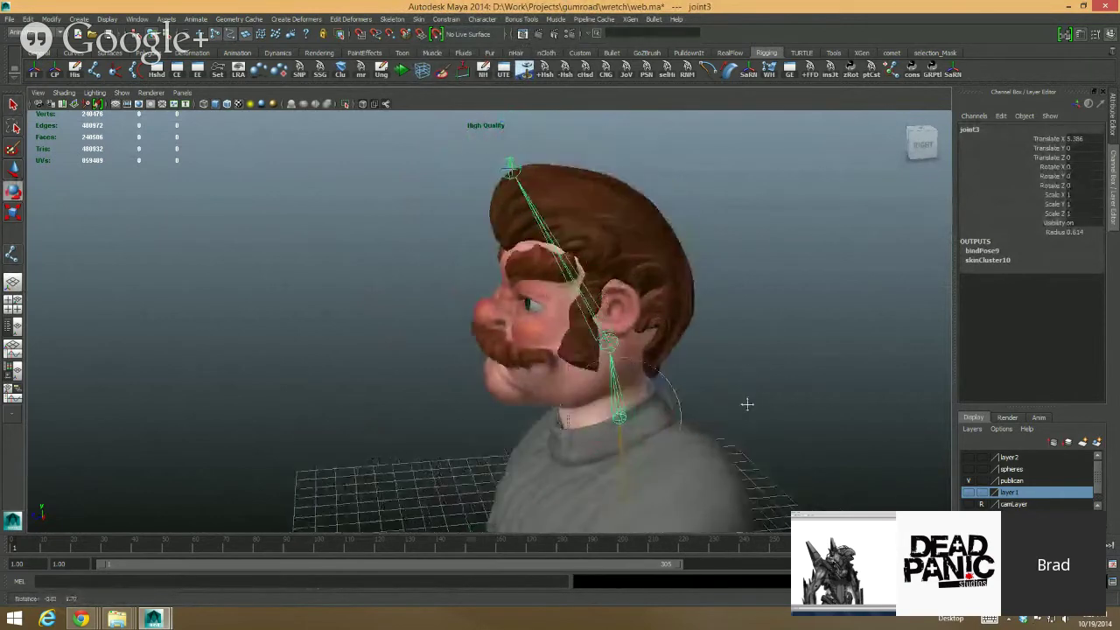
pyautogui.keyDown('alt'); pyautogui.moveTo(746, 405); pyautogui.dragTo(577, 297); pyautogui.keyUp('alt')
pyautogui.click(569, 290)
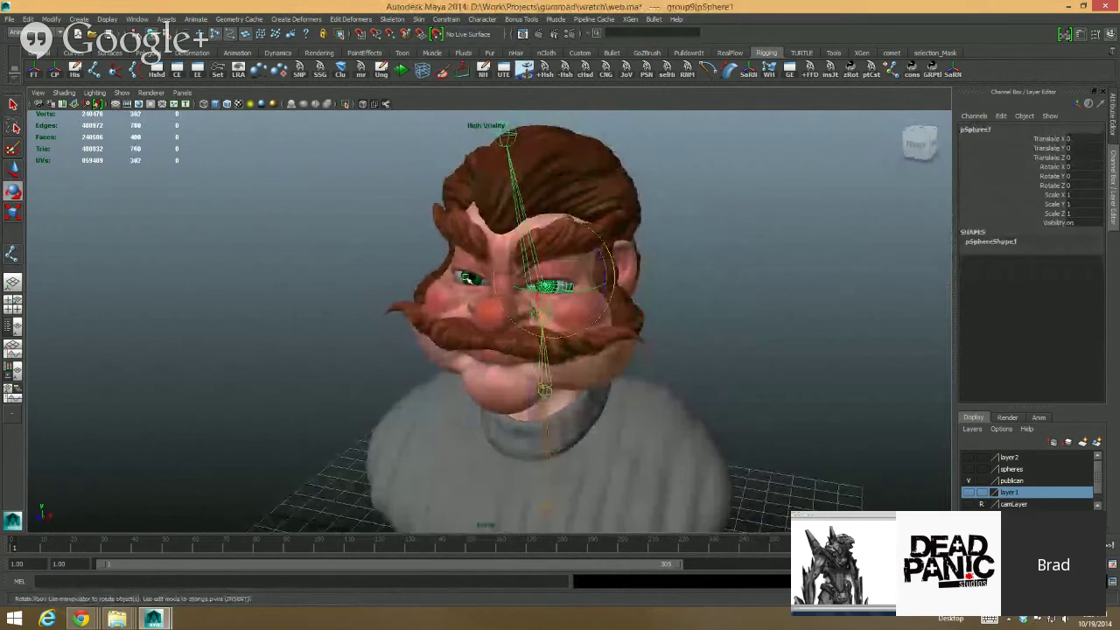
pyautogui.click(519, 201)
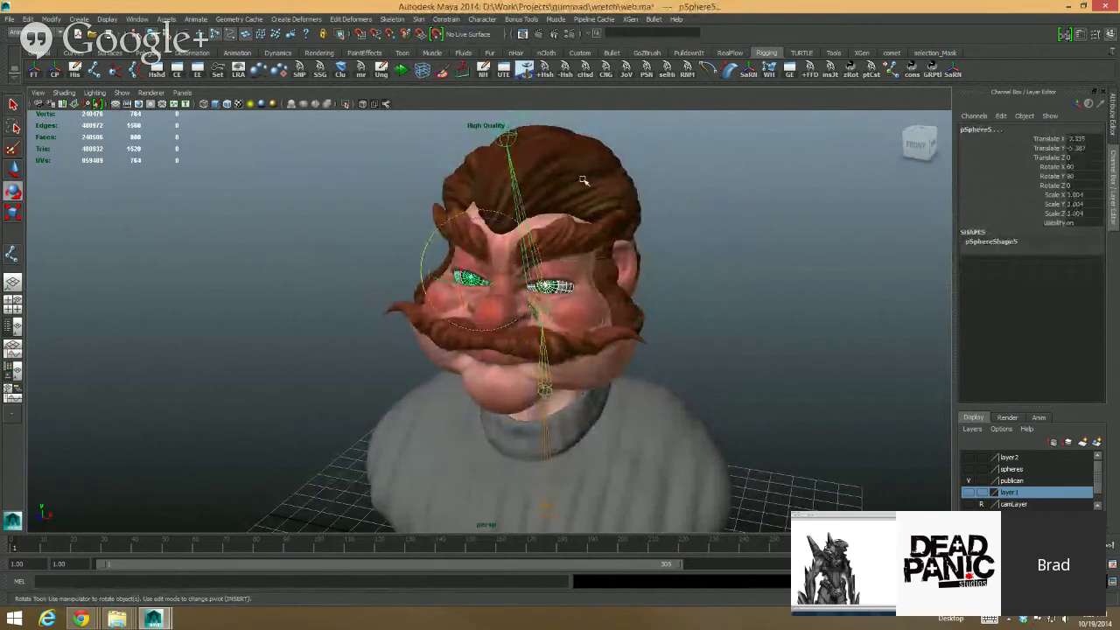
pyautogui.click(512, 185)
pyautogui.keyDown('shift'); pyautogui.click(516, 192); pyautogui.keyUp('shift')
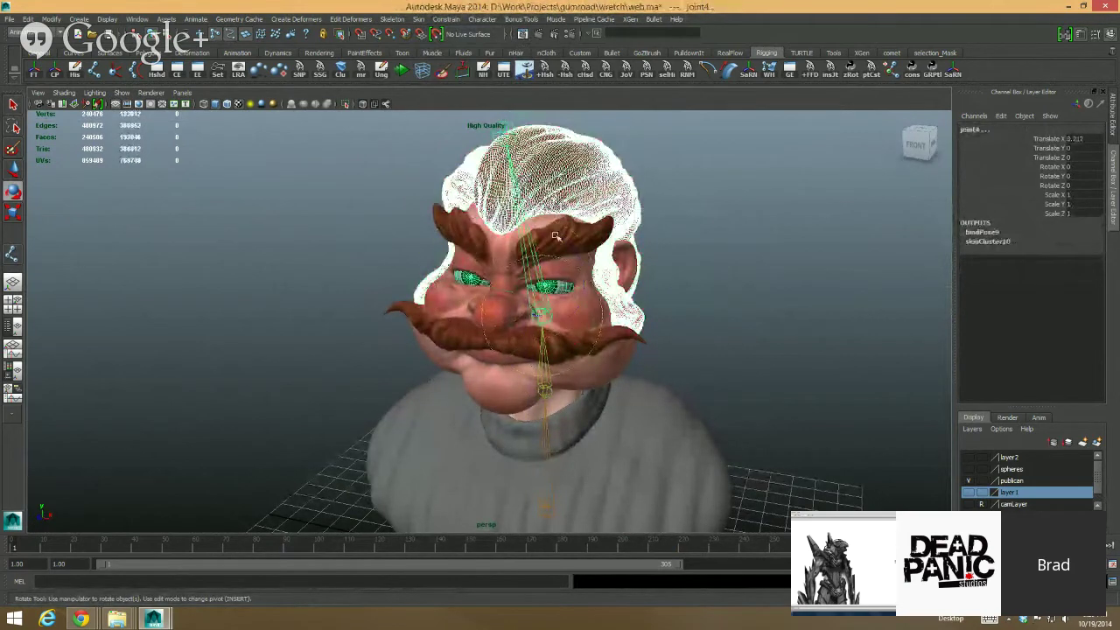
pyautogui.press('p')
pyautogui.click(721, 269)
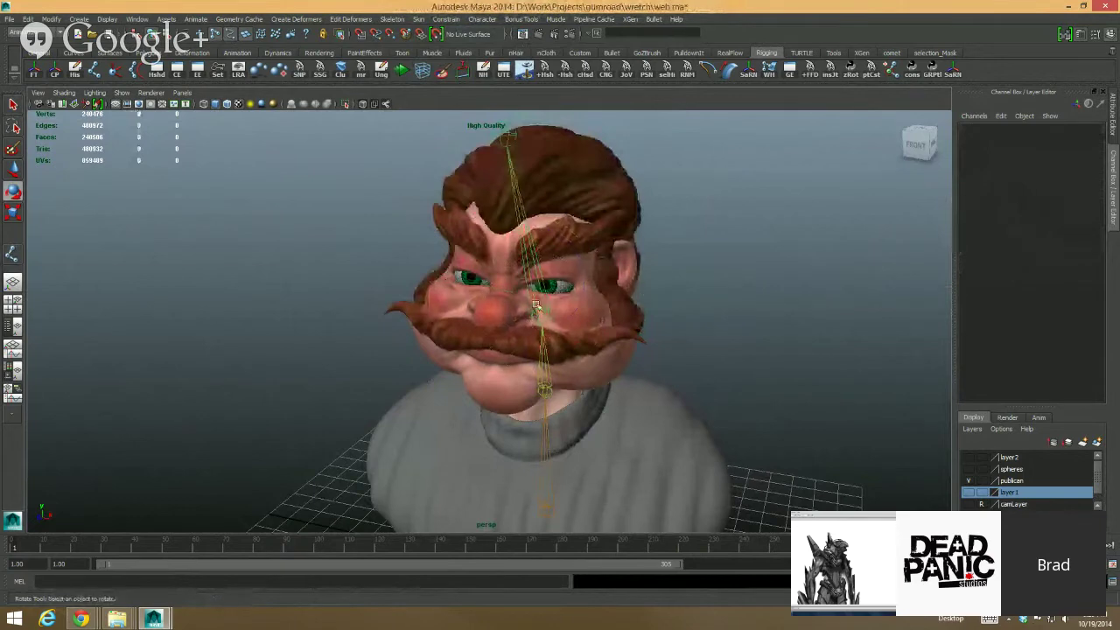
# Step: Test-rotate the skull-base joint to check how the head, eyes and hair follow, undoing each rotation
pyautogui.click(536, 306)
pyautogui.moveTo(537, 308)
pyautogui.mouseDown()
pyautogui.moveTo(549, 313)
pyautogui.moveTo(526, 314)
pyautogui.moveTo(559, 313)
pyautogui.mouseUp()
pyautogui.hotkey('ctrl', 'z')
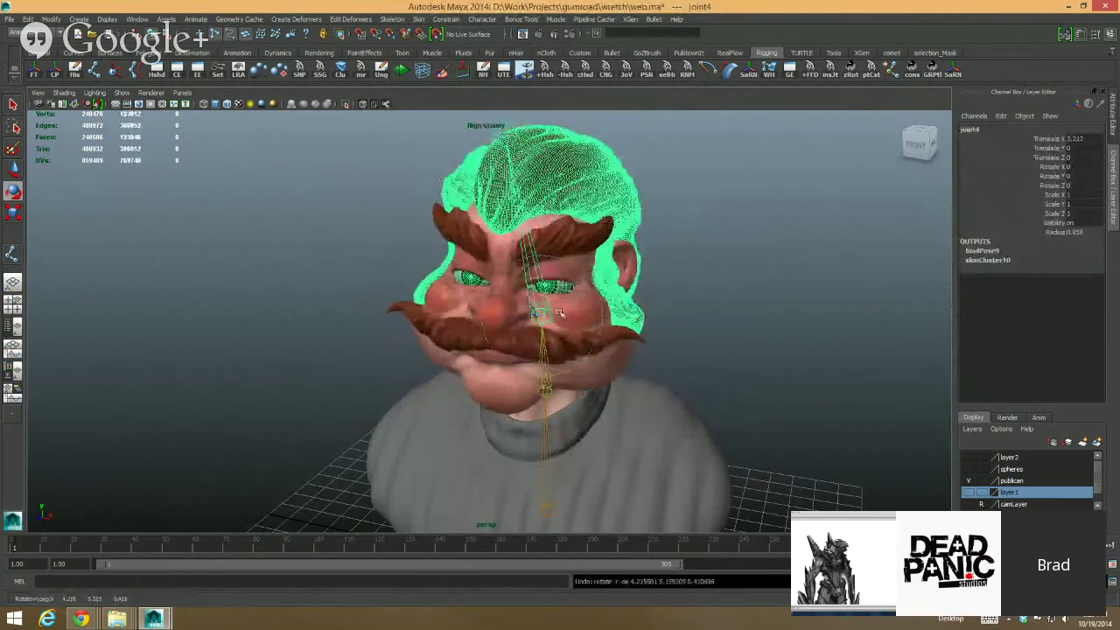
pyautogui.press('q')
pyautogui.keyDown('alt'); pyautogui.moveTo(688, 330); pyautogui.dragTo(768, 335, button='right'); pyautogui.keyUp('alt')
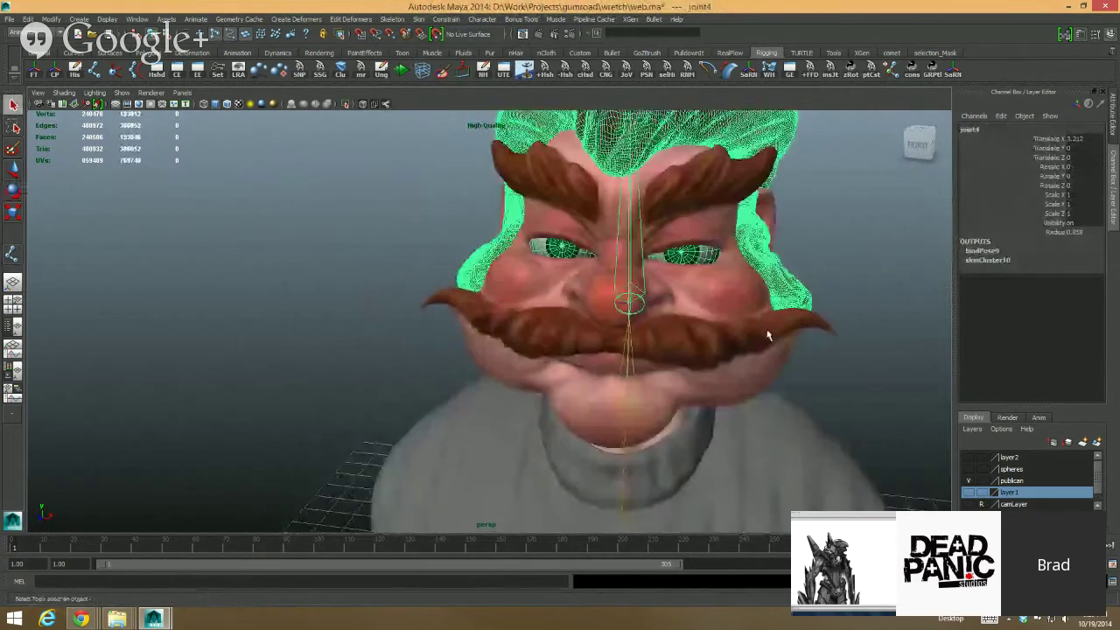
pyautogui.keyDown('alt'); pyautogui.moveTo(767, 336); pyautogui.dragTo(749, 322); pyautogui.keyUp('alt')
pyautogui.press('e')
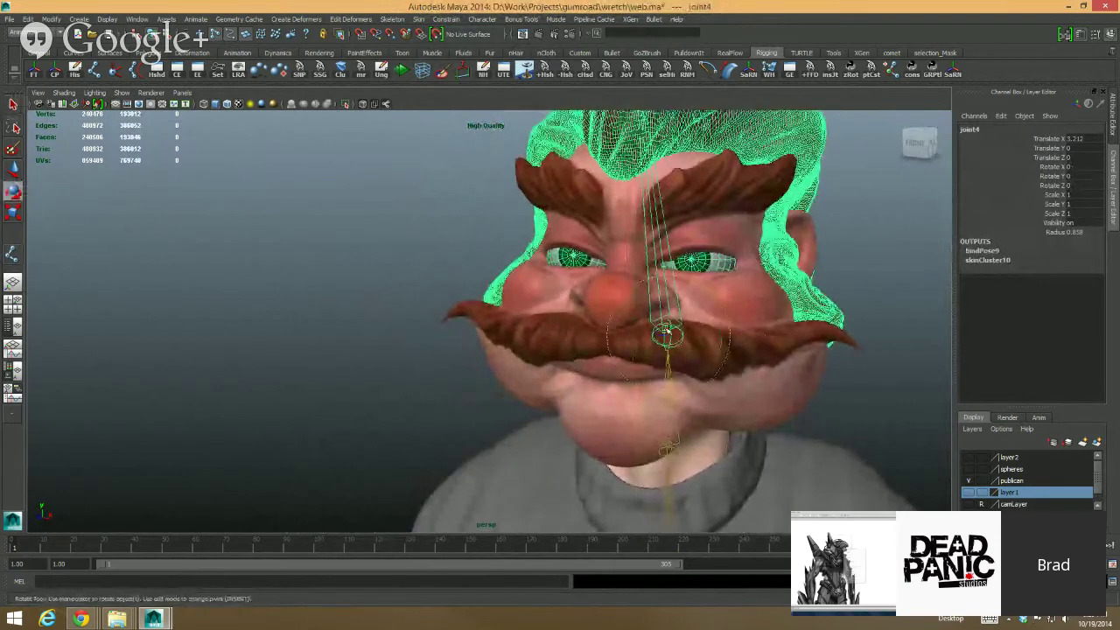
pyautogui.moveTo(665, 333); pyautogui.dragTo(620, 320)
pyautogui.hotkey('ctrl', 'z')
pyautogui.press('q')
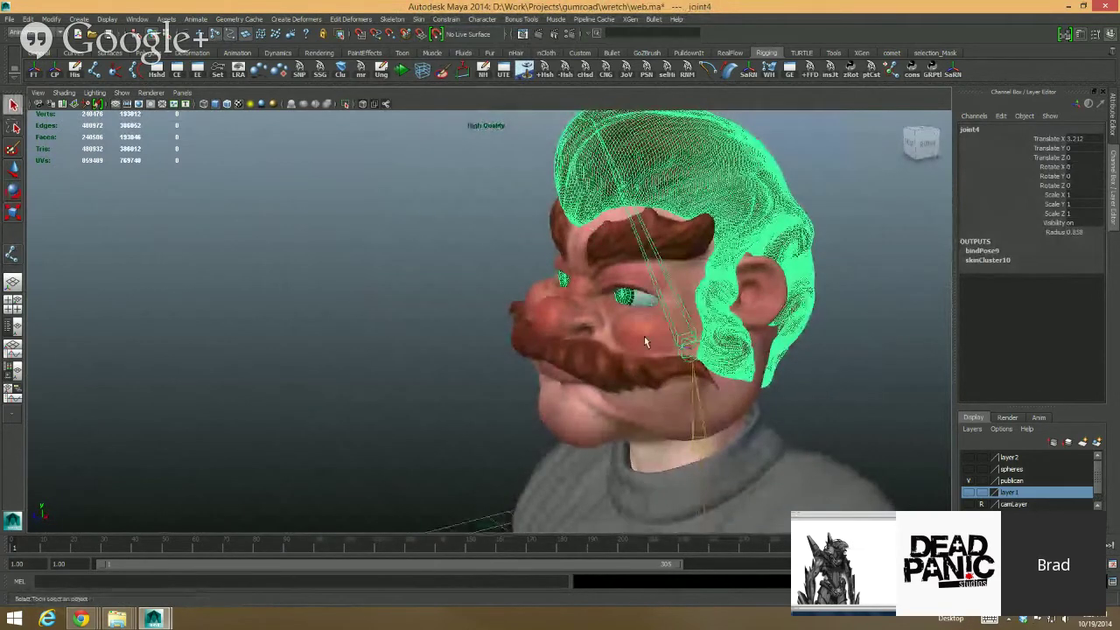
# Step: Switch the viewport from High Quality rendering to the default renderer and clear the head mesh selection
pyautogui.click(644, 342)
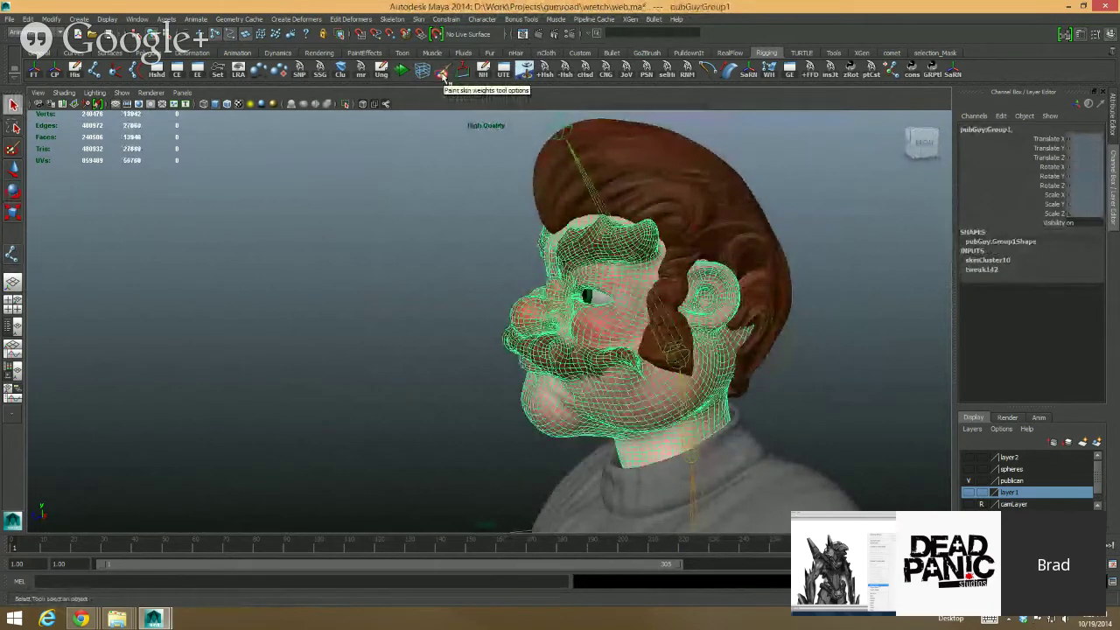
pyautogui.click(154, 93)
pyautogui.click(161, 111)
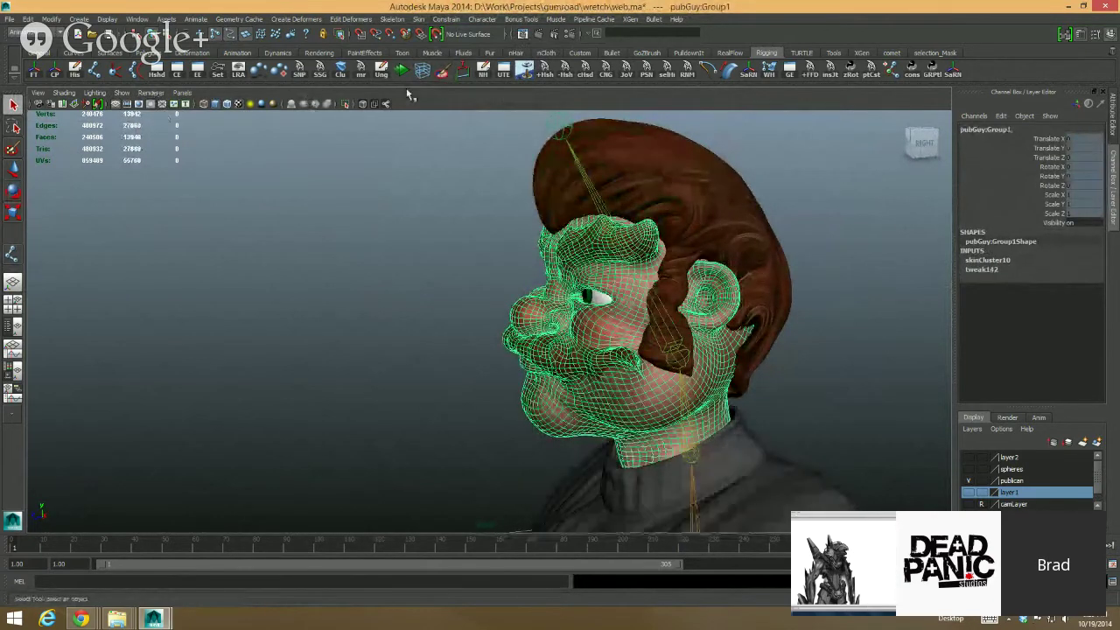
pyautogui.keyDown('alt'); pyautogui.moveTo(457, 221); pyautogui.dragTo(642, 307); pyautogui.keyUp('alt')
pyautogui.click(721, 299)
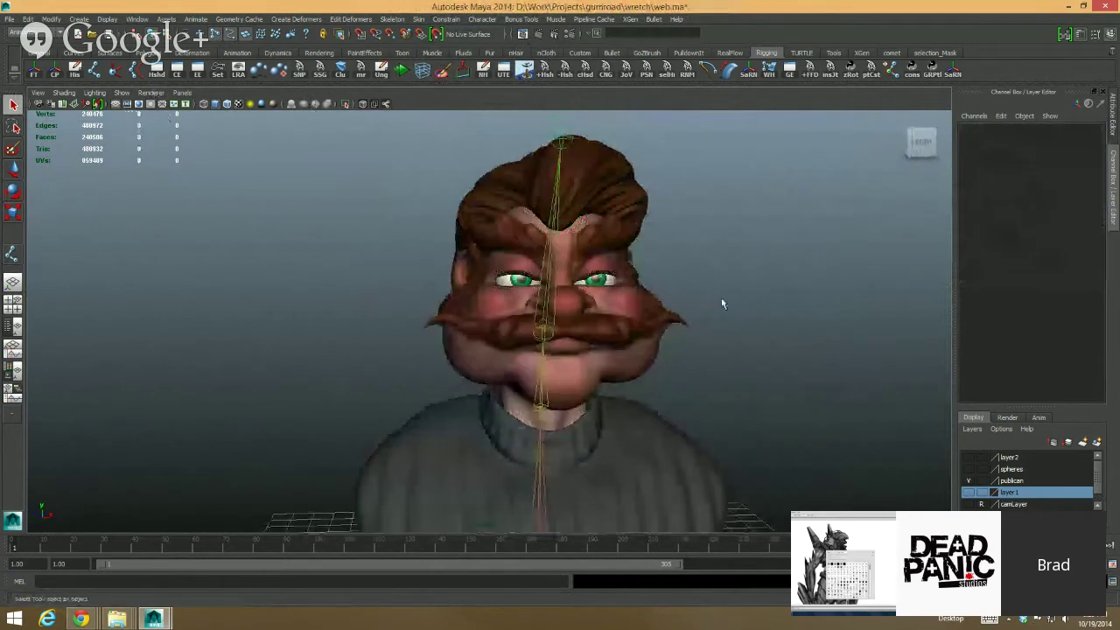
pyautogui.keyDown('alt'); pyautogui.moveTo(722, 298); pyautogui.dragTo(660, 302); pyautogui.keyUp('alt')
pyautogui.keyDown('alt'); pyautogui.moveTo(660, 303); pyautogui.dragTo(749, 320, button='right'); pyautogui.keyUp('alt')
pyautogui.keyDown('alt'); pyautogui.moveTo(749, 321); pyautogui.dragTo(727, 312); pyautogui.keyUp('alt')
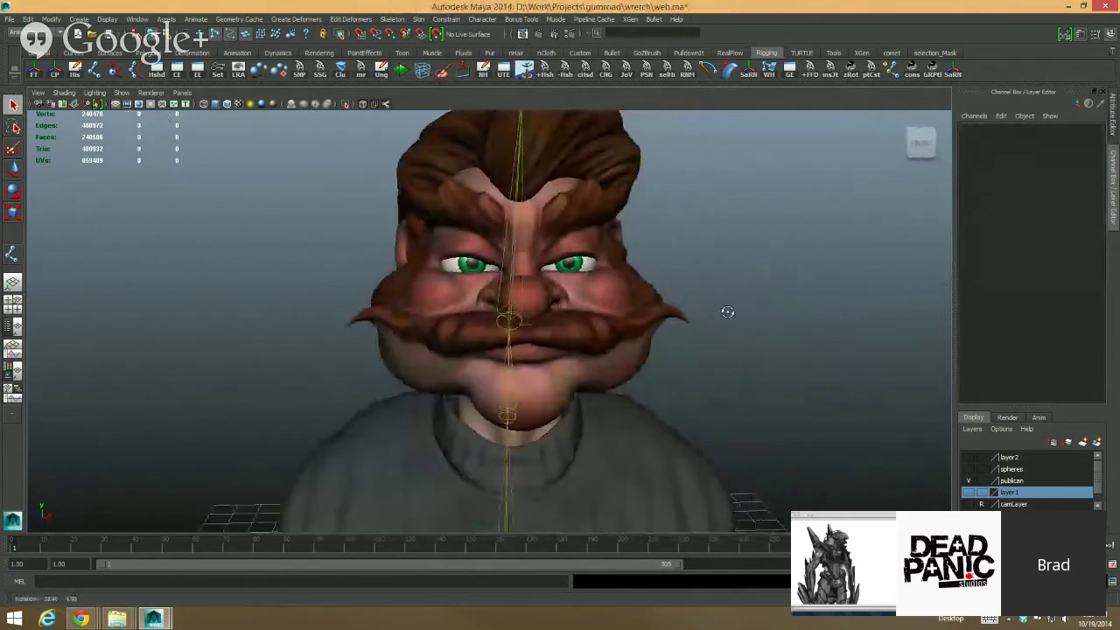
# Step: Select the head mesh and open the Paint Skin Weights Tool with its settings
pyautogui.click(613, 308)
pyautogui.keyDown('alt'); pyautogui.moveTo(613, 308); pyautogui.dragTo(459, 315); pyautogui.keyUp('alt')
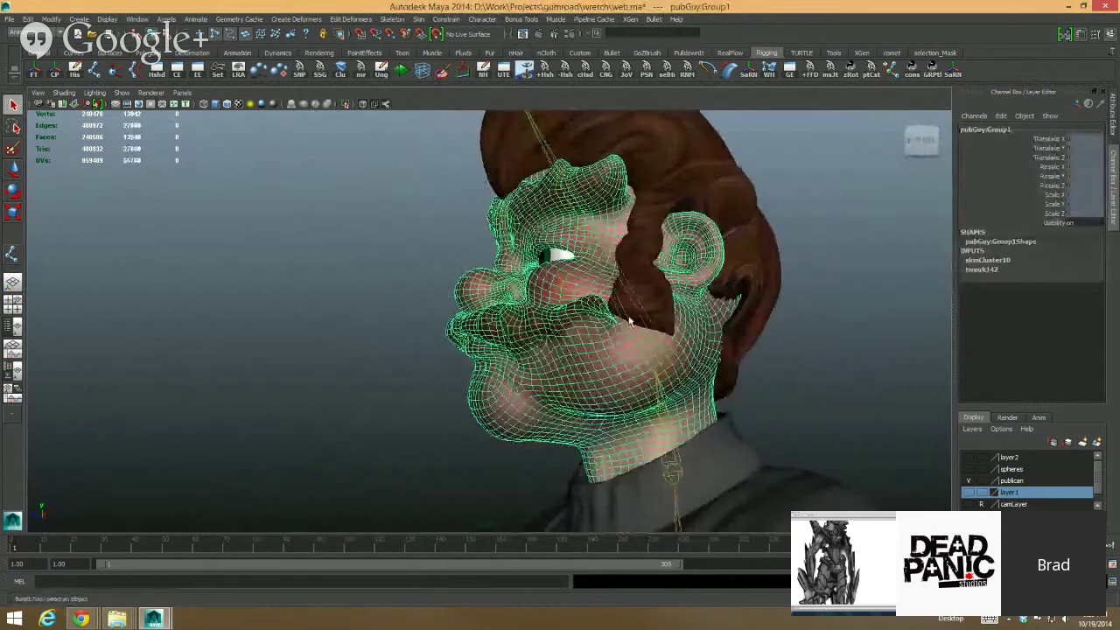
pyautogui.keyDown('alt'); pyautogui.moveTo(735, 316); pyautogui.dragTo(700, 317, button='right'); pyautogui.keyUp('alt')
pyautogui.keyDown('alt'); pyautogui.moveTo(700, 317); pyautogui.dragTo(673, 314); pyautogui.keyUp('alt')
pyautogui.keyDown('alt'); pyautogui.moveTo(592, 309); pyautogui.dragTo(577, 280); pyautogui.keyUp('alt')
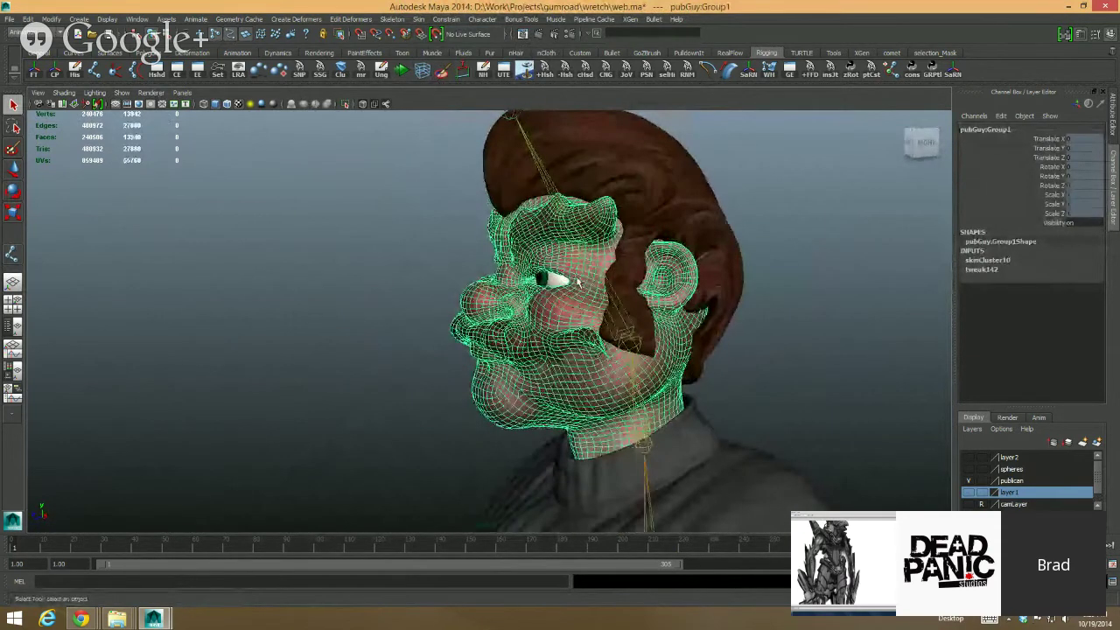
pyautogui.keyDown('alt'); pyautogui.moveTo(479, 279); pyautogui.dragTo(569, 311); pyautogui.keyUp('alt')
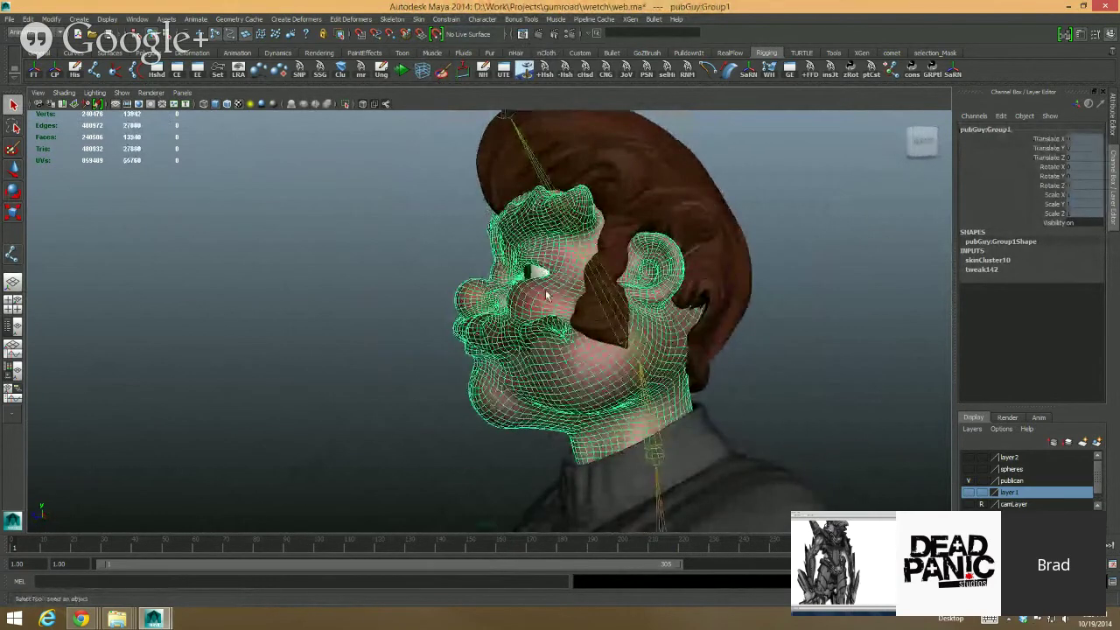
pyautogui.click(418, 19)
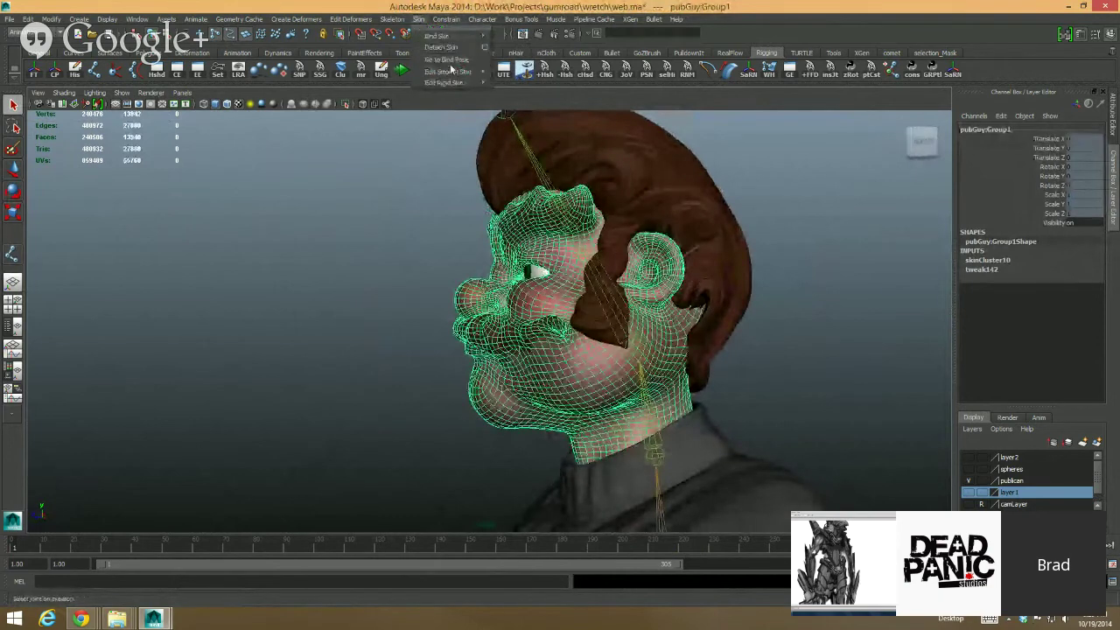
pyautogui.moveTo(450, 71)
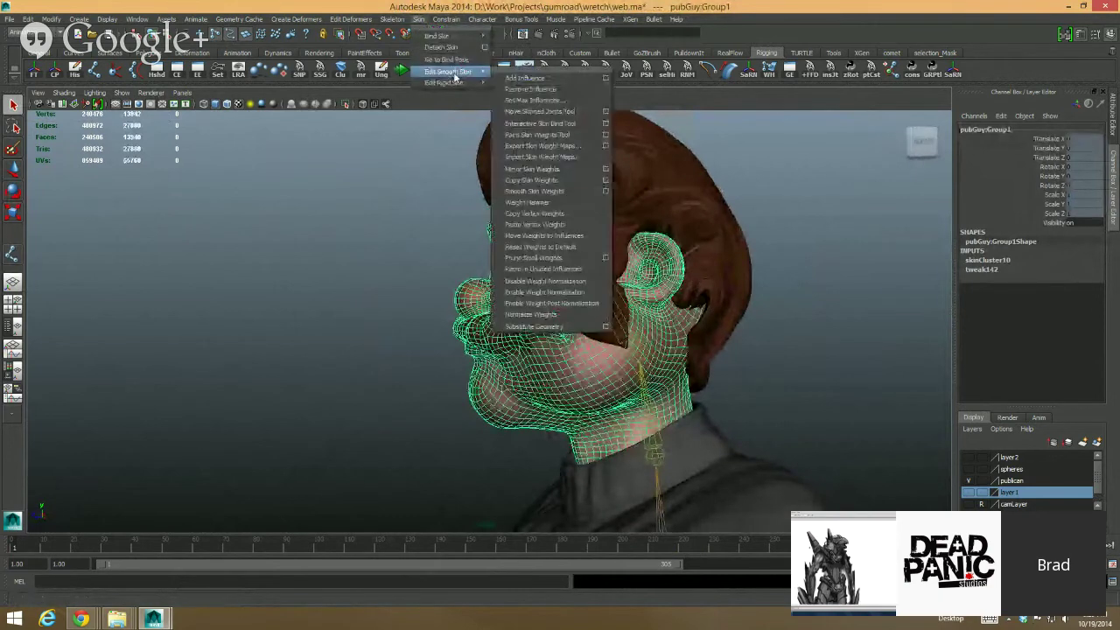
pyautogui.click(605, 136)
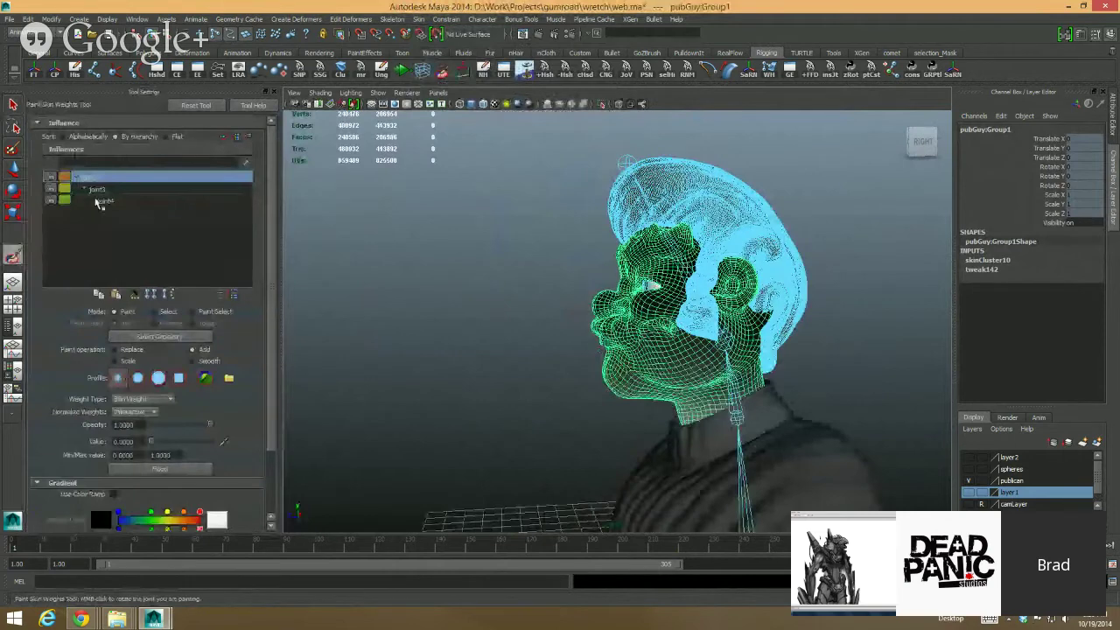
# Step: Make joint4 the active influence and set weight painting to the Replace operation with a value of 1
pyautogui.click(99, 189)
pyautogui.click(109, 196)
pyautogui.click(107, 178)
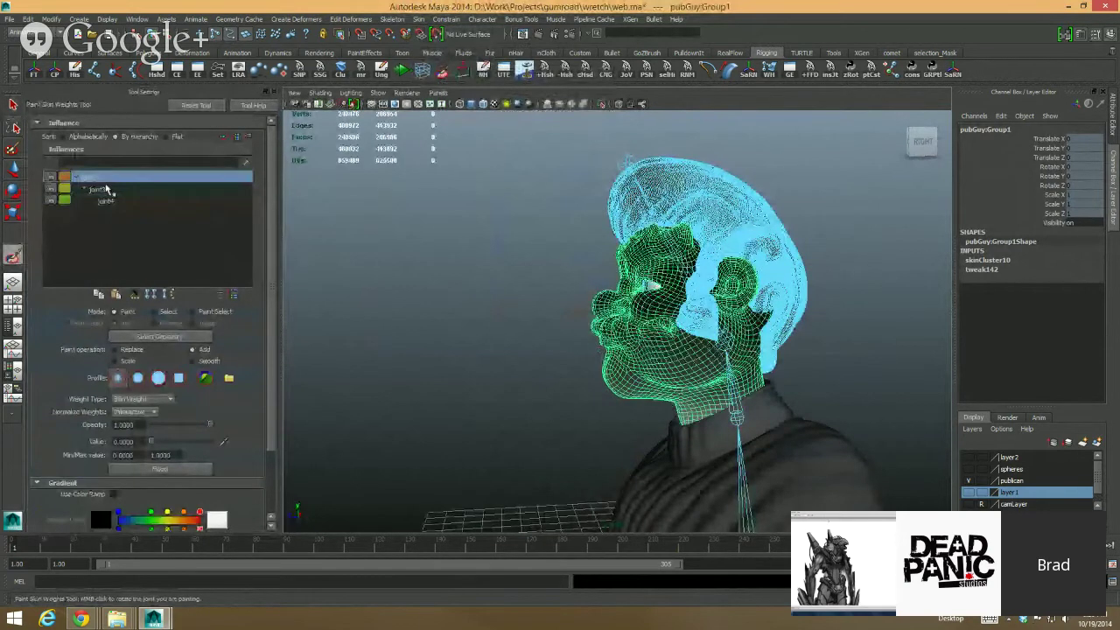
pyautogui.click(107, 189)
pyautogui.click(111, 200)
pyautogui.keyDown('alt'); pyautogui.moveTo(632, 289); pyautogui.dragTo(609, 301, button='middle'); pyautogui.keyUp('alt')
pyautogui.keyDown('alt'); pyautogui.moveTo(609, 301); pyautogui.dragTo(665, 290, button='right'); pyautogui.keyUp('alt')
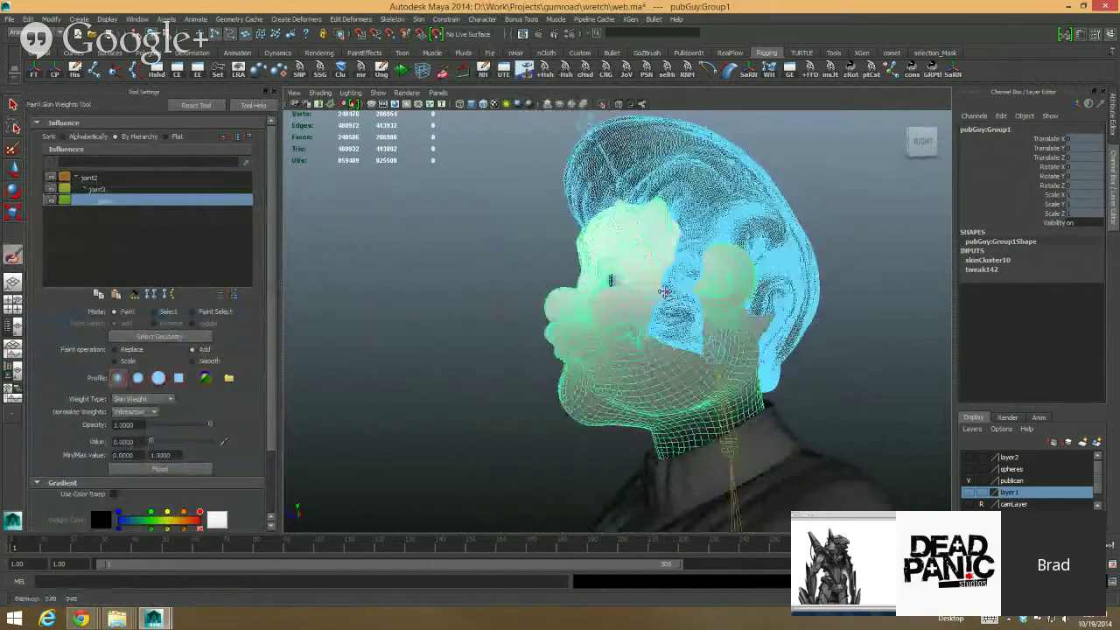
pyautogui.keyDown('alt'); pyautogui.moveTo(665, 290); pyautogui.dragTo(670, 265); pyautogui.keyUp('alt')
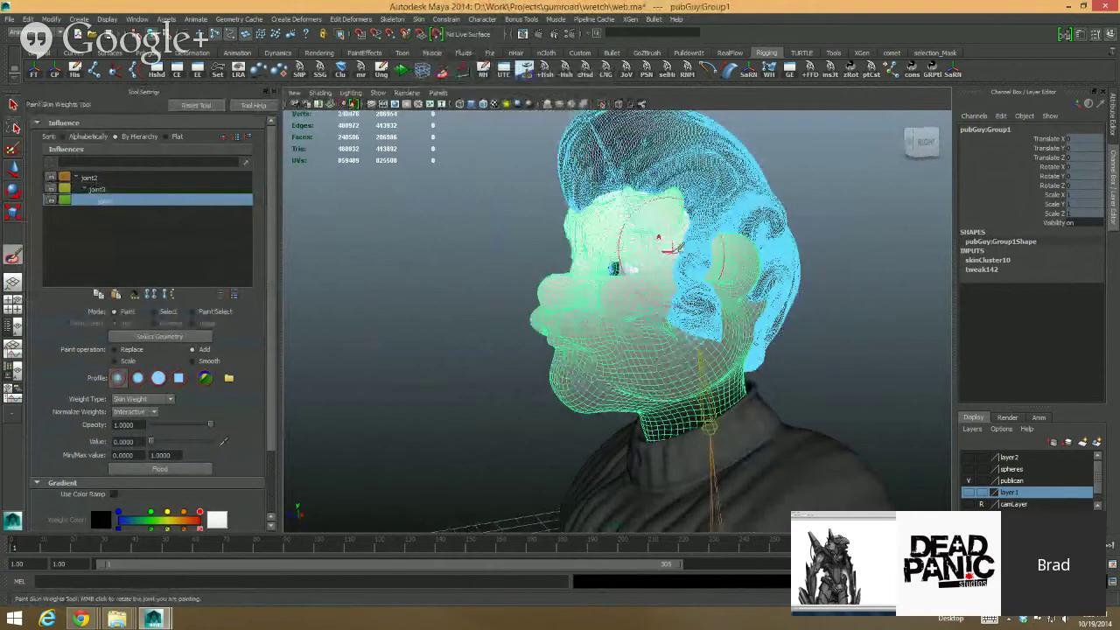
pyautogui.click(136, 351)
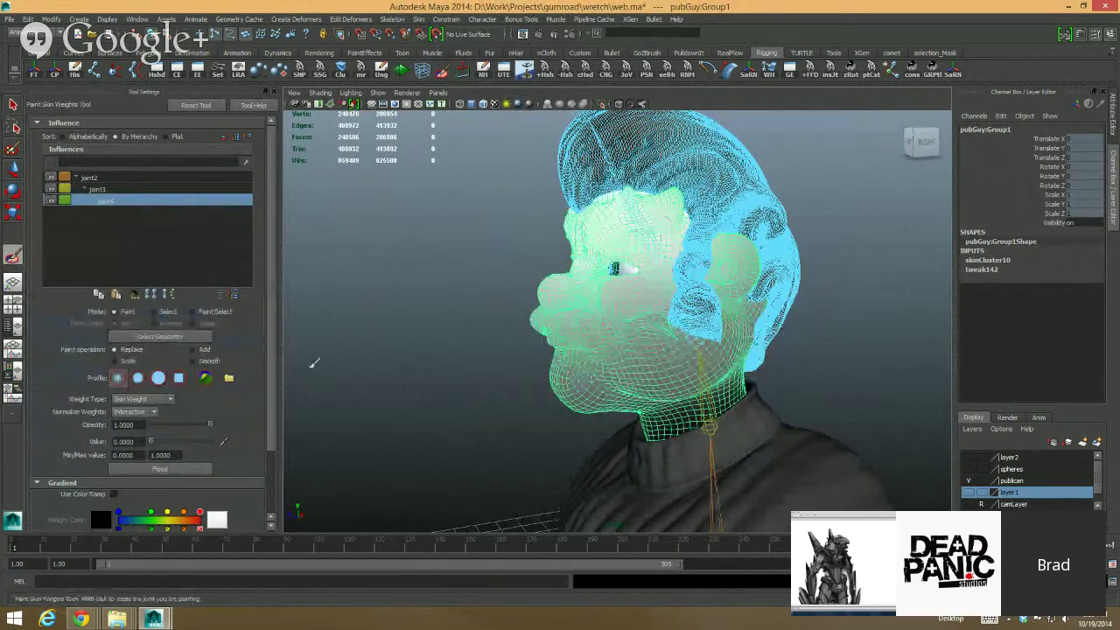
pyautogui.moveTo(152, 442); pyautogui.dragTo(264, 446)
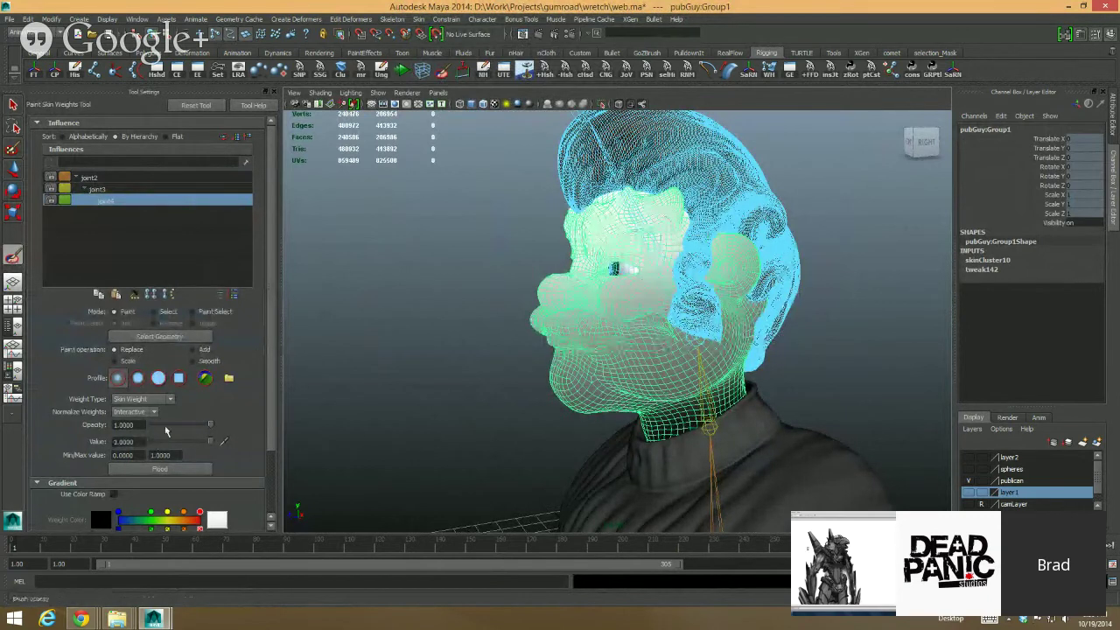
# Step: Paint full joint4 weight over the face, cheeks and ears on both sides of the head
pyautogui.moveTo(641, 272); pyautogui.dragTo(555, 330)
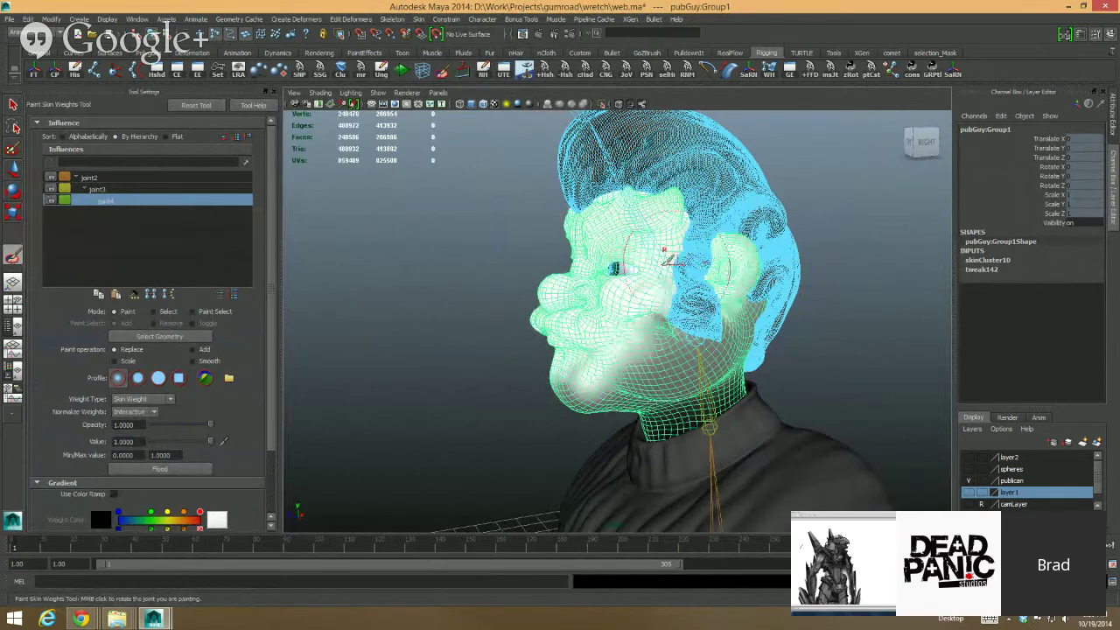
pyautogui.keyDown('alt'); pyautogui.moveTo(670, 250); pyautogui.dragTo(698, 249); pyautogui.keyUp('alt')
pyautogui.moveTo(501, 296); pyautogui.dragTo(535, 255)
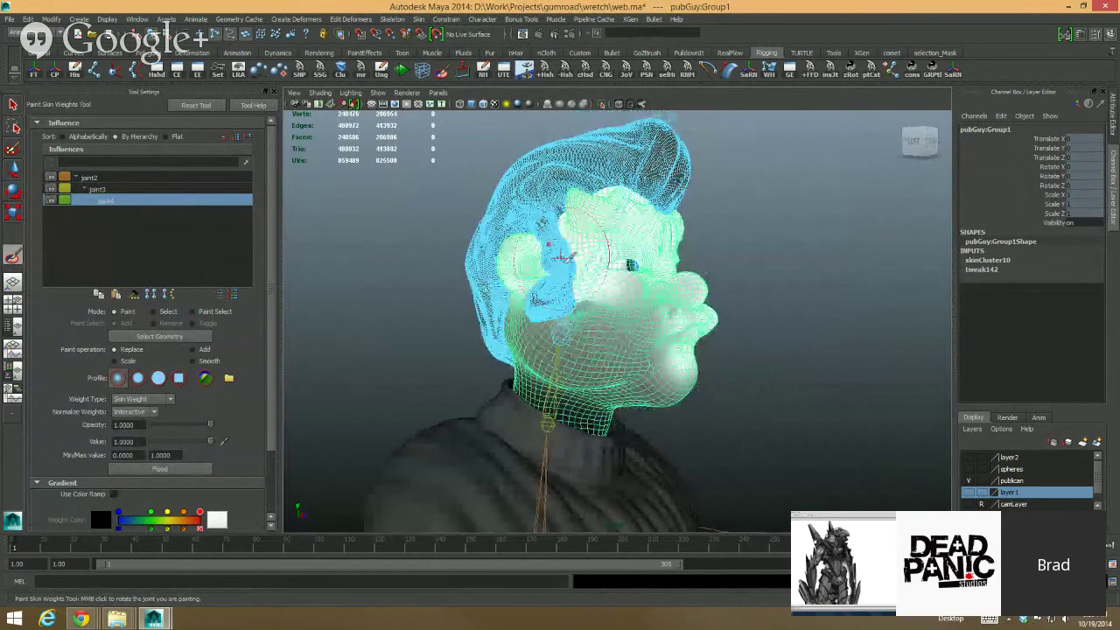
pyautogui.keyDown('alt'); pyautogui.moveTo(581, 195); pyautogui.dragTo(614, 196); pyautogui.keyUp('alt')
pyautogui.moveTo(520, 348); pyautogui.dragTo(543, 289)
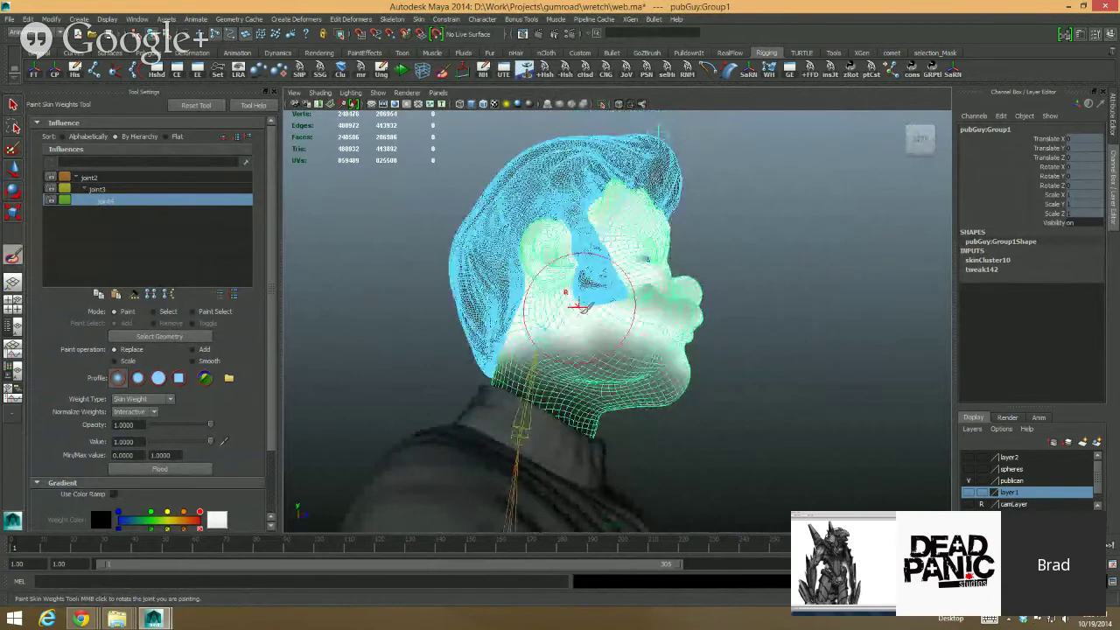
pyautogui.moveTo(738, 317)
pyautogui.keyDown('alt'); pyautogui.mouseDown()
pyautogui.moveTo(617, 302)
pyautogui.moveTo(726, 320)
pyautogui.moveTo(665, 315)
pyautogui.mouseUp(); pyautogui.keyUp('alt')
pyautogui.keyDown('alt'); pyautogui.moveTo(588, 315); pyautogui.dragTo(636, 325); pyautogui.keyUp('alt')
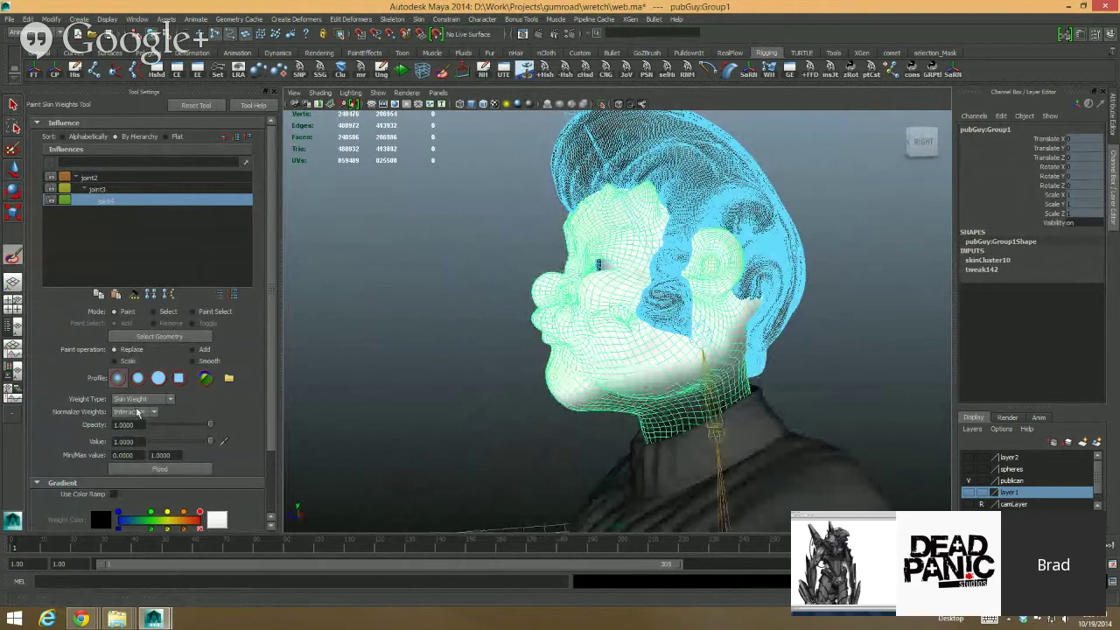
# Step: Flood the whole head mesh with full joint4 weight
pyautogui.click(159, 468)
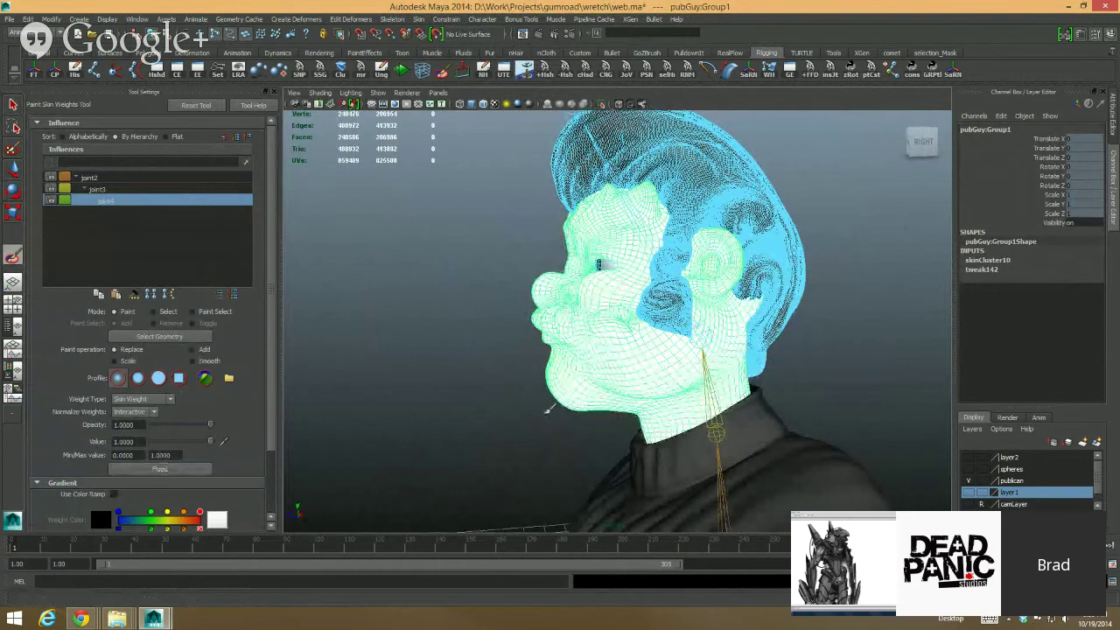
# Step: Make joint3 the active influence and paint its full weight in a band all around the neck
pyautogui.keyDown('alt'); pyautogui.moveTo(550, 409); pyautogui.dragTo(540, 378, button='middle'); pyautogui.keyUp('alt')
pyautogui.click(601, 105)
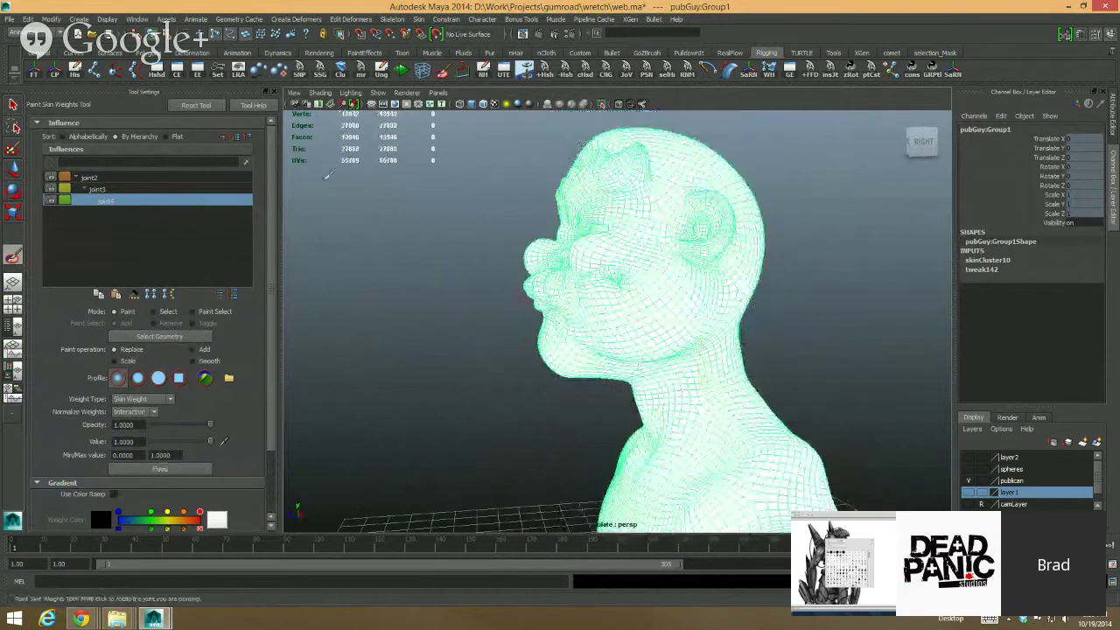
pyautogui.click(155, 189)
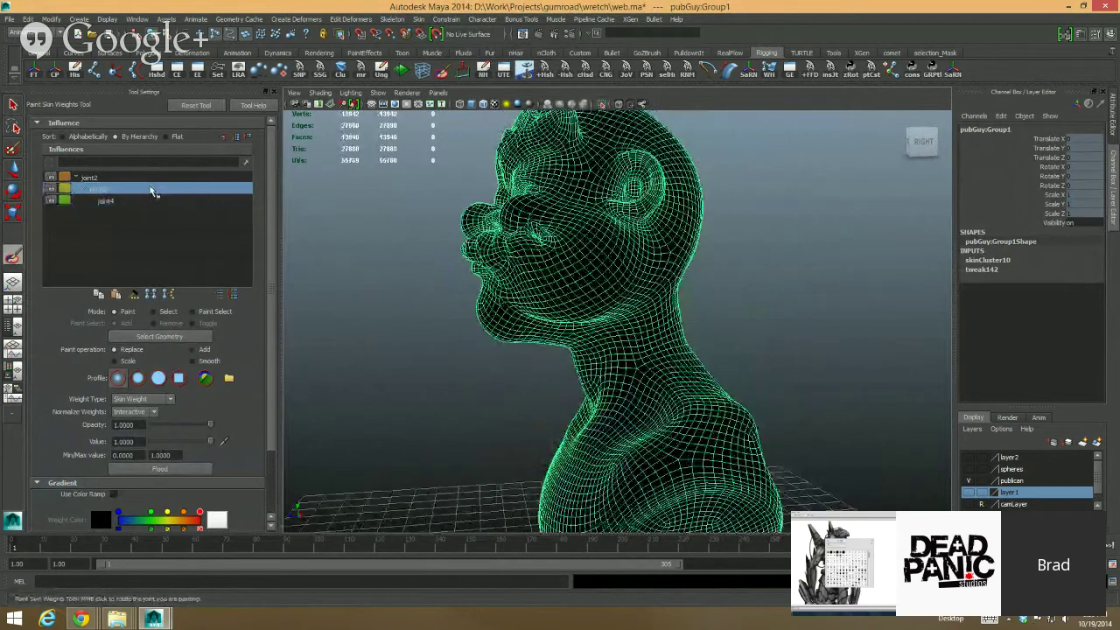
pyautogui.click(151, 178)
pyautogui.click(151, 189)
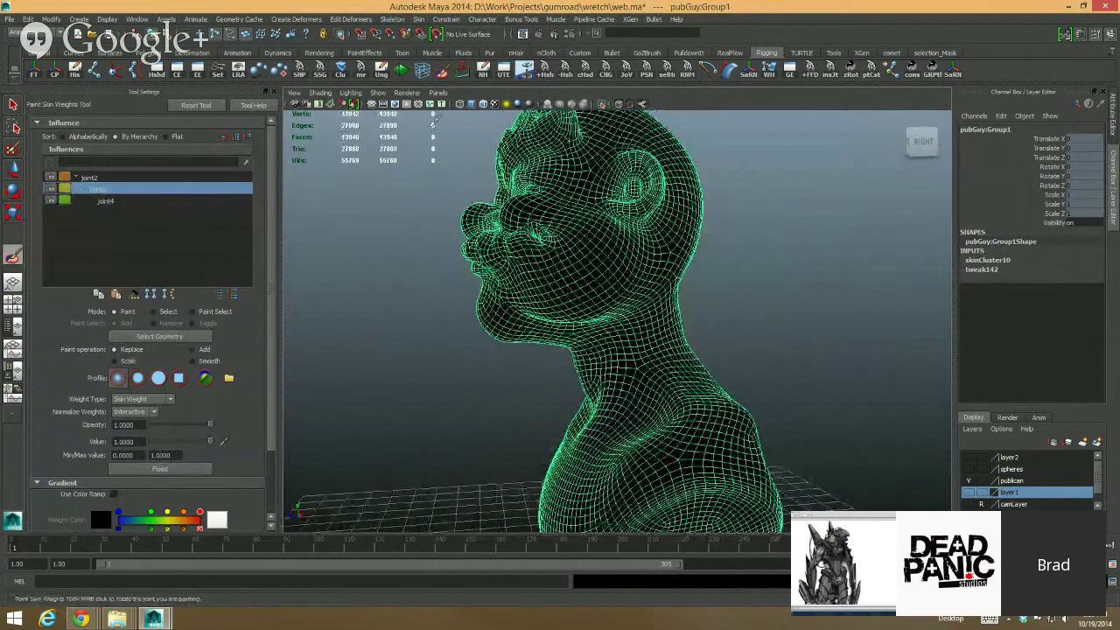
pyautogui.click(602, 104)
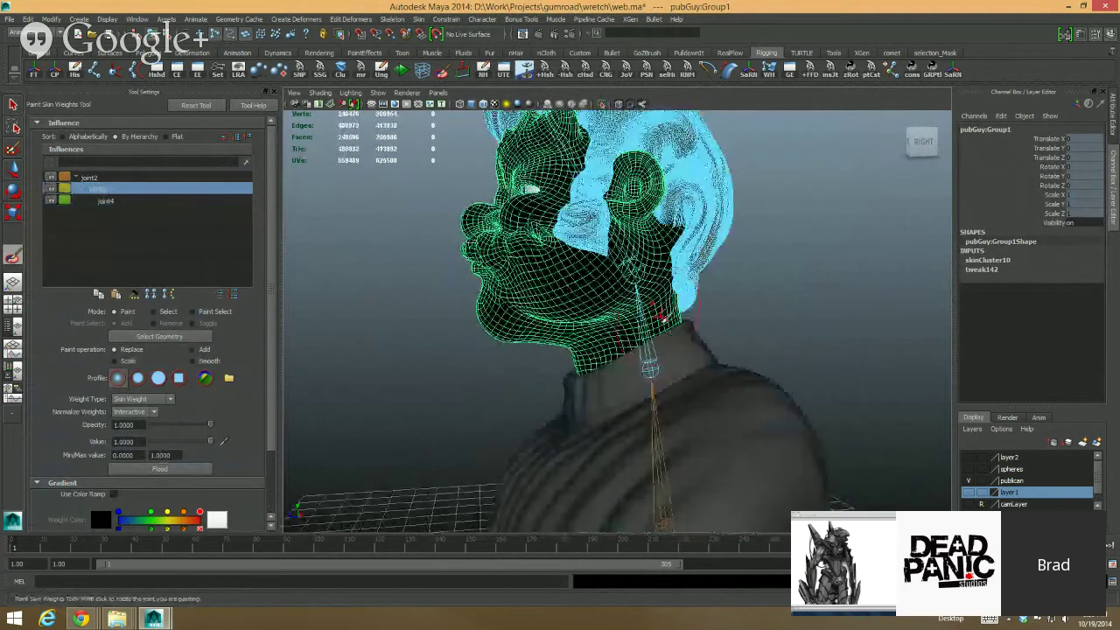
pyautogui.moveTo(579, 360)
pyautogui.mouseDown()
pyautogui.moveTo(656, 313)
pyautogui.moveTo(574, 350)
pyautogui.moveTo(615, 328)
pyautogui.moveTo(560, 340)
pyautogui.moveTo(577, 367)
pyautogui.moveTo(818, 374)
pyautogui.mouseUp()
pyautogui.keyDown('alt'); pyautogui.moveTo(610, 348); pyautogui.dragTo(492, 288); pyautogui.keyUp('alt')
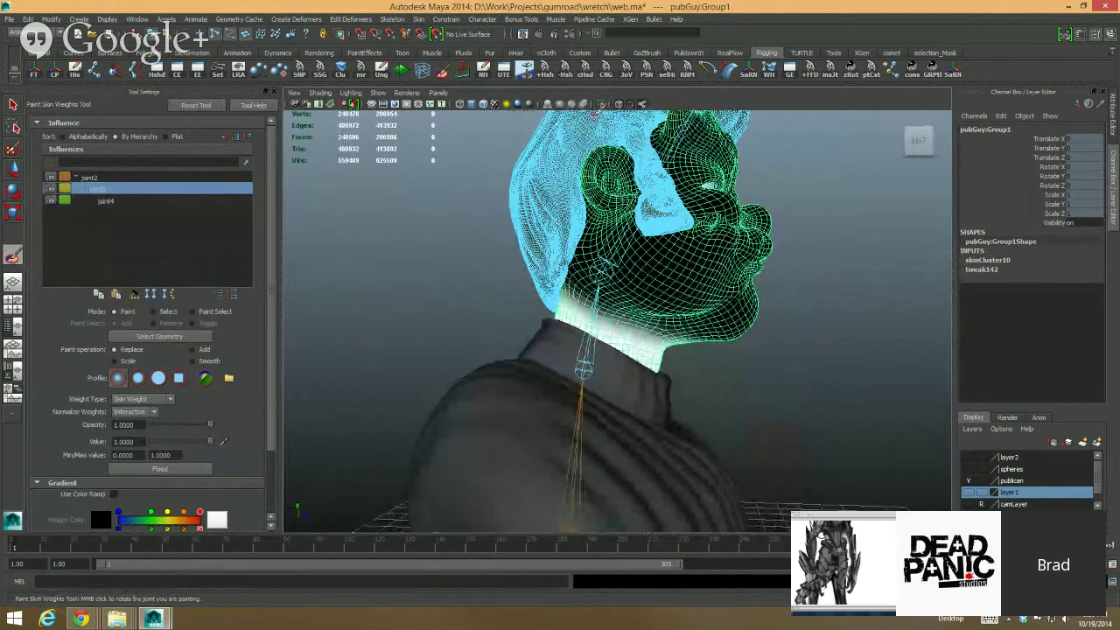
pyautogui.click(602, 103)
pyautogui.moveTo(483, 470)
pyautogui.mouseDown()
pyautogui.moveTo(602, 442)
pyautogui.moveTo(560, 348)
pyautogui.mouseUp()
pyautogui.keyDown('alt'); pyautogui.moveTo(588, 307); pyautogui.dragTo(184, 278); pyautogui.keyUp('alt')
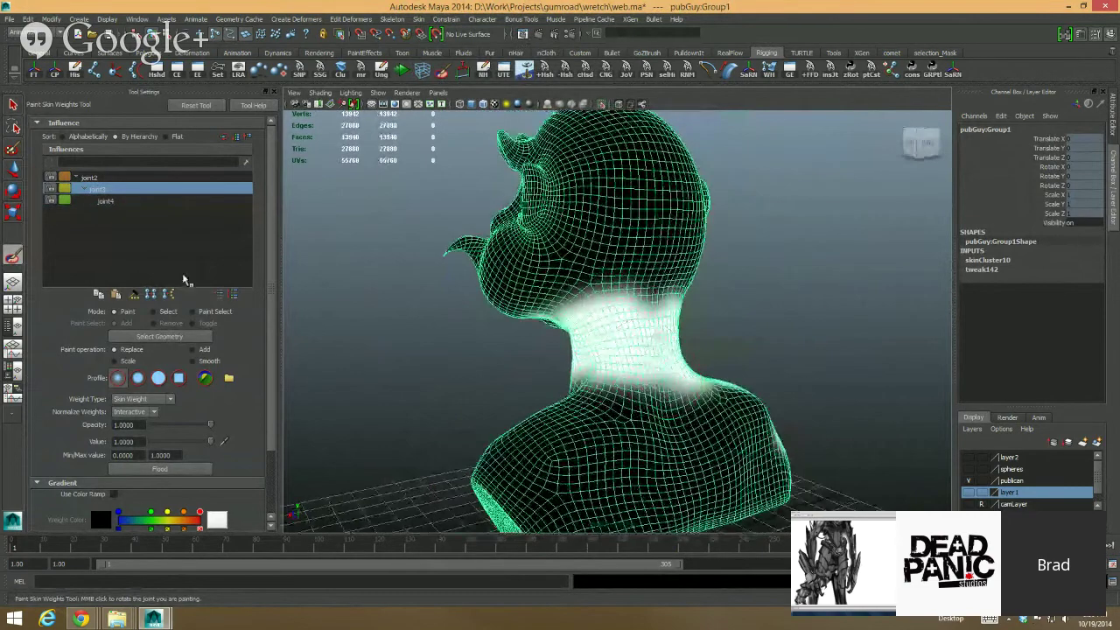
# Step: Examine how the joint4 and joint2 influences are distributed over the head, neck and shoulders
pyautogui.click(112, 207)
pyautogui.keyDown('alt'); pyautogui.moveTo(619, 407); pyautogui.dragTo(679, 408); pyautogui.keyUp('alt')
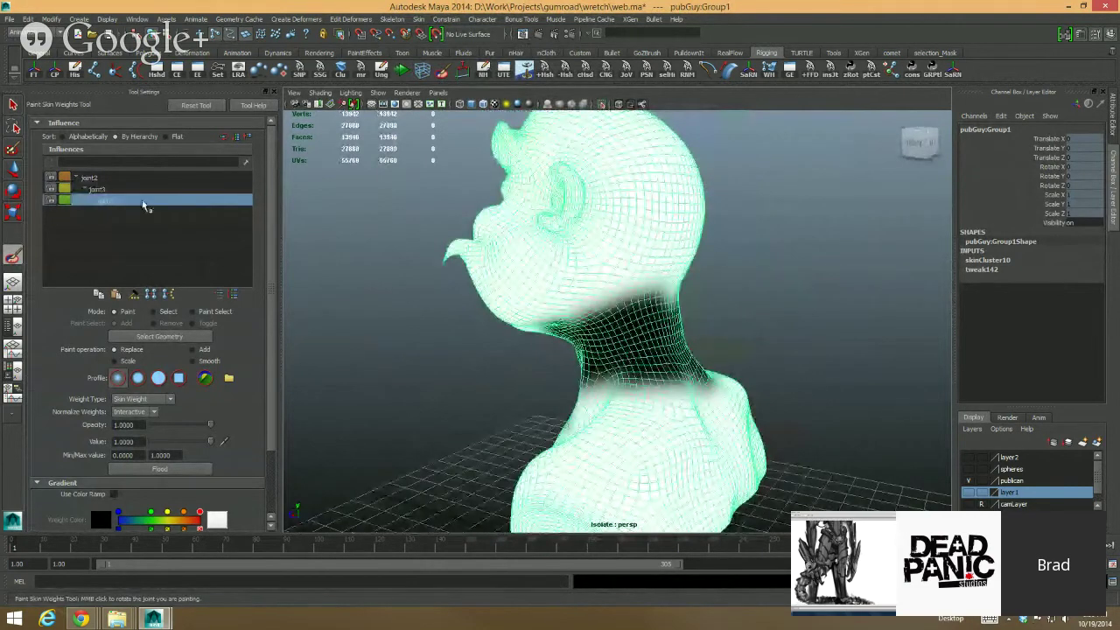
pyautogui.click(128, 180)
pyautogui.keyDown('alt'); pyautogui.moveTo(569, 376); pyautogui.dragTo(713, 376); pyautogui.keyUp('alt')
# Step: Select the shoulder and chest vertices of the bust in the side view, leaving out the neck vertices
pyautogui.press('q')
pyautogui.press('space')
pyautogui.keyDown('alt'); pyautogui.moveTo(700, 411); pyautogui.dragTo(689, 350, button='middle'); pyautogui.keyUp('alt')
pyautogui.moveTo(687, 348); pyautogui.dragTo(666, 348, button='right')
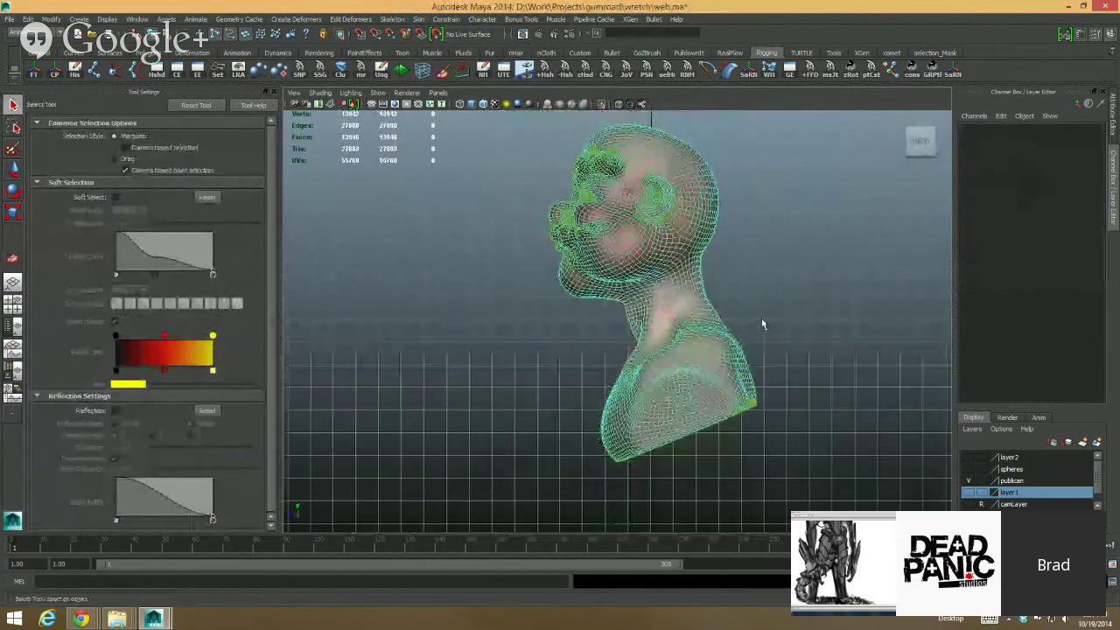
pyautogui.moveTo(770, 324); pyautogui.dragTo(559, 525)
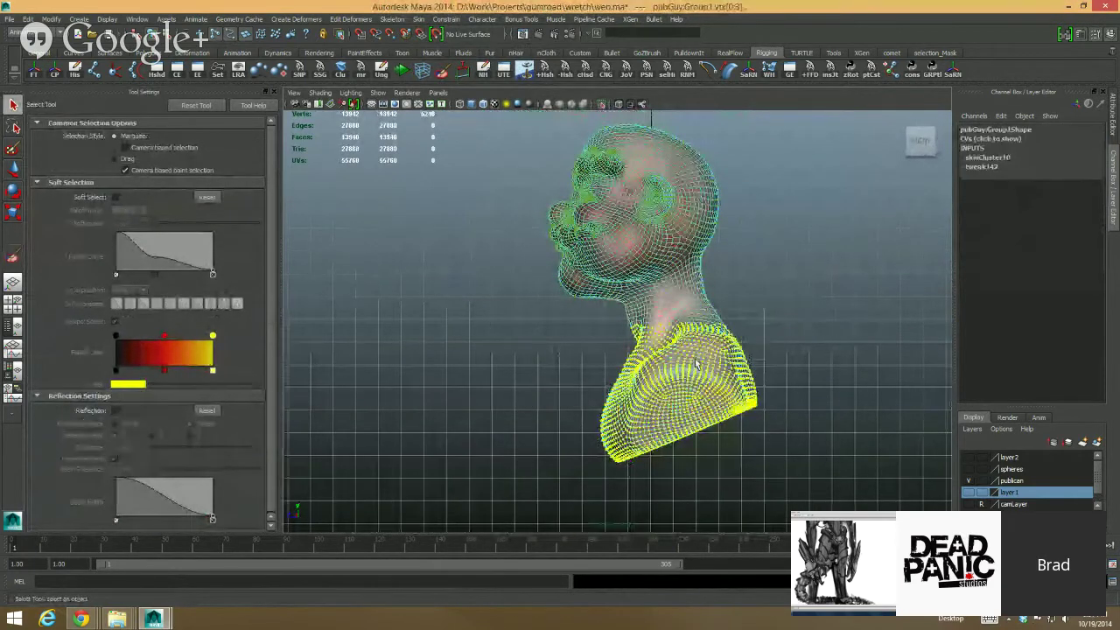
pyautogui.keyDown('ctrl'); pyautogui.moveTo(719, 278); pyautogui.dragTo(680, 319); pyautogui.keyUp('ctrl')
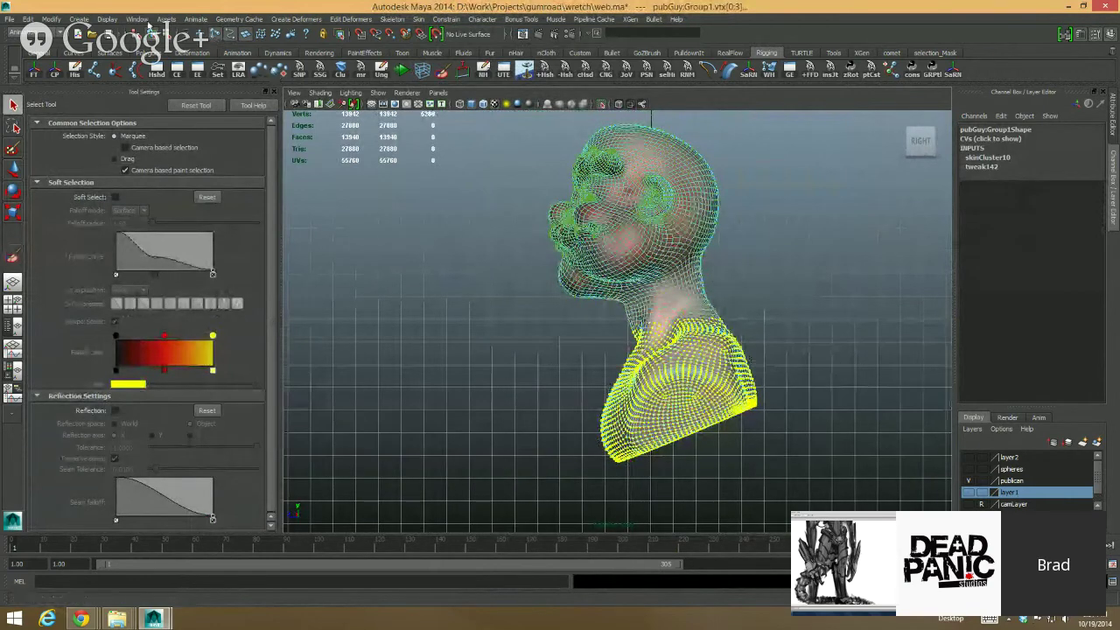
# Step: Open the selected vertices' smooth skin weights in the Component Editor and reveal the zero-weight columns to reach joint2
pyautogui.click(136, 18)
pyautogui.moveTo(210, 35)
pyautogui.click(271, 42)
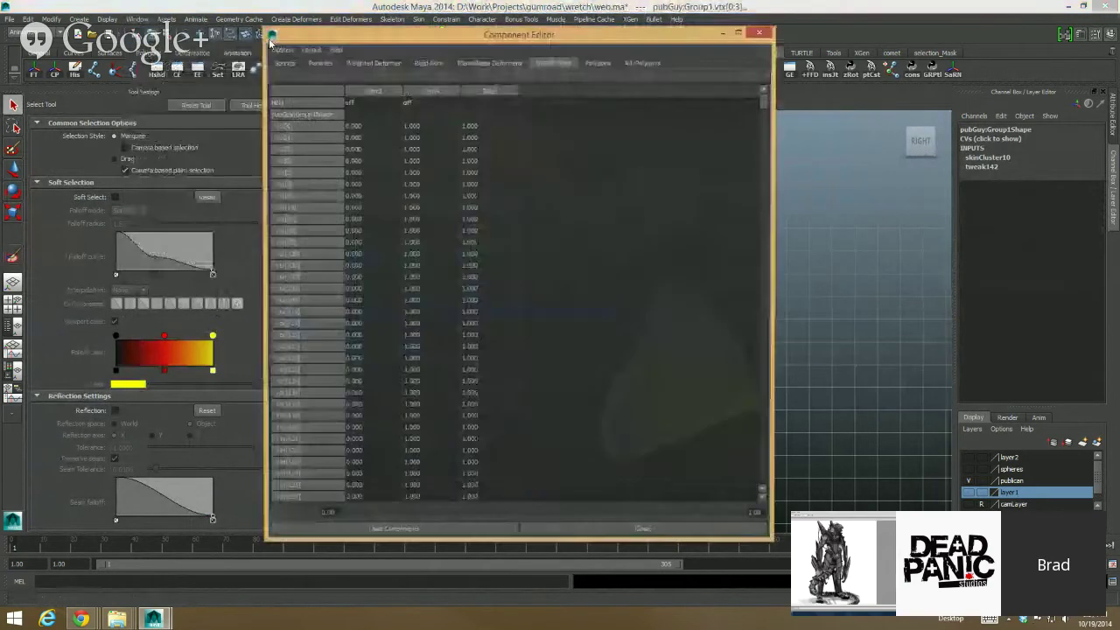
pyautogui.moveTo(461, 29); pyautogui.dragTo(461, 34)
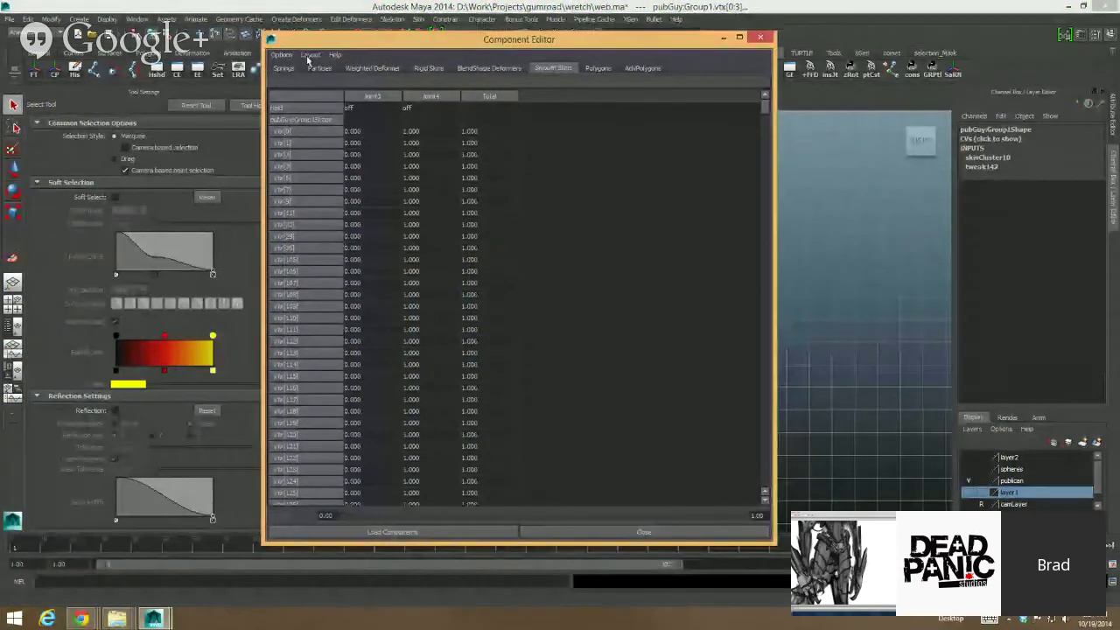
pyautogui.click(281, 54)
pyautogui.click(295, 79)
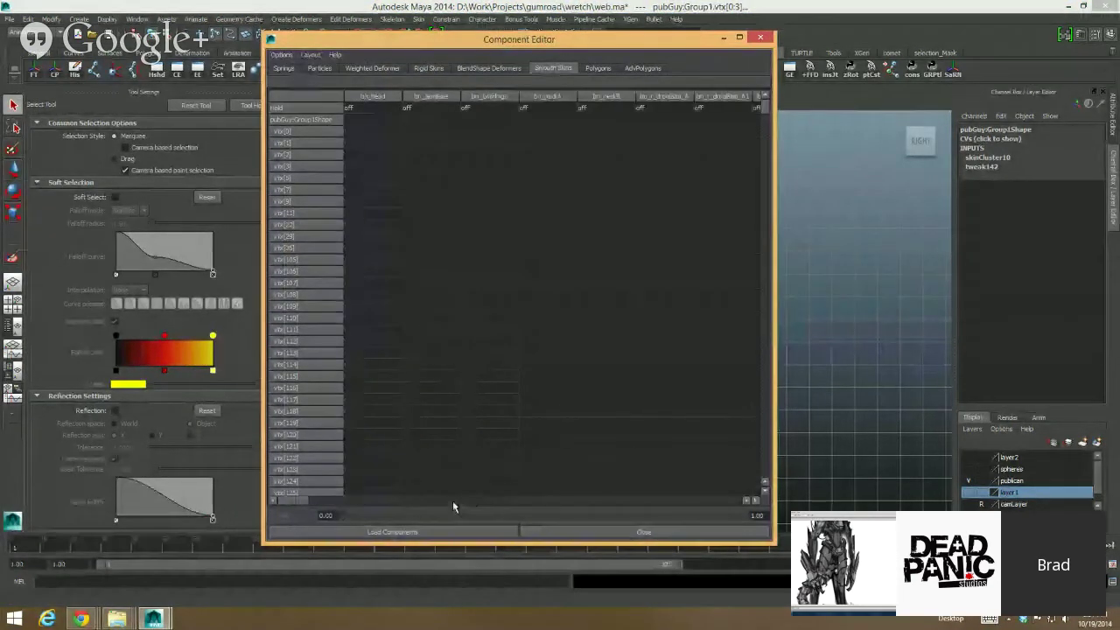
pyautogui.moveTo(305, 499); pyautogui.dragTo(724, 500)
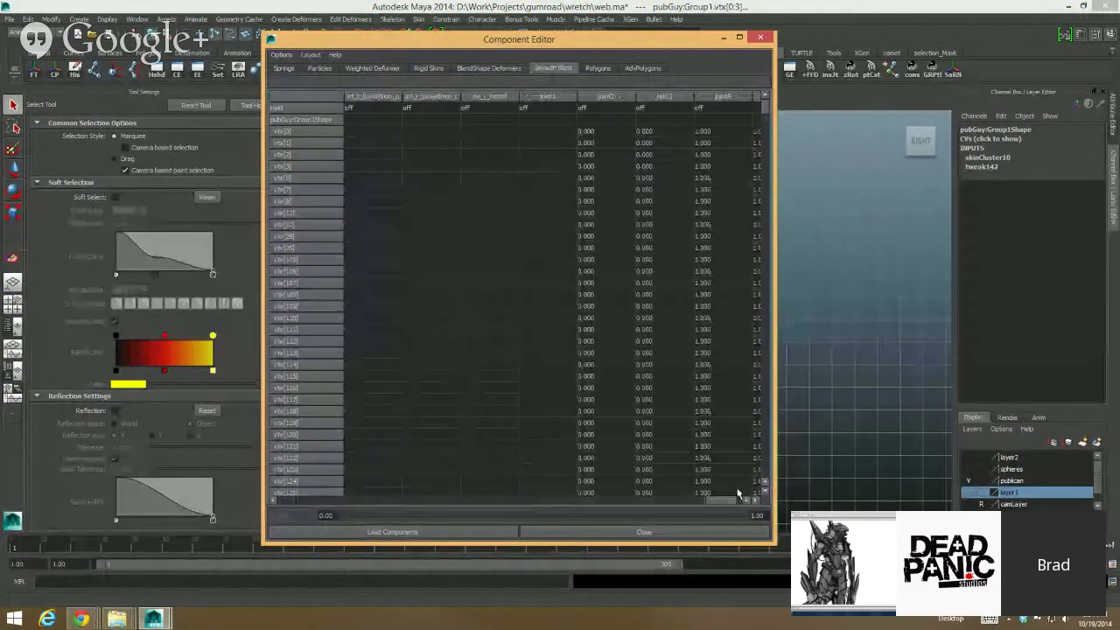
# Step: Set the joint2 weight to 1 for all selected shoulder and chest vertices, and close the Component Editor
pyautogui.click(536, 130)
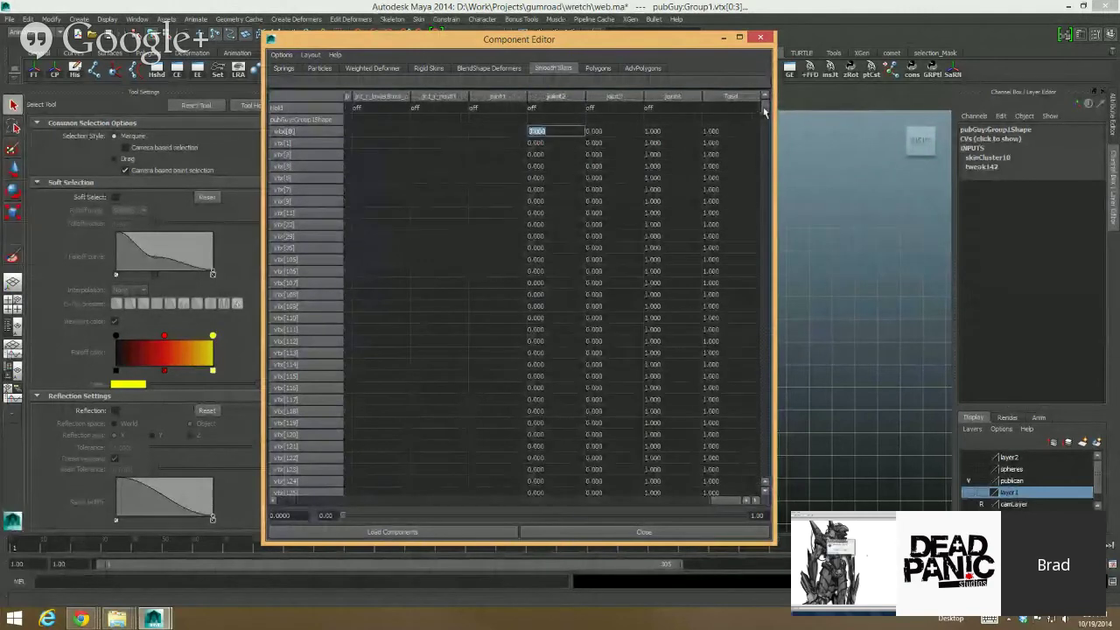
pyautogui.moveTo(764, 107); pyautogui.dragTo(764, 472)
pyautogui.keyDown('shift'); pyautogui.click(562, 489); pyautogui.keyUp('shift')
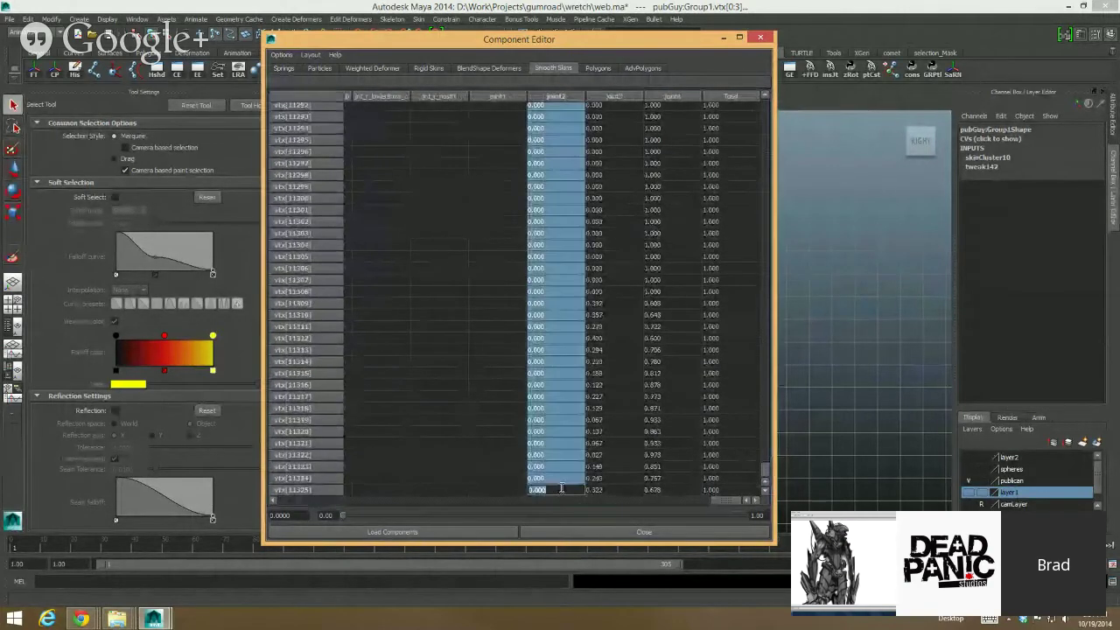
pyautogui.write('1')
pyautogui.press('Return')
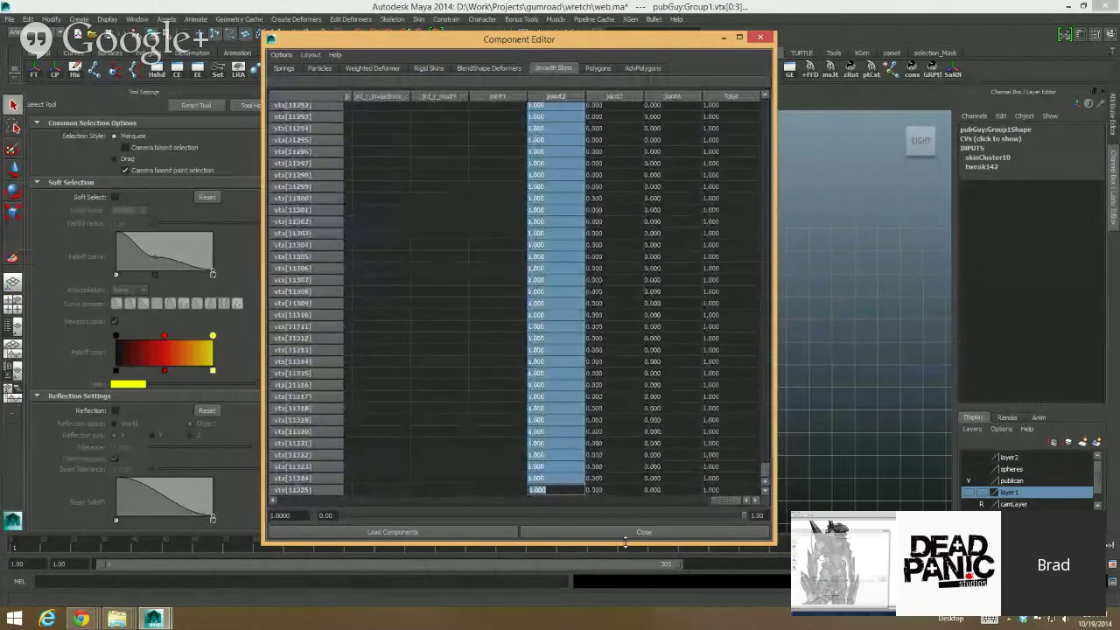
pyautogui.click(634, 526)
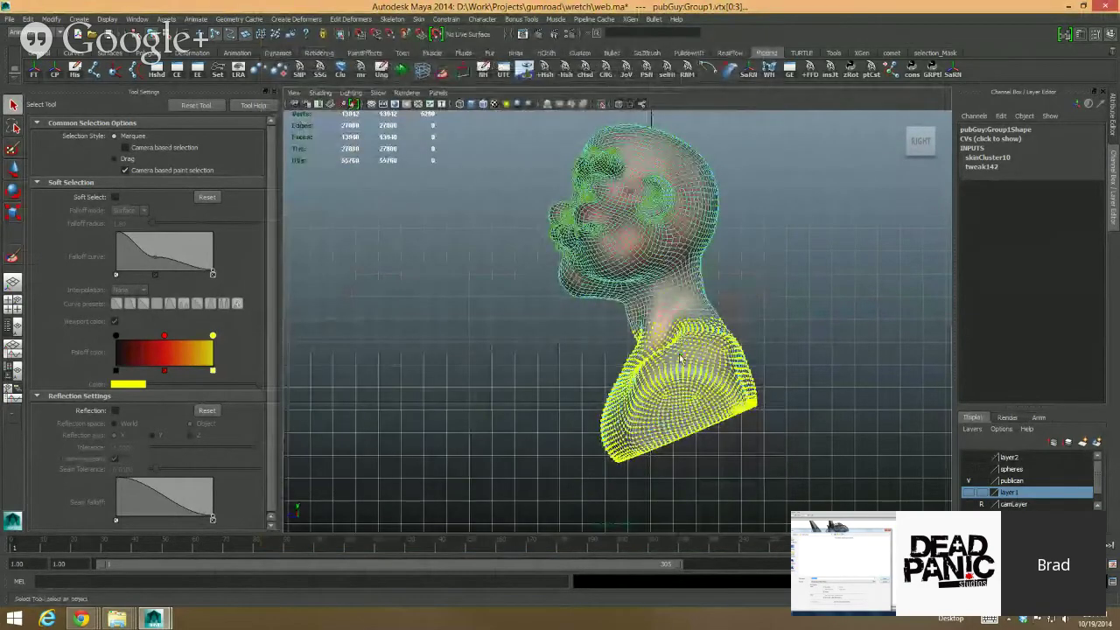
# Step: Return the head mesh to object mode and show the whole character in the perspective view
pyautogui.press('F8')
pyautogui.click(20, 284)
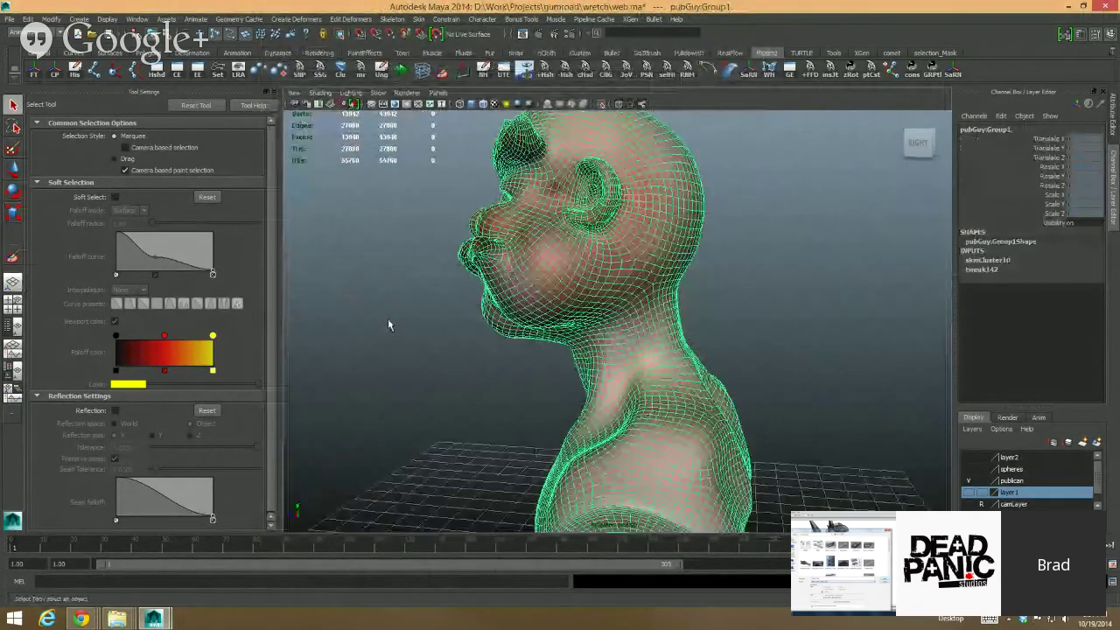
pyautogui.keyDown('alt'); pyautogui.moveTo(387, 318); pyautogui.dragTo(560, 289); pyautogui.keyUp('alt')
pyautogui.keyDown('alt'); pyautogui.moveTo(560, 289); pyautogui.dragTo(590, 151, button='right'); pyautogui.keyUp('alt')
pyautogui.click(600, 104)
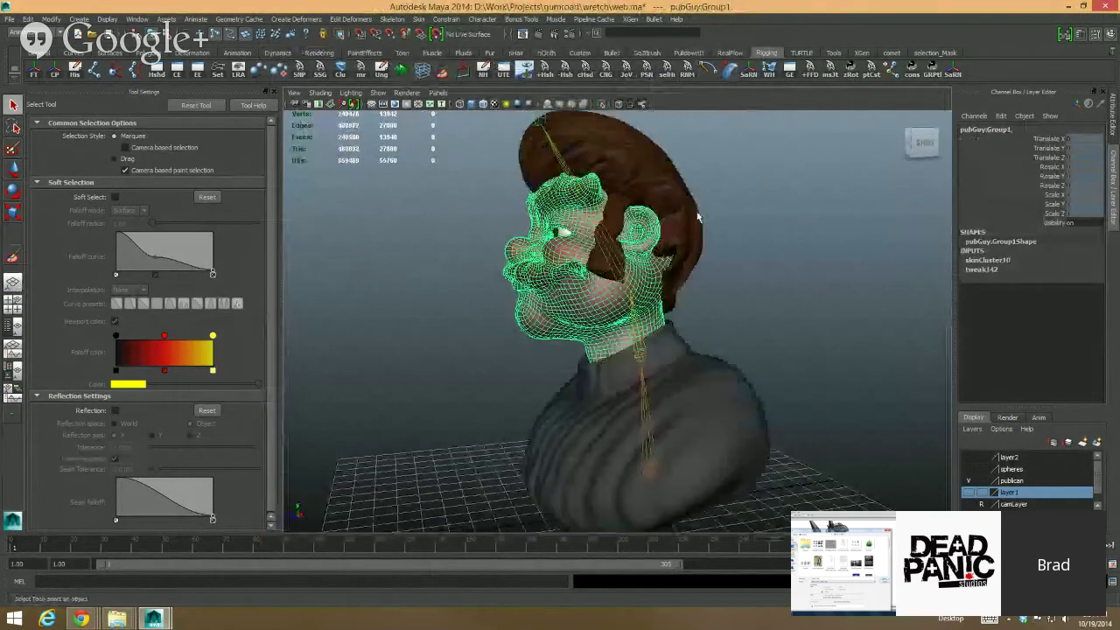
# Step: Test the skin binding by rotating the head and neck joints in several directions
pyautogui.click(698, 218)
pyautogui.click(608, 256)
pyautogui.press('e')
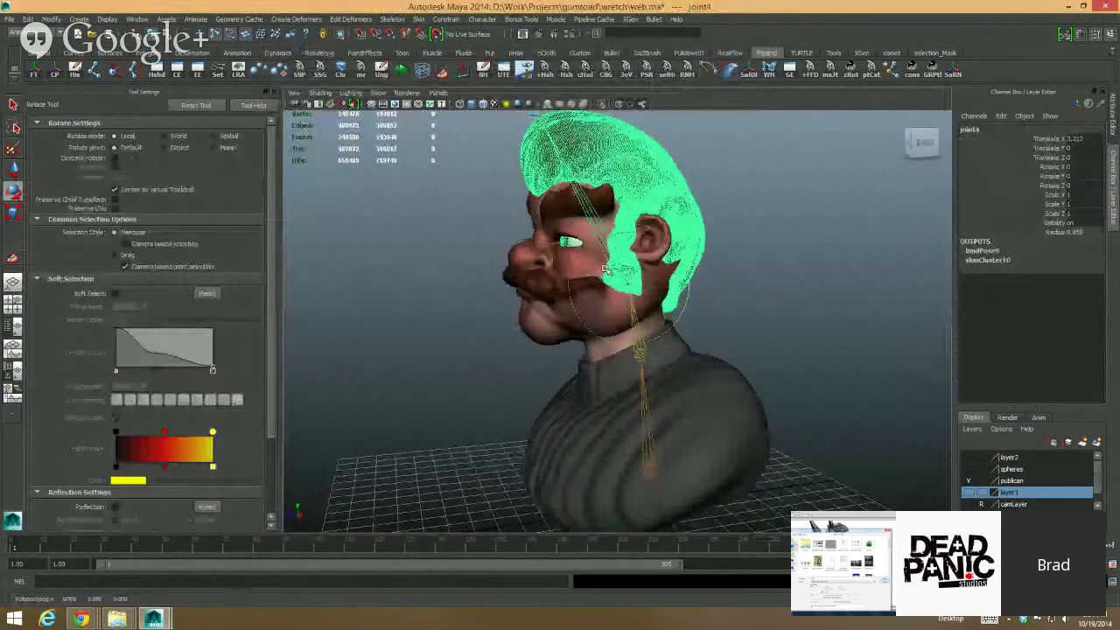
pyautogui.moveTo(610, 261)
pyautogui.mouseDown()
pyautogui.moveTo(576, 254)
pyautogui.moveTo(604, 272)
pyautogui.mouseUp()
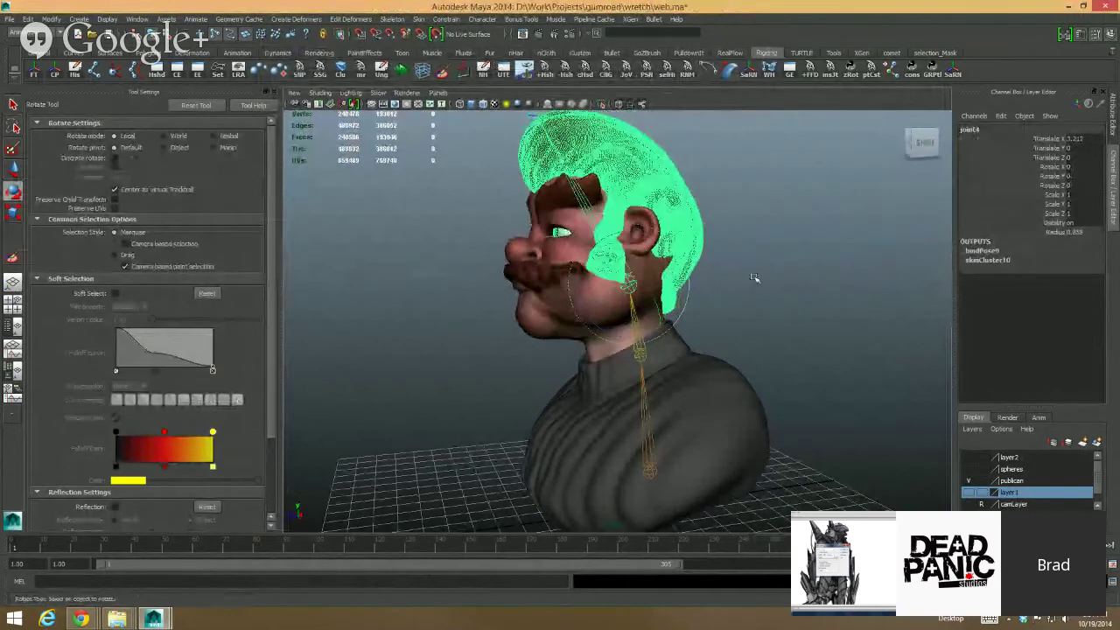
pyautogui.click(755, 277)
pyautogui.click(638, 348)
pyautogui.moveTo(628, 342); pyautogui.dragTo(665, 343)
pyautogui.keyDown('alt'); pyautogui.moveTo(718, 332); pyautogui.dragTo(855, 325); pyautogui.keyUp('alt')
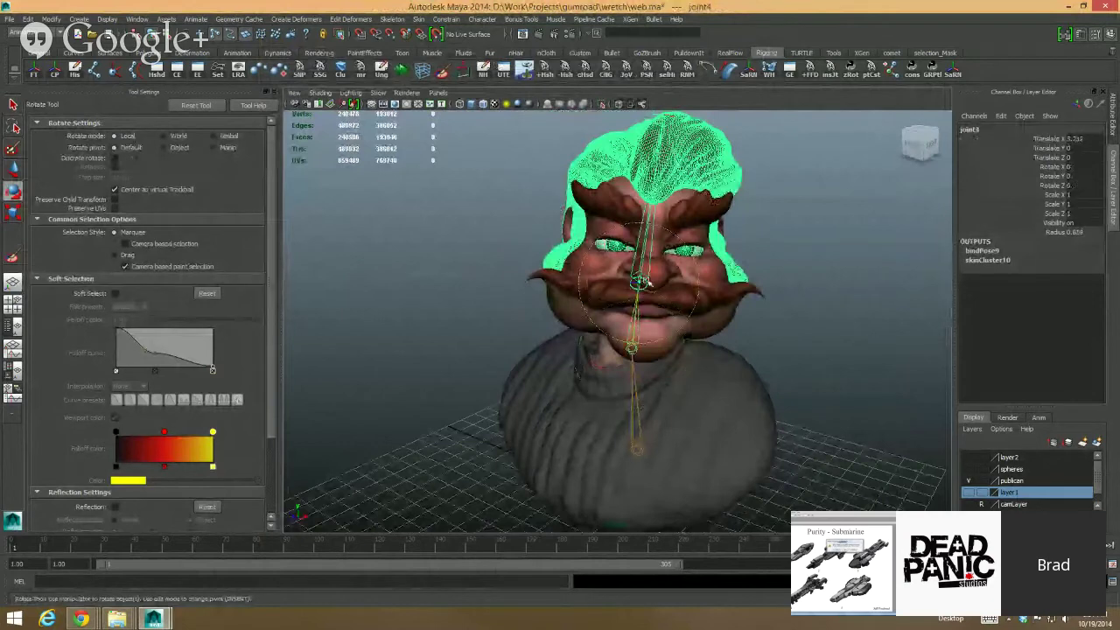
pyautogui.moveTo(648, 282); pyautogui.dragTo(678, 264)
pyautogui.click(782, 300)
pyautogui.keyDown('alt'); pyautogui.moveTo(782, 300); pyautogui.dragTo(777, 332); pyautogui.keyUp('alt')
# Step: Undo the test joint rotations and leave nothing selected
pyautogui.hotkey('ctrl', 'z')
pyautogui.hotkey('ctrl', 'z')
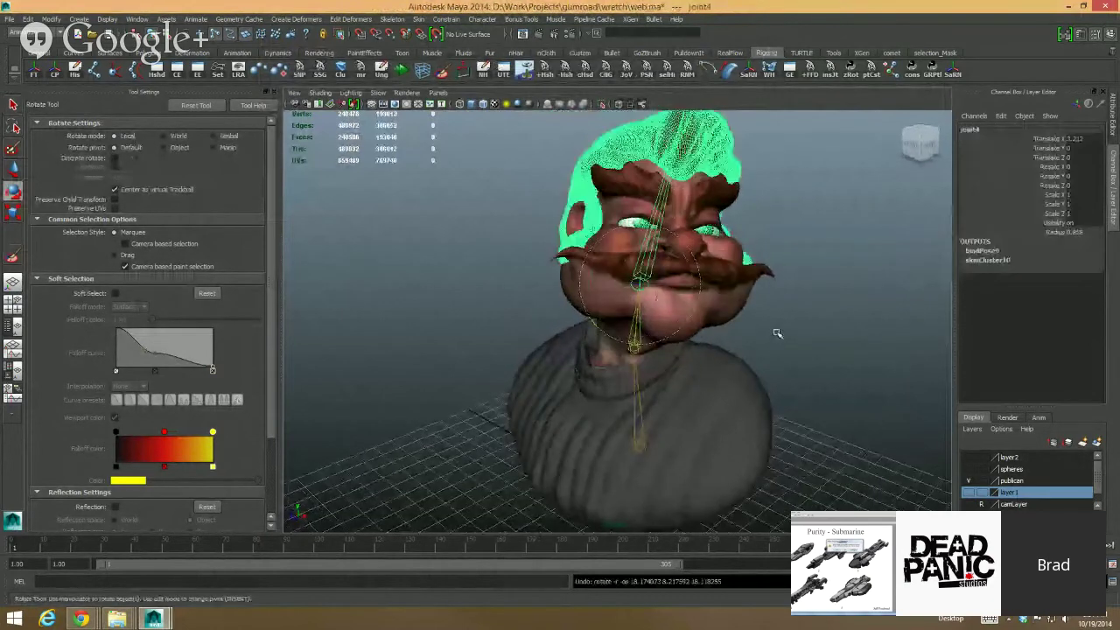
pyautogui.hotkey('ctrl', 'z')
pyautogui.hotkey('ctrl', 'z')
pyautogui.hotkey('ctrl', 'z')
pyautogui.keyDown('alt'); pyautogui.moveTo(815, 331); pyautogui.dragTo(700, 280, button='right'); pyautogui.keyUp('alt')
pyautogui.keyDown('alt'); pyautogui.moveTo(542, 350); pyautogui.dragTo(639, 383); pyautogui.keyUp('alt')
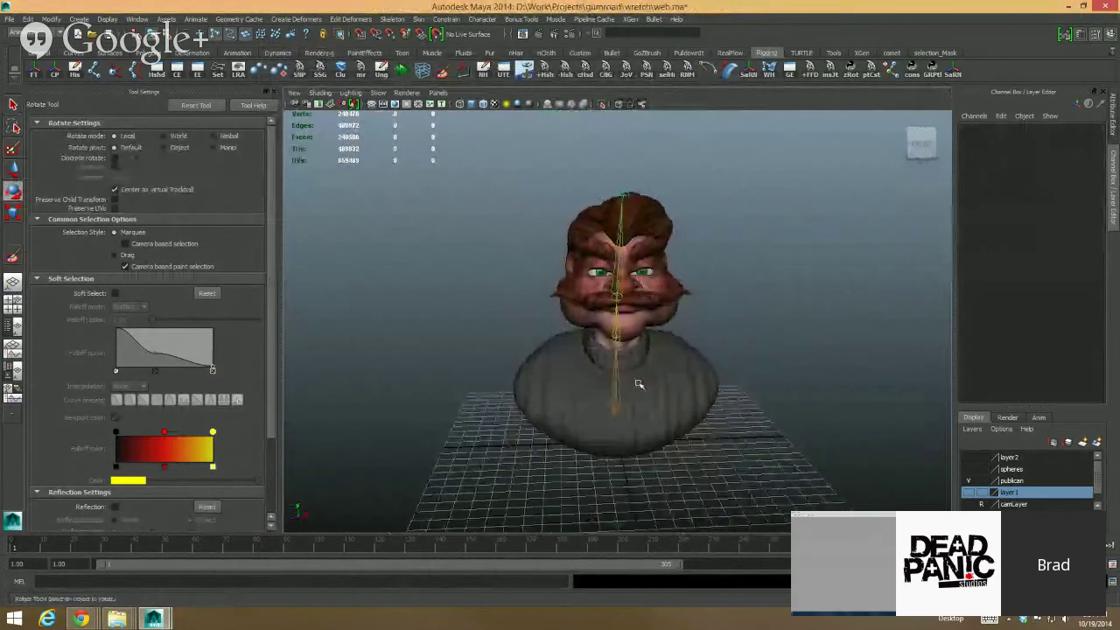
pyautogui.click(617, 409)
pyautogui.click(722, 416)
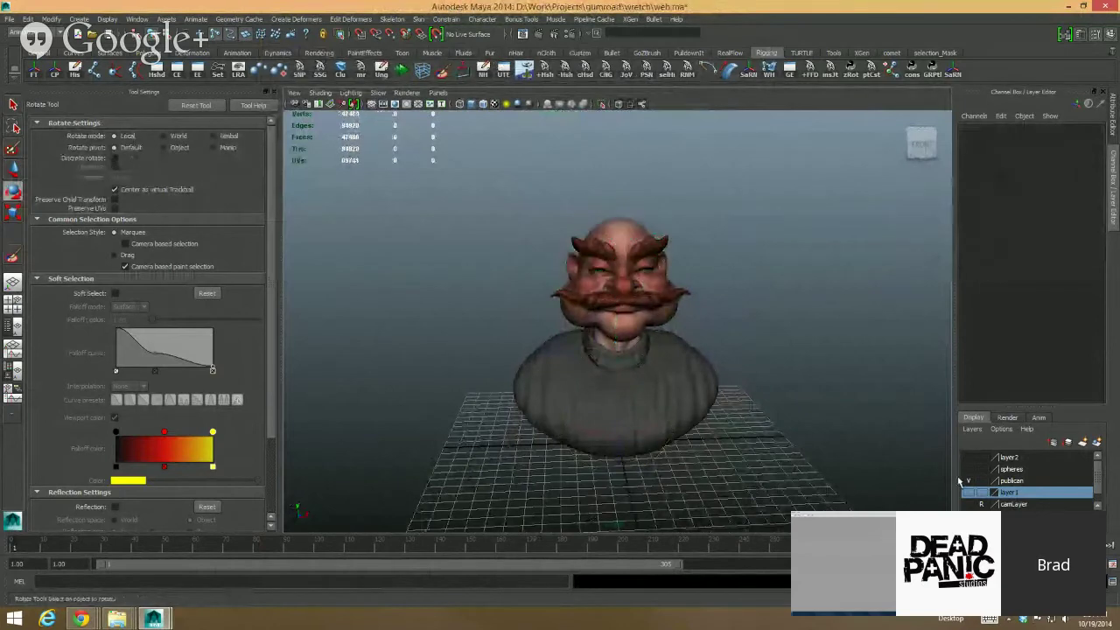
# Step: Hide the publican layer, show layer2 with the armored creature, and close the tool settings
pyautogui.click(967, 481)
pyautogui.click(969, 457)
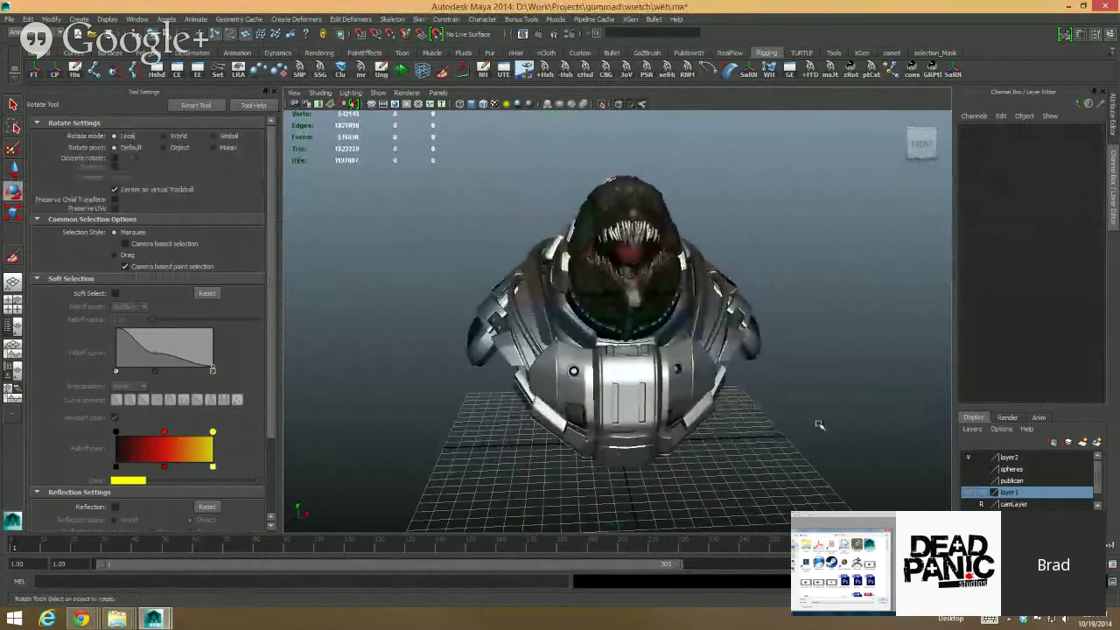
pyautogui.keyDown('alt'); pyautogui.moveTo(820, 425); pyautogui.dragTo(705, 407); pyautogui.keyUp('alt')
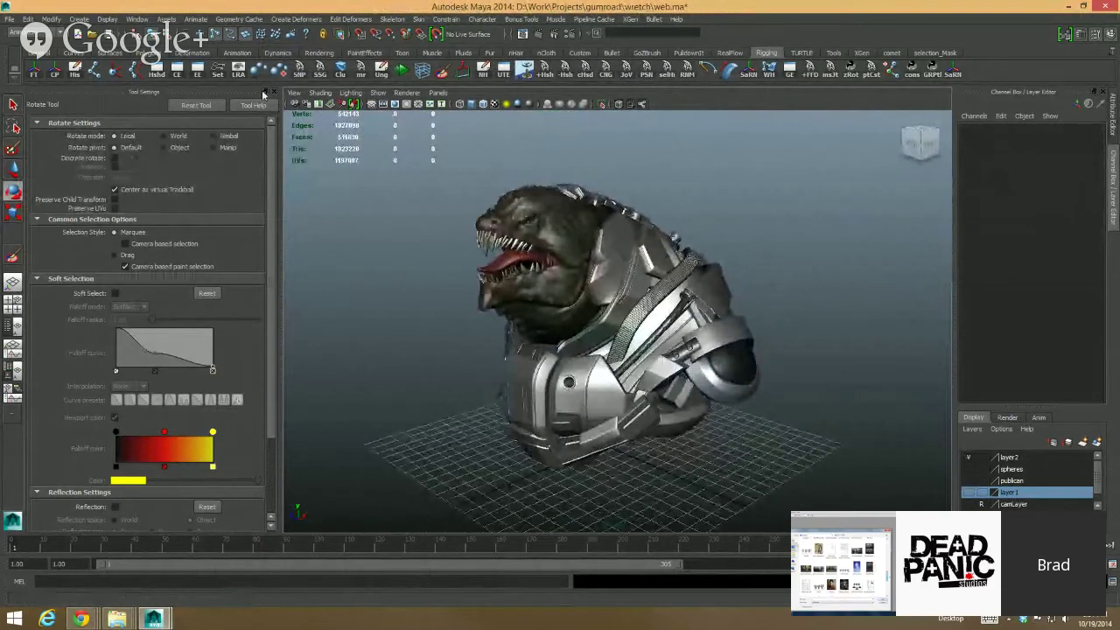
pyautogui.click(274, 91)
pyautogui.keyDown('alt'); pyautogui.moveTo(370, 159); pyautogui.dragTo(420, 208, button='middle'); pyautogui.keyUp('alt')
pyautogui.keyDown('alt'); pyautogui.moveTo(419, 208); pyautogui.dragTo(435, 213, button='right'); pyautogui.keyUp('alt')
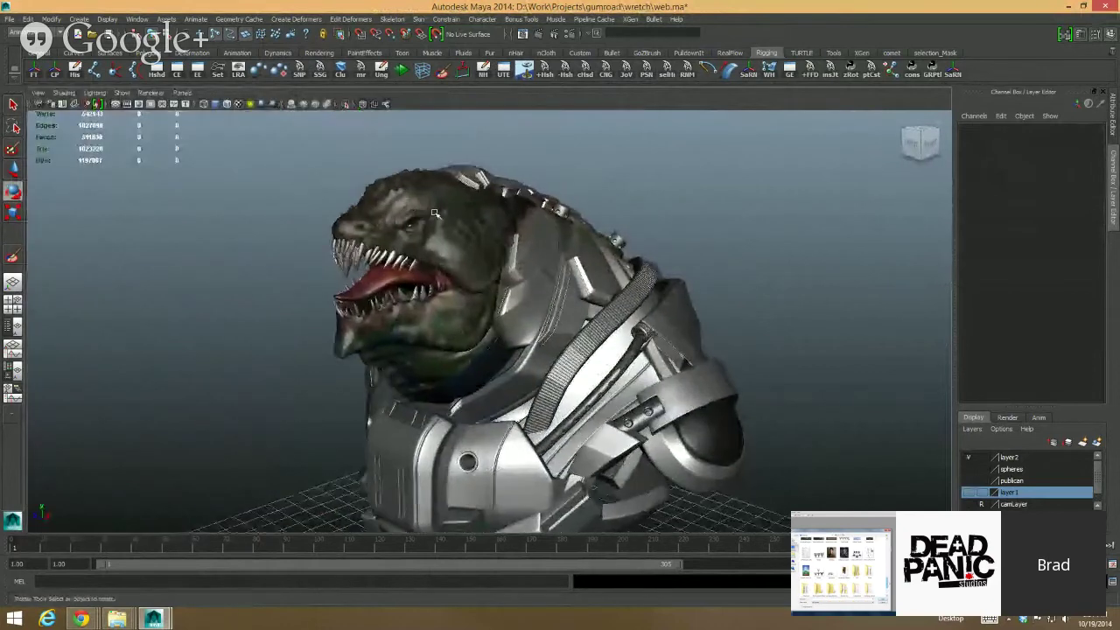
# Step: Hide layer2 and show layer1 with the rigged creature bust, framing its head up close
pyautogui.click(967, 457)
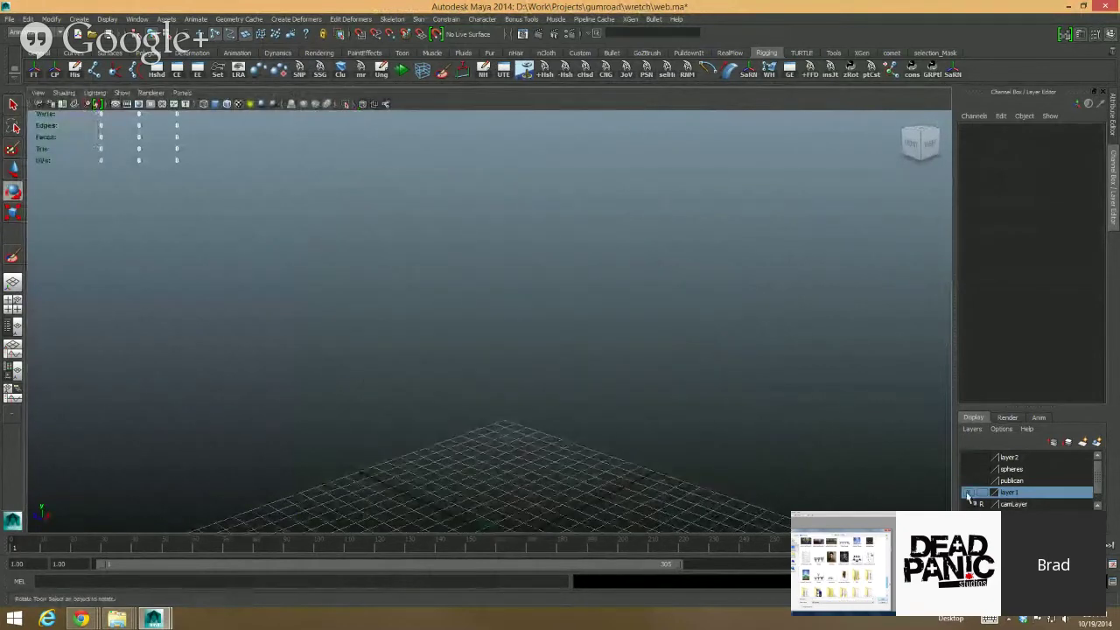
pyautogui.click(968, 494)
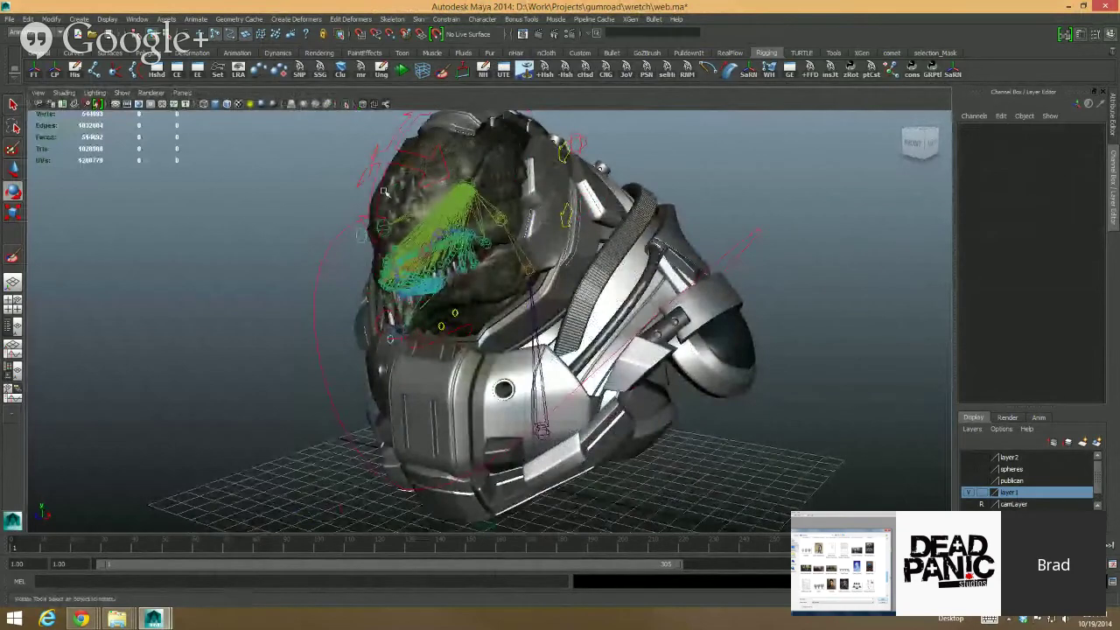
pyautogui.keyDown('alt'); pyautogui.moveTo(383, 192); pyautogui.dragTo(348, 198); pyautogui.keyUp('alt')
pyautogui.keyDown('alt'); pyautogui.moveTo(490, 245); pyautogui.dragTo(613, 268, button='right'); pyautogui.keyUp('alt')
pyautogui.moveTo(612, 268)
pyautogui.keyDown('alt'); pyautogui.mouseDown()
pyautogui.moveTo(738, 275)
pyautogui.moveTo(600, 263)
pyautogui.mouseUp(); pyautogui.keyUp('alt')
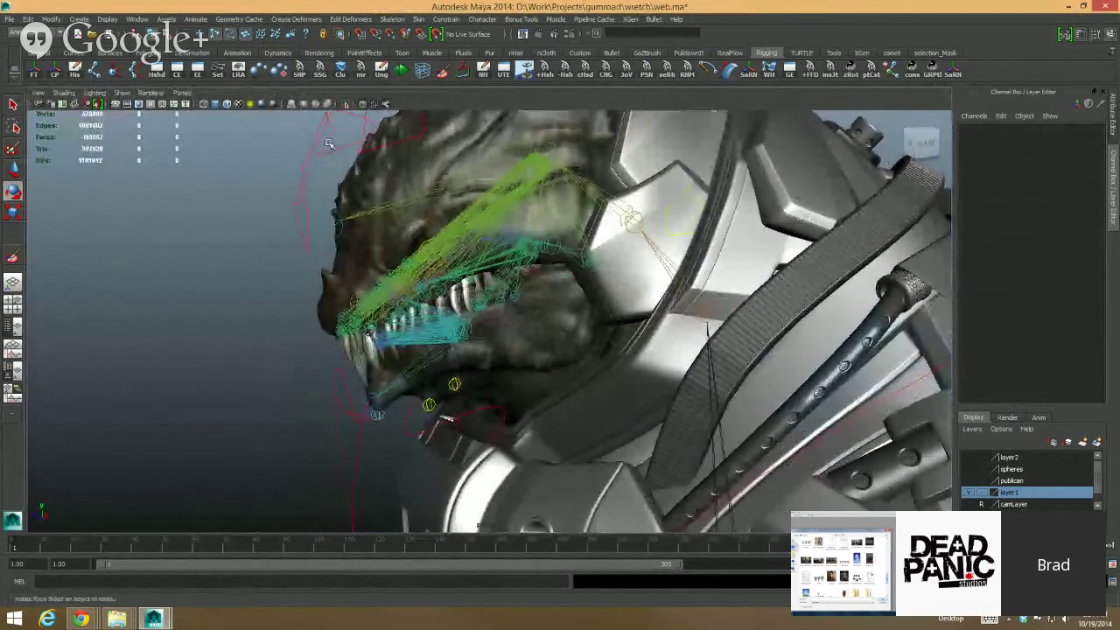
# Step: Hide joints in the viewport and scrub the creature's animation to about frame 245
pyautogui.click(123, 93)
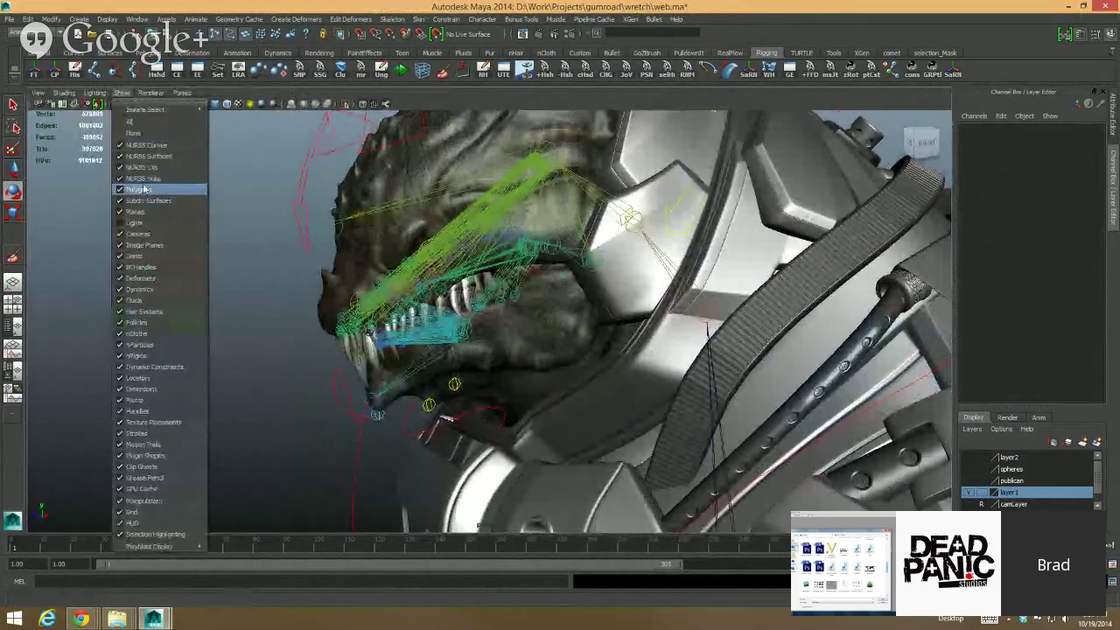
pyautogui.click(136, 256)
pyautogui.keyDown('alt'); pyautogui.moveTo(350, 295); pyautogui.dragTo(533, 293, button='middle'); pyautogui.keyUp('alt')
pyautogui.keyDown('alt'); pyautogui.moveTo(532, 293); pyautogui.dragTo(367, 463); pyautogui.keyUp('alt')
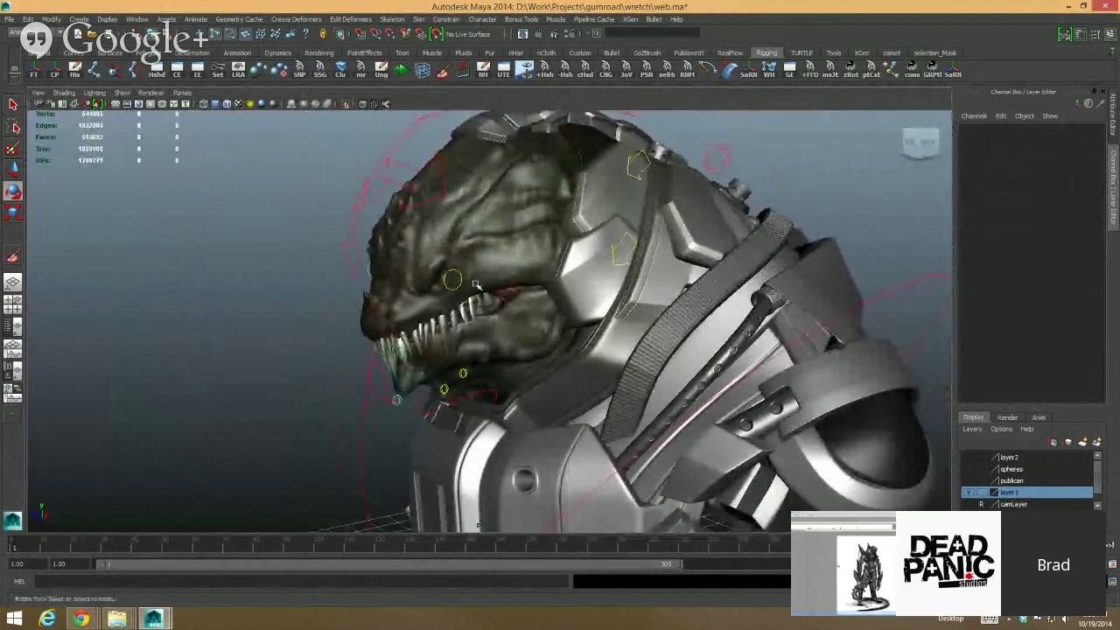
pyautogui.moveTo(88, 552); pyautogui.dragTo(759, 547)
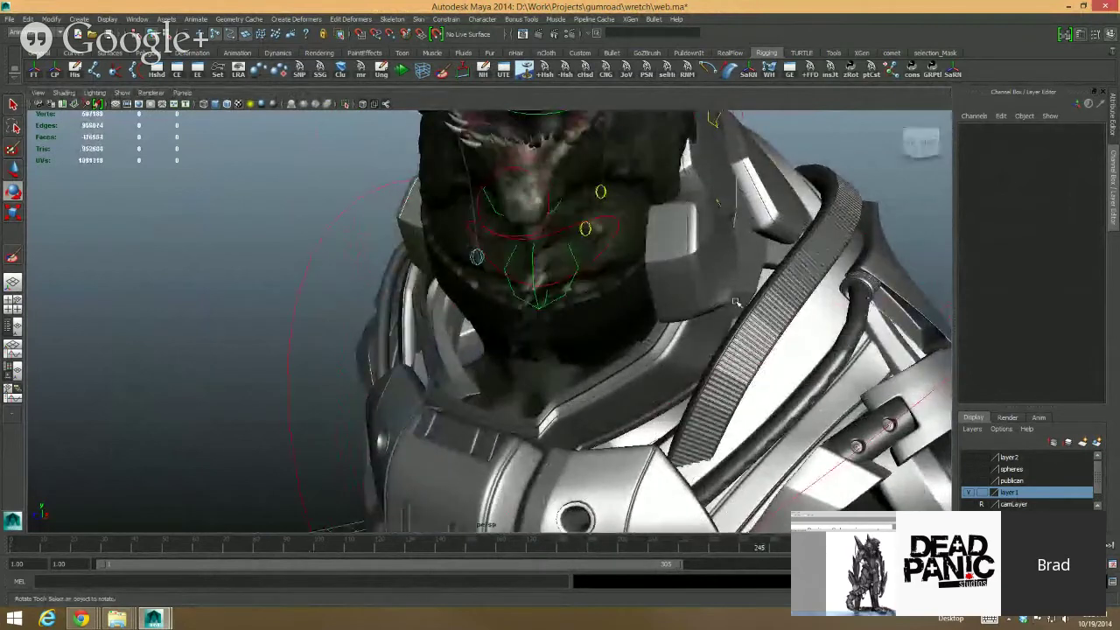
# Step: Scrub the creature's animation back to about frame 183 and forward to frame 238 to review the jaw opening
pyautogui.keyDown('alt'); pyautogui.moveTo(665, 136); pyautogui.dragTo(675, 324, button='middle'); pyautogui.keyUp('alt')
pyautogui.keyDown('alt'); pyautogui.moveTo(676, 325); pyautogui.dragTo(749, 380); pyautogui.keyUp('alt')
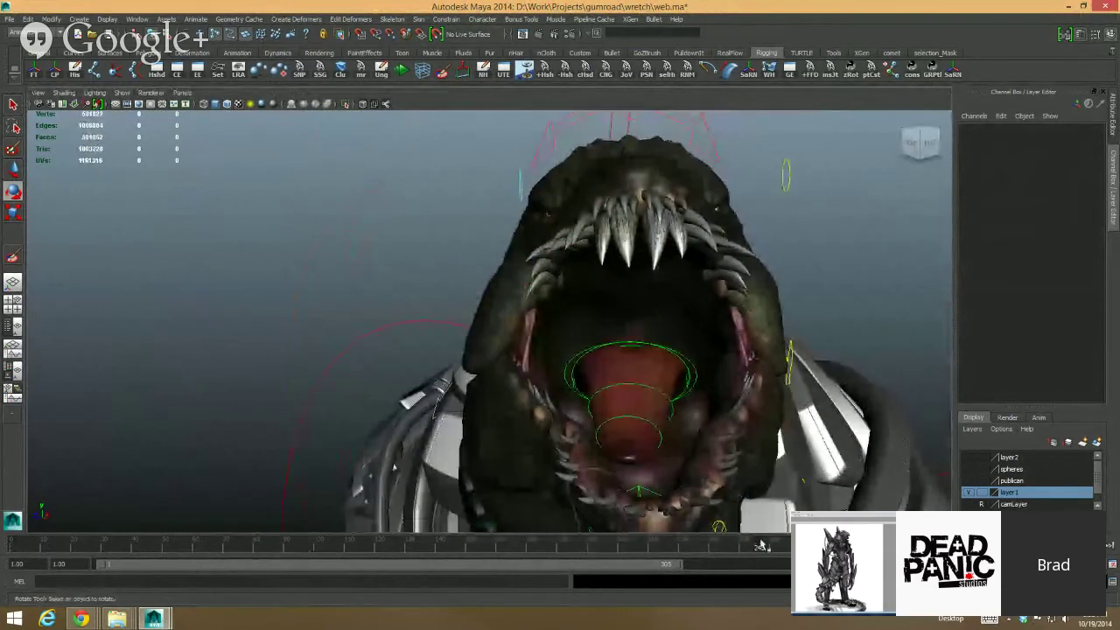
pyautogui.moveTo(762, 547); pyautogui.dragTo(788, 540)
pyautogui.keyDown('alt'); pyautogui.moveTo(809, 343); pyautogui.dragTo(727, 400); pyautogui.keyUp('alt')
pyautogui.click(570, 551)
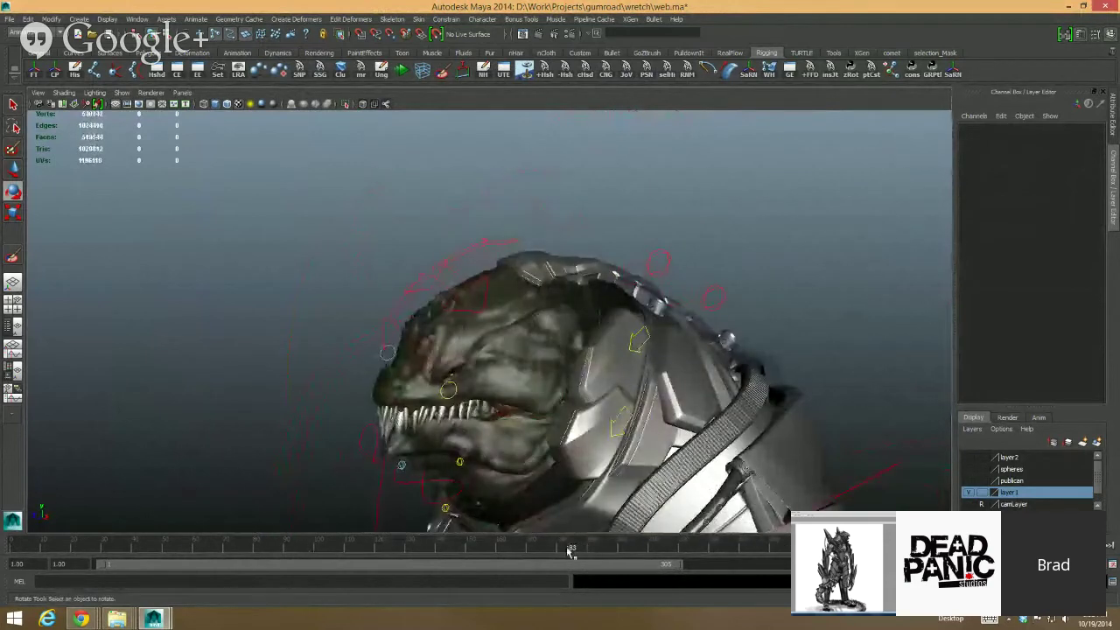
pyautogui.moveTo(602, 547); pyautogui.dragTo(737, 540)
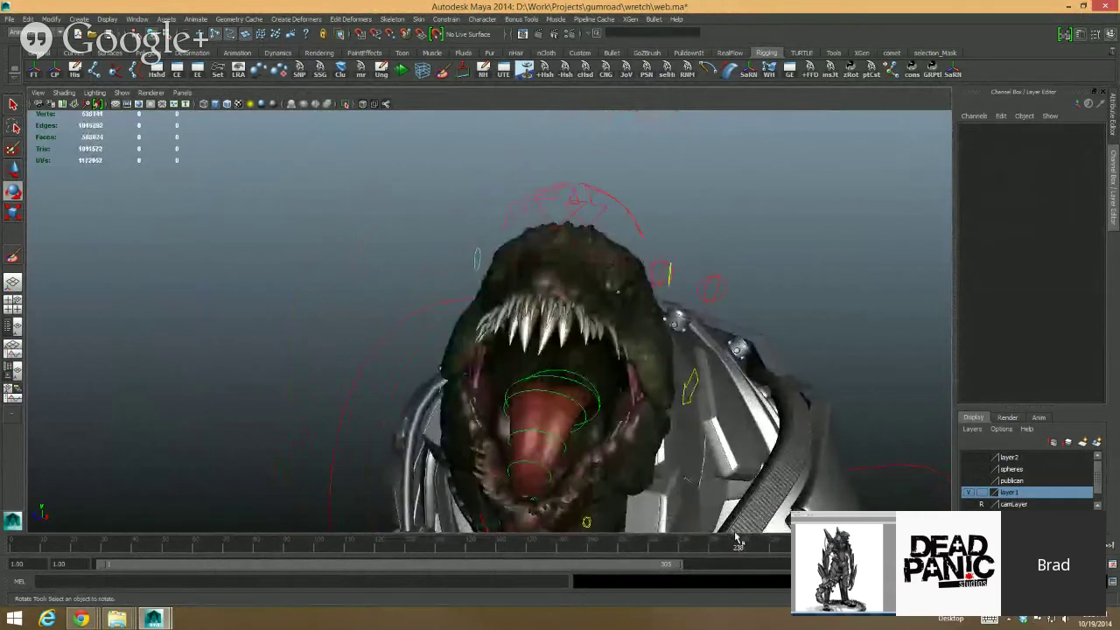
# Step: Select the creature's head control and try its Blink attribute while viewing the eye up close
pyautogui.keyDown('alt'); pyautogui.moveTo(560, 293); pyautogui.dragTo(717, 262); pyautogui.keyUp('alt')
pyautogui.keyDown('alt'); pyautogui.moveTo(717, 261); pyautogui.dragTo(563, 347, button='middle'); pyautogui.keyUp('alt')
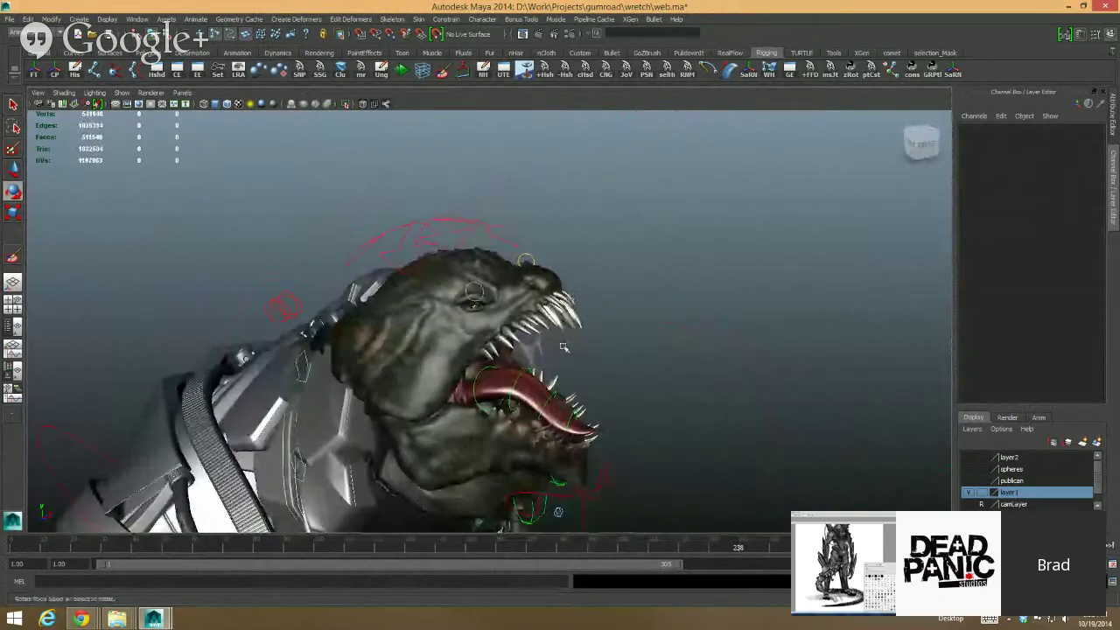
pyautogui.keyDown('alt'); pyautogui.moveTo(638, 355); pyautogui.dragTo(712, 353, button='right'); pyautogui.keyUp('alt')
pyautogui.keyDown('alt'); pyautogui.moveTo(712, 353); pyautogui.dragTo(629, 329, button='middle'); pyautogui.keyUp('alt')
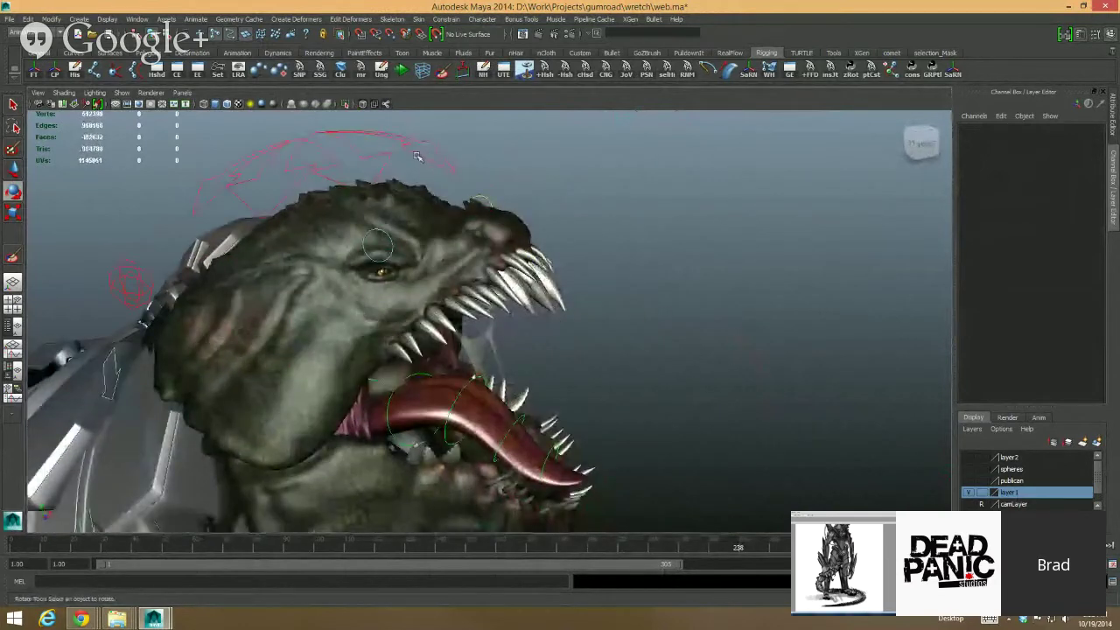
pyautogui.click(417, 156)
pyautogui.moveTo(321, 339); pyautogui.dragTo(836, 226)
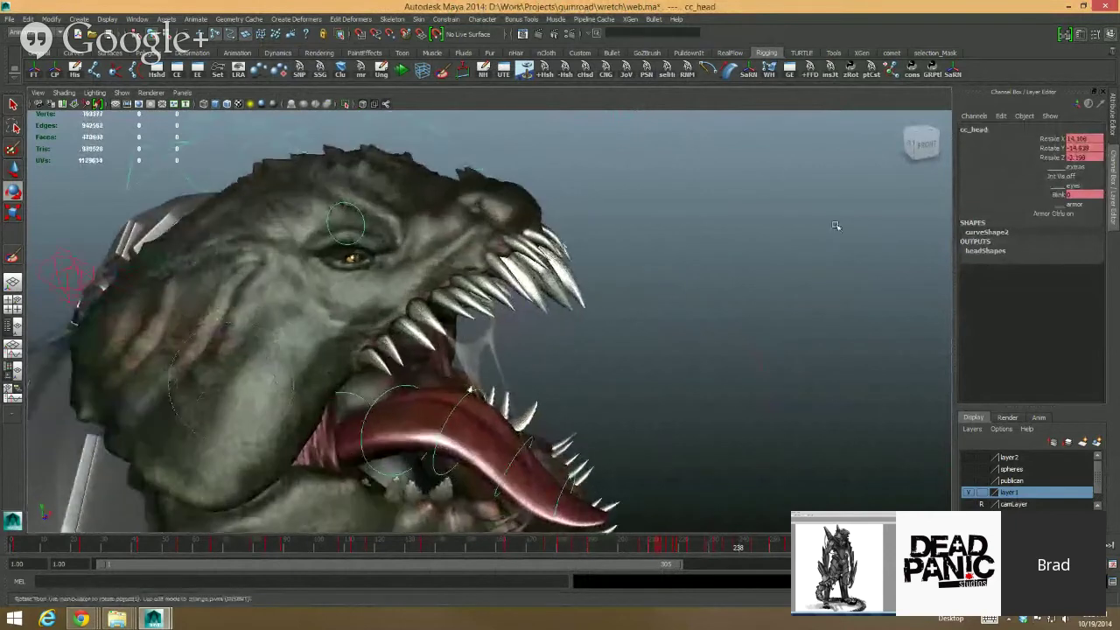
pyautogui.keyDown('alt'); pyautogui.moveTo(863, 245); pyautogui.dragTo(911, 201, button='middle'); pyautogui.keyUp('alt')
pyautogui.click(1056, 194)
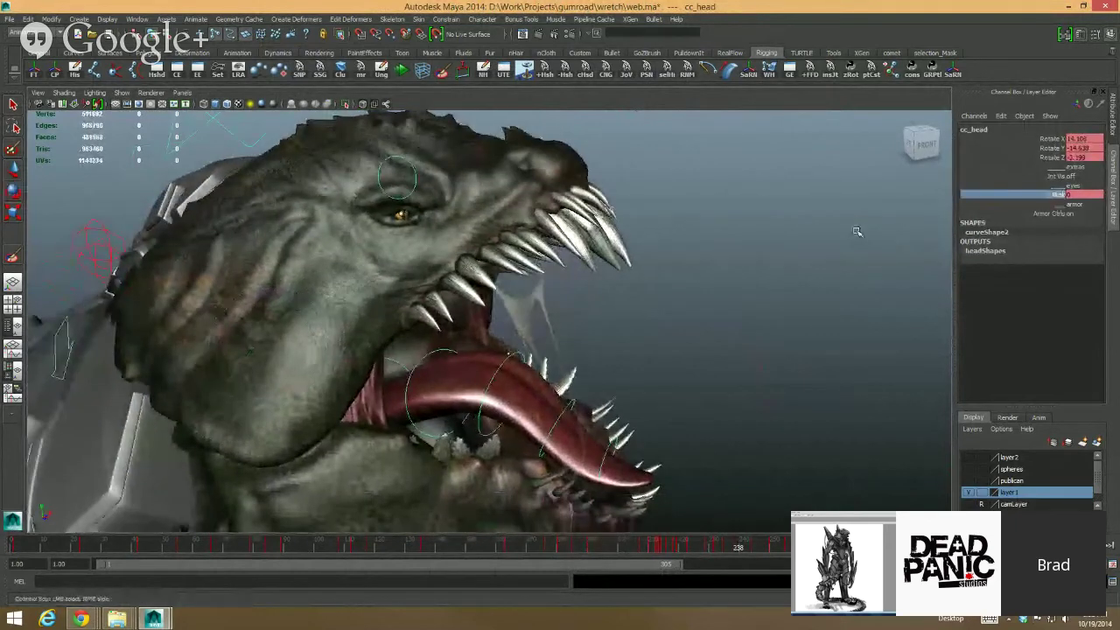
pyautogui.keyDown('alt'); pyautogui.moveTo(649, 185); pyautogui.dragTo(665, 253, button='middle'); pyautogui.keyUp('alt')
pyautogui.keyDown('alt'); pyautogui.moveTo(665, 253); pyautogui.dragTo(735, 278, button='right'); pyautogui.keyUp('alt')
pyautogui.moveTo(705, 276)
pyautogui.mouseDown(button='middle')
pyautogui.moveTo(727, 273)
pyautogui.moveTo(696, 279)
pyautogui.mouseUp(button='middle')
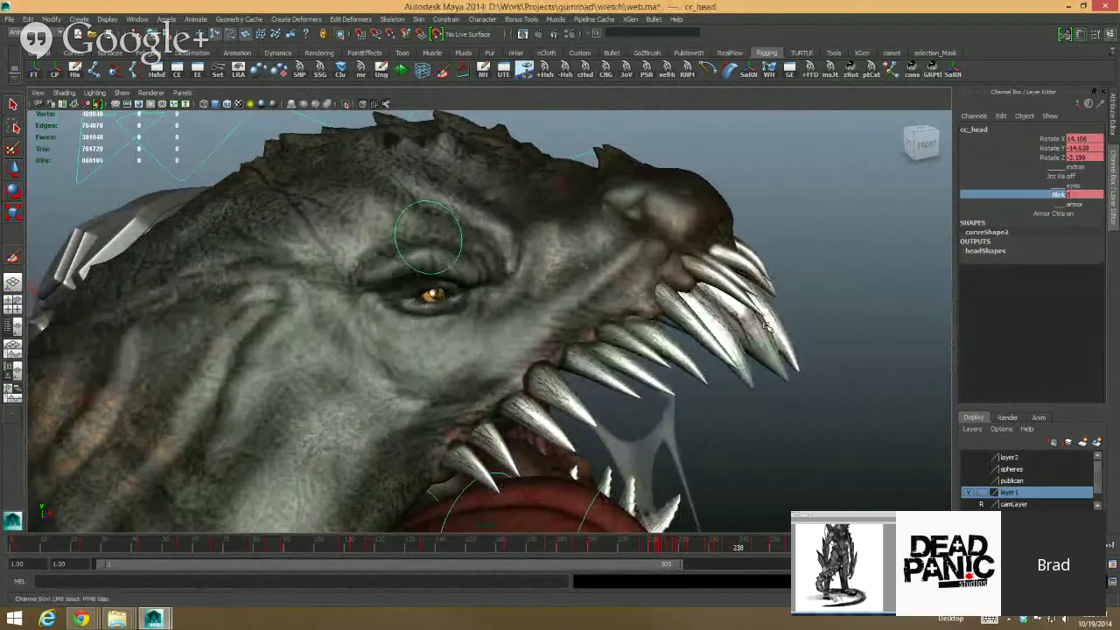
# Step: Select the jaw hinge control and adjust the top teeth to a splay of about -36.8 and a wave of 34.6
pyautogui.keyDown('alt'); pyautogui.moveTo(765, 326); pyautogui.dragTo(673, 448); pyautogui.keyUp('alt')
pyautogui.click(659, 453)
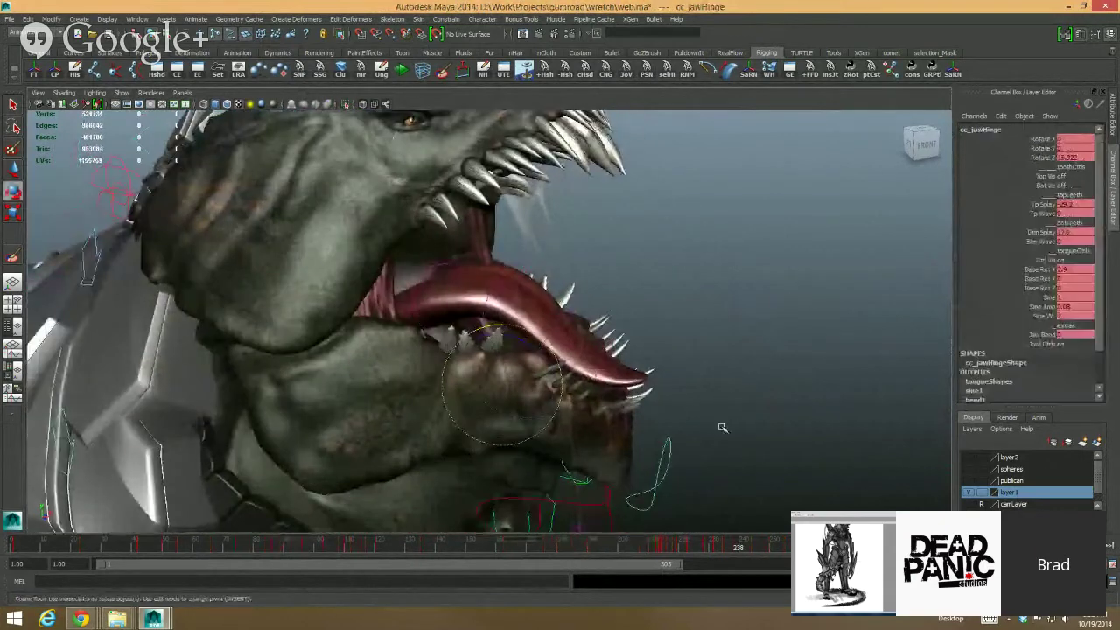
pyautogui.keyDown('alt'); pyautogui.moveTo(757, 341); pyautogui.dragTo(699, 367, button='middle'); pyautogui.keyUp('alt')
pyautogui.keyDown('alt'); pyautogui.moveTo(699, 367); pyautogui.dragTo(792, 354, button='right'); pyautogui.keyUp('alt')
pyautogui.moveTo(1050, 203); pyautogui.dragTo(945, 215)
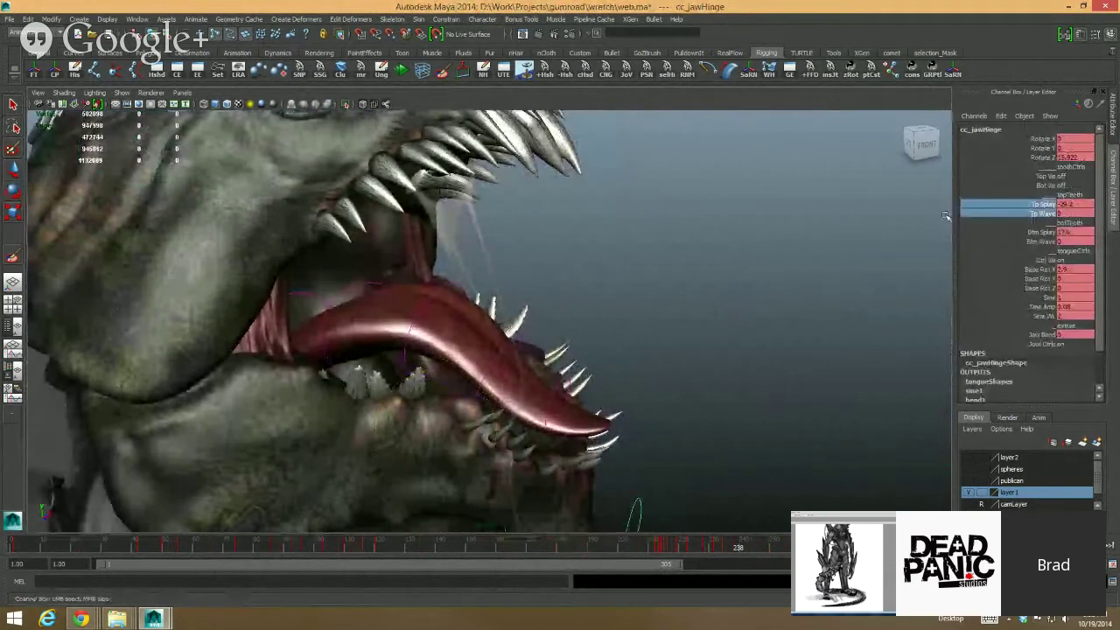
pyautogui.keyDown('alt'); pyautogui.moveTo(729, 239); pyautogui.dragTo(708, 278, button='middle'); pyautogui.keyUp('alt')
pyautogui.moveTo(805, 280); pyautogui.dragTo(827, 280, button='middle')
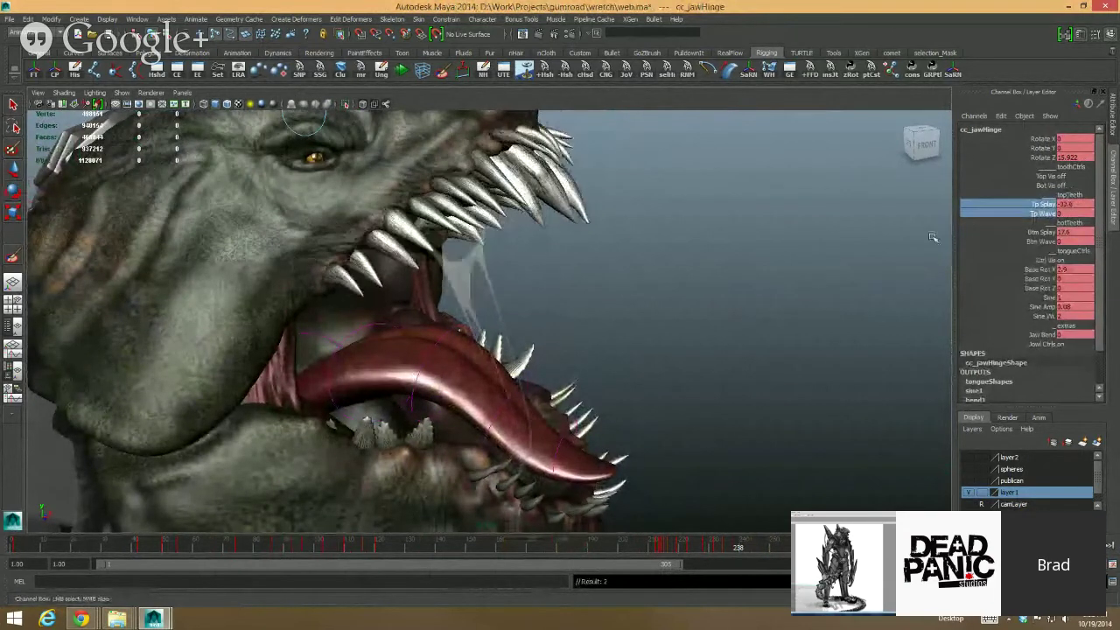
pyautogui.moveTo(750, 240); pyautogui.dragTo(770, 256, button='middle')
pyautogui.click(1044, 214)
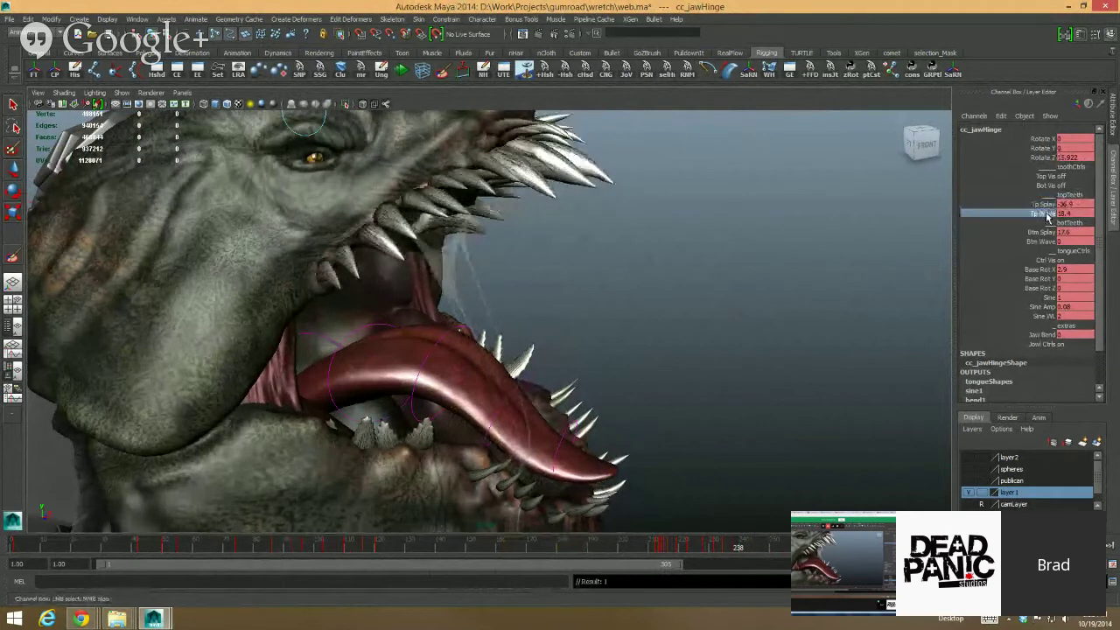
pyautogui.moveTo(838, 232); pyautogui.dragTo(896, 231, button='middle')
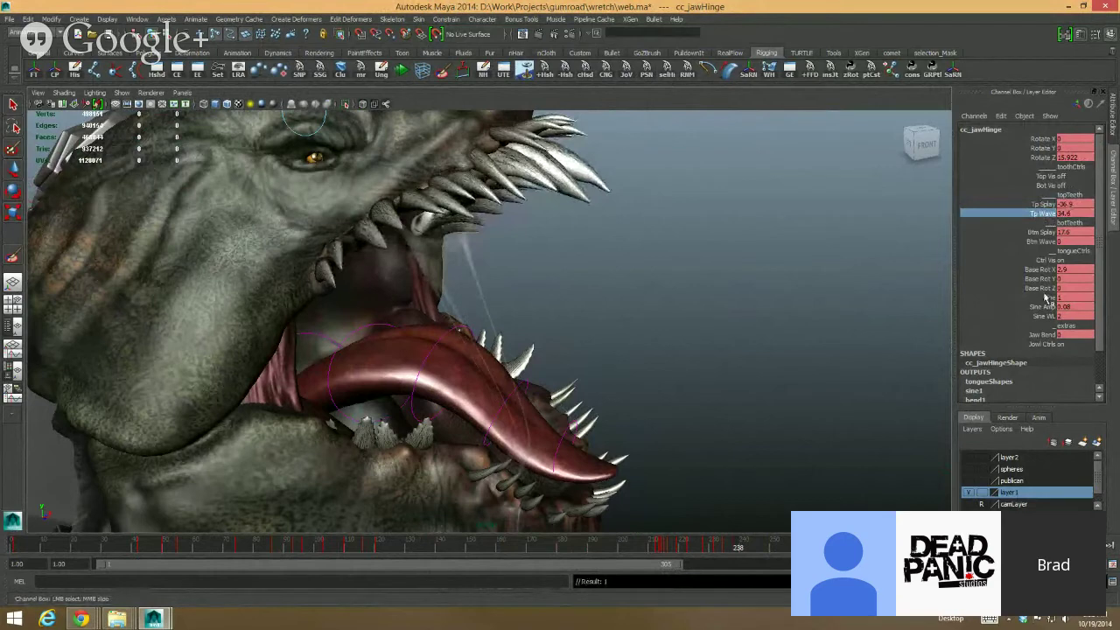
# Step: Pick the tongue's Sine attribute on the jaw control and scrub past frame 250 to examine the tongue and teeth motion
pyautogui.scroll(-1, 844, 319)
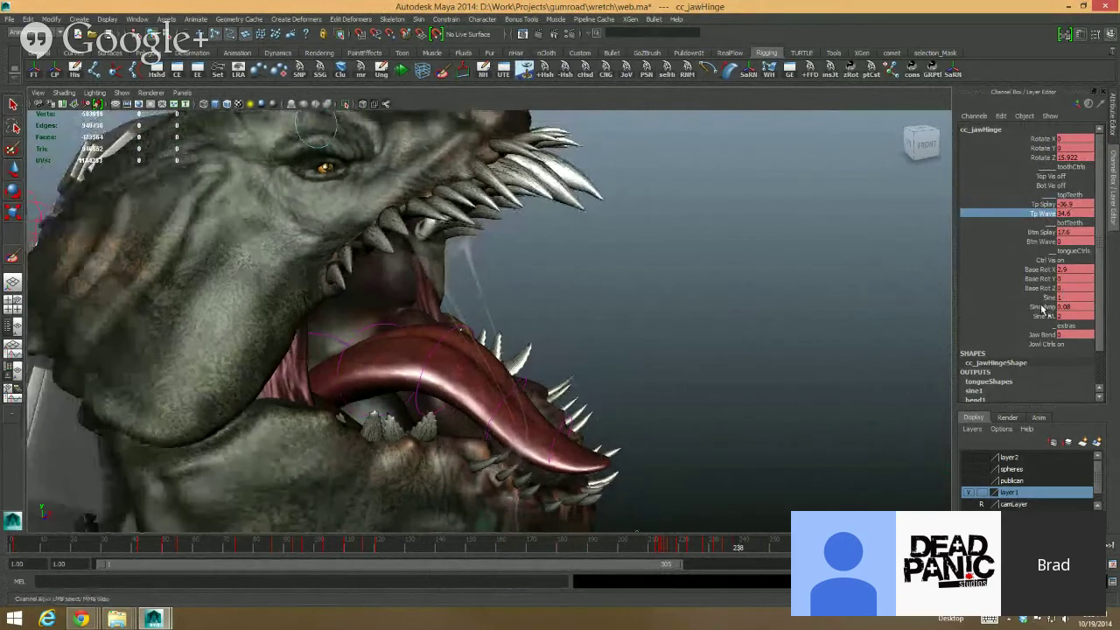
pyautogui.click(1041, 299)
pyautogui.keyDown('alt'); pyautogui.moveTo(790, 306); pyautogui.dragTo(807, 259, button='middle'); pyautogui.keyUp('alt')
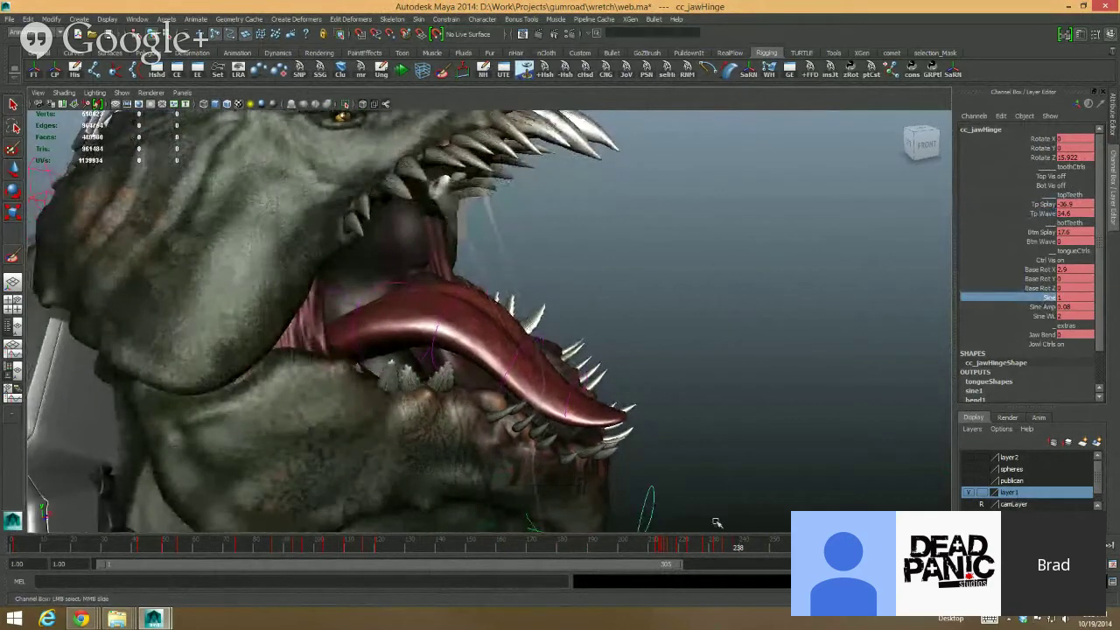
pyautogui.moveTo(732, 550); pyautogui.dragTo(788, 542)
pyautogui.keyDown('alt'); pyautogui.moveTo(709, 423); pyautogui.dragTo(742, 393, button='right'); pyautogui.keyUp('alt')
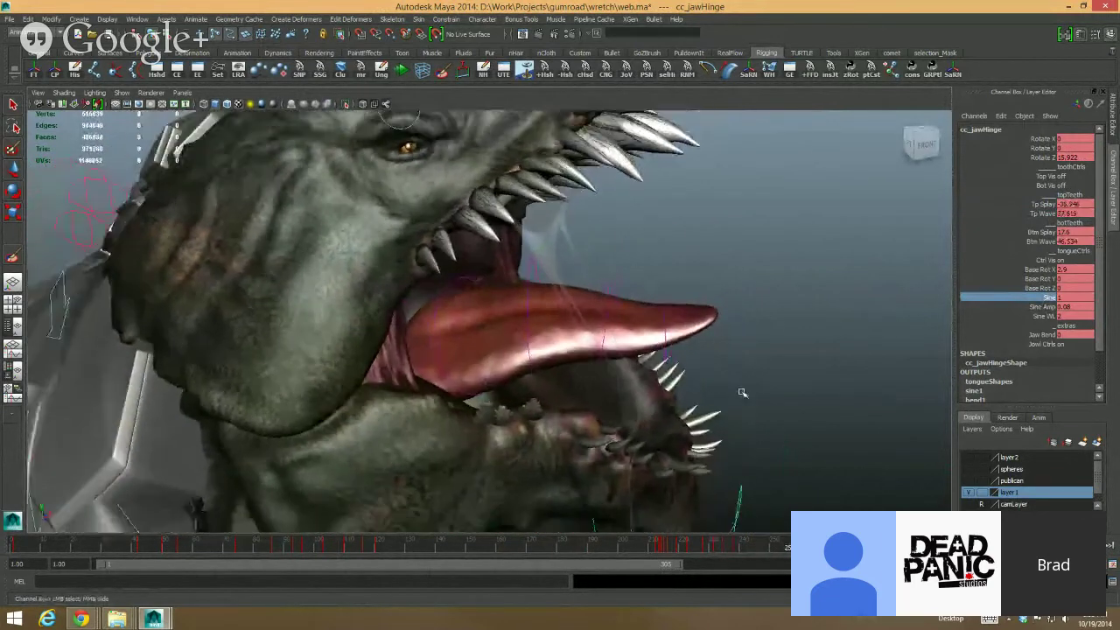
# Step: Deselect the jaw control, hide layer1 with the creature bust, and show the spheres layer
pyautogui.click(805, 418)
pyautogui.keyDown('alt'); pyautogui.moveTo(805, 417); pyautogui.dragTo(688, 328, button='right'); pyautogui.keyUp('alt')
pyautogui.keyDown('alt'); pyautogui.moveTo(688, 327); pyautogui.dragTo(723, 295); pyautogui.keyUp('alt')
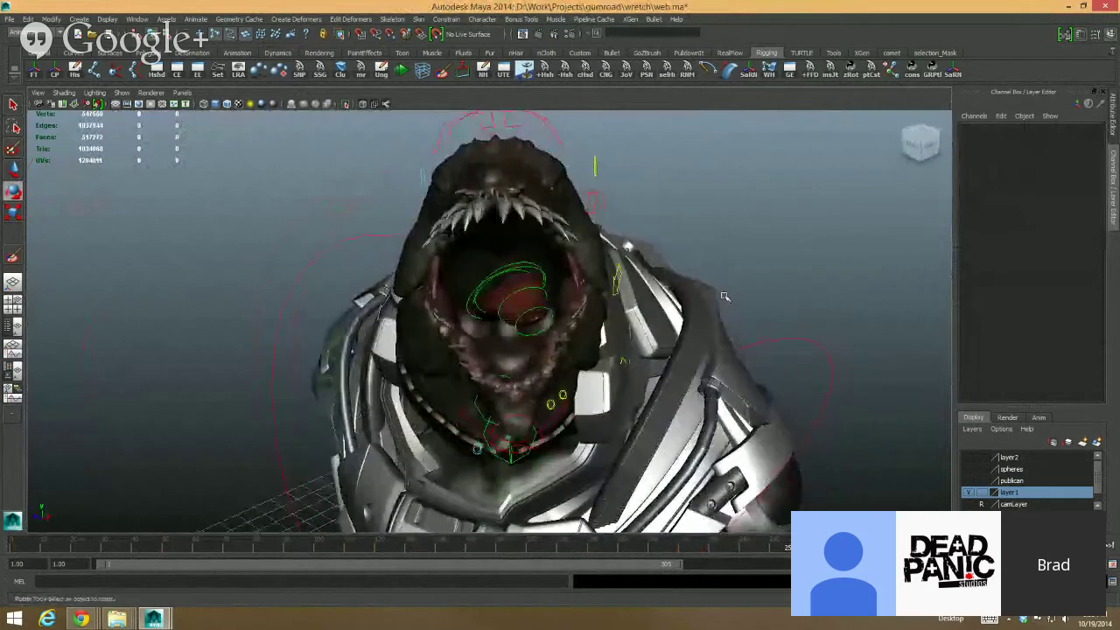
pyautogui.keyDown('alt'); pyautogui.moveTo(723, 295); pyautogui.dragTo(625, 277, button='right'); pyautogui.keyUp('alt')
pyautogui.keyDown('alt'); pyautogui.moveTo(625, 278); pyautogui.dragTo(682, 288); pyautogui.keyUp('alt')
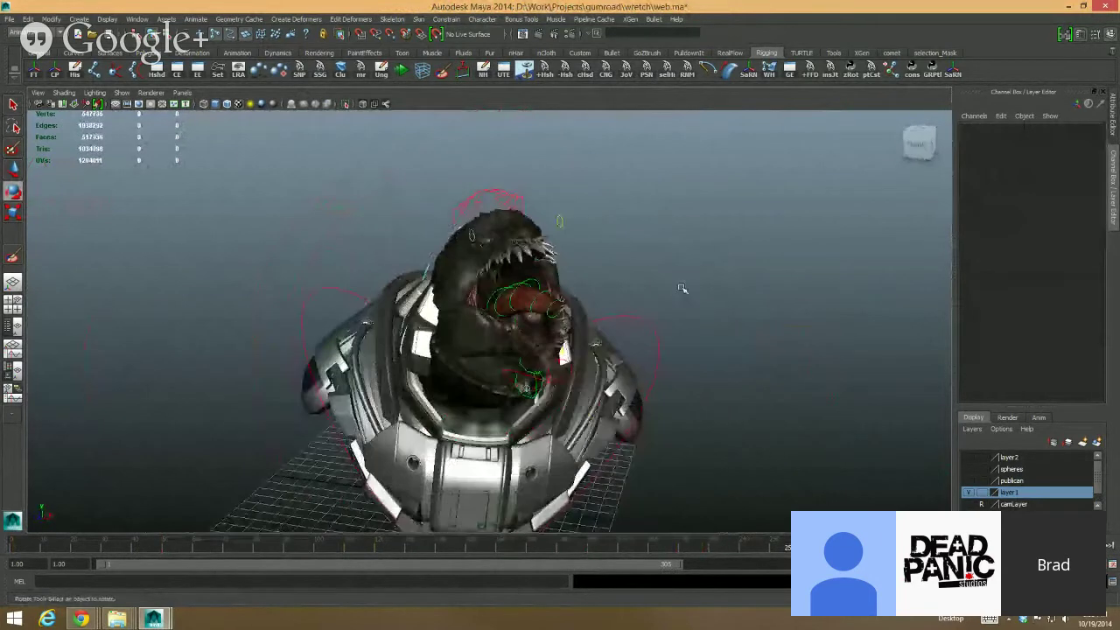
pyautogui.click(969, 492)
pyautogui.click(968, 469)
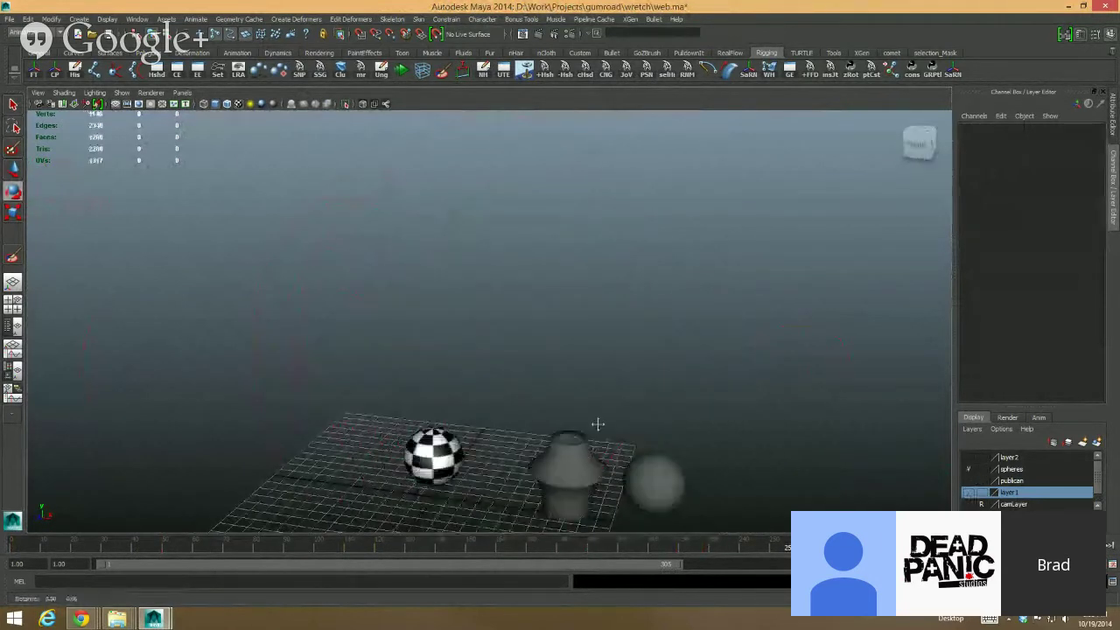
pyautogui.keyDown('alt'); pyautogui.moveTo(595, 426); pyautogui.dragTo(750, 253); pyautogui.keyUp('alt')
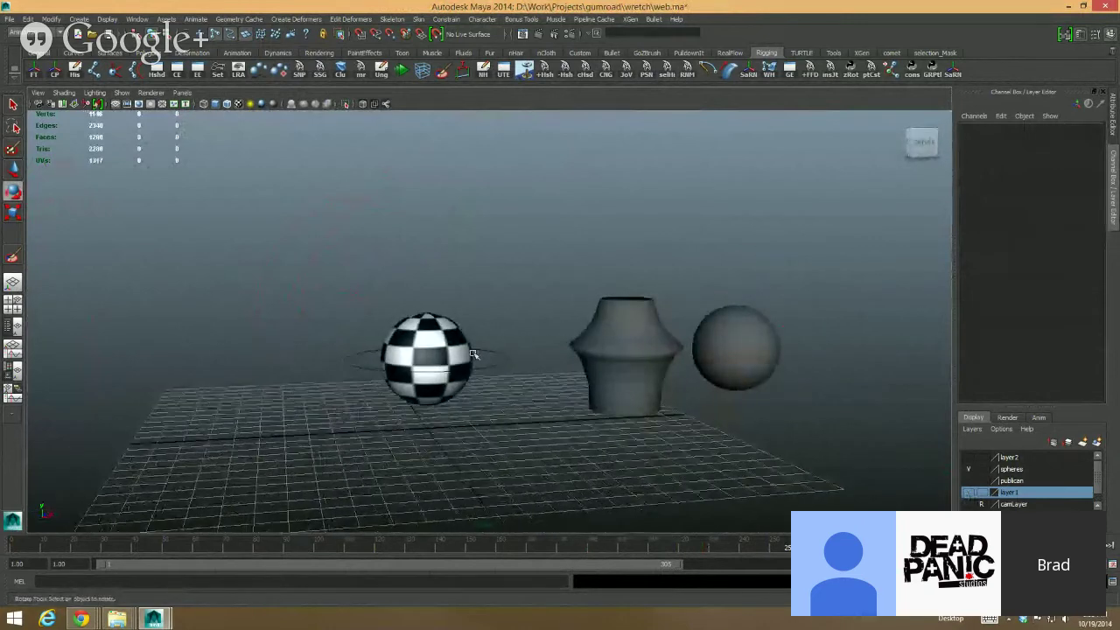
# Step: Inspect the circle control around the checkered sphere, checking its shape attributes and transform values, and leave nothing selected
pyautogui.click(455, 357)
pyautogui.click(1113, 131)
pyautogui.keyDown('alt'); pyautogui.moveTo(446, 357); pyautogui.dragTo(637, 364); pyautogui.keyUp('alt')
pyautogui.press('w')
pyautogui.click(591, 361)
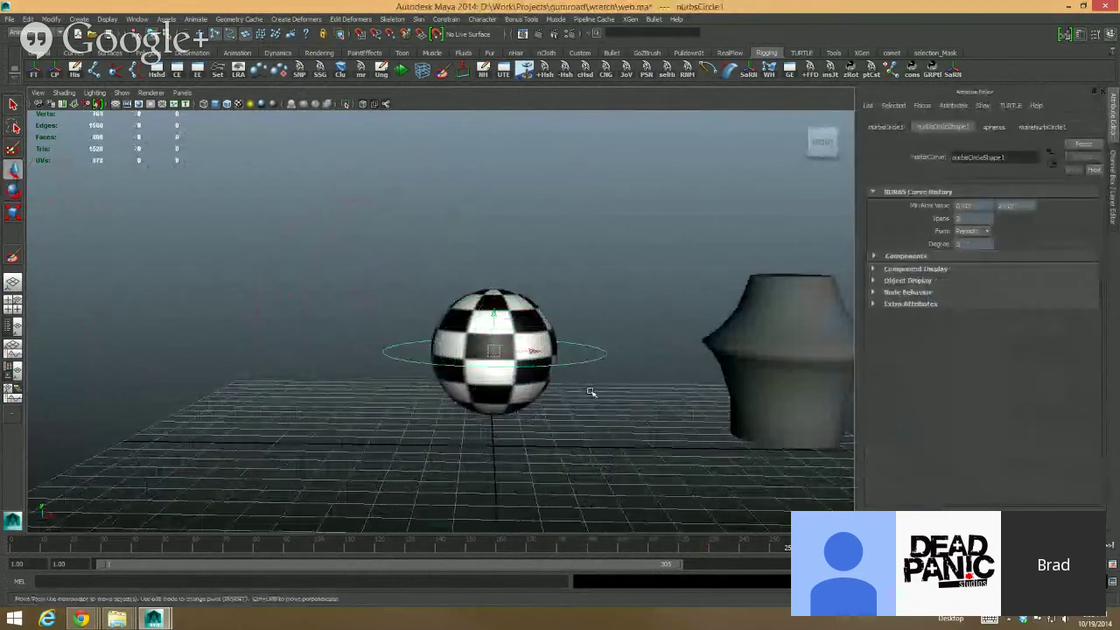
pyautogui.keyDown('alt'); pyautogui.moveTo(604, 387); pyautogui.dragTo(580, 385, button='middle'); pyautogui.keyUp('alt')
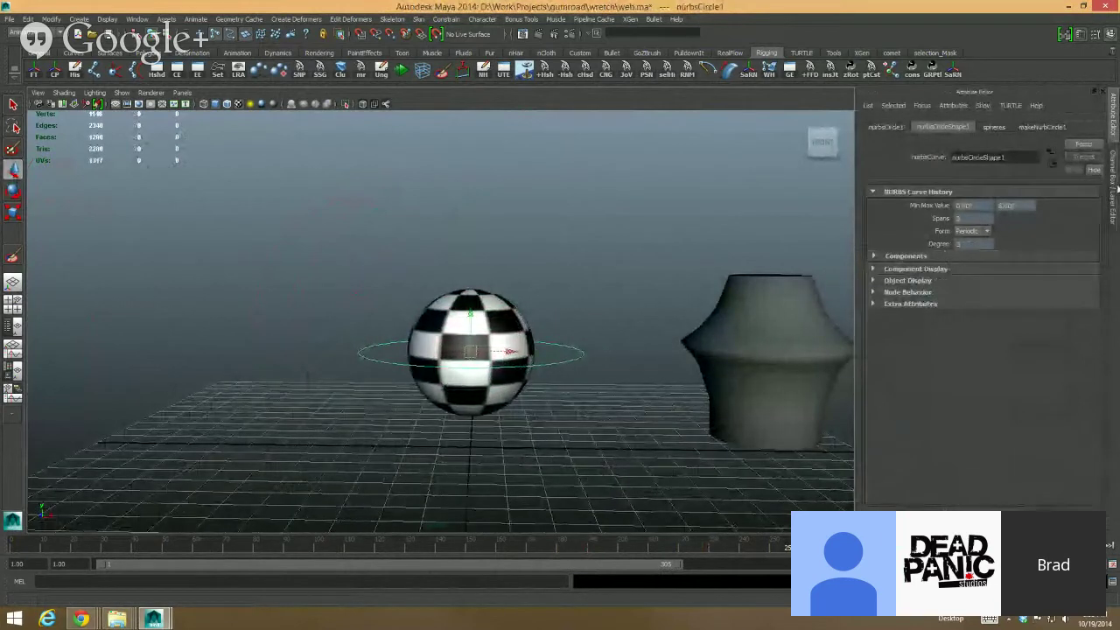
pyautogui.click(1109, 175)
pyautogui.keyDown('alt'); pyautogui.moveTo(527, 330); pyautogui.dragTo(506, 320, button='middle'); pyautogui.keyUp('alt')
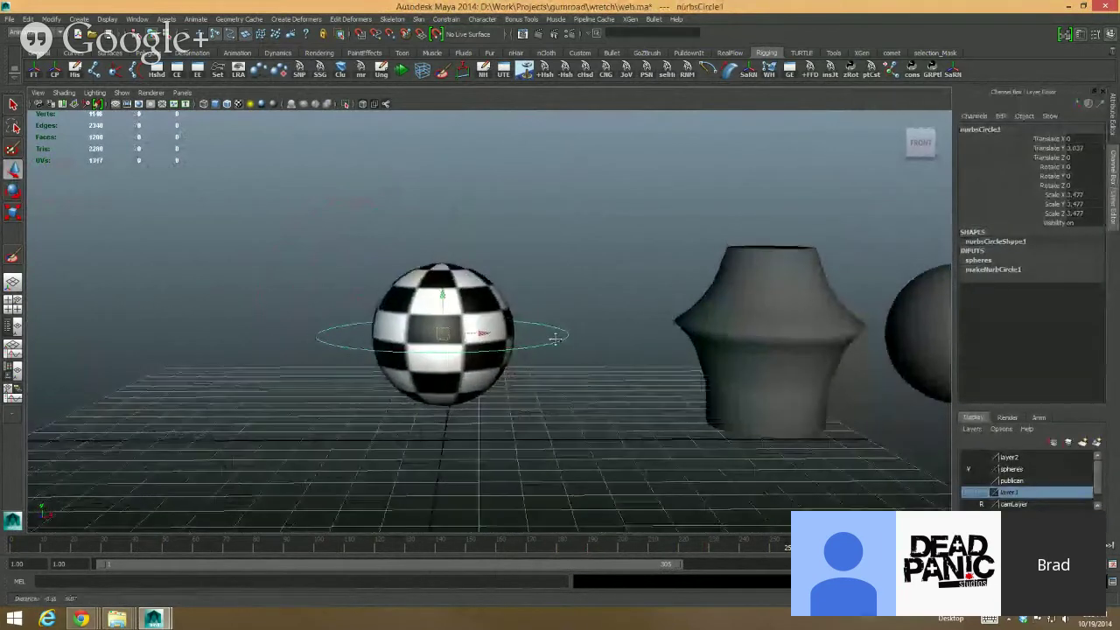
pyautogui.click(497, 318)
pyautogui.press('f')
pyautogui.click(665, 305)
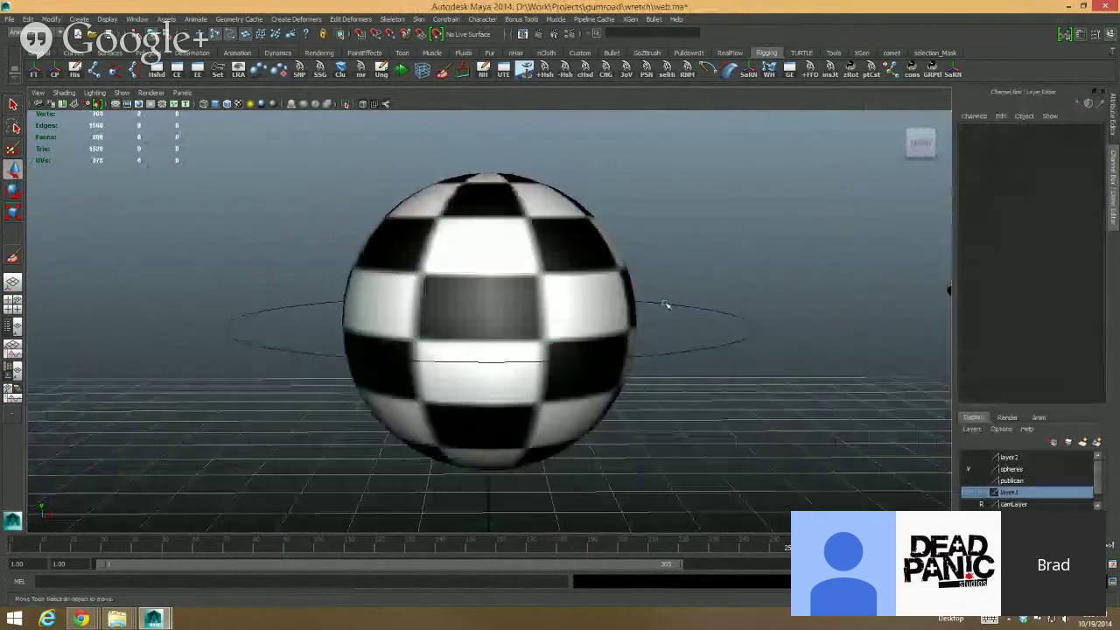
# Step: Select the deformed vase-shaped mesh pSphere3, and add the checkered sphere pSphere2 to the selection last
pyautogui.keyDown('alt'); pyautogui.moveTo(755, 364); pyautogui.dragTo(569, 248, button='right'); pyautogui.keyUp('alt')
pyautogui.keyDown('alt'); pyautogui.moveTo(569, 248); pyautogui.dragTo(627, 294); pyautogui.keyUp('alt')
pyautogui.keyDown('alt'); pyautogui.moveTo(610, 309); pyautogui.dragTo(660, 325, button='right'); pyautogui.keyUp('alt')
pyautogui.moveTo(659, 325)
pyautogui.keyDown('alt'); pyautogui.mouseDown()
pyautogui.moveTo(630, 322)
pyautogui.moveTo(647, 341)
pyautogui.mouseUp(); pyautogui.keyUp('alt')
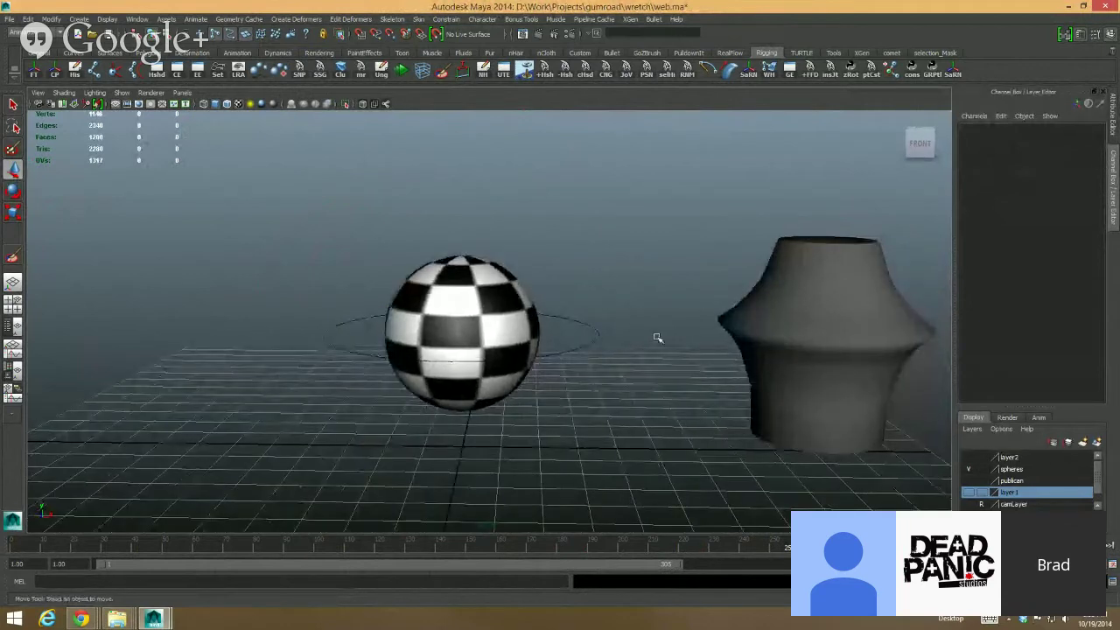
pyautogui.keyDown('alt'); pyautogui.moveTo(548, 344); pyautogui.dragTo(503, 331, button='right'); pyautogui.keyUp('alt')
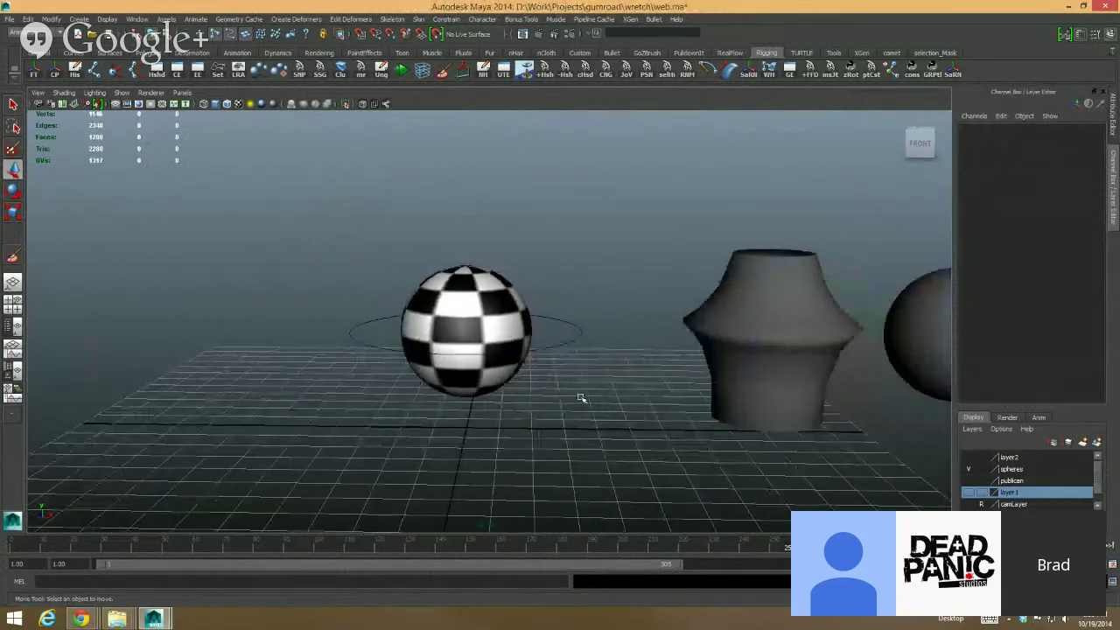
pyautogui.keyDown('alt'); pyautogui.moveTo(581, 398); pyautogui.dragTo(575, 362, button='right'); pyautogui.keyUp('alt')
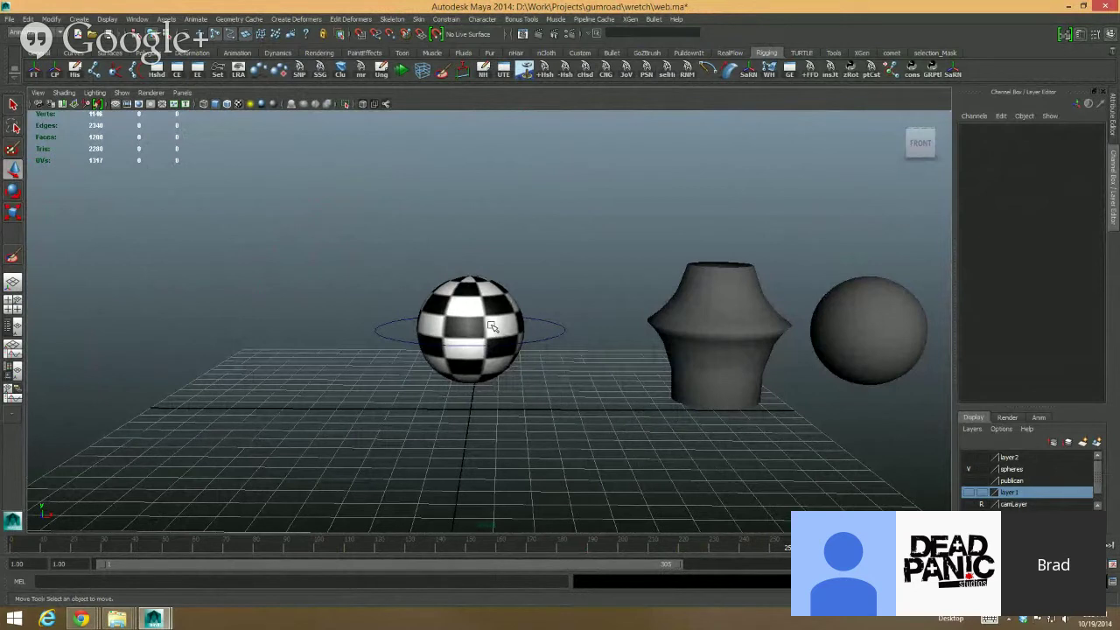
pyautogui.click(698, 312)
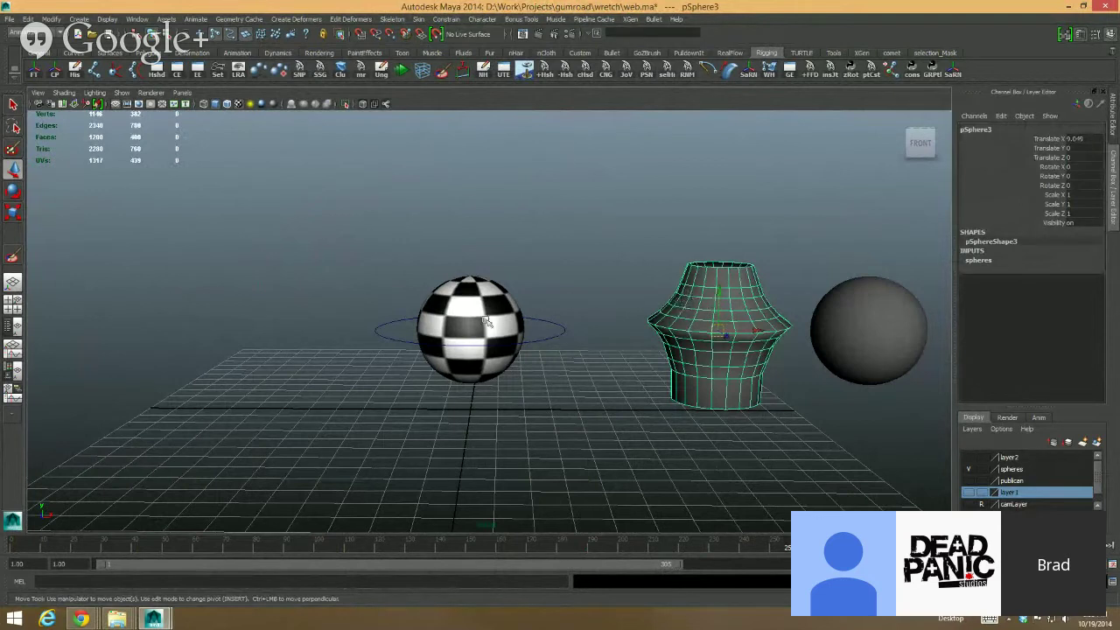
pyautogui.click(487, 321)
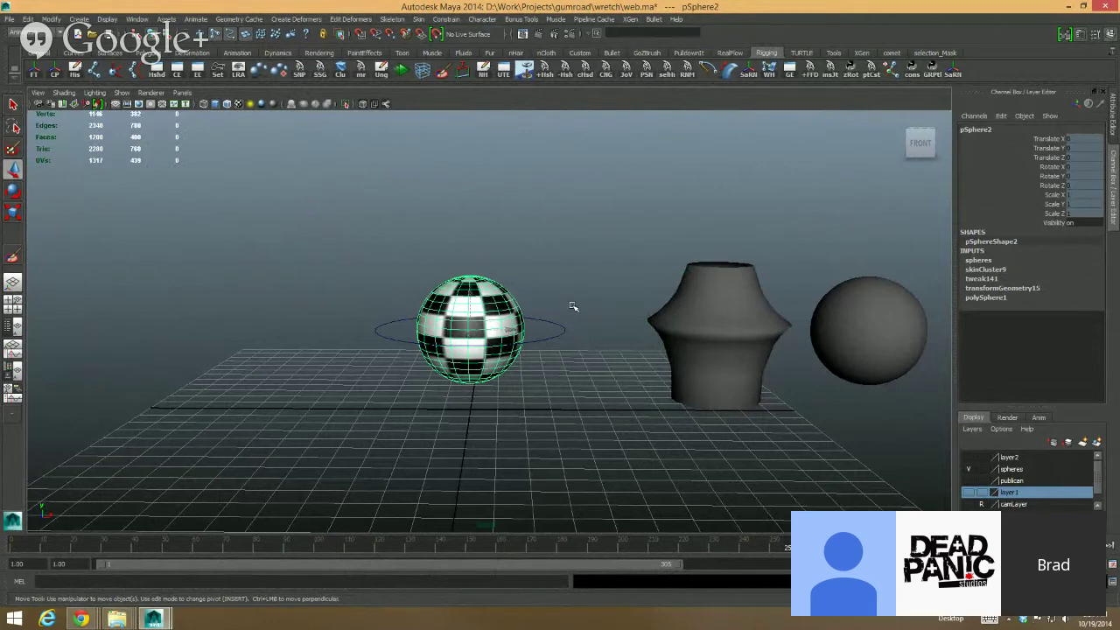
pyautogui.click(713, 312)
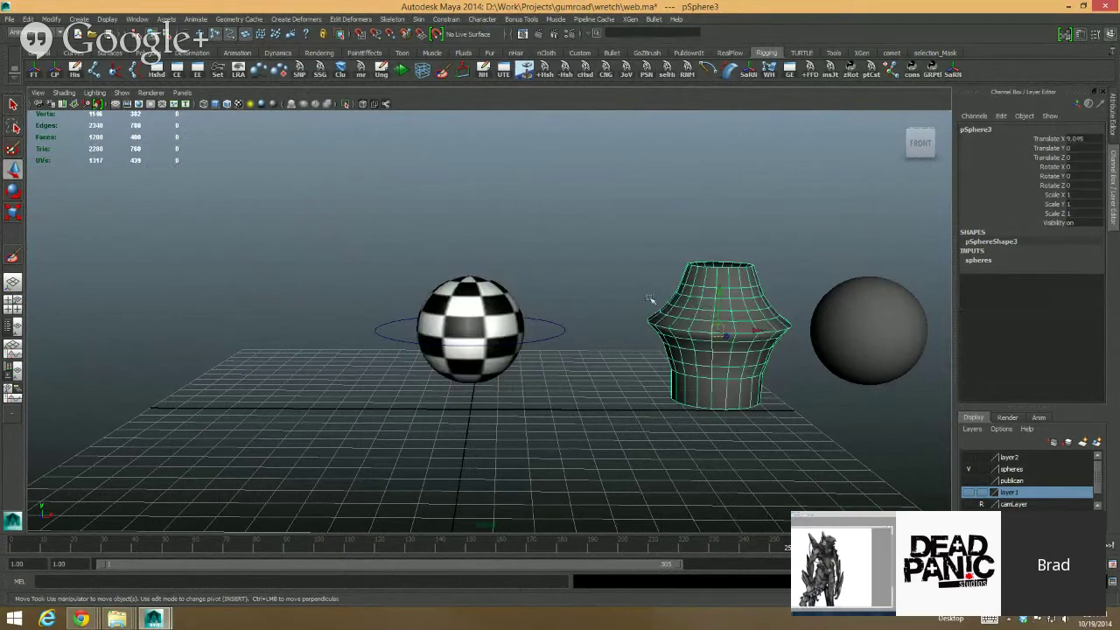
pyautogui.keyDown('alt'); pyautogui.moveTo(735, 317); pyautogui.dragTo(711, 311); pyautogui.keyUp('alt')
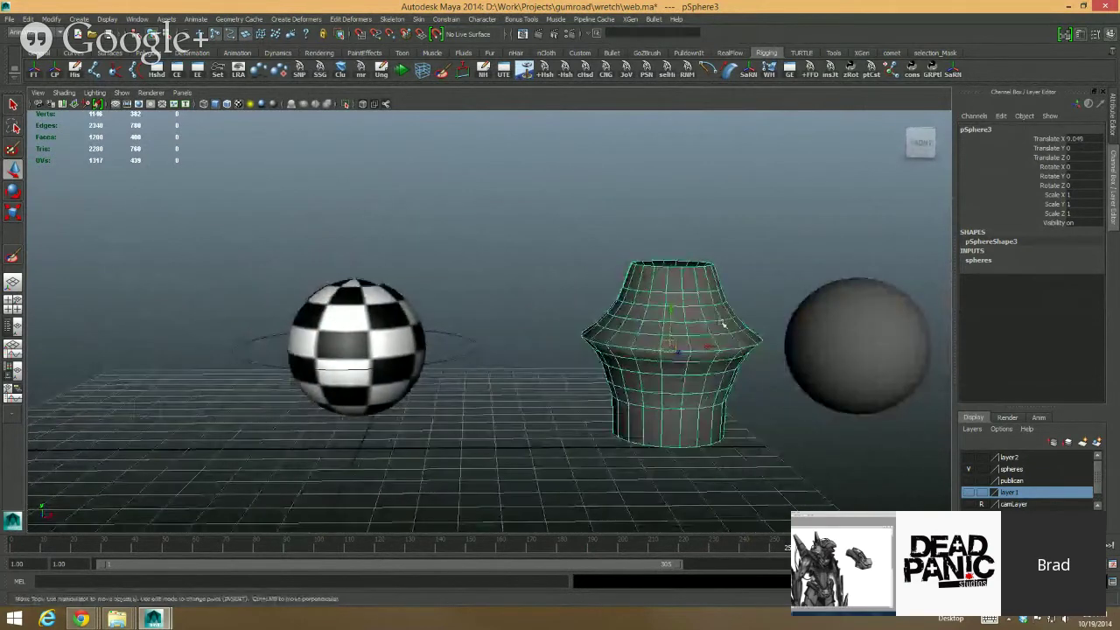
pyautogui.keyDown('shift'); pyautogui.click(372, 315); pyautogui.keyUp('shift')
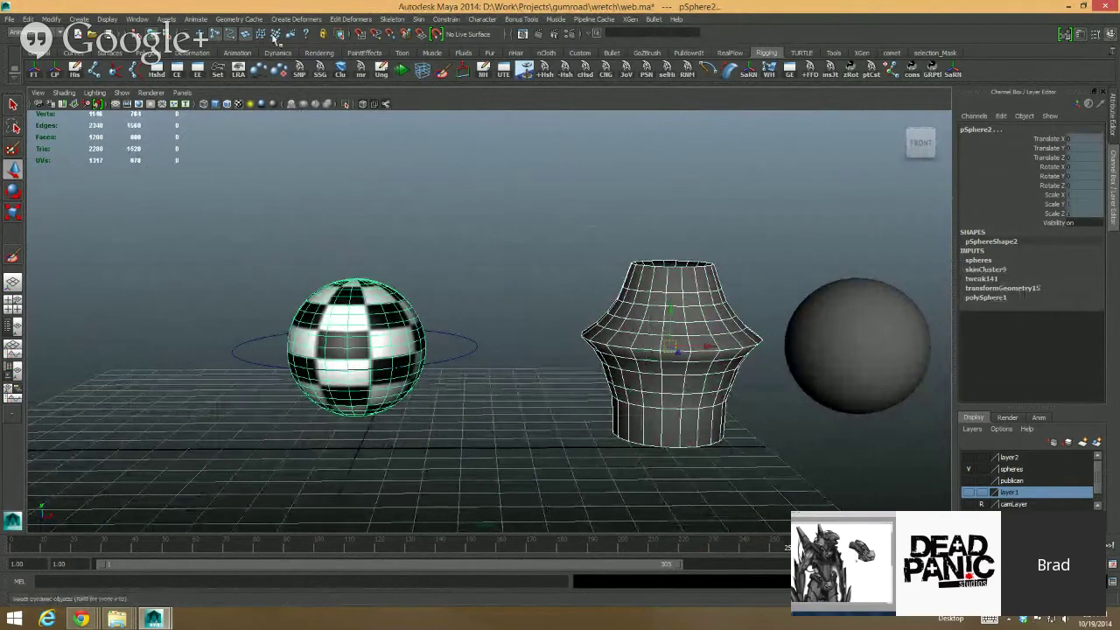
# Step: Create a blend shape node named sphereShp from the selected vase-shaped mesh and checkered sphere, with local origin and topology checking on
pyautogui.click(299, 20)
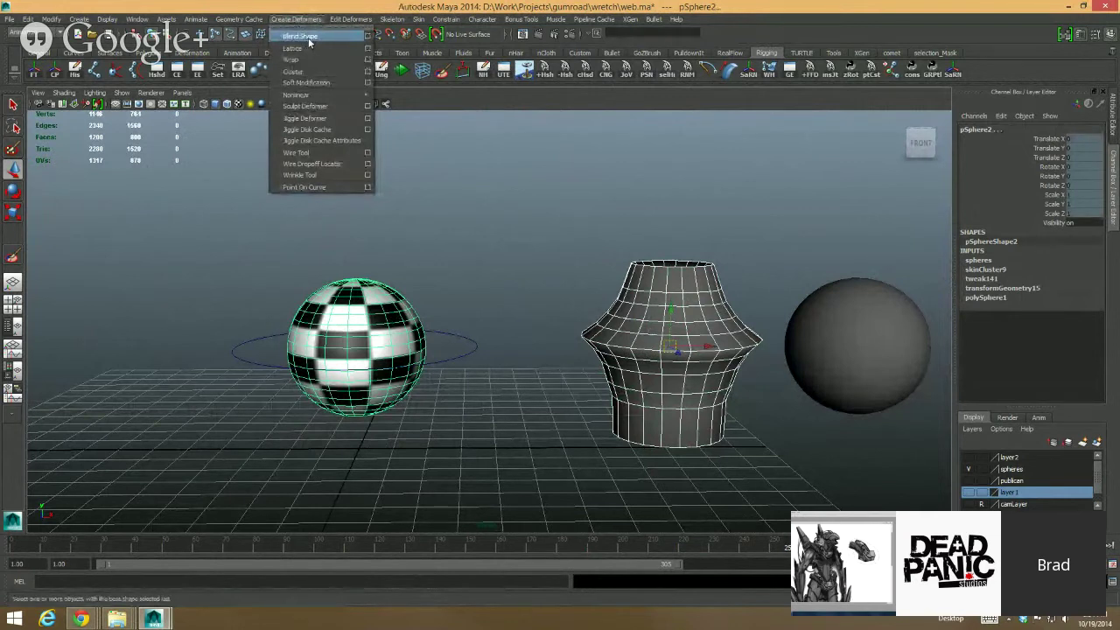
pyautogui.click(368, 37)
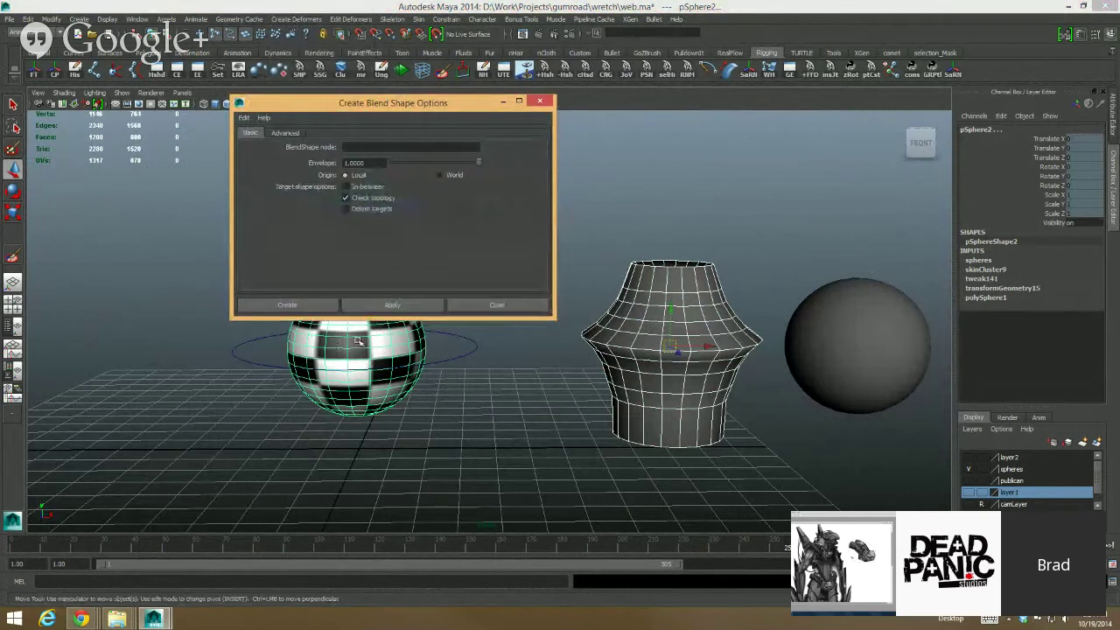
pyautogui.click(286, 133)
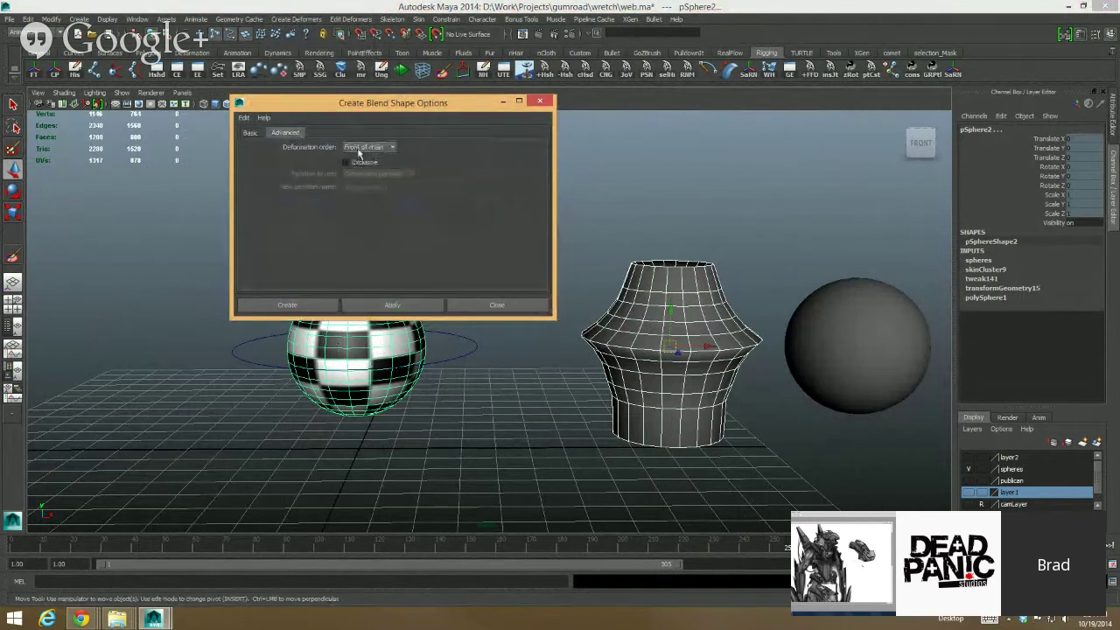
pyautogui.click(252, 133)
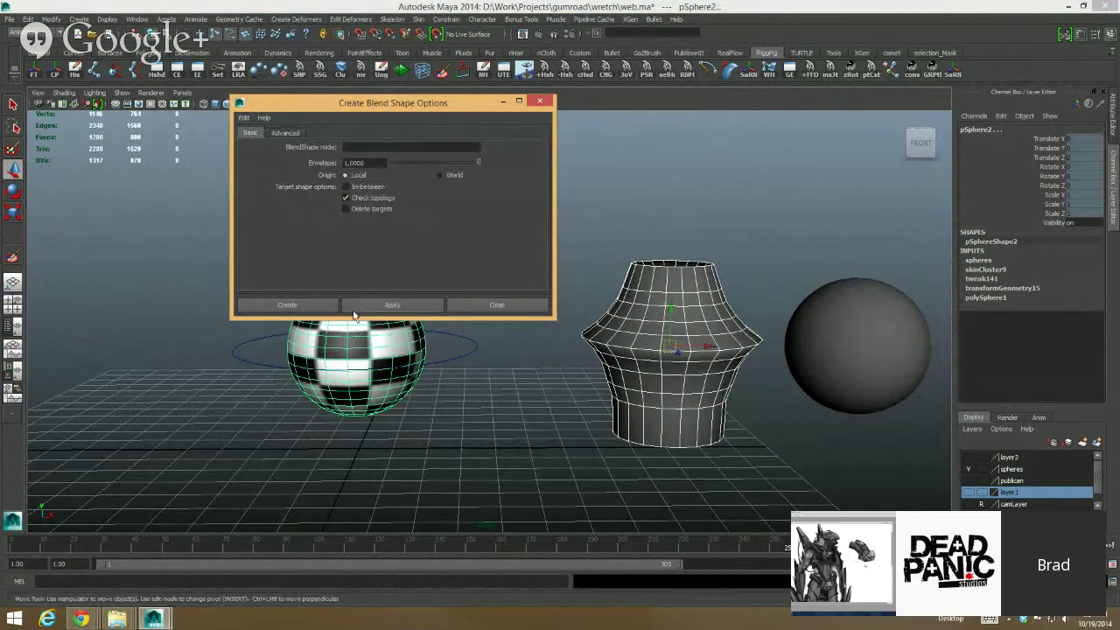
pyautogui.click(392, 149)
pyautogui.write('sp')
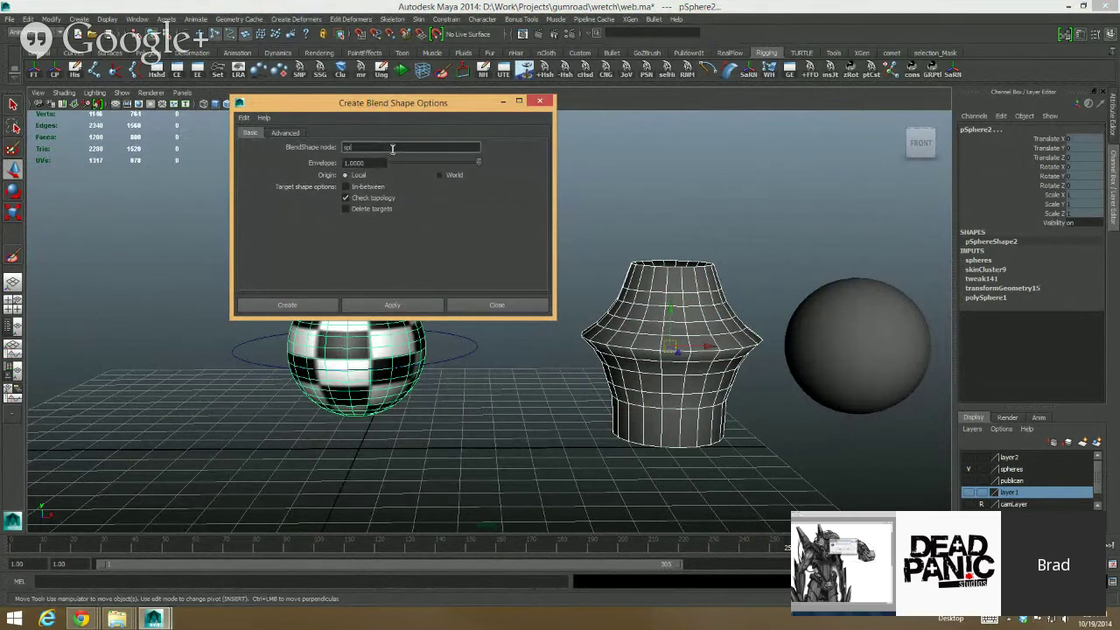
pyautogui.write('heresShp')
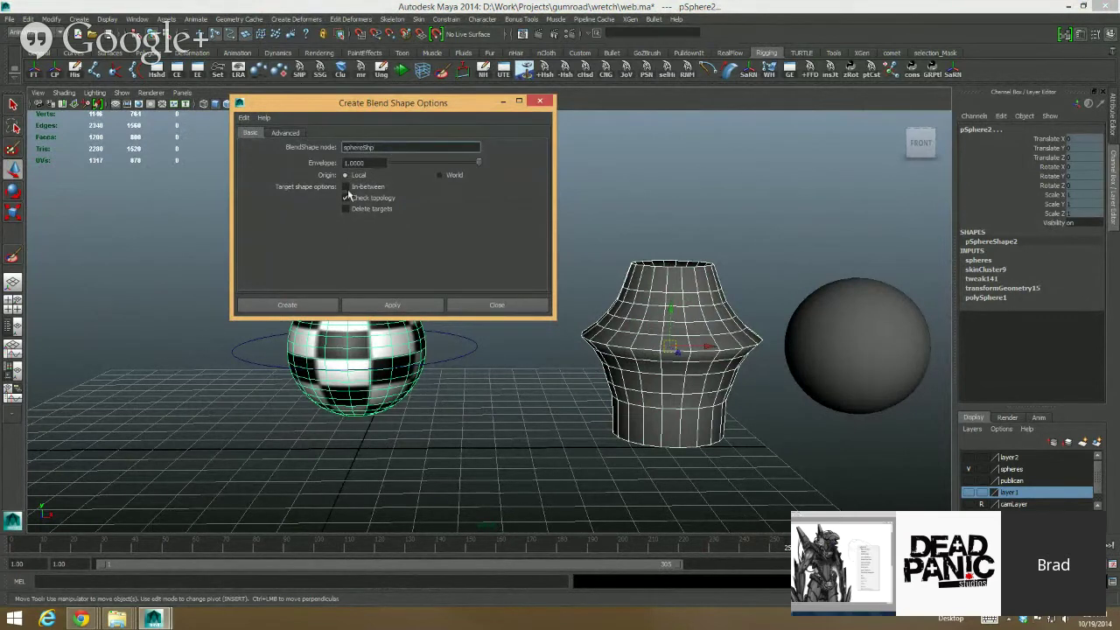
pyautogui.click(306, 305)
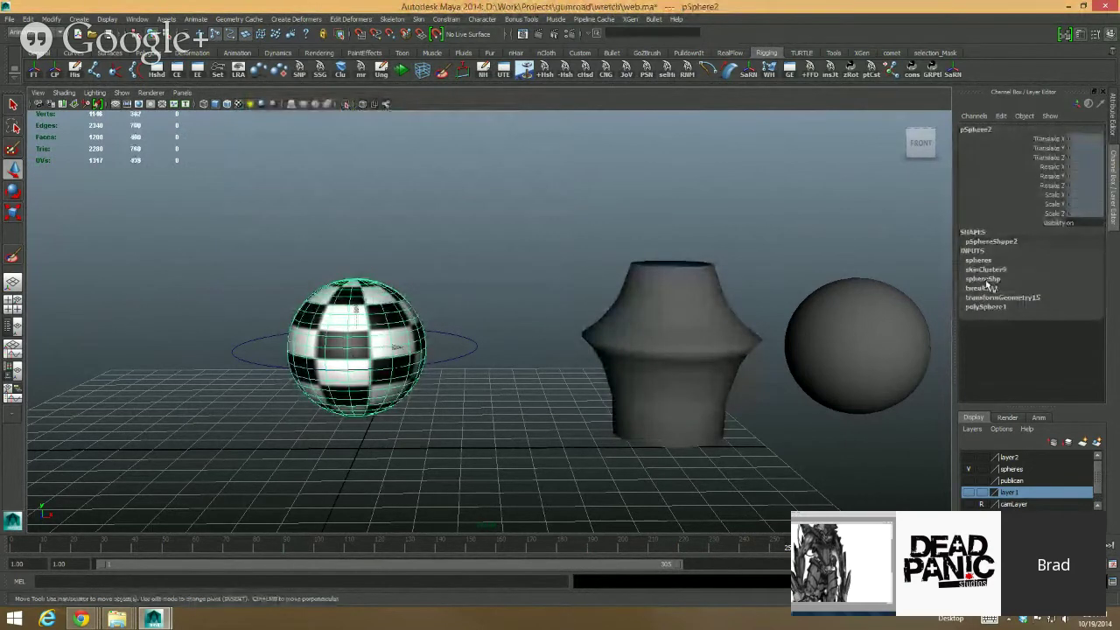
# Step: Raise the pSphere3 target weight of the sphereShp blend shape on the checkered sphere to 1
pyautogui.click(989, 280)
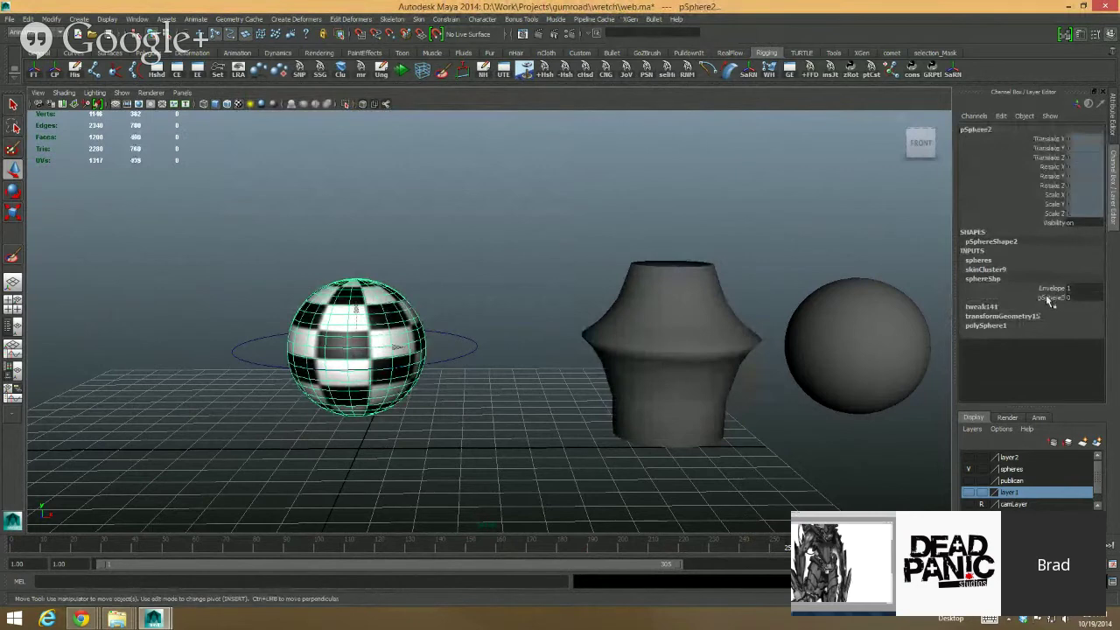
pyautogui.click(703, 305)
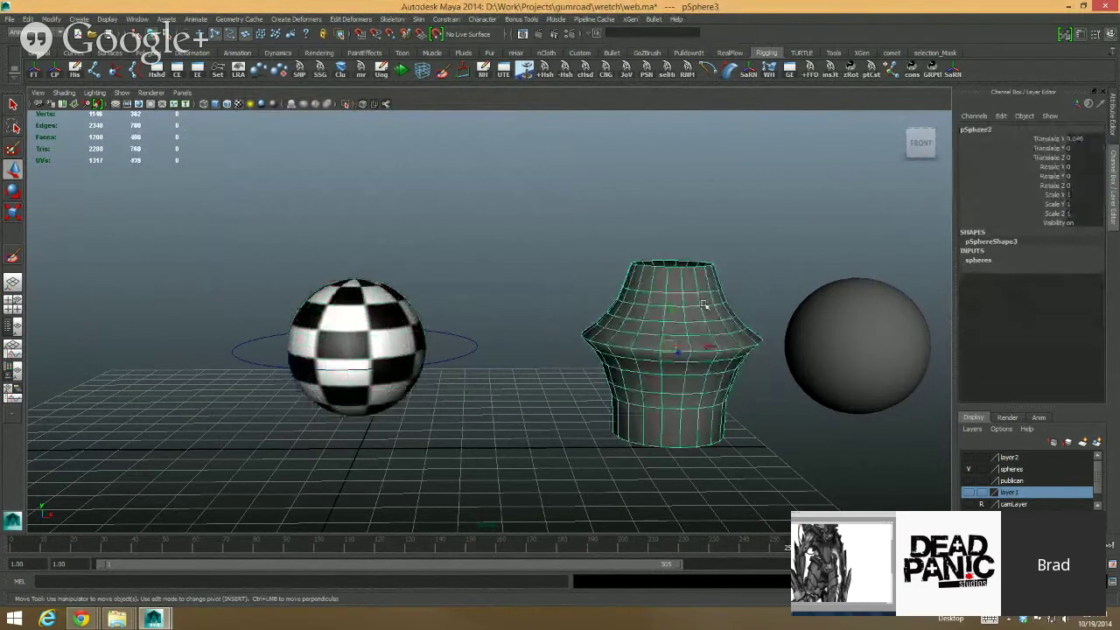
pyautogui.click(385, 296)
pyautogui.click(989, 279)
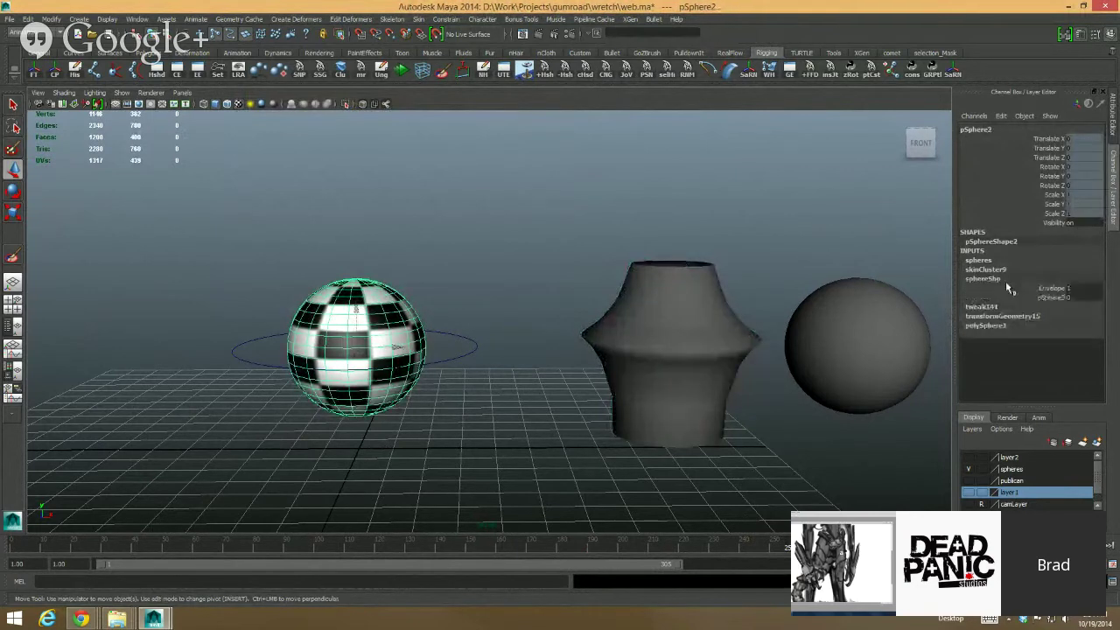
pyautogui.click(1054, 298)
pyautogui.moveTo(633, 213)
pyautogui.mouseDown(button='middle')
pyautogui.moveTo(649, 213)
pyautogui.moveTo(626, 220)
pyautogui.moveTo(649, 219)
pyautogui.mouseUp(button='middle')
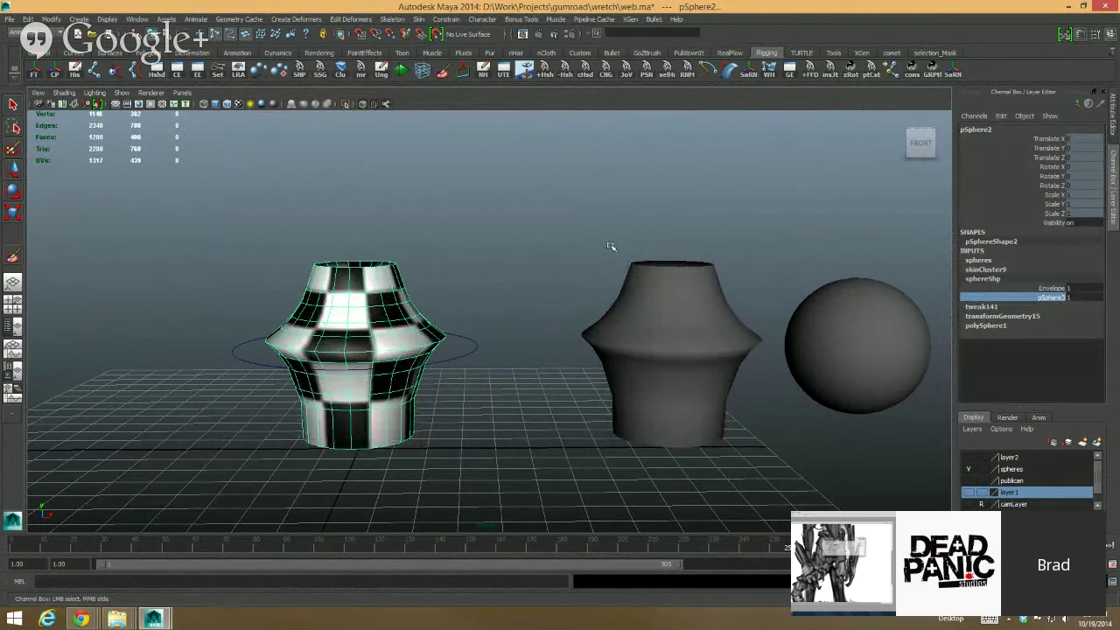
# Step: Compare the vase-shaped target with the checkered mesh by scrubbing the sphereShp node's pSphere3 weight again, leaving it at 1
pyautogui.click(670, 310)
pyautogui.press('w')
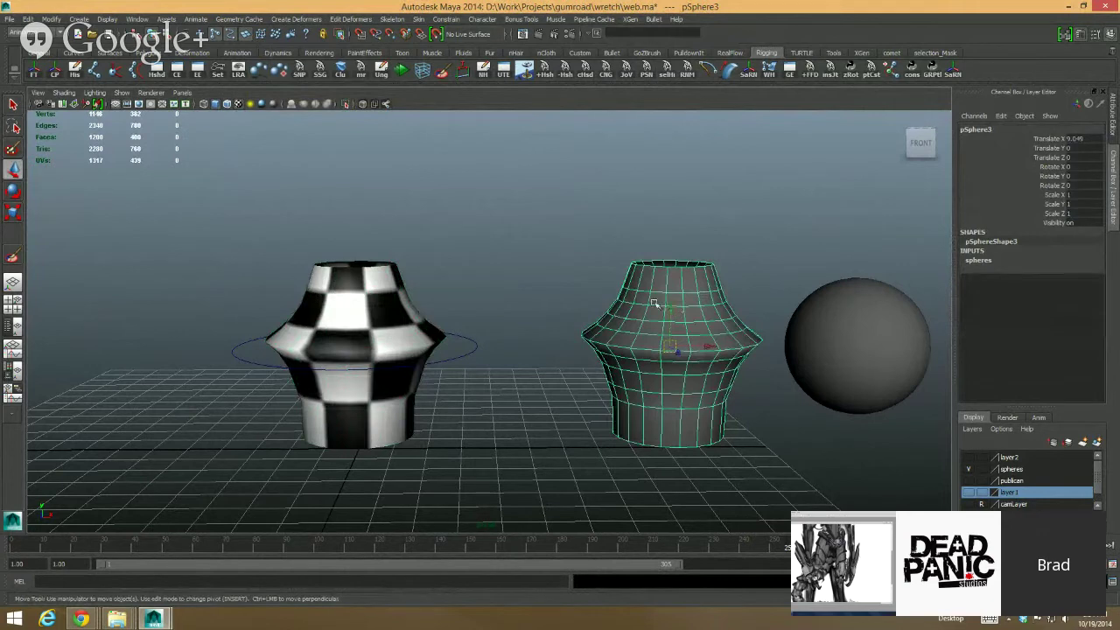
pyautogui.click(338, 313)
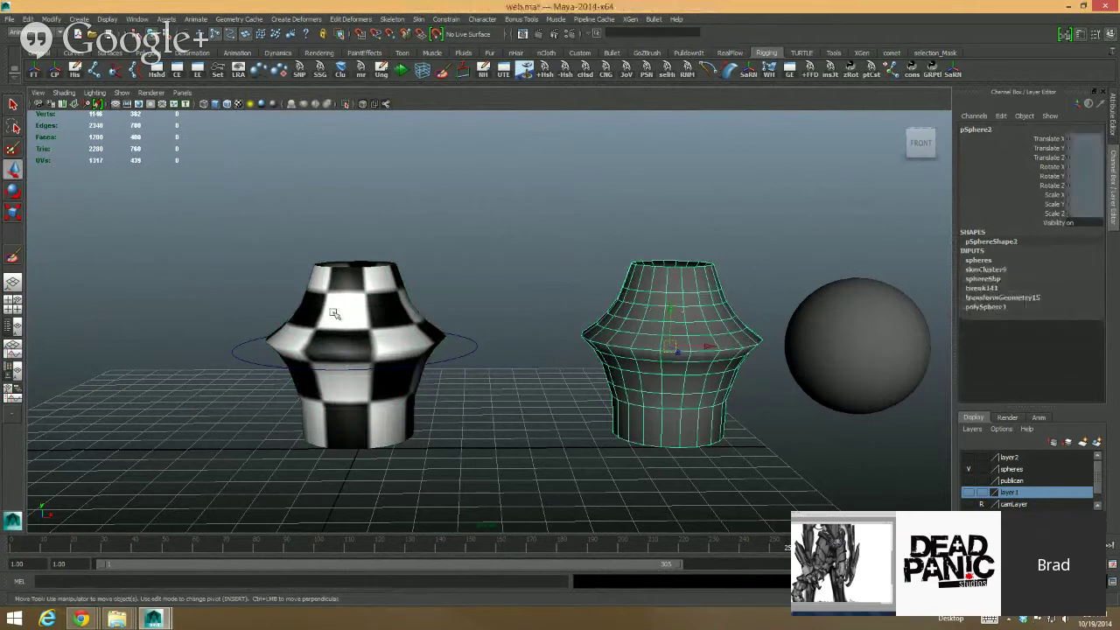
pyautogui.click(983, 278)
pyautogui.click(1050, 297)
pyautogui.moveTo(749, 245)
pyautogui.mouseDown(button='middle')
pyautogui.moveTo(732, 245)
pyautogui.moveTo(748, 263)
pyautogui.mouseUp(button='middle')
pyautogui.click(666, 296)
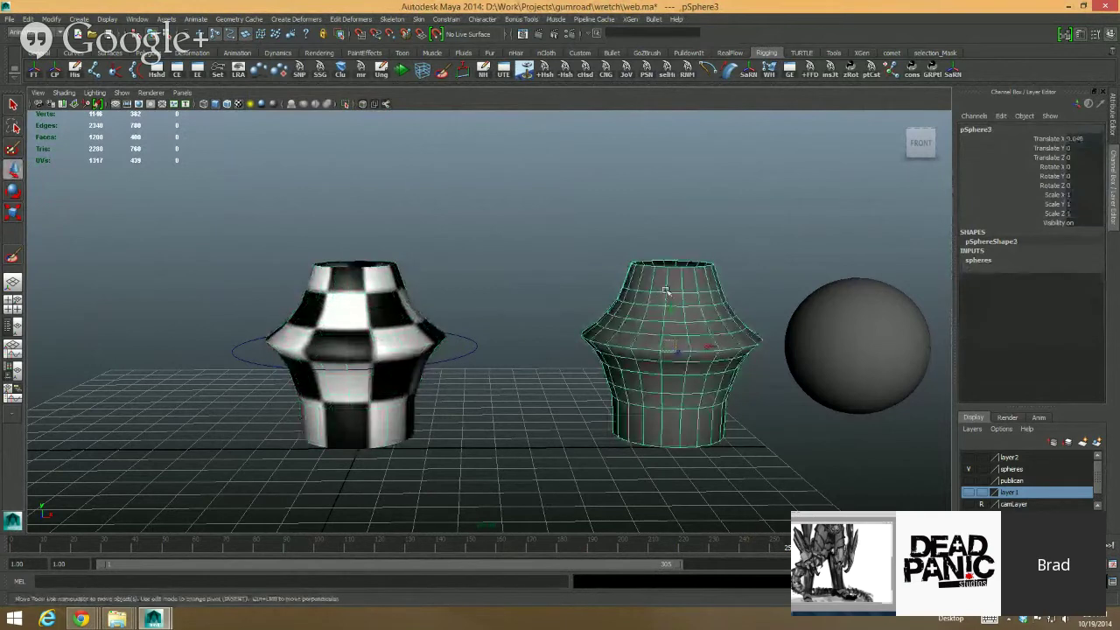
pyautogui.click(388, 310)
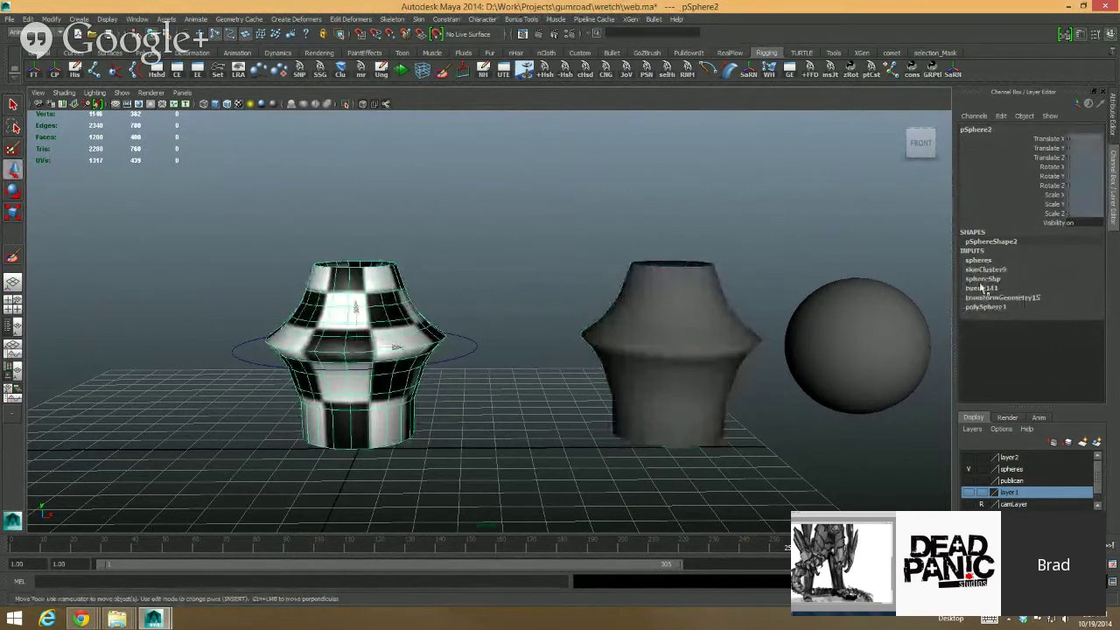
pyautogui.click(982, 279)
pyautogui.click(1050, 298)
pyautogui.moveTo(796, 244)
pyautogui.mouseDown(button='middle')
pyautogui.moveTo(779, 245)
pyautogui.moveTo(811, 241)
pyautogui.moveTo(722, 242)
pyautogui.moveTo(785, 244)
pyautogui.mouseUp(button='middle')
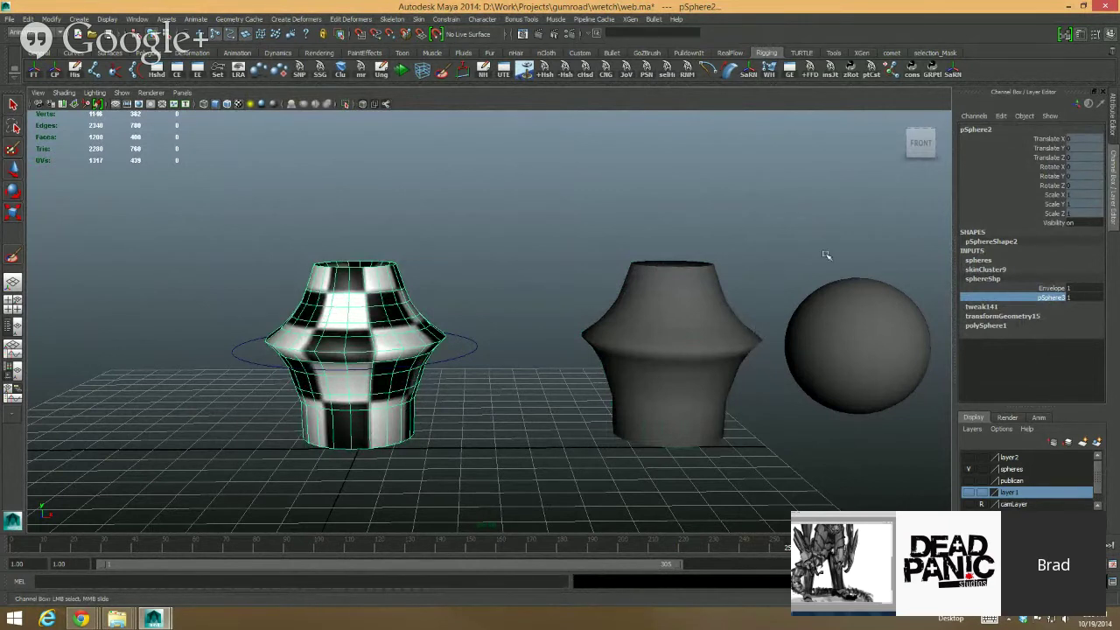
# Step: Return the checkered mesh to its round shape by lowering the pSphere3 weight of sphereShp to 0, and clear the selection
pyautogui.click(826, 308)
pyautogui.press('w')
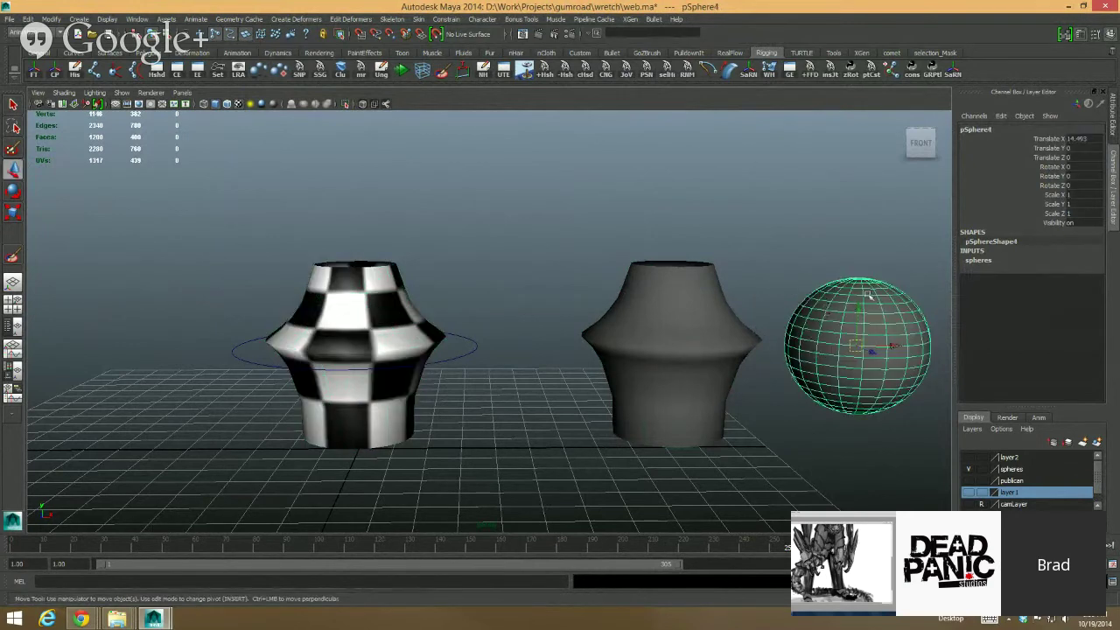
pyautogui.keyDown('alt'); pyautogui.moveTo(845, 345); pyautogui.dragTo(788, 298, button='right'); pyautogui.keyUp('alt')
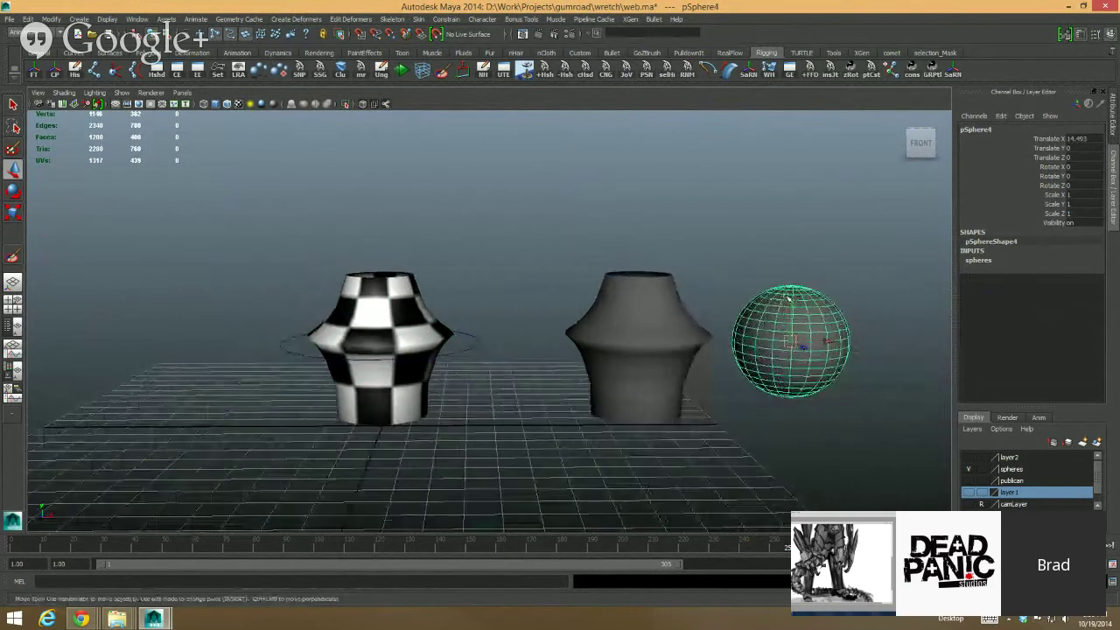
pyautogui.click(374, 321)
pyautogui.click(987, 279)
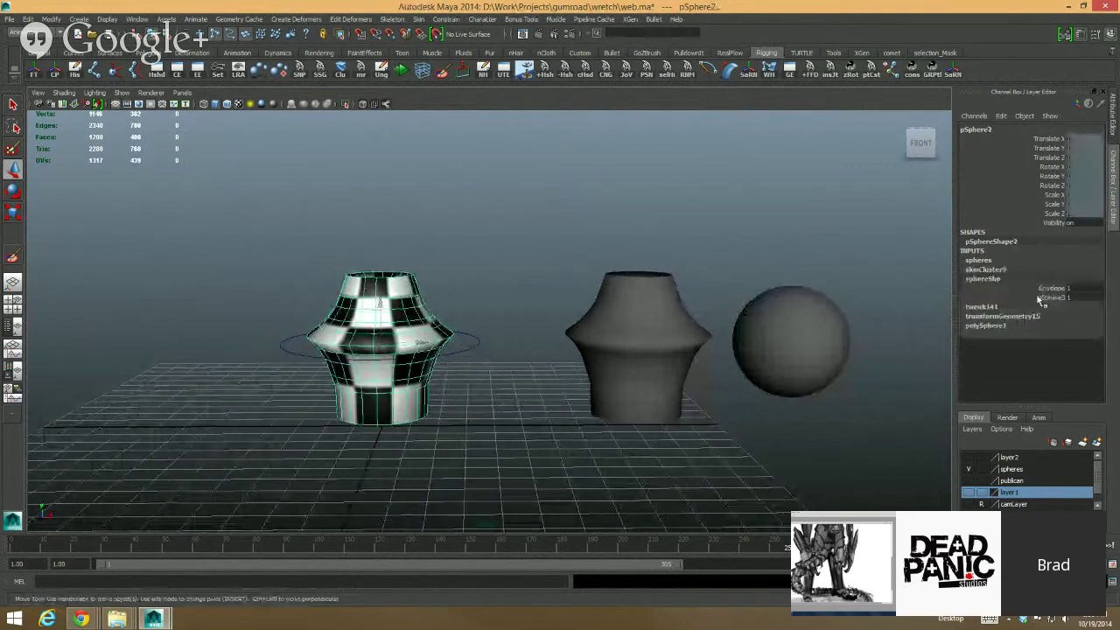
pyautogui.click(1042, 298)
pyautogui.moveTo(868, 267); pyautogui.dragTo(657, 281, button='middle')
pyautogui.click(373, 315)
pyautogui.keyDown('alt'); pyautogui.moveTo(371, 315); pyautogui.dragTo(420, 300, button='middle'); pyautogui.keyUp('alt')
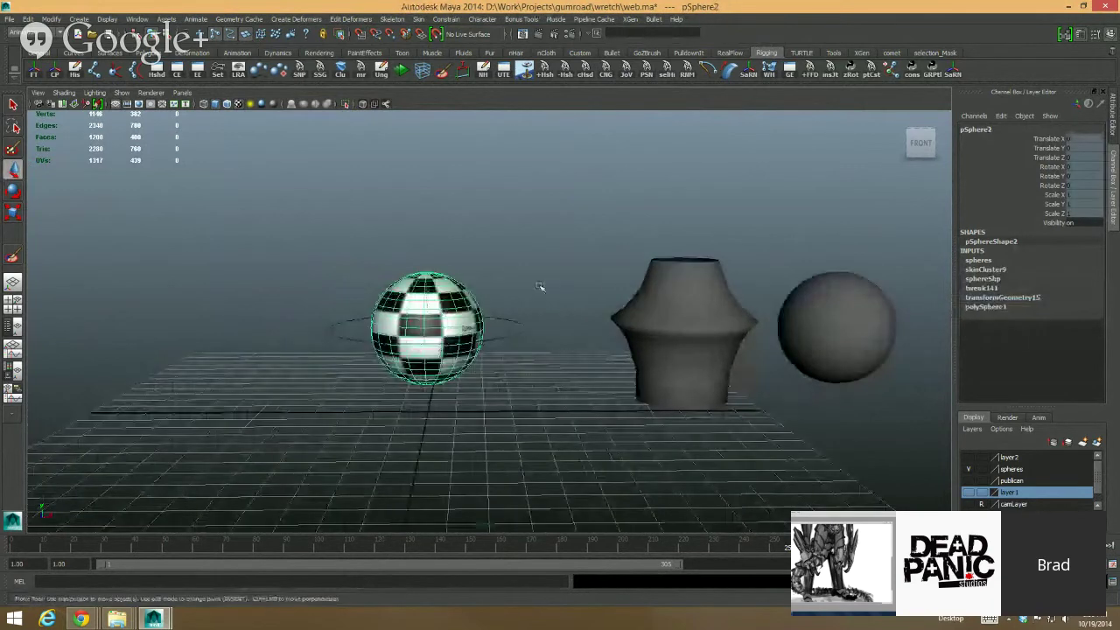
pyautogui.click(539, 287)
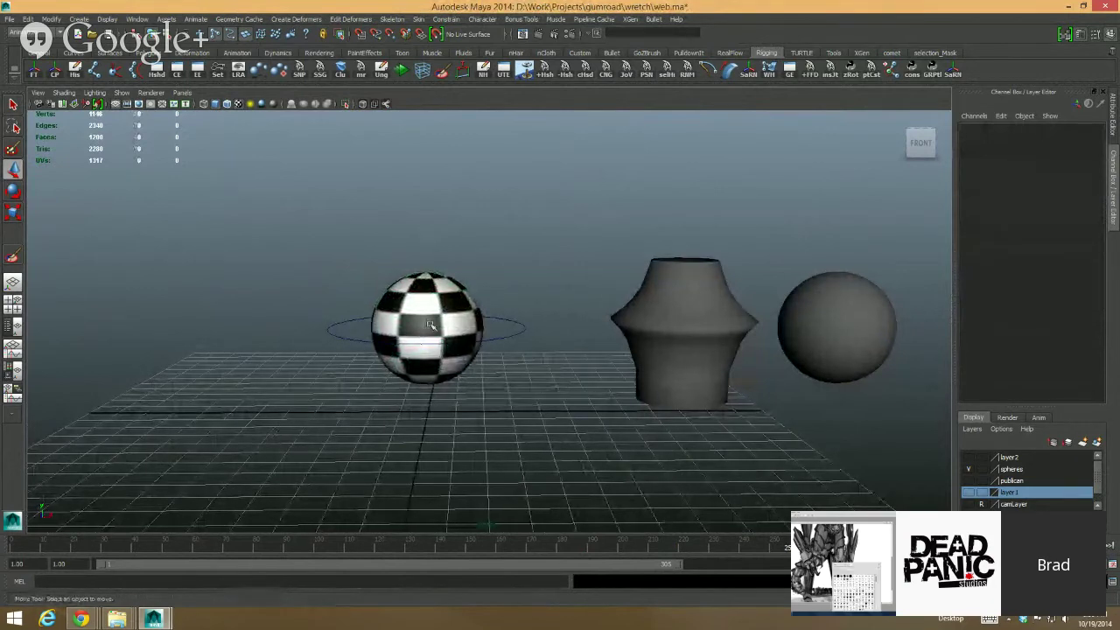
# Step: Inspect the plain undeformed sphere pSphere4, and frame the checkered sphere pSphere2 to examine its inputs
pyautogui.keyDown('alt'); pyautogui.moveTo(541, 322); pyautogui.dragTo(482, 332, button='middle'); pyautogui.keyUp('alt')
pyautogui.click(752, 318)
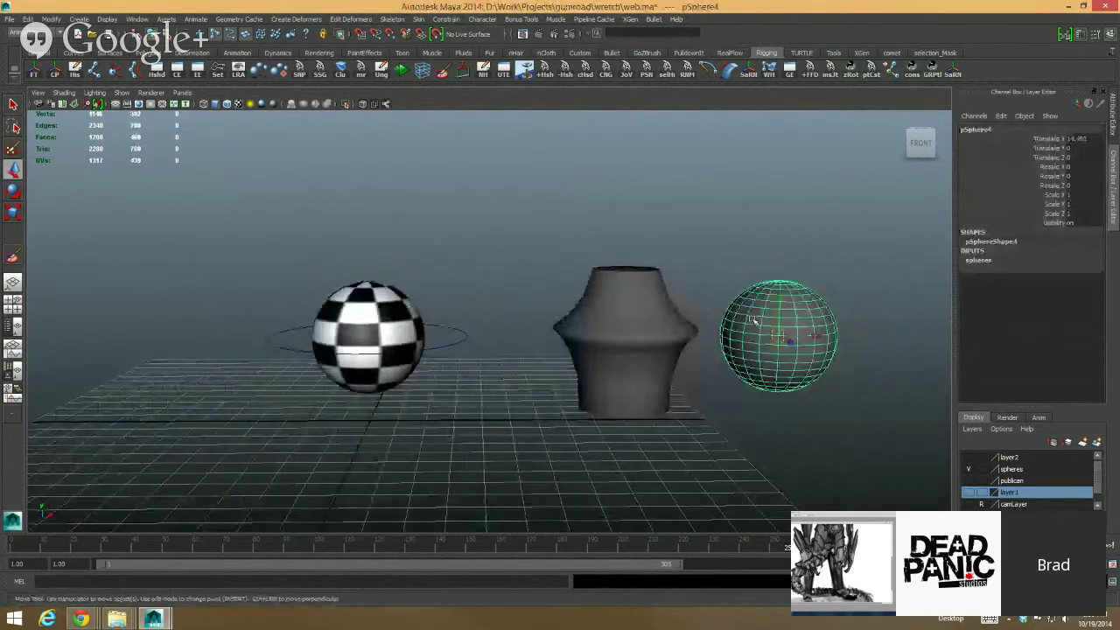
pyautogui.click(409, 308)
pyautogui.press('f')
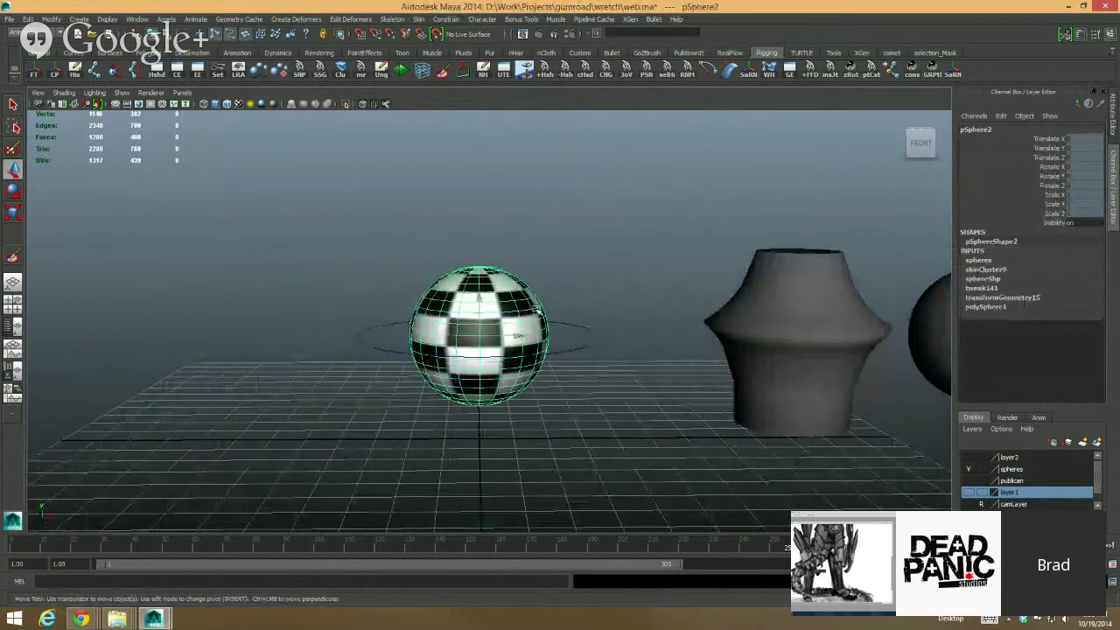
pyautogui.click(564, 299)
pyautogui.click(507, 309)
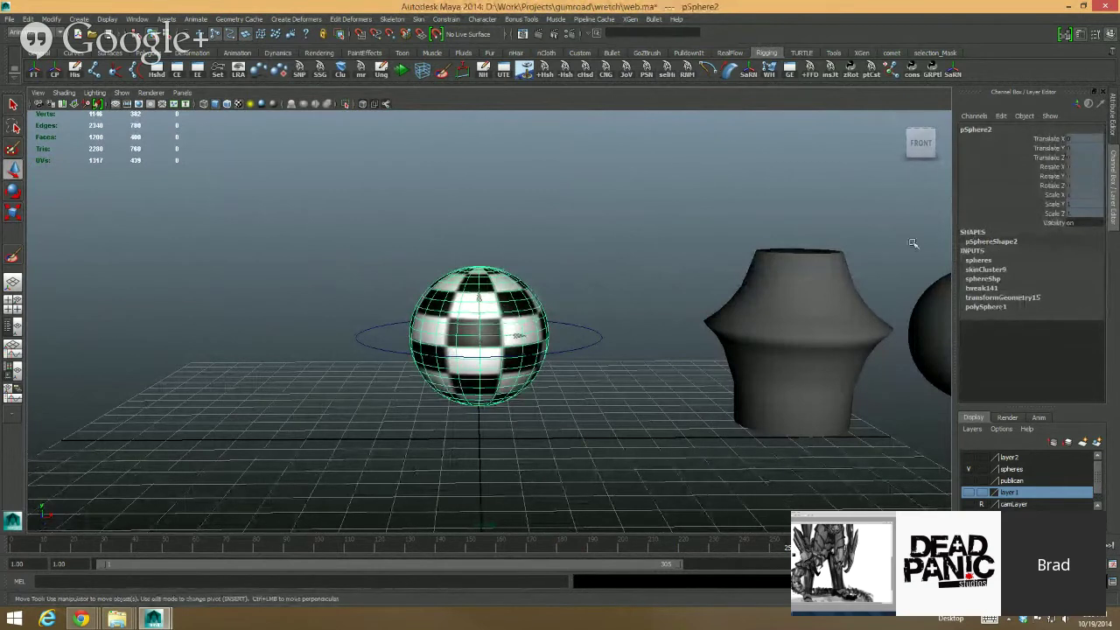
# Step: Try moving the circle control around the checkered sphere, and undo the move
pyautogui.click(632, 293)
pyautogui.moveTo(613, 314); pyautogui.dragTo(583, 368)
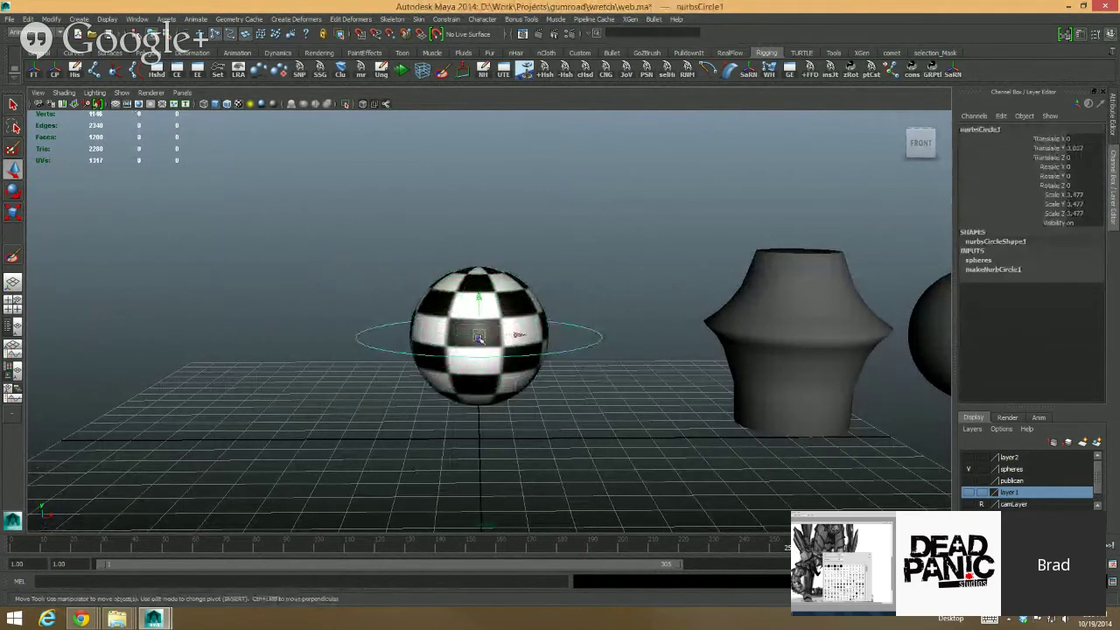
pyautogui.moveTo(479, 338); pyautogui.dragTo(451, 313)
pyautogui.hotkey('ctrl', 'z')
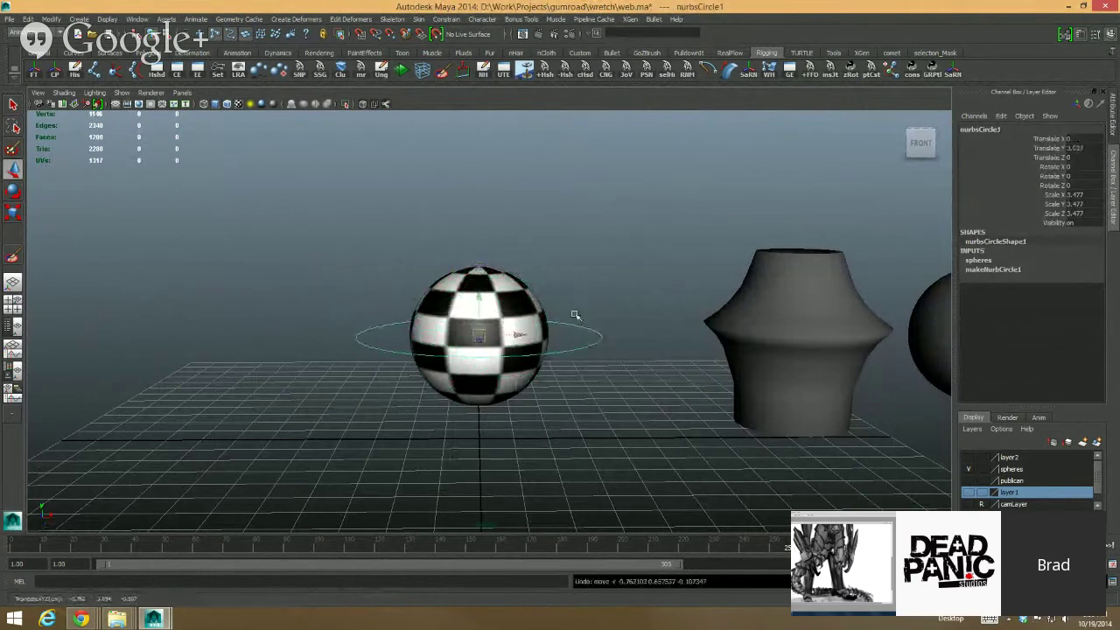
pyautogui.click(528, 302)
pyautogui.keyDown('alt'); pyautogui.moveTo(629, 325); pyautogui.dragTo(583, 309, button='middle'); pyautogui.keyUp('alt')
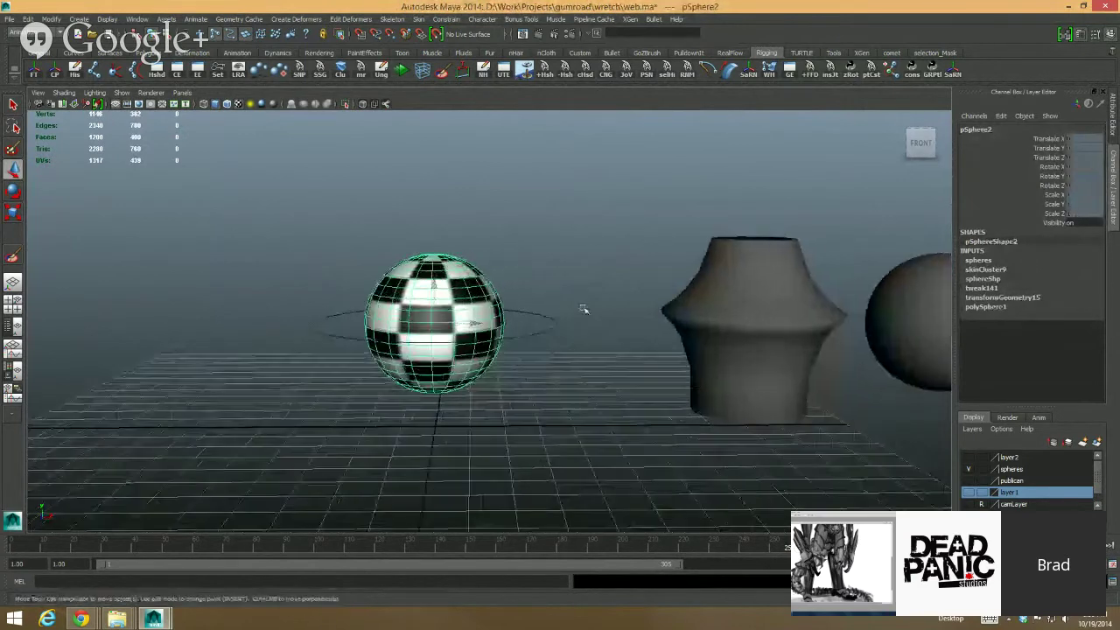
pyautogui.keyDown('alt'); pyautogui.moveTo(670, 297); pyautogui.dragTo(627, 290, button='right'); pyautogui.keyUp('alt')
pyautogui.keyDown('alt'); pyautogui.moveTo(627, 290); pyautogui.dragTo(577, 281, button='middle'); pyautogui.keyUp('alt')
pyautogui.click(794, 322)
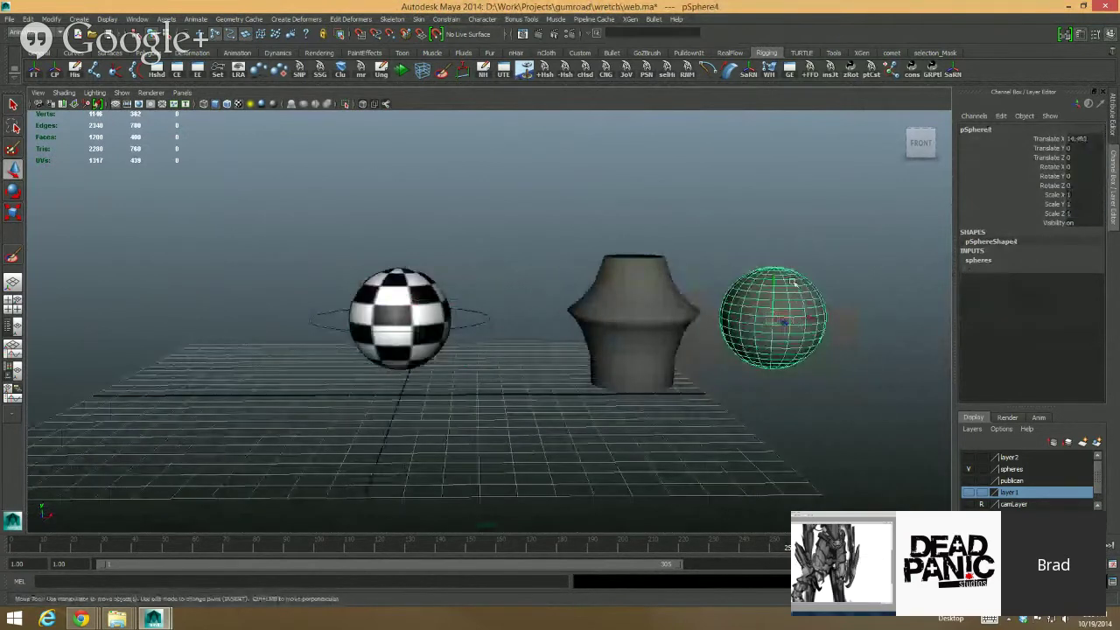
pyautogui.keyDown('shift'); pyautogui.click(385, 299); pyautogui.keyUp('shift')
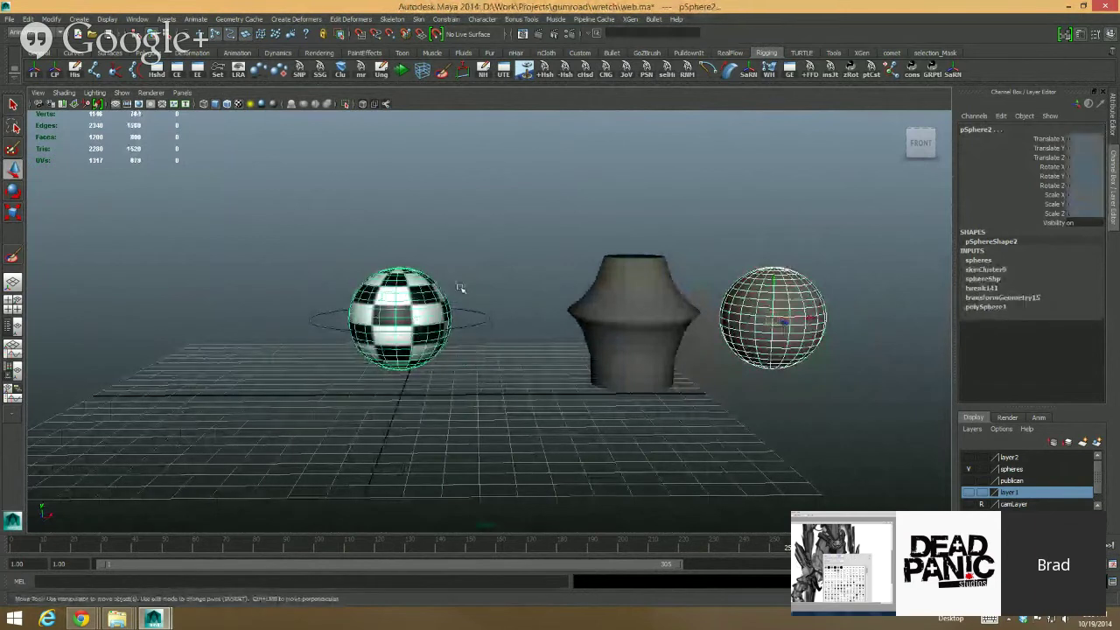
pyautogui.click(296, 19)
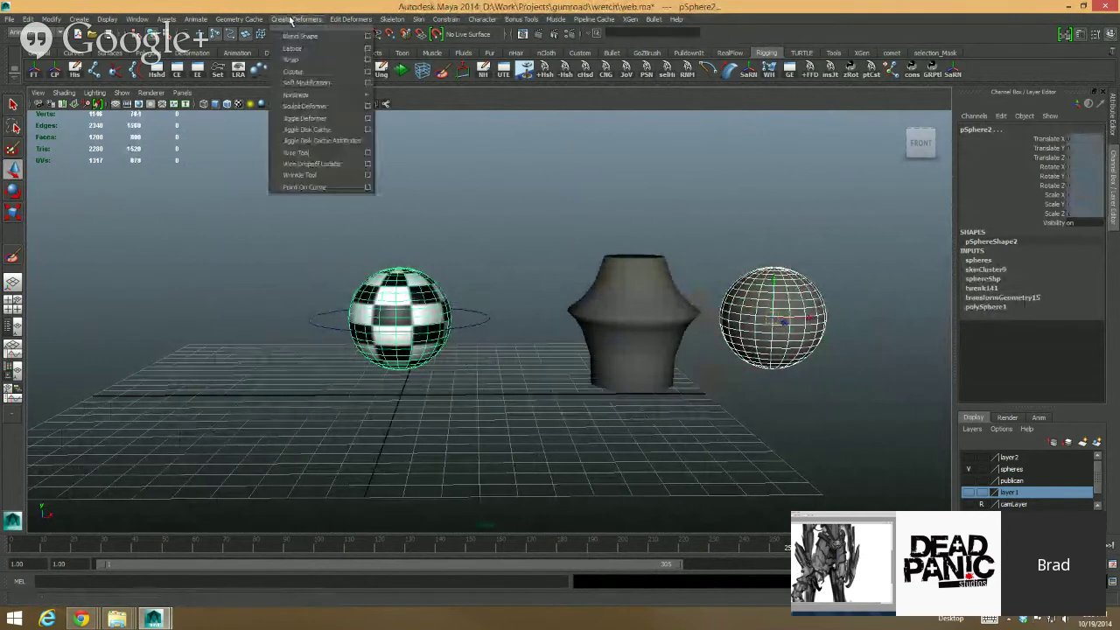
pyautogui.click(309, 16)
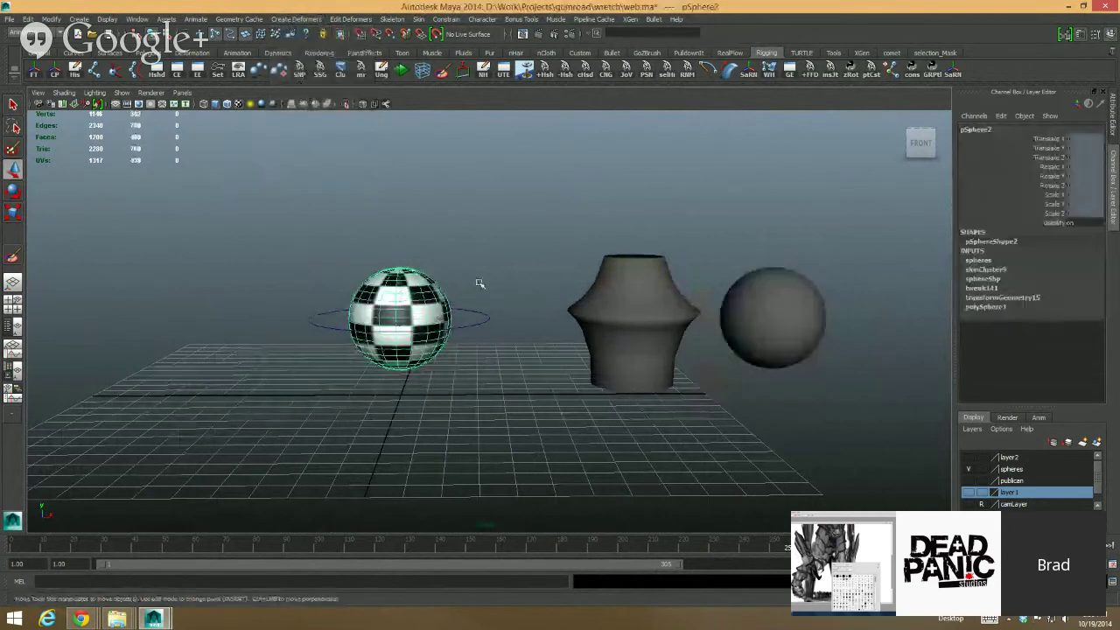
# Step: Add the plain sphere pSphere4 as a blend shape target to the checkered sphere's existing sphereShp node
pyautogui.click(758, 322)
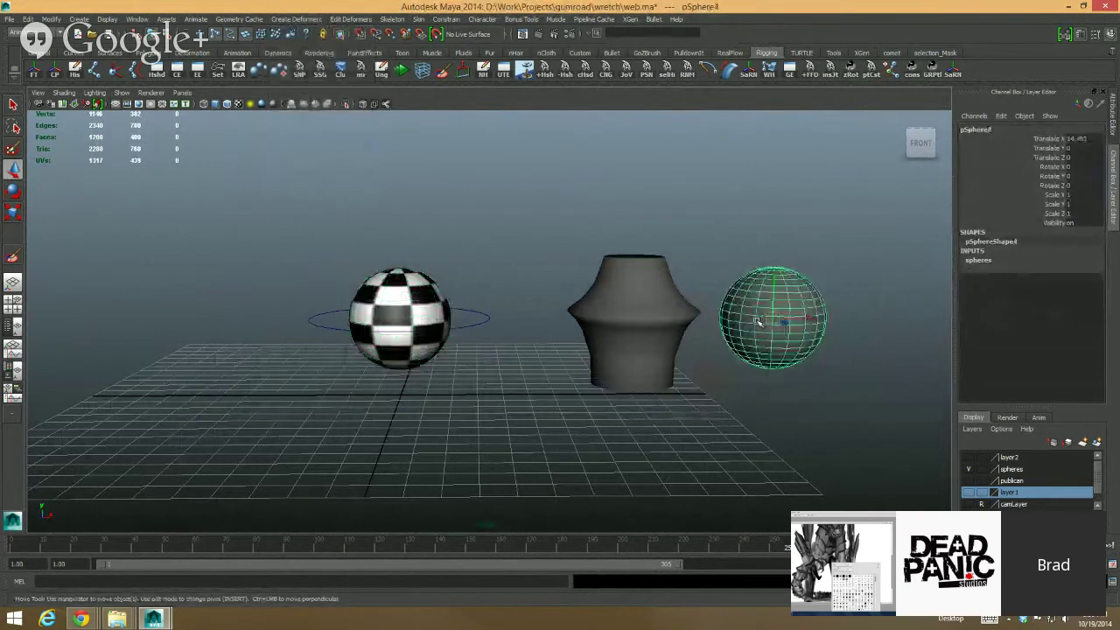
pyautogui.keyDown('shift'); pyautogui.click(411, 301); pyautogui.keyUp('shift')
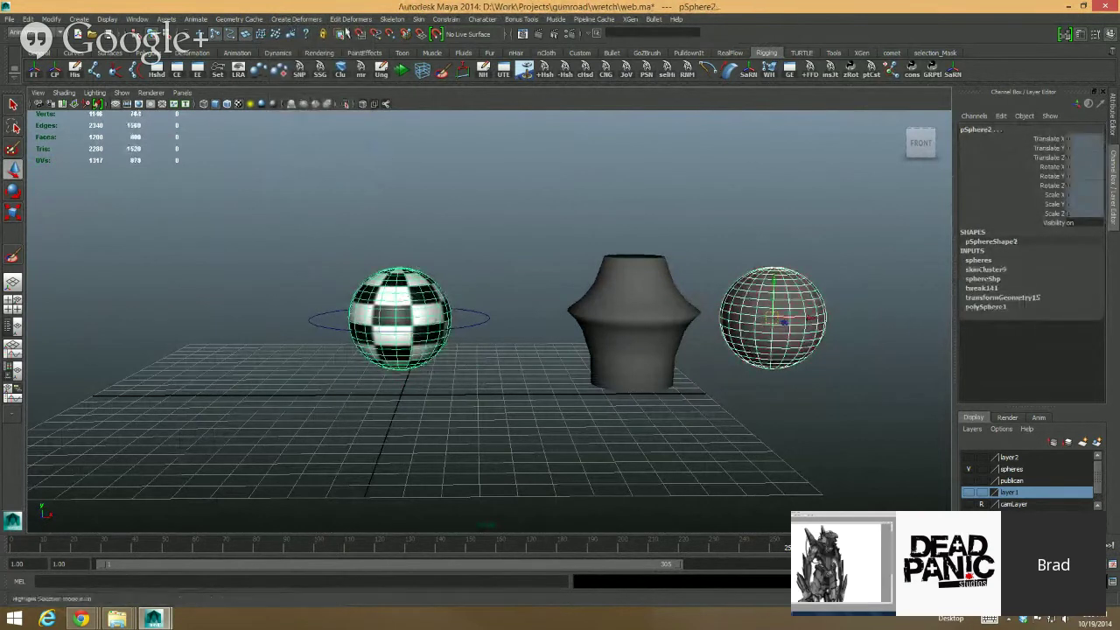
pyautogui.click(350, 19)
pyautogui.moveTo(376, 60)
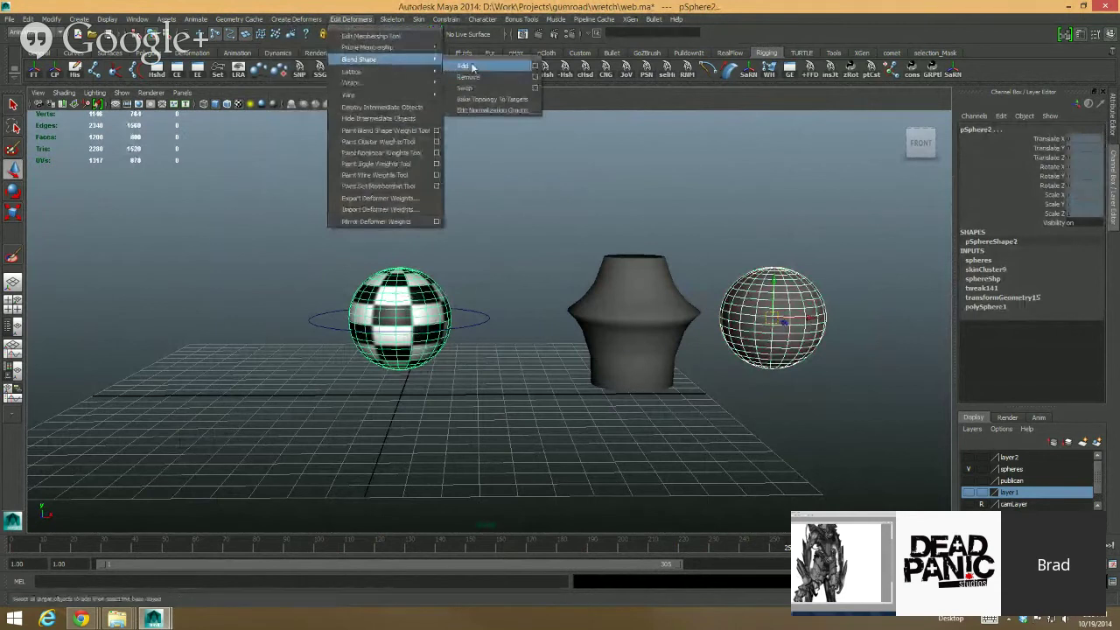
pyautogui.click(535, 70)
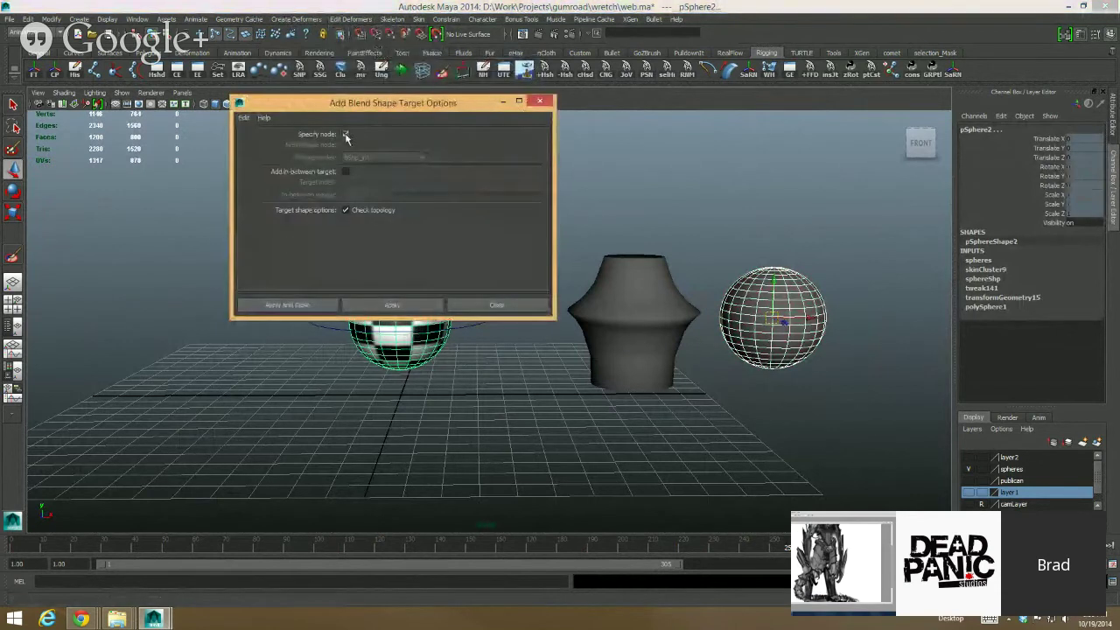
pyautogui.click(346, 134)
pyautogui.click(383, 158)
pyautogui.scroll(-3, 377, 202)
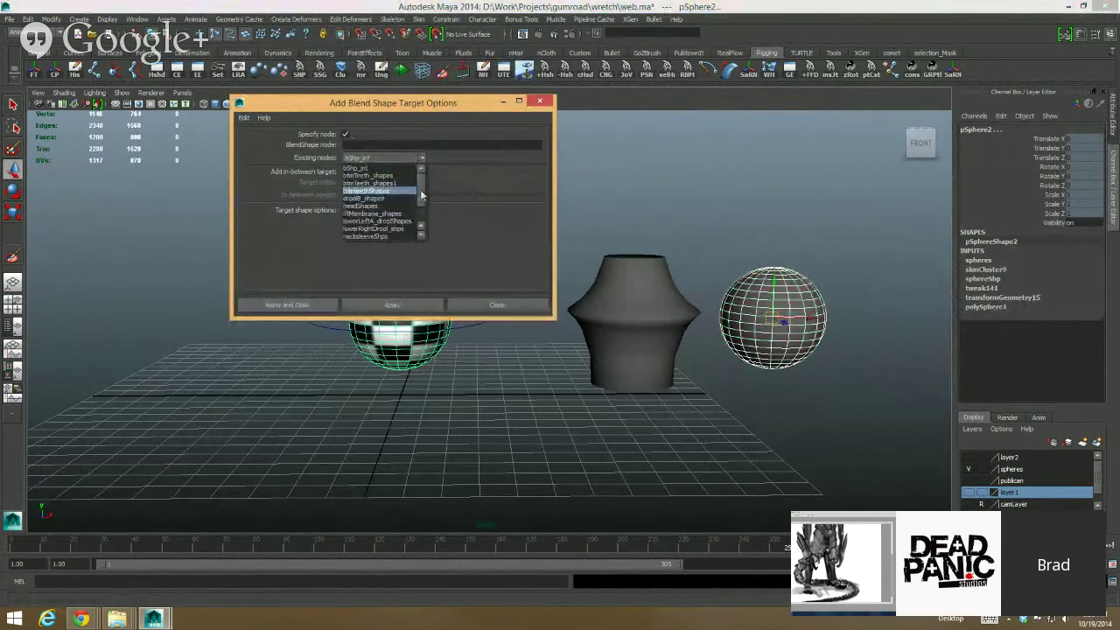
pyautogui.click(382, 231)
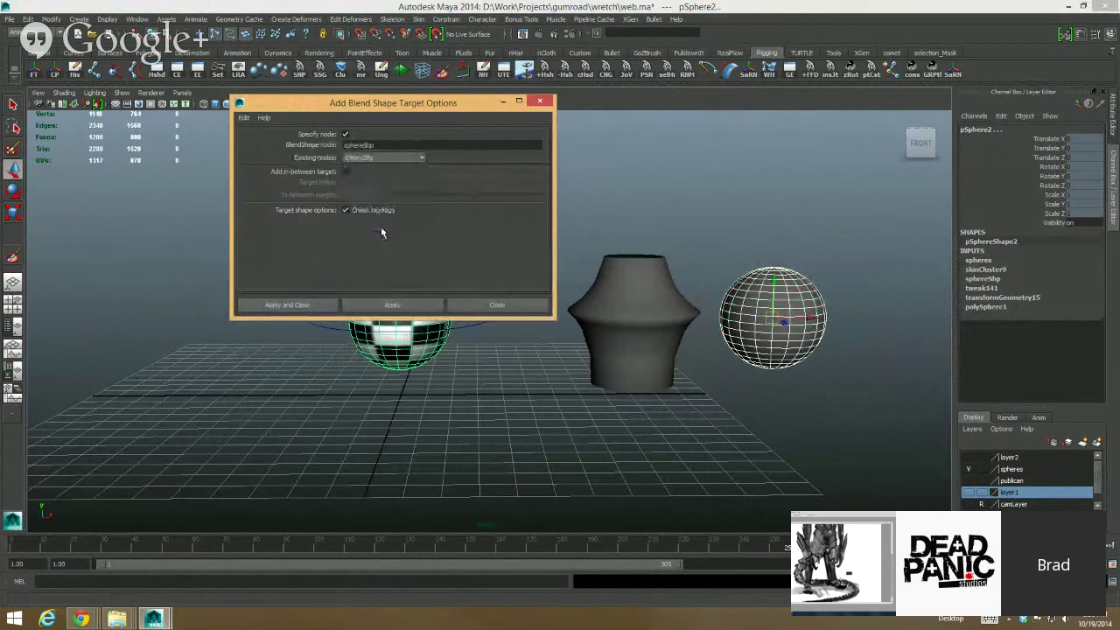
pyautogui.click(300, 305)
# Step: Expand sphereShp on the checkered sphere to examine the pSphere4 weight, and compare the mesh with the undeformed target
pyautogui.click(427, 299)
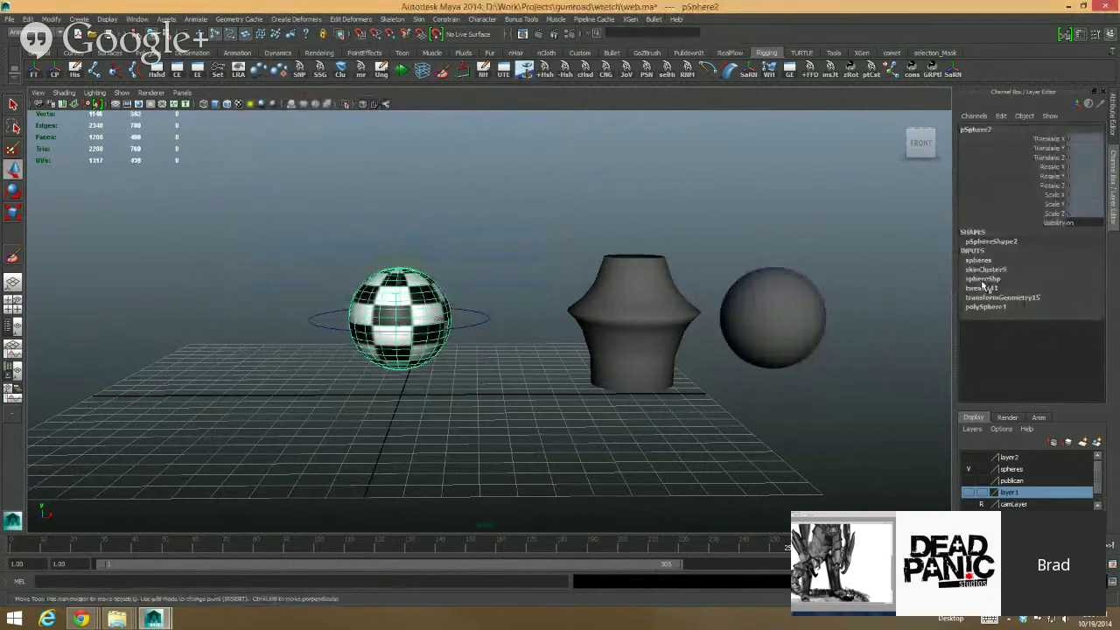
pyautogui.click(987, 280)
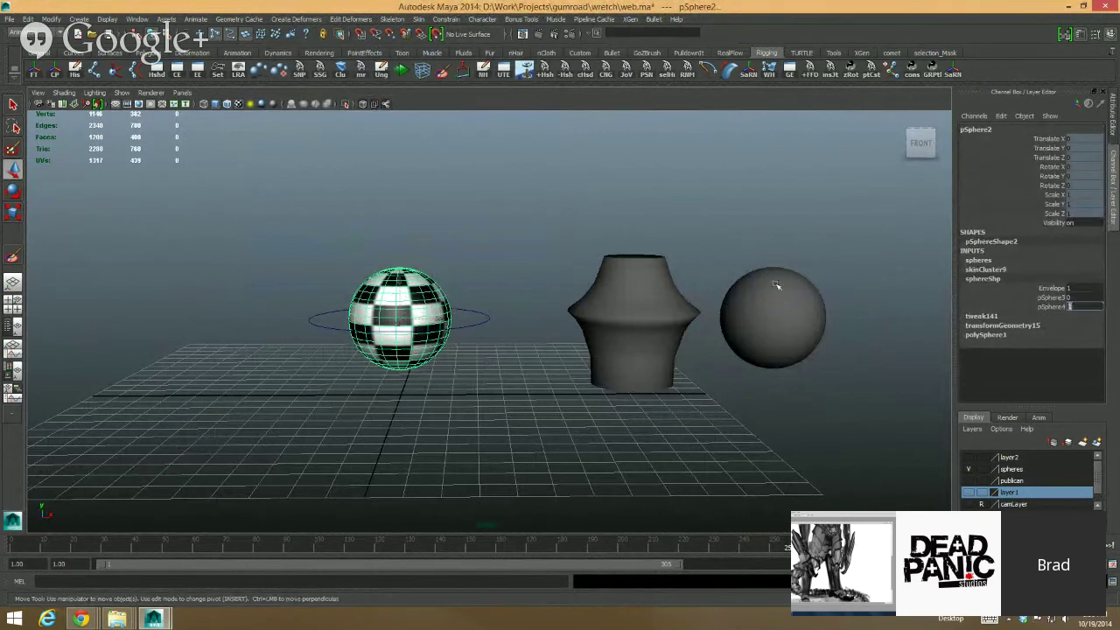
pyautogui.click(784, 315)
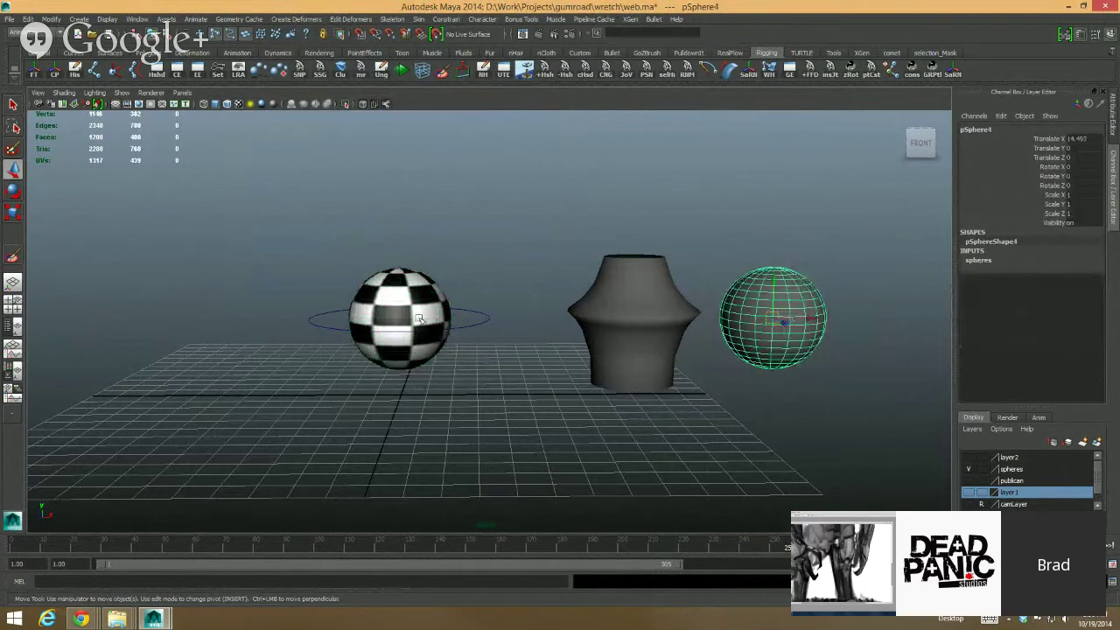
pyautogui.click(419, 317)
pyautogui.click(753, 317)
pyautogui.moveTo(786, 295); pyautogui.dragTo(735, 294, button='right')
pyautogui.moveTo(843, 247); pyautogui.dragTo(744, 361)
pyautogui.hotkey('ctrl', 'z')
pyautogui.moveTo(752, 332); pyautogui.dragTo(790, 325, button='right')
# Step: Create a nonlinear Squash deformer on the plain sphere pSphere4
pyautogui.moveTo(766, 290)
pyautogui.keyDown('alt'); pyautogui.mouseDown(button='middle')
pyautogui.moveTo(710, 274)
pyautogui.moveTo(751, 282)
pyautogui.mouseUp(button='middle'); pyautogui.keyUp('alt')
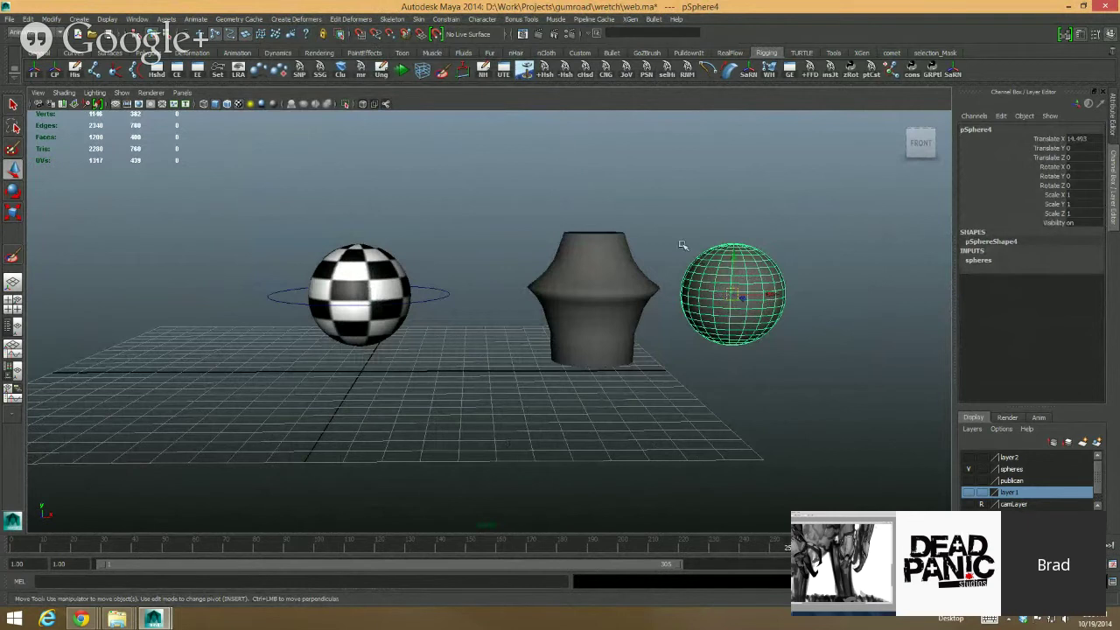
pyautogui.click(755, 230)
pyautogui.moveTo(755, 230); pyautogui.dragTo(716, 349)
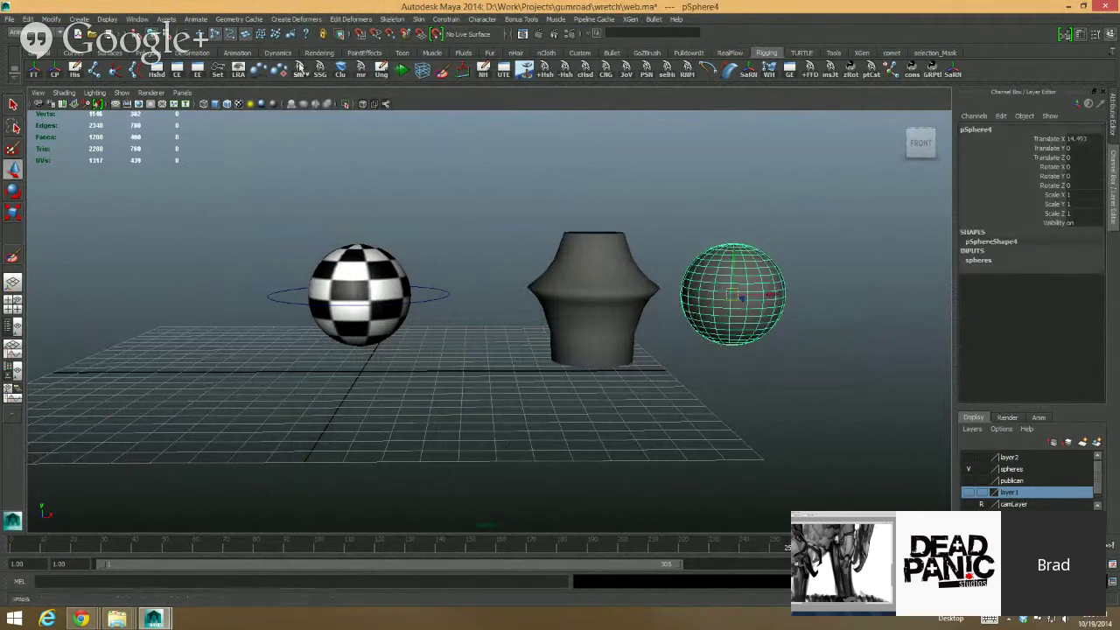
pyautogui.click(311, 21)
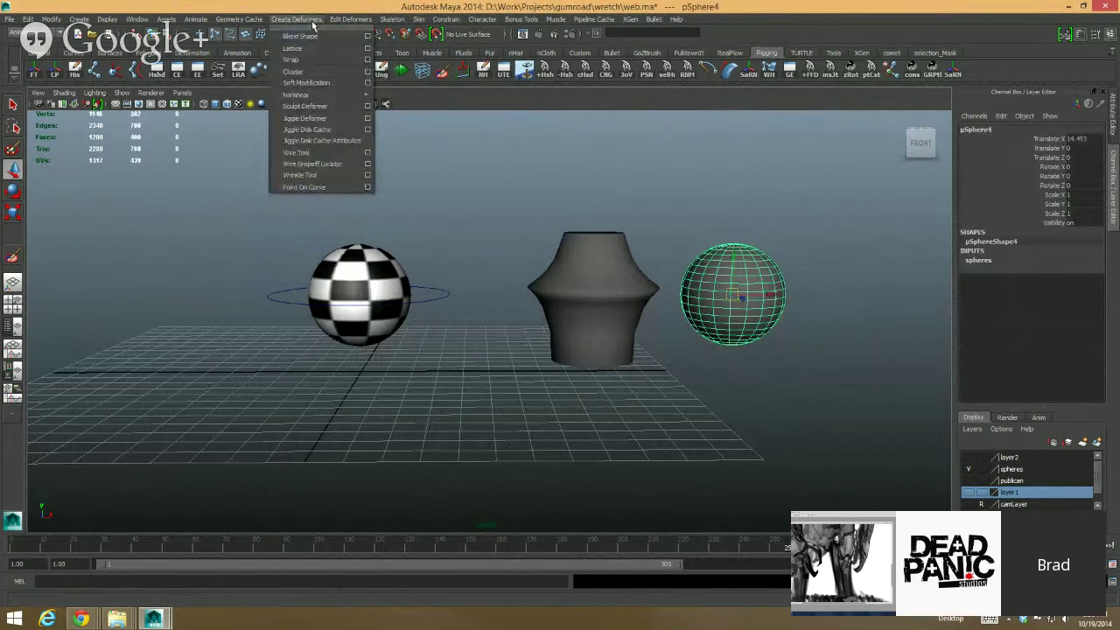
pyautogui.click(394, 132)
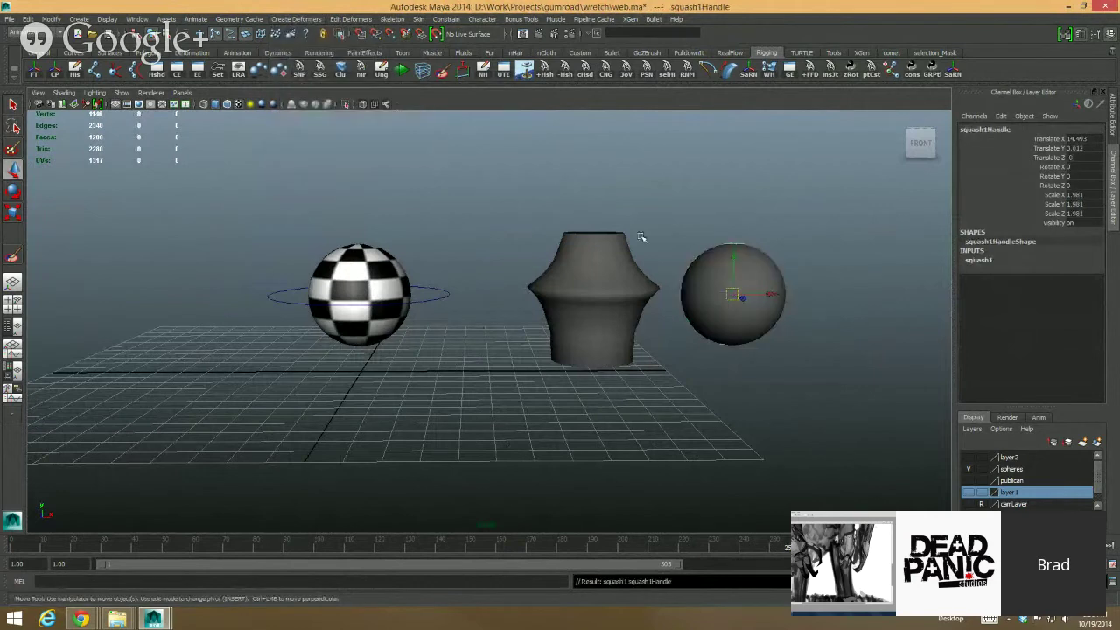
# Step: Try scrubbing the Factor of the squash deformer on pSphere4, and undo the change
pyautogui.keyDown('alt'); pyautogui.moveTo(729, 274); pyautogui.dragTo(618, 273, button='middle'); pyautogui.keyUp('alt')
pyautogui.keyDown('alt'); pyautogui.moveTo(618, 273); pyautogui.dragTo(548, 207, button='right'); pyautogui.keyUp('alt')
pyautogui.press('4')
pyautogui.keyDown('alt'); pyautogui.moveTo(548, 207); pyautogui.dragTo(681, 222, button='middle'); pyautogui.keyUp('alt')
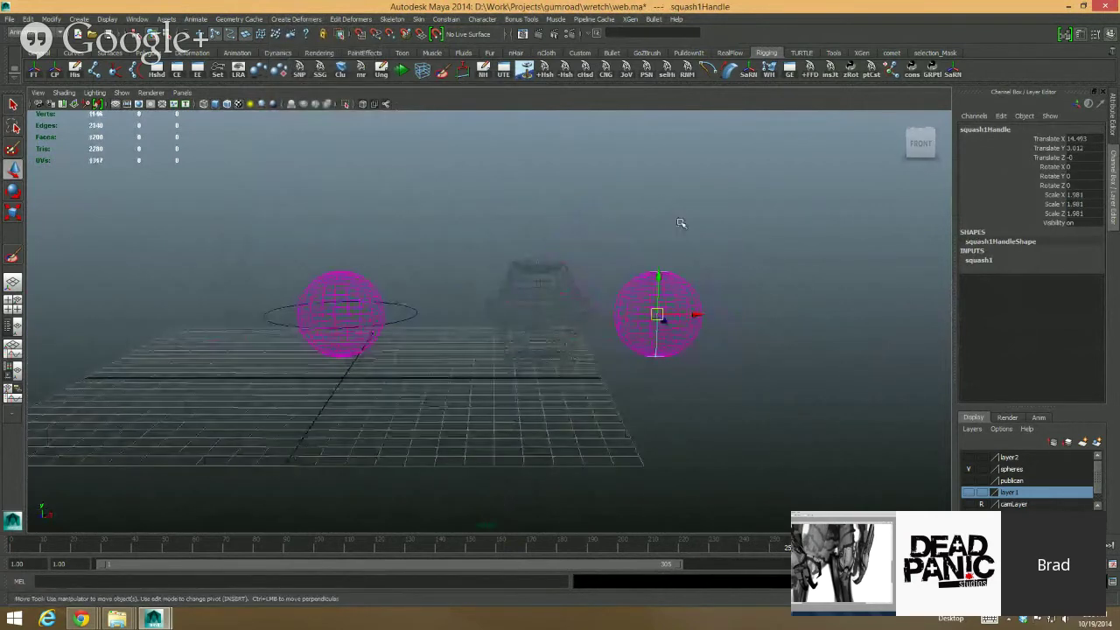
pyautogui.press('5')
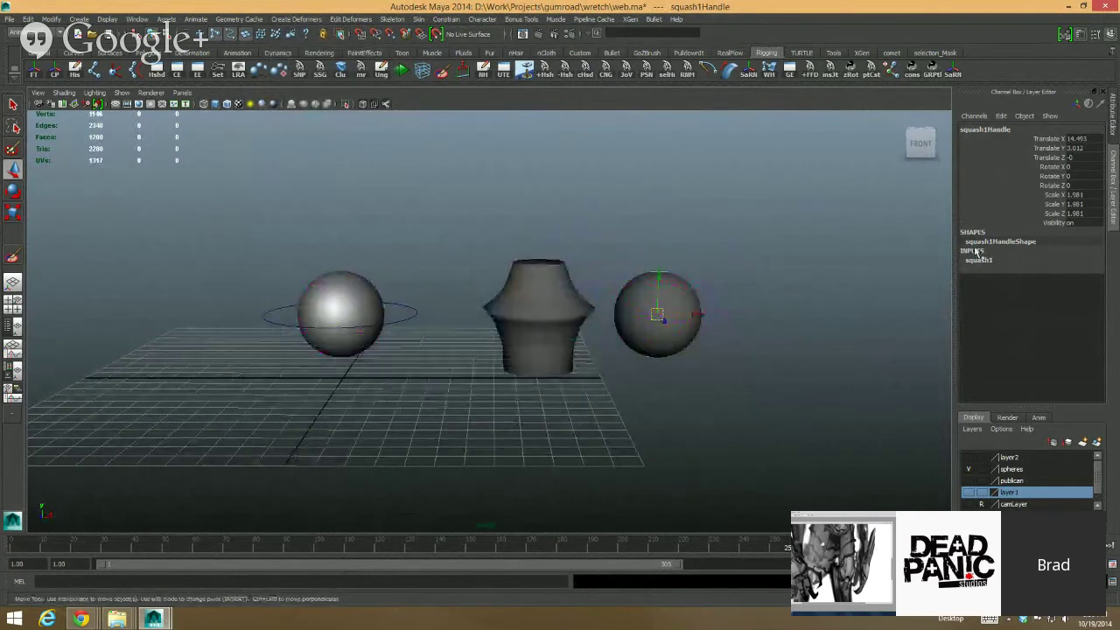
pyautogui.press('6')
pyautogui.click(980, 260)
pyautogui.click(1054, 279)
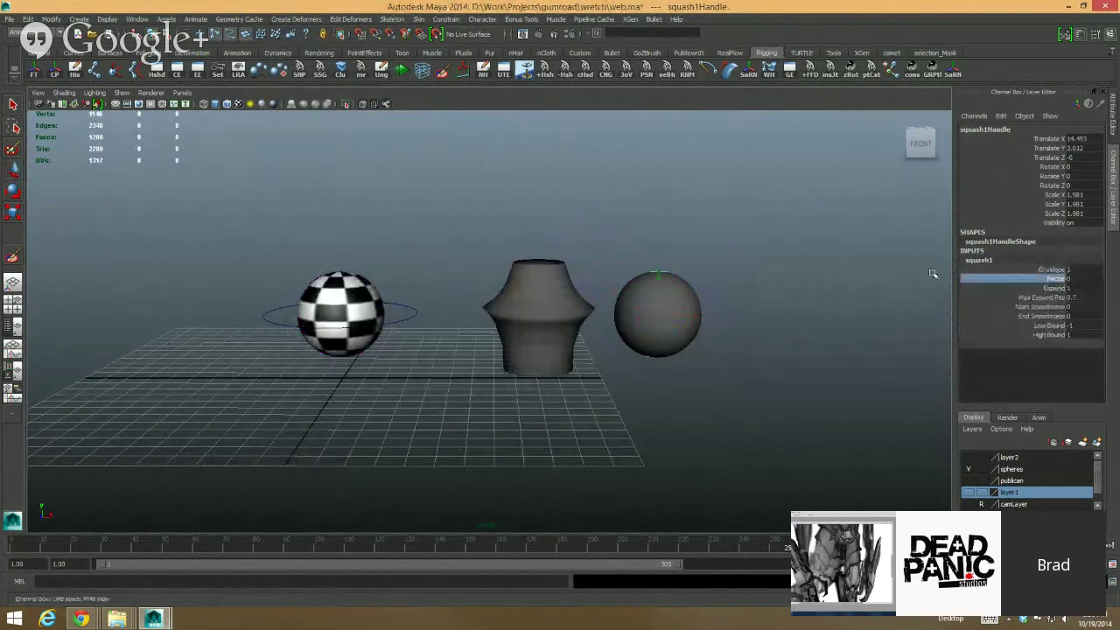
pyautogui.moveTo(827, 276)
pyautogui.mouseDown(button='middle')
pyautogui.moveTo(840, 275)
pyautogui.moveTo(824, 280)
pyautogui.mouseUp(button='middle')
pyautogui.press('z')
pyautogui.keyDown('alt'); pyautogui.moveTo(607, 258); pyautogui.dragTo(575, 200, button='middle'); pyautogui.keyUp('alt')
pyautogui.keyDown('alt'); pyautogui.moveTo(575, 201); pyautogui.dragTo(690, 238, button='right'); pyautogui.keyUp('alt')
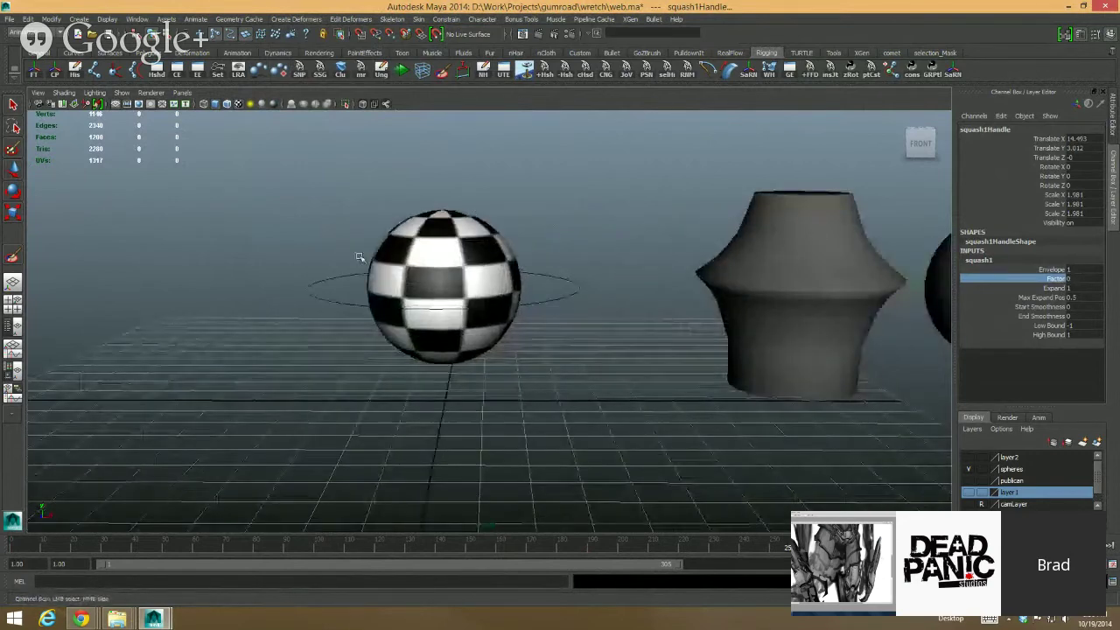
pyautogui.scroll(-5, 486, 226)
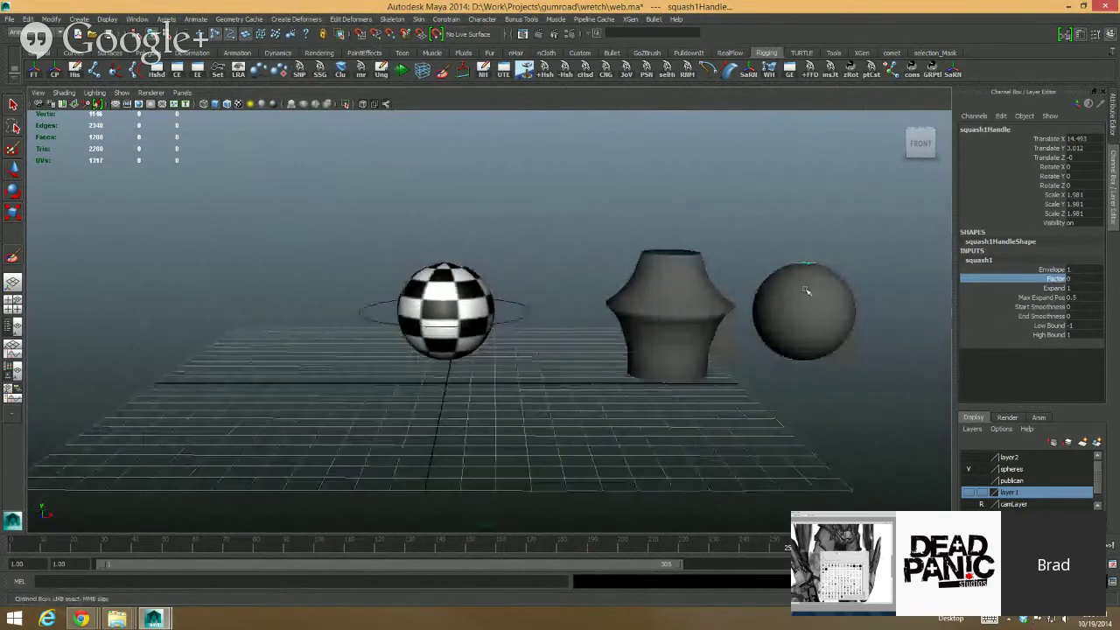
pyautogui.scroll(5, 568, 257)
pyautogui.scroll(-5, 707, 232)
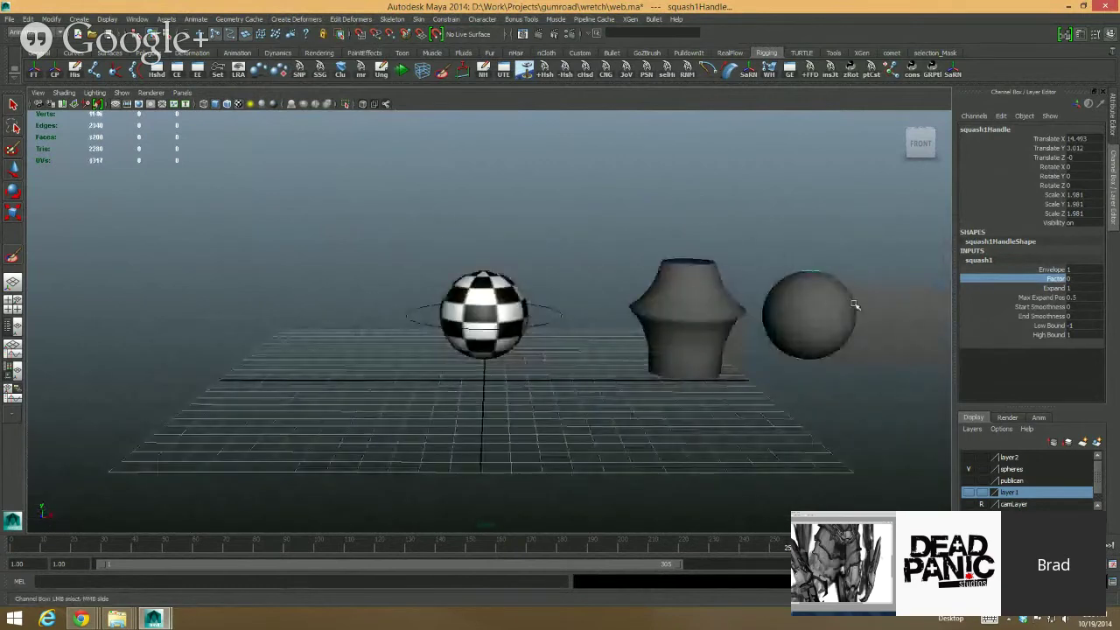
# Step: Show the viewport in wireframe with joints displayed, and select joint1 inside the checkered sphere
pyautogui.scroll(5, 496, 219)
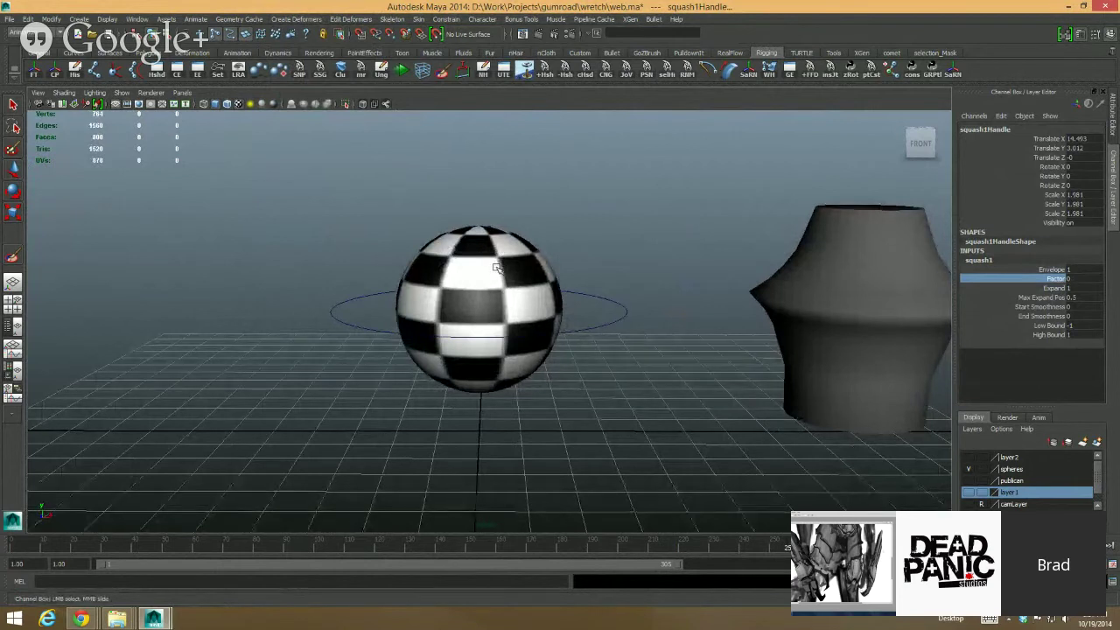
pyautogui.press('4')
pyautogui.click(571, 246)
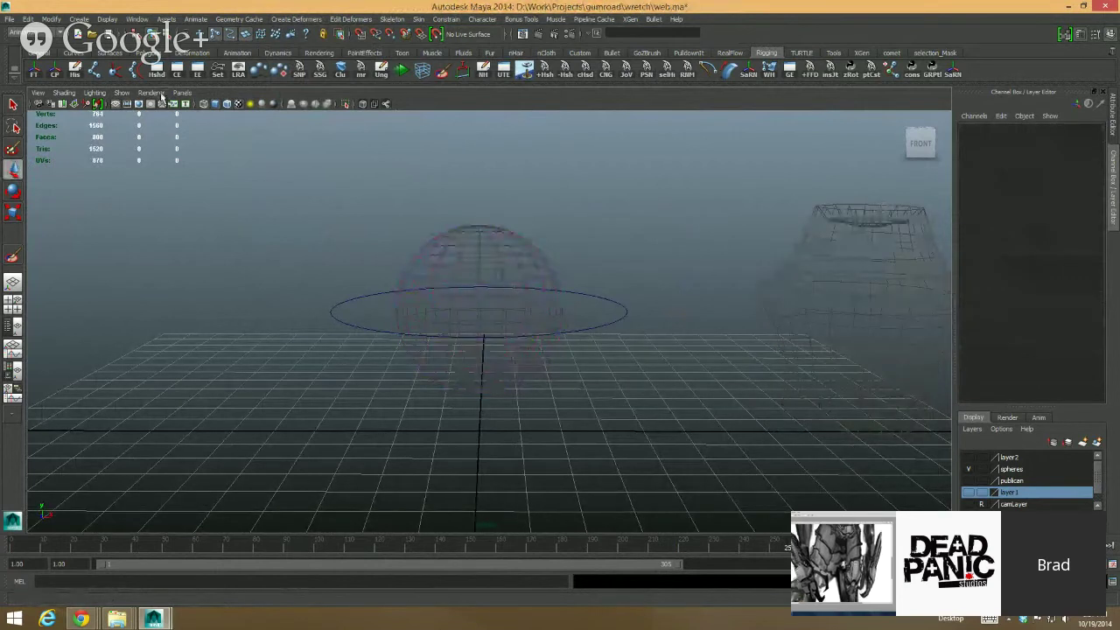
pyautogui.click(122, 92)
pyautogui.click(158, 255)
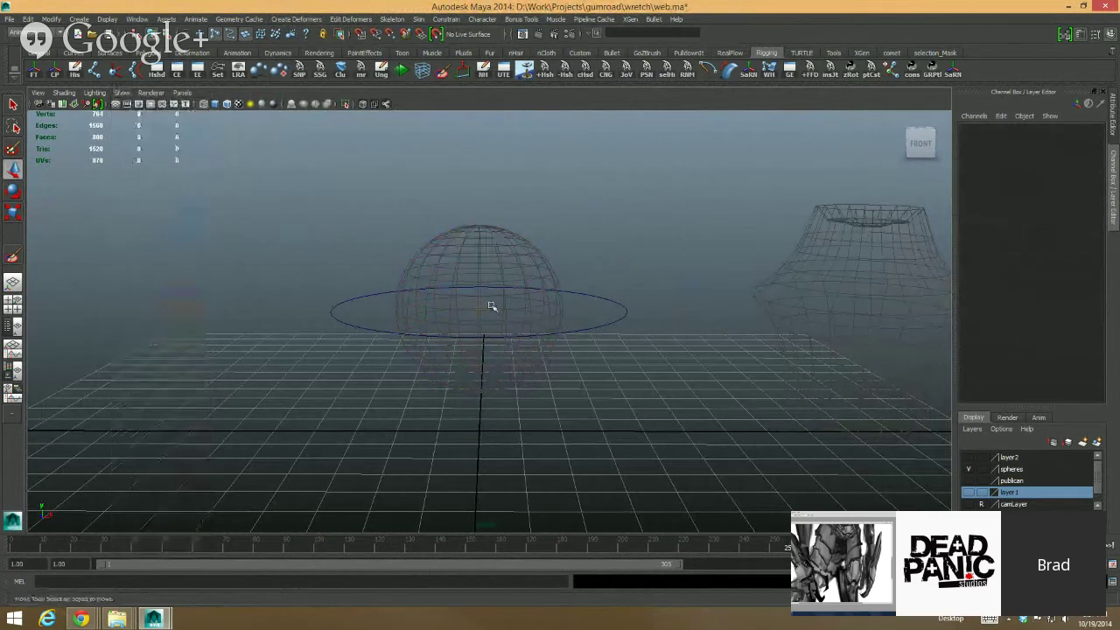
pyautogui.click(523, 248)
pyautogui.click(484, 303)
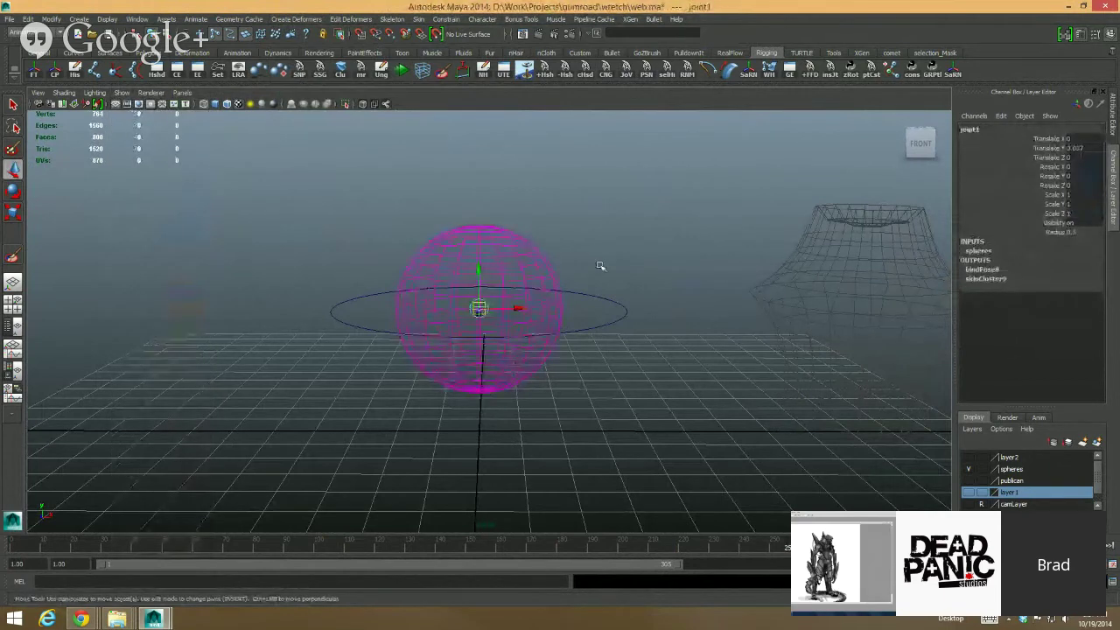
# Step: Point-constrain joint1 to the circle control nurbsCircle1 around the checkered sphere
pyautogui.click(600, 265)
pyautogui.click(579, 336)
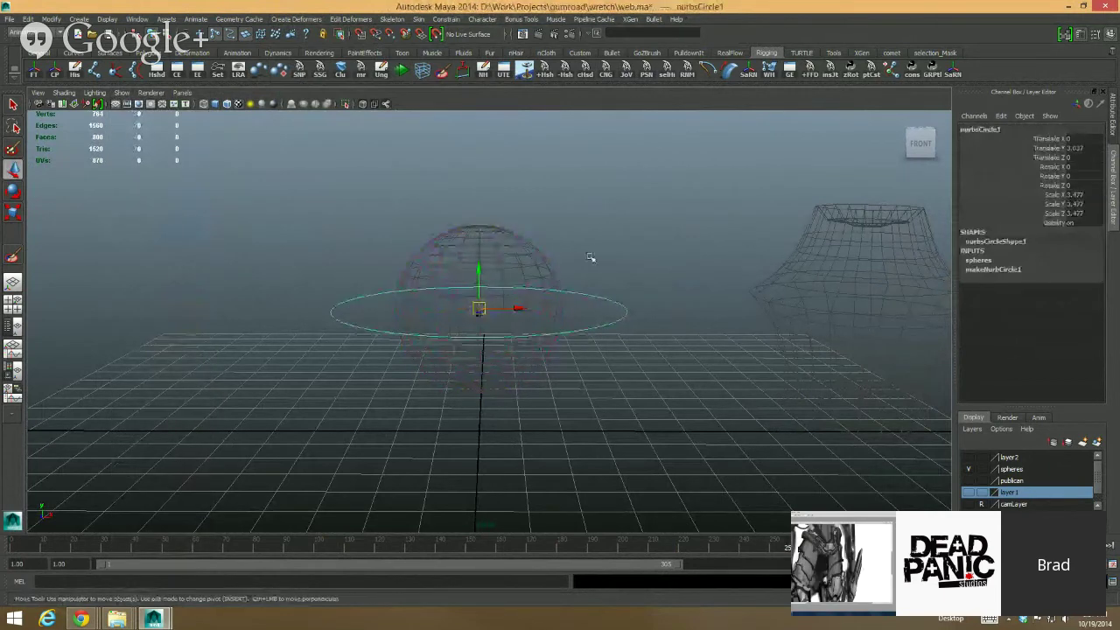
pyautogui.click(522, 330)
pyautogui.press('q')
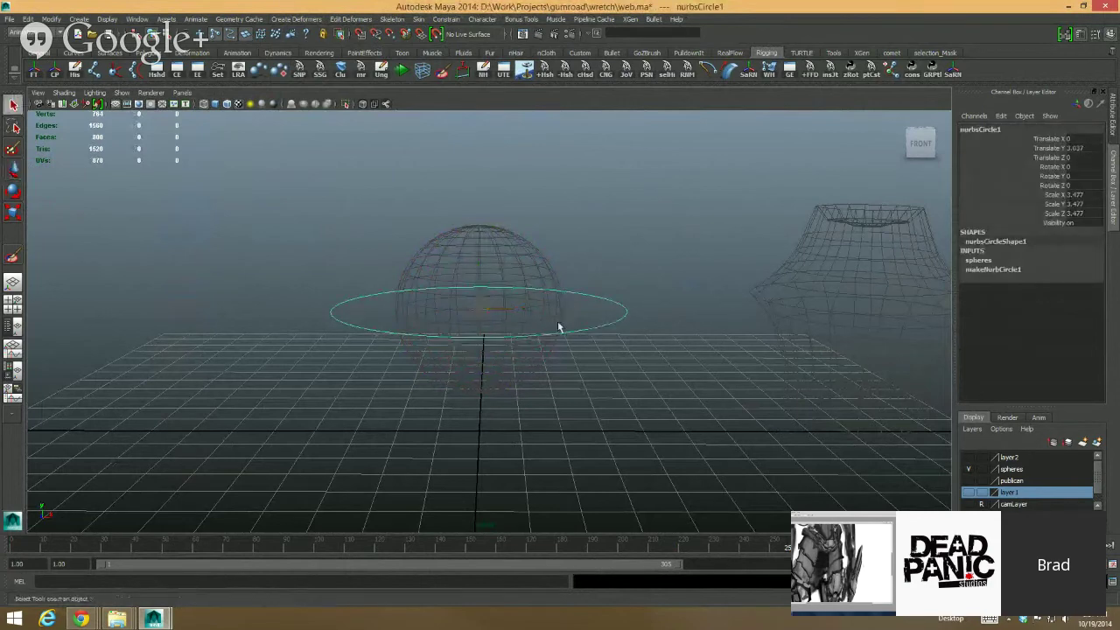
pyautogui.click(498, 320)
pyautogui.press('space')
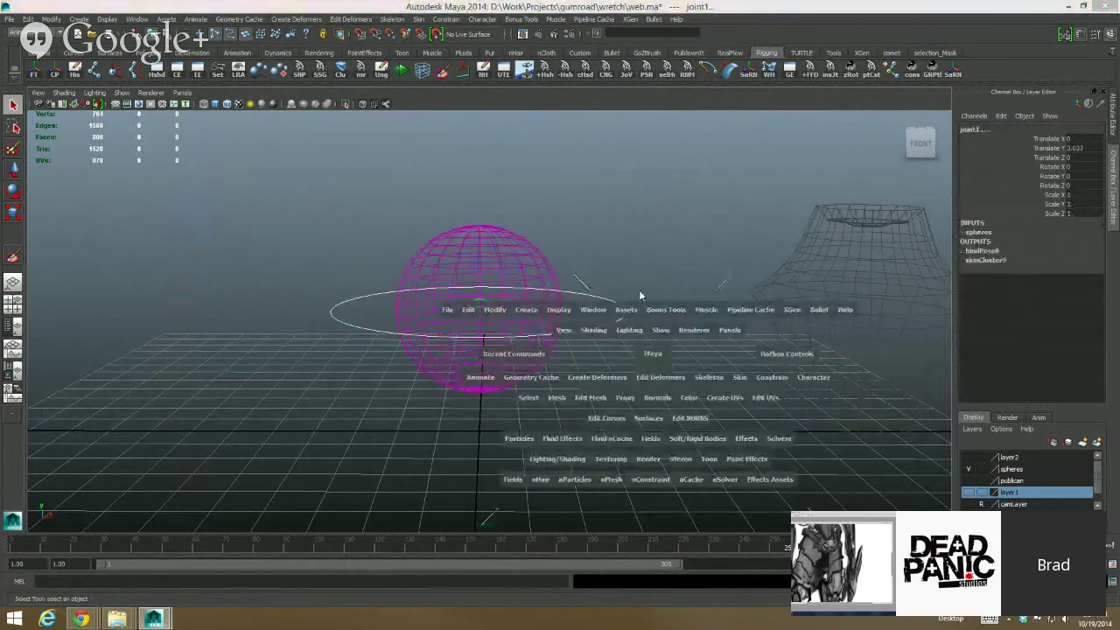
pyautogui.click(445, 18)
pyautogui.click(523, 37)
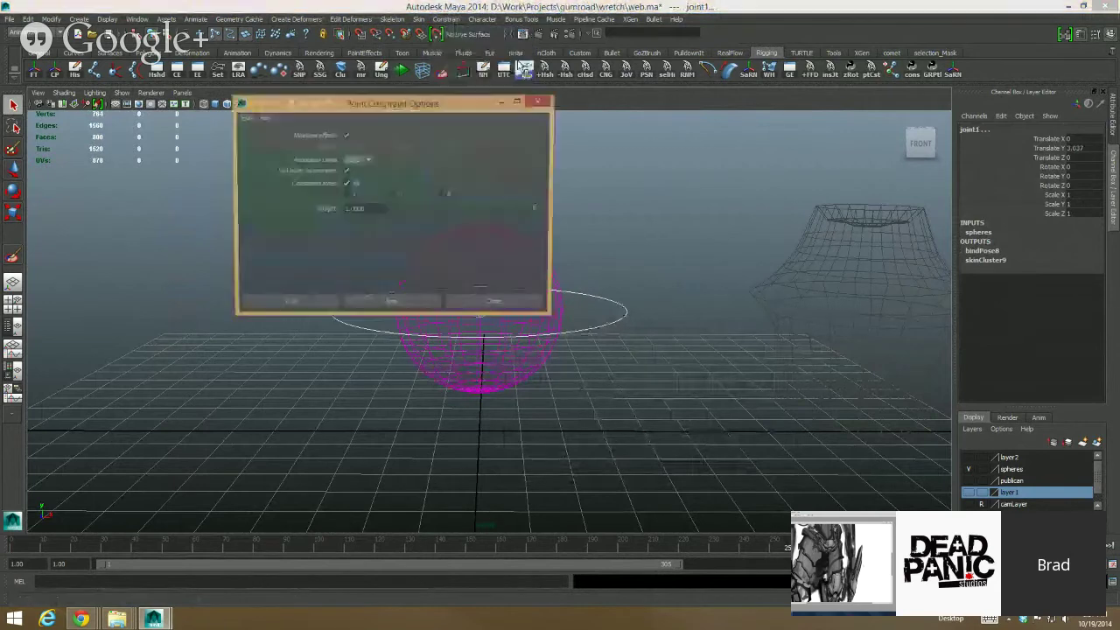
pyautogui.click(297, 305)
# Step: Orient-constrain joint1 to the circle control nurbsCircle1, and return the viewport to textured shading
pyautogui.click(604, 327)
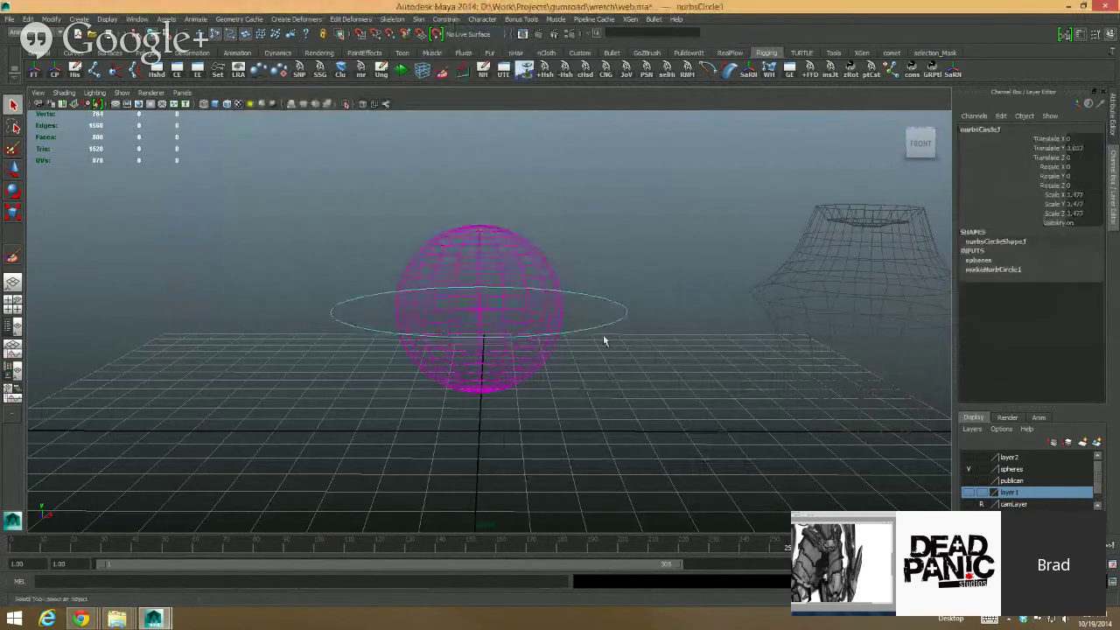
pyautogui.keyDown('shift'); pyautogui.click(475, 305); pyautogui.keyUp('shift')
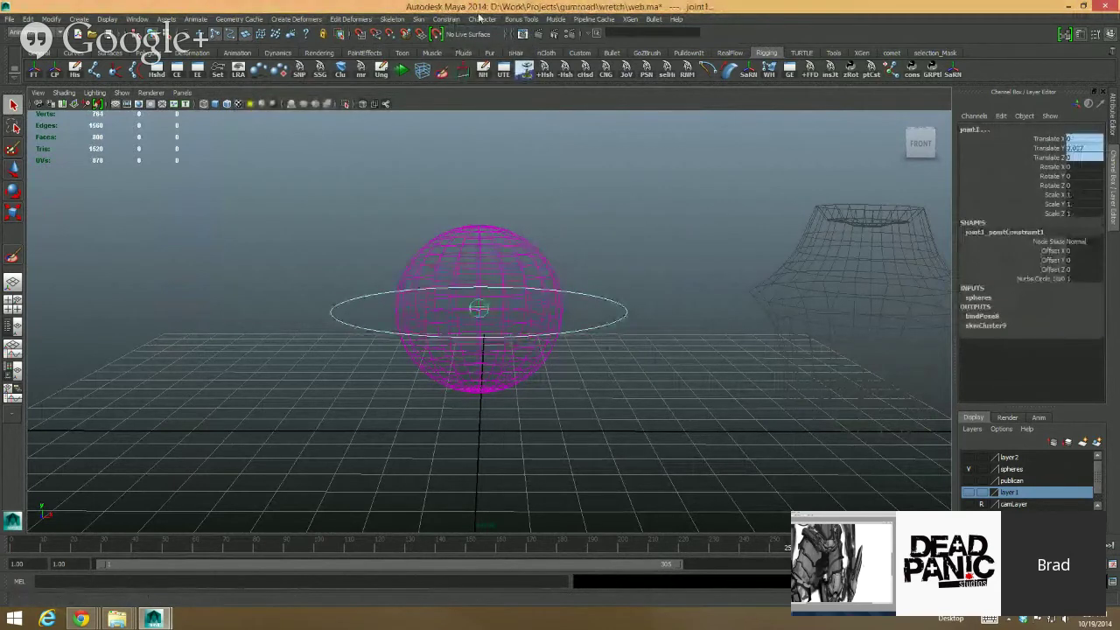
pyautogui.click(444, 20)
pyautogui.click(464, 58)
pyautogui.click(582, 241)
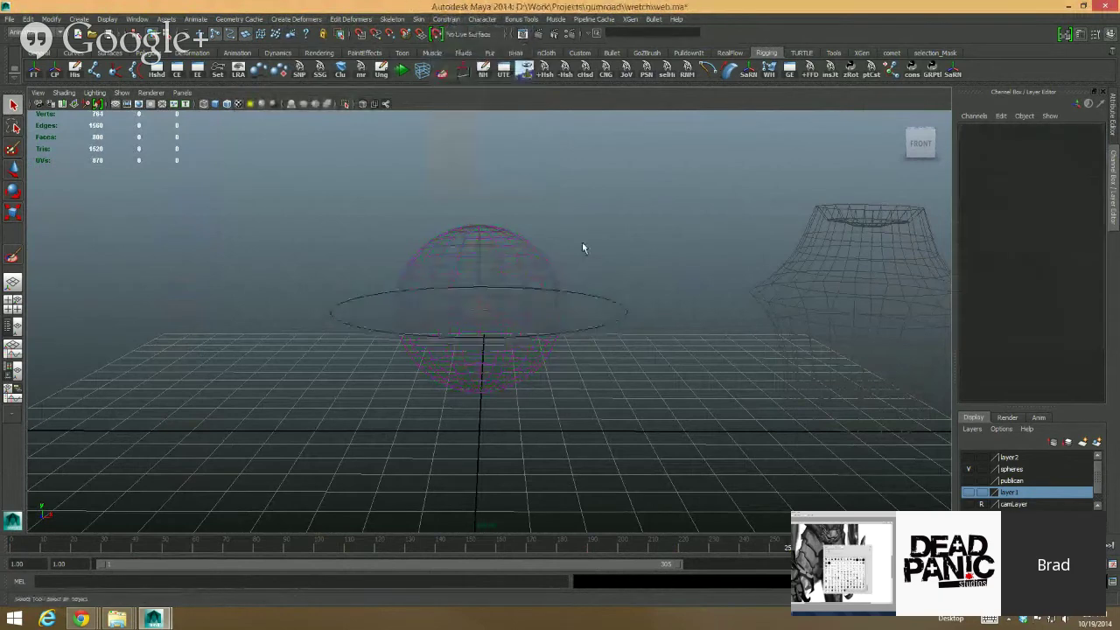
pyautogui.press('6')
# Step: Try moving the constrained checkered sphere with its circle control, undo the move, and clear the selection
pyautogui.moveTo(650, 307); pyautogui.dragTo(600, 361)
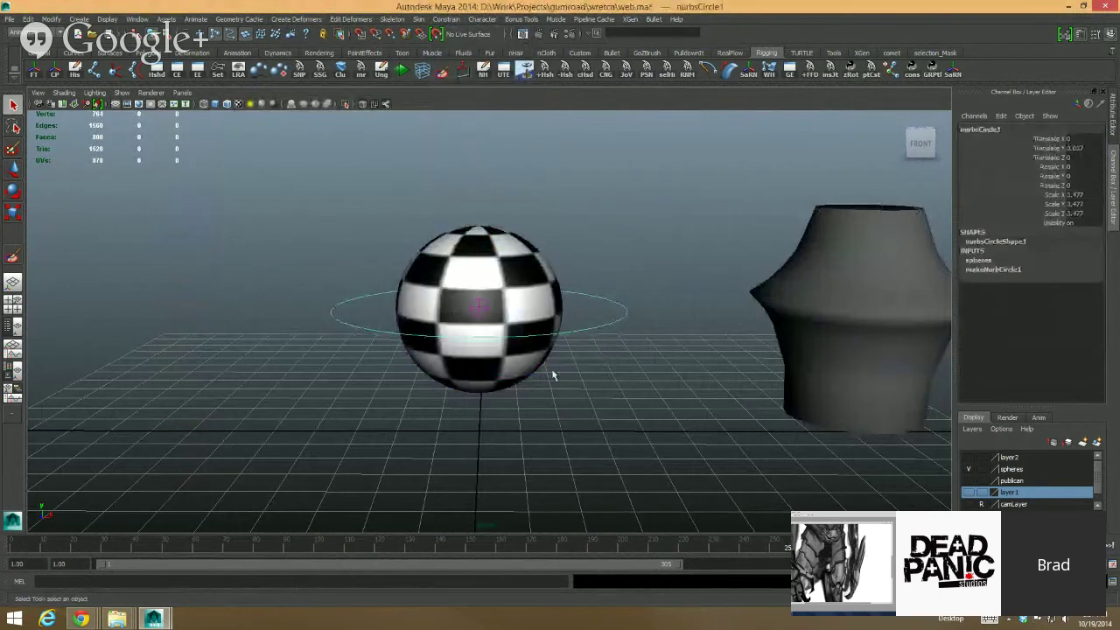
pyautogui.press('w')
pyautogui.moveTo(480, 305); pyautogui.dragTo(519, 280)
pyautogui.hotkey('ctrl', 'z')
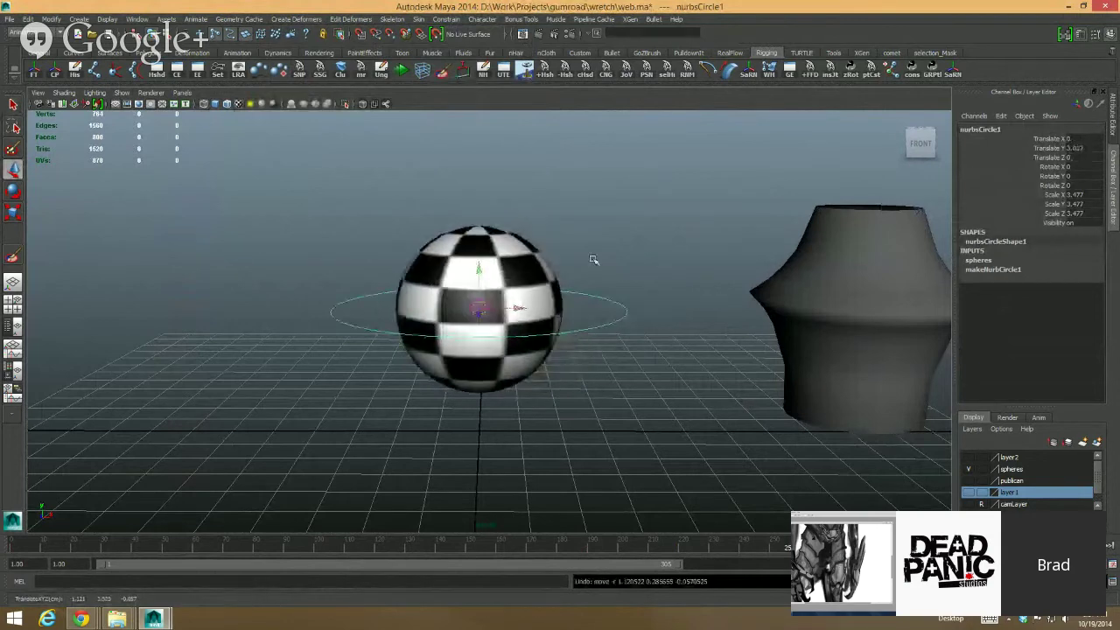
pyautogui.click(595, 261)
pyautogui.keyDown('alt'); pyautogui.moveTo(618, 325); pyautogui.dragTo(486, 282, button='right'); pyautogui.keyUp('alt')
pyautogui.keyDown('alt'); pyautogui.moveTo(936, 317); pyautogui.dragTo(832, 300, button='middle'); pyautogui.keyUp('alt')
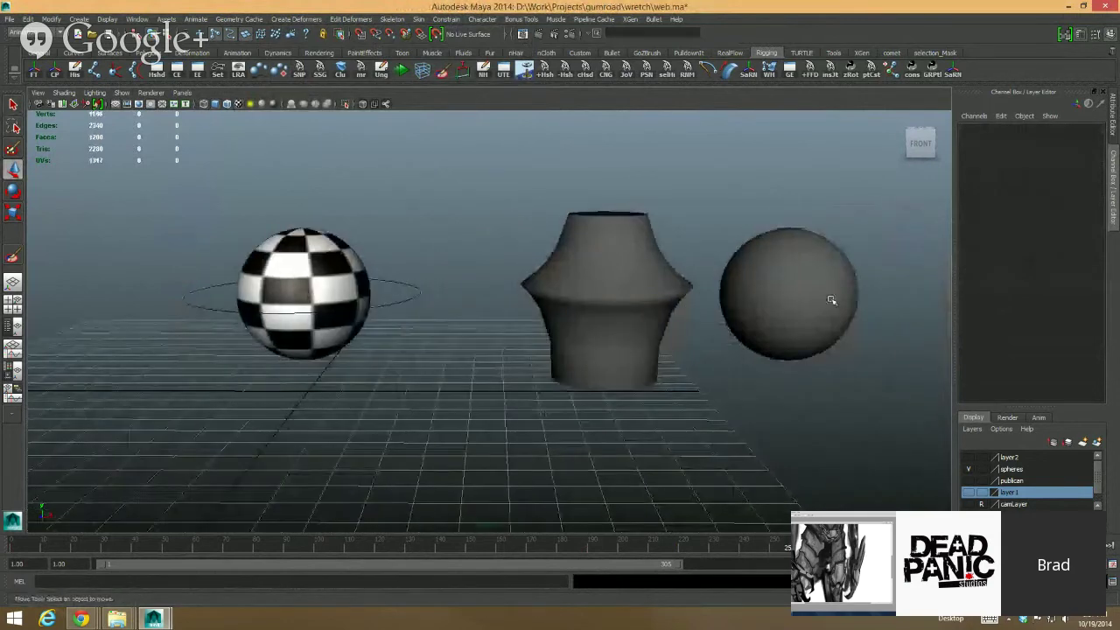
pyautogui.keyDown('alt'); pyautogui.moveTo(582, 280); pyautogui.dragTo(707, 285, button='middle'); pyautogui.keyUp('alt')
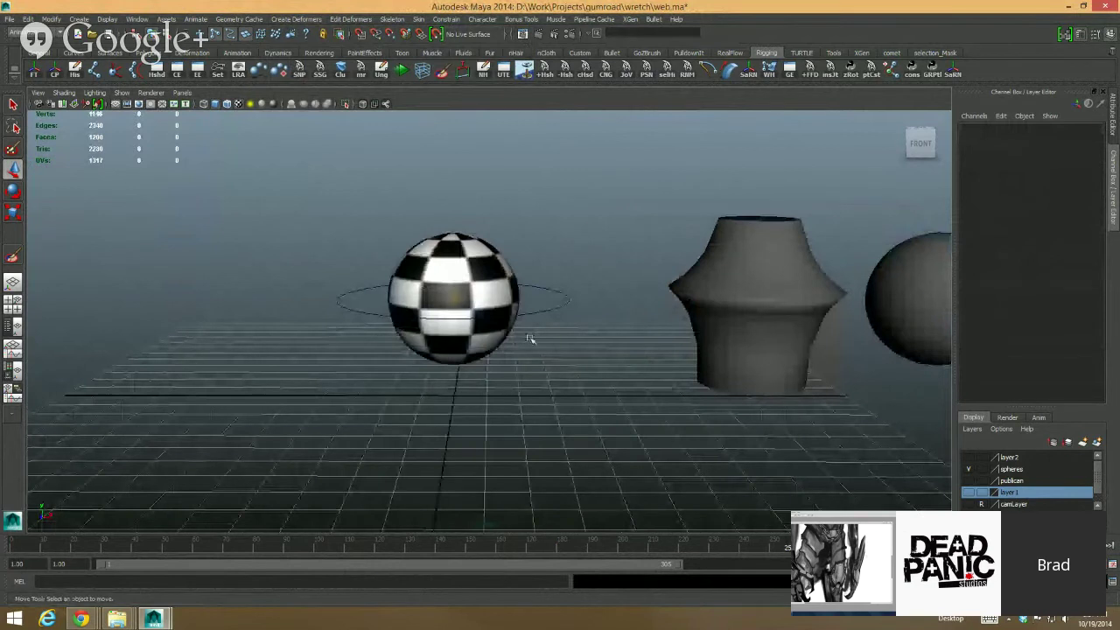
pyautogui.keyDown('alt'); pyautogui.moveTo(530, 340); pyautogui.dragTo(562, 331, button='middle'); pyautogui.keyUp('alt')
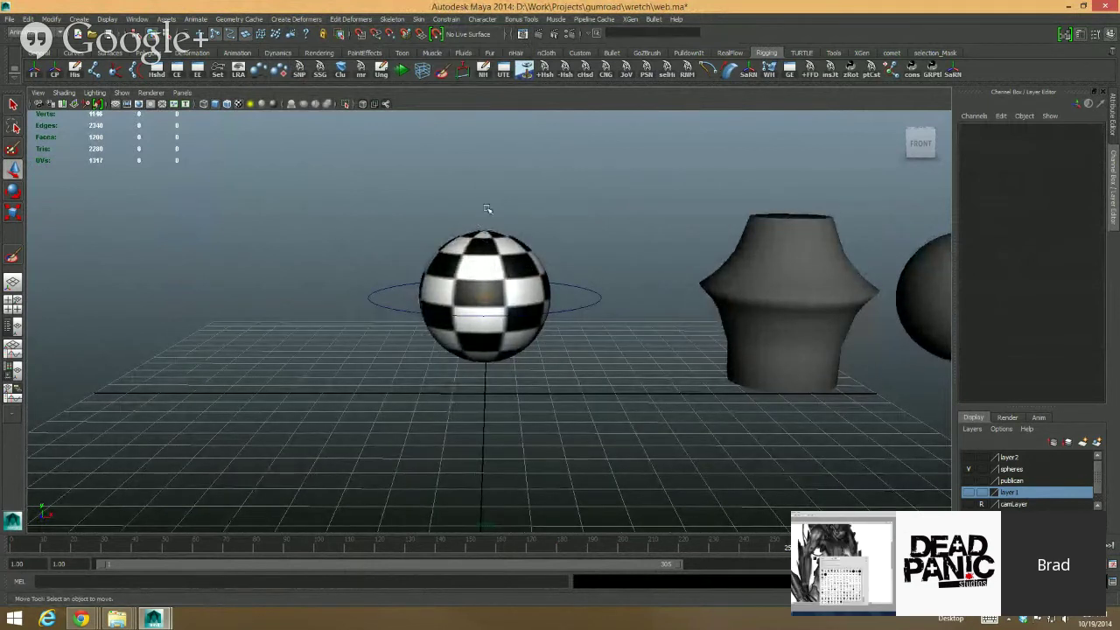
# Step: Inspect the squash1 deformer input of the plain sphere pSphere4 in wireframe, then clear the selection and return to textured shading
pyautogui.keyDown('alt'); pyautogui.moveTo(664, 256); pyautogui.dragTo(560, 262, button='middle'); pyautogui.keyUp('alt')
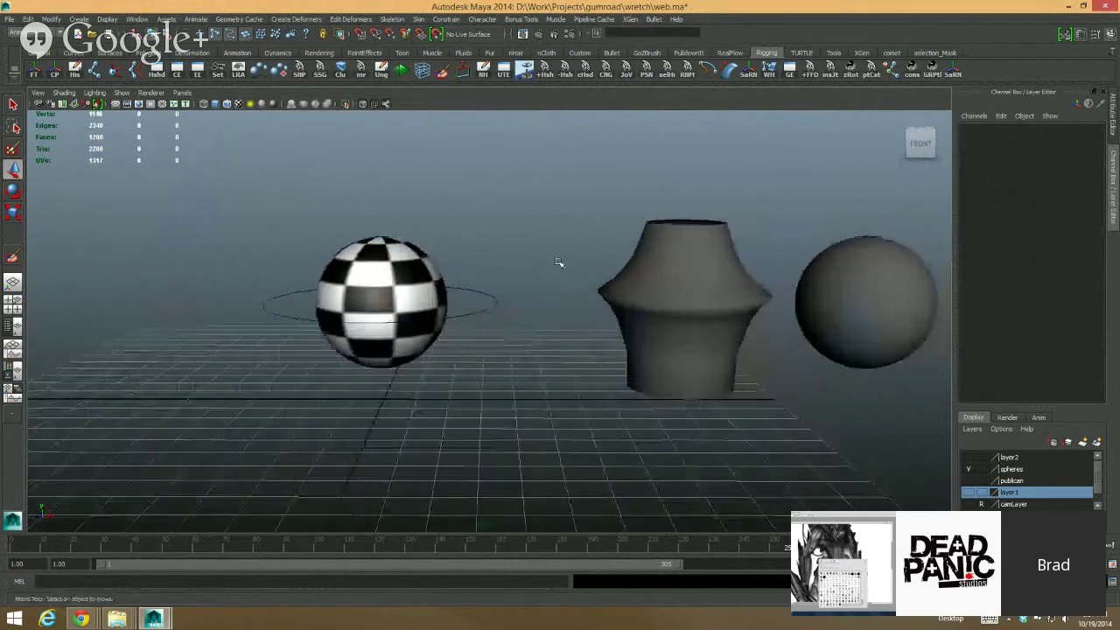
pyautogui.click(863, 310)
pyautogui.hotkey('ctrl', 'z')
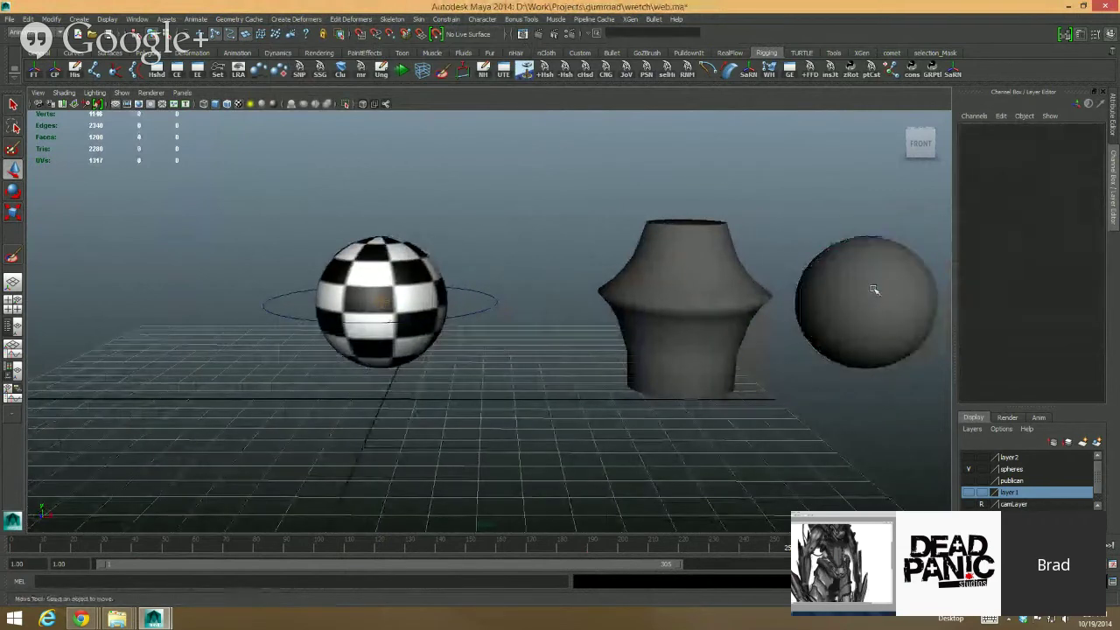
pyautogui.press('4')
pyautogui.click(869, 282)
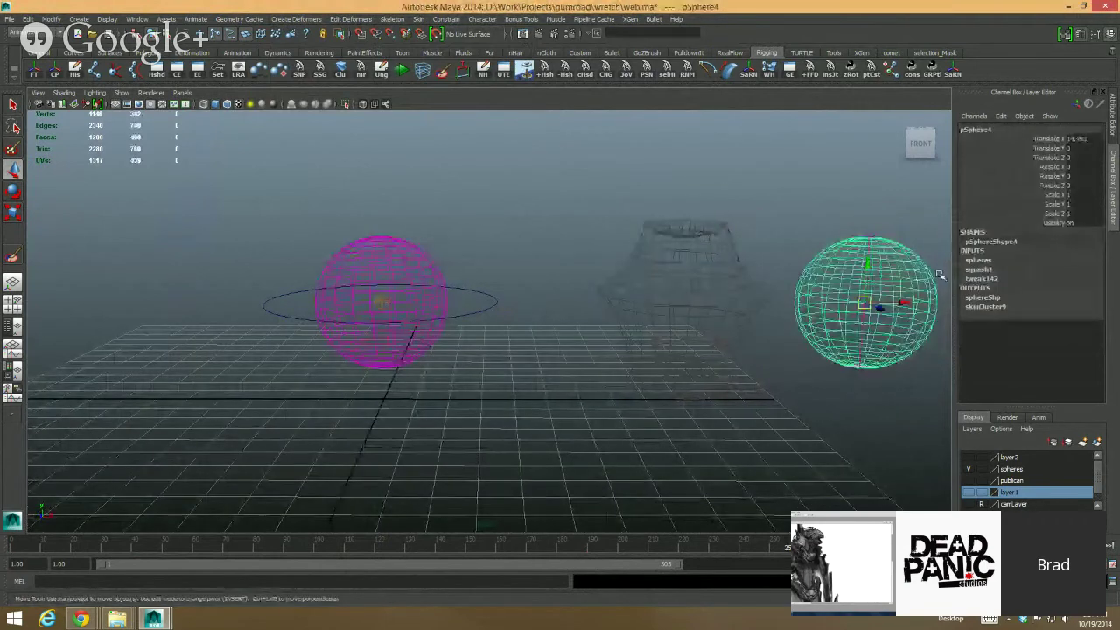
pyautogui.click(986, 270)
pyautogui.click(1054, 287)
pyautogui.moveTo(758, 236); pyautogui.dragTo(802, 243, button='middle')
pyautogui.click(670, 239)
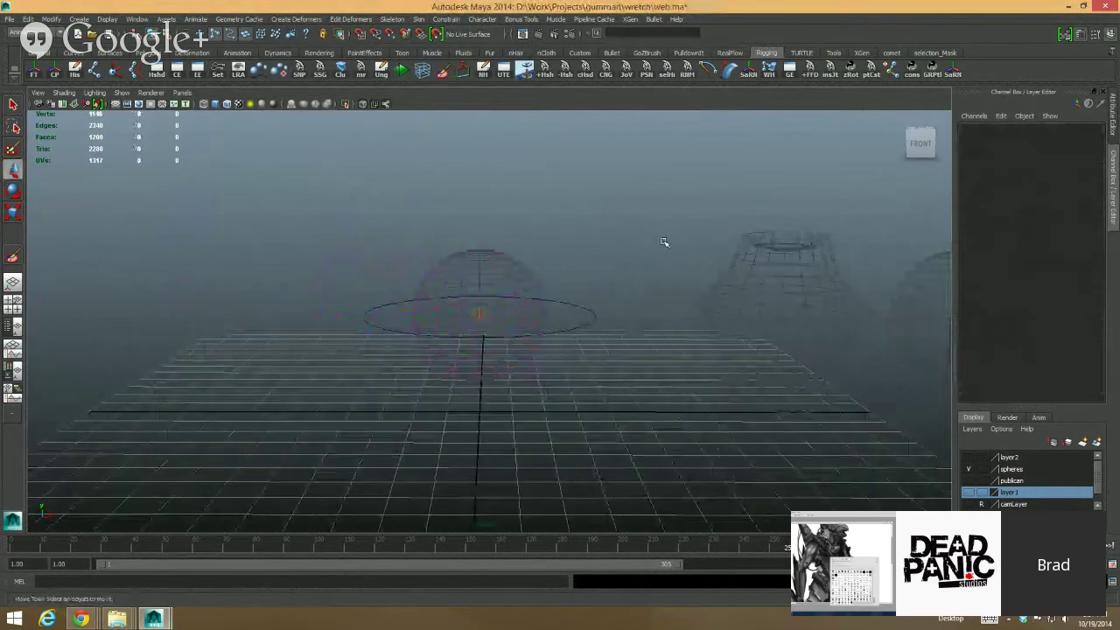
pyautogui.press('6')
pyautogui.keyDown('alt'); pyautogui.moveTo(588, 278); pyautogui.dragTo(750, 305, button='right'); pyautogui.keyUp('alt')
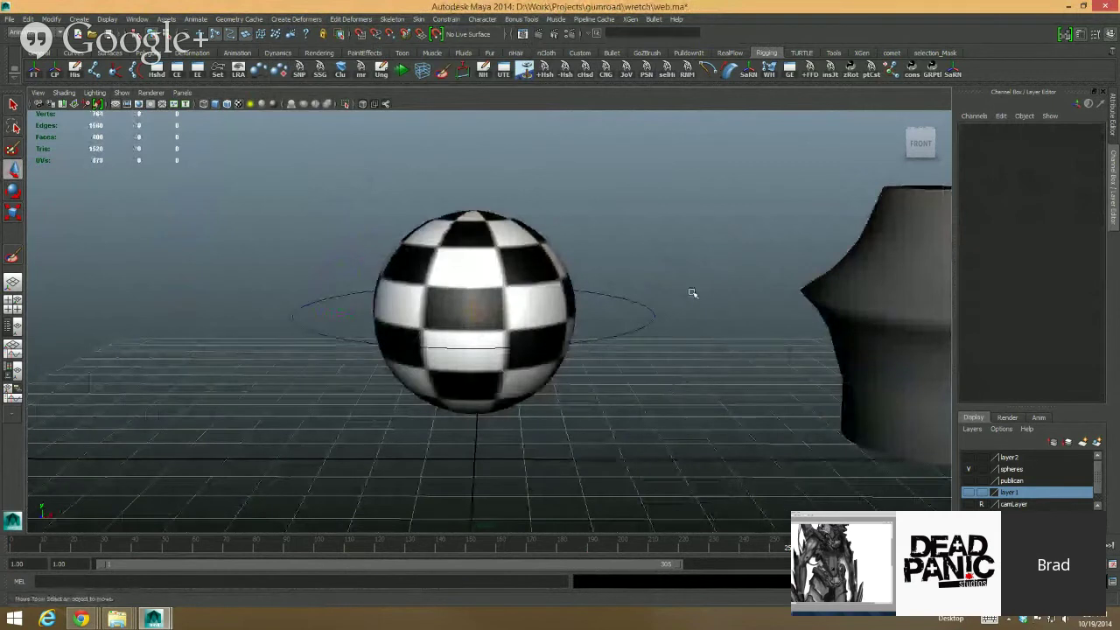
# Step: Dismiss the fatal error message and the error report, and close the crashed program
pyautogui.click(79, 18)
pyautogui.moveTo(91, 72)
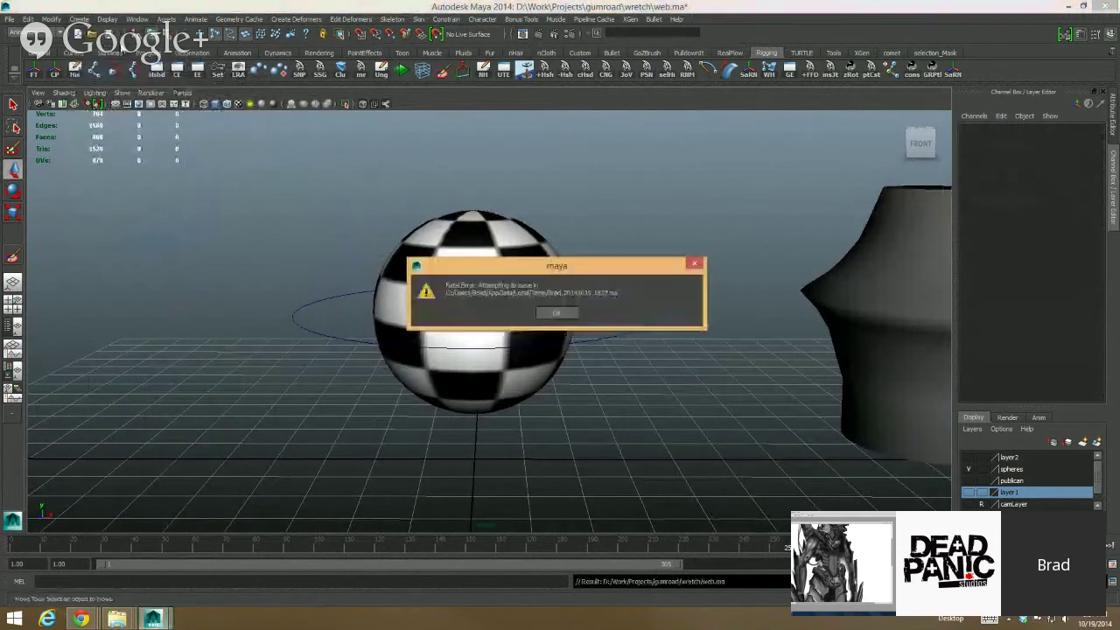
pyautogui.click(551, 312)
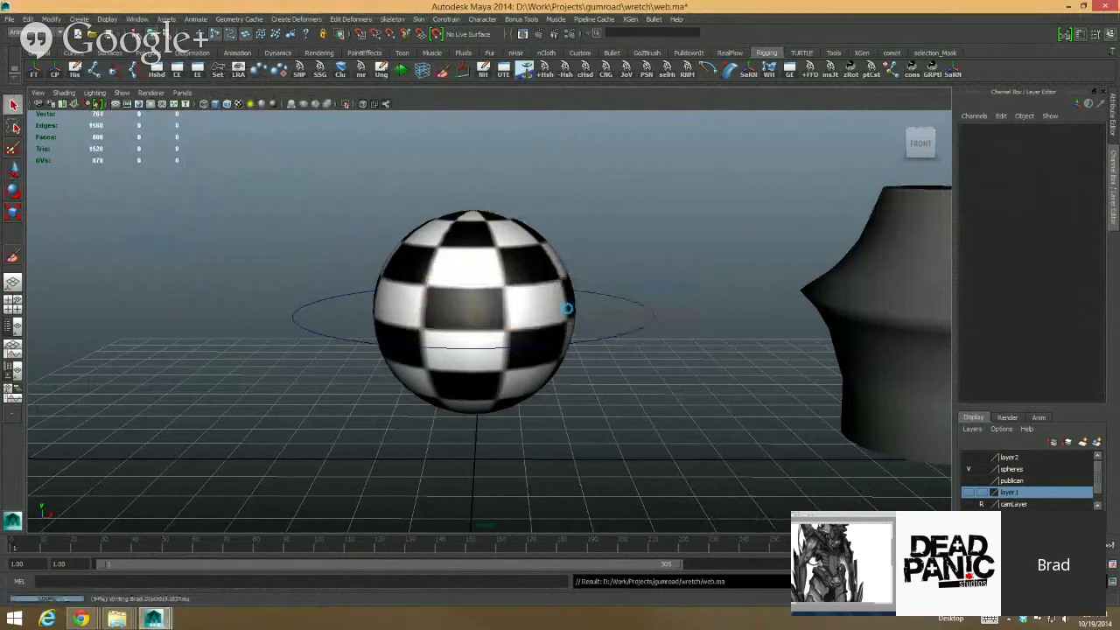
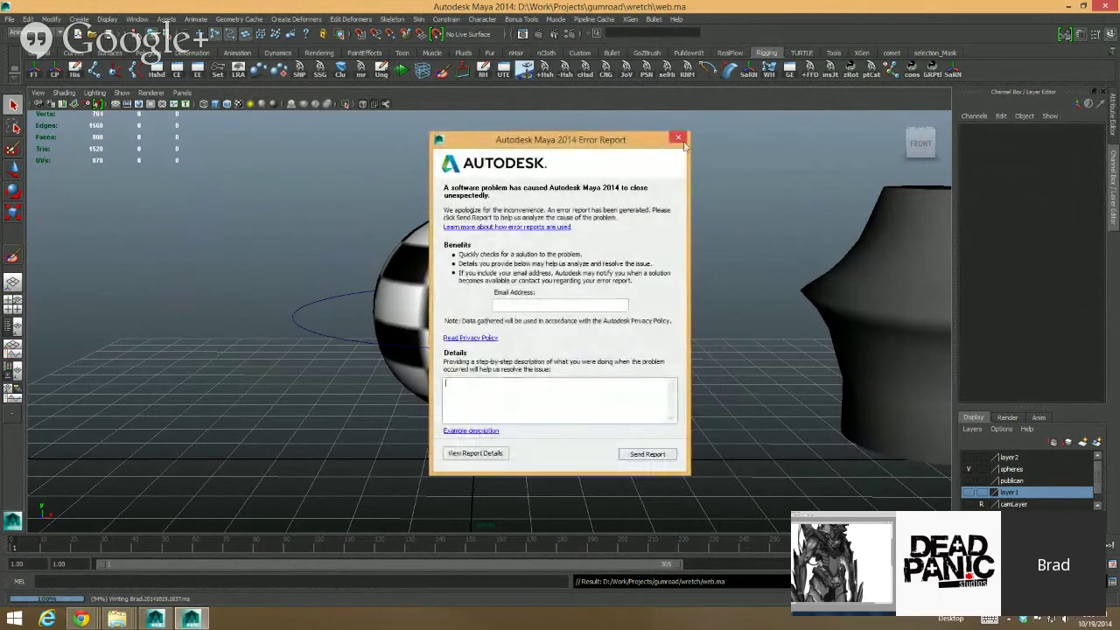
pyautogui.click(679, 138)
pyautogui.click(648, 336)
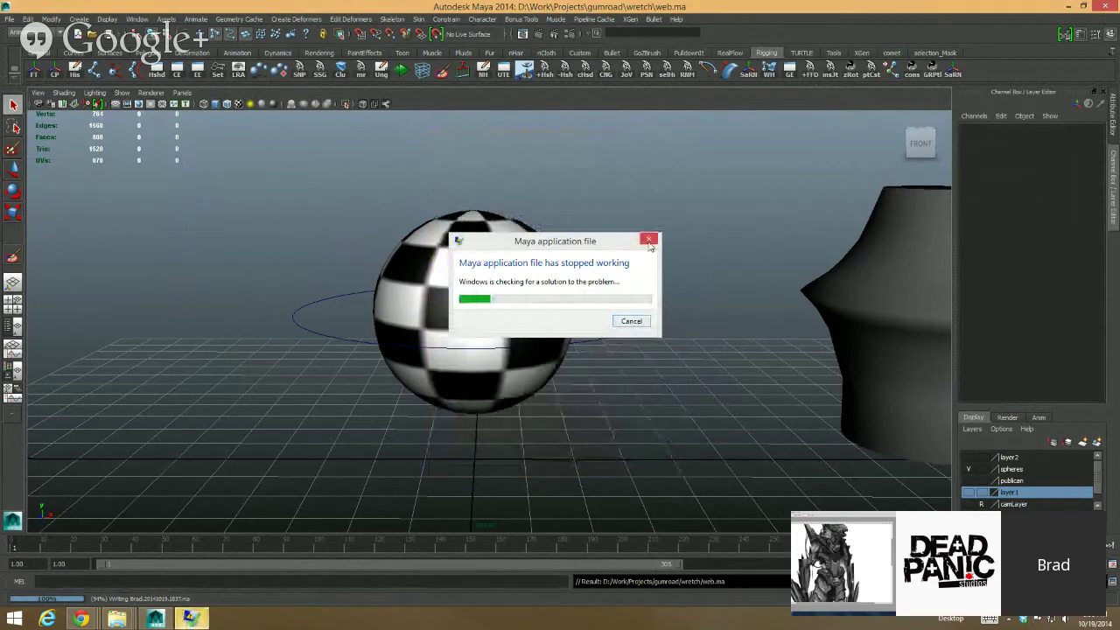
pyautogui.click(634, 325)
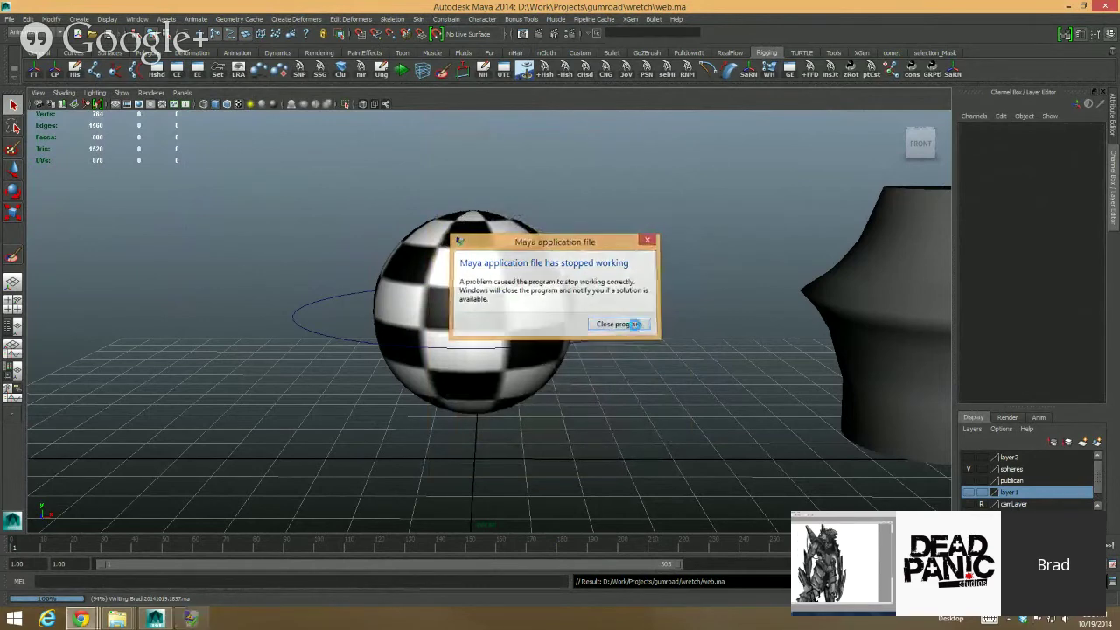
# Step: Relaunch Maya with the Channel Box shown, and check the recent files for the scene
pyautogui.doubleClick(42, 100)
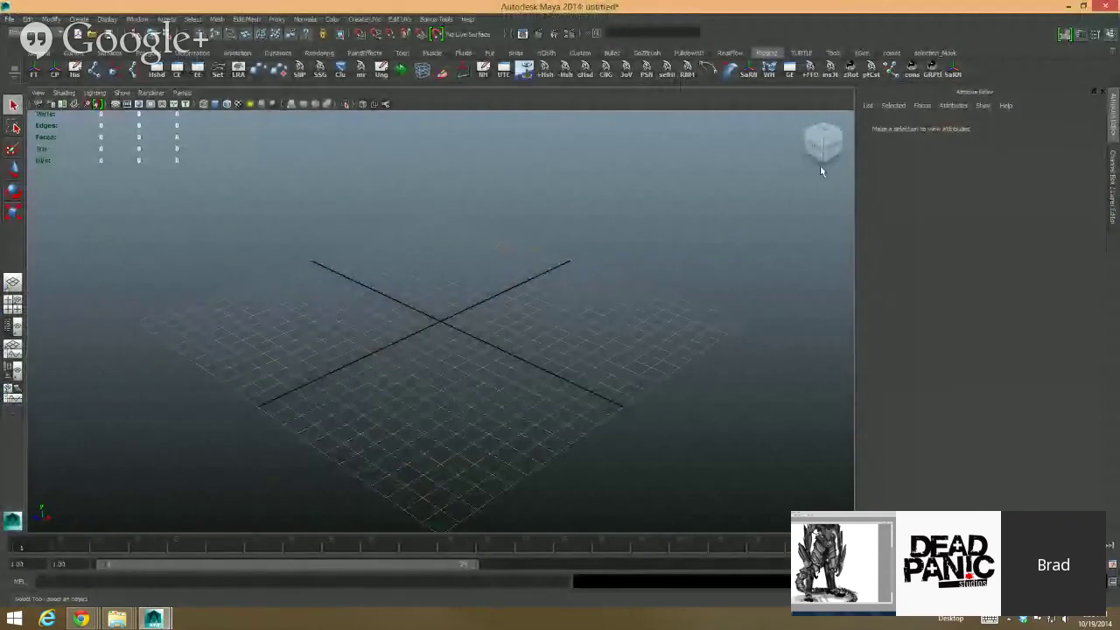
pyautogui.click(1114, 186)
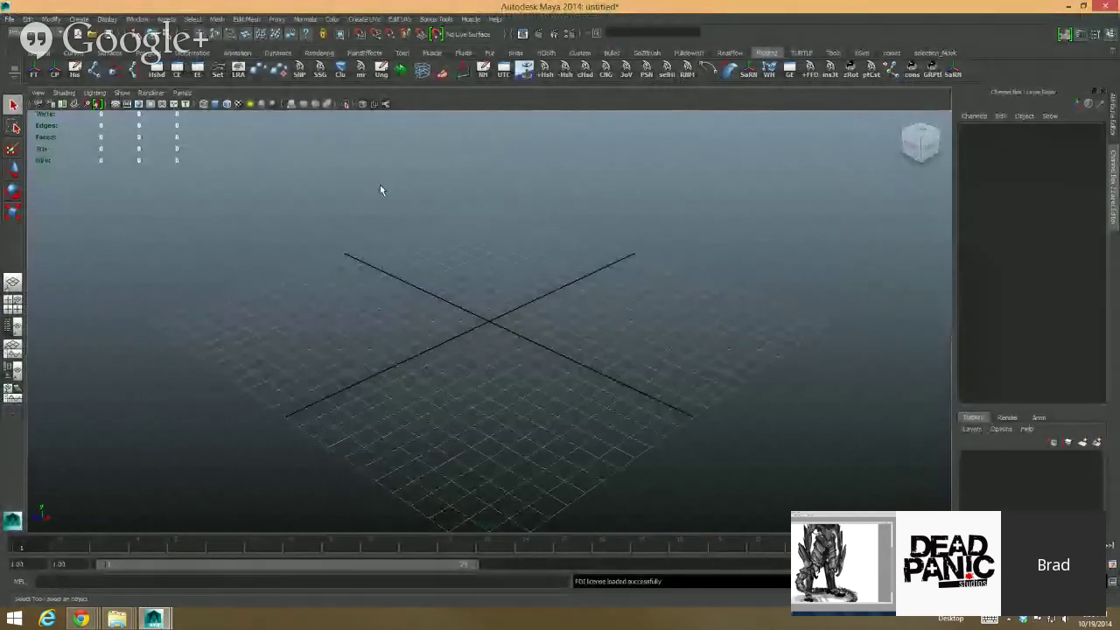
pyautogui.click(8, 19)
pyautogui.click(55, 255)
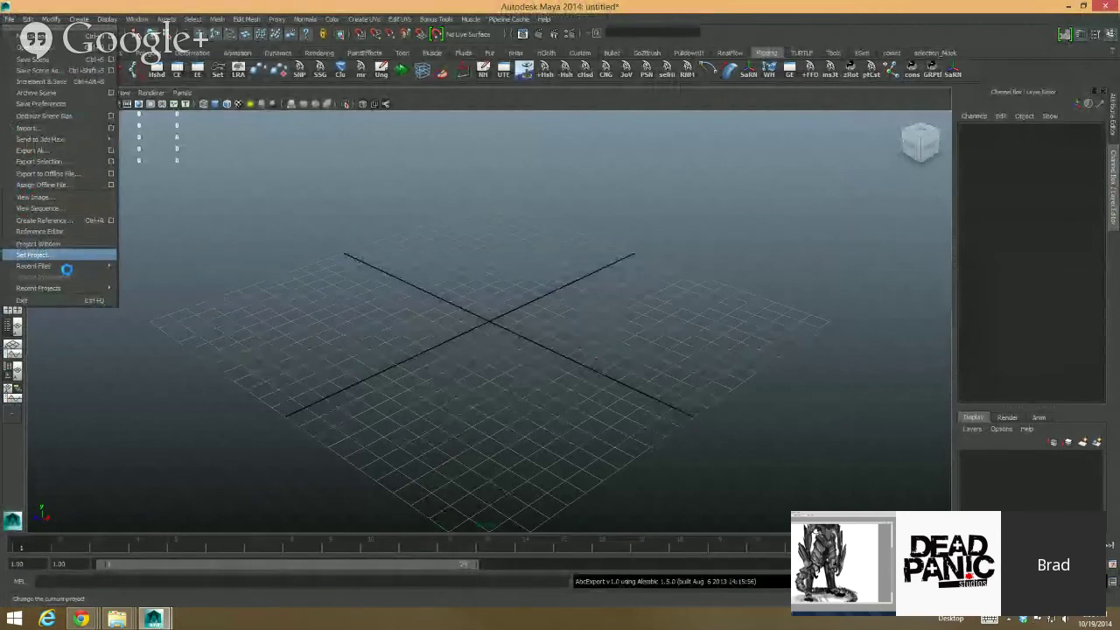
pyautogui.moveTo(66, 269)
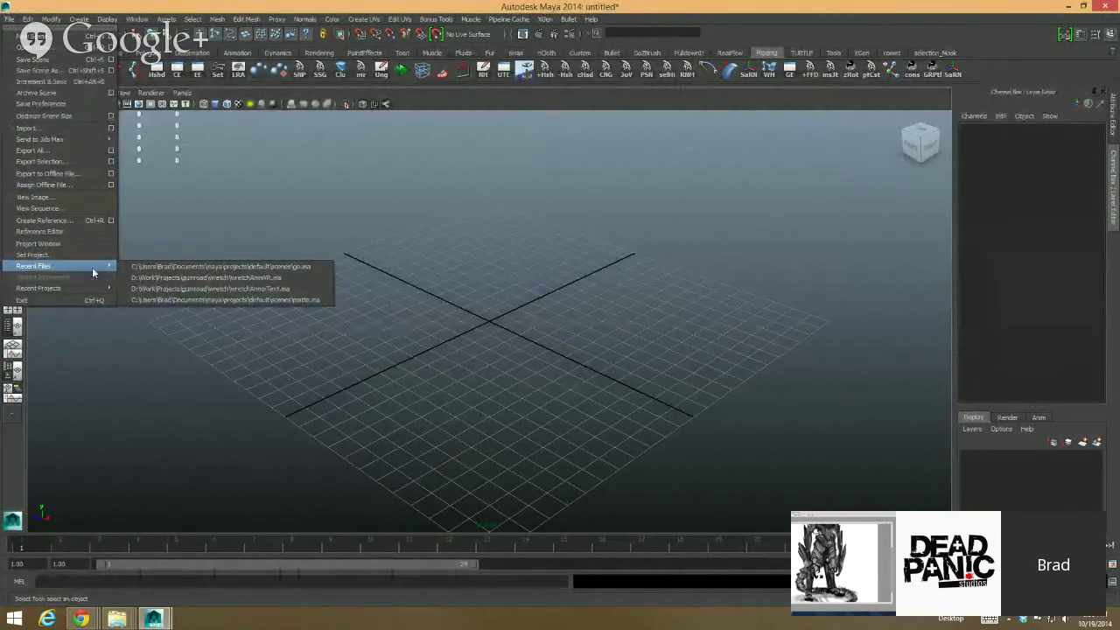
# Step: Open the scene web.ma from the folder D:/Work/Projects/gumroad/wretch
pyautogui.click(50, 47)
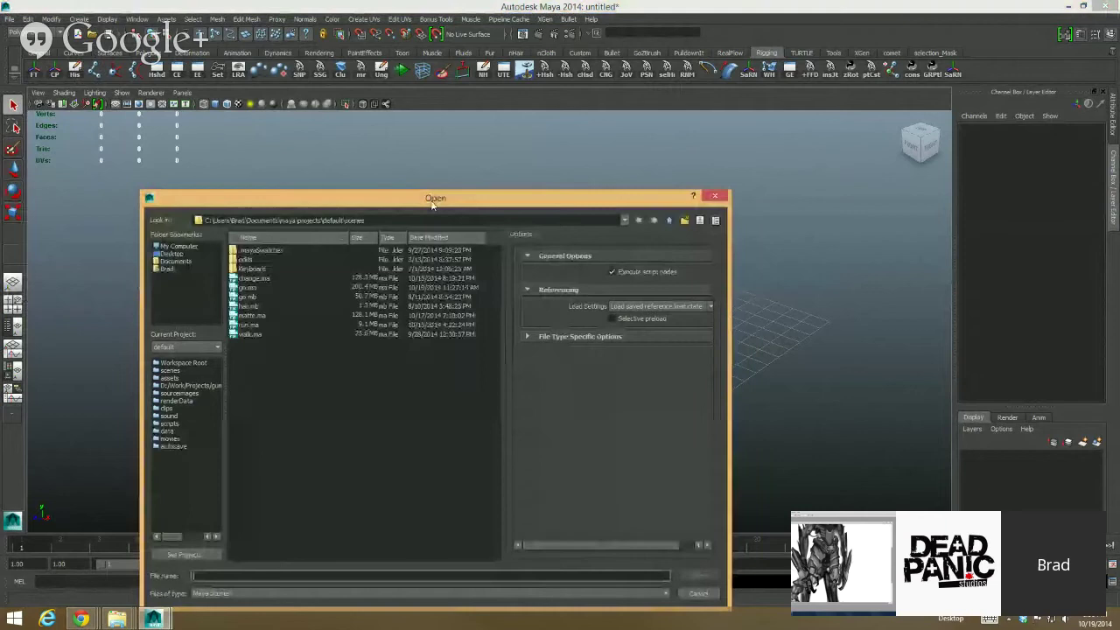
pyautogui.moveTo(433, 203); pyautogui.dragTo(465, 133)
pyautogui.click(213, 189)
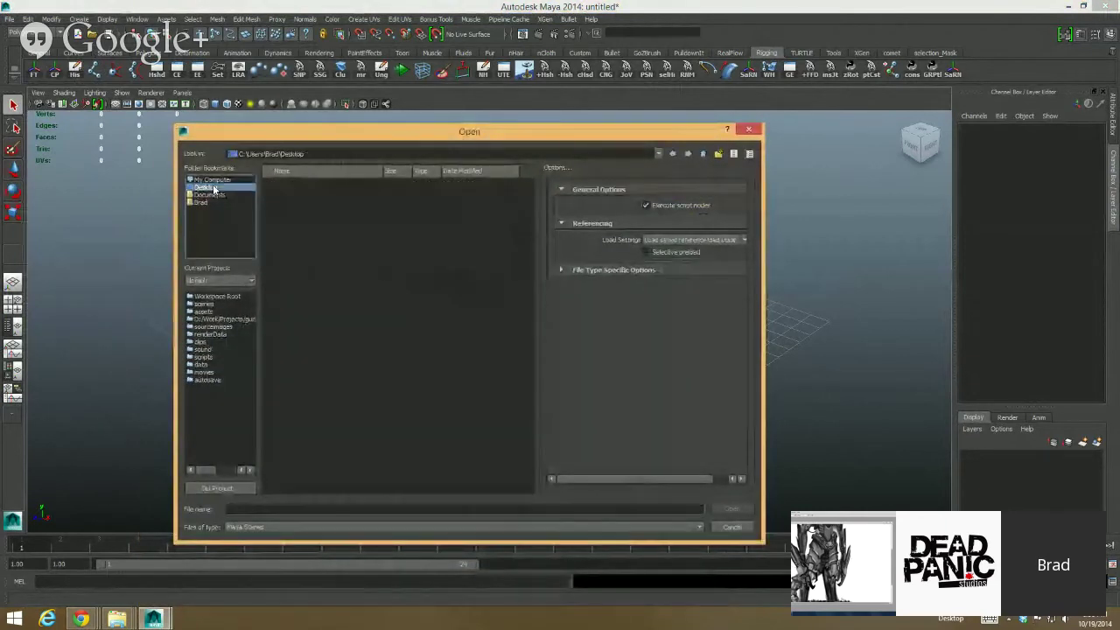
pyautogui.click(215, 179)
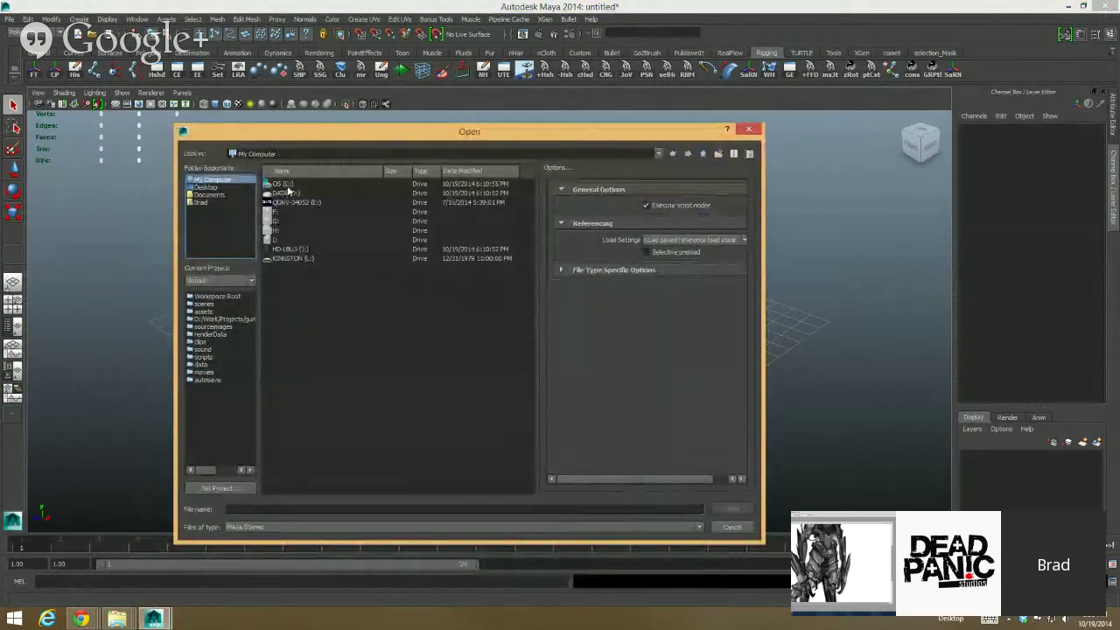
pyautogui.doubleClick(286, 193)
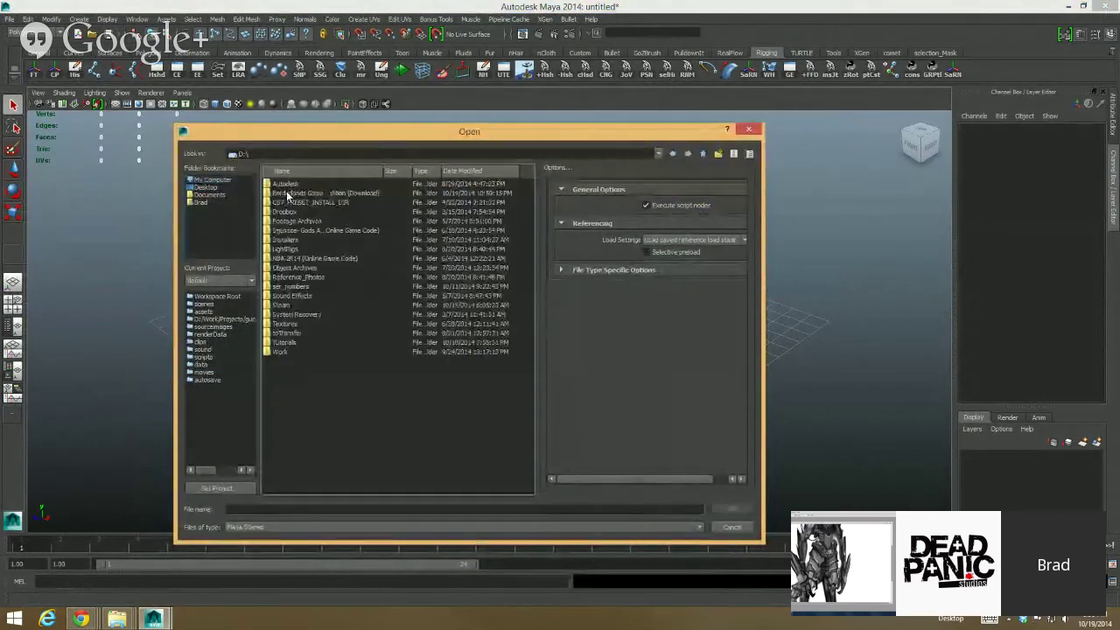
pyautogui.doubleClick(280, 352)
pyautogui.doubleClick(294, 238)
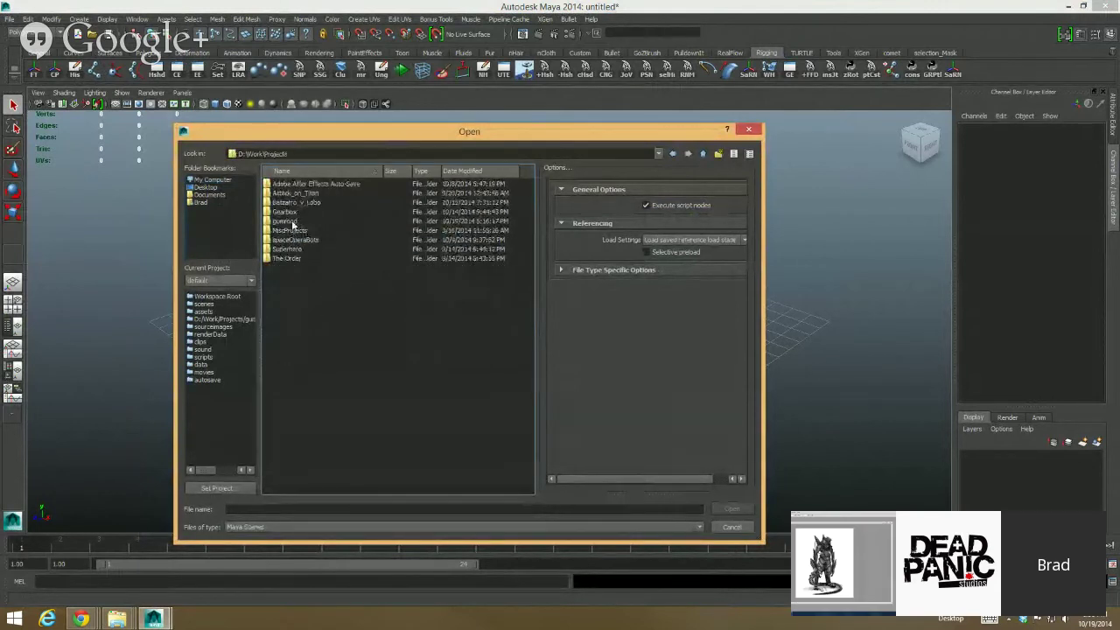
pyautogui.doubleClick(292, 221)
pyautogui.doubleClick(285, 221)
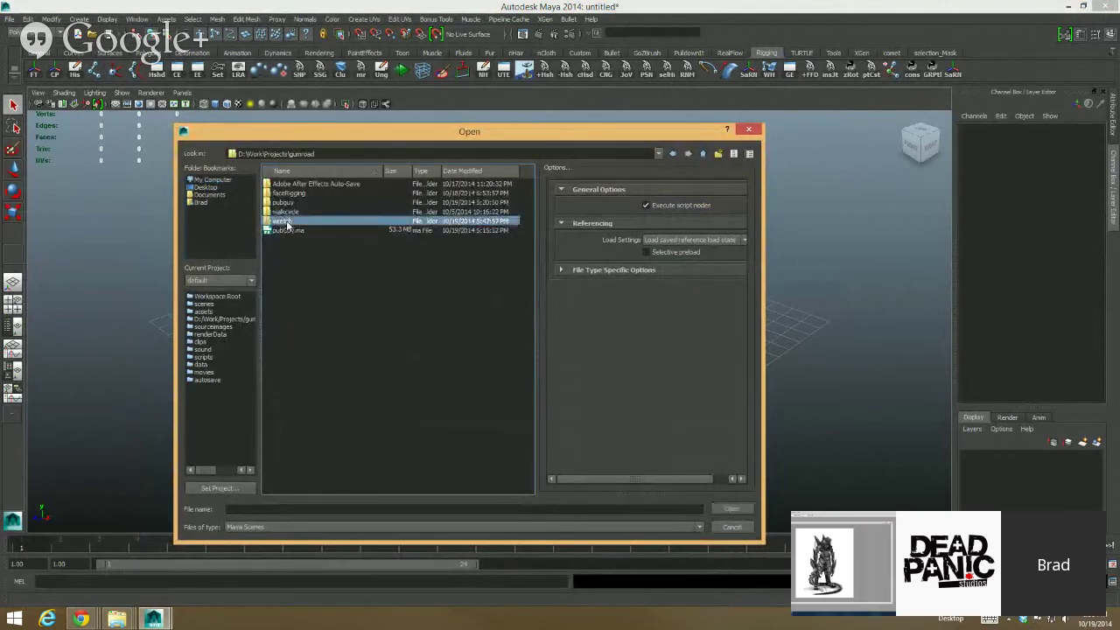
pyautogui.doubleClick(292, 258)
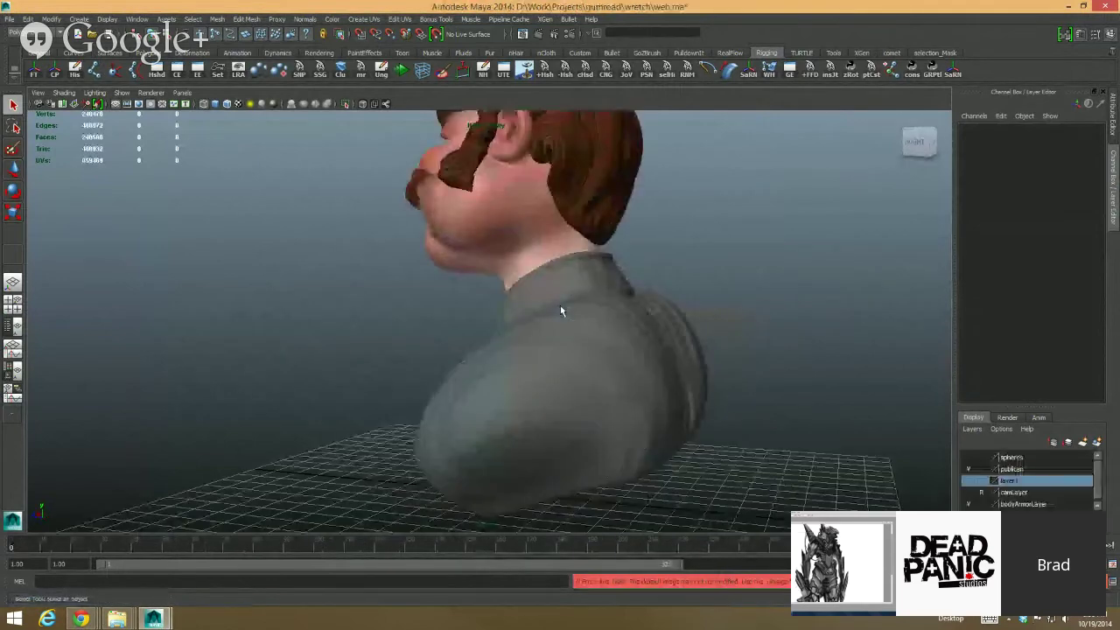
# Step: Hide the publican layer with the bust and show the spheres layer, framing its objects from the front
pyautogui.click(969, 470)
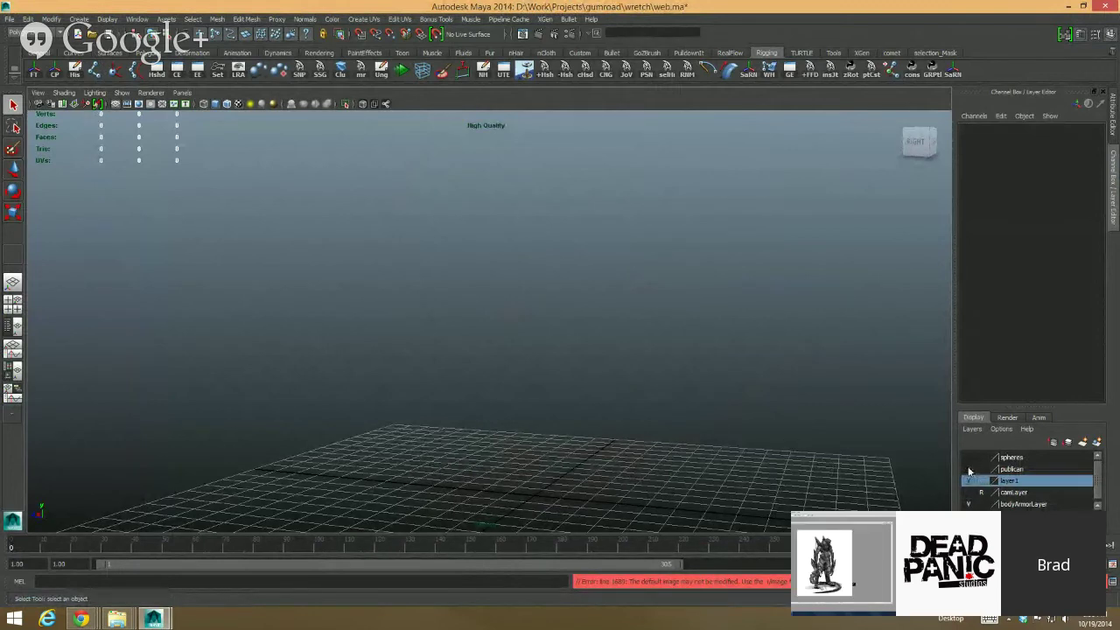
pyautogui.click(967, 478)
pyautogui.keyDown('alt'); pyautogui.moveTo(744, 376); pyautogui.dragTo(534, 368, button='right'); pyautogui.keyUp('alt')
pyautogui.keyDown('alt'); pyautogui.moveTo(533, 368); pyautogui.dragTo(774, 357); pyautogui.keyUp('alt')
pyautogui.keyDown('alt'); pyautogui.moveTo(705, 351); pyautogui.dragTo(647, 341, button='middle'); pyautogui.keyUp('alt')
pyautogui.keyDown('alt'); pyautogui.moveTo(647, 342); pyautogui.dragTo(827, 356, button='right'); pyautogui.keyUp('alt')
pyautogui.keyDown('alt'); pyautogui.moveTo(826, 354); pyautogui.dragTo(649, 312); pyautogui.keyUp('alt')
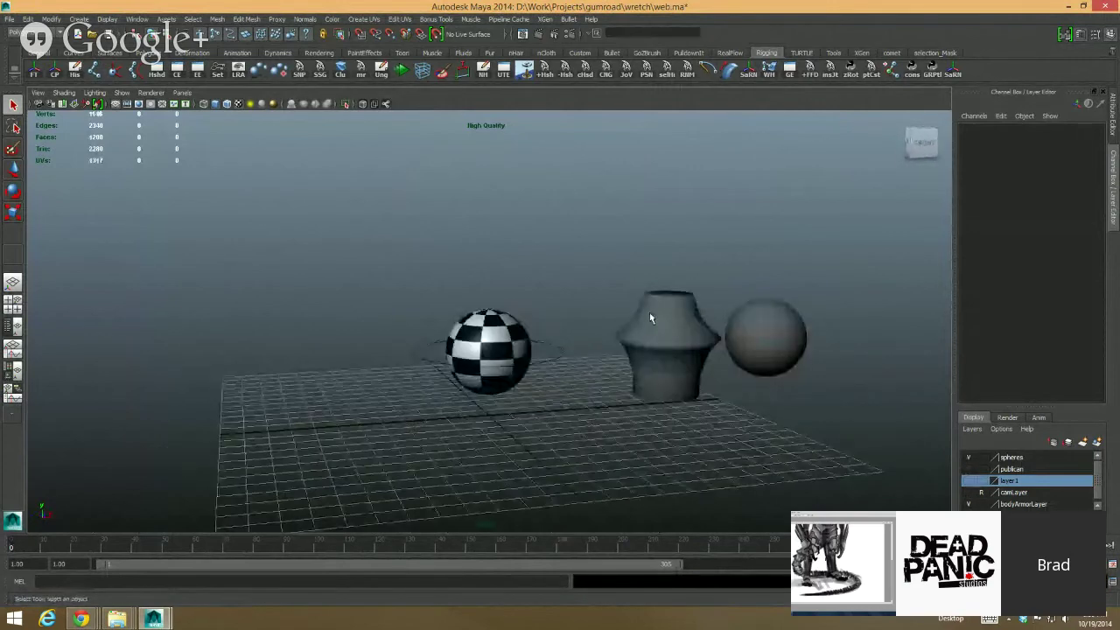
# Step: Turn off High Quality rendering in the viewport and frame the checkered sphere closely
pyautogui.click(150, 92)
pyautogui.click(164, 109)
pyautogui.keyDown('alt'); pyautogui.moveTo(569, 319); pyautogui.dragTo(669, 329, button='right'); pyautogui.keyUp('alt')
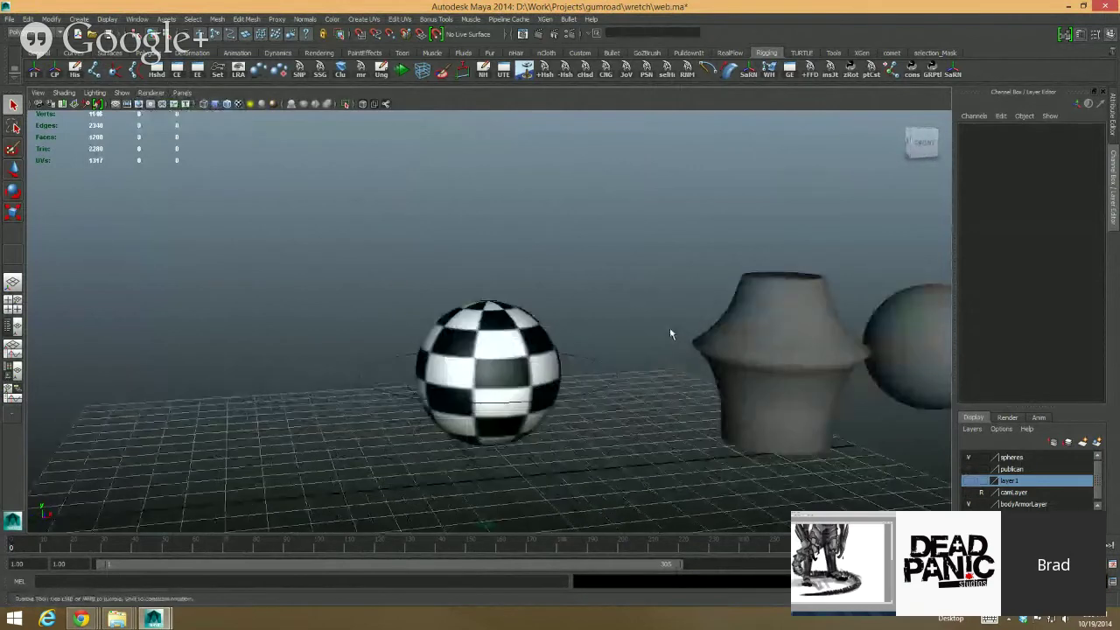
pyautogui.keyDown('alt'); pyautogui.moveTo(670, 329); pyautogui.dragTo(642, 247); pyautogui.keyUp('alt')
pyautogui.keyDown('alt'); pyautogui.moveTo(642, 247); pyautogui.dragTo(661, 289, button='right'); pyautogui.keyUp('alt')
# Step: Display joints and hide lights in the wireframe viewport, with the circle control nurbsCircle1 selected
pyautogui.press('4')
pyautogui.click(665, 337)
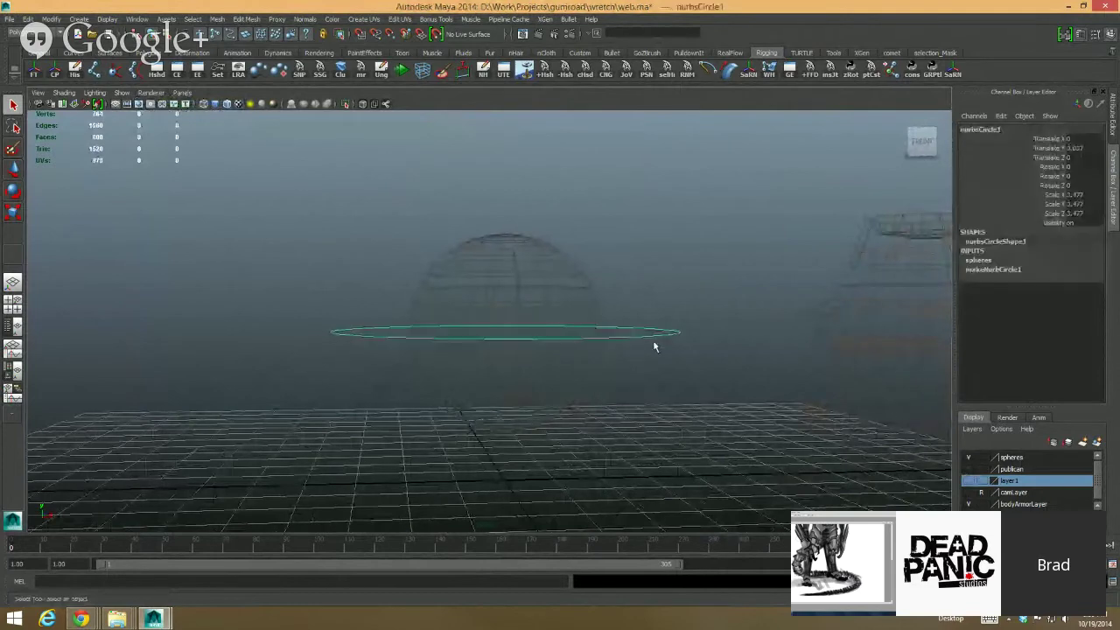
pyautogui.click(122, 92)
pyautogui.click(135, 222)
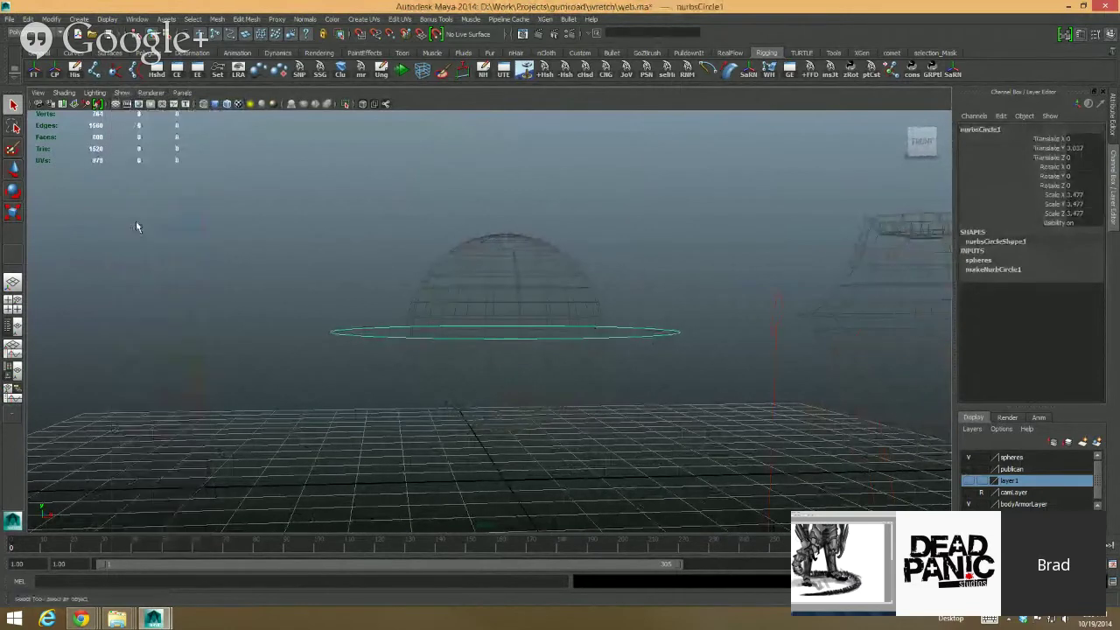
pyautogui.click(121, 92)
pyautogui.click(128, 257)
pyautogui.keyDown('alt'); pyautogui.moveTo(385, 210); pyautogui.dragTo(403, 243); pyautogui.keyUp('alt')
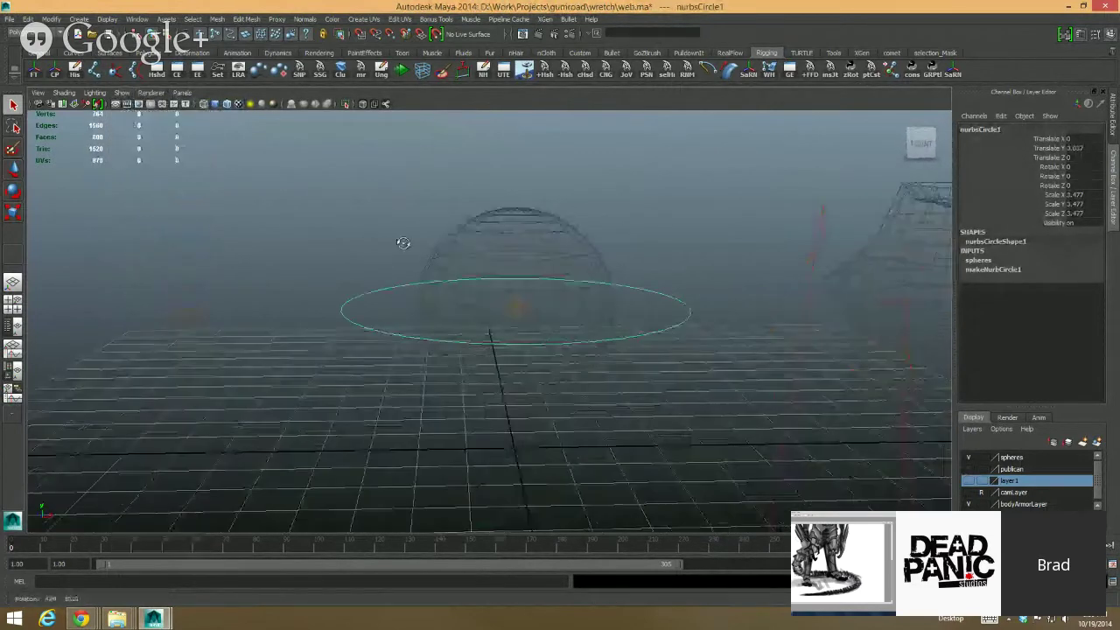
pyautogui.keyDown('alt'); pyautogui.moveTo(503, 263); pyautogui.dragTo(595, 270, button='right'); pyautogui.keyUp('alt')
pyautogui.click(124, 92)
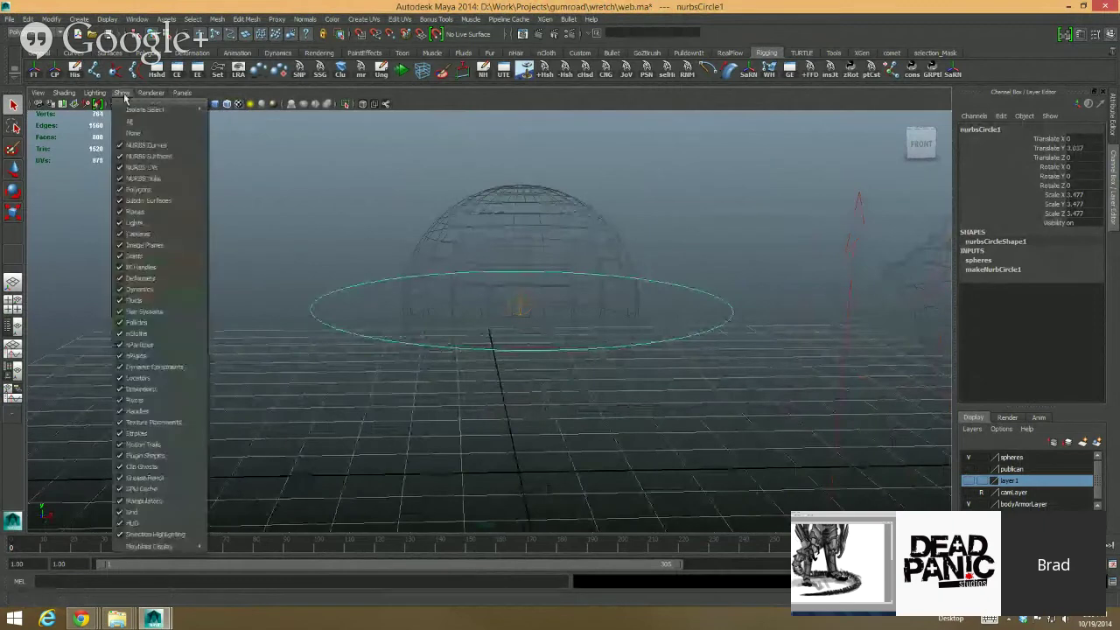
pyautogui.click(142, 224)
# Step: Constrain joint1 inside the checkered sphere to the circle control nurbsCircle1, and return to textured shading
pyautogui.click(518, 306)
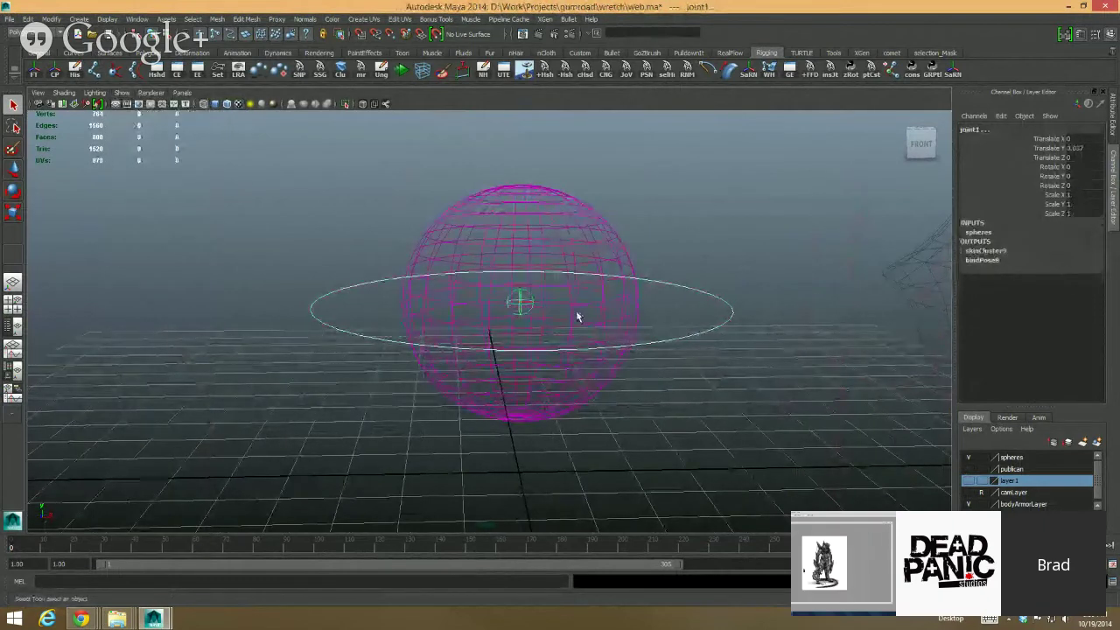
pyautogui.press('space')
pyautogui.moveTo(829, 357); pyautogui.dragTo(897, 447)
pyautogui.press('space')
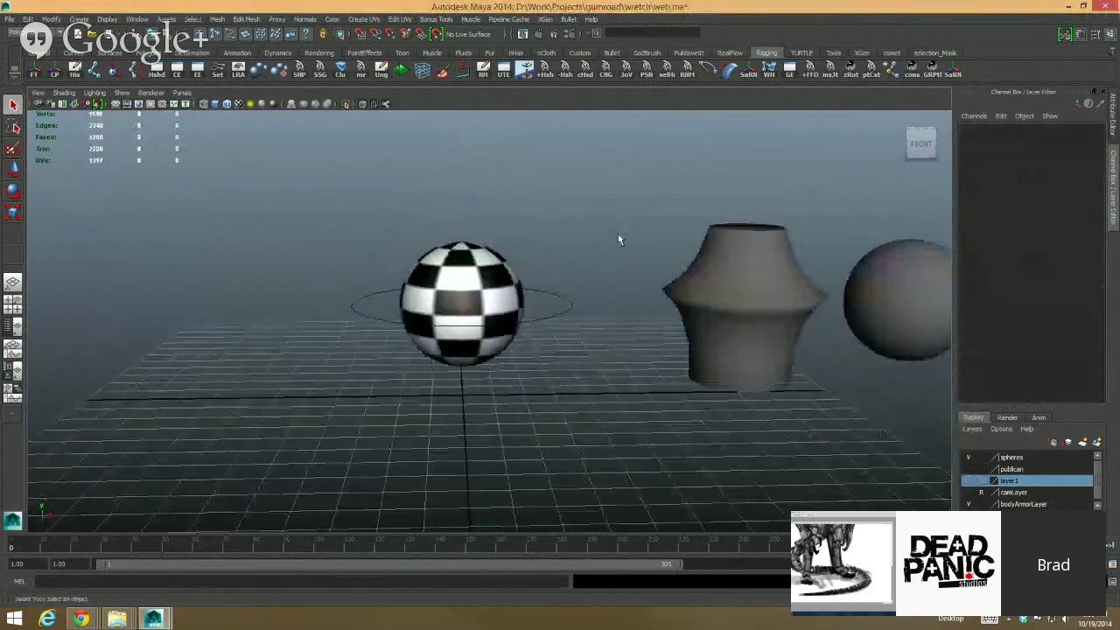
# Step: Select the target shapes pSphere3 and pSphere4, add the checkered sphere pSphere2 last, and bring up the deformer creation commands
pyautogui.click(715, 257)
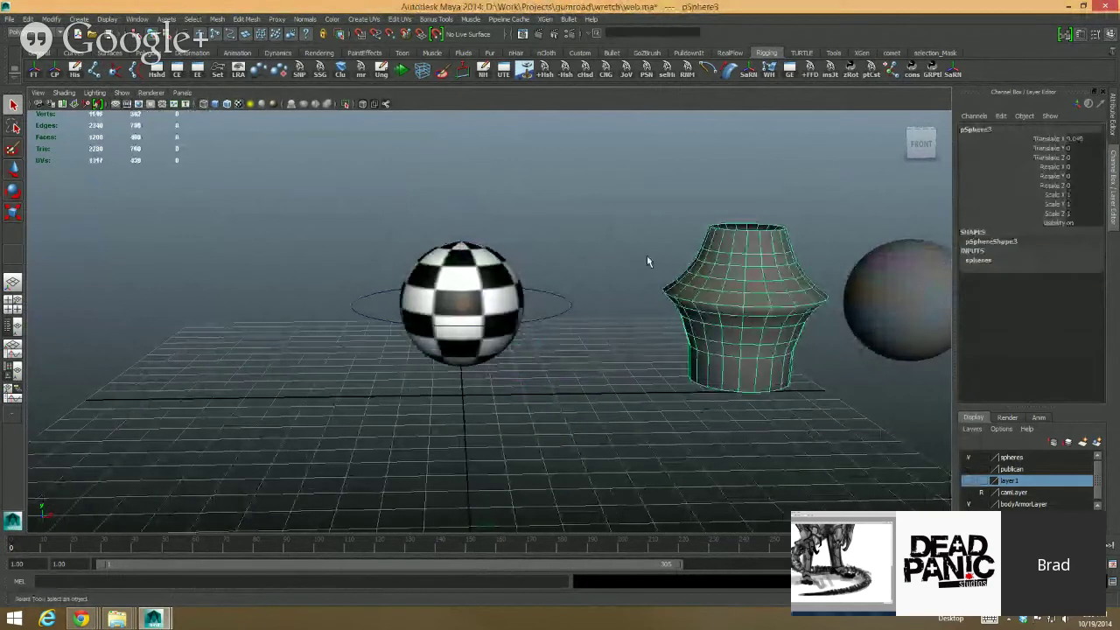
pyautogui.click(891, 268)
pyautogui.click(513, 260)
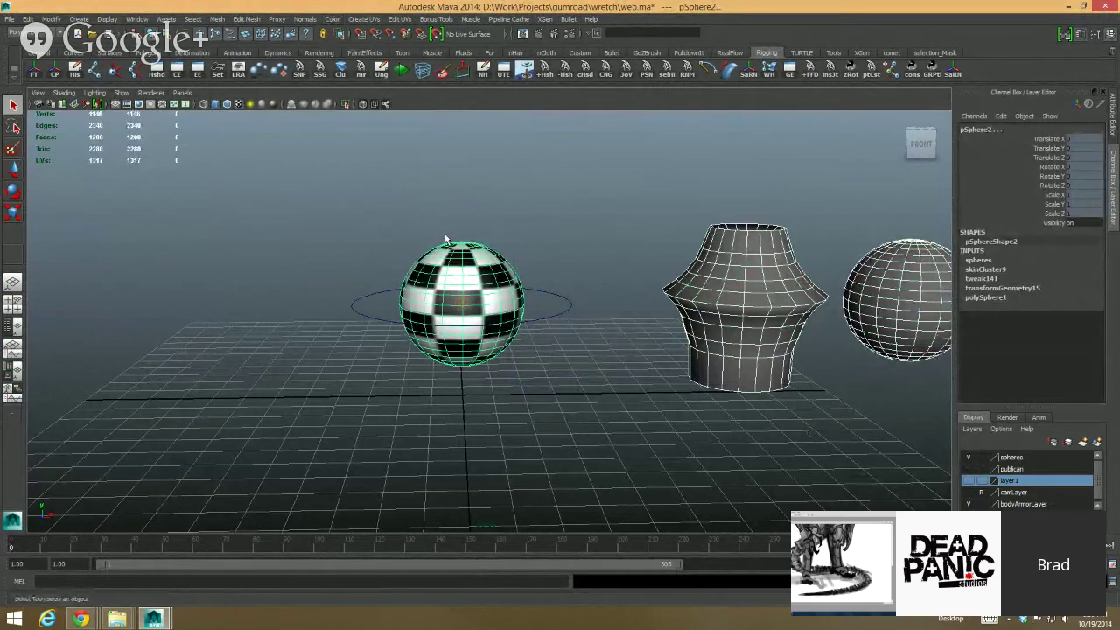
pyautogui.press('space')
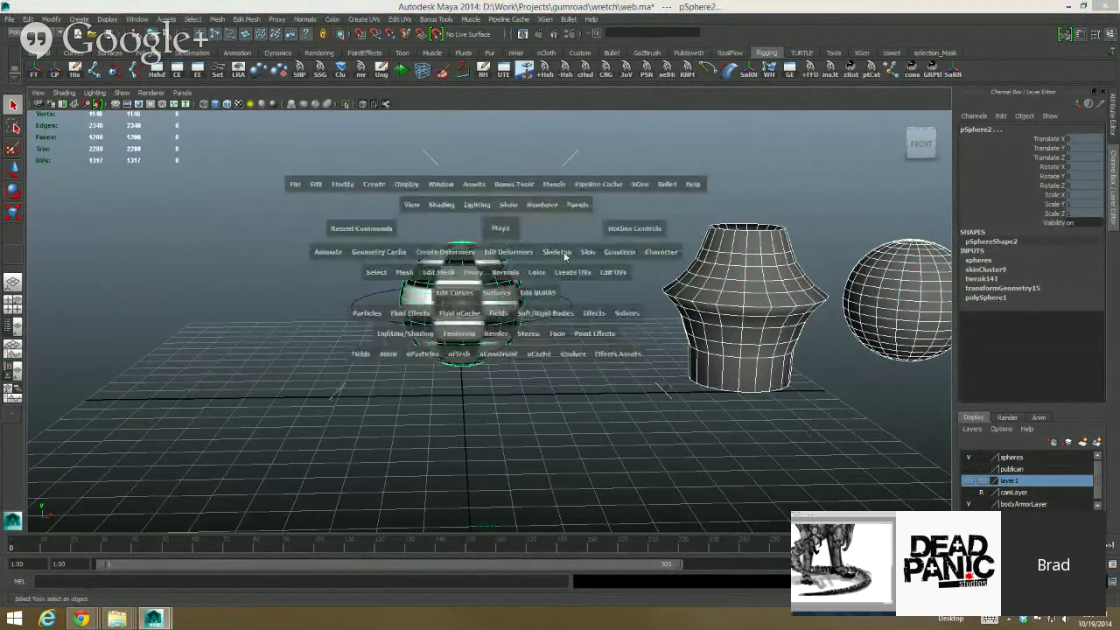
pyautogui.click(586, 252)
pyautogui.moveTo(592, 273)
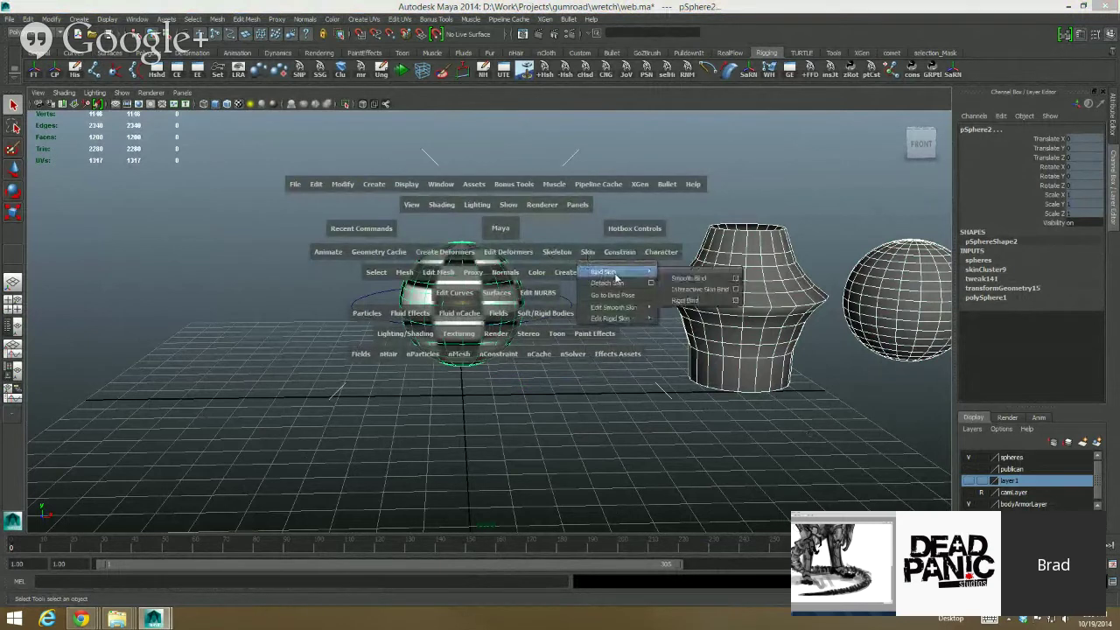
pyautogui.click(462, 253)
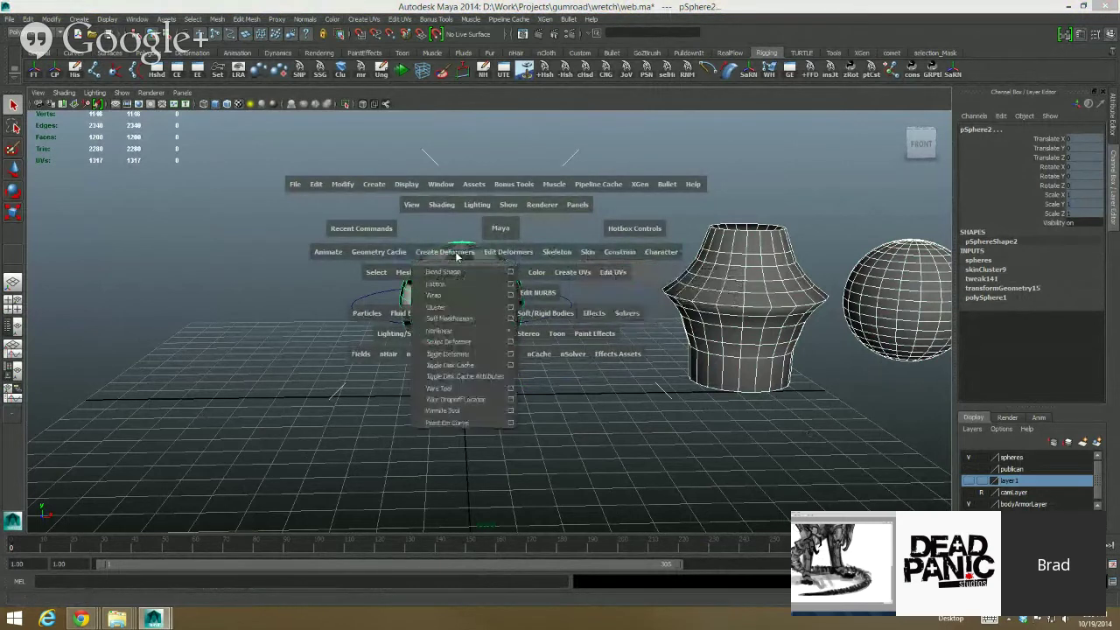
# Step: Create a blend shape node named sphereShps on the checkered sphere, using the two selected grey shapes as targets
pyautogui.click(511, 272)
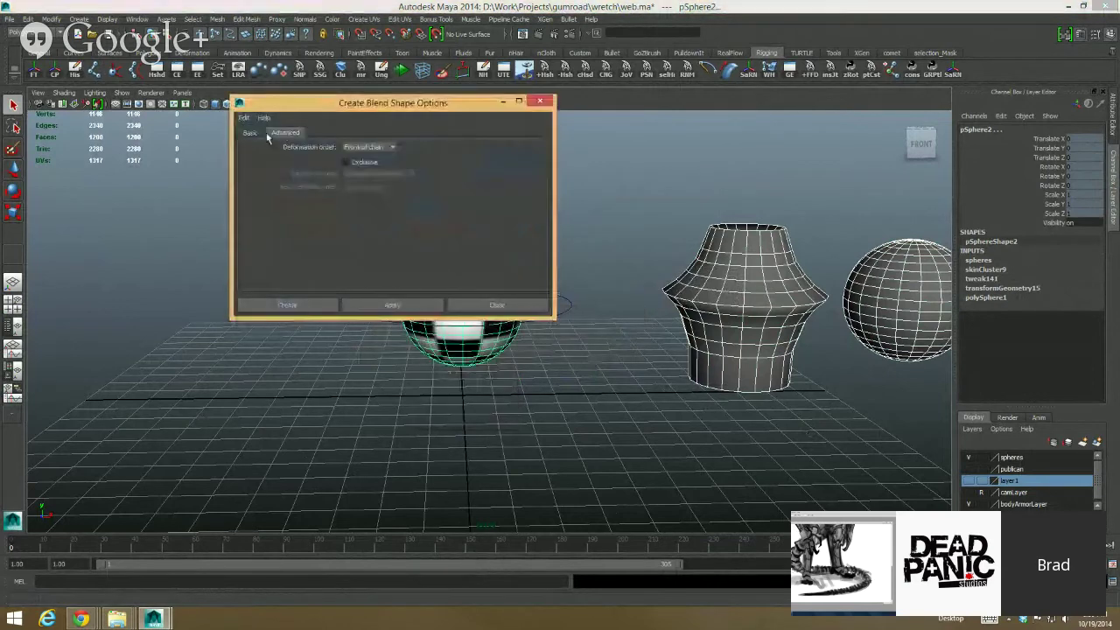
pyautogui.click(369, 147)
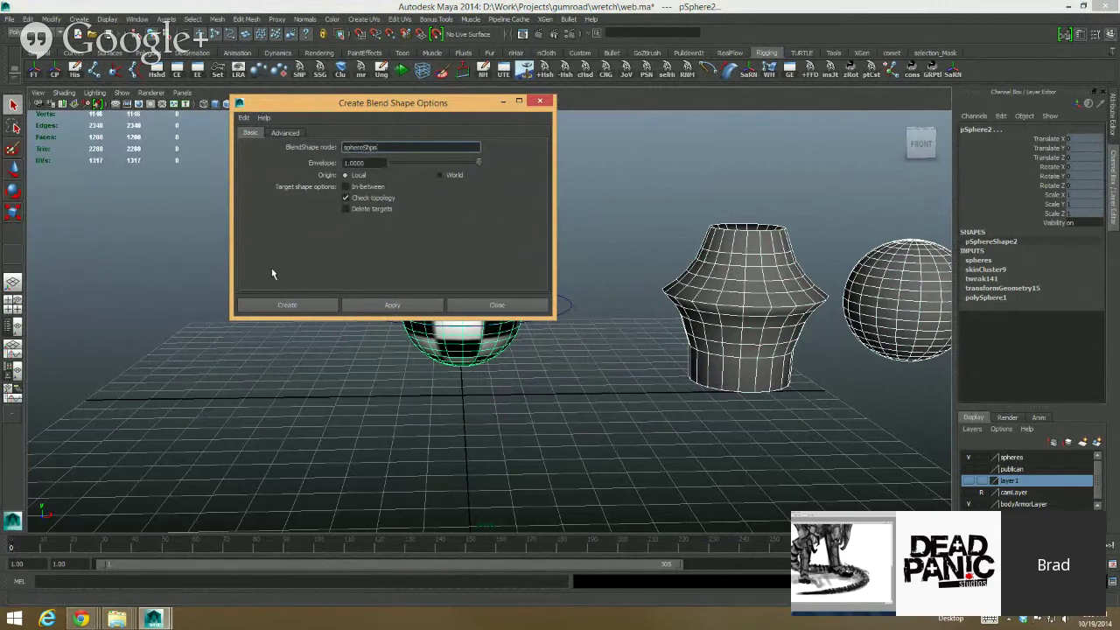
pyautogui.click(291, 305)
pyautogui.click(551, 276)
pyautogui.keyDown('alt'); pyautogui.moveTo(549, 280); pyautogui.dragTo(647, 331, button='right'); pyautogui.keyUp('alt')
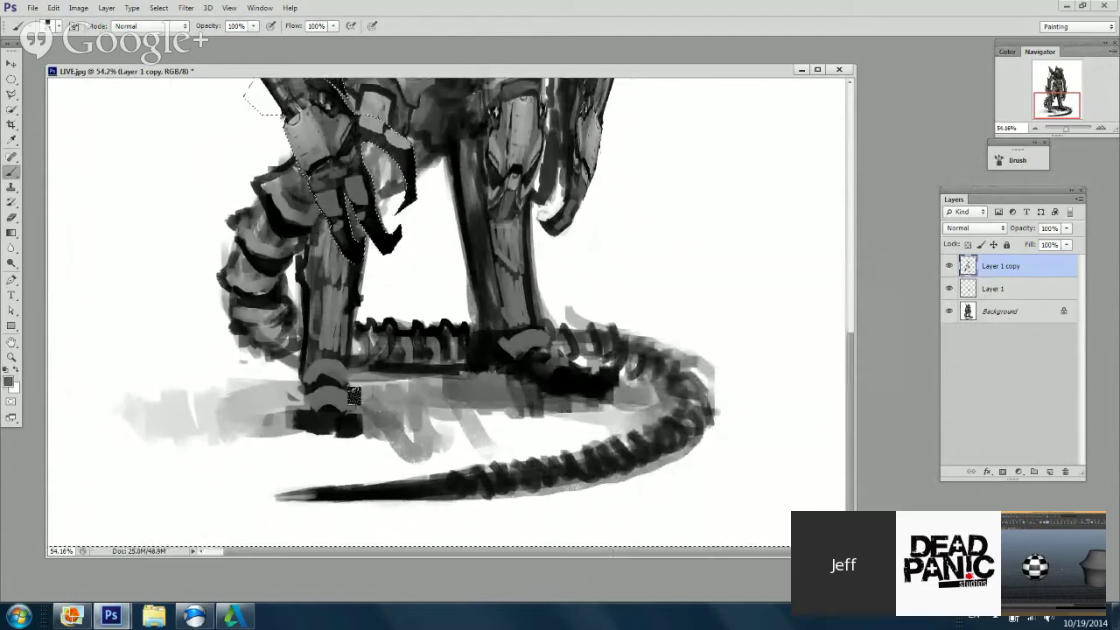
# Step: Switch to Photoshop and paint the ground shadow around the creature's foot on Layer 1 copy with a sampled dark tone
pyautogui.moveTo(275, 420)
pyautogui.mouseDown()
pyautogui.moveTo(294, 414)
pyautogui.moveTo(257, 406)
pyautogui.moveTo(172, 422)
pyautogui.mouseUp()
pyautogui.keyDown('ctrl'); pyautogui.moveTo(610, 393); pyautogui.dragTo(540, 393); pyautogui.keyUp('ctrl')
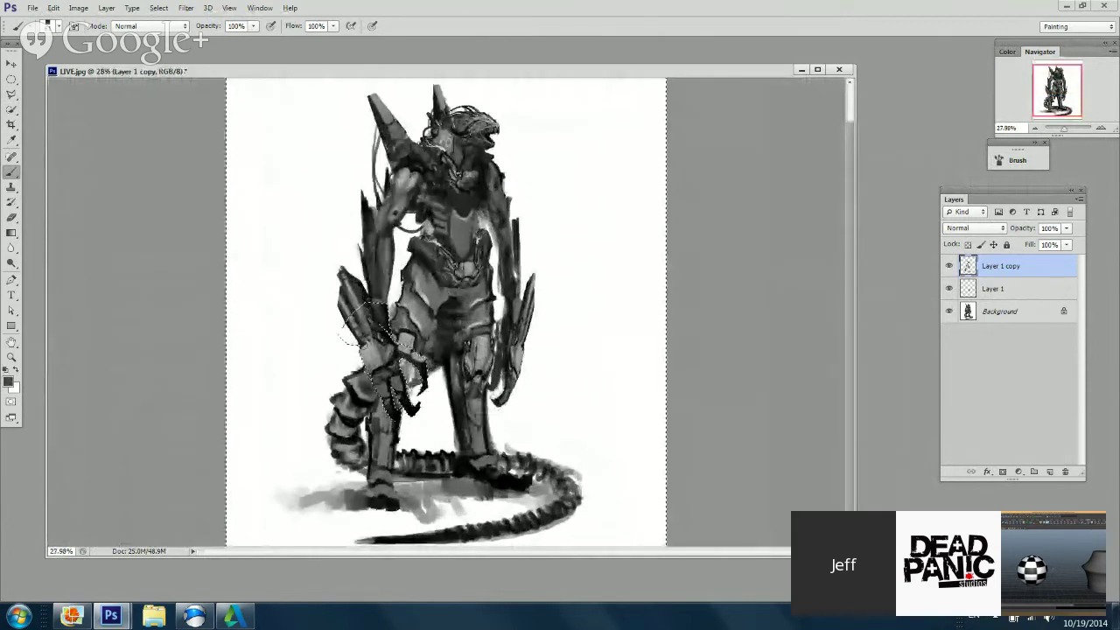
pyautogui.rightClick(556, 285)
pyautogui.moveTo(557, 307)
pyautogui.mouseDown()
pyautogui.moveTo(556, 285)
pyautogui.moveTo(636, 312)
pyautogui.mouseUp()
pyautogui.keyDown('alt'); pyautogui.click(390, 478); pyautogui.keyUp('alt')
pyautogui.moveTo(385, 481); pyautogui.dragTo(411, 485)
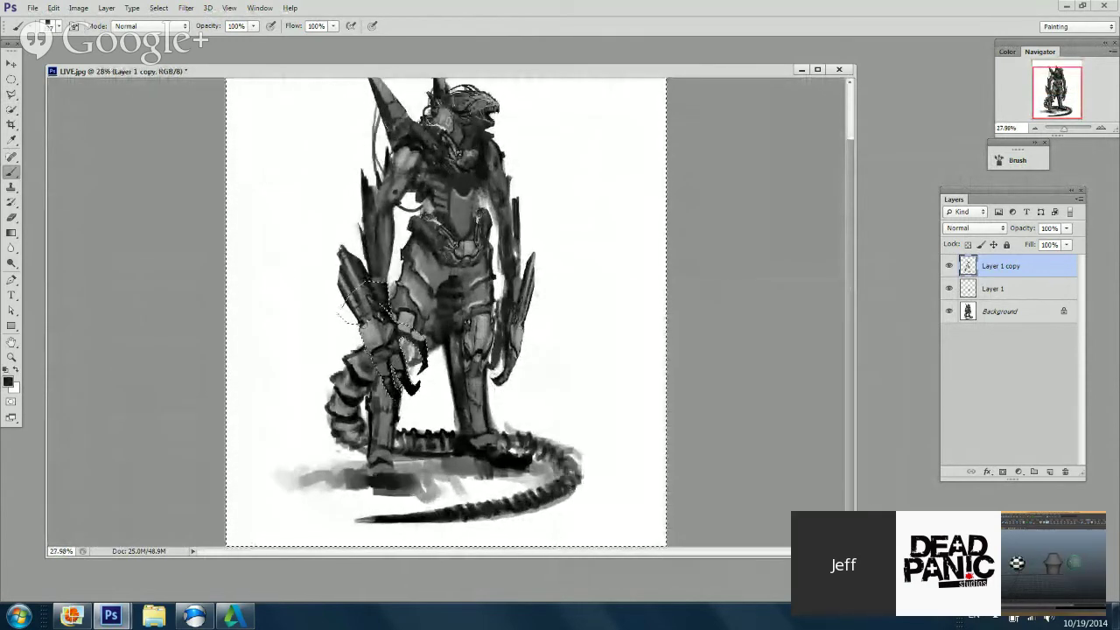
pyautogui.rightClick(649, 342)
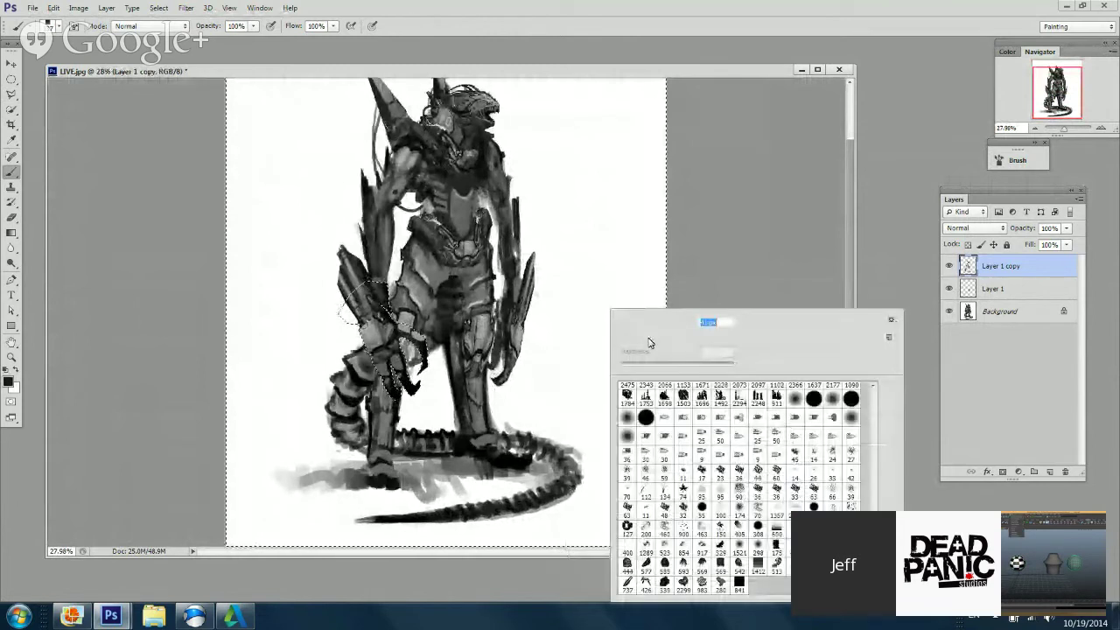
pyautogui.press('Return')
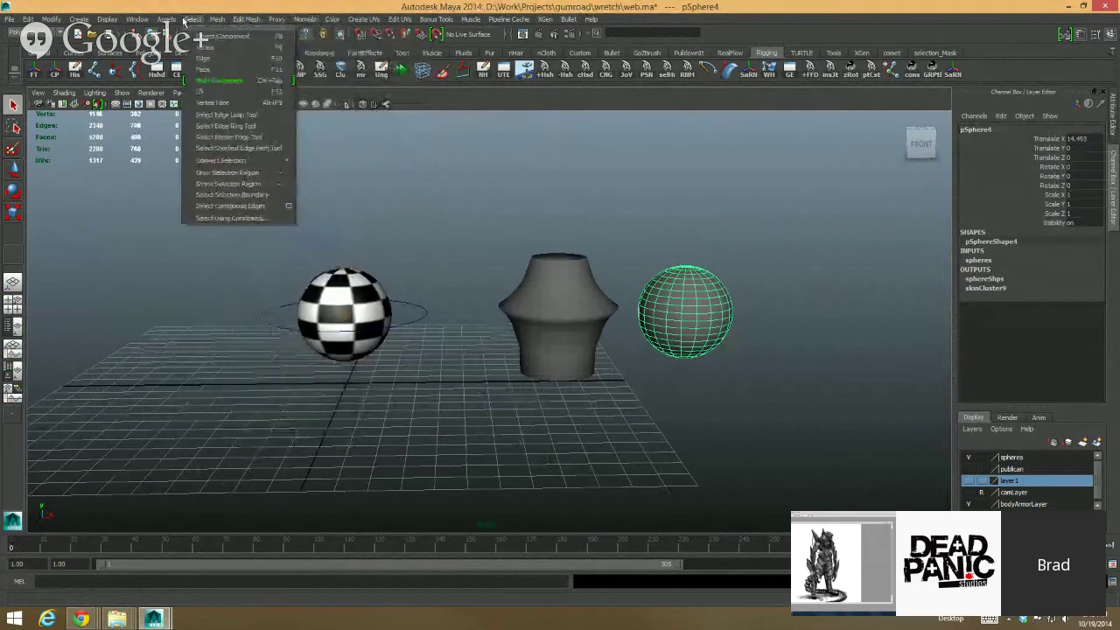
# Step: Switch back to Maya and apply a nonlinear Squash deformer to the selected plain grey sphere
pyautogui.press('F2')
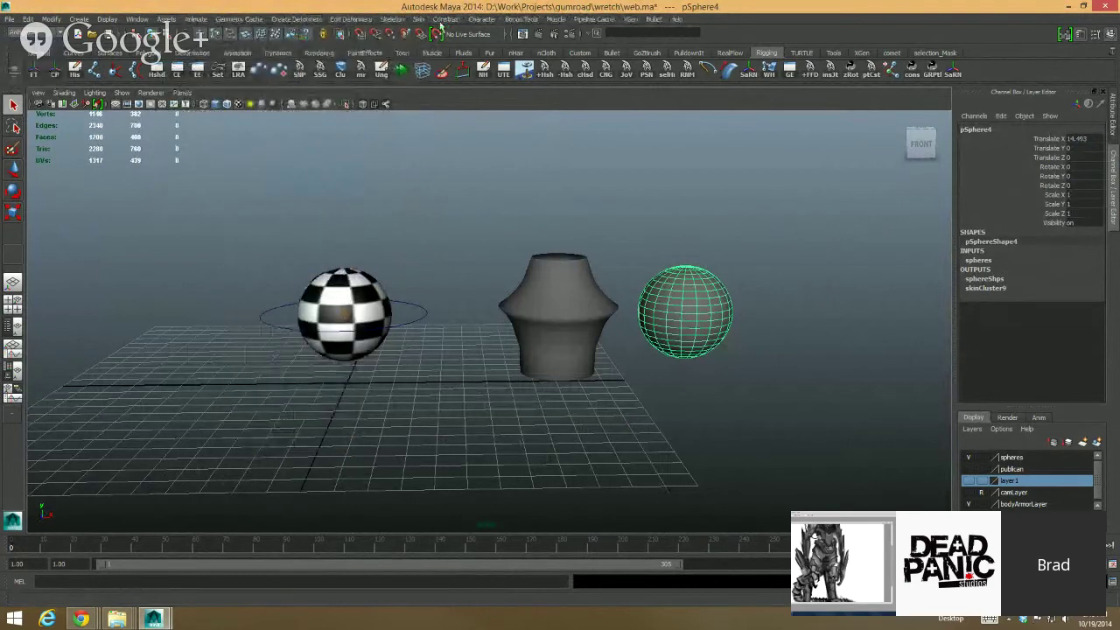
pyautogui.click(452, 21)
pyautogui.click(482, 19)
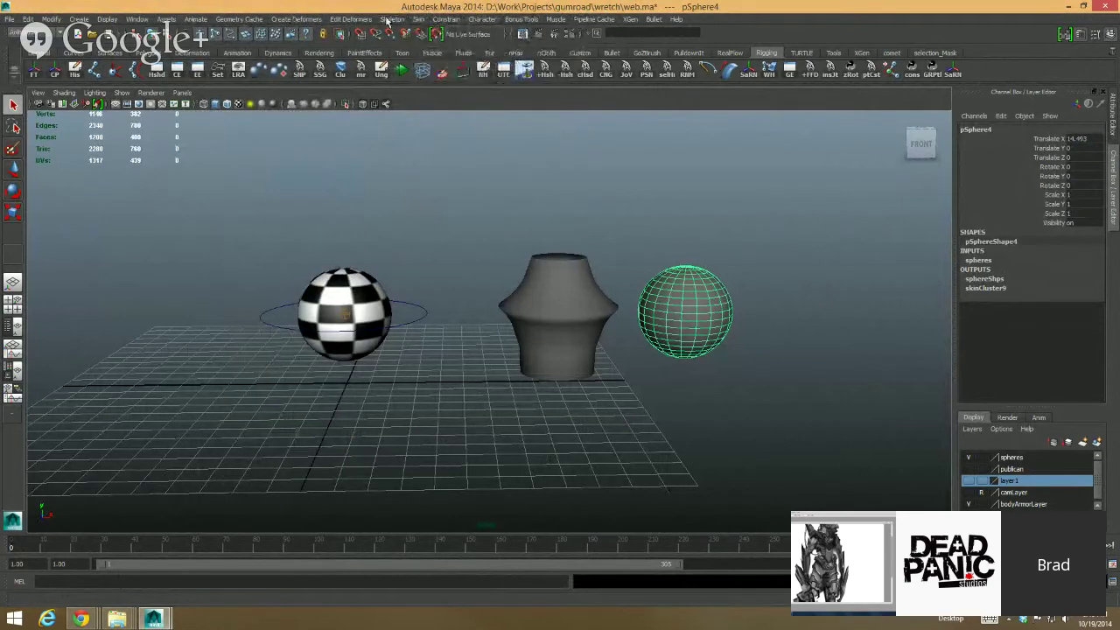
pyautogui.click(314, 21)
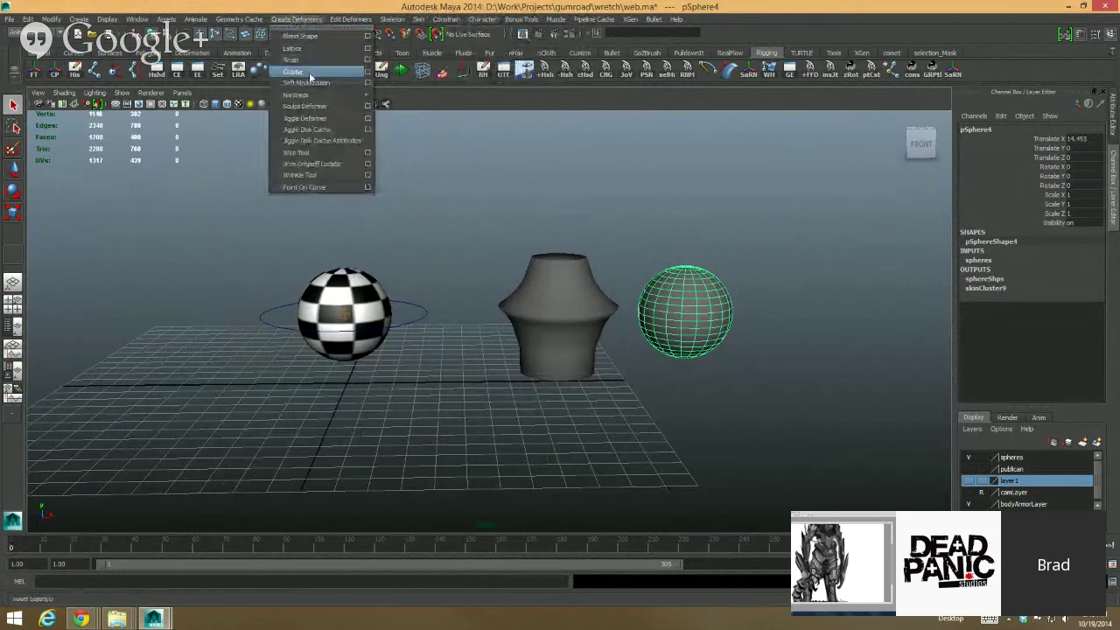
pyautogui.moveTo(313, 98)
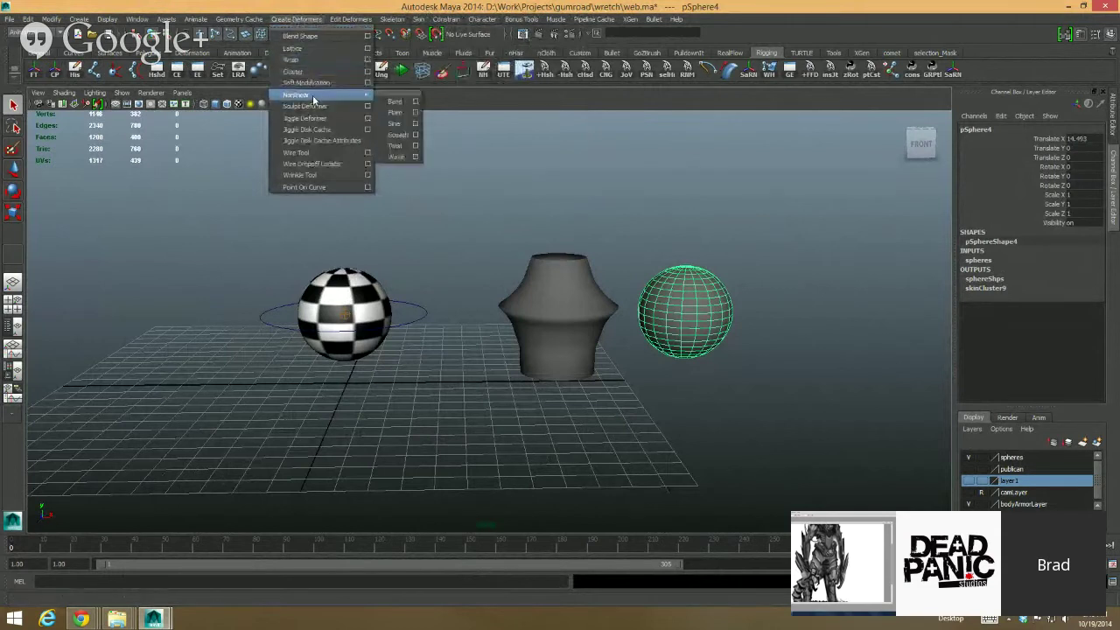
pyautogui.click(399, 135)
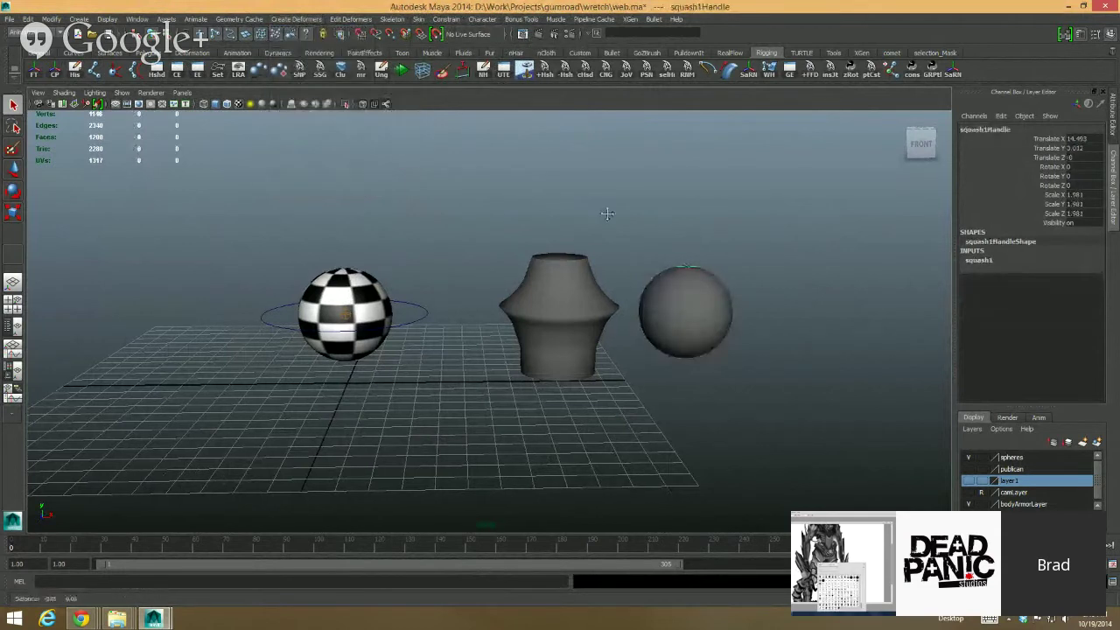
# Step: Create a NURBS circle and move it straight up above the checkered sphere to a Y translation of about 6.18
pyautogui.keyDown('alt'); pyautogui.moveTo(485, 207); pyautogui.dragTo(633, 214, button='middle'); pyautogui.keyUp('alt')
pyautogui.keyDown('alt'); pyautogui.moveTo(563, 357); pyautogui.dragTo(589, 333); pyautogui.keyUp('alt')
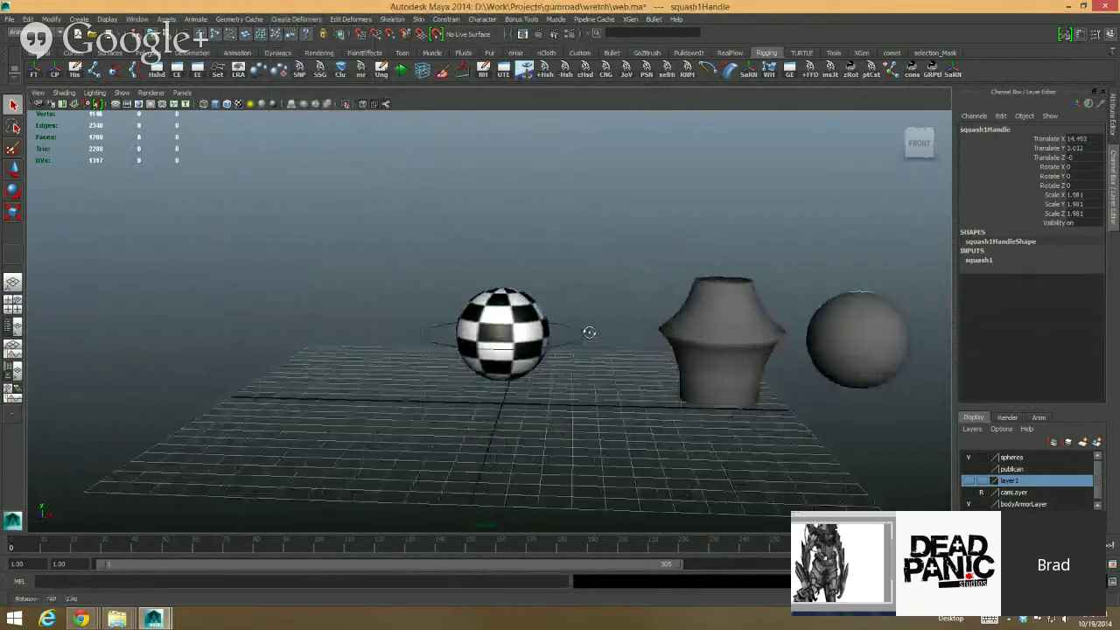
pyautogui.keyDown('alt'); pyautogui.moveTo(590, 332); pyautogui.dragTo(683, 343, button='right'); pyautogui.keyUp('alt')
pyautogui.keyDown('alt'); pyautogui.moveTo(683, 343); pyautogui.dragTo(688, 285, button='middle'); pyautogui.keyUp('alt')
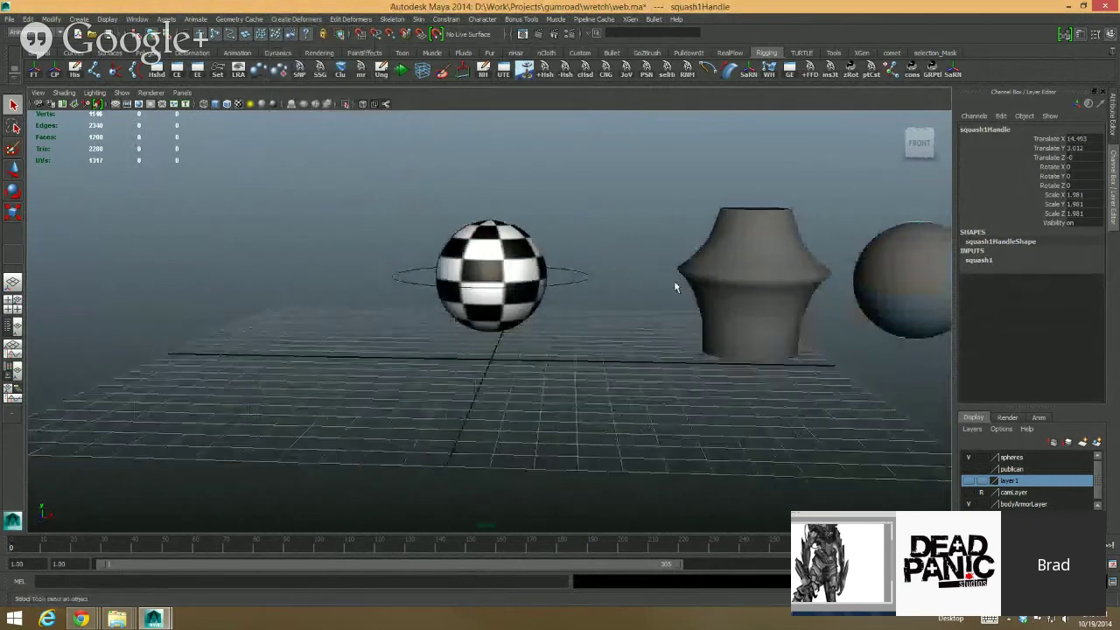
pyautogui.keyDown('alt'); pyautogui.moveTo(674, 287); pyautogui.dragTo(671, 292); pyautogui.keyUp('alt')
pyautogui.click(640, 282)
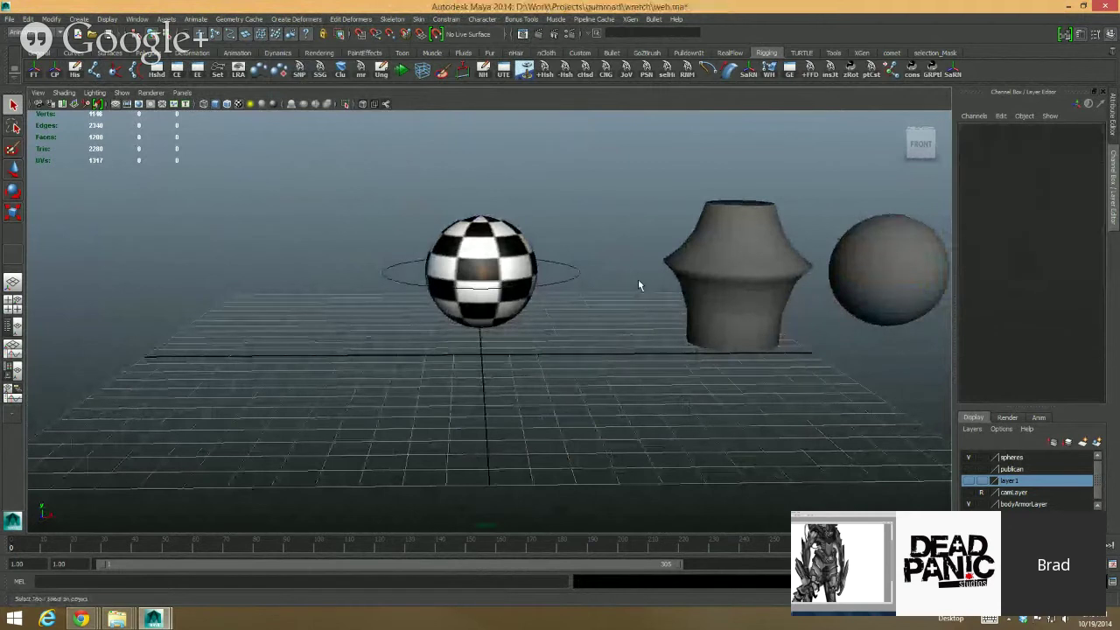
pyautogui.click(79, 19)
pyautogui.moveTo(131, 36)
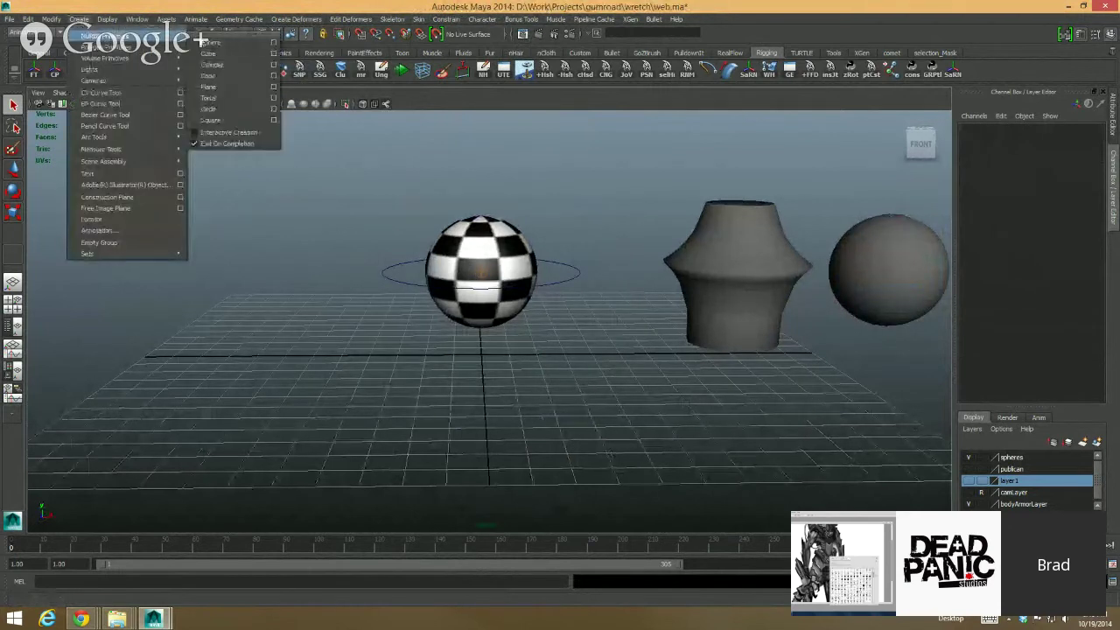
pyautogui.click(209, 109)
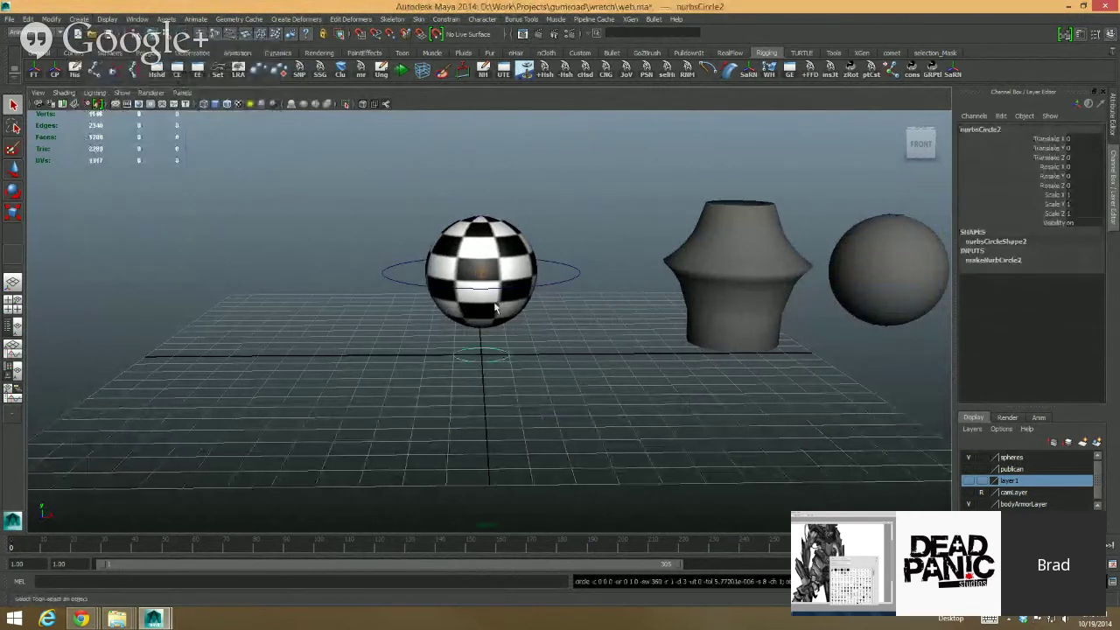
pyautogui.press('w')
pyautogui.moveTo(481, 319); pyautogui.dragTo(481, 145)
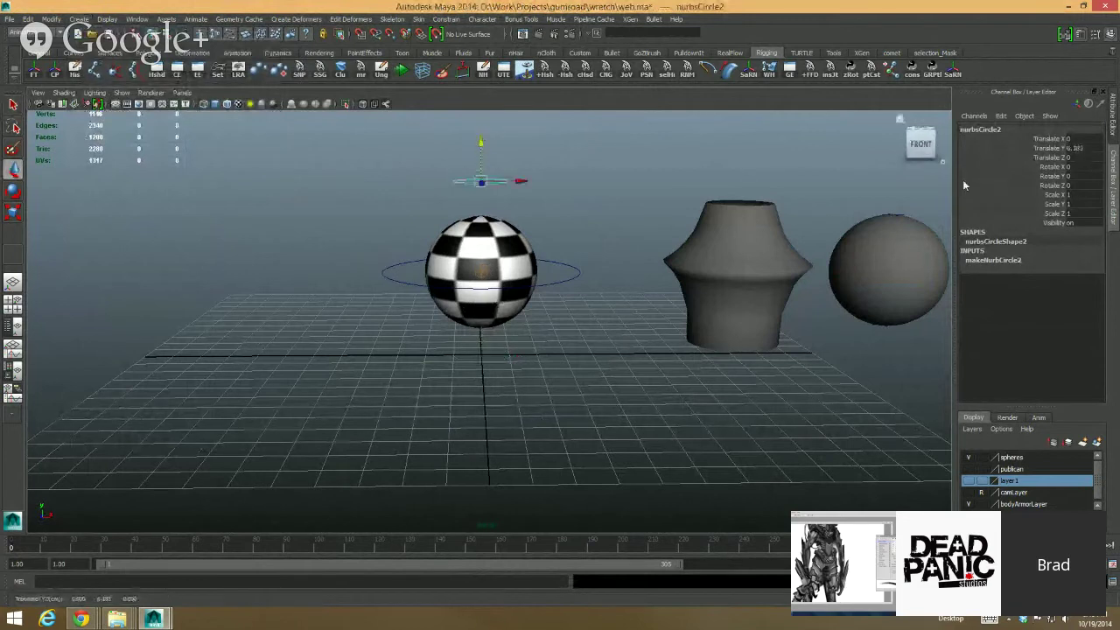
# Step: Set the circle's X rotation to 90 and scale it down uniformly to about 0.426
pyautogui.click(1083, 167)
pyautogui.write('90')
pyautogui.press('Return')
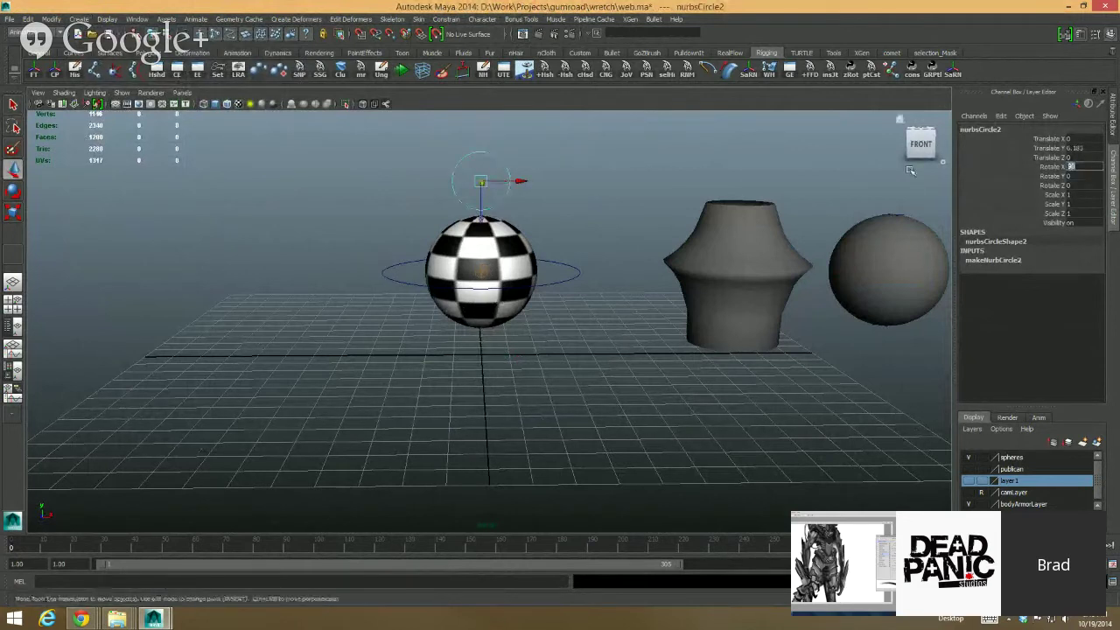
pyautogui.press('r')
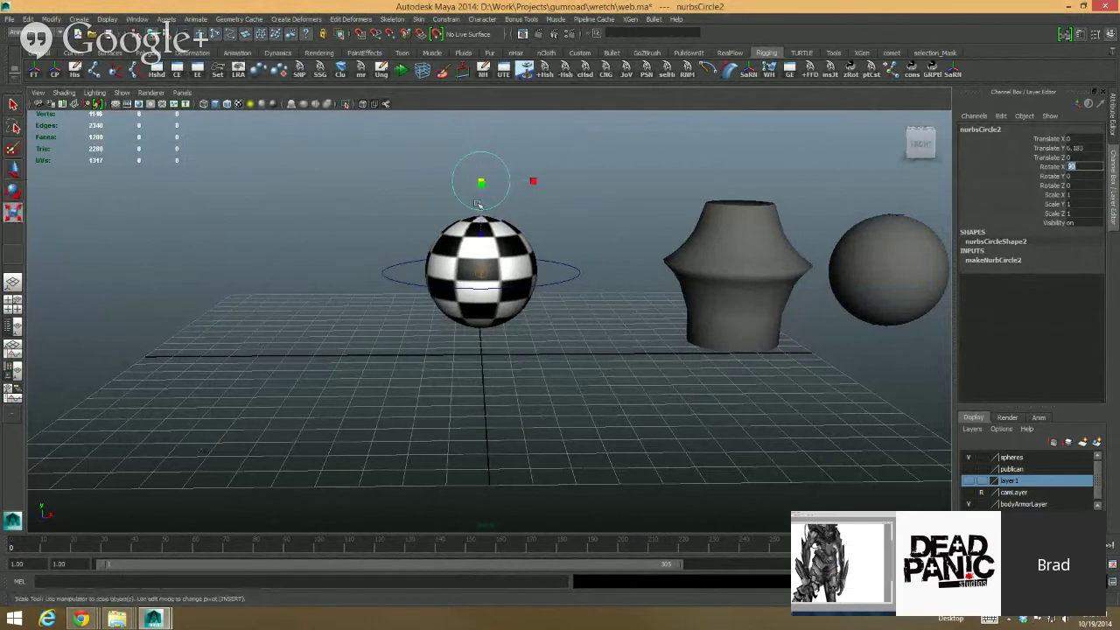
pyautogui.moveTo(448, 205)
pyautogui.keyDown('alt'); pyautogui.mouseDown()
pyautogui.moveTo(435, 180)
pyautogui.moveTo(441, 206)
pyautogui.moveTo(444, 198)
pyautogui.mouseUp(); pyautogui.keyUp('alt')
pyautogui.press('w')
pyautogui.keyDown('alt'); pyautogui.moveTo(470, 194); pyautogui.dragTo(571, 282, button='middle'); pyautogui.keyUp('alt')
pyautogui.keyDown('alt'); pyautogui.moveTo(571, 281); pyautogui.dragTo(715, 278); pyautogui.keyUp('alt')
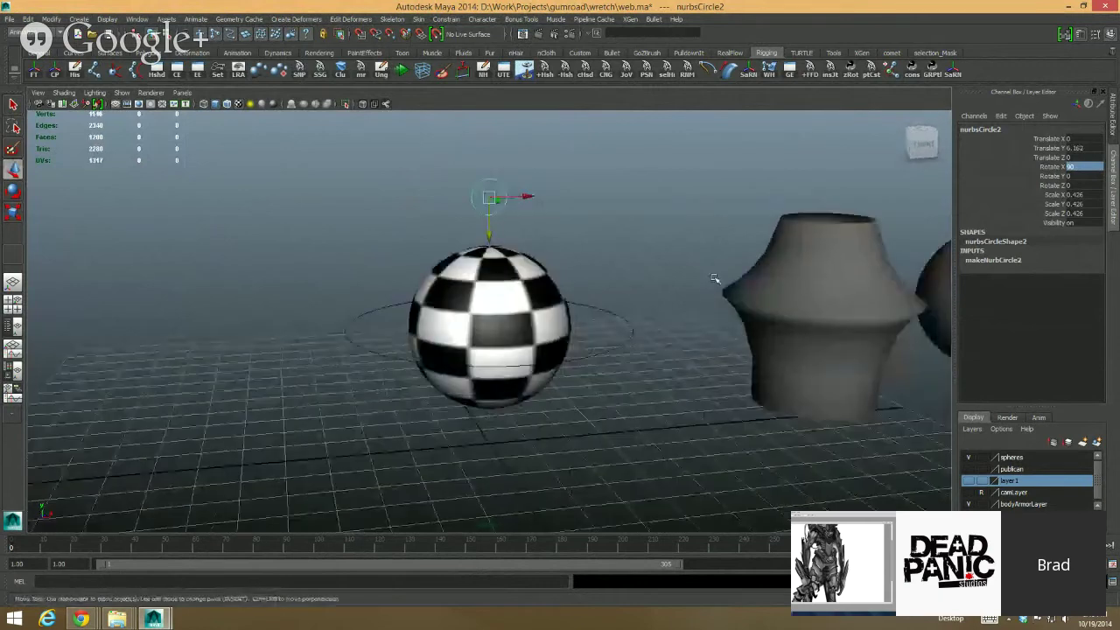
# Step: Freeze the small circle's transformations and delete its construction history
pyautogui.click(35, 74)
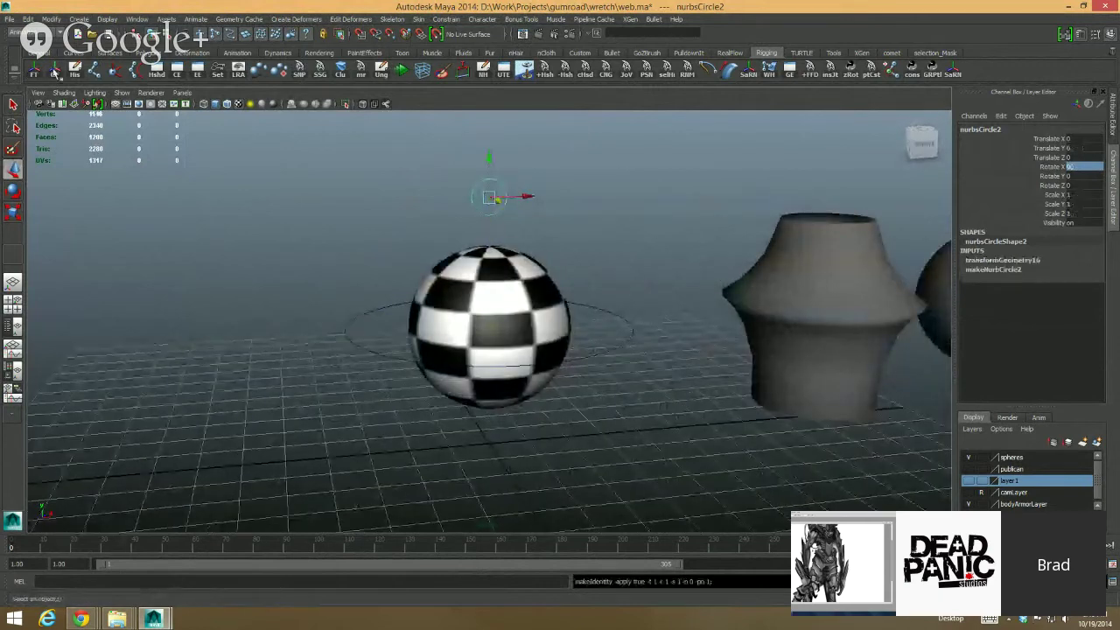
pyautogui.keyDown('alt'); pyautogui.moveTo(367, 215); pyautogui.dragTo(390, 215, button='middle'); pyautogui.keyUp('alt')
pyautogui.keyDown('alt'); pyautogui.moveTo(390, 215); pyautogui.dragTo(425, 210, button='right'); pyautogui.keyUp('alt')
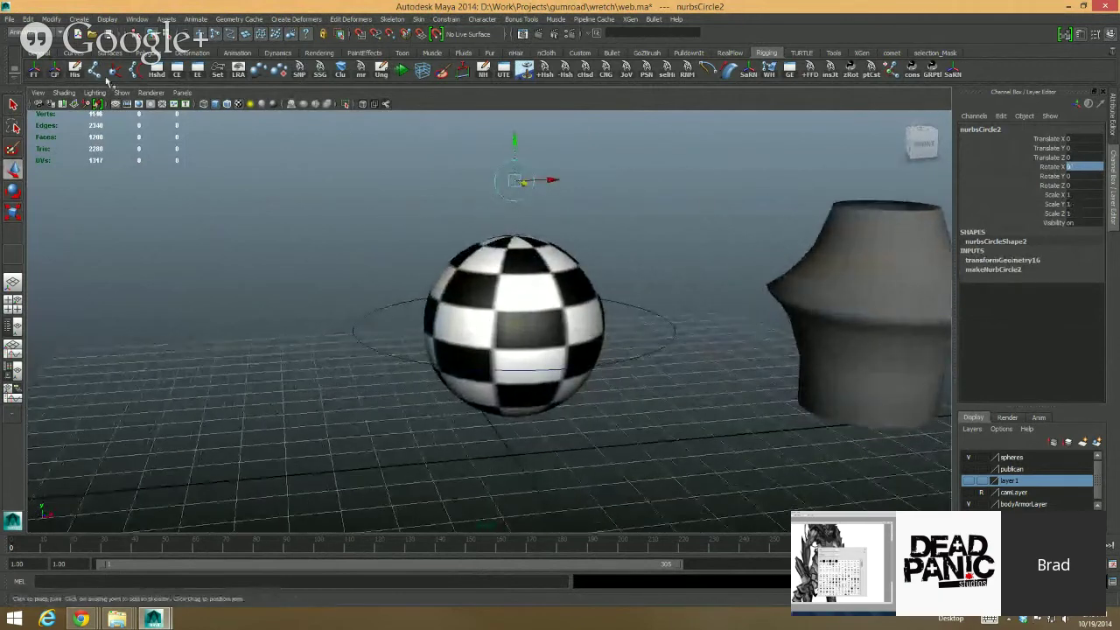
pyautogui.click(75, 73)
# Step: Examine the squash handle at the top of the plain grey sphere and clear the selection
pyautogui.keyDown('alt'); pyautogui.moveTo(525, 306); pyautogui.dragTo(586, 315); pyautogui.keyUp('alt')
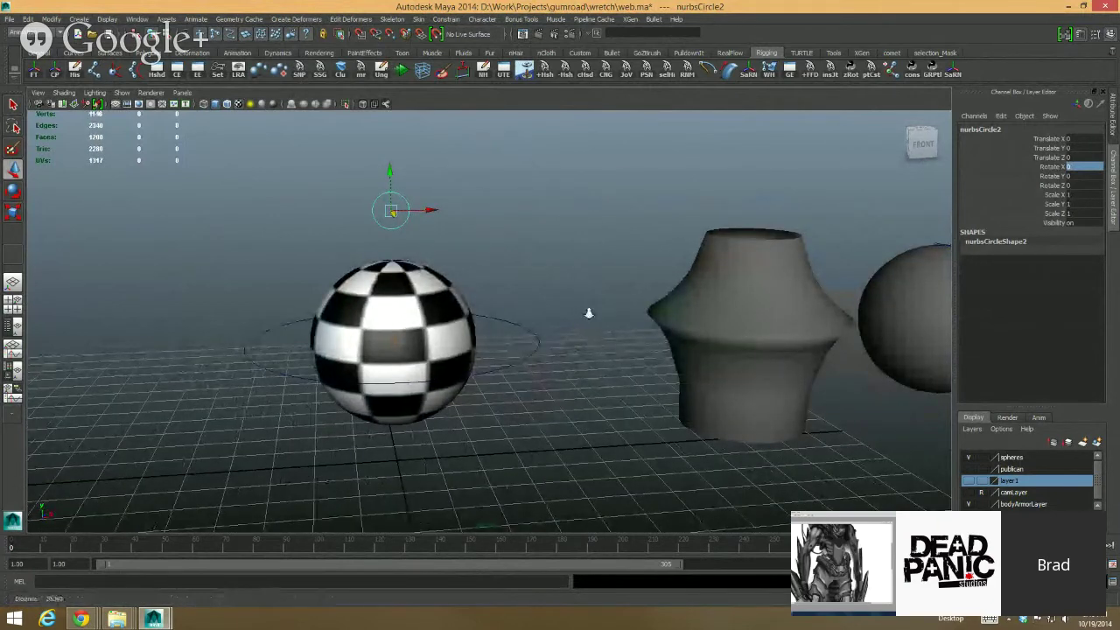
pyautogui.scroll(-2, 587, 312)
pyautogui.keyDown('alt'); pyautogui.moveTo(650, 309); pyautogui.dragTo(593, 288, button='middle'); pyautogui.keyUp('alt')
pyautogui.moveTo(565, 263)
pyautogui.keyDown('alt'); pyautogui.mouseDown()
pyautogui.moveTo(543, 263)
pyautogui.moveTo(557, 260)
pyautogui.mouseUp(); pyautogui.keyUp('alt')
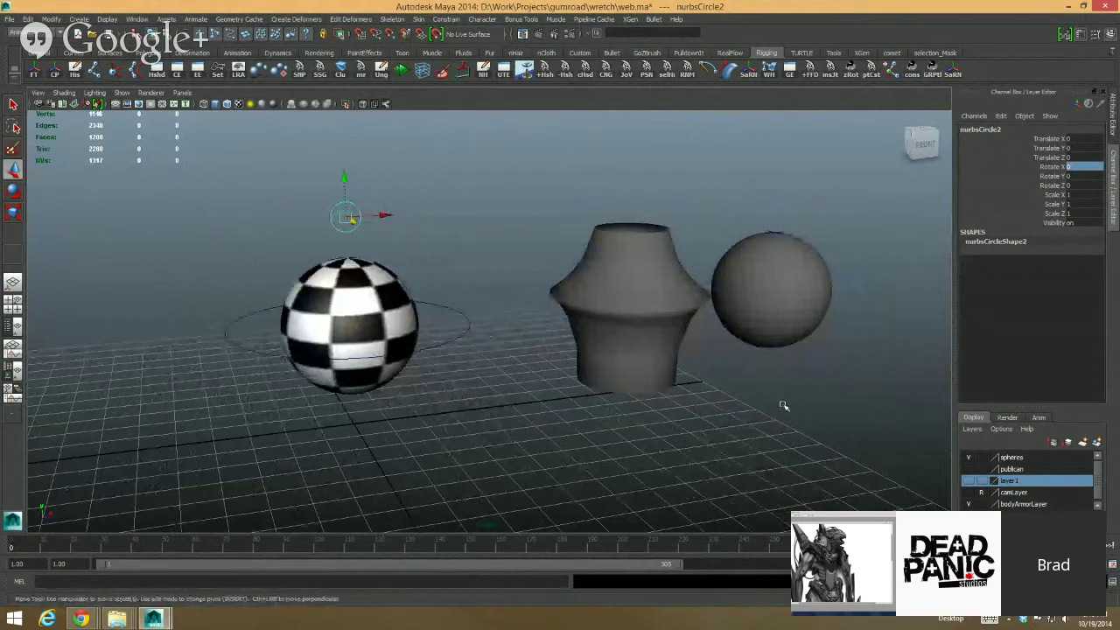
pyautogui.keyDown('alt'); pyautogui.moveTo(783, 405); pyautogui.dragTo(805, 385); pyautogui.keyUp('alt')
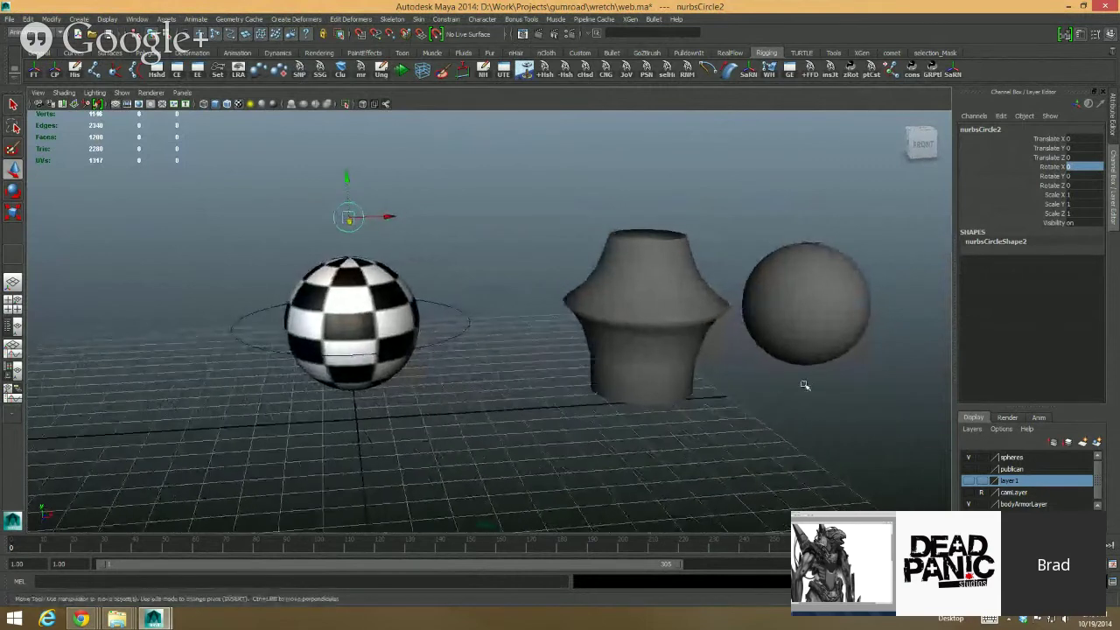
pyautogui.click(809, 237)
pyautogui.click(811, 244)
pyautogui.click(534, 274)
pyautogui.keyDown('alt'); pyautogui.moveTo(534, 274); pyautogui.dragTo(555, 256, button='middle'); pyautogui.keyUp('alt')
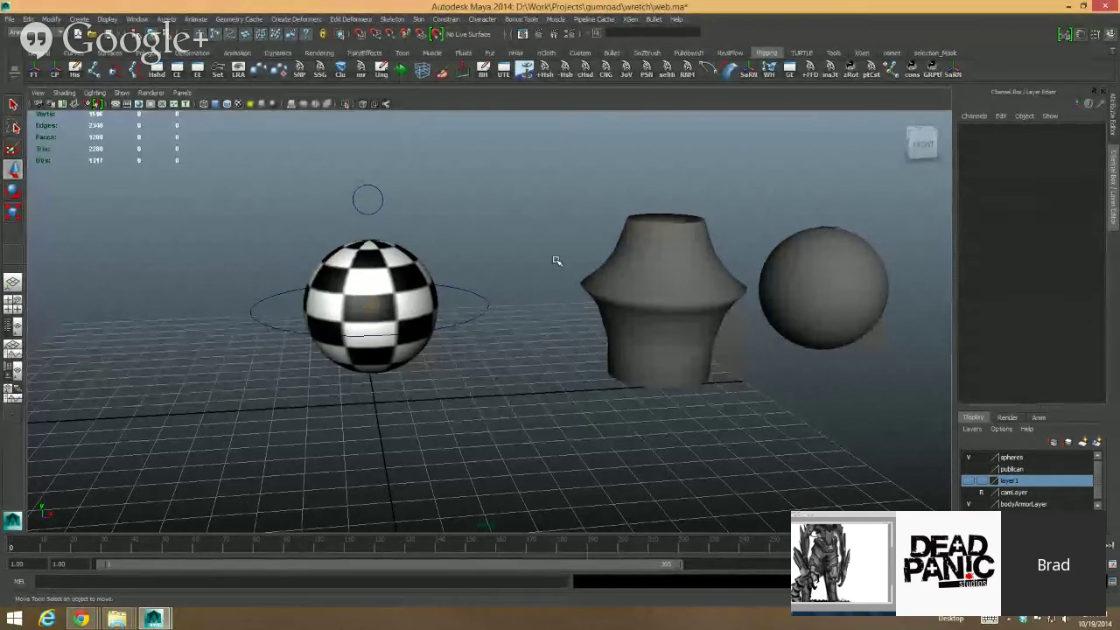
# Step: Select the flared target shape standing between the two spheres and examine it
pyautogui.keyDown('alt'); pyautogui.moveTo(502, 295); pyautogui.dragTo(594, 294, button='middle'); pyautogui.keyUp('alt')
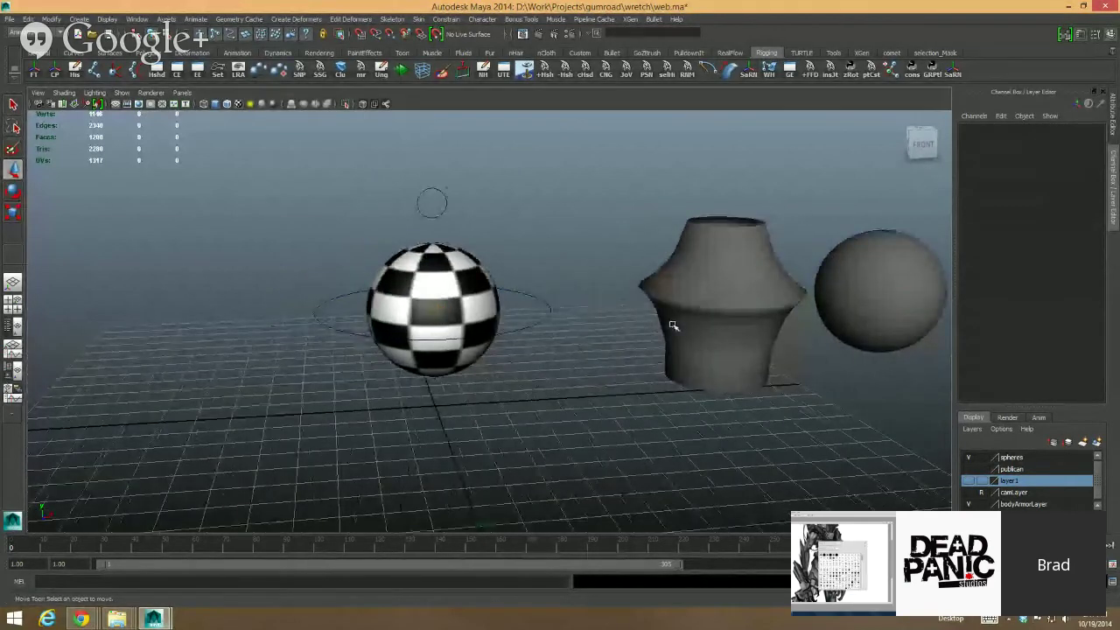
pyautogui.keyDown('alt'); pyautogui.moveTo(673, 325); pyautogui.dragTo(648, 297, button='right'); pyautogui.keyUp('alt')
pyautogui.keyDown('alt'); pyautogui.moveTo(663, 304); pyautogui.dragTo(681, 316, button='middle'); pyautogui.keyUp('alt')
pyautogui.keyDown('alt'); pyautogui.moveTo(742, 302); pyautogui.dragTo(740, 295); pyautogui.keyUp('alt')
pyautogui.keyDown('alt'); pyautogui.moveTo(740, 295); pyautogui.dragTo(703, 288, button='middle'); pyautogui.keyUp('alt')
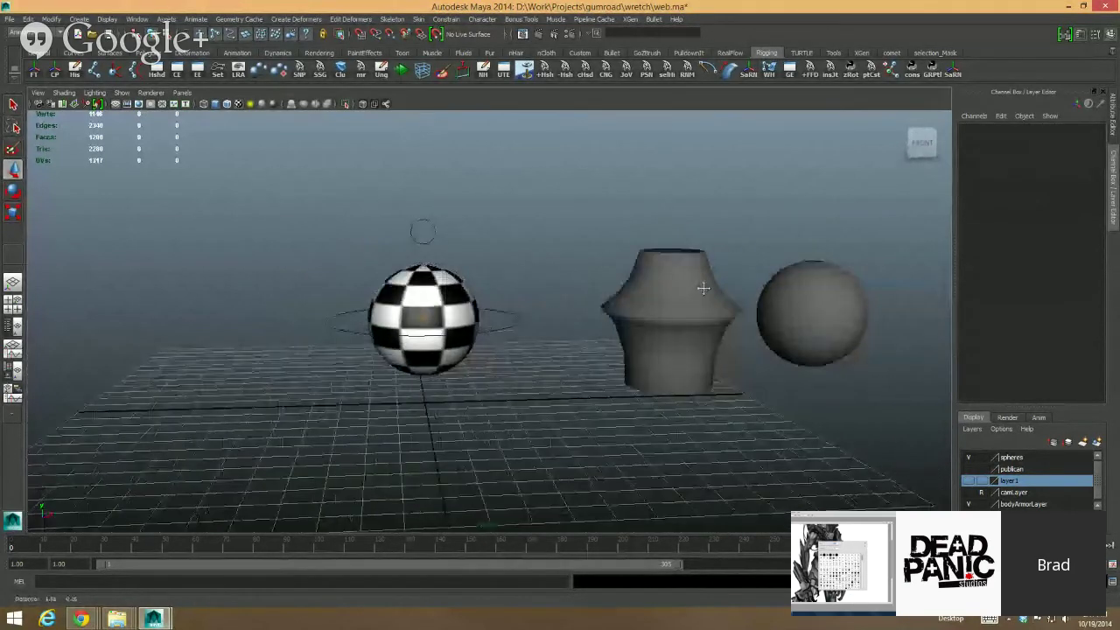
pyautogui.click(670, 345)
pyautogui.keyDown('alt'); pyautogui.moveTo(564, 358); pyautogui.dragTo(554, 334, button='middle'); pyautogui.keyUp('alt')
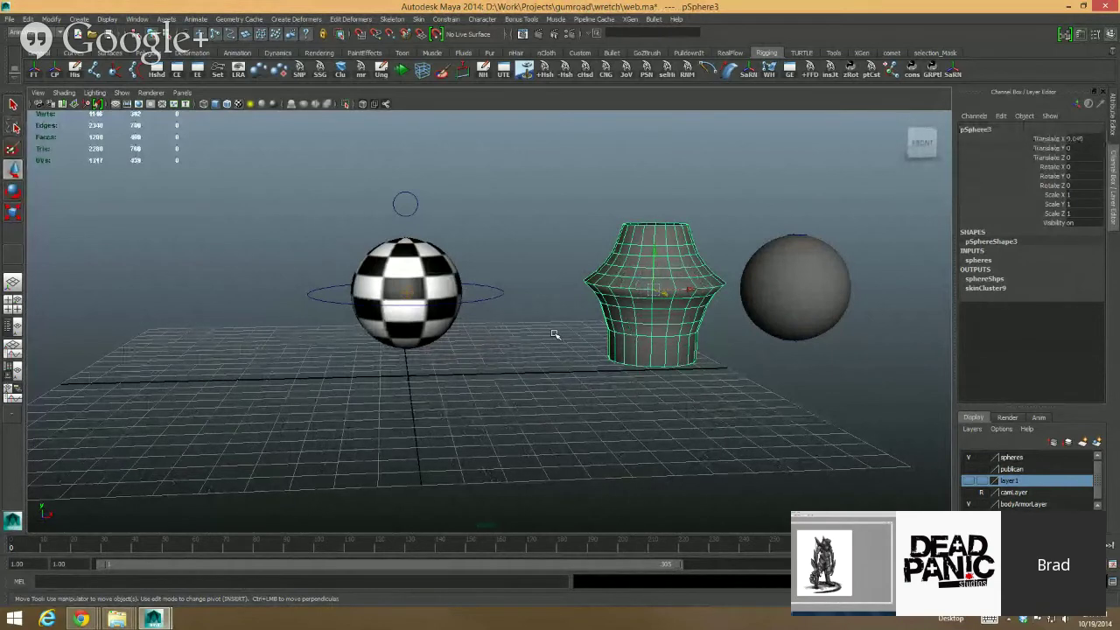
# Step: Select the checkered sphere beneath the small control circle
pyautogui.keyDown('alt'); pyautogui.moveTo(573, 315); pyautogui.dragTo(573, 331, button='middle'); pyautogui.keyUp('alt')
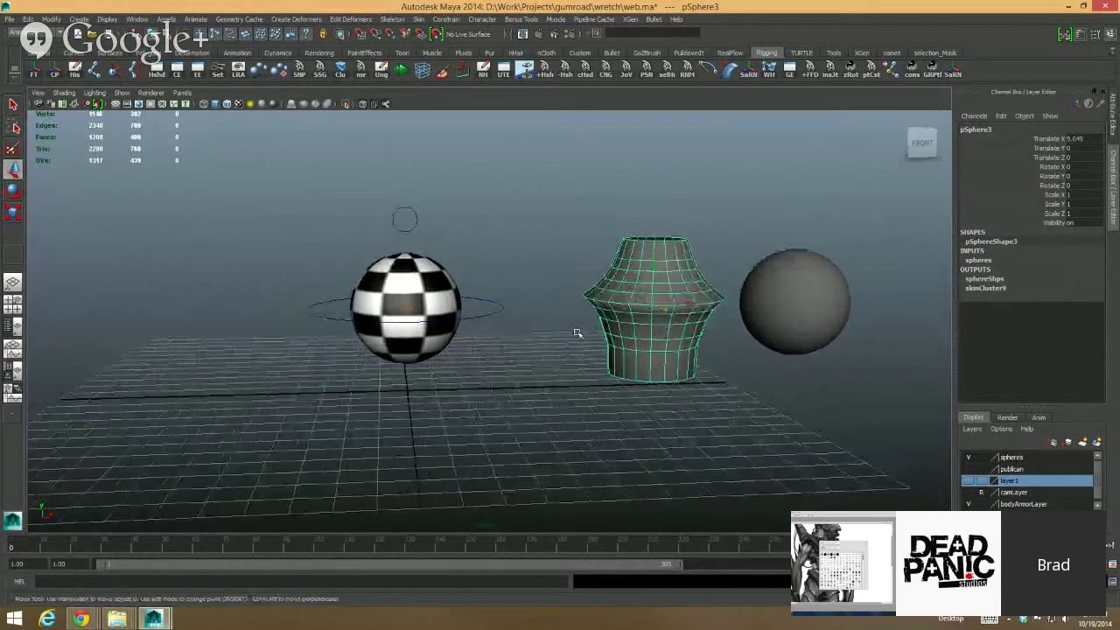
pyautogui.keyDown('alt'); pyautogui.moveTo(580, 335); pyautogui.dragTo(600, 340); pyautogui.keyUp('alt')
pyautogui.keyDown('alt'); pyautogui.moveTo(600, 340); pyautogui.dragTo(658, 350, button='right'); pyautogui.keyUp('alt')
pyautogui.keyDown('alt'); pyautogui.moveTo(525, 272); pyautogui.dragTo(583, 286, button='middle'); pyautogui.keyUp('alt')
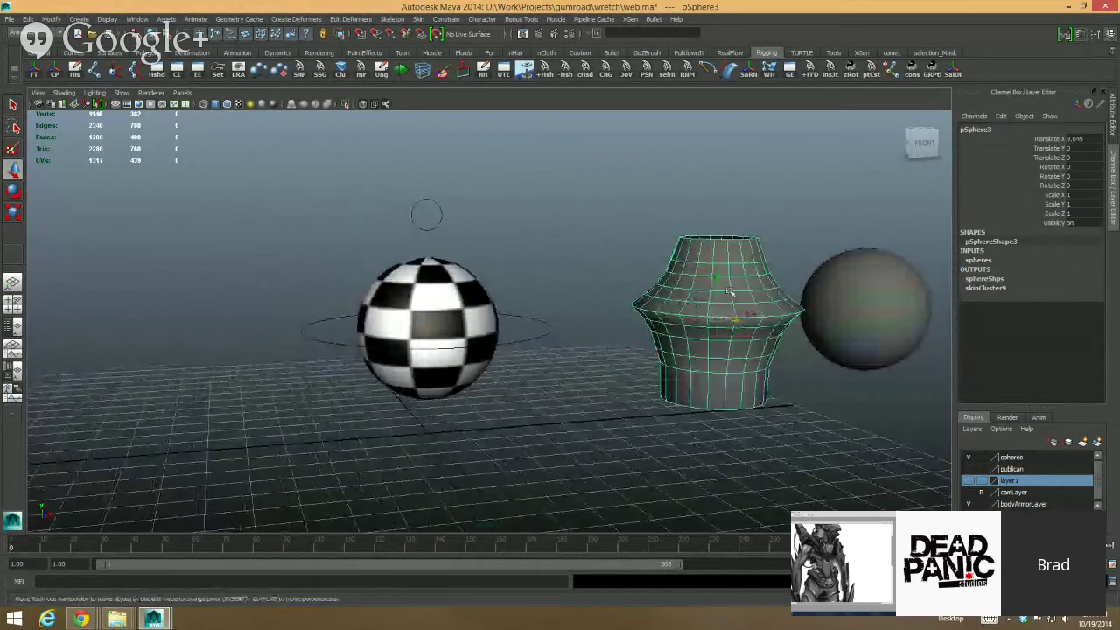
pyautogui.keyDown('alt'); pyautogui.moveTo(885, 288); pyautogui.dragTo(770, 301, button='middle'); pyautogui.keyUp('alt')
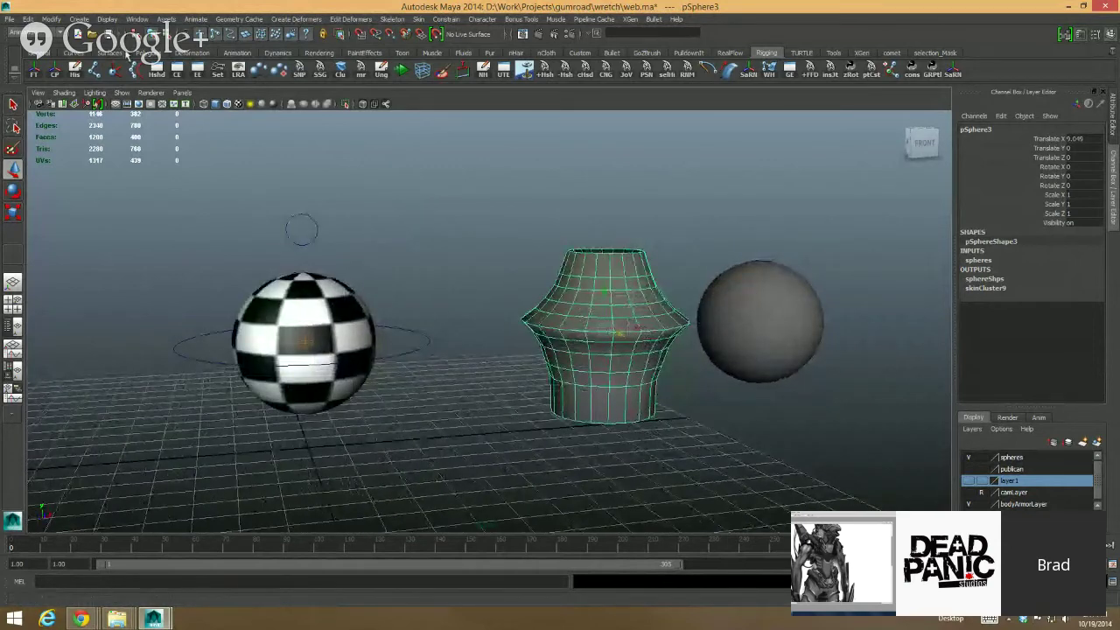
pyautogui.keyDown('alt'); pyautogui.moveTo(429, 250); pyautogui.dragTo(512, 269, button='middle'); pyautogui.keyUp('alt')
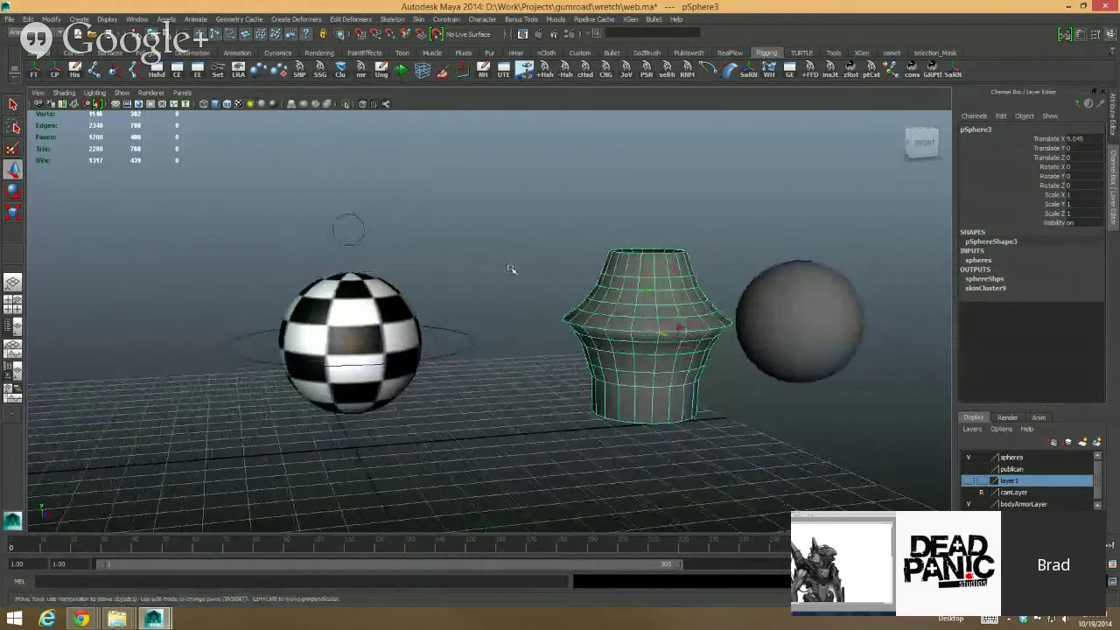
pyautogui.keyDown('alt'); pyautogui.moveTo(409, 303); pyautogui.dragTo(429, 300, button='middle'); pyautogui.keyUp('alt')
pyautogui.click(429, 299)
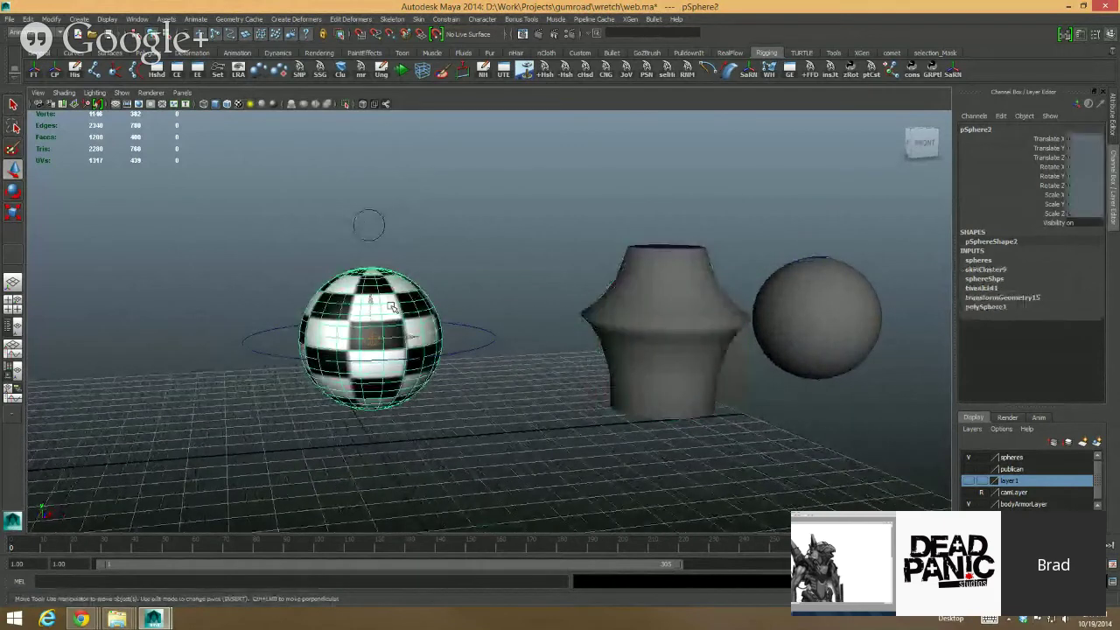
# Step: Try varying the squash1 deformer's Factor on the plain grey sphere, and undo the change
pyautogui.click(988, 279)
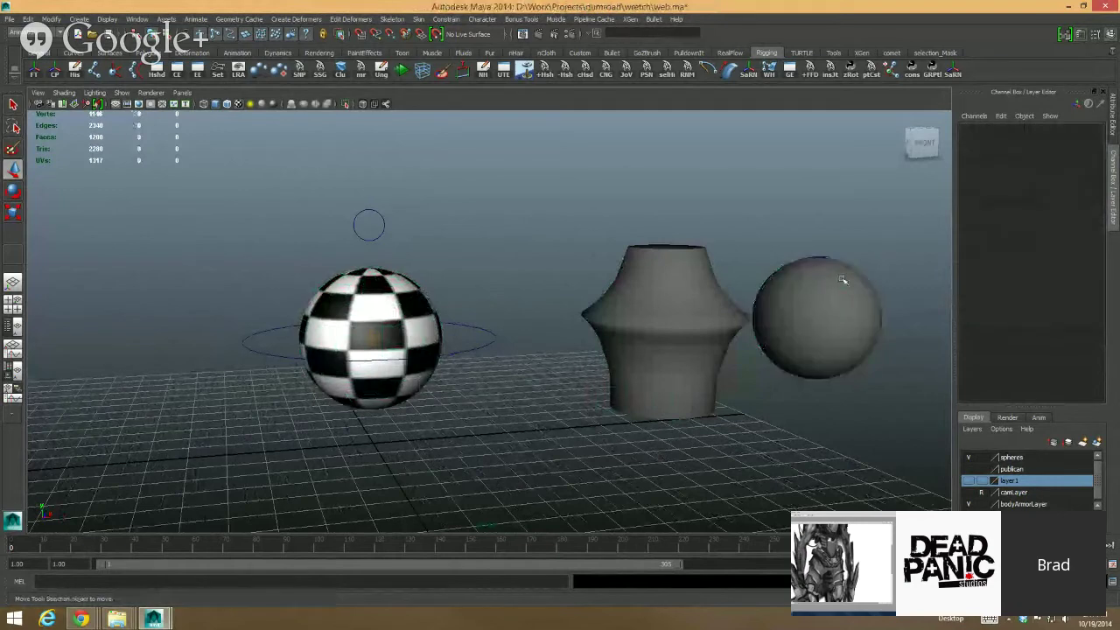
pyautogui.click(990, 271)
pyautogui.click(1055, 287)
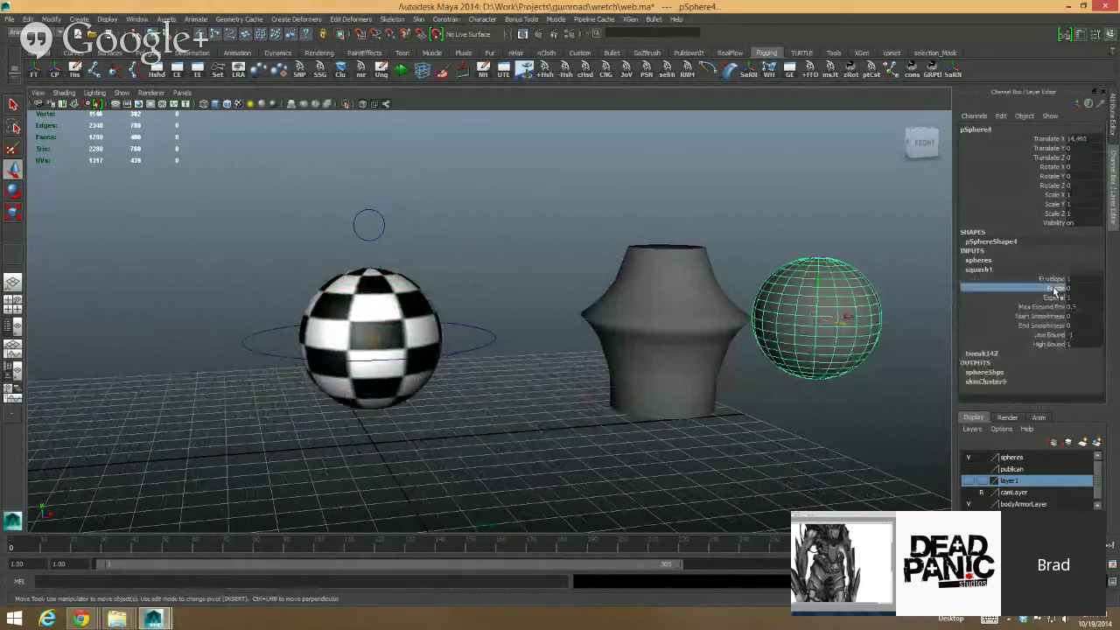
pyautogui.moveTo(756, 226); pyautogui.dragTo(712, 238, button='middle')
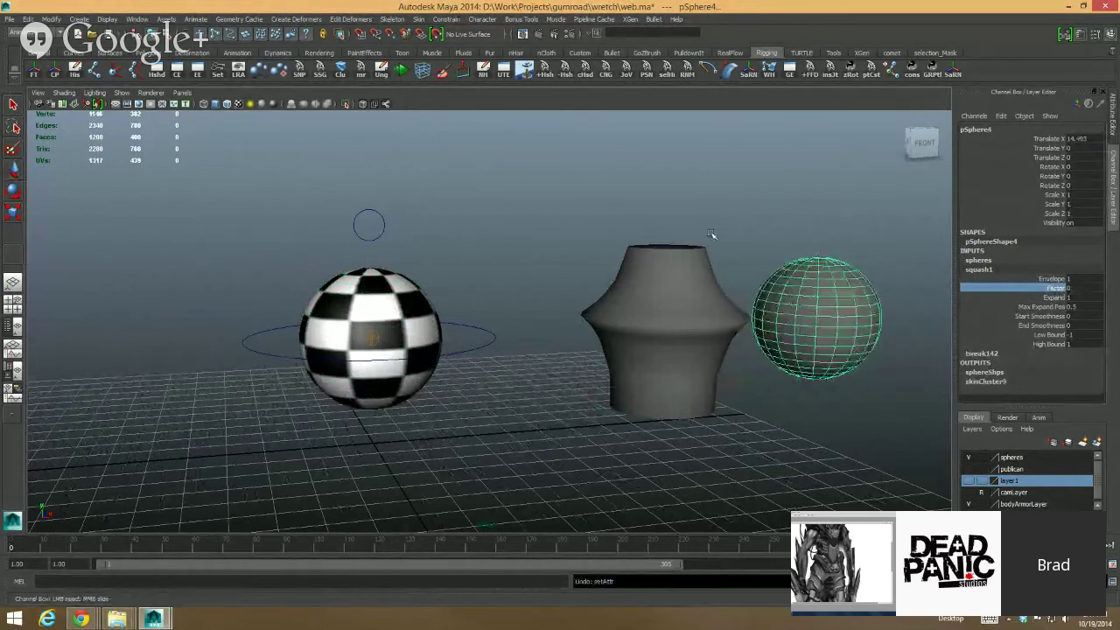
# Step: Turn on the pSphere4 target in the checkered sphere's blend shape and clear the selection
pyautogui.click(423, 306)
pyautogui.click(971, 279)
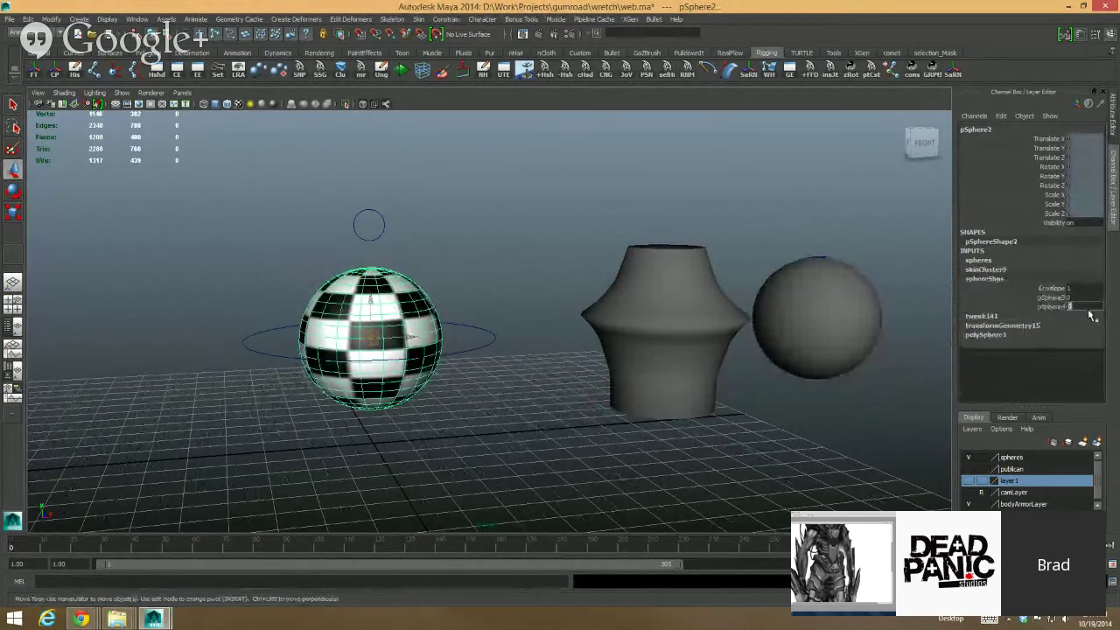
pyautogui.press('Return')
pyautogui.click(465, 185)
# Step: Rename the small NURBS circle above the checkered sphere as cc_squStr
pyautogui.keyDown('alt'); pyautogui.moveTo(512, 218); pyautogui.dragTo(546, 216); pyautogui.keyUp('alt')
pyautogui.keyDown('alt'); pyautogui.moveTo(546, 217); pyautogui.dragTo(618, 233, button='right'); pyautogui.keyUp('alt')
pyautogui.click(457, 227)
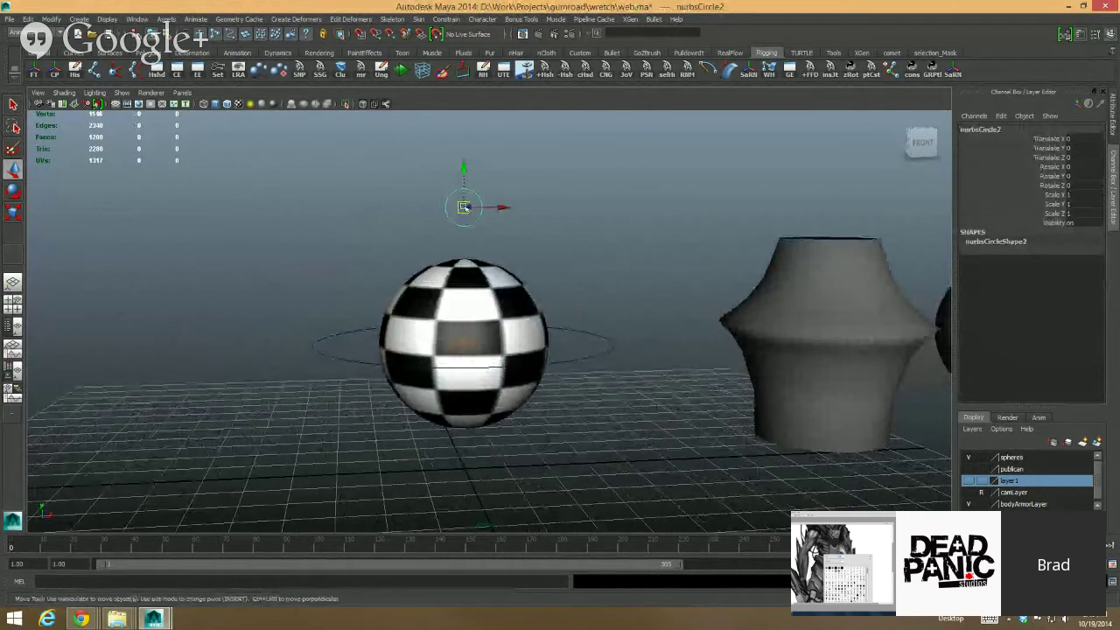
pyautogui.click(1004, 128)
pyautogui.write('cc_squStr')
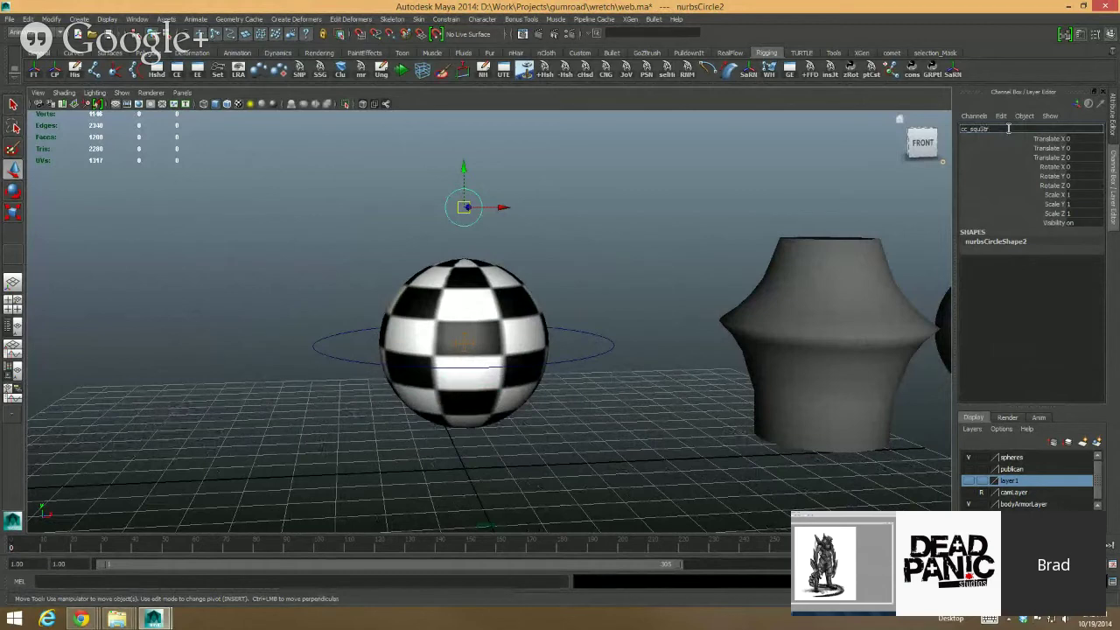
pyautogui.write('cc_squStr')
pyautogui.press('Return')
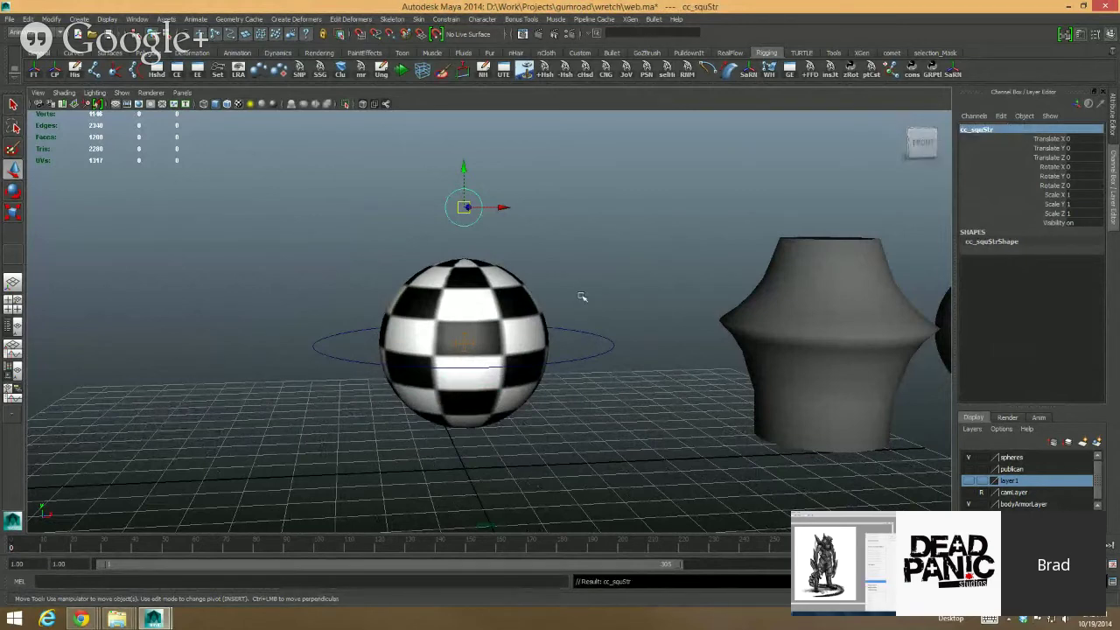
# Step: Freeze the transformations of the cc_squStr control circle
pyautogui.keyDown('alt'); pyautogui.moveTo(582, 297); pyautogui.dragTo(647, 322); pyautogui.keyUp('alt')
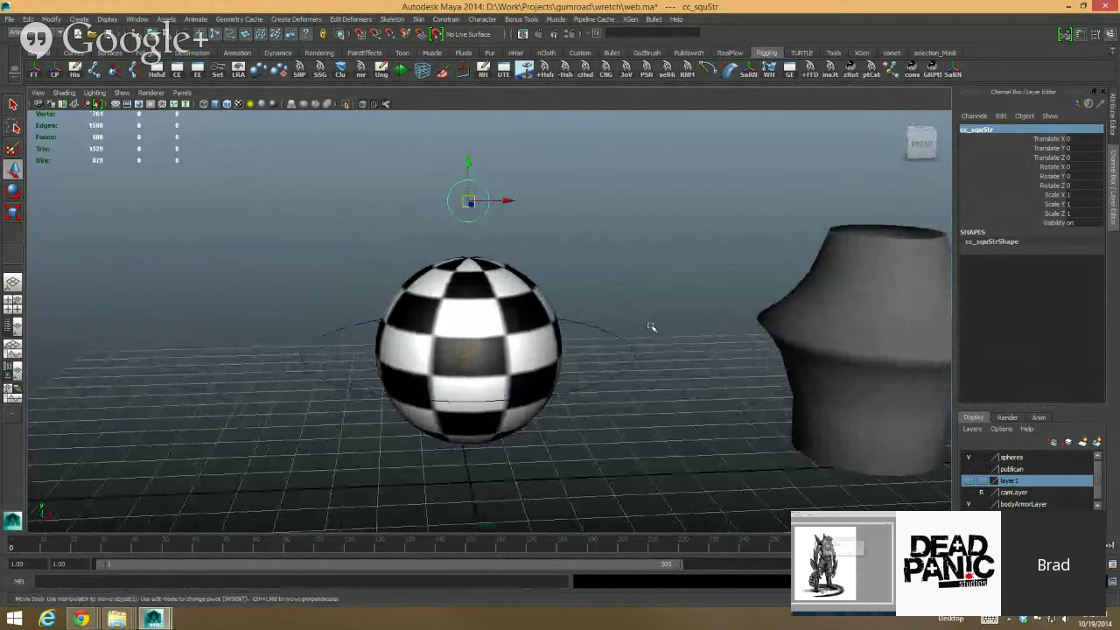
pyautogui.keyDown('alt'); pyautogui.moveTo(687, 348); pyautogui.dragTo(512, 205); pyautogui.keyUp('alt')
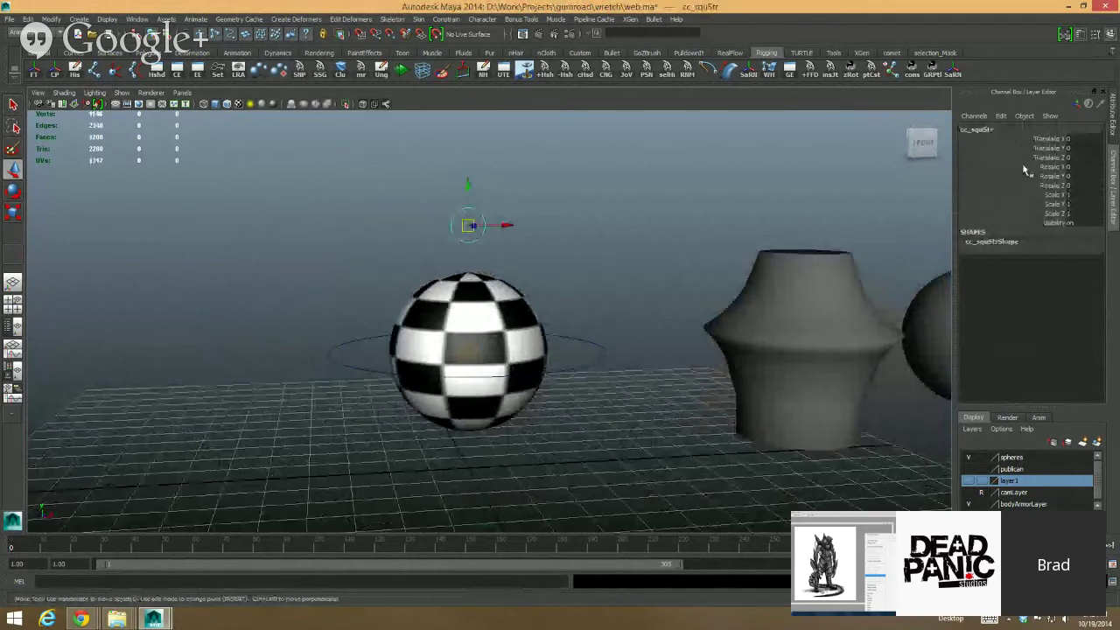
pyautogui.click(34, 70)
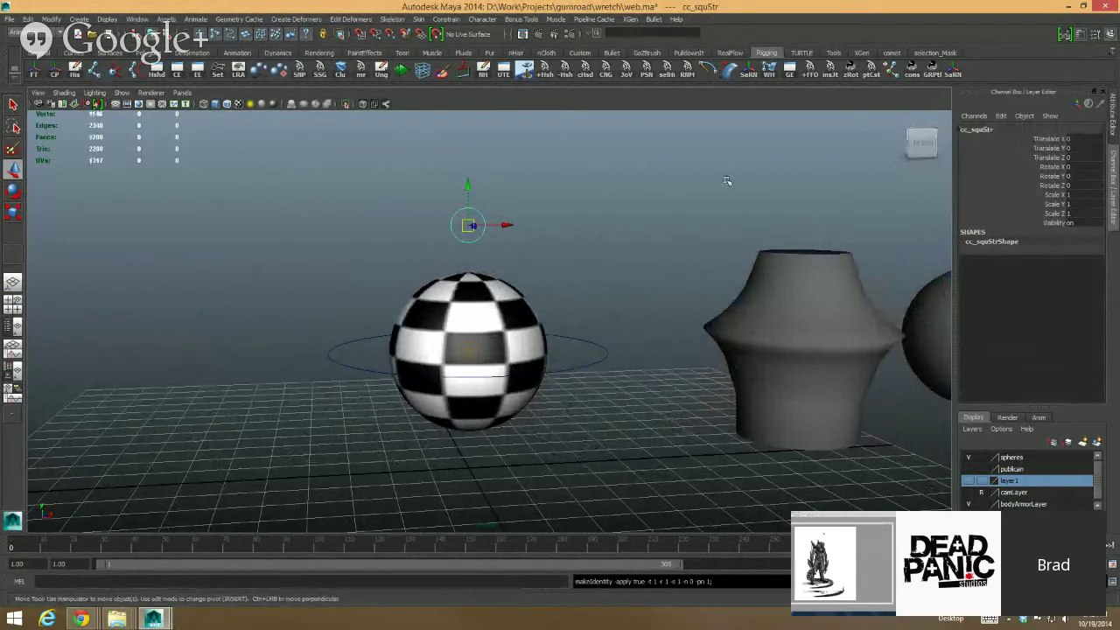
# Step: Open the Connection Editor with cc_squStr as the output object and expand its translate attributes
pyautogui.keyDown('alt'); pyautogui.moveTo(608, 251); pyautogui.dragTo(577, 268, button='middle'); pyautogui.keyUp('alt')
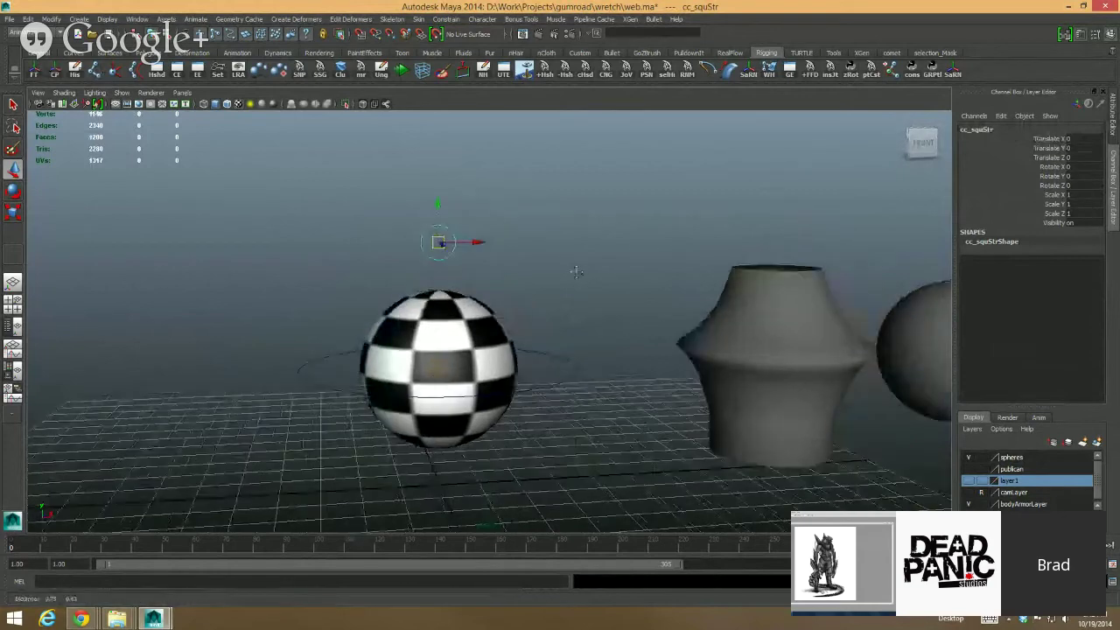
pyautogui.keyDown('alt'); pyautogui.moveTo(544, 247); pyautogui.dragTo(507, 219, button='right'); pyautogui.keyUp('alt')
pyautogui.keyDown('alt'); pyautogui.moveTo(586, 246); pyautogui.dragTo(502, 231, button='middle'); pyautogui.keyUp('alt')
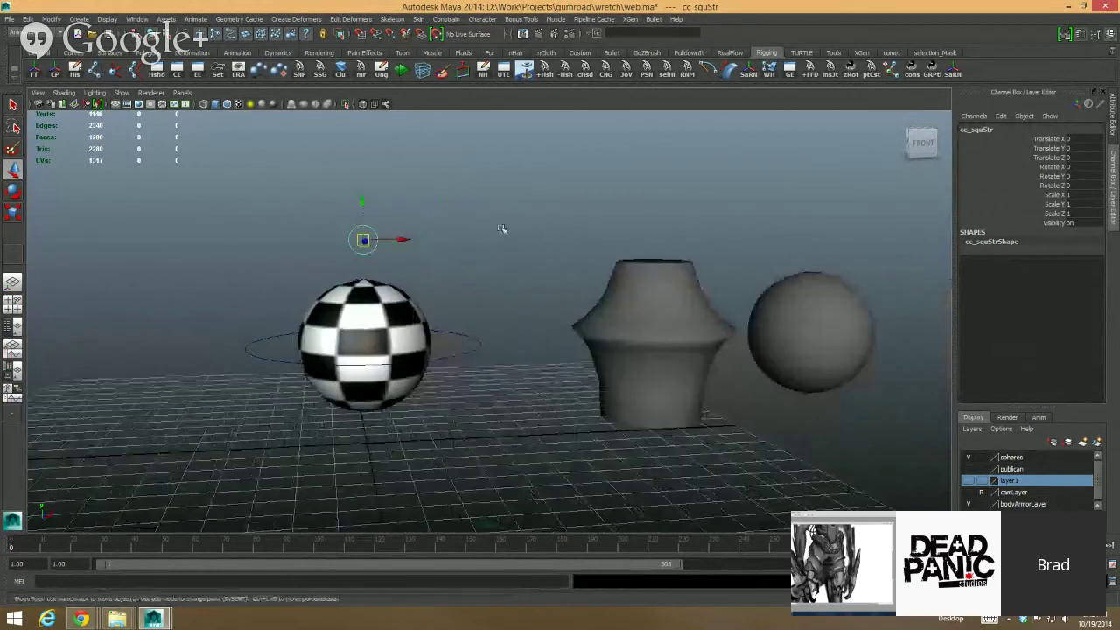
pyautogui.keyDown('alt'); pyautogui.moveTo(503, 231); pyautogui.dragTo(512, 230); pyautogui.keyUp('alt')
pyautogui.click(137, 19)
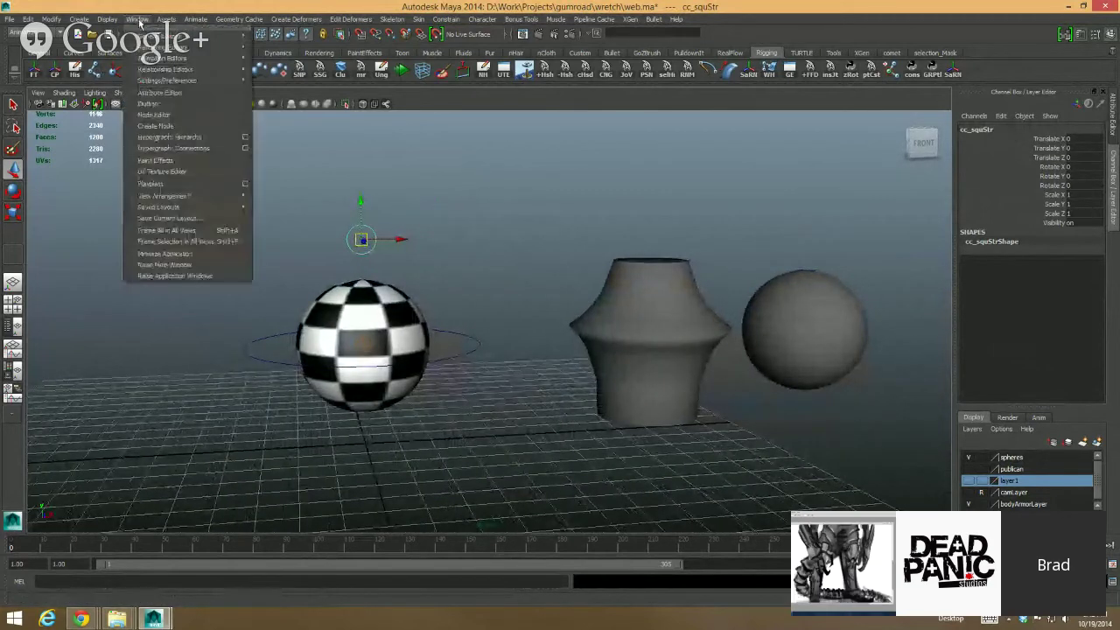
pyautogui.moveTo(151, 39)
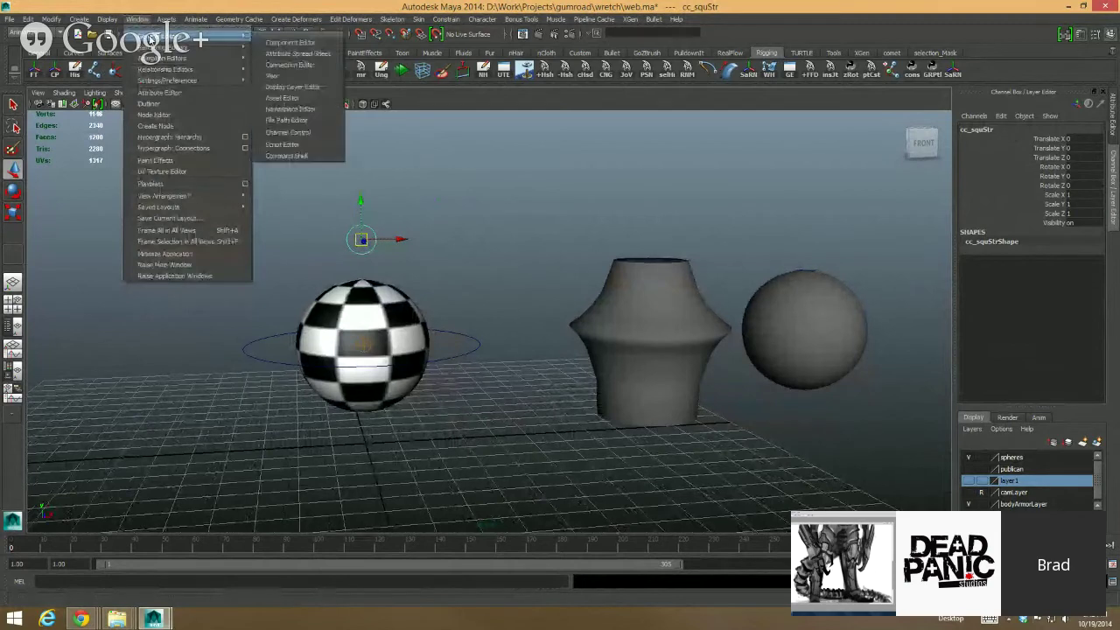
pyautogui.click(286, 67)
pyautogui.moveTo(282, 120); pyautogui.dragTo(182, 141)
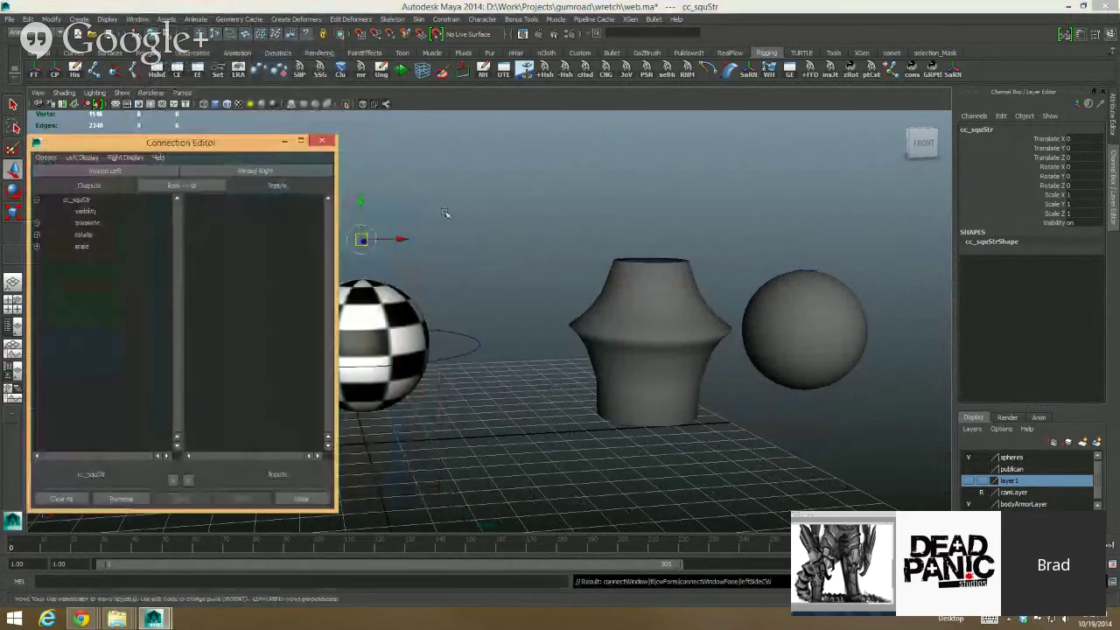
pyautogui.keyDown('alt'); pyautogui.moveTo(473, 217); pyautogui.dragTo(530, 217, button='middle'); pyautogui.keyUp('alt')
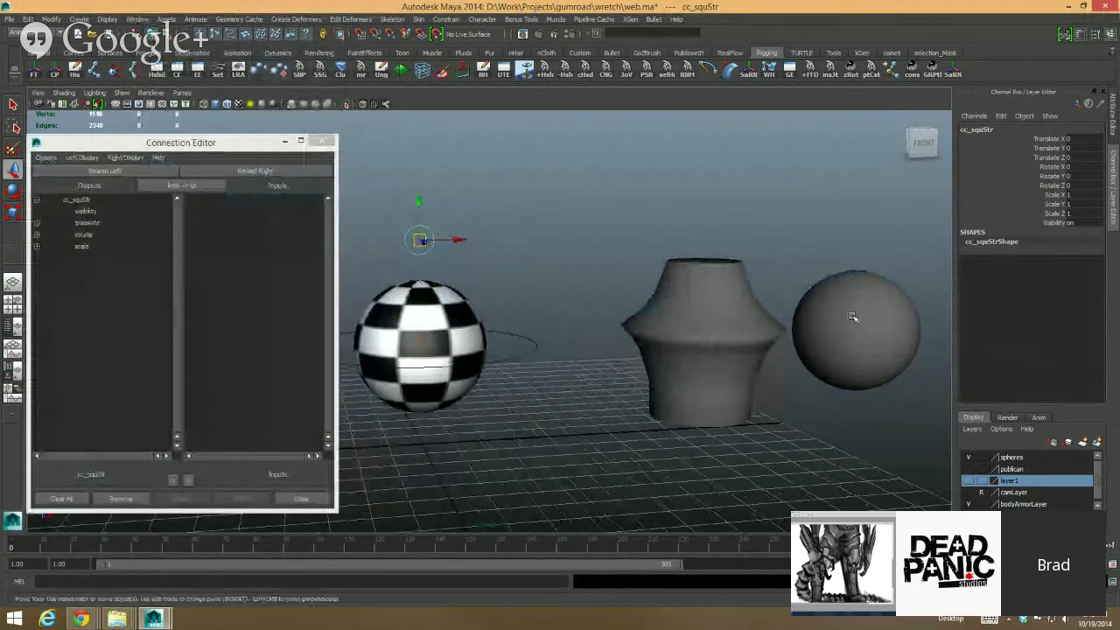
pyautogui.click(37, 224)
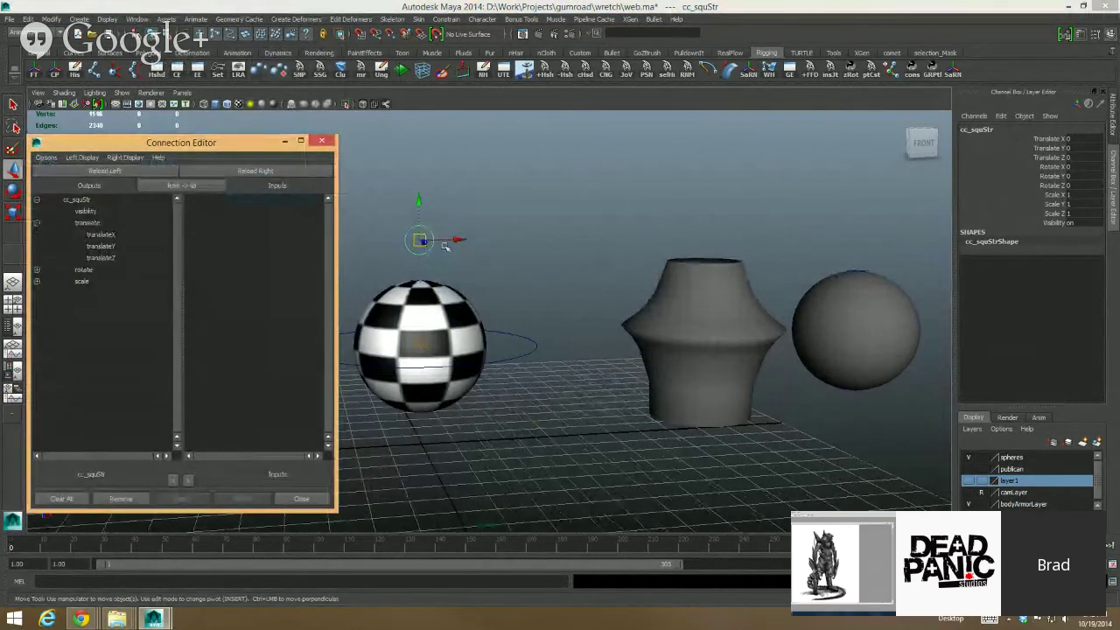
# Step: Select the squash handle on the plain grey sphere and load its squash1 node as the Connection Editor's input side
pyautogui.click(870, 273)
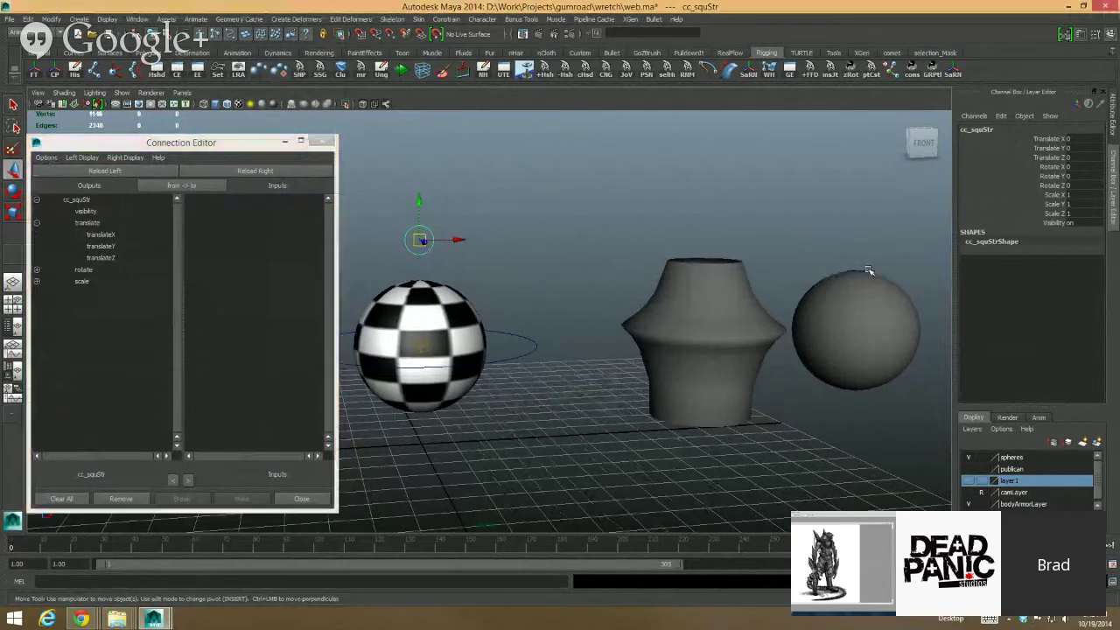
pyautogui.click(861, 268)
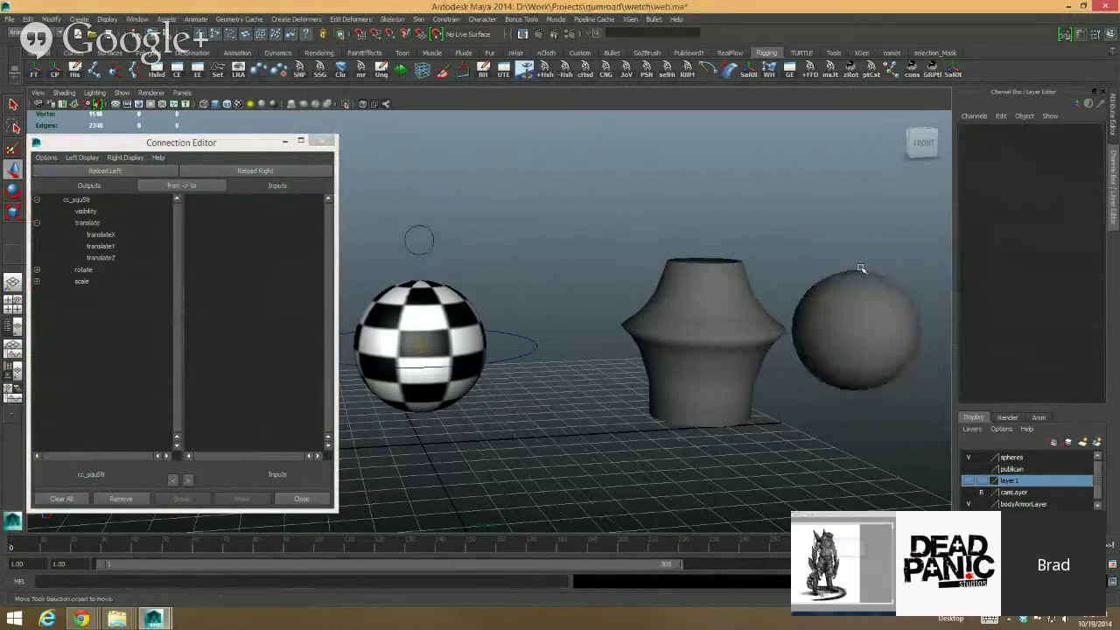
pyautogui.click(861, 267)
pyautogui.click(863, 271)
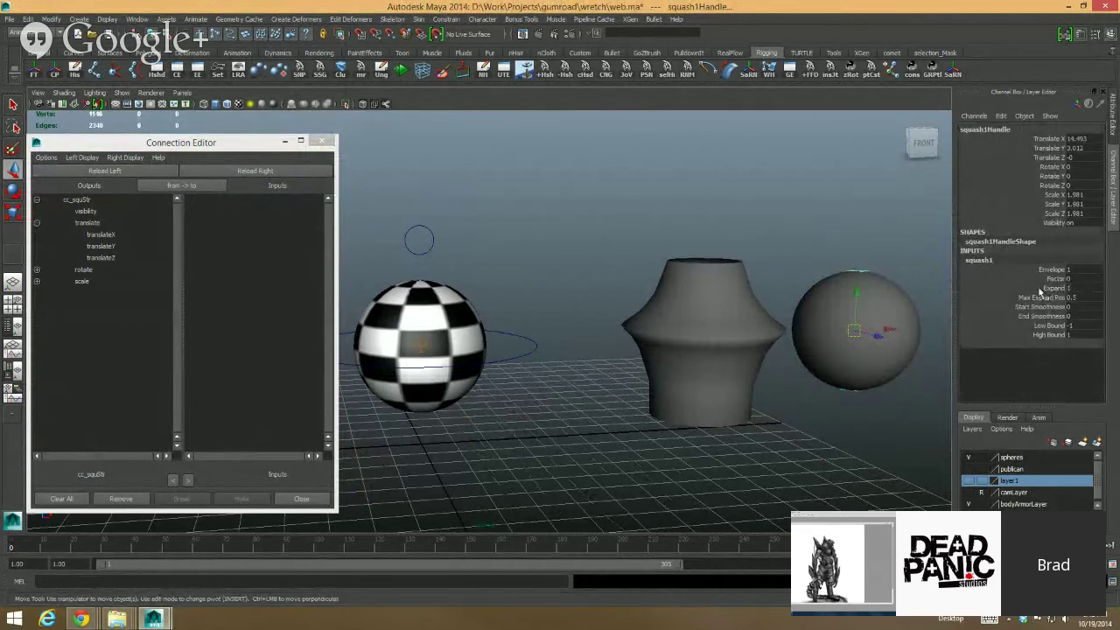
pyautogui.doubleClick(980, 260)
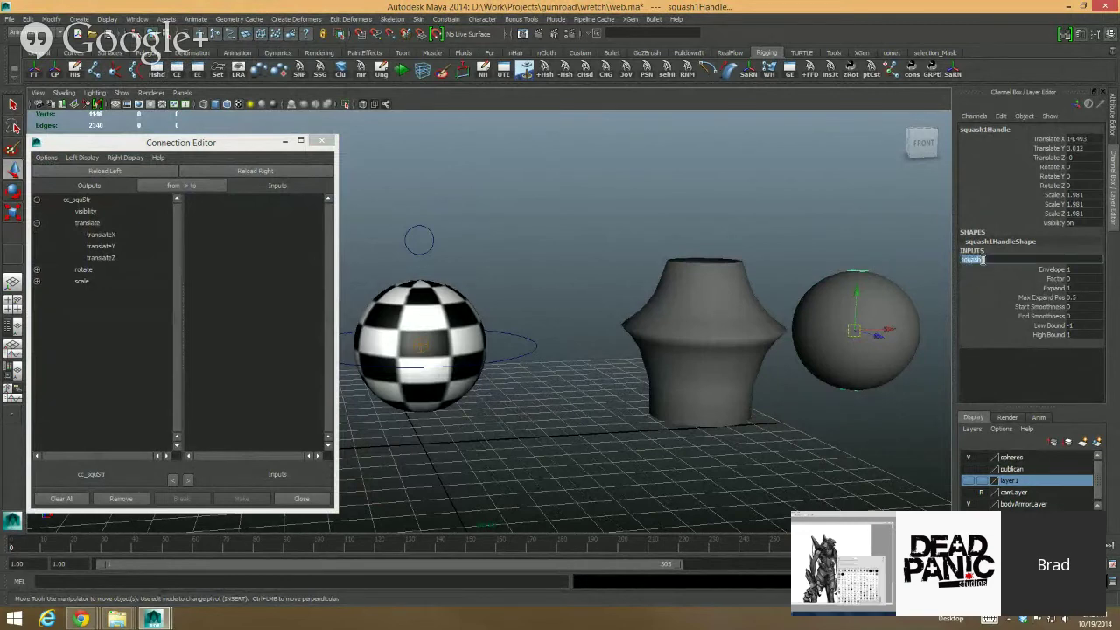
pyautogui.click(272, 173)
pyautogui.moveTo(243, 147); pyautogui.dragTo(293, 140)
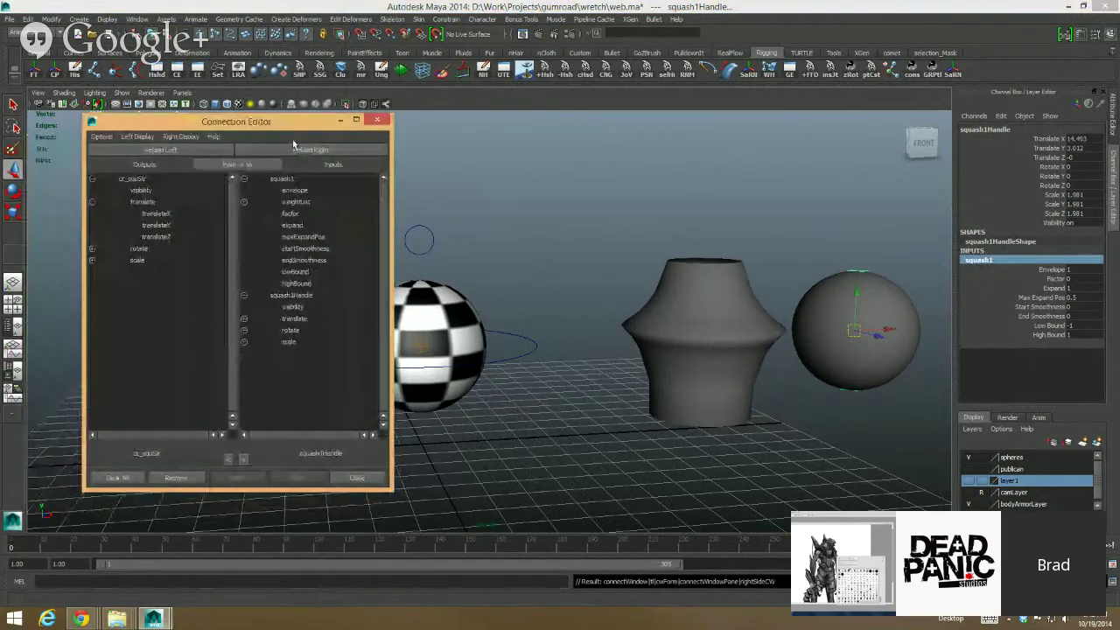
# Step: Connect the translateY of cc_squStr to the factor of squash1 and close the Connection Editor
pyautogui.click(155, 226)
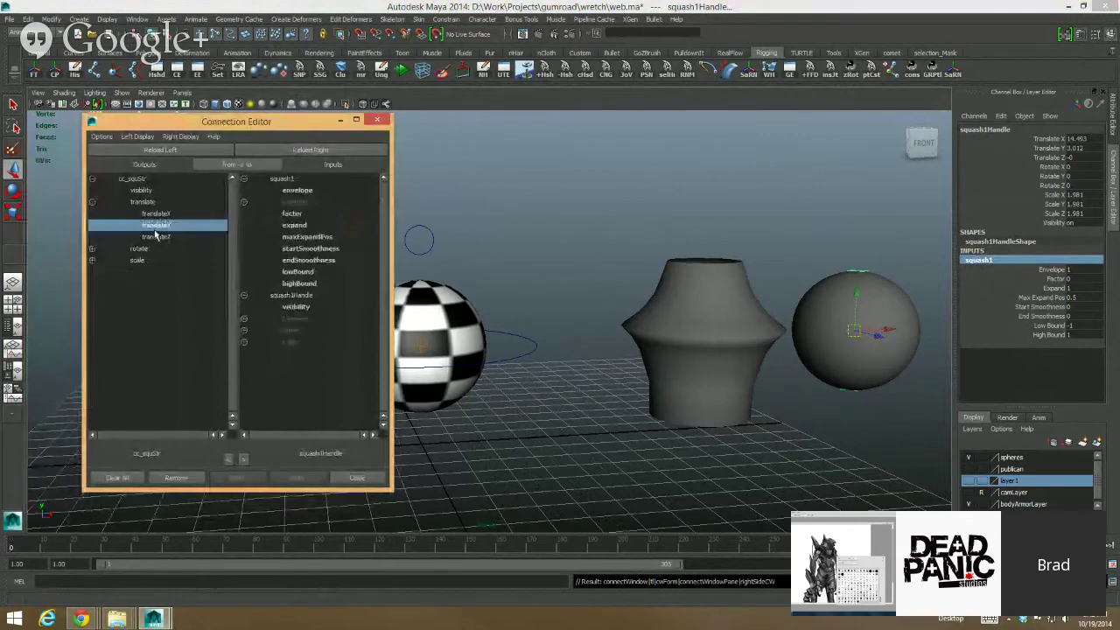
pyautogui.click(294, 214)
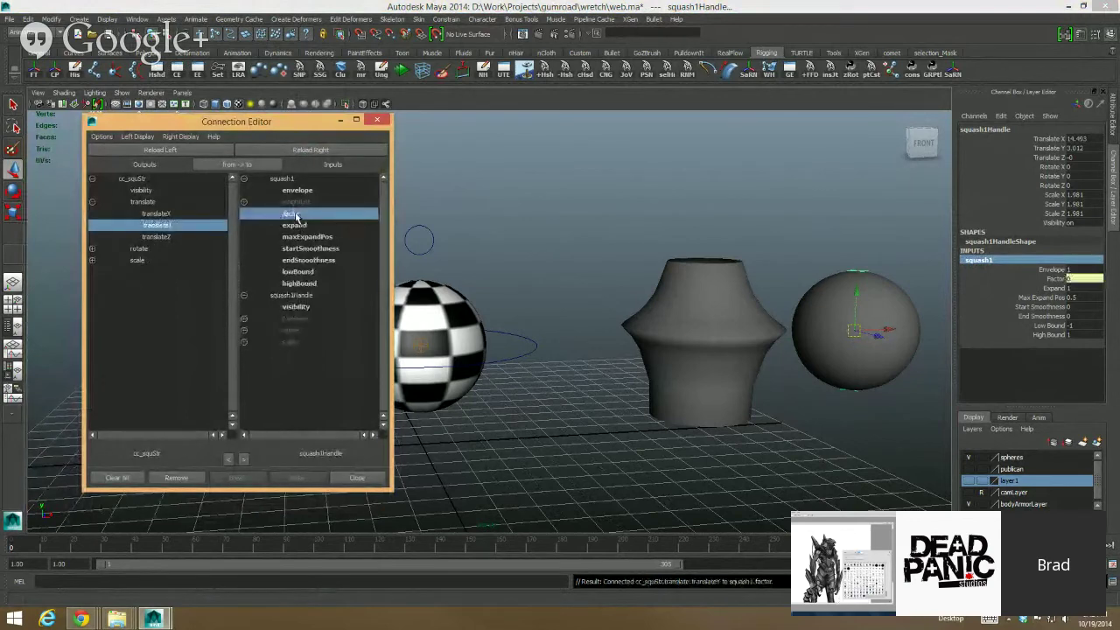
pyautogui.click(356, 478)
# Step: Move the cc_squStr control vertically to test the squash and stretch, leaving it raised about 0.555 in Translate Y
pyautogui.click(420, 210)
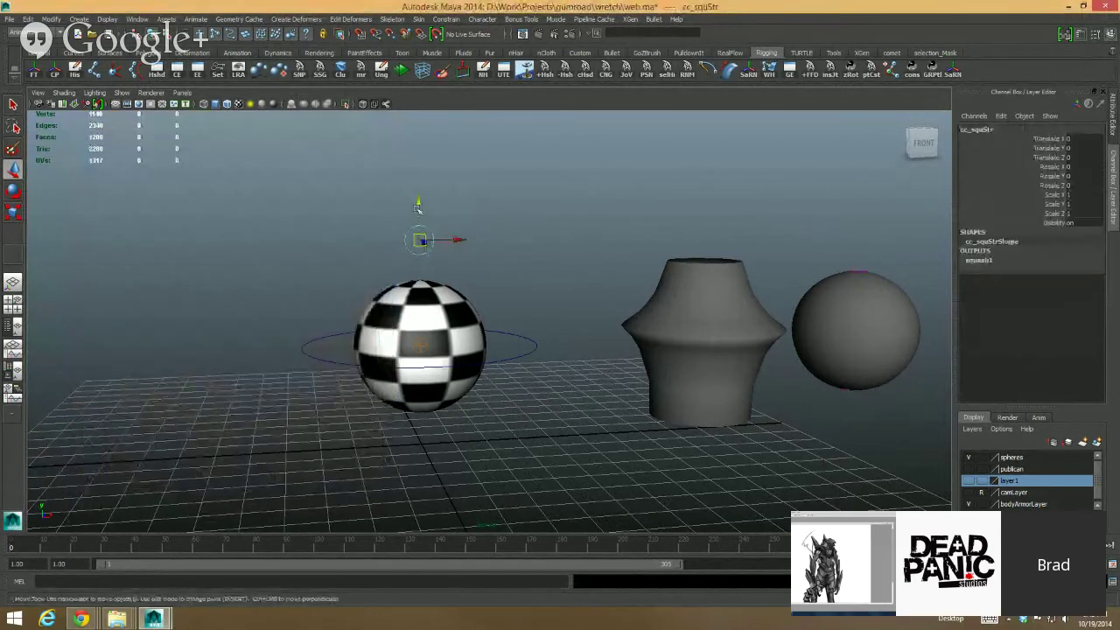
pyautogui.moveTo(420, 210)
pyautogui.mouseDown()
pyautogui.moveTo(421, 194)
pyautogui.moveTo(423, 219)
pyautogui.moveTo(420, 193)
pyautogui.moveTo(424, 219)
pyautogui.moveTo(421, 191)
pyautogui.moveTo(420, 230)
pyautogui.moveTo(421, 191)
pyautogui.moveTo(422, 226)
pyautogui.moveTo(428, 203)
pyautogui.mouseUp()
pyautogui.click(607, 262)
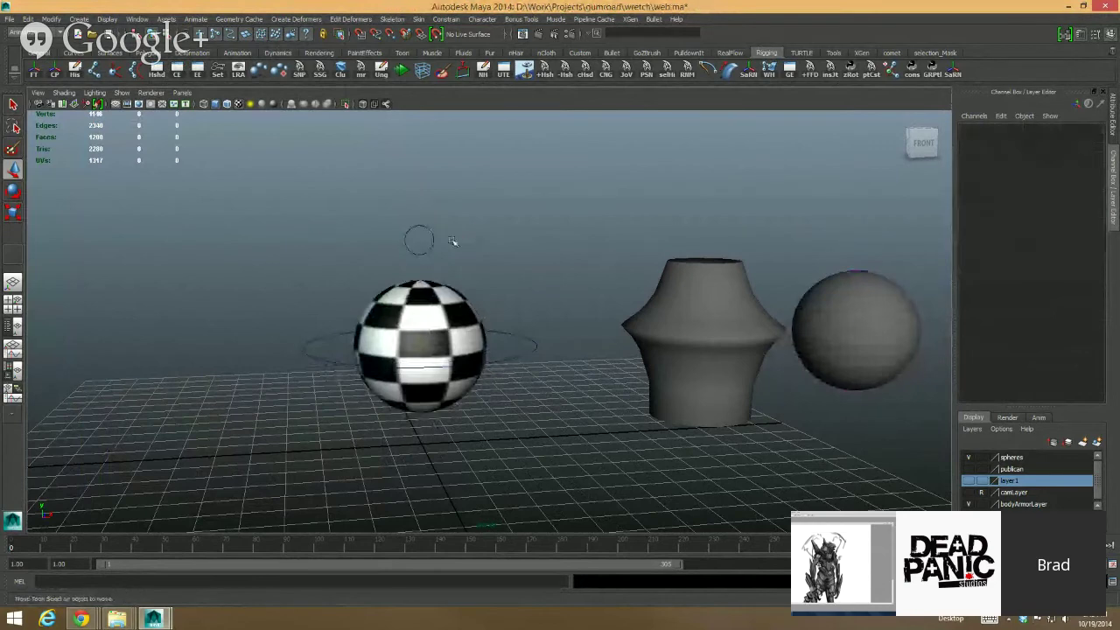
pyautogui.click(433, 240)
pyautogui.moveTo(421, 241); pyautogui.dragTo(438, 182)
pyautogui.hotkey('ctrl', 'z')
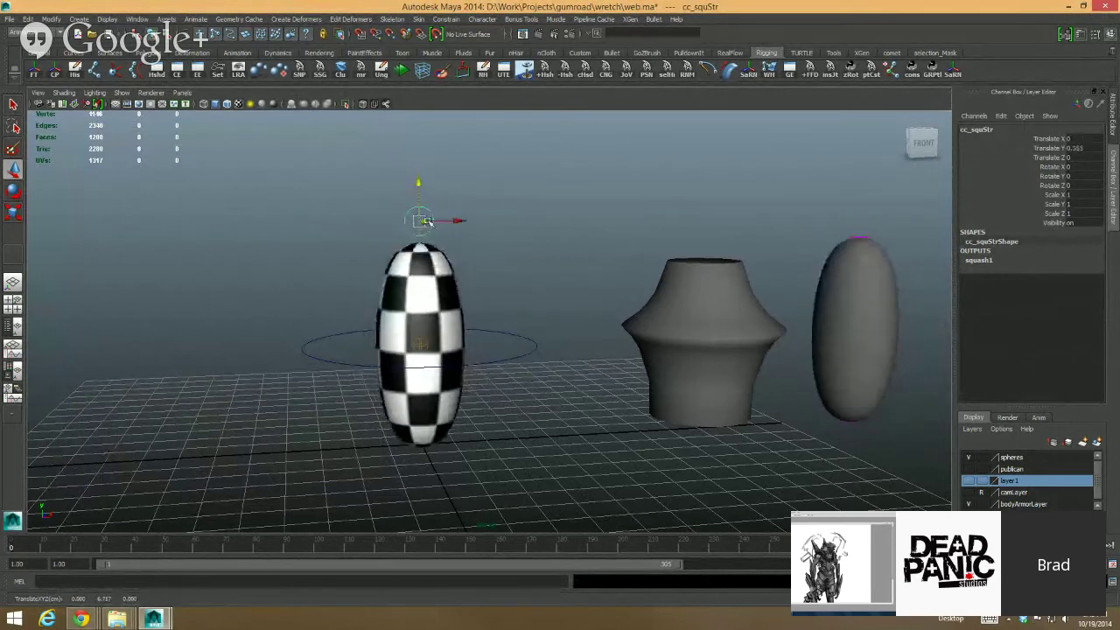
pyautogui.moveTo(420, 221)
pyautogui.mouseDown()
pyautogui.moveTo(420, 199)
pyautogui.moveTo(415, 255)
pyautogui.moveTo(427, 203)
pyautogui.mouseUp()
pyautogui.hotkey('ctrl', 'z')
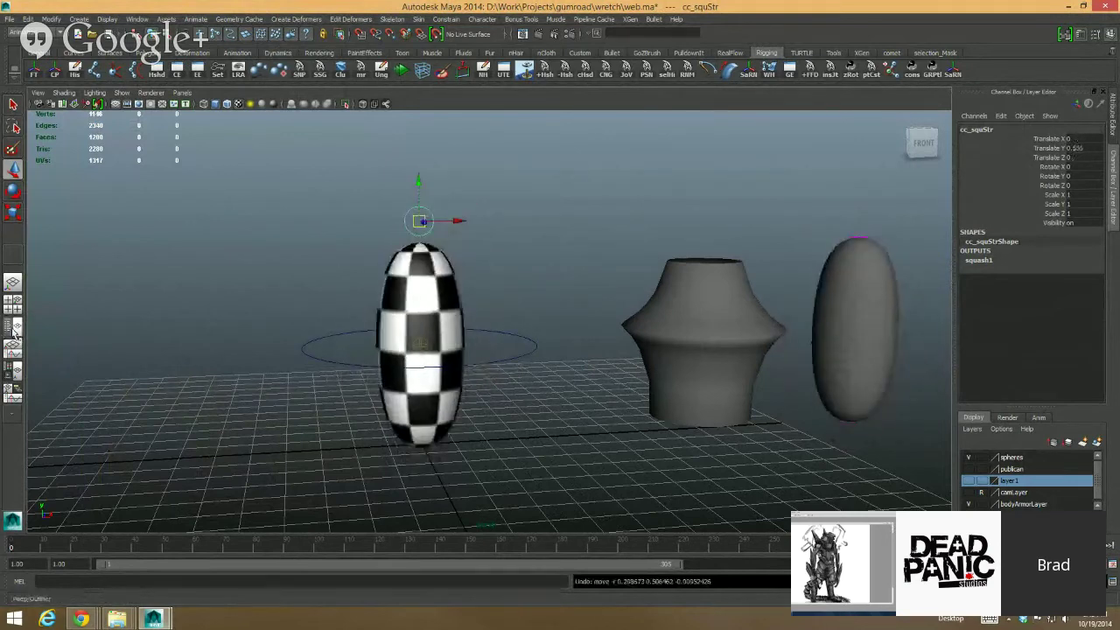
# Step: Show the Outliner, then hide the spheres layer and add cc_squStr and squash1Handle to it
pyautogui.click(13, 326)
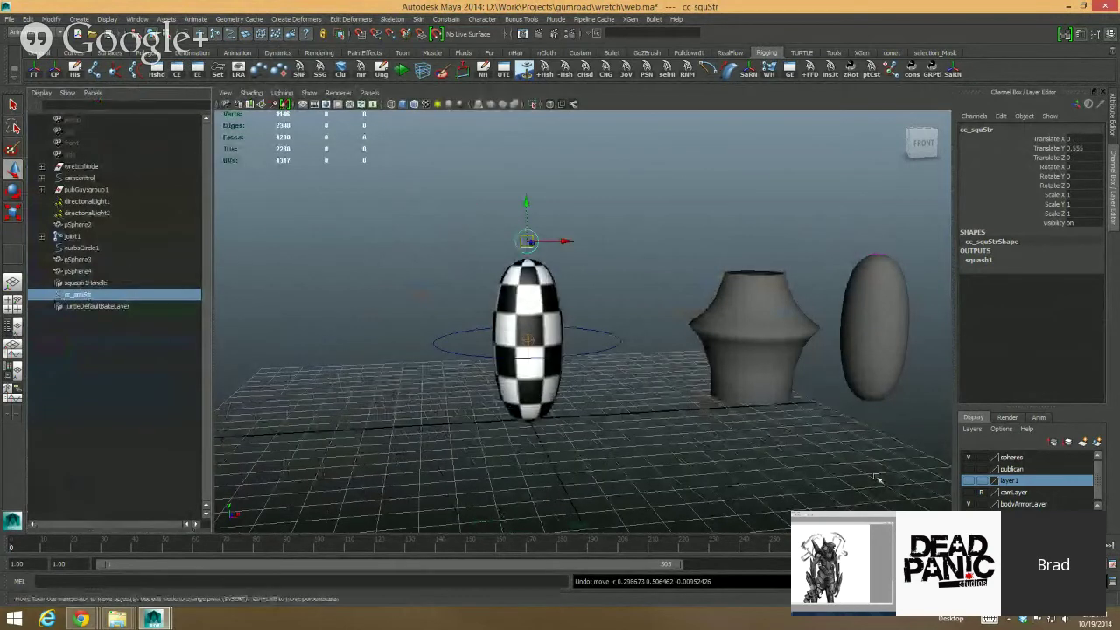
pyautogui.click(968, 458)
pyautogui.rightClick(1016, 461)
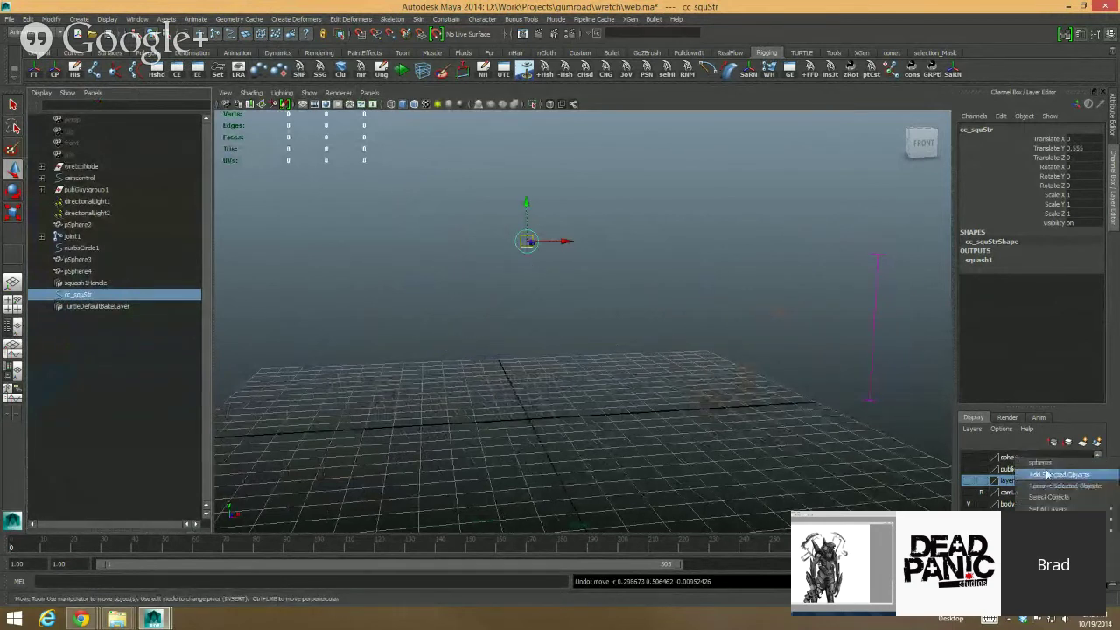
pyautogui.click(1050, 476)
pyautogui.click(875, 383)
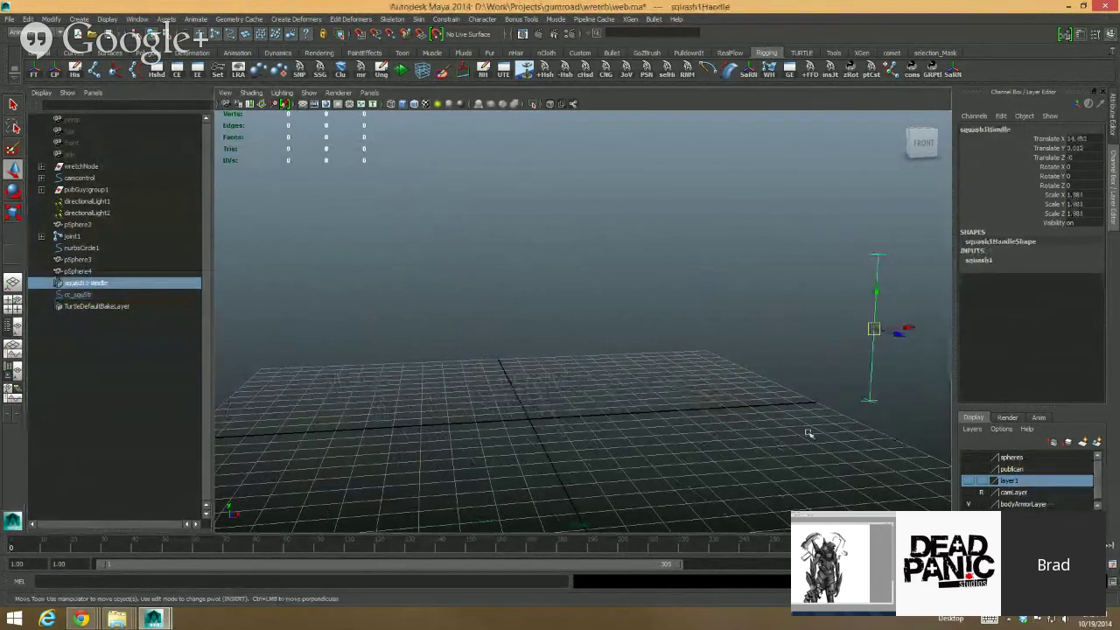
pyautogui.rightClick(1014, 465)
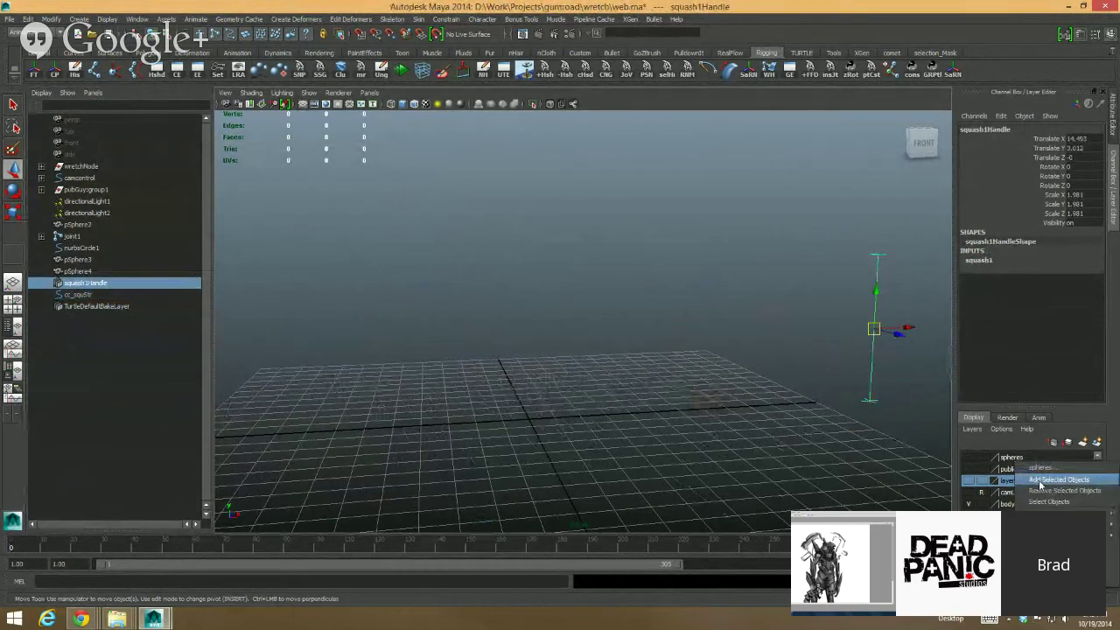
pyautogui.click(1041, 481)
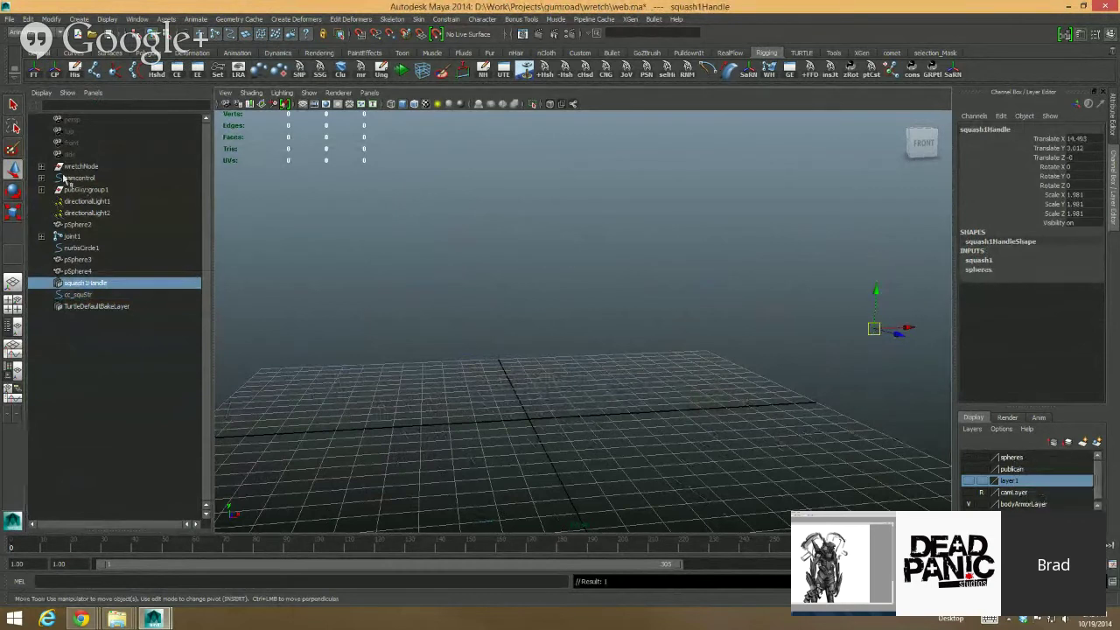
# Step: Make layer1 visible and frame the armoured character's head and upper chest from the side
pyautogui.click(968, 484)
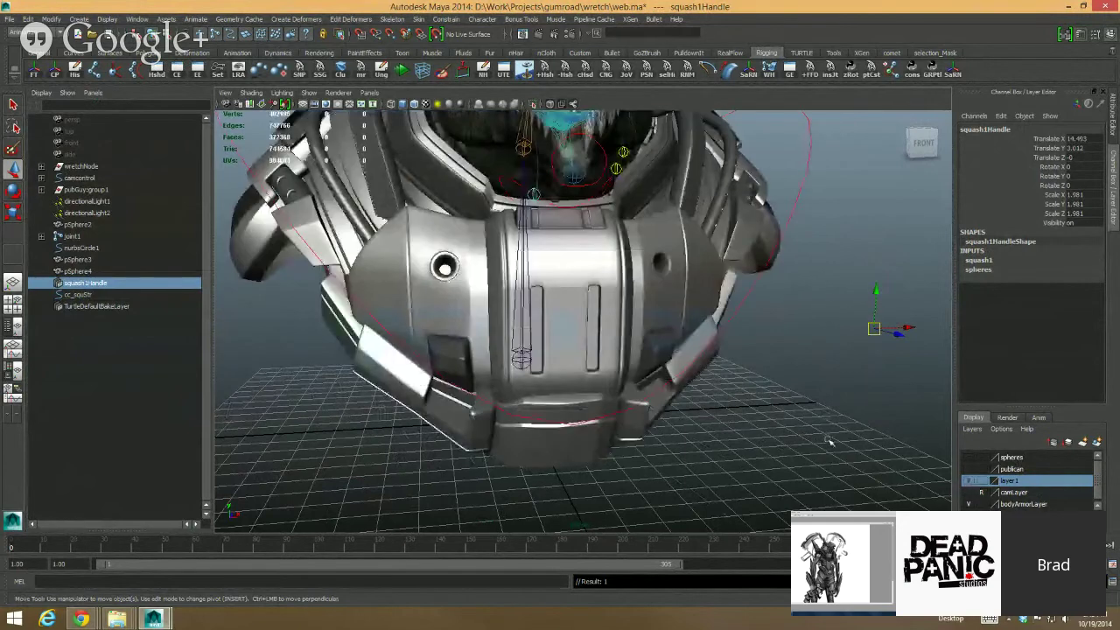
pyautogui.keyDown('alt'); pyautogui.moveTo(830, 442); pyautogui.dragTo(744, 372, button='right'); pyautogui.keyUp('alt')
pyautogui.keyDown('alt'); pyautogui.moveTo(745, 372); pyautogui.dragTo(788, 355); pyautogui.keyUp('alt')
pyautogui.keyDown('alt'); pyautogui.moveTo(787, 355); pyautogui.dragTo(751, 338, button='middle'); pyautogui.keyUp('alt')
pyautogui.keyDown('alt'); pyautogui.moveTo(749, 338); pyautogui.dragTo(740, 376); pyautogui.keyUp('alt')
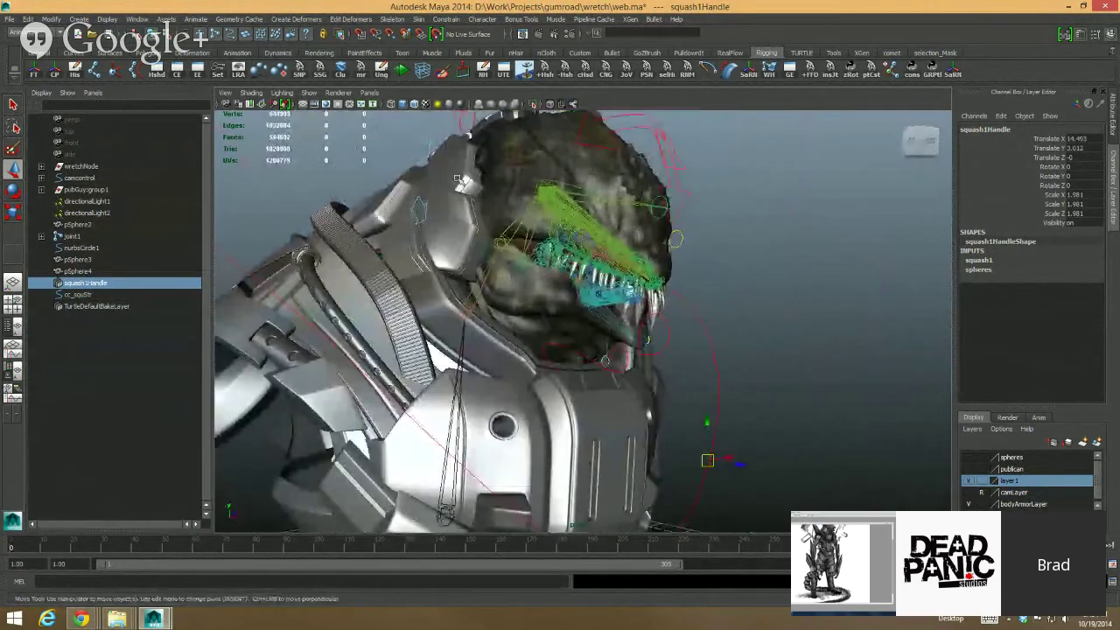
# Step: Hide joints in the viewport, expand wretchNode in the Outliner and unhide its blendshapes group
pyautogui.click(309, 92)
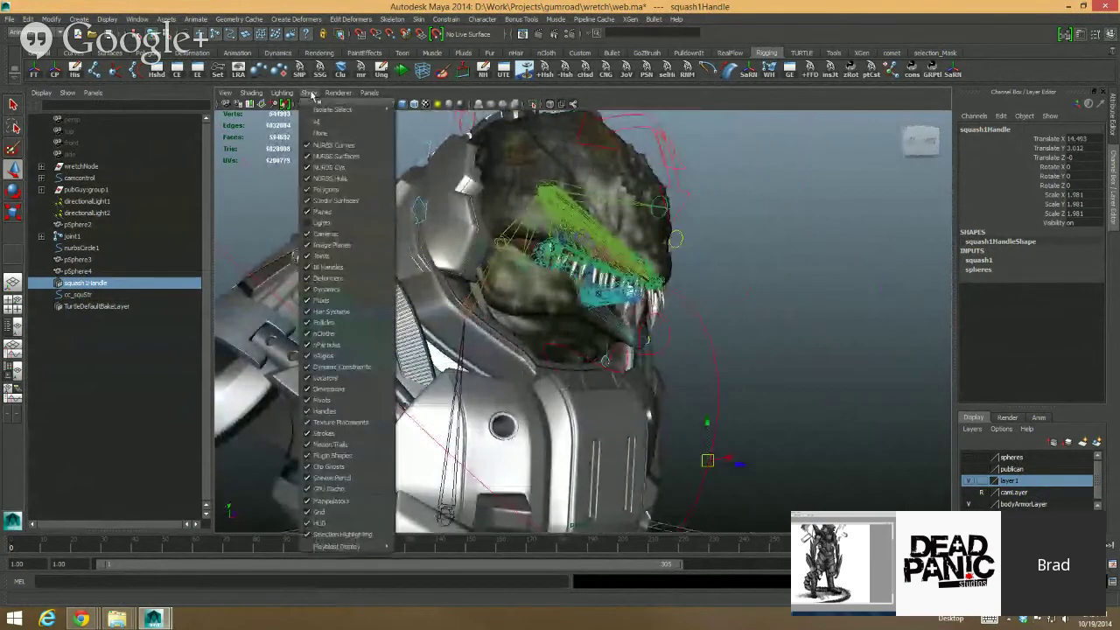
pyautogui.click(315, 256)
pyautogui.keyDown('alt'); pyautogui.moveTo(525, 267); pyautogui.dragTo(421, 256, button='right'); pyautogui.keyUp('alt')
pyautogui.click(41, 166)
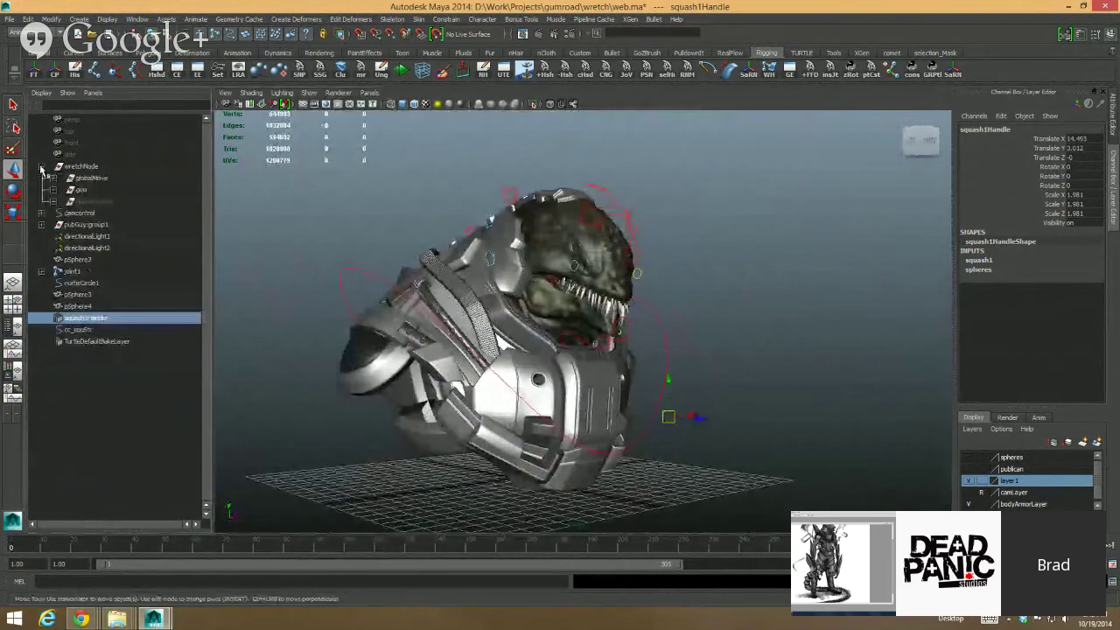
pyautogui.click(107, 202)
pyautogui.hotkey('shift', 'h')
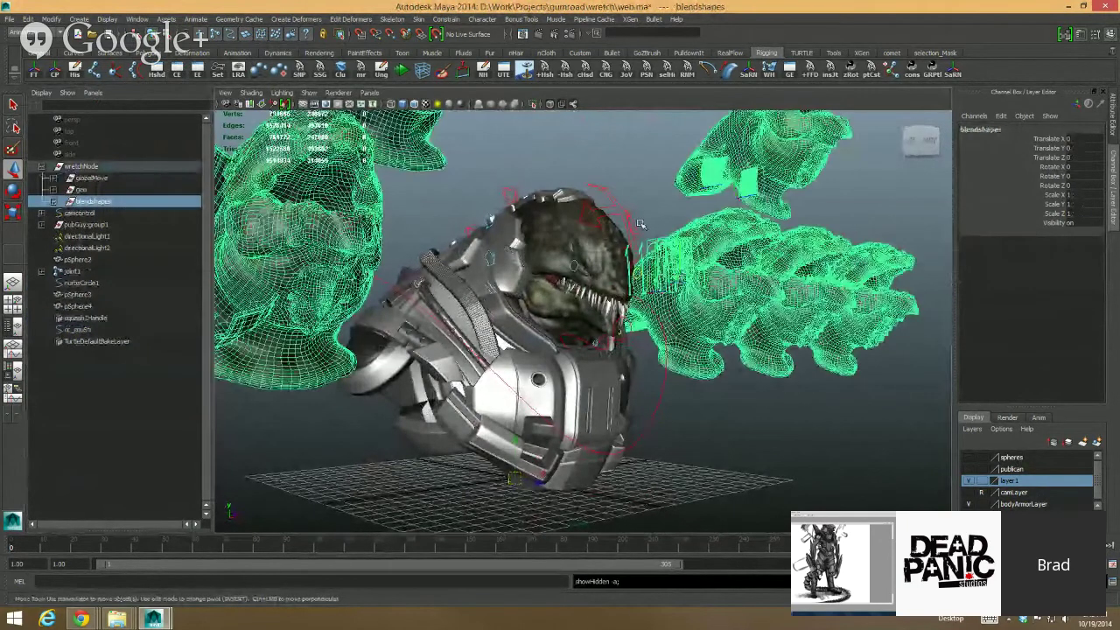
# Step: Select the jntBased_bShp head among the blend shape heads and examine its eye and snout up close
pyautogui.keyDown('alt'); pyautogui.moveTo(875, 315); pyautogui.dragTo(620, 220, button='right'); pyautogui.keyUp('alt')
pyautogui.keyDown('alt'); pyautogui.moveTo(620, 220); pyautogui.dragTo(630, 254); pyautogui.keyUp('alt')
pyautogui.click(575, 216)
pyautogui.keyDown('alt'); pyautogui.moveTo(630, 253); pyautogui.dragTo(686, 263, button='right'); pyautogui.keyUp('alt')
pyautogui.keyDown('alt'); pyautogui.moveTo(377, 393); pyautogui.dragTo(470, 406); pyautogui.keyUp('alt')
pyautogui.keyDown('alt'); pyautogui.moveTo(470, 405); pyautogui.dragTo(781, 299, button='right'); pyautogui.keyUp('alt')
pyautogui.keyDown('alt'); pyautogui.moveTo(782, 299); pyautogui.dragTo(612, 267); pyautogui.keyUp('alt')
pyautogui.click(603, 273)
pyautogui.keyDown('alt'); pyautogui.moveTo(603, 272); pyautogui.dragTo(508, 359, button='middle'); pyautogui.keyUp('alt')
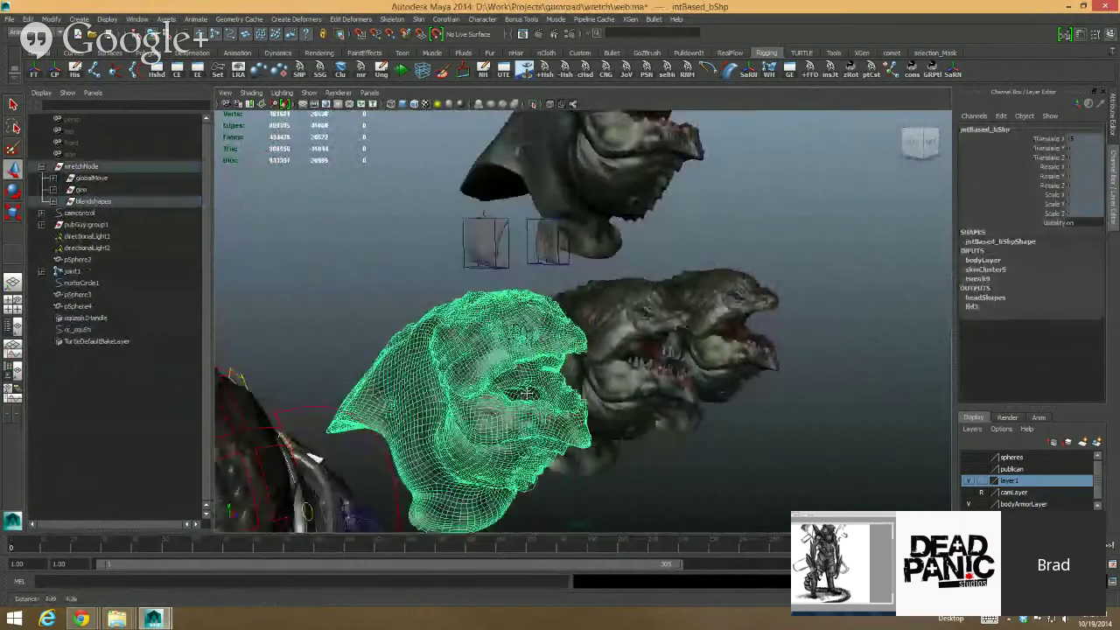
pyautogui.keyDown('alt'); pyautogui.moveTo(508, 359); pyautogui.dragTo(730, 405, button='right'); pyautogui.keyUp('alt')
pyautogui.keyDown('alt'); pyautogui.moveTo(490, 407); pyautogui.dragTo(608, 290, button='middle'); pyautogui.keyUp('alt')
pyautogui.keyDown('alt'); pyautogui.moveTo(607, 291); pyautogui.dragTo(607, 295, button='right'); pyautogui.keyUp('alt')
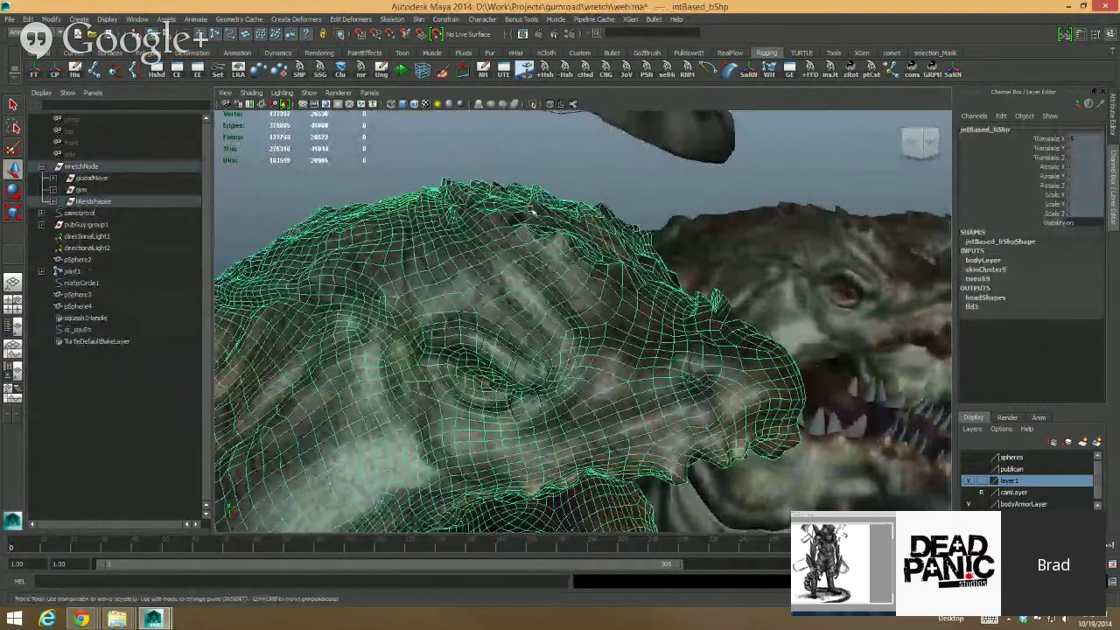
# Step: Show joints in the viewport, then select and frame the brow joint jnt_r_brow_b on the jntBased_bShp head
pyautogui.click(309, 92)
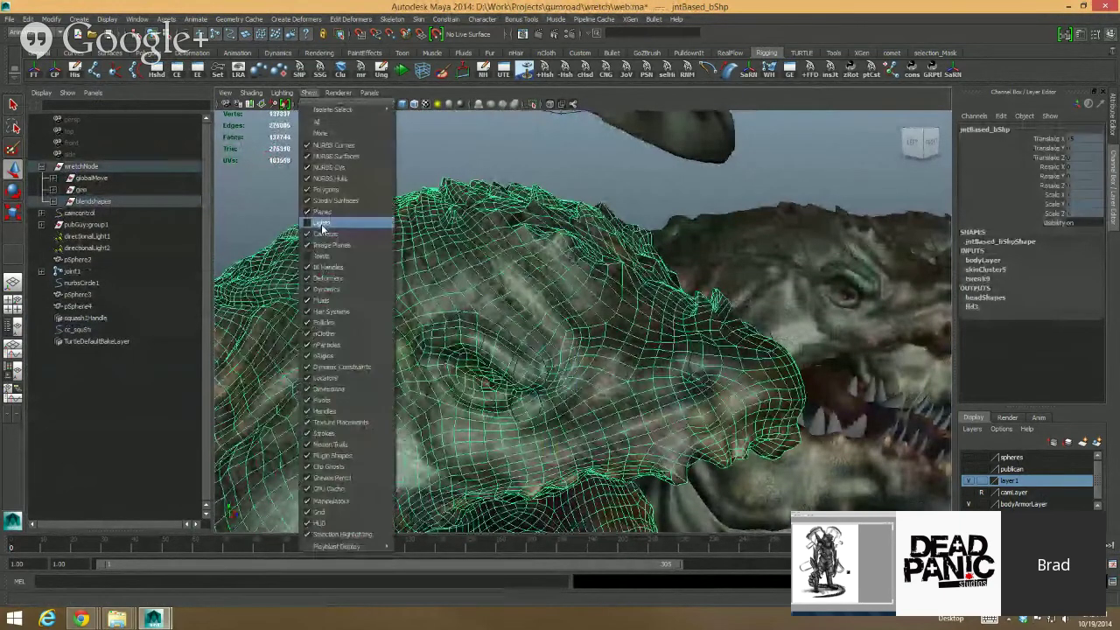
pyautogui.click(321, 256)
pyautogui.click(442, 167)
pyautogui.keyDown('alt'); pyautogui.moveTo(455, 218); pyautogui.dragTo(521, 315, button='right'); pyautogui.keyUp('alt')
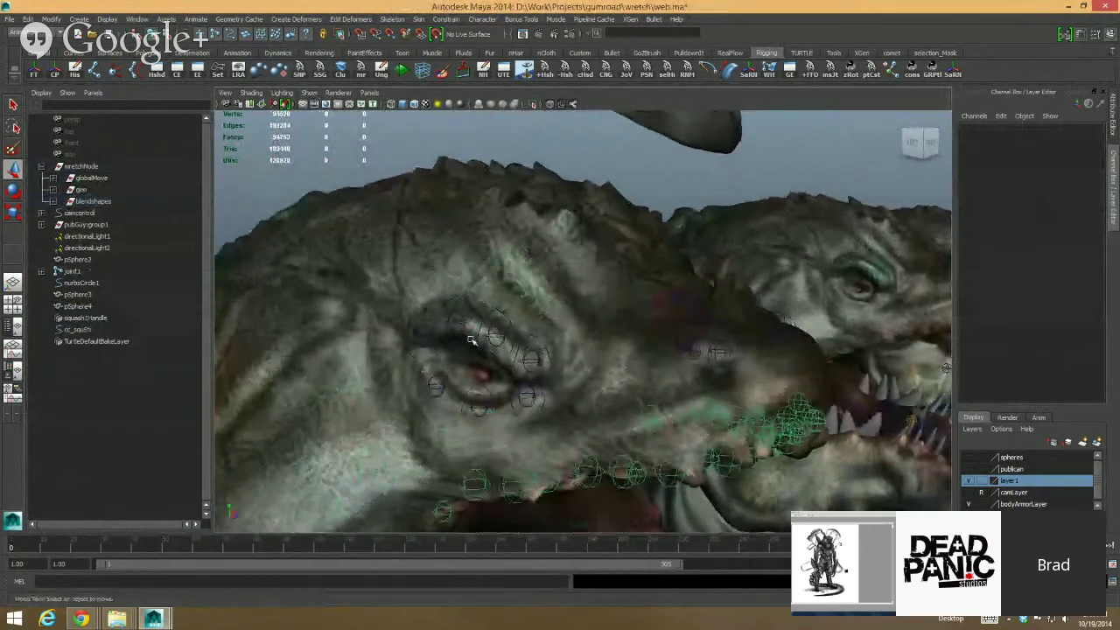
pyautogui.click(495, 338)
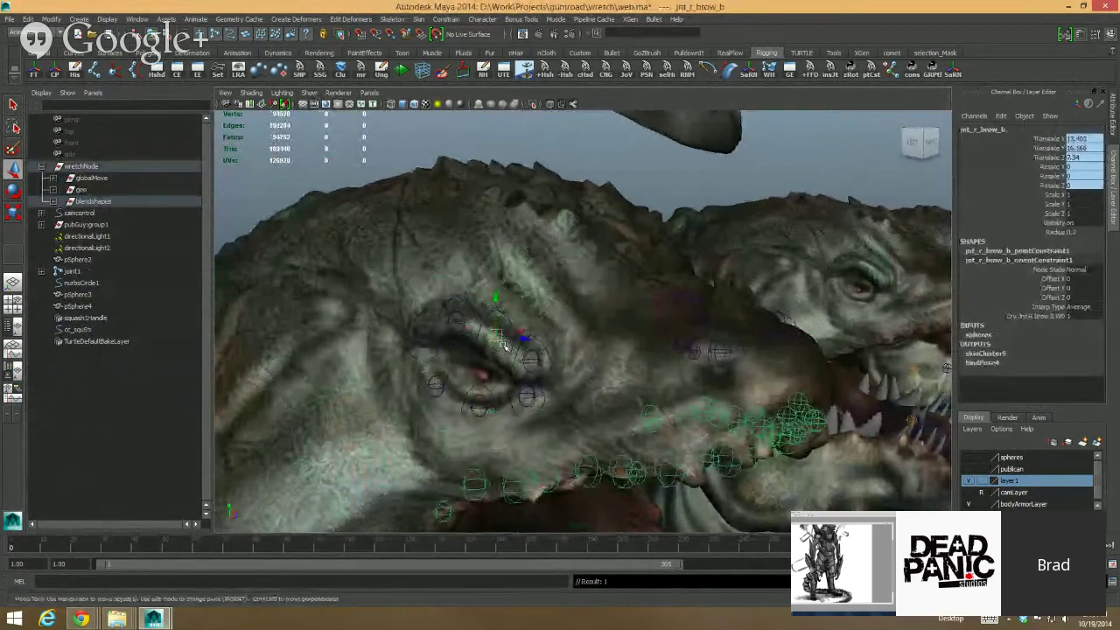
pyautogui.hotkey('ctrl', 'z')
pyautogui.press('f')
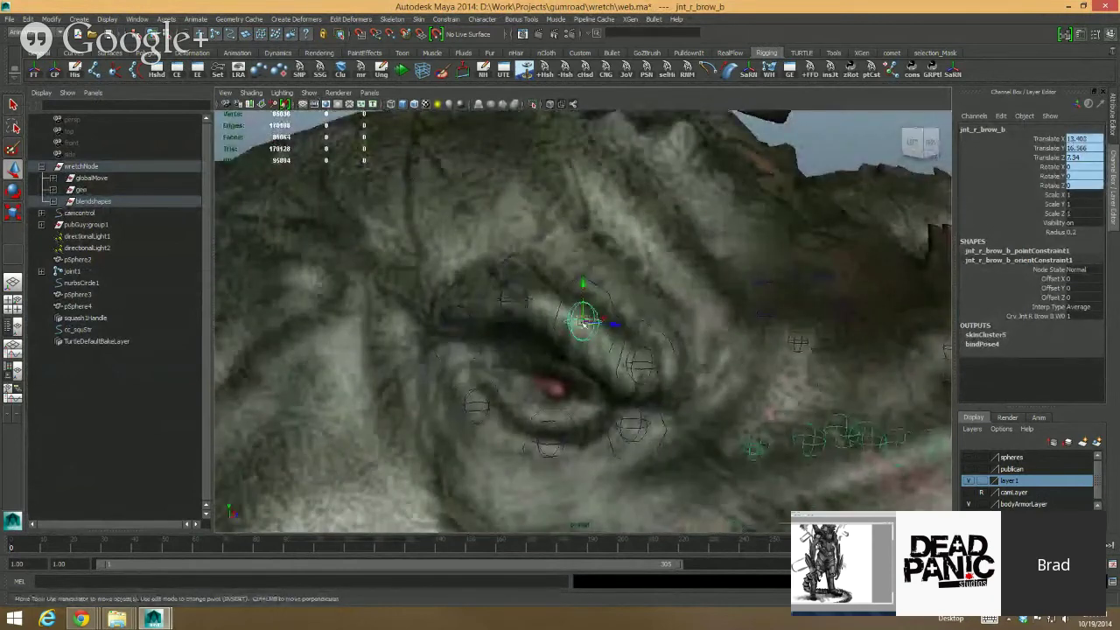
# Step: Select the jntBased_bShp mesh, return to the armoured character's face and hide joints in the viewport
pyautogui.click(617, 292)
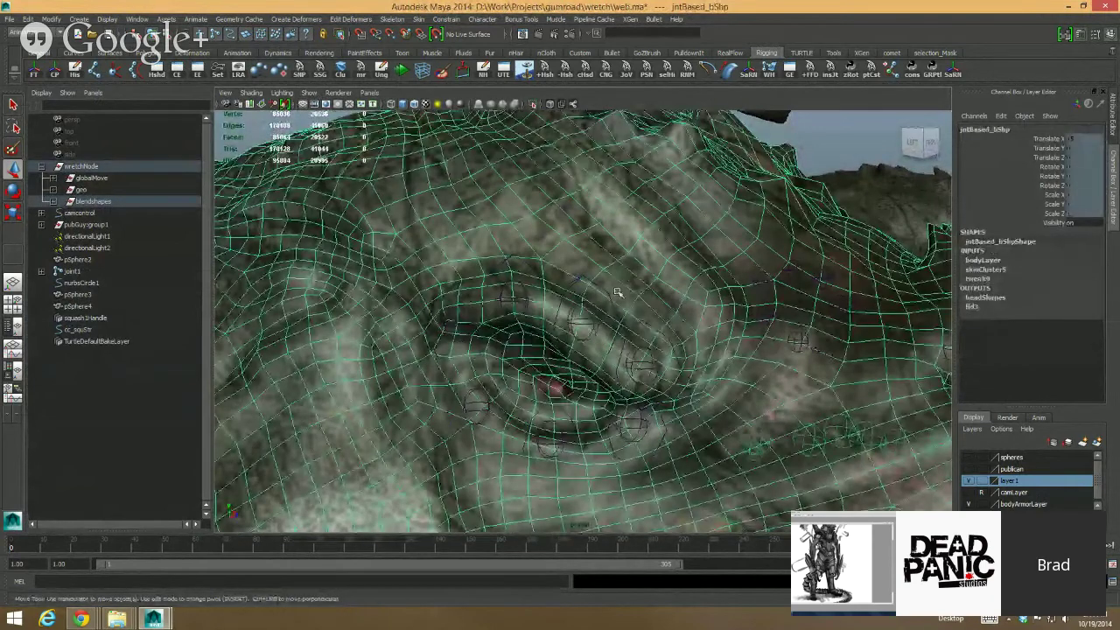
pyautogui.keyDown('alt'); pyautogui.moveTo(685, 343); pyautogui.dragTo(412, 285, button='right'); pyautogui.keyUp('alt')
pyautogui.keyDown('alt'); pyautogui.moveTo(413, 285); pyautogui.dragTo(574, 210, button='middle'); pyautogui.keyUp('alt')
pyautogui.keyDown('alt'); pyautogui.moveTo(575, 210); pyautogui.dragTo(543, 253); pyautogui.keyUp('alt')
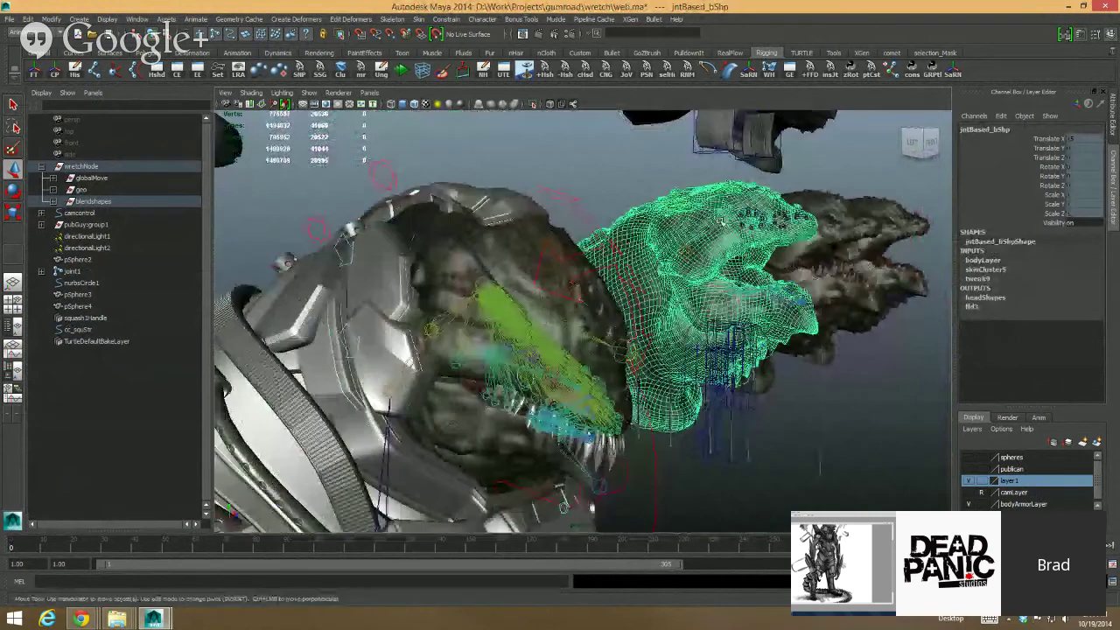
pyautogui.keyDown('alt'); pyautogui.moveTo(543, 254); pyautogui.dragTo(603, 332, button='right'); pyautogui.keyUp('alt')
pyautogui.keyDown('alt'); pyautogui.moveTo(604, 333); pyautogui.dragTo(670, 277, button='middle'); pyautogui.keyUp('alt')
pyautogui.keyDown('alt'); pyautogui.moveTo(669, 277); pyautogui.dragTo(663, 255); pyautogui.keyUp('alt')
pyautogui.click(309, 91)
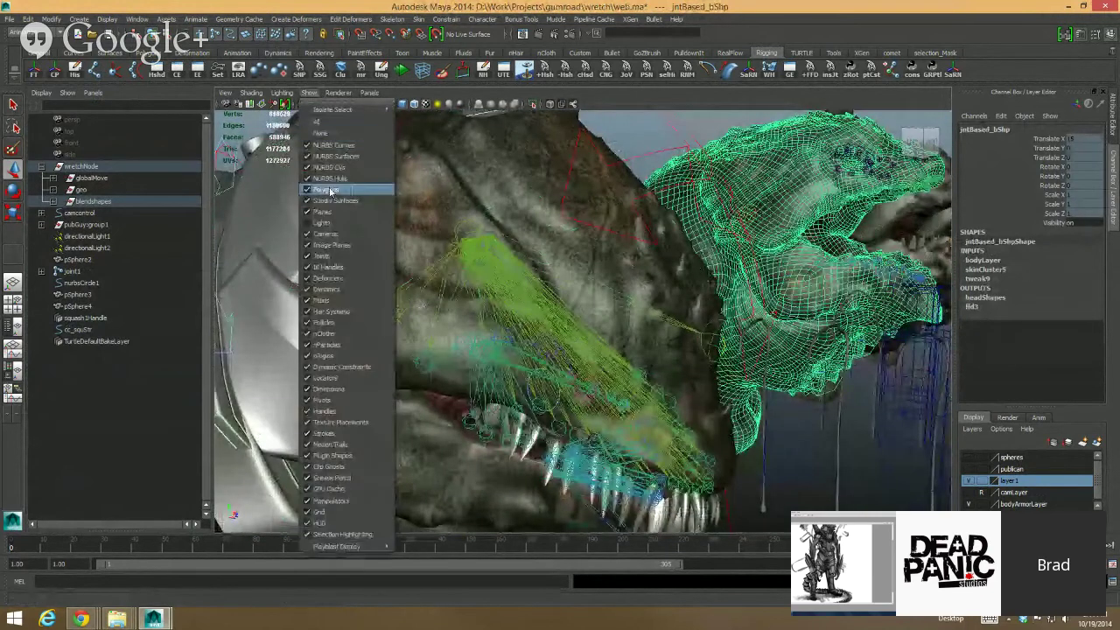
pyautogui.click(337, 255)
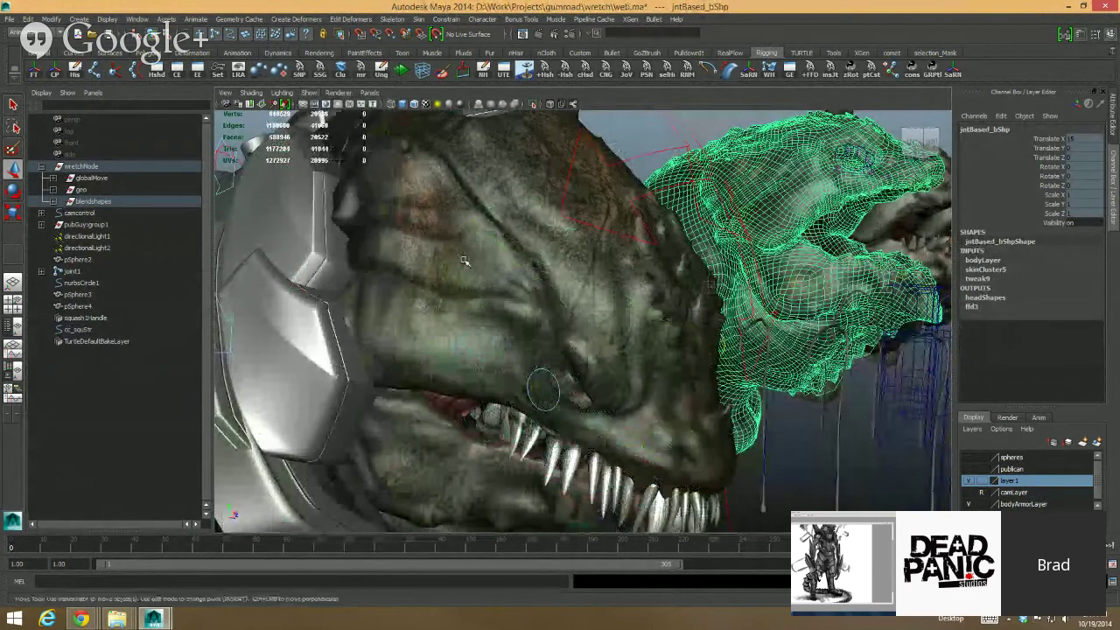
# Step: Select the cc_head control and turn on its joint visibility attribute (Jnt Vis) to display the facial controls
pyautogui.click(647, 162)
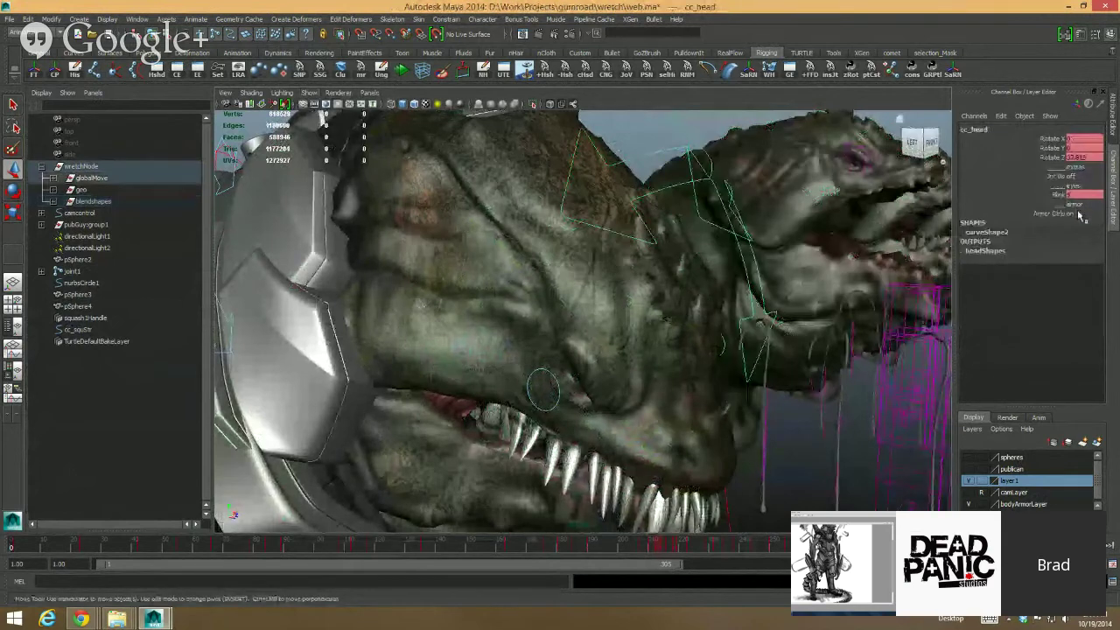
pyautogui.keyDown('alt'); pyautogui.moveTo(760, 343); pyautogui.dragTo(787, 246, button='middle'); pyautogui.keyUp('alt')
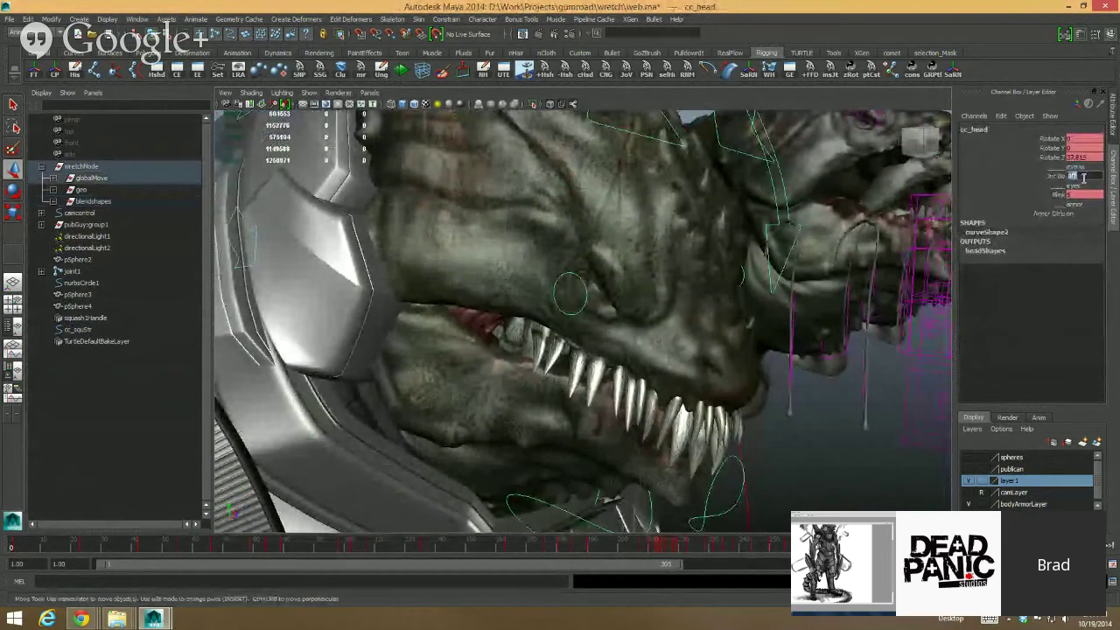
pyautogui.write('1')
pyautogui.press('Return')
pyautogui.keyDown('alt'); pyautogui.moveTo(702, 336); pyautogui.dragTo(653, 344, button='right'); pyautogui.keyUp('alt')
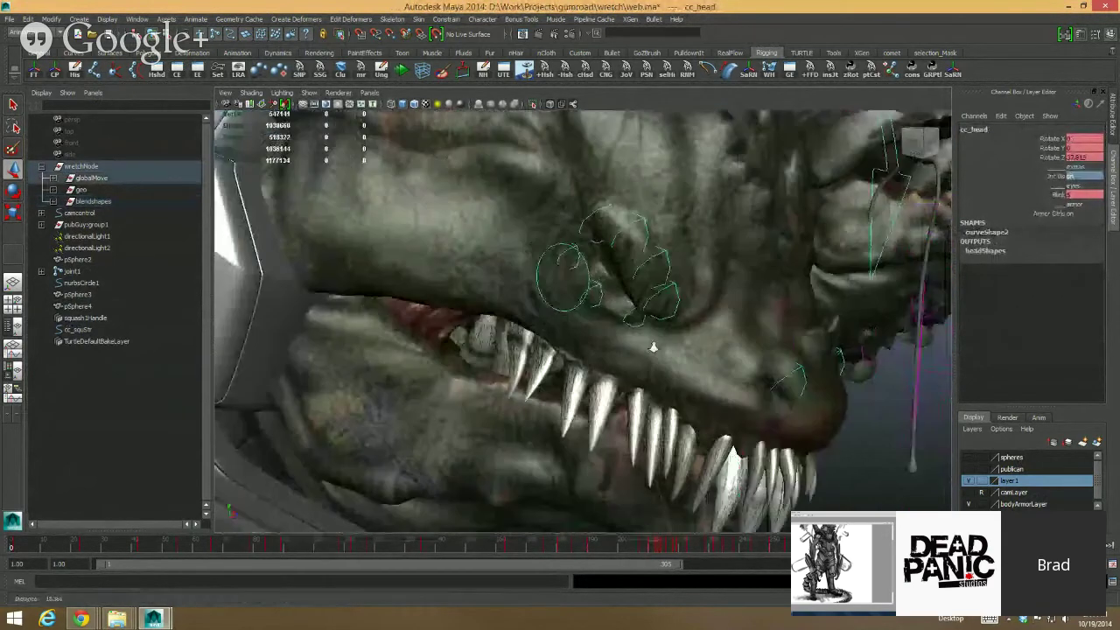
# Step: Try moving the brow control crv_jnt_r_brow_c on the character's face and undo the move
pyautogui.click(648, 224)
pyautogui.keyDown('alt'); pyautogui.moveTo(647, 224); pyautogui.dragTo(676, 281); pyautogui.keyUp('alt')
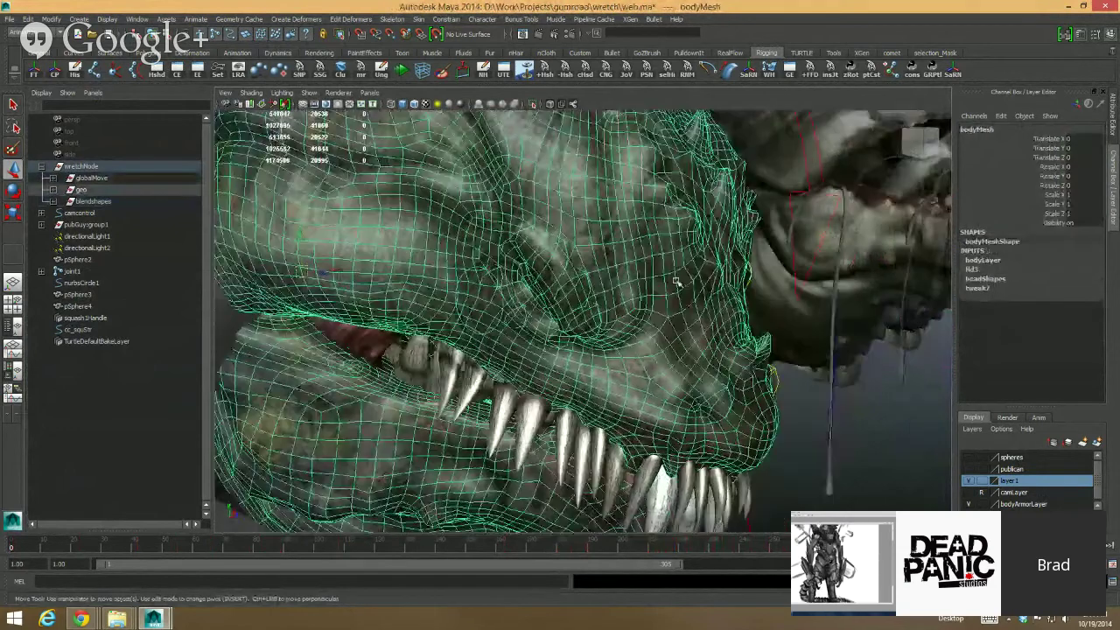
pyautogui.click(563, 247)
pyautogui.keyDown('alt'); pyautogui.moveTo(658, 271); pyautogui.dragTo(602, 265, button='right'); pyautogui.keyUp('alt')
pyautogui.keyDown('alt'); pyautogui.moveTo(648, 279); pyautogui.dragTo(617, 282); pyautogui.keyUp('alt')
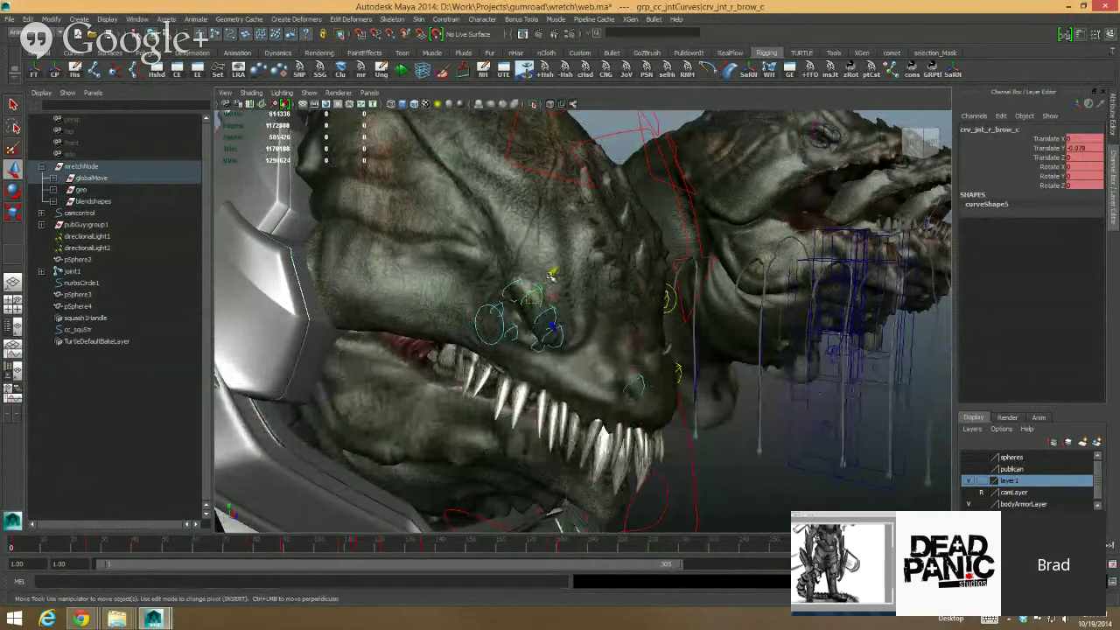
pyautogui.moveTo(553, 272); pyautogui.dragTo(580, 293)
pyautogui.hotkey('ctrl', 'z')
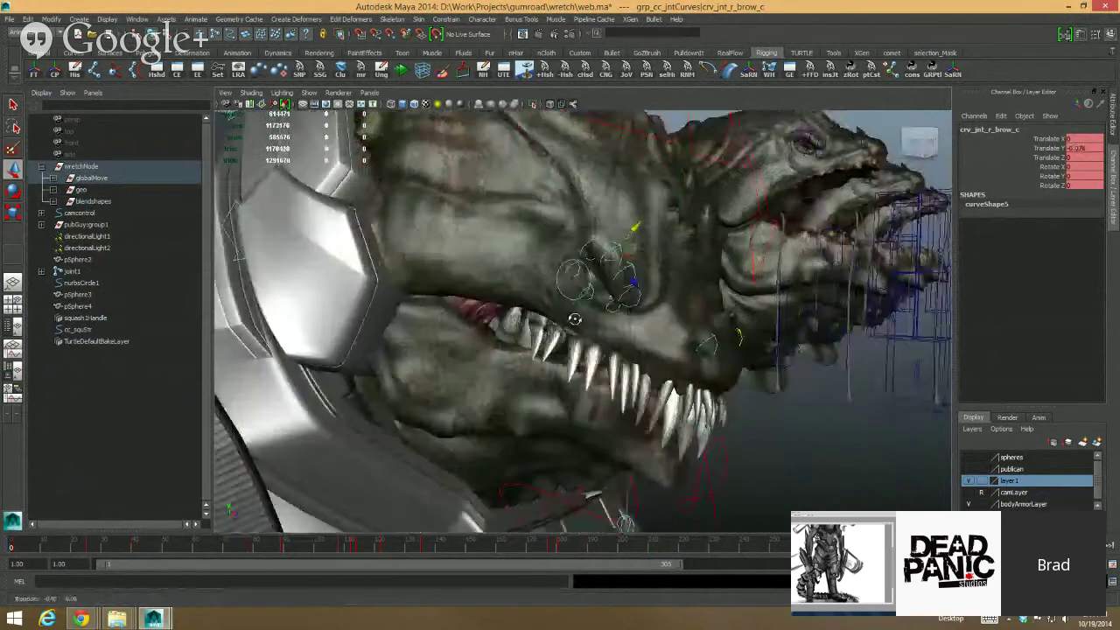
# Step: Try moving crv_jnt_r_brow_b and neighbouring controls around the right eye, and undo the moves
pyautogui.keyDown('alt'); pyautogui.moveTo(580, 293); pyautogui.dragTo(635, 327, button='right'); pyautogui.keyUp('alt')
pyautogui.keyDown('alt'); pyautogui.moveTo(635, 327); pyautogui.dragTo(600, 368, button='middle'); pyautogui.keyUp('alt')
pyautogui.moveTo(651, 202); pyautogui.dragTo(658, 256)
pyautogui.click(670, 243)
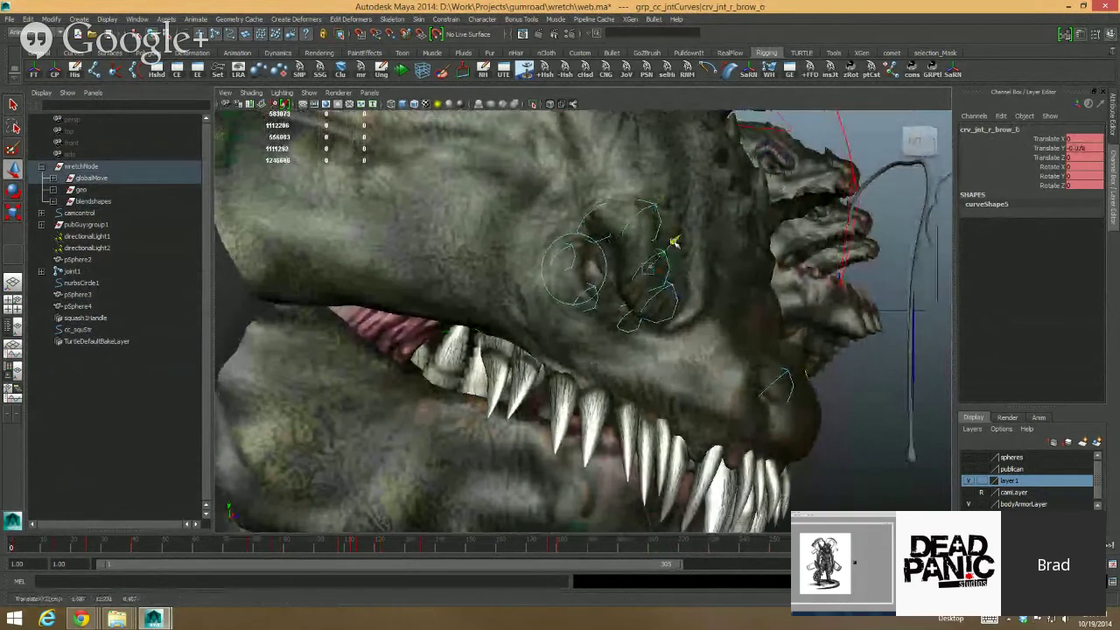
pyautogui.click(673, 312)
pyautogui.moveTo(656, 303)
pyautogui.mouseDown()
pyautogui.moveTo(647, 306)
pyautogui.moveTo(657, 301)
pyautogui.mouseUp()
pyautogui.hotkey('shift', 'w')
pyautogui.hotkey('ctrl', 'z')
pyautogui.hotkey('ctrl', 'z')
pyautogui.hotkey('ctrl', 'z')
pyautogui.hotkey('ctrl', 'z')
pyautogui.hotkey('ctrl', 'z')
pyautogui.hotkey('ctrl', 'z')
pyautogui.hotkey('ctrl', 'z')
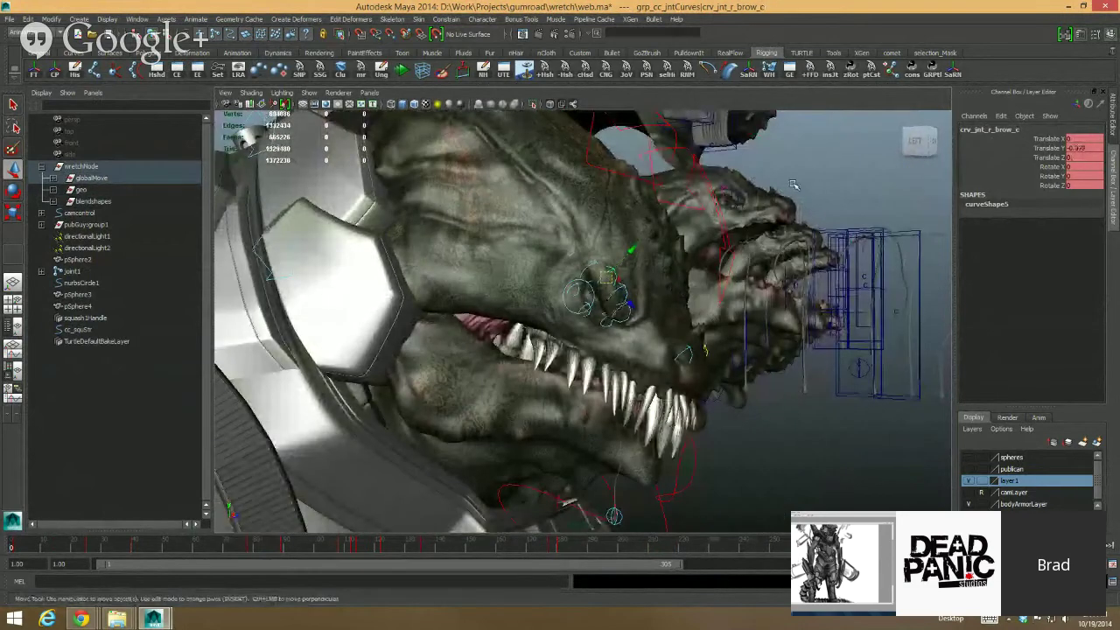
# Step: Clear the selection and examine the facial controls around the eye and snout from several angles
pyautogui.click(809, 180)
pyautogui.keyDown('alt'); pyautogui.moveTo(577, 296); pyautogui.dragTo(552, 300); pyautogui.keyUp('alt')
pyautogui.keyDown('alt'); pyautogui.moveTo(553, 301); pyautogui.dragTo(627, 300, button='right'); pyautogui.keyUp('alt')
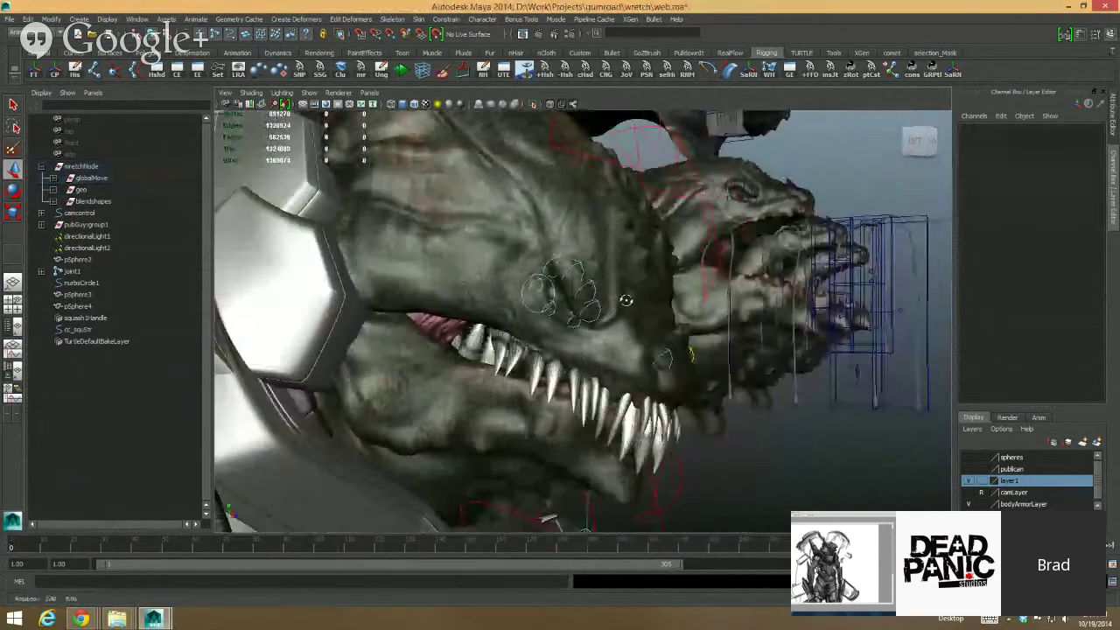
pyautogui.keyDown('alt'); pyautogui.moveTo(627, 301); pyautogui.dragTo(595, 293); pyautogui.keyUp('alt')
pyautogui.hotkey('ctrl', 'z')
pyautogui.hotkey('ctrl', 'z')
pyautogui.hotkey('ctrl', 'z')
pyautogui.hotkey('ctrl', 'z')
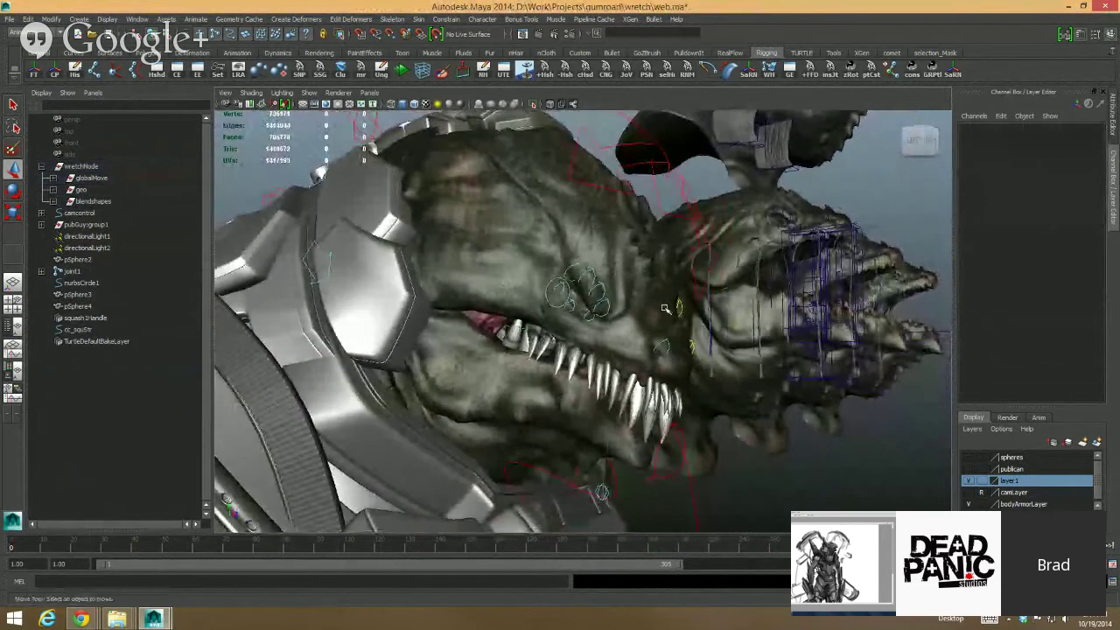
pyautogui.keyDown('alt'); pyautogui.moveTo(674, 312); pyautogui.dragTo(642, 298); pyautogui.keyUp('alt')
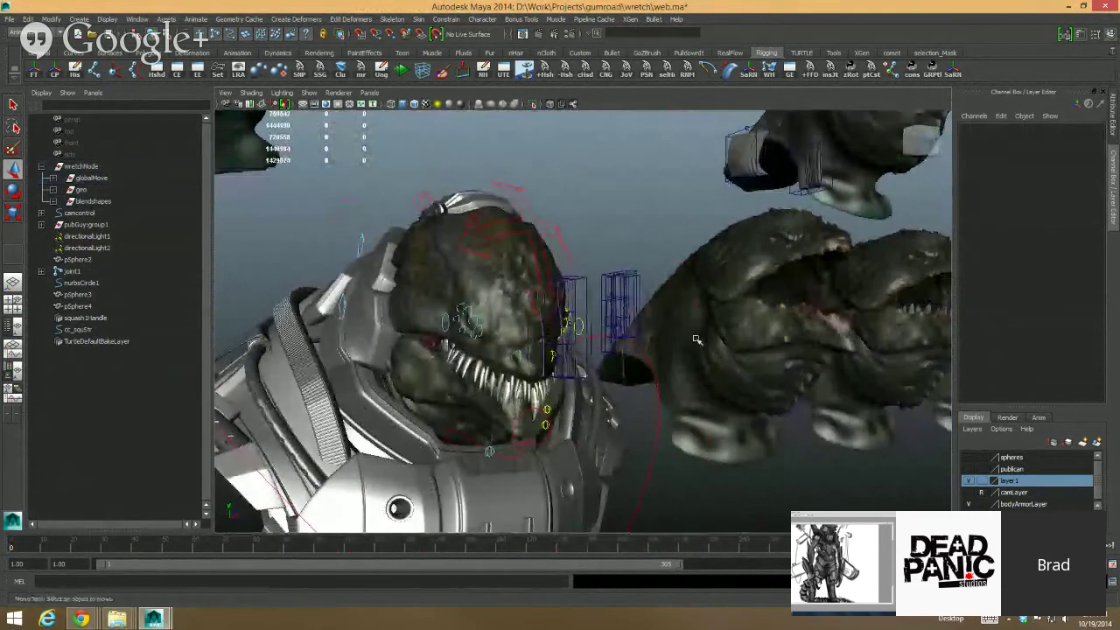
pyautogui.press('[')
pyautogui.press('[')
pyautogui.press('[')
pyautogui.press('[')
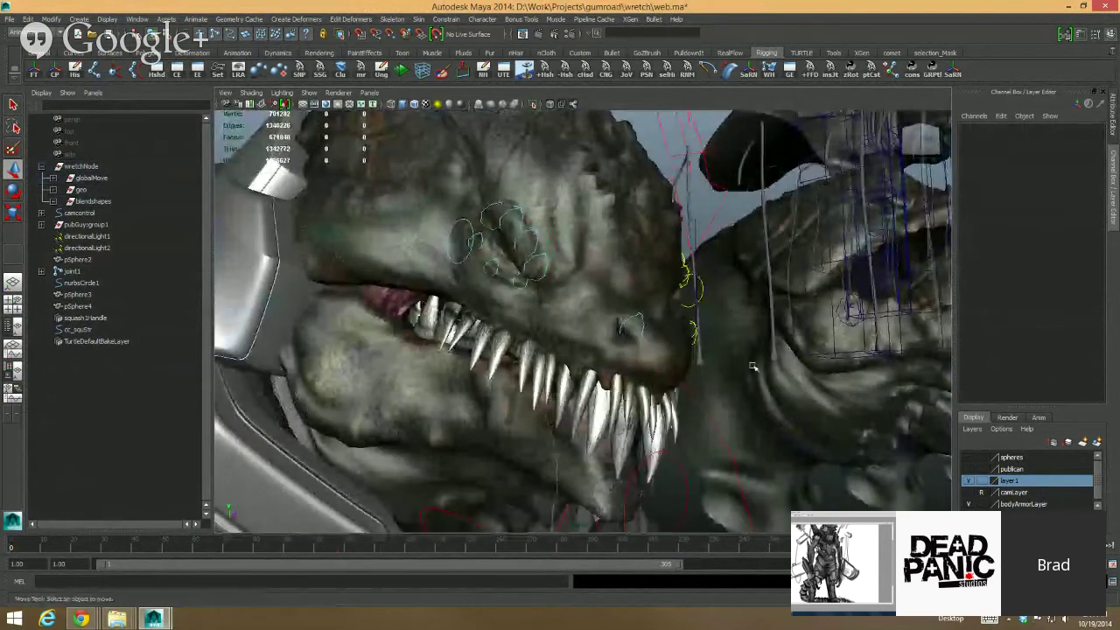
# Step: Select the cc_lowerLeftA_swingStretch control under the lower jaw and try moving it vertically
pyautogui.keyDown('alt'); pyautogui.moveTo(752, 370); pyautogui.dragTo(695, 305, button='right'); pyautogui.keyUp('alt')
pyautogui.keyDown('alt'); pyautogui.moveTo(695, 306); pyautogui.dragTo(716, 318, button='middle'); pyautogui.keyUp('alt')
pyautogui.keyDown('alt'); pyautogui.moveTo(715, 317); pyautogui.dragTo(630, 314); pyautogui.keyUp('alt')
pyautogui.click(656, 354)
pyautogui.click(551, 337)
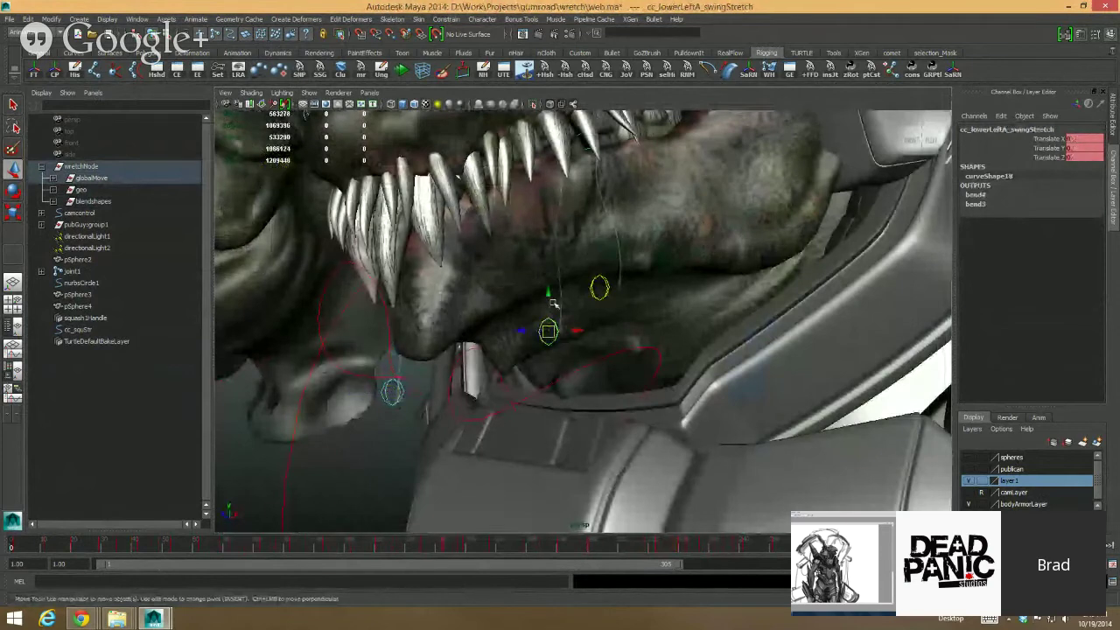
pyautogui.moveTo(535, 429); pyautogui.dragTo(547, 296)
pyautogui.moveTo(605, 348)
pyautogui.keyDown('alt'); pyautogui.mouseDown()
pyautogui.moveTo(578, 354)
pyautogui.moveTo(604, 363)
pyautogui.mouseUp(); pyautogui.keyUp('alt')
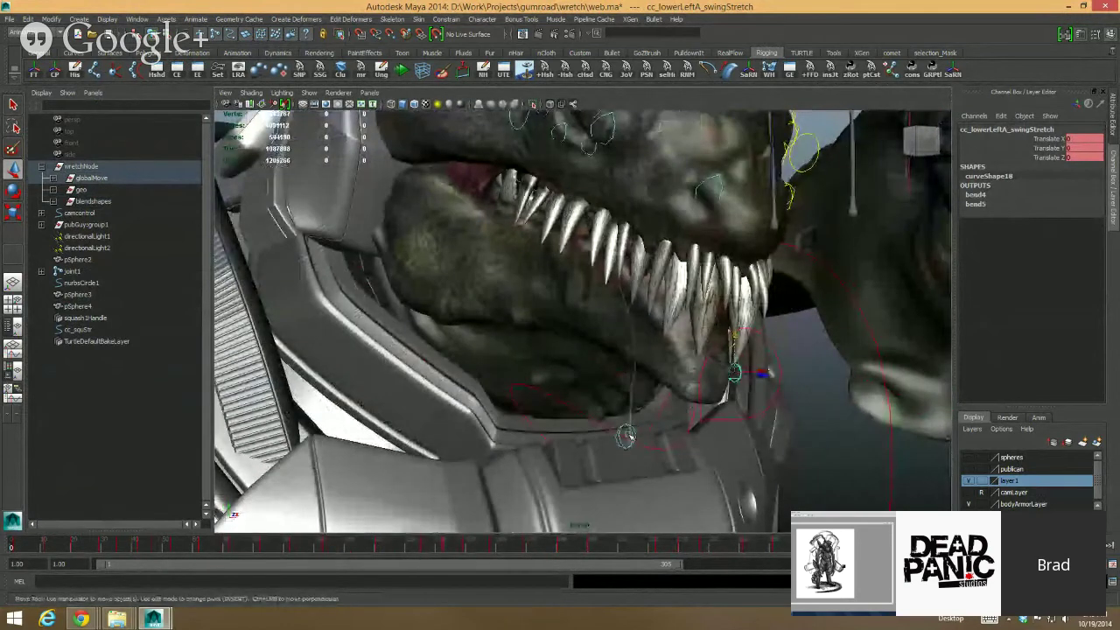
# Step: Try pulling the cc_drool_swingStretch control below the jaw downward and undo the move
pyautogui.click(624, 433)
pyautogui.moveTo(625, 399); pyautogui.dragTo(625, 492)
pyautogui.keyDown('alt'); pyautogui.moveTo(715, 461); pyautogui.dragTo(716, 371); pyautogui.keyUp('alt')
pyautogui.scroll(-4, 716, 371)
pyautogui.hotkey('ctrl', 'z')
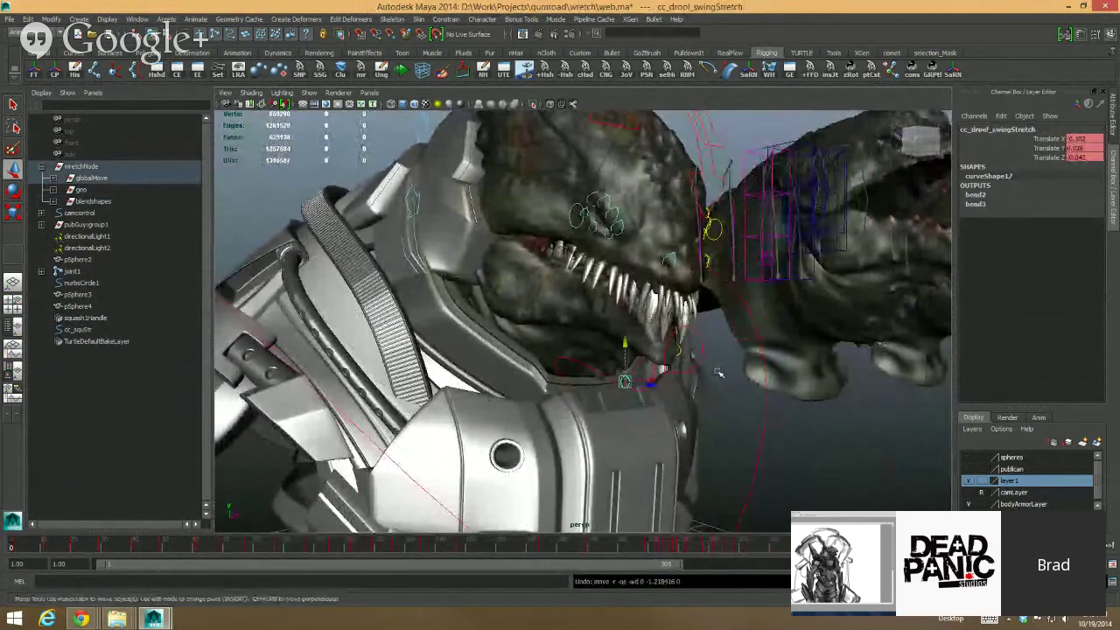
# Step: Hide the blendshapes group and close the Outliner to leave a full-width perspective view
pyautogui.click(94, 202)
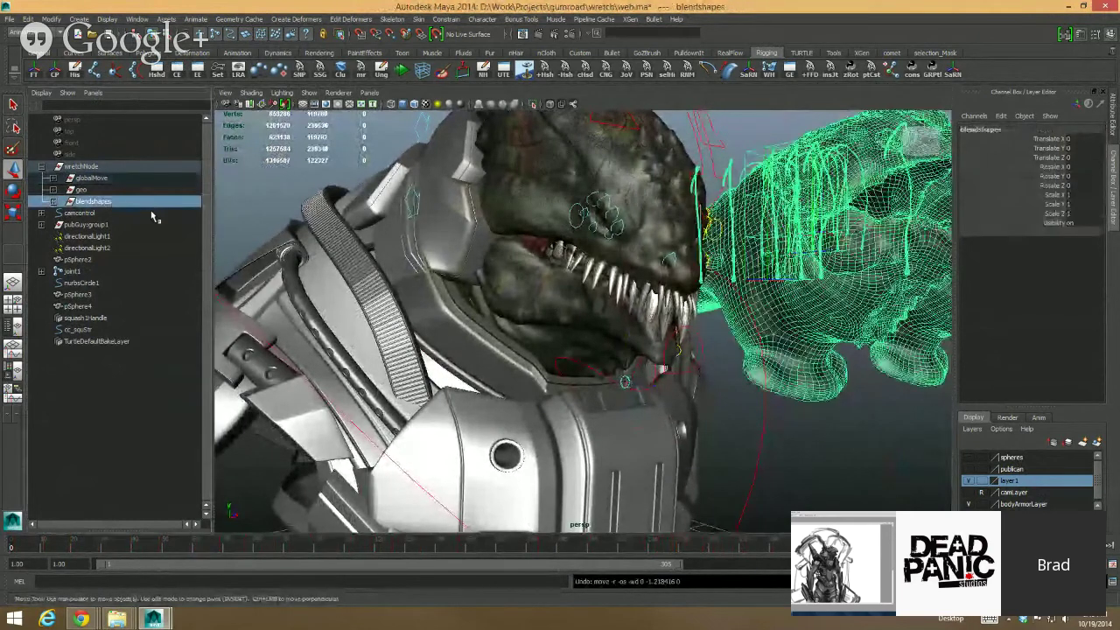
pyautogui.hotkey('ctrl', 'h')
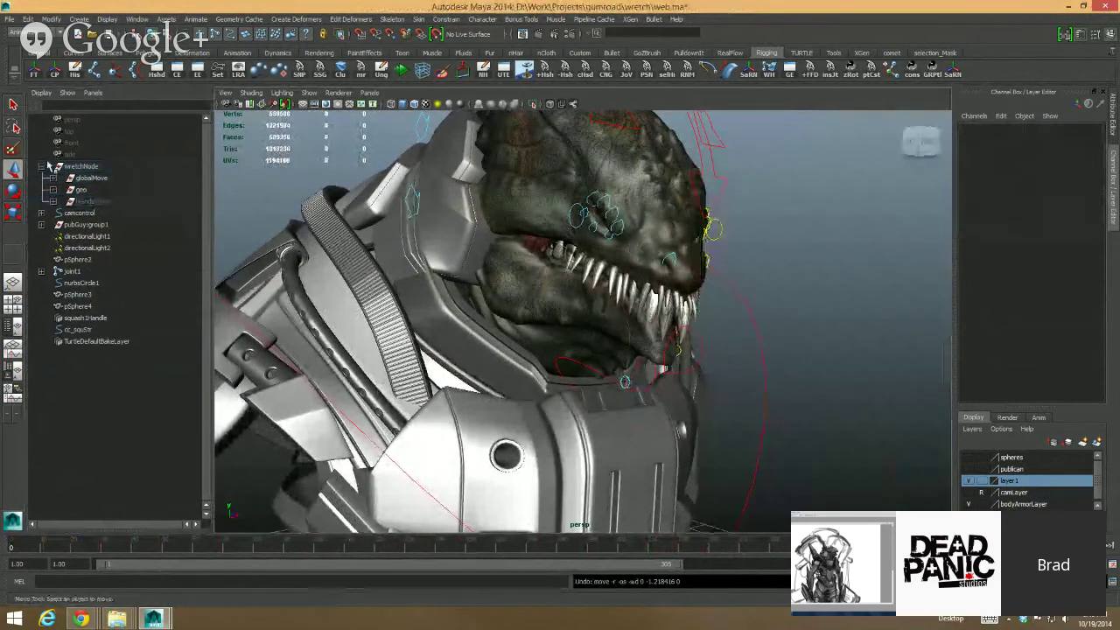
pyautogui.press('space')
# Step: Select the cc_head control, turn off its joint visibility attribute (Jnt Vis) and clear the selection
pyautogui.scroll(-5, 433, 240)
pyautogui.keyDown('alt'); pyautogui.moveTo(551, 289); pyautogui.dragTo(437, 289); pyautogui.keyUp('alt')
pyautogui.keyDown('alt'); pyautogui.moveTo(438, 288); pyautogui.dragTo(516, 288, button='right'); pyautogui.keyUp('alt')
pyautogui.keyDown('alt'); pyautogui.moveTo(516, 289); pyautogui.dragTo(618, 263); pyautogui.keyUp('alt')
pyautogui.keyDown('alt'); pyautogui.moveTo(617, 262); pyautogui.dragTo(604, 339, button='middle'); pyautogui.keyUp('alt')
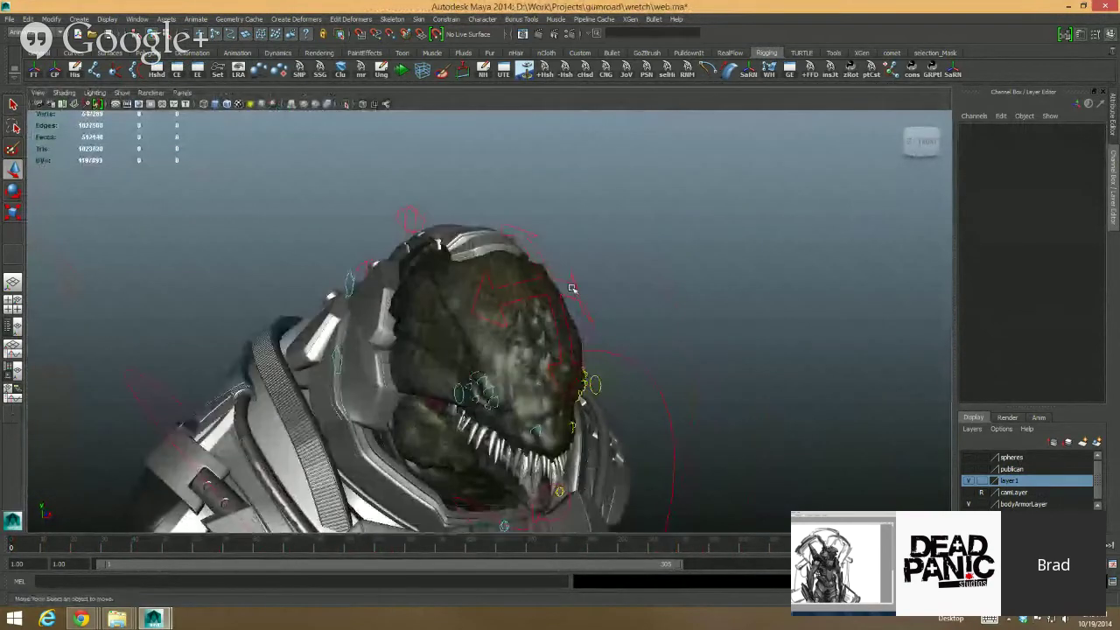
pyautogui.click(570, 287)
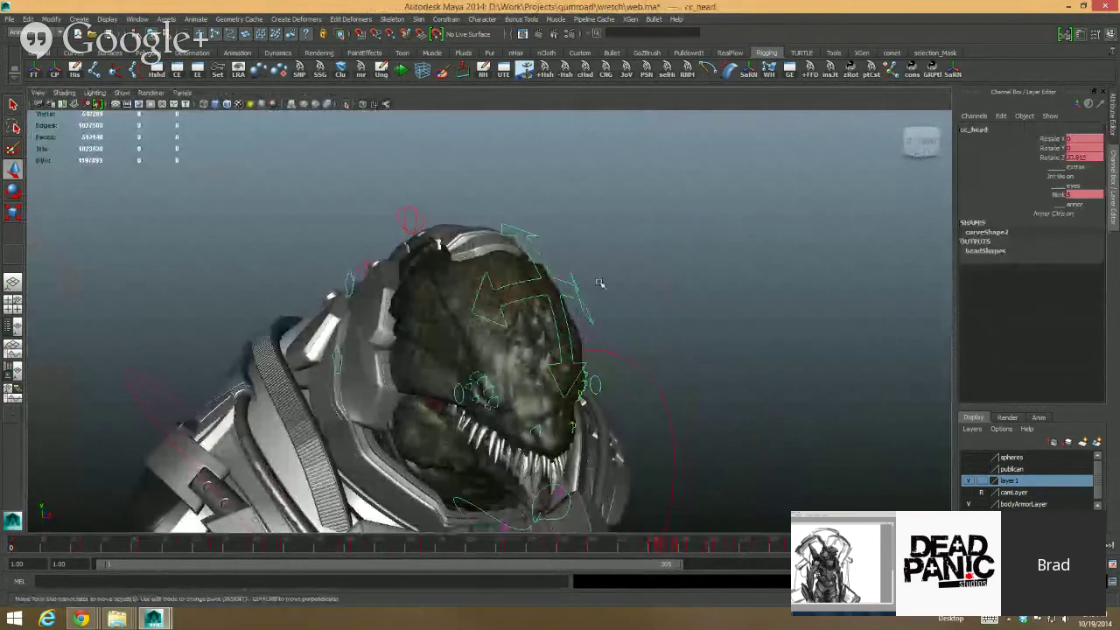
pyautogui.doubleClick(1086, 175)
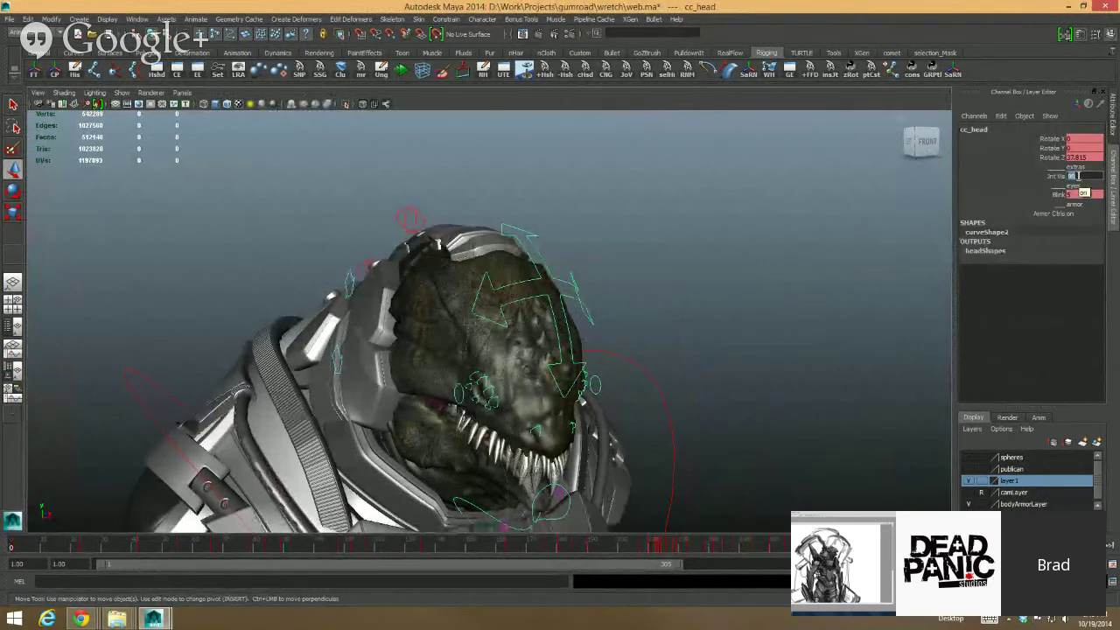
pyautogui.write('0')
pyautogui.press('Return')
pyautogui.click(685, 345)
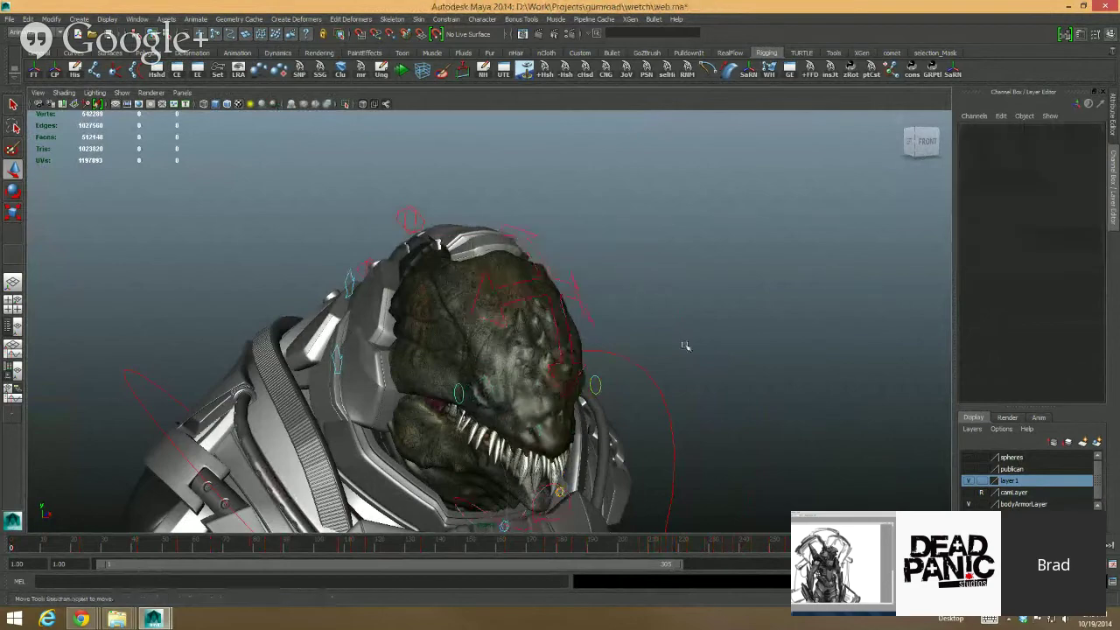
pyautogui.keyDown('alt'); pyautogui.moveTo(685, 345); pyautogui.dragTo(705, 338); pyautogui.keyUp('alt')
pyautogui.keyDown('alt'); pyautogui.moveTo(689, 360); pyautogui.dragTo(700, 281, button='middle'); pyautogui.keyUp('alt')
pyautogui.keyDown('alt'); pyautogui.moveTo(632, 290); pyautogui.dragTo(743, 333, button='right'); pyautogui.keyUp('alt')
pyautogui.keyDown('alt'); pyautogui.moveTo(744, 333); pyautogui.dragTo(757, 311, button='middle'); pyautogui.keyUp('alt')
pyautogui.keyDown('alt'); pyautogui.moveTo(757, 311); pyautogui.dragTo(562, 294); pyautogui.keyUp('alt')
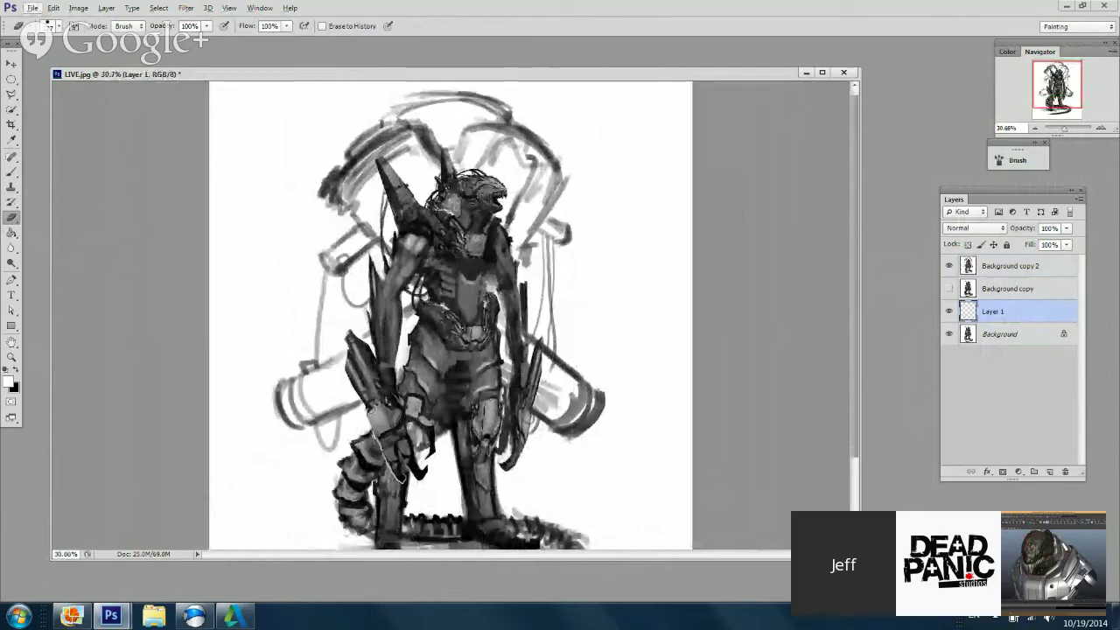
# Step: In Photoshop, select the Background copy 2 layer and brush white over the sketched arcs above the creature's head
pyautogui.click(1010, 265)
pyautogui.click(11, 171)
pyautogui.rightClick(480, 160)
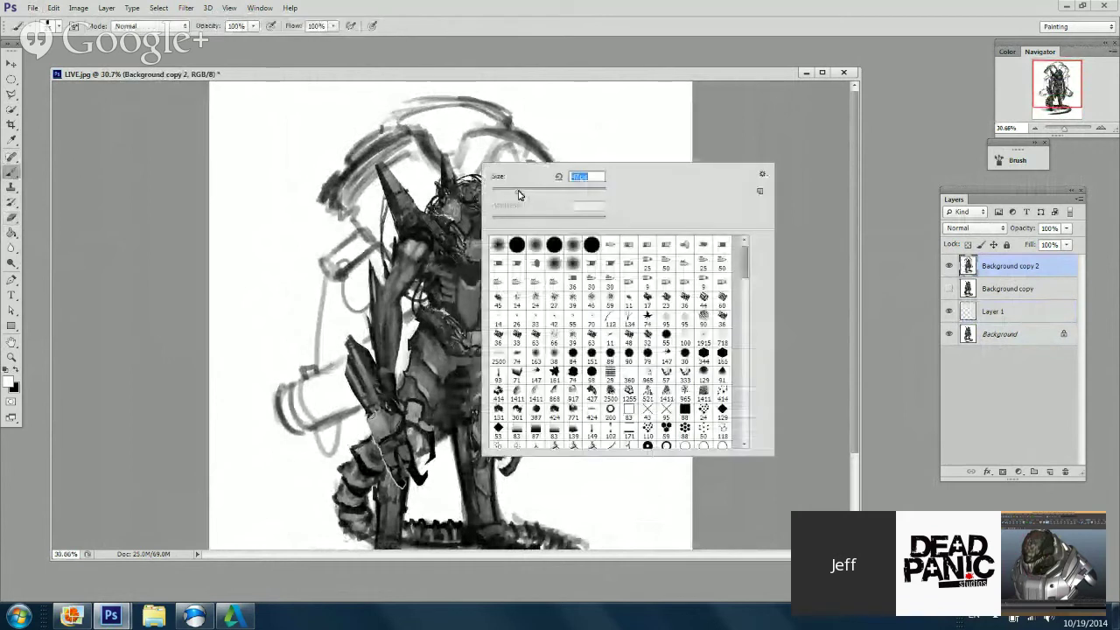
pyautogui.moveTo(437, 113); pyautogui.dragTo(413, 178)
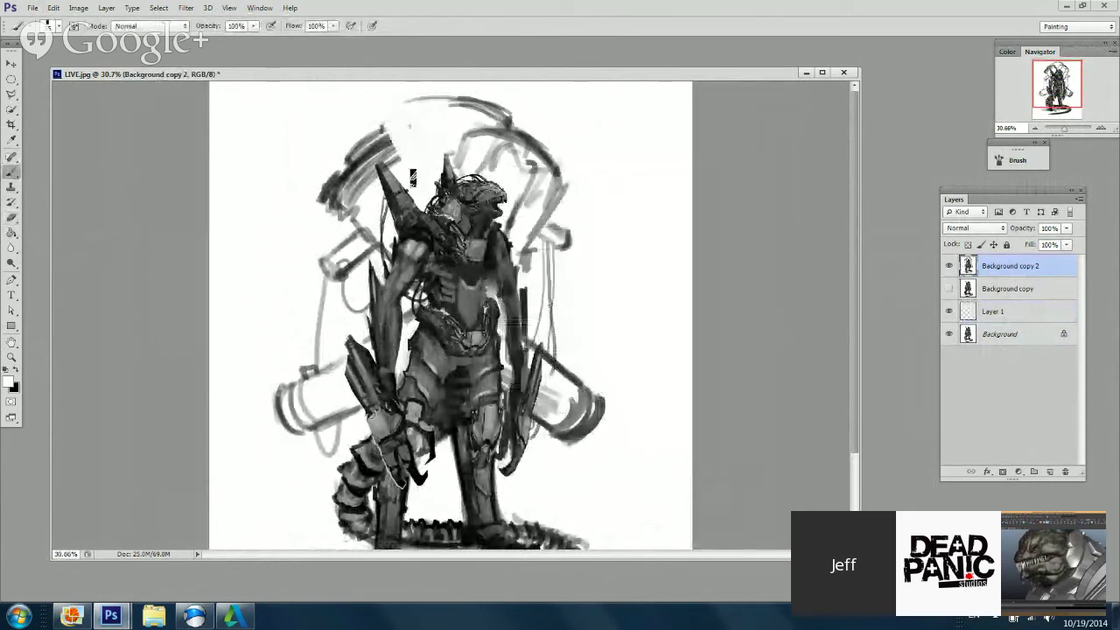
pyautogui.moveTo(413, 109)
pyautogui.mouseDown()
pyautogui.moveTo(517, 110)
pyautogui.moveTo(507, 133)
pyautogui.mouseUp()
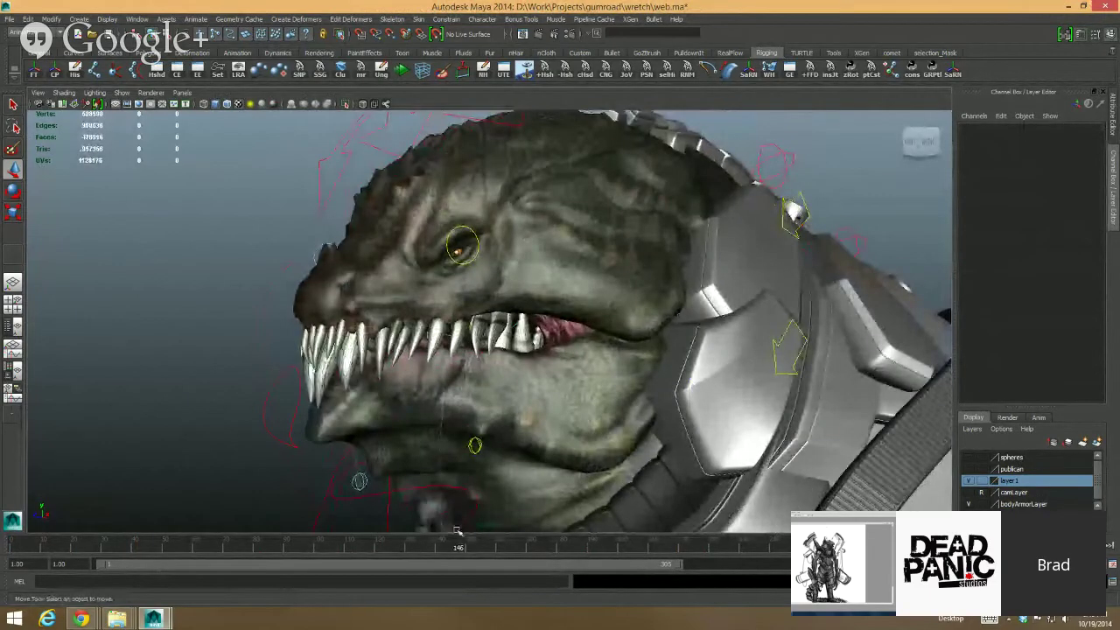
# Step: In Maya, scrub the animation to frame 210 and zoom in on the creature's eye and teeth
pyautogui.moveTo(456, 530); pyautogui.dragTo(583, 546)
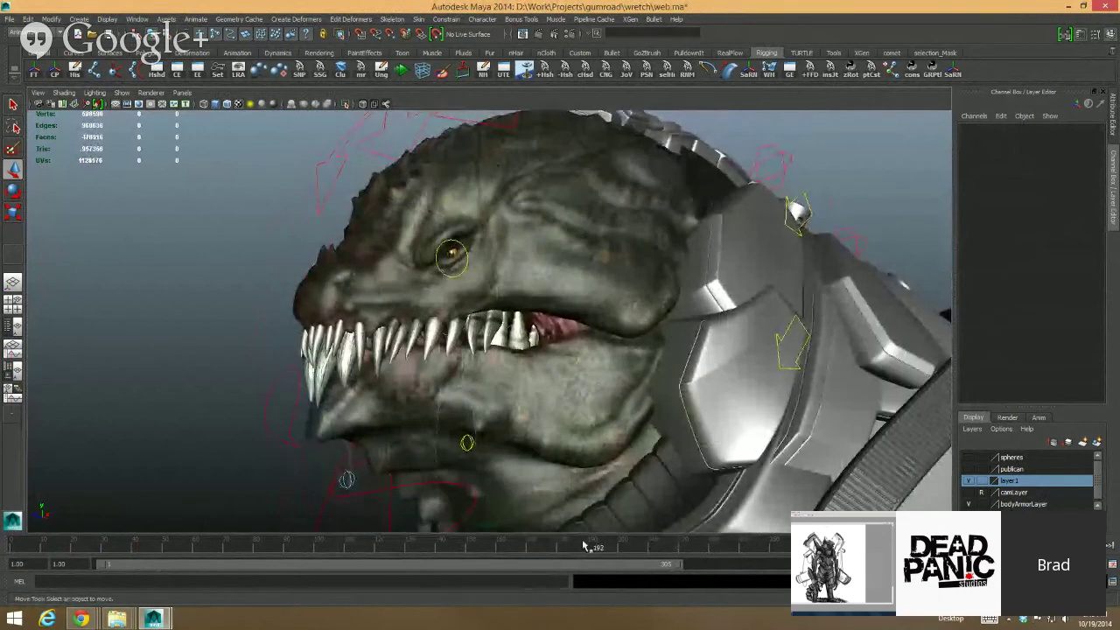
pyautogui.keyDown('alt'); pyautogui.moveTo(560, 368); pyautogui.dragTo(525, 411); pyautogui.keyUp('alt')
pyautogui.keyDown('alt'); pyautogui.moveTo(525, 411); pyautogui.dragTo(693, 402, button='right'); pyautogui.keyUp('alt')
pyautogui.keyDown('alt'); pyautogui.moveTo(692, 403); pyautogui.dragTo(605, 432, button='middle'); pyautogui.keyUp('alt')
pyautogui.keyDown('alt'); pyautogui.moveTo(605, 432); pyautogui.dragTo(628, 484, button='right'); pyautogui.keyUp('alt')
pyautogui.moveTo(577, 542); pyautogui.dragTo(652, 540)
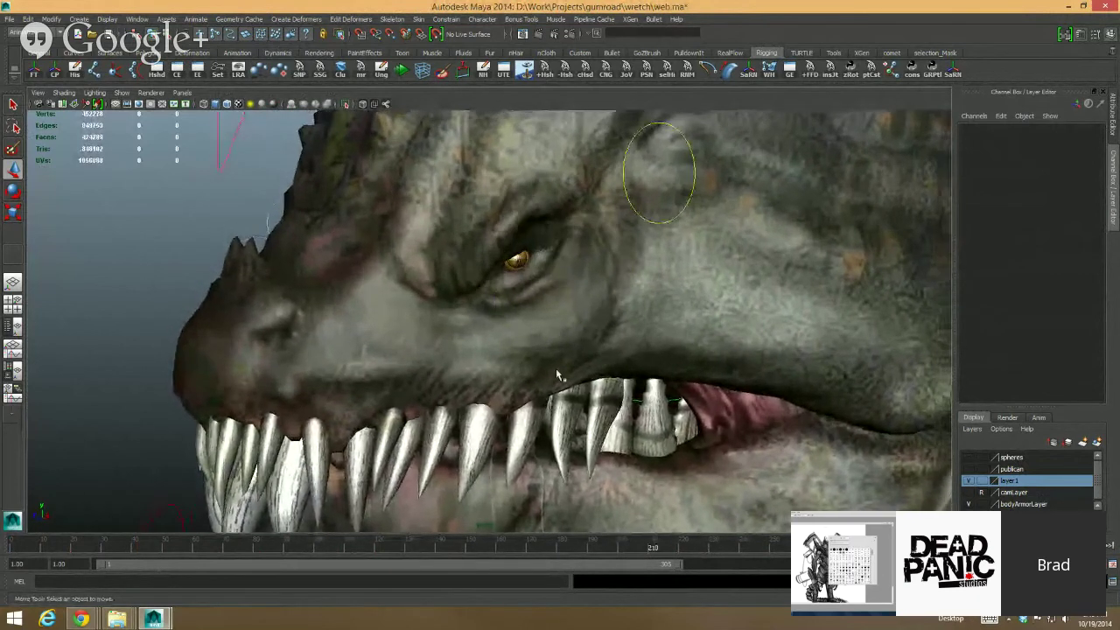
# Step: Switch the perspective view's renderer to High Quality and frame the creature's whole head
pyautogui.click(156, 93)
pyautogui.click(160, 131)
pyautogui.keyDown('alt'); pyautogui.moveTo(420, 278); pyautogui.dragTo(357, 324, button='right'); pyautogui.keyUp('alt')
pyautogui.moveTo(442, 326)
pyautogui.keyDown('alt'); pyautogui.mouseDown(button='right')
pyautogui.moveTo(415, 320)
pyautogui.moveTo(457, 320)
pyautogui.mouseUp(button='right'); pyautogui.keyUp('alt')
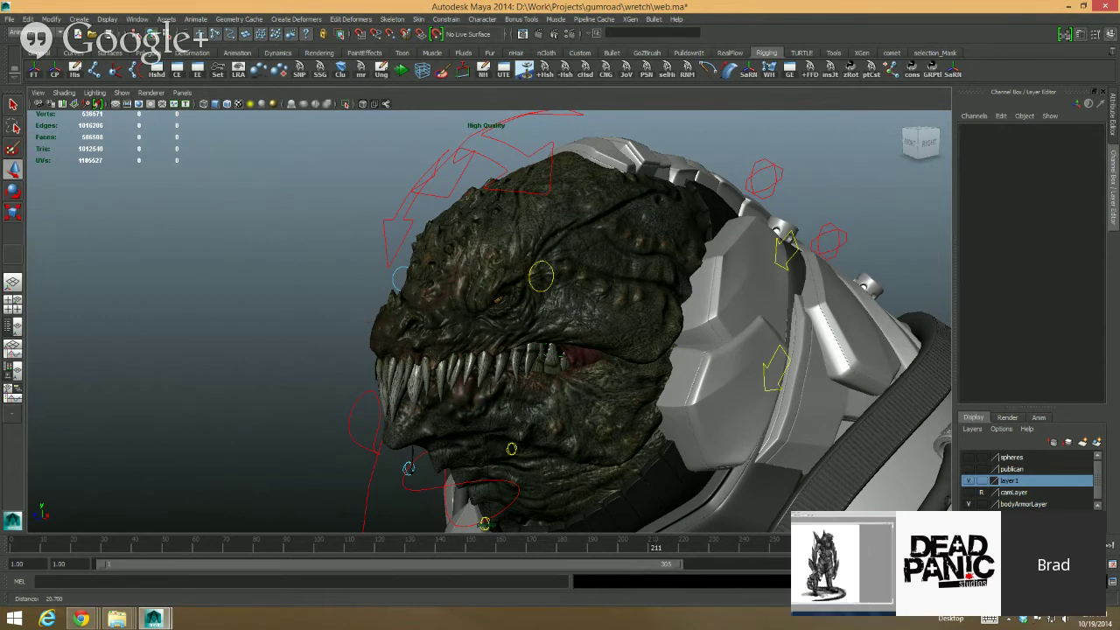
# Step: End the frozen Maya process in Task Manager and close Task Manager
pyautogui.hotkey('alt', 'Tab')
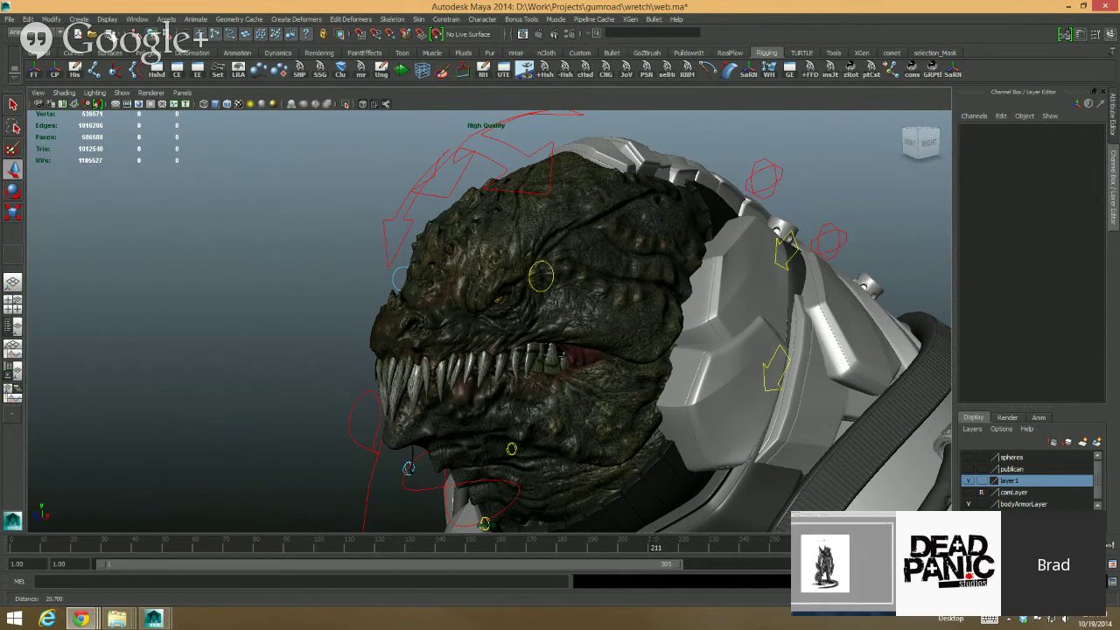
pyautogui.hotkey('ctrl', 'shift', 'Escape')
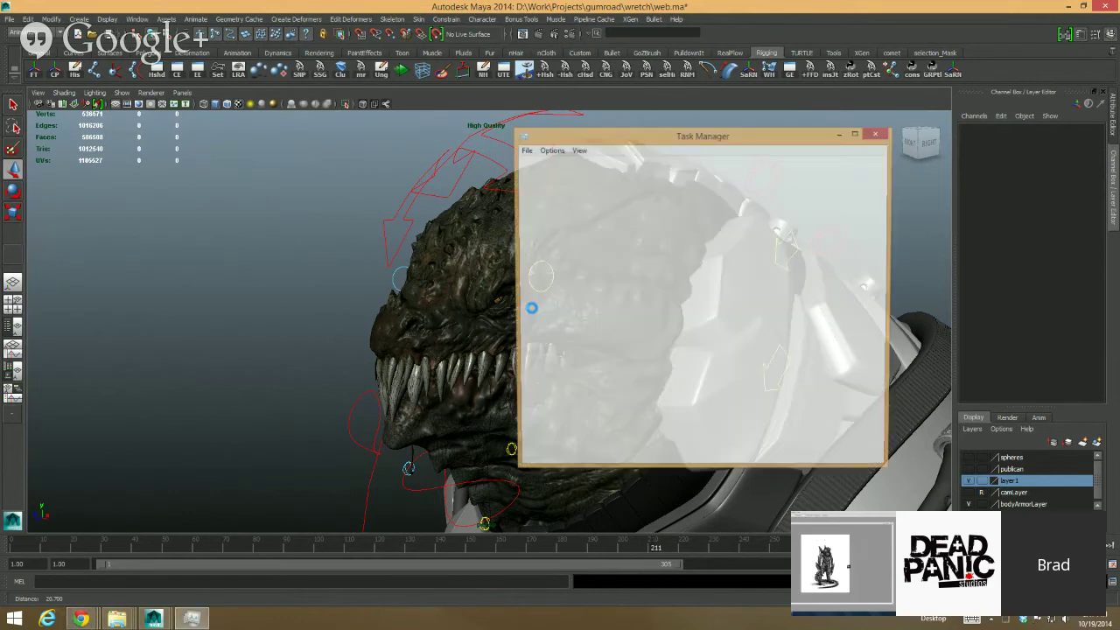
pyautogui.click(612, 252)
pyautogui.click(860, 457)
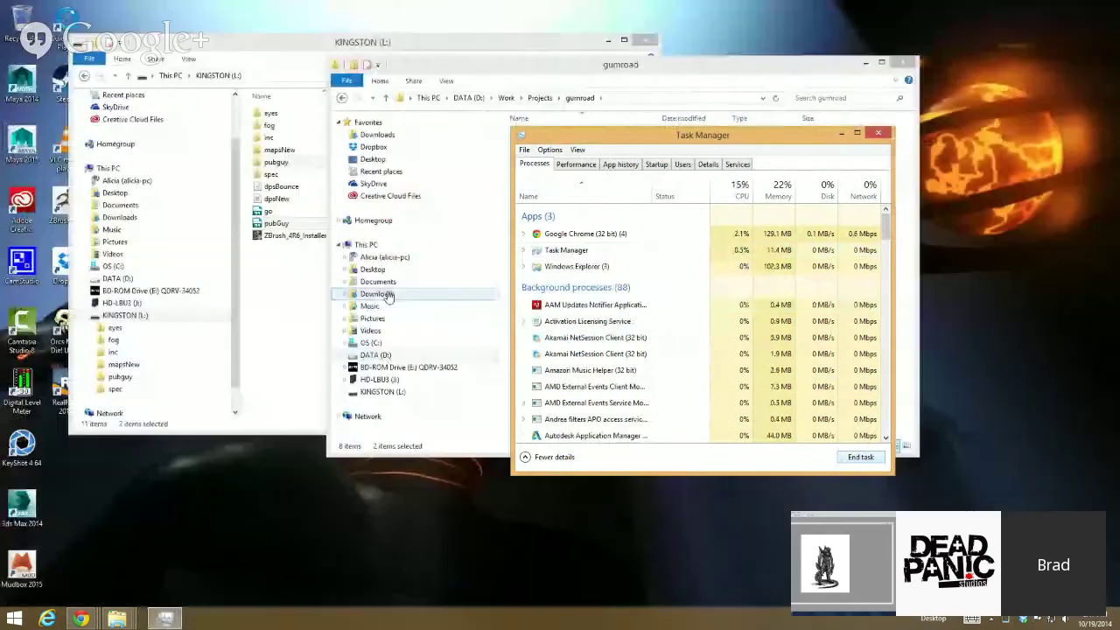
pyautogui.click(879, 134)
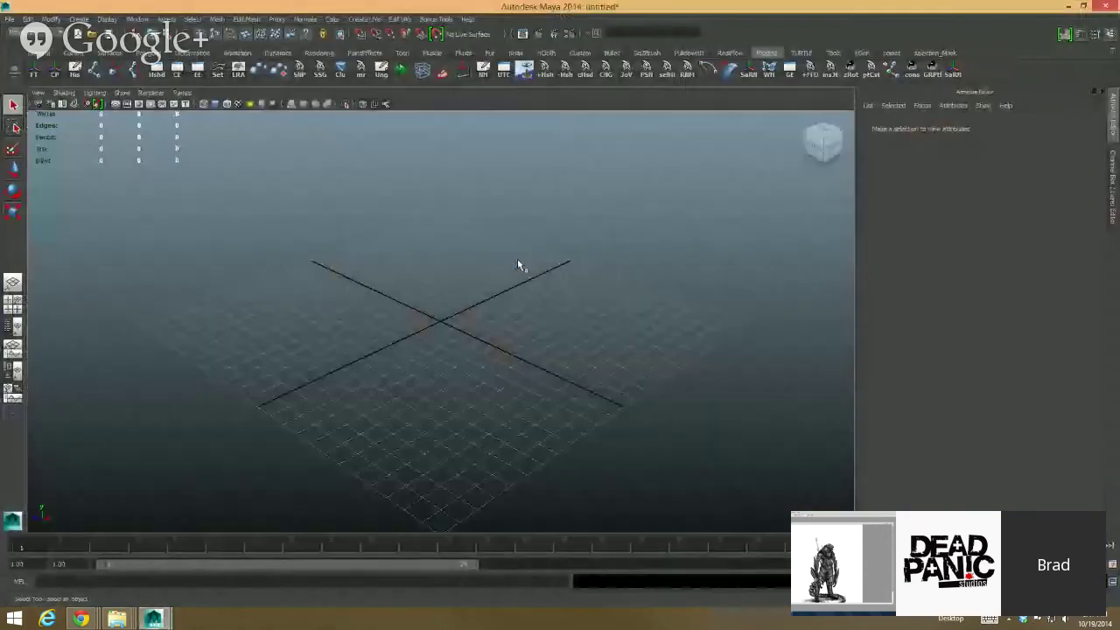
# Step: Open the scene wretchAnim.ma from D:\Work\Projects\gumroad\wretch in the new Maya session
pyautogui.click(9, 18)
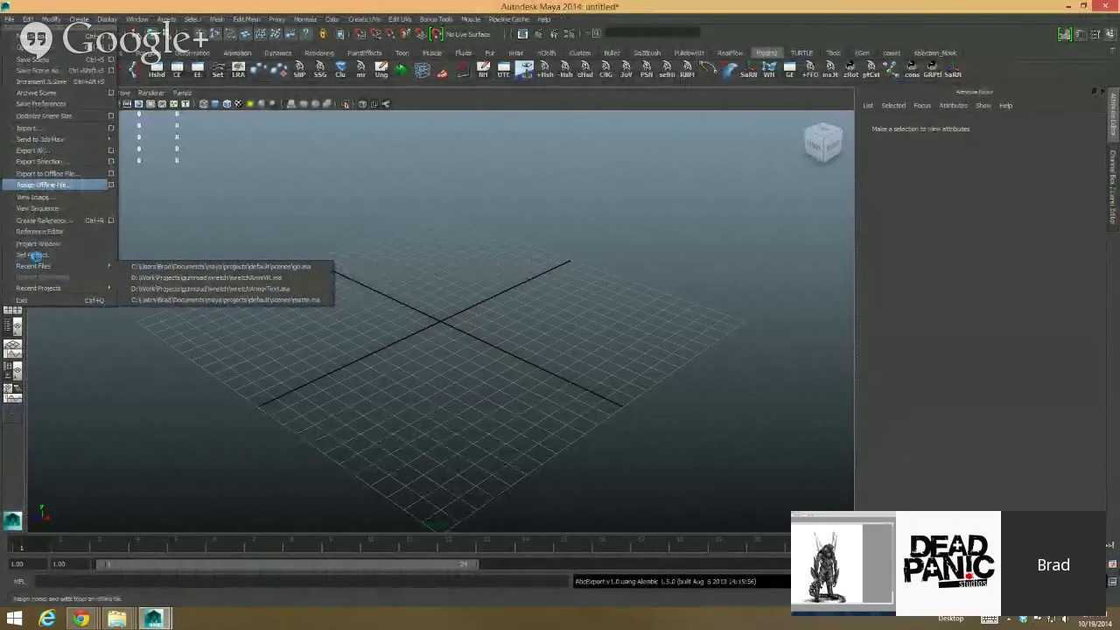
pyautogui.click(58, 50)
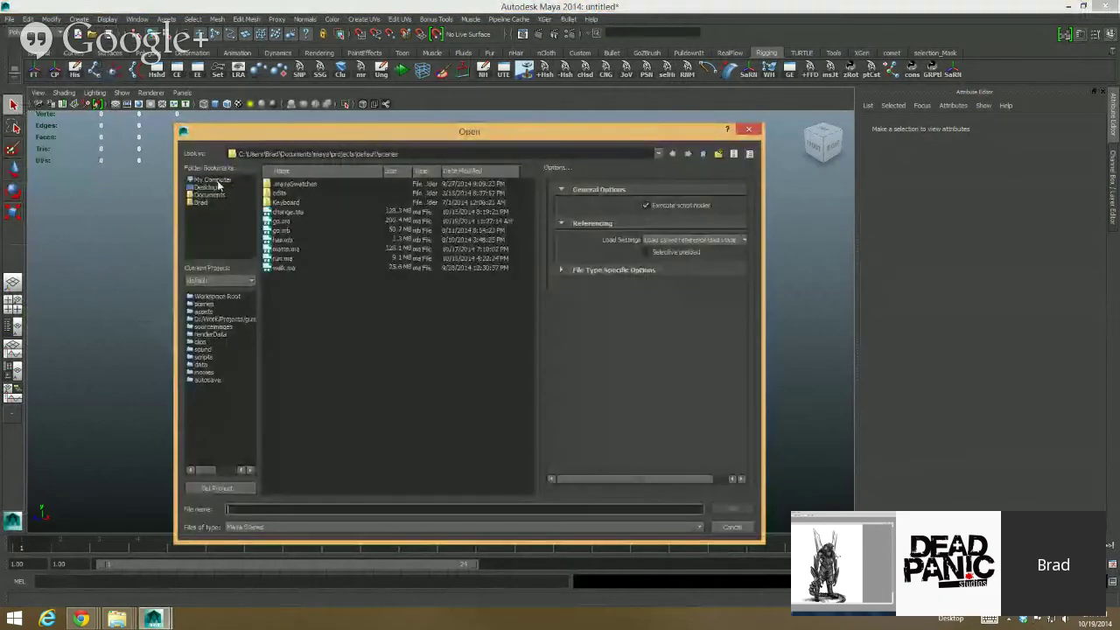
pyautogui.click(212, 180)
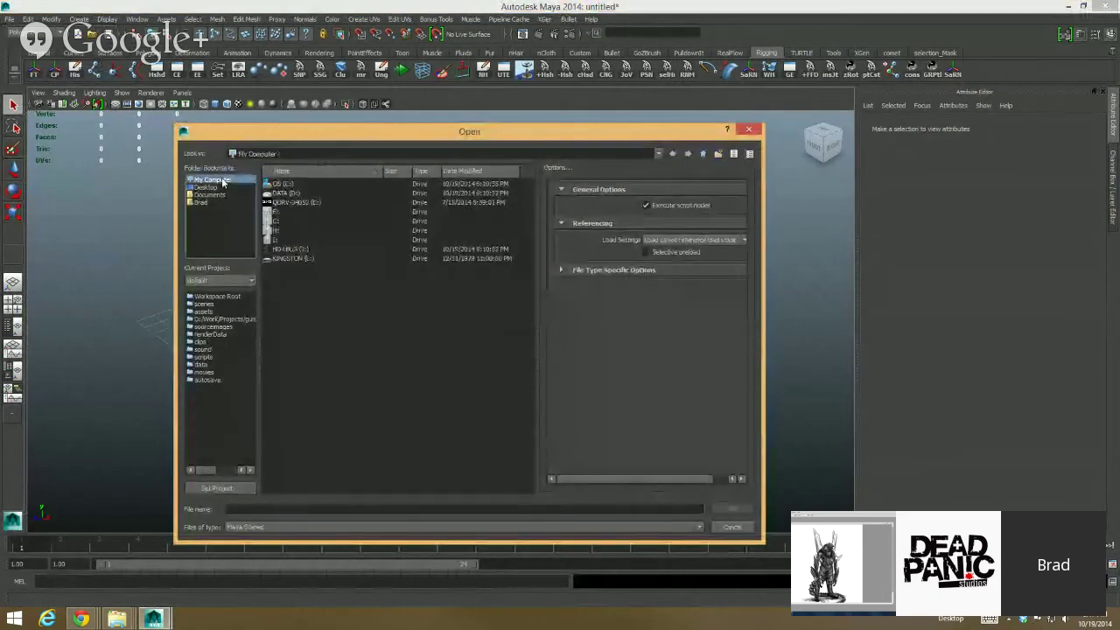
pyautogui.doubleClick(284, 194)
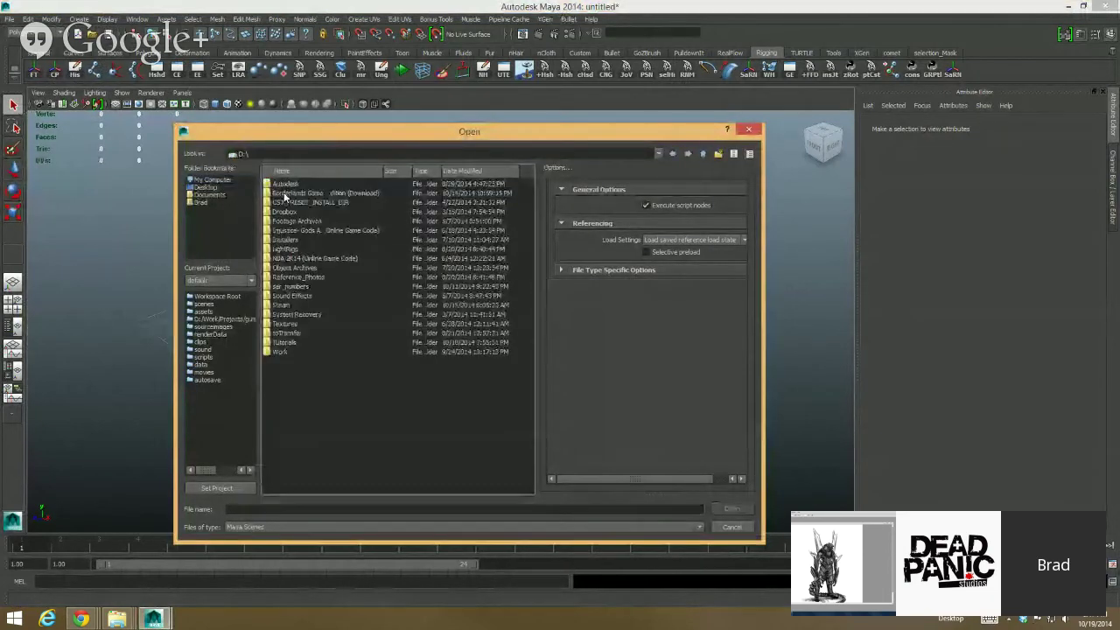
pyautogui.doubleClick(278, 350)
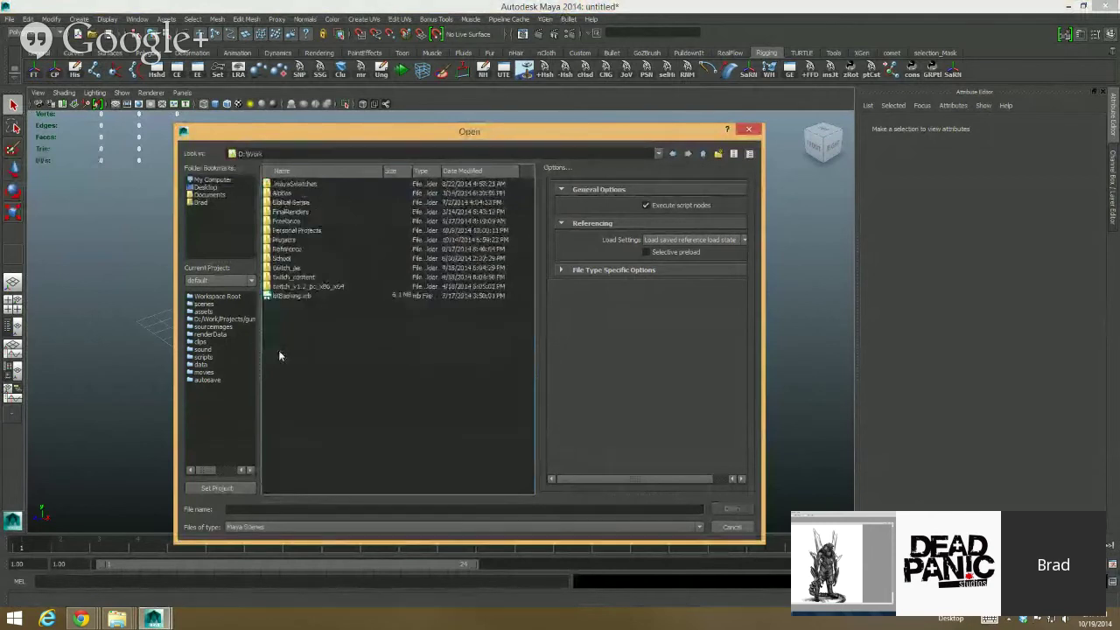
pyautogui.doubleClick(289, 239)
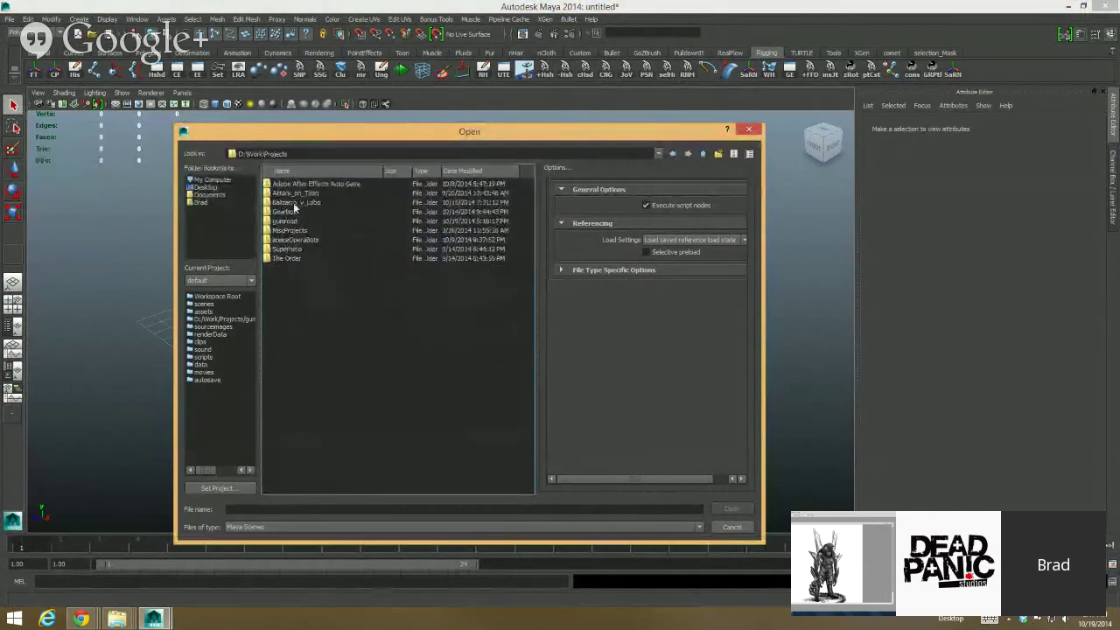
pyautogui.doubleClick(295, 224)
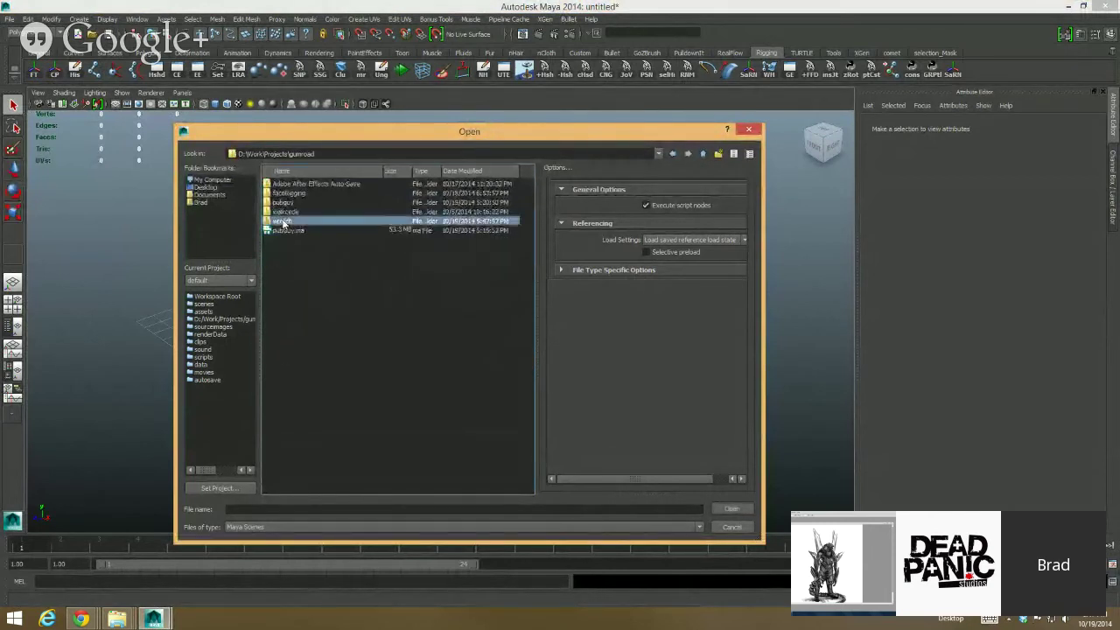
pyautogui.doubleClick(285, 224)
pyautogui.doubleClick(298, 267)
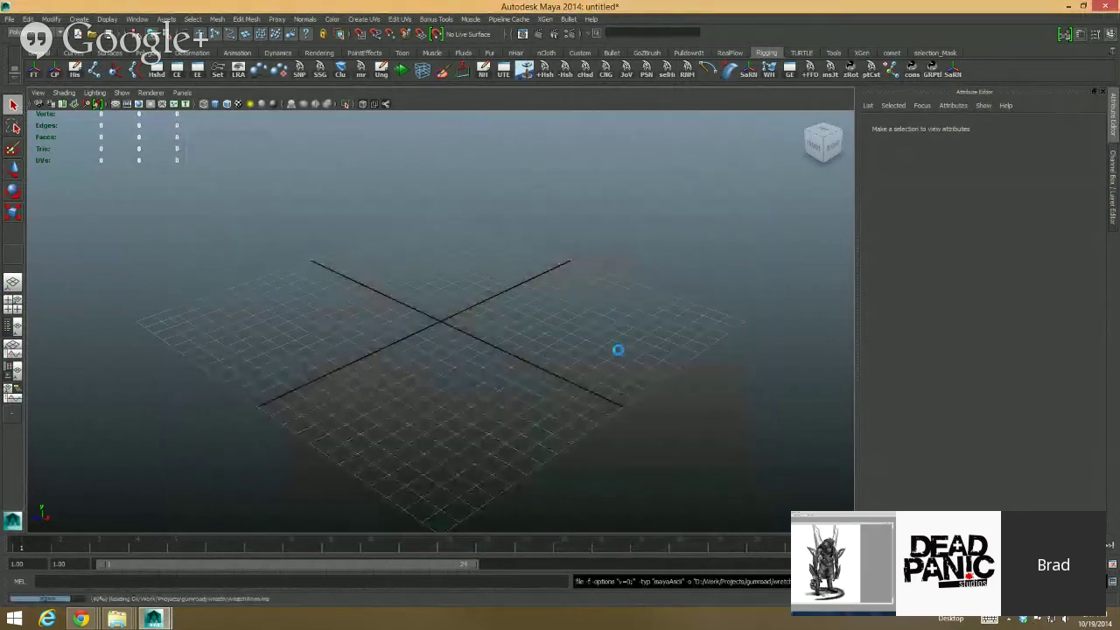
# Step: Display the Channel Box, look through camera1 and hide the rig's control curves in the view
pyautogui.click(1114, 189)
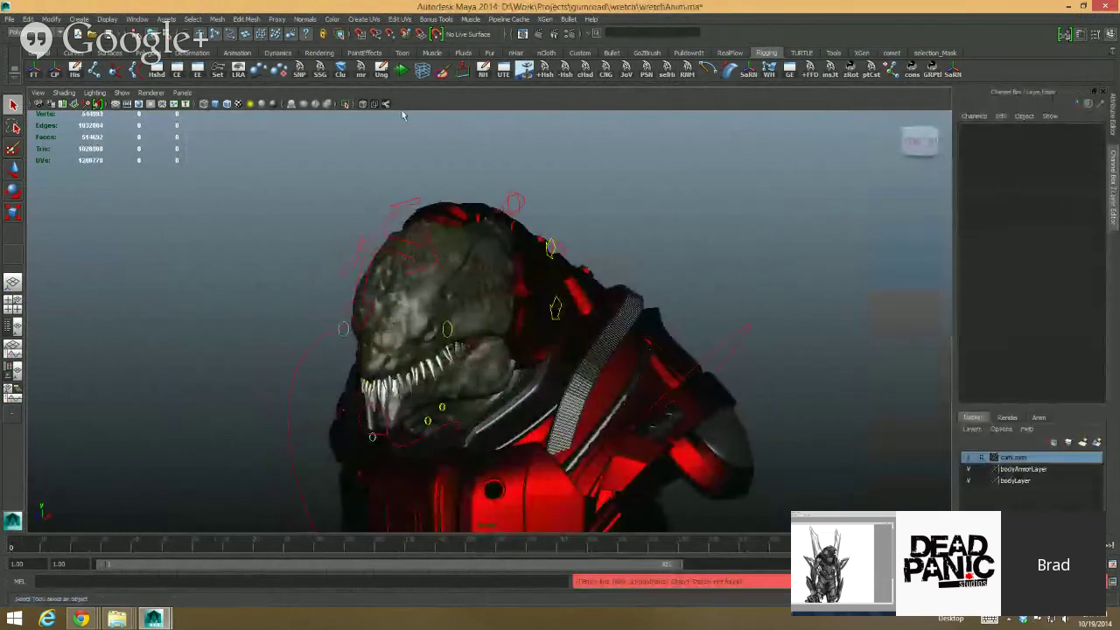
pyautogui.click(182, 92)
pyautogui.moveTo(205, 107)
pyautogui.click(285, 110)
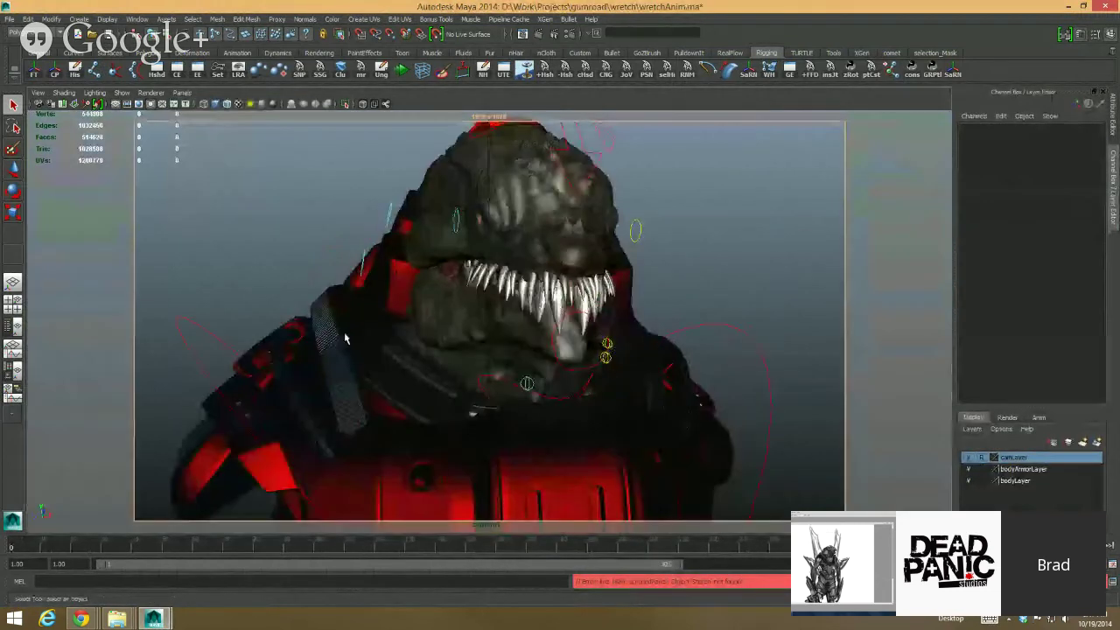
pyautogui.click(115, 94)
pyautogui.click(186, 450)
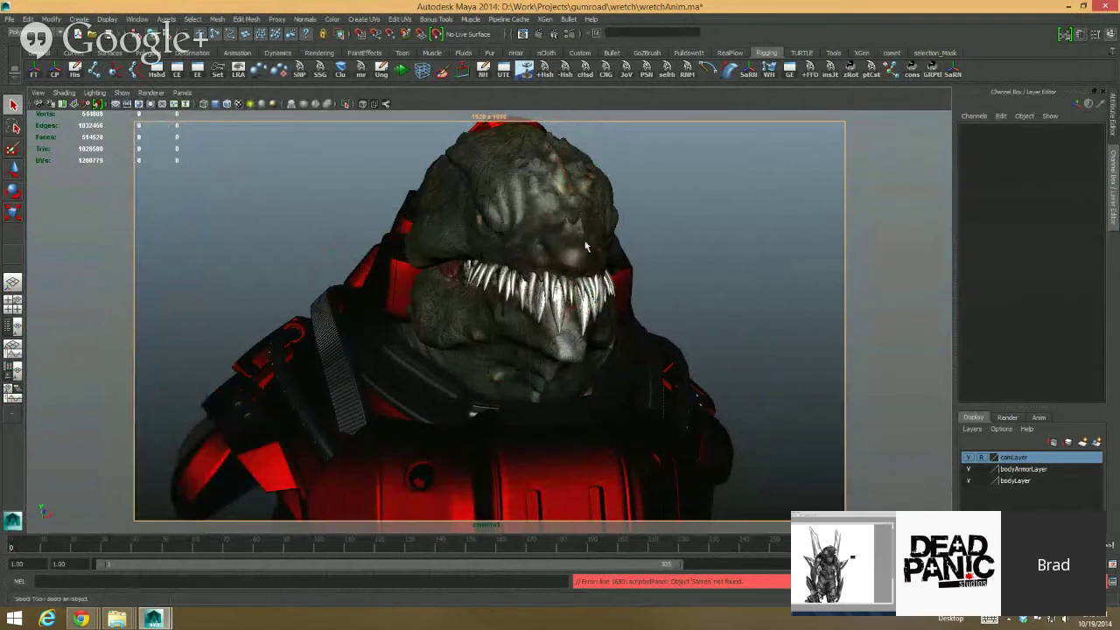
# Step: Render the camera view in High Quality and scrub the character's animation from the start past frame 113
pyautogui.press('7')
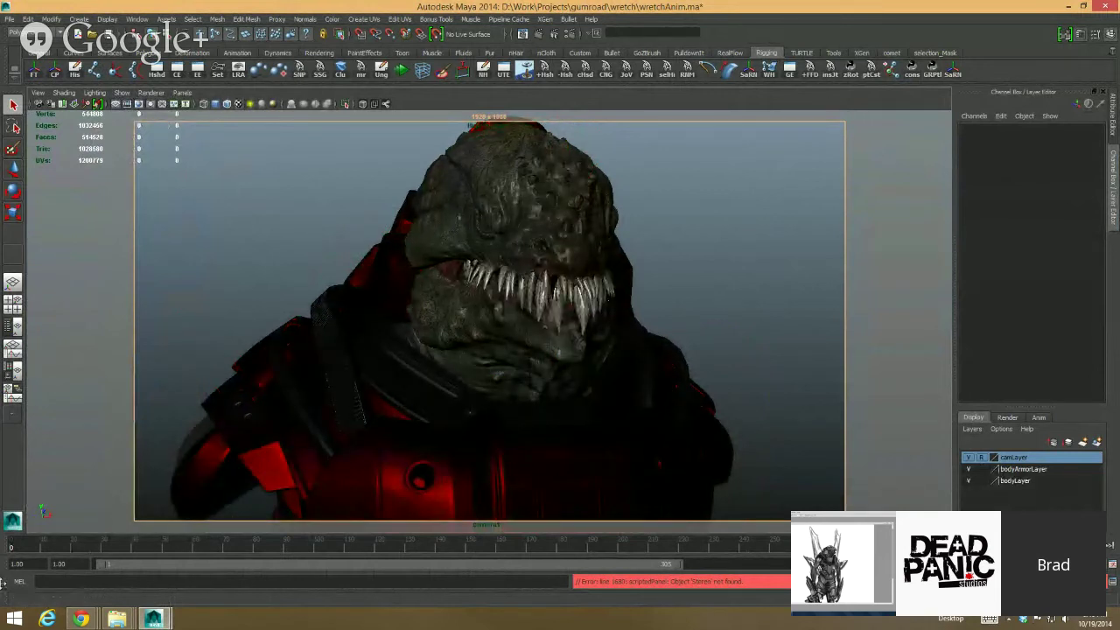
pyautogui.moveTo(28, 548); pyautogui.dragTo(353, 563)
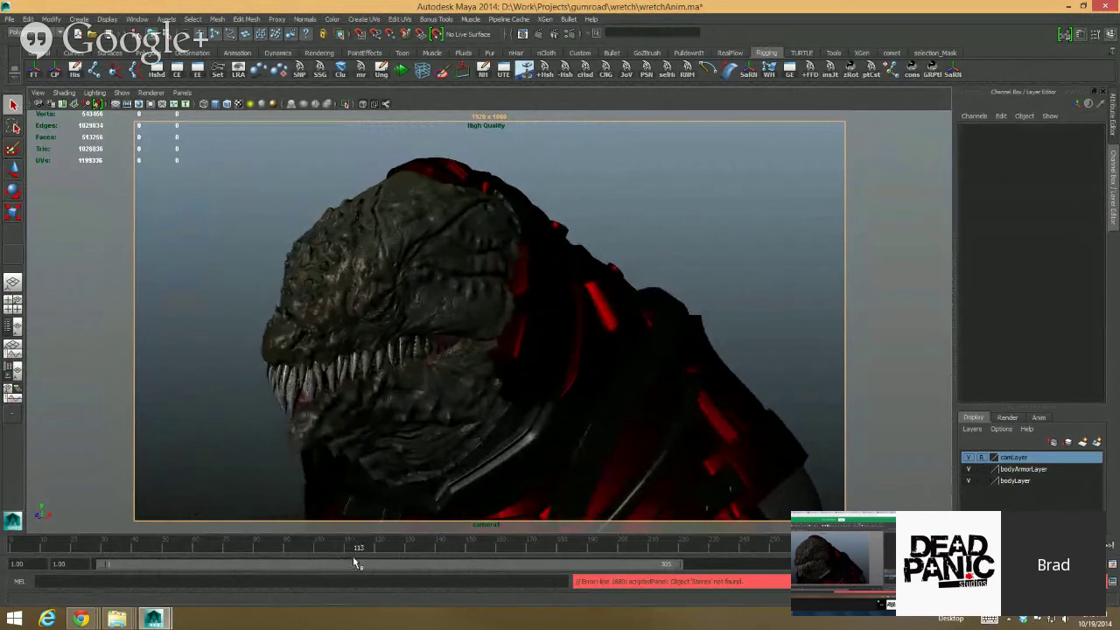
pyautogui.moveTo(353, 555); pyautogui.dragTo(892, 540)
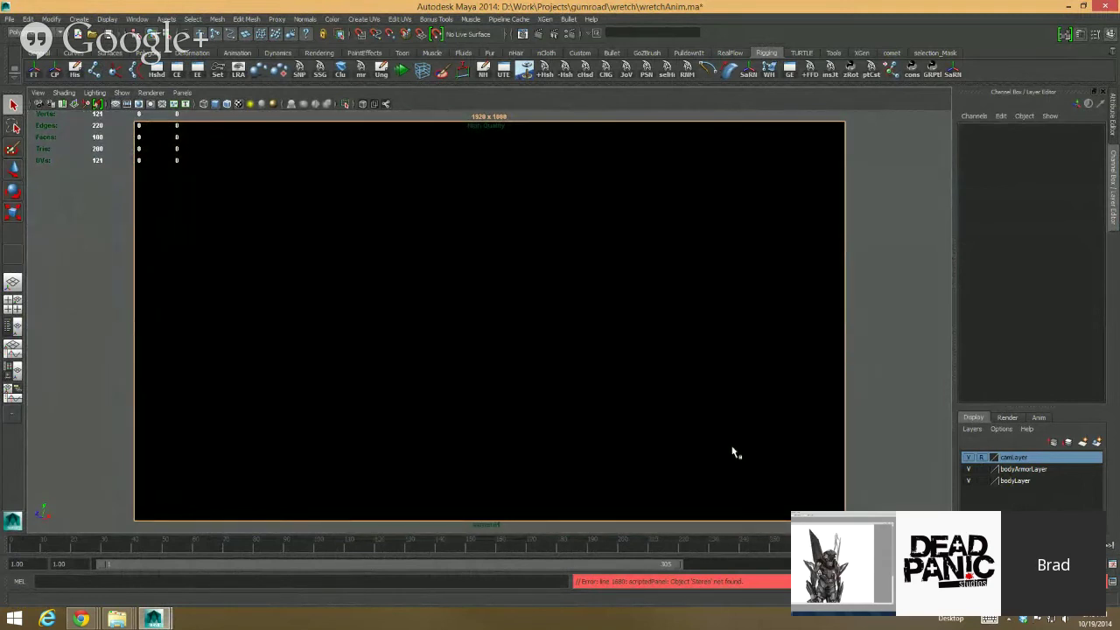
# Step: End the unresponsive Maya process in Task Manager, close Task Manager and relaunch Maya 2014
pyautogui.hotkey('ctrl', 'shift', 'Escape')
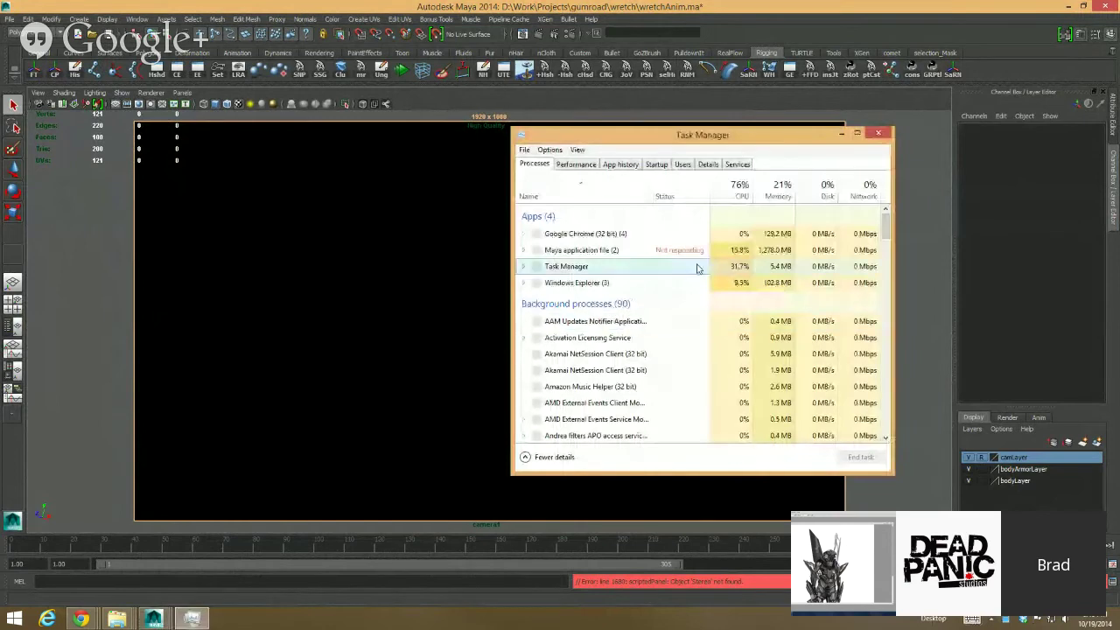
pyautogui.click(603, 250)
pyautogui.click(860, 458)
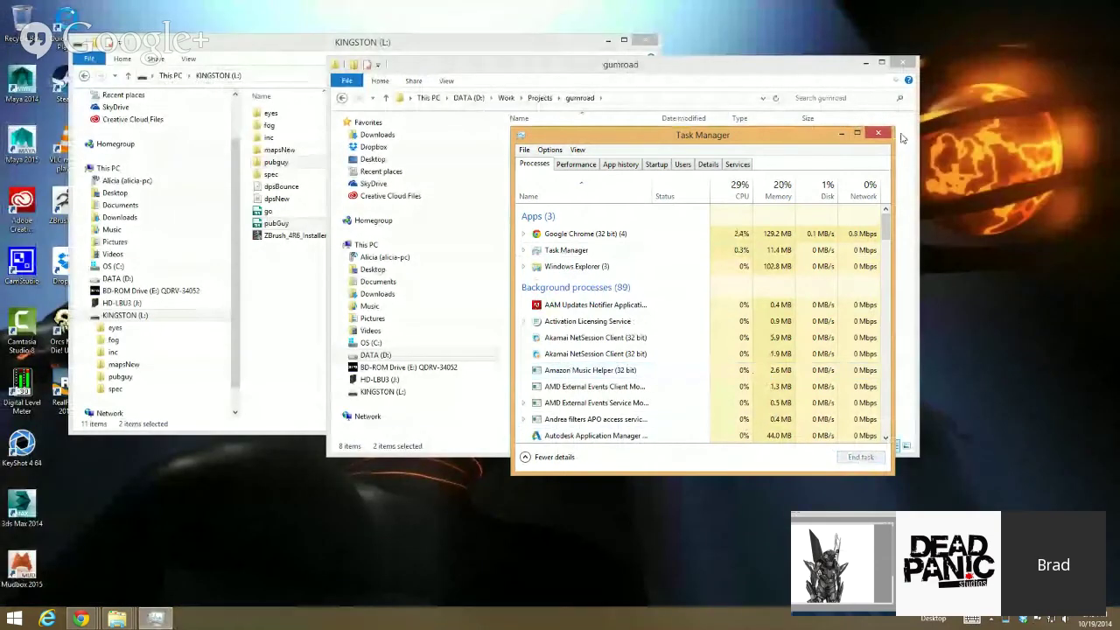
pyautogui.click(877, 133)
pyautogui.doubleClick(21, 80)
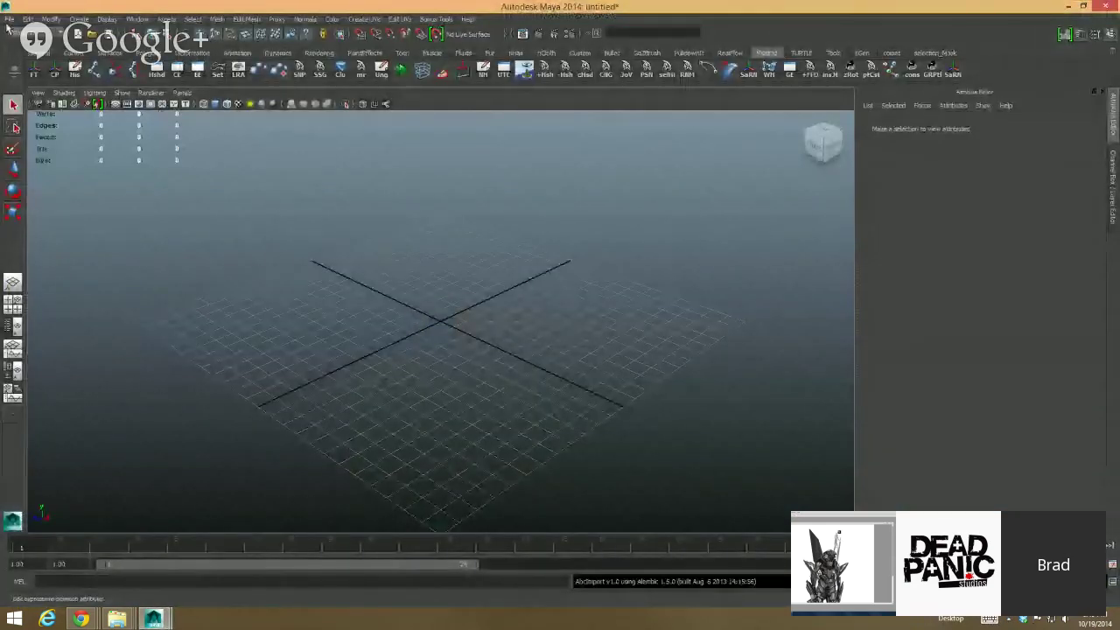
# Step: Reopen the wretchAnim.ma scene from the gumroad\wretch project folder on drive D
pyautogui.click(8, 18)
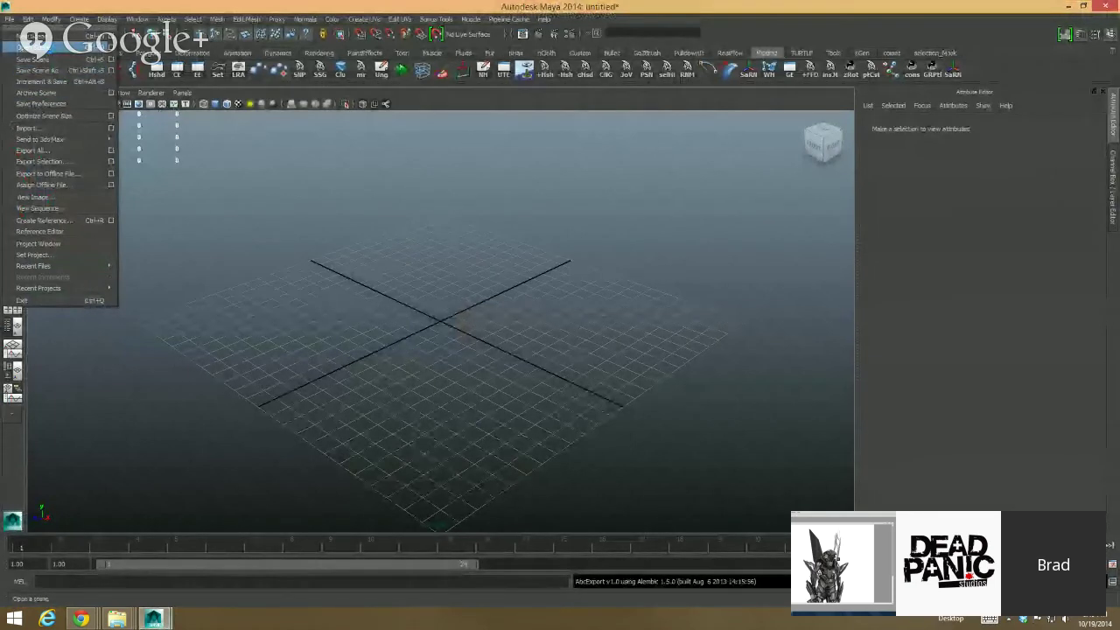
pyautogui.click(52, 48)
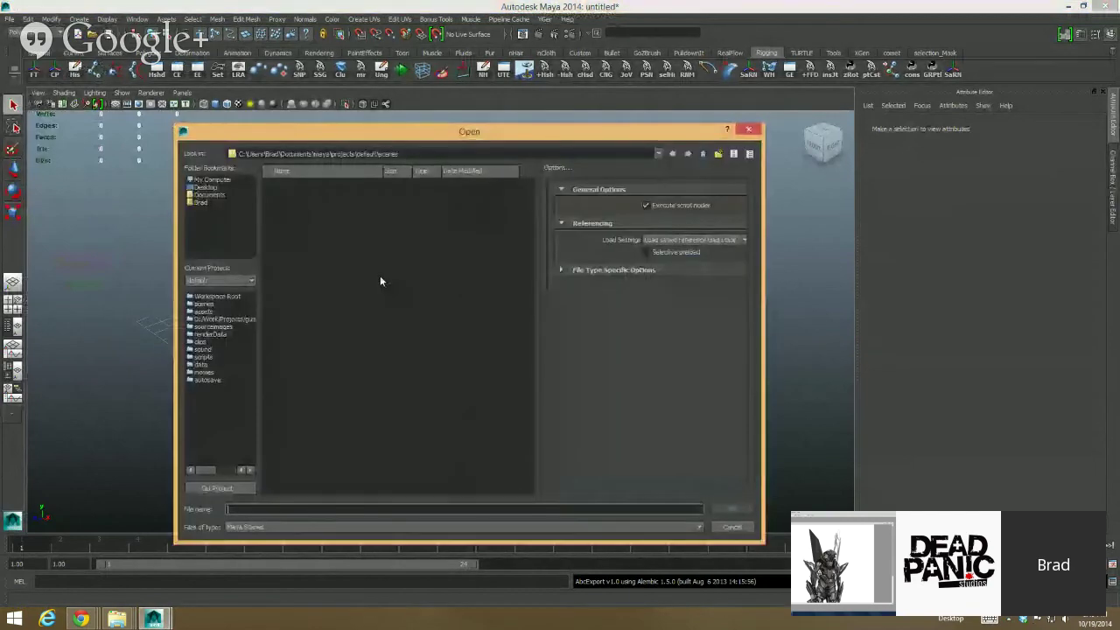
pyautogui.click(191, 178)
pyautogui.doubleClick(284, 259)
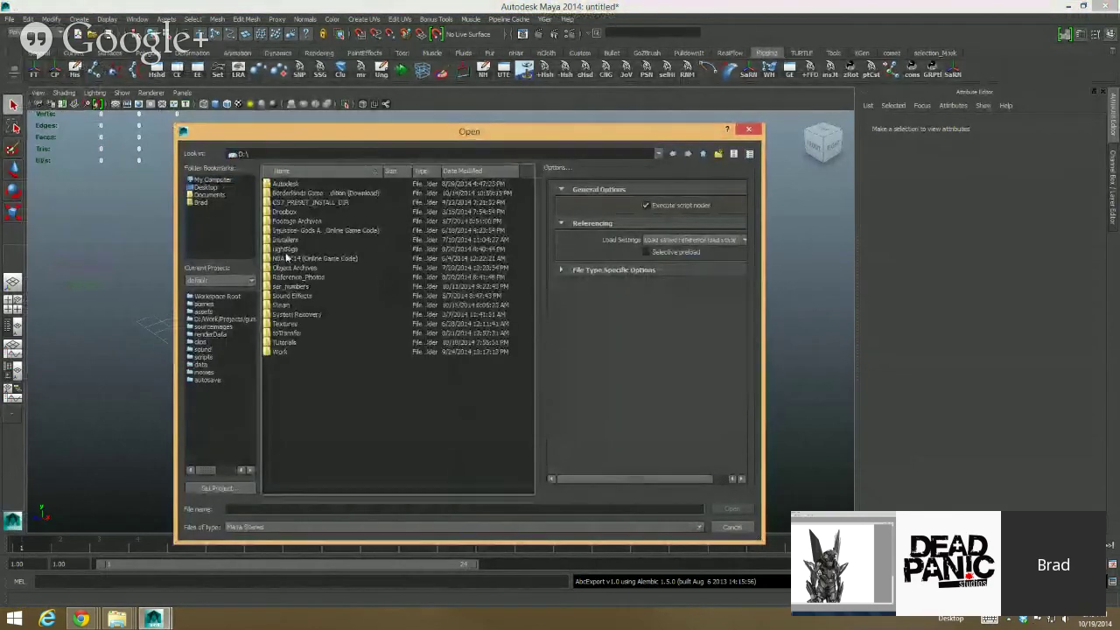
pyautogui.doubleClick(282, 354)
pyautogui.doubleClick(289, 288)
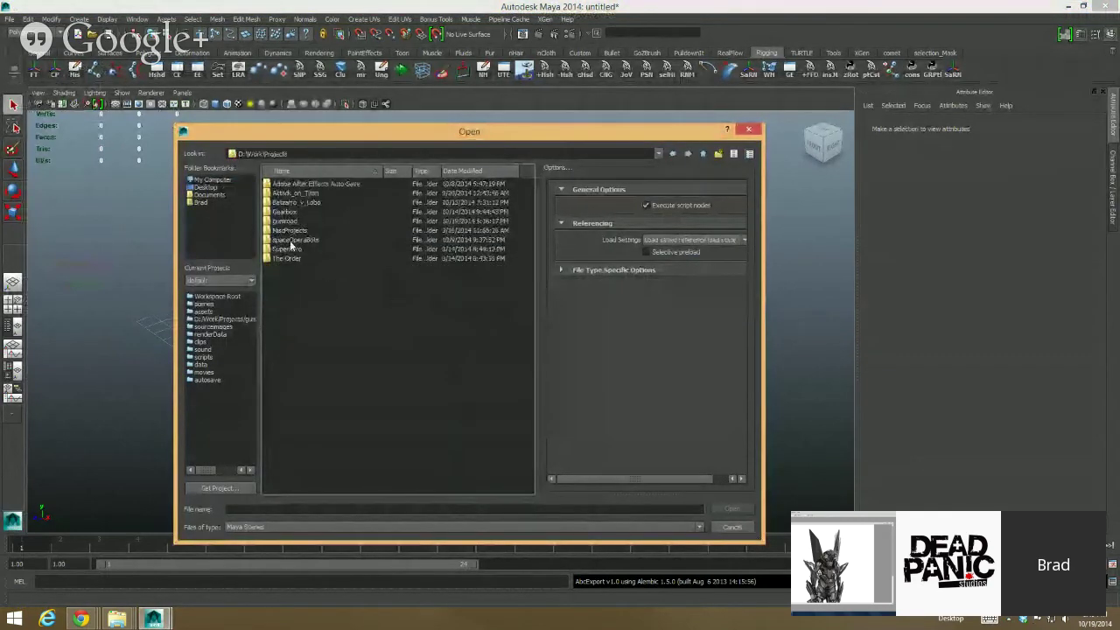
pyautogui.doubleClick(287, 220)
pyautogui.doubleClick(289, 220)
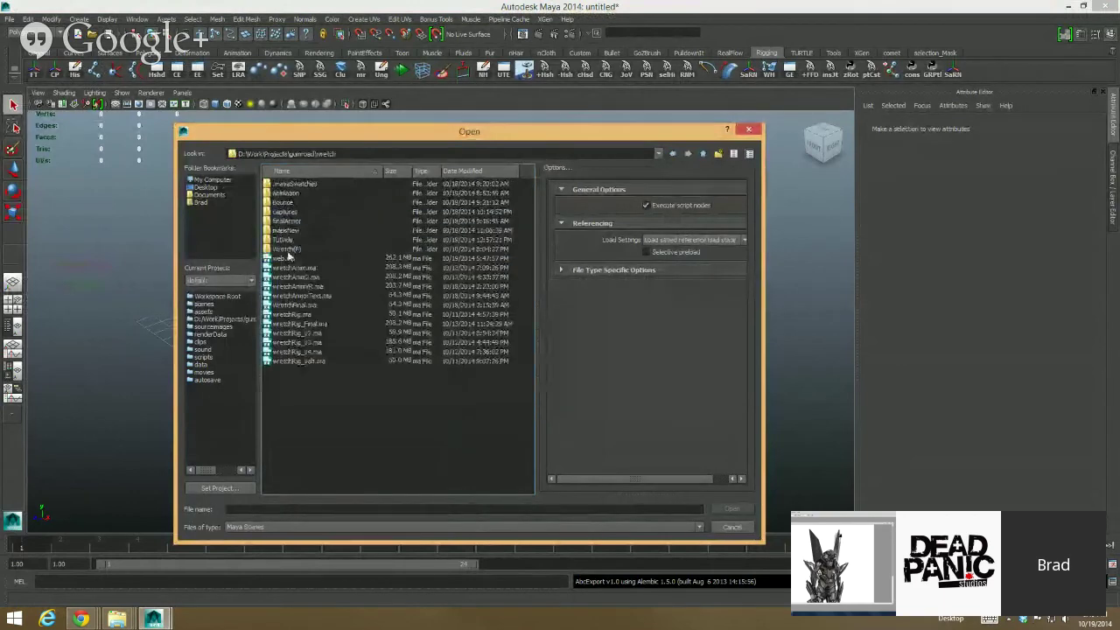
pyautogui.doubleClick(294, 277)
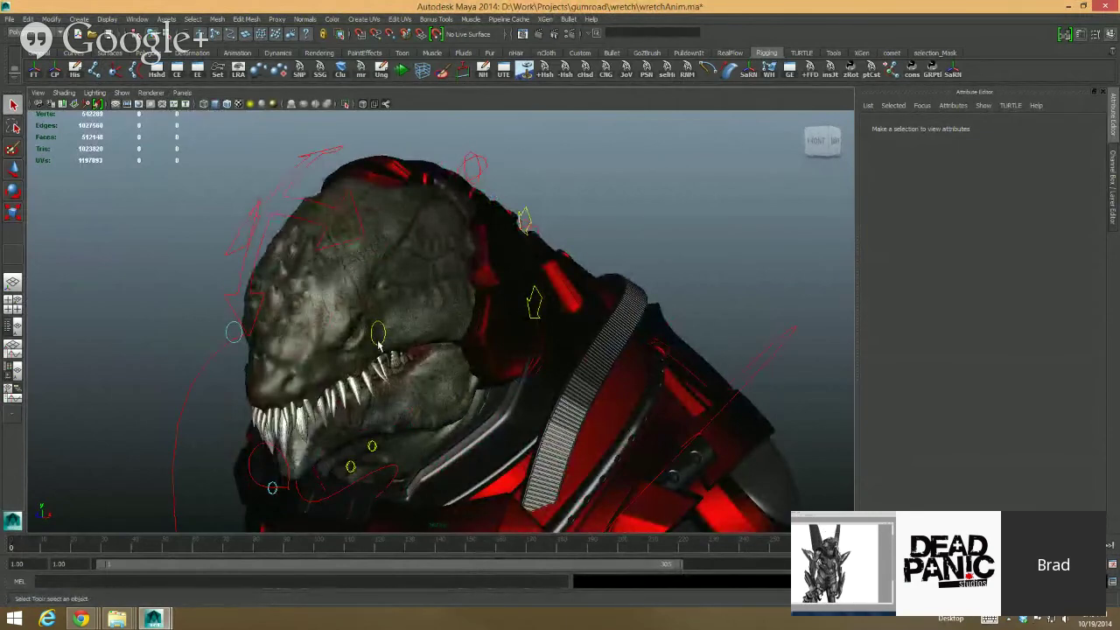
# Step: Render the perspective view in High Quality and orbit to a side view of the creature's head
pyautogui.press('7')
pyautogui.keyDown('alt'); pyautogui.moveTo(349, 336); pyautogui.dragTo(390, 327); pyautogui.keyUp('alt')
pyautogui.keyDown('alt'); pyautogui.moveTo(390, 327); pyautogui.dragTo(550, 288, button='middle'); pyautogui.keyUp('alt')
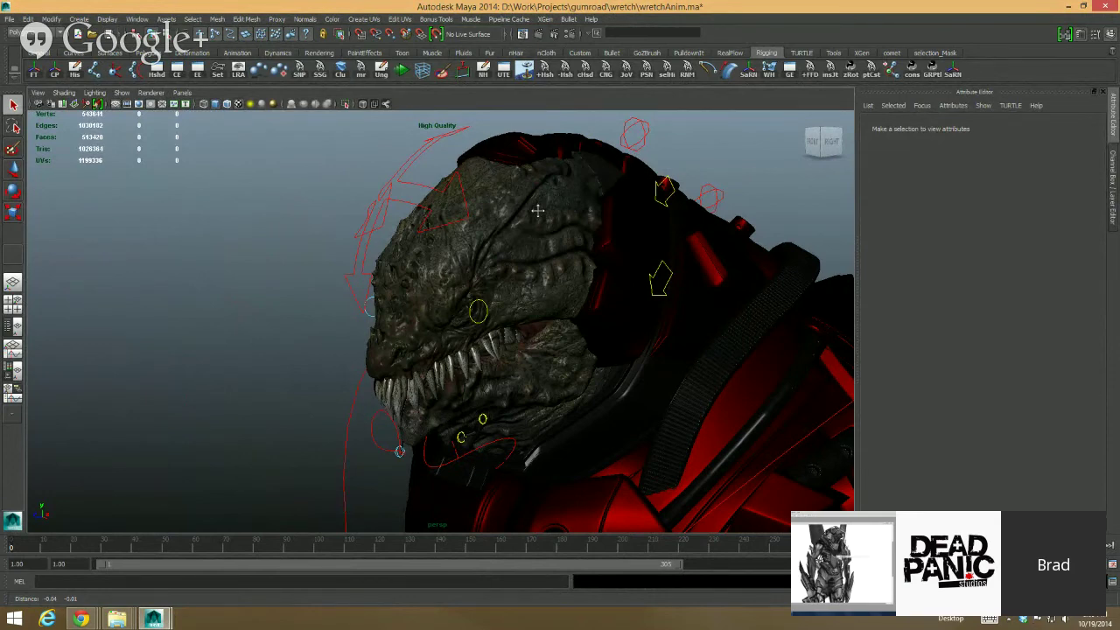
# Step: End the unresponsive Maya process in Task Manager and close Task Manager
pyautogui.hotkey('ctrl', 'shift', 'Escape')
pyautogui.click(582, 250)
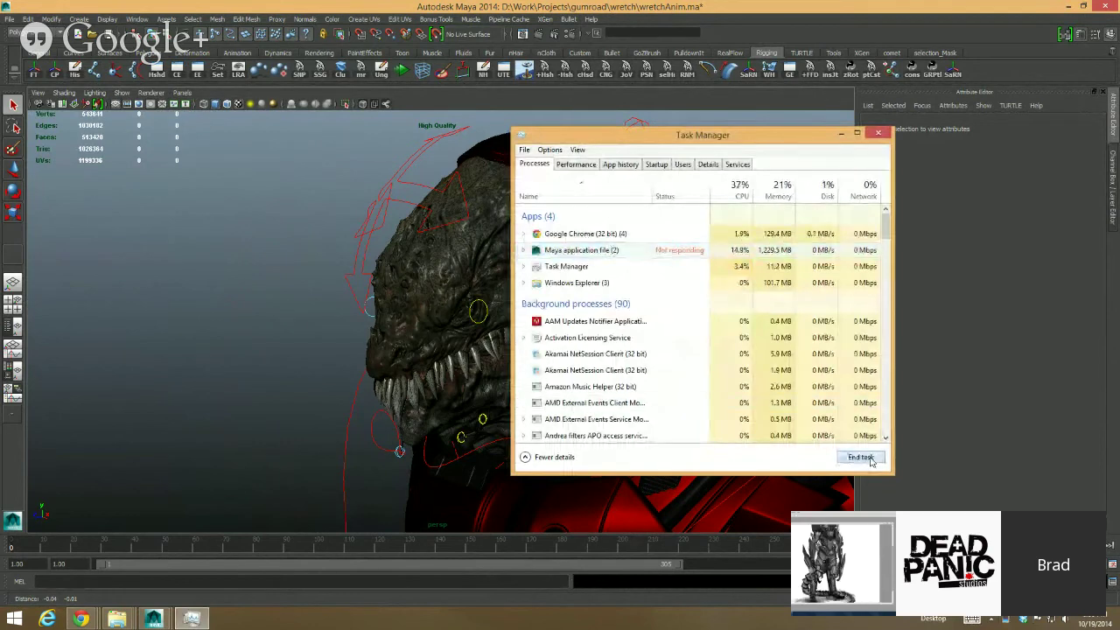
pyautogui.click(869, 461)
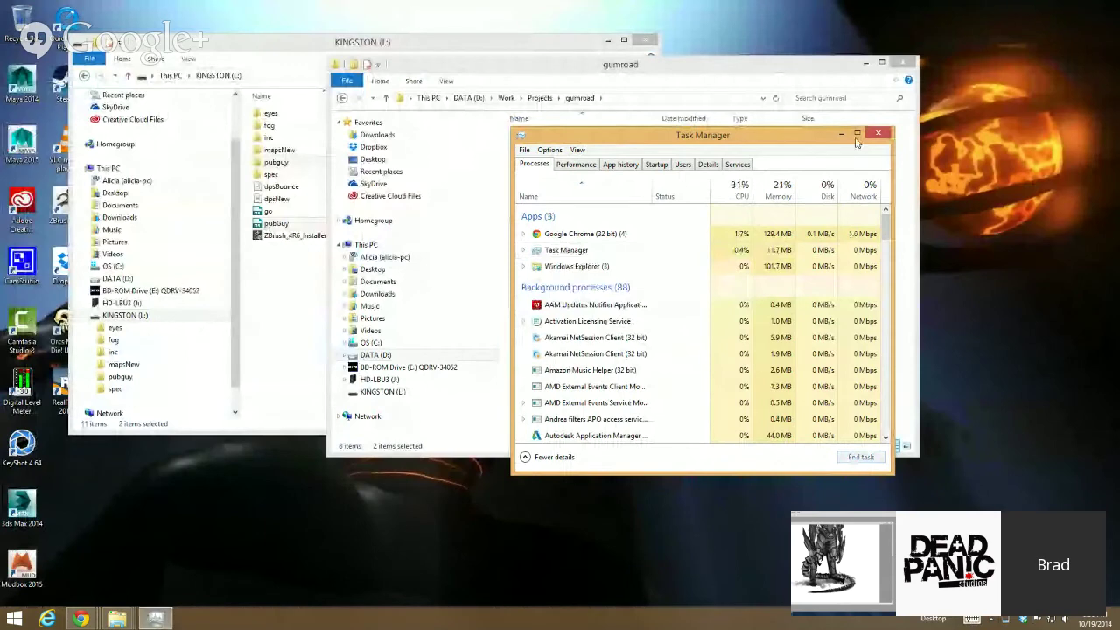
pyautogui.click(876, 134)
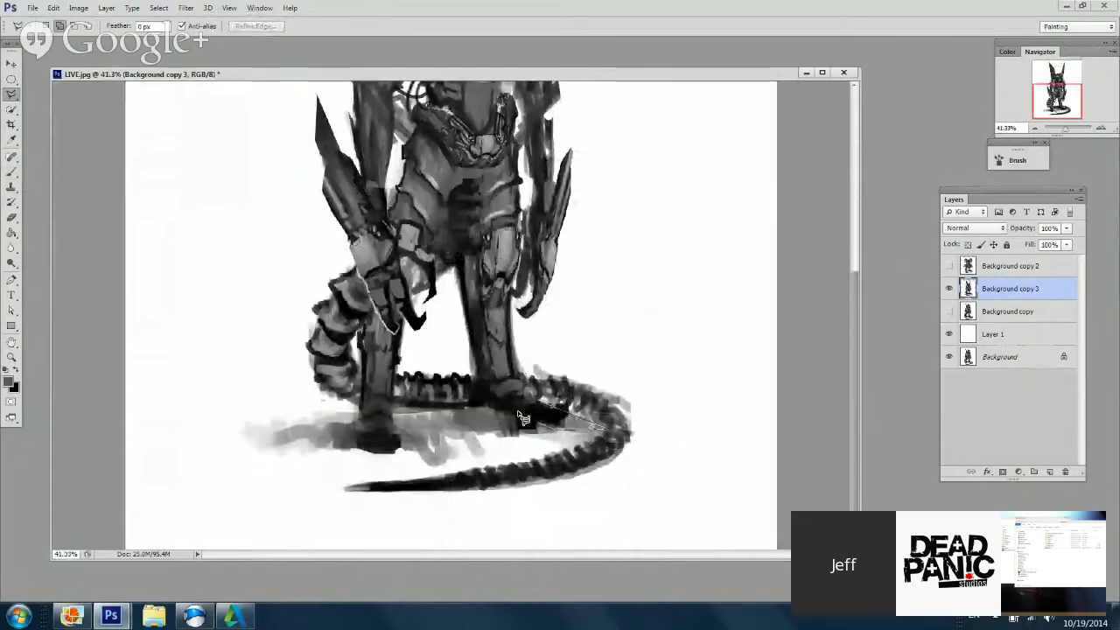
# Step: In Photoshop, lasso an elongated pointed foot on the figure's planted leg and paint it black
pyautogui.moveTo(522, 418); pyautogui.dragTo(477, 378)
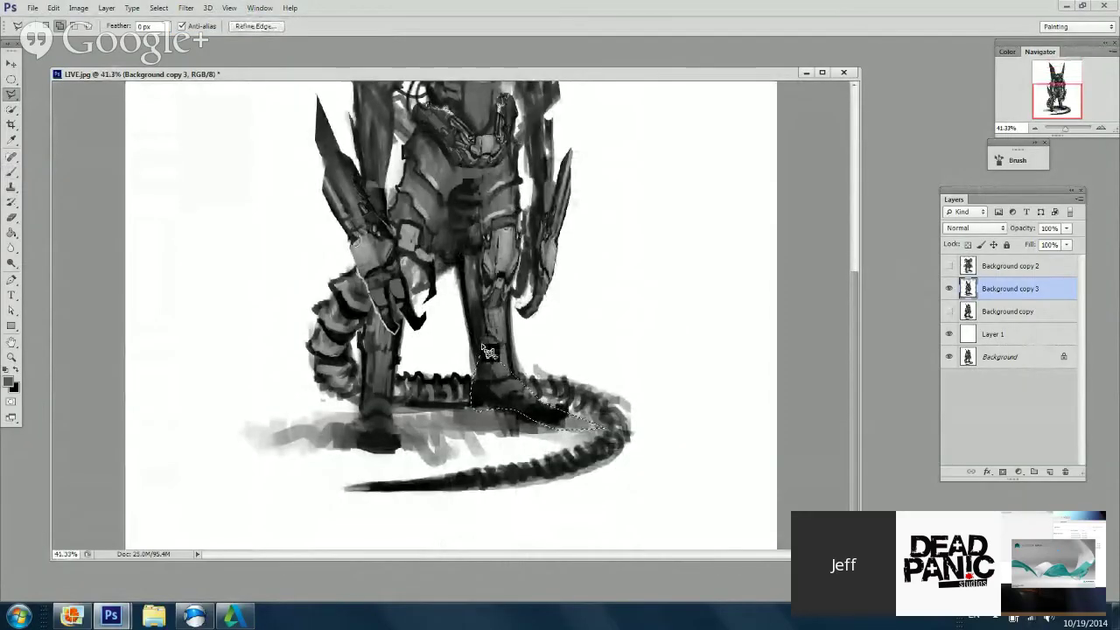
pyautogui.press('b')
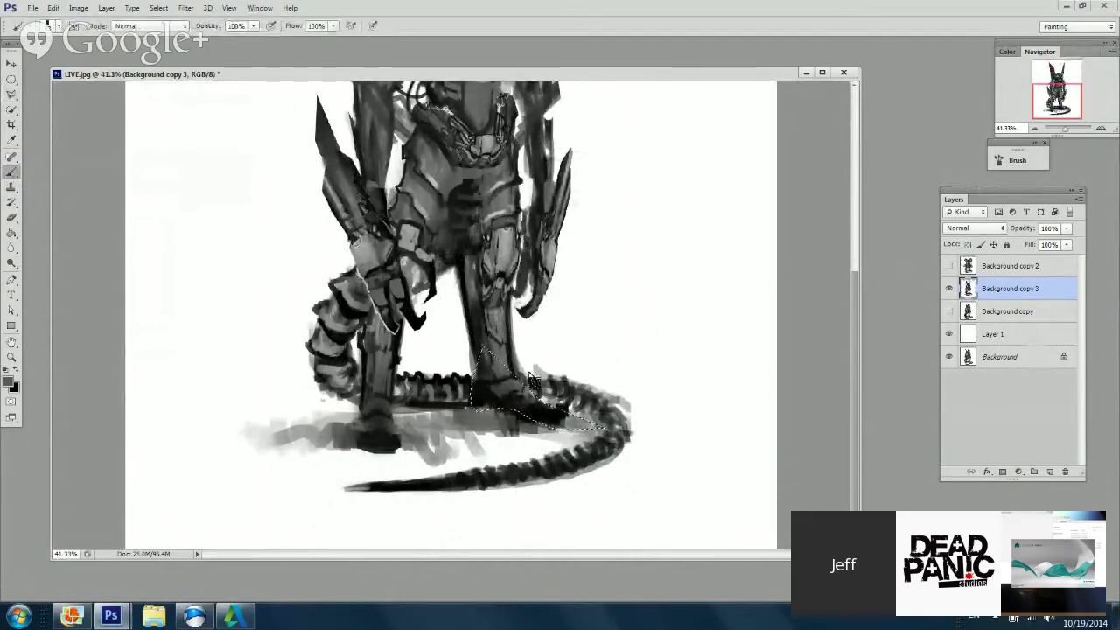
pyautogui.keyDown('alt'); pyautogui.click(530, 385); pyautogui.keyUp('alt')
pyautogui.moveTo(490, 401); pyautogui.dragTo(586, 424)
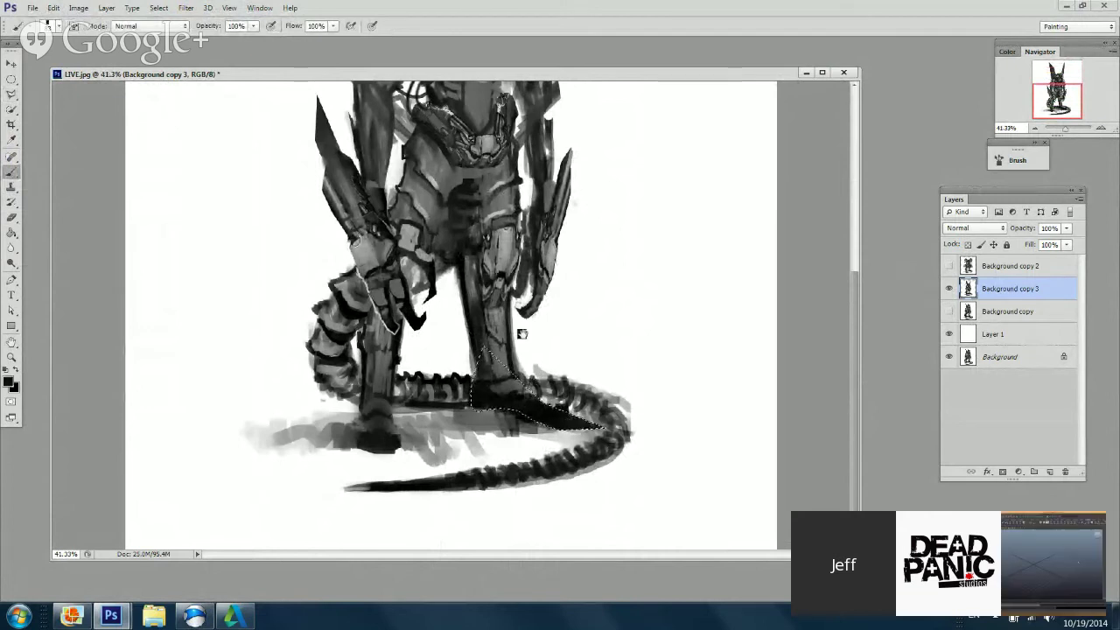
# Step: Invert the foot selection and switch the brush colour to white
pyautogui.hotkey('ctrl', 'shift', 'i')
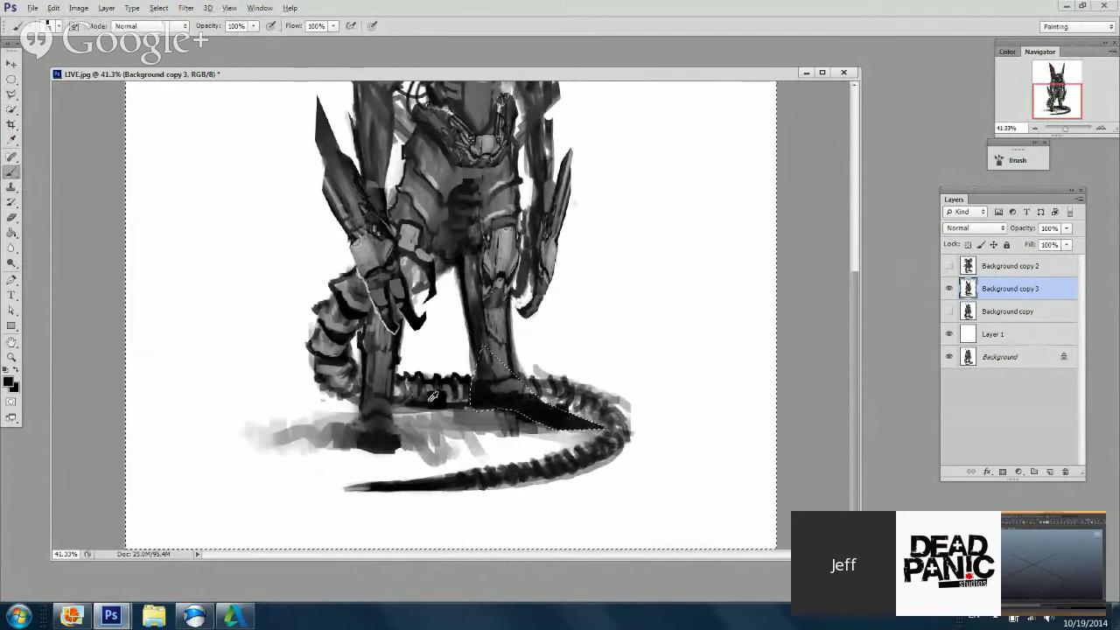
pyautogui.press('x')
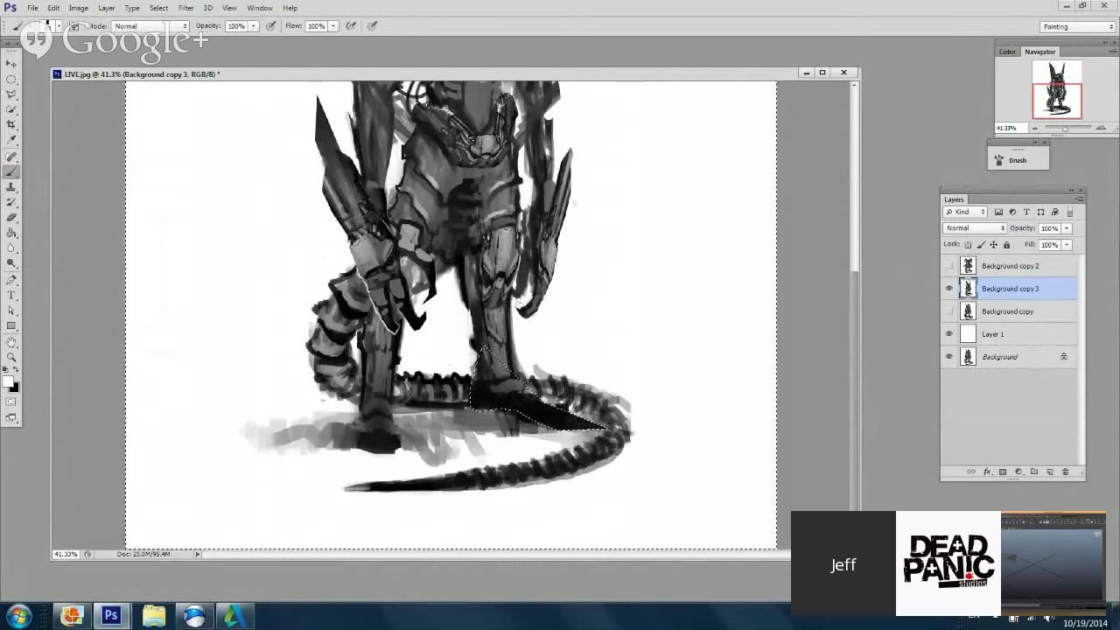
pyautogui.keyDown('alt'); pyautogui.scroll(-1, 504, 444); pyautogui.keyUp('alt')
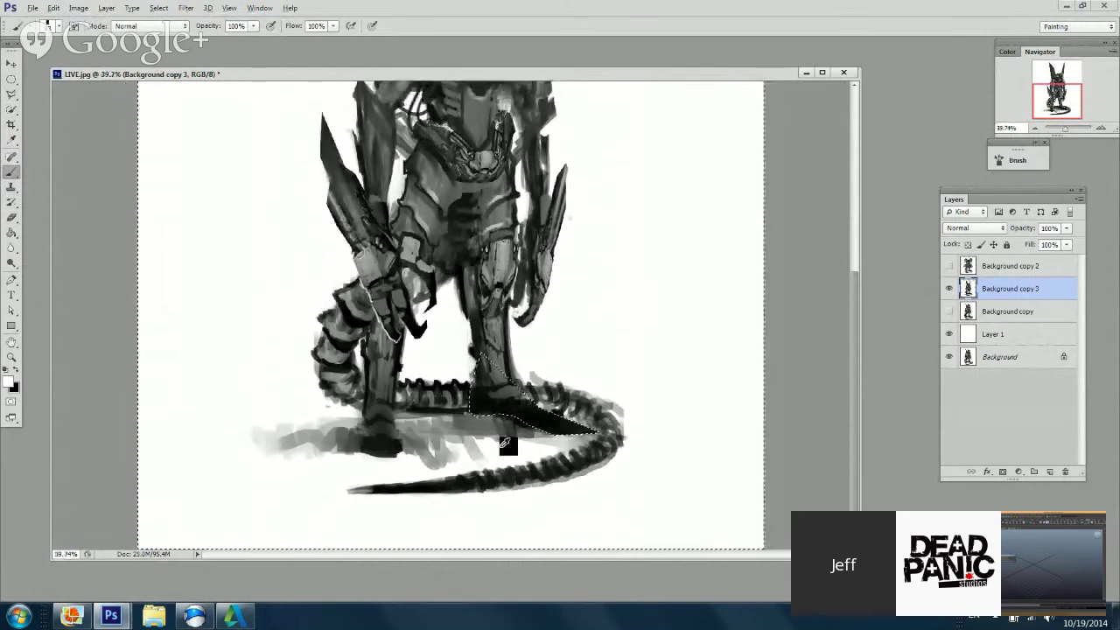
pyautogui.keyDown('alt'); pyautogui.scroll(-3, 364, 224); pyautogui.keyUp('alt')
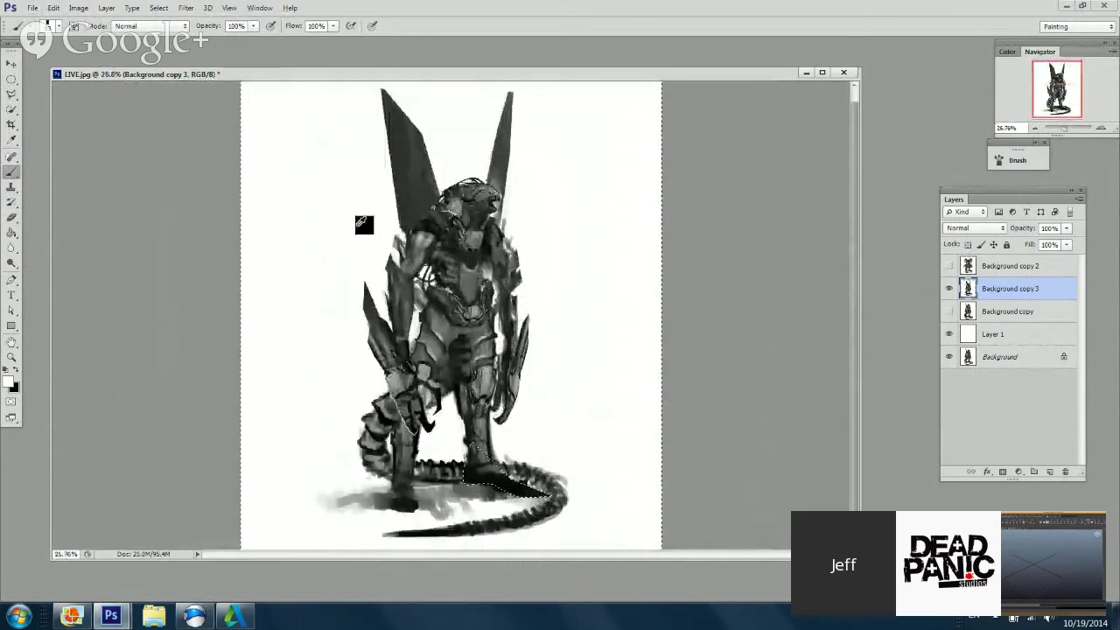
pyautogui.keyDown('alt'); pyautogui.scroll(-2, 364, 224); pyautogui.keyUp('alt')
# Step: Drop the selection, show Background copy 2 instead of Background copy 3, and make it the active layer with a black brush
pyautogui.press('l')
pyautogui.keyDown('alt'); pyautogui.scroll(3, 484, 328); pyautogui.keyUp('alt')
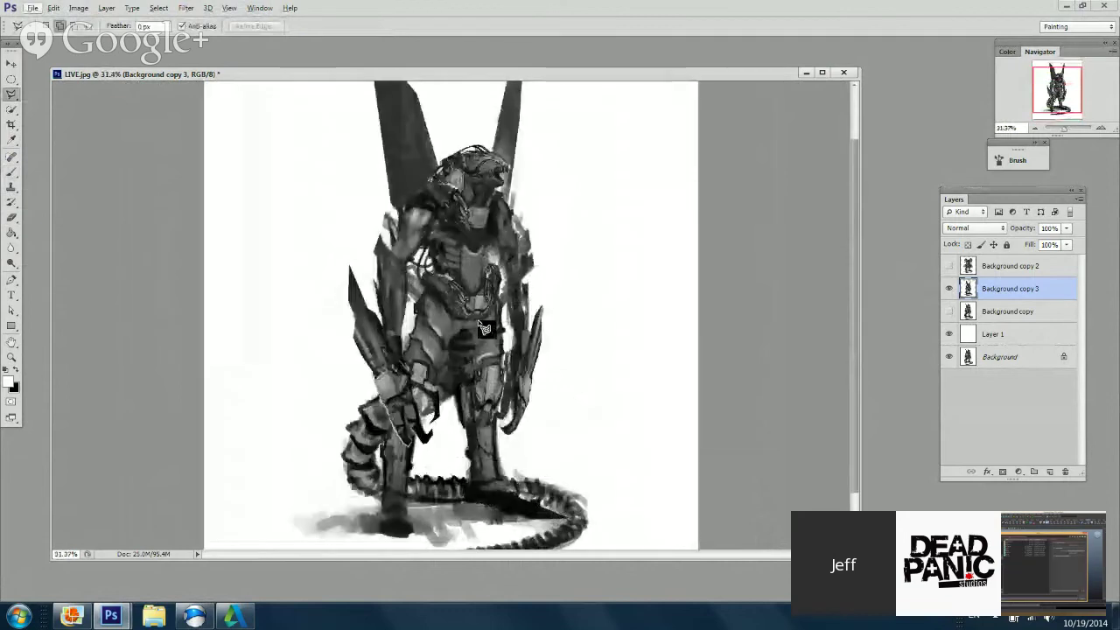
pyautogui.scroll(1, 477, 348)
pyautogui.keyDown('alt'); pyautogui.scroll(1, 471, 368); pyautogui.keyUp('alt')
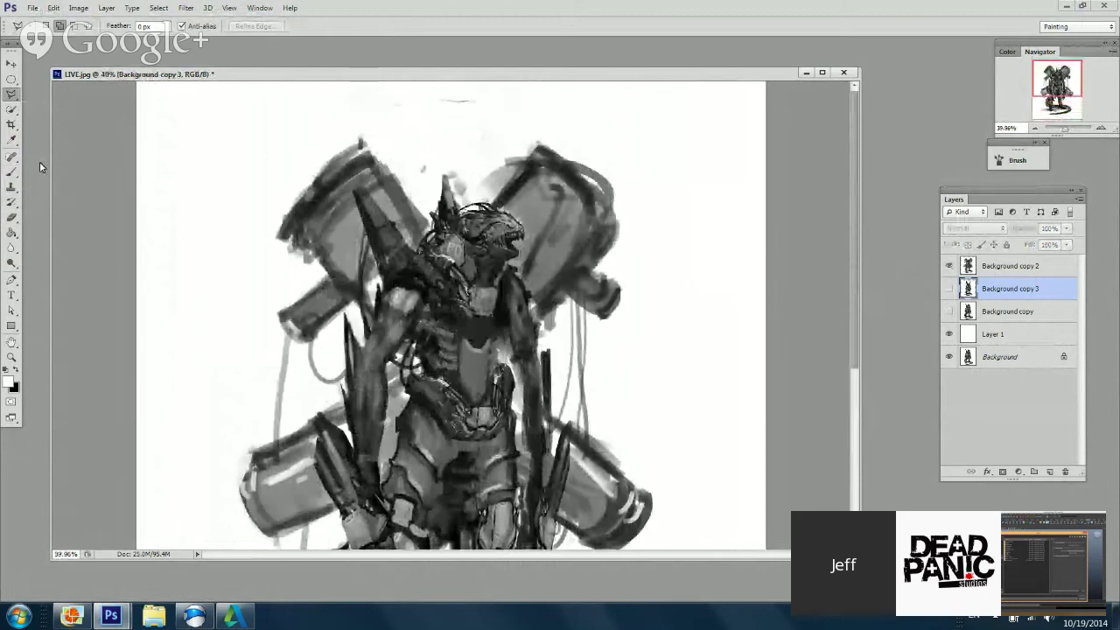
pyautogui.click(11, 172)
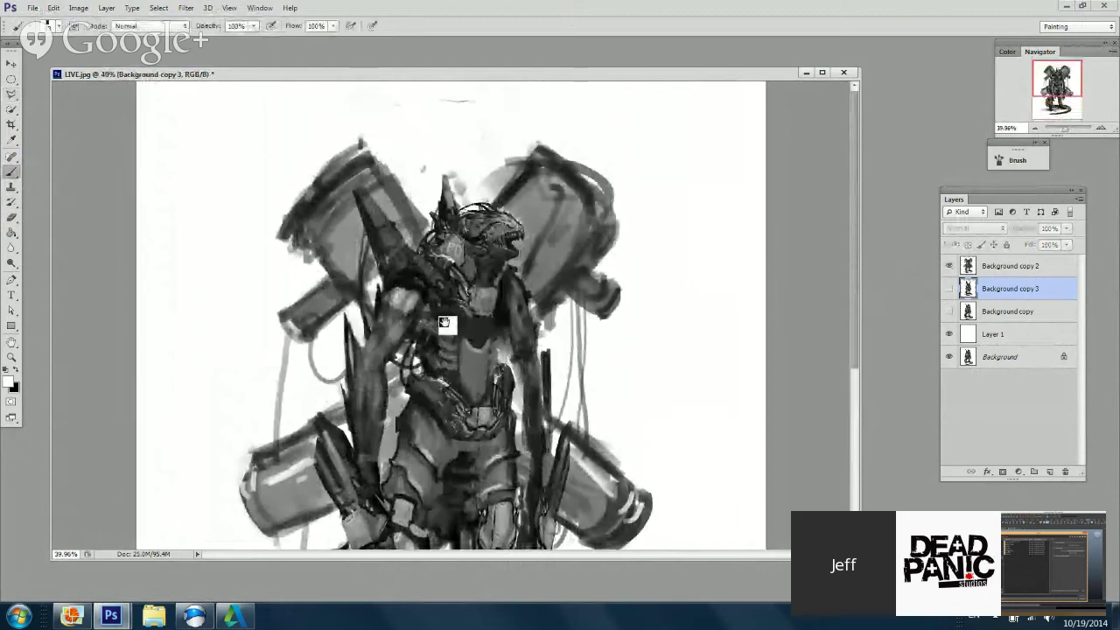
pyautogui.press('x')
pyautogui.click(978, 267)
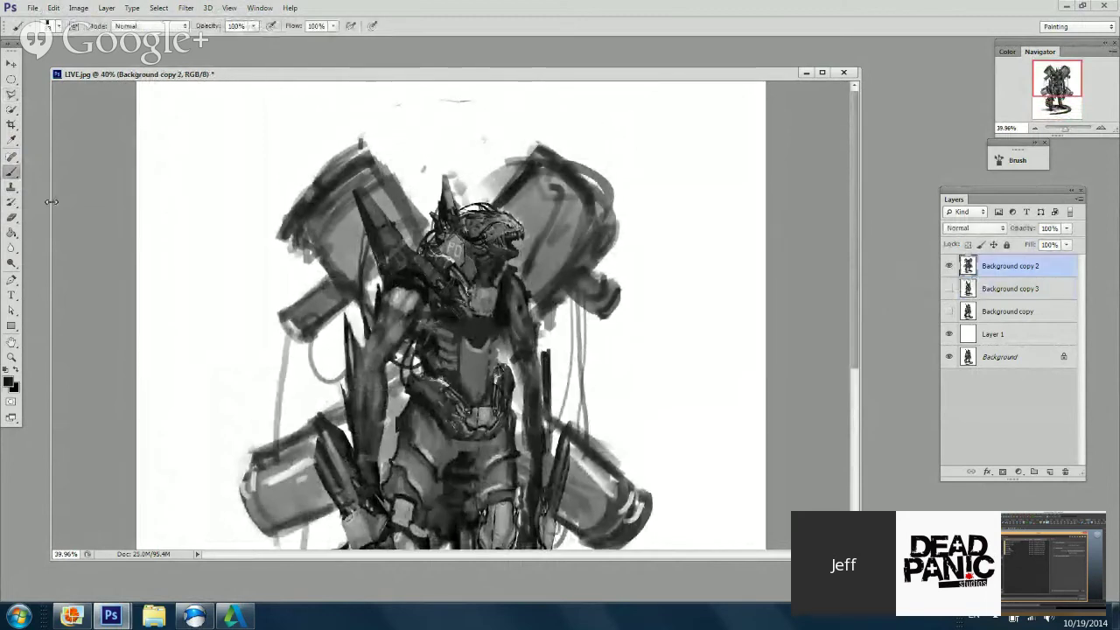
pyautogui.keyDown('alt'); pyautogui.scroll(-2, 51, 202); pyautogui.keyUp('alt')
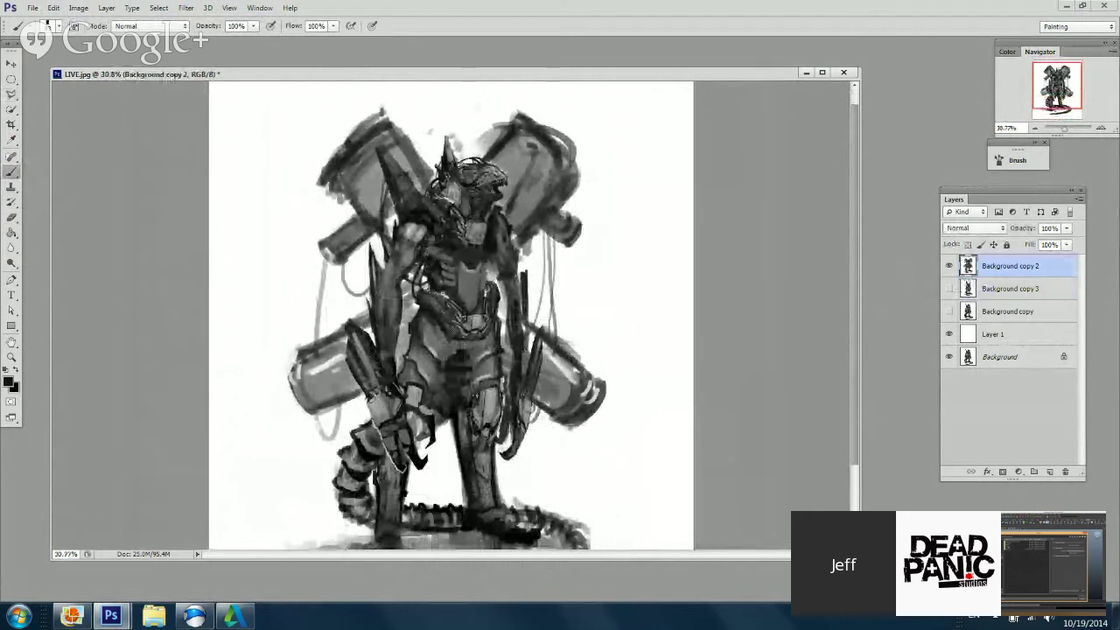
pyautogui.scroll(1, 451, 315)
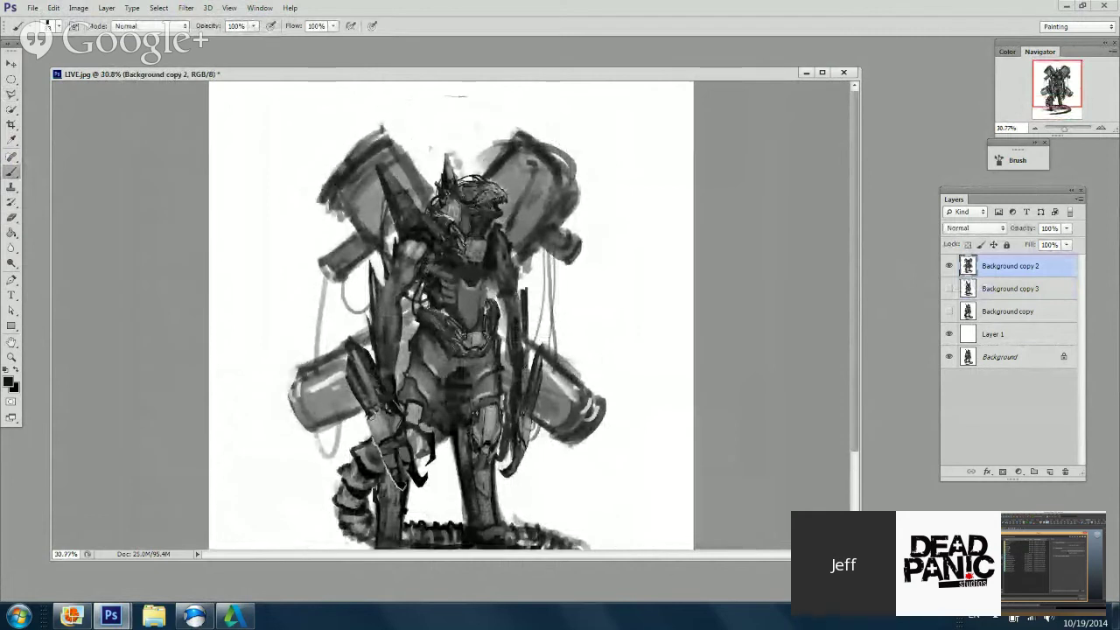
# Step: Lasso the upper cylinder behind the creature's horned shoulder and warp it outward, away from the body
pyautogui.moveTo(11, 94); pyautogui.dragTo(51, 96)
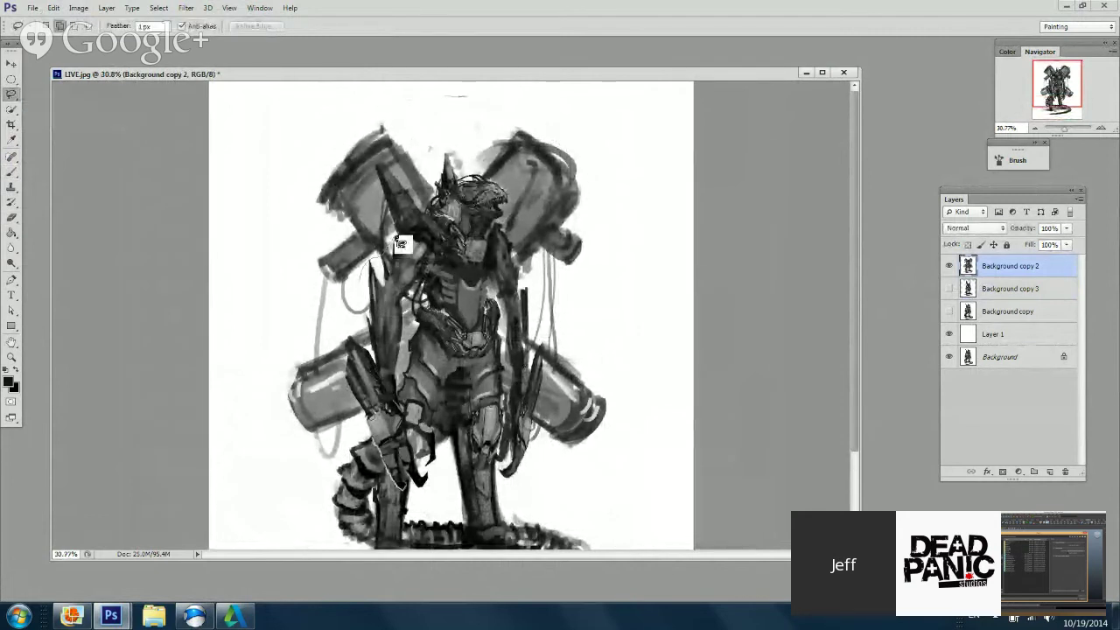
pyautogui.moveTo(413, 240)
pyautogui.mouseDown()
pyautogui.moveTo(427, 142)
pyautogui.moveTo(273, 241)
pyautogui.moveTo(350, 284)
pyautogui.mouseUp()
pyautogui.hotkey('ctrl', 't')
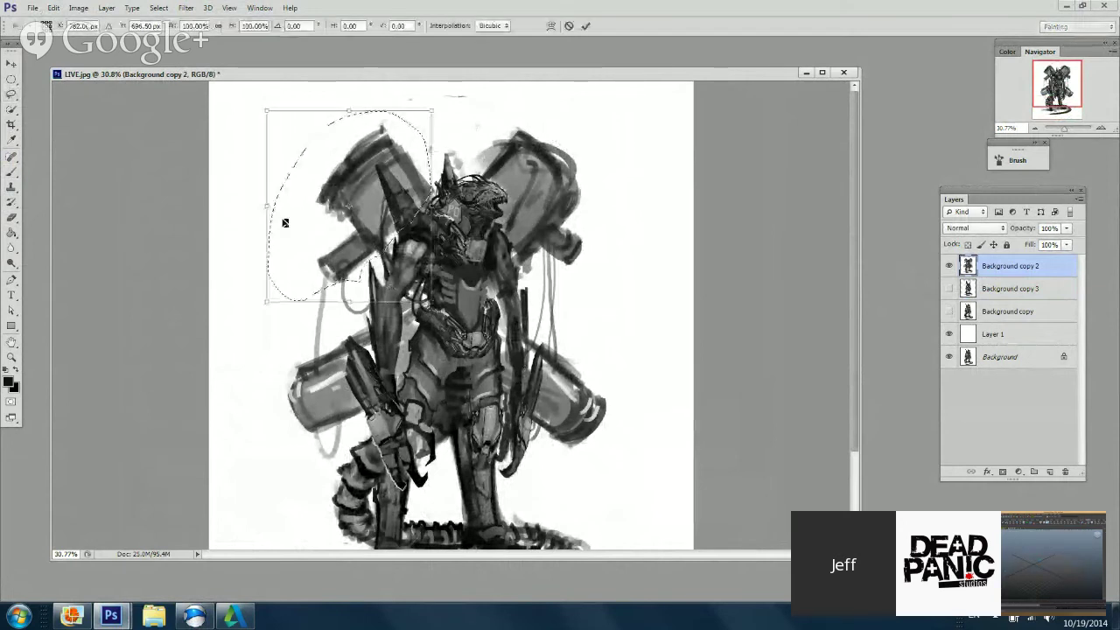
pyautogui.click(550, 26)
pyautogui.moveTo(335, 172); pyautogui.dragTo(318, 158)
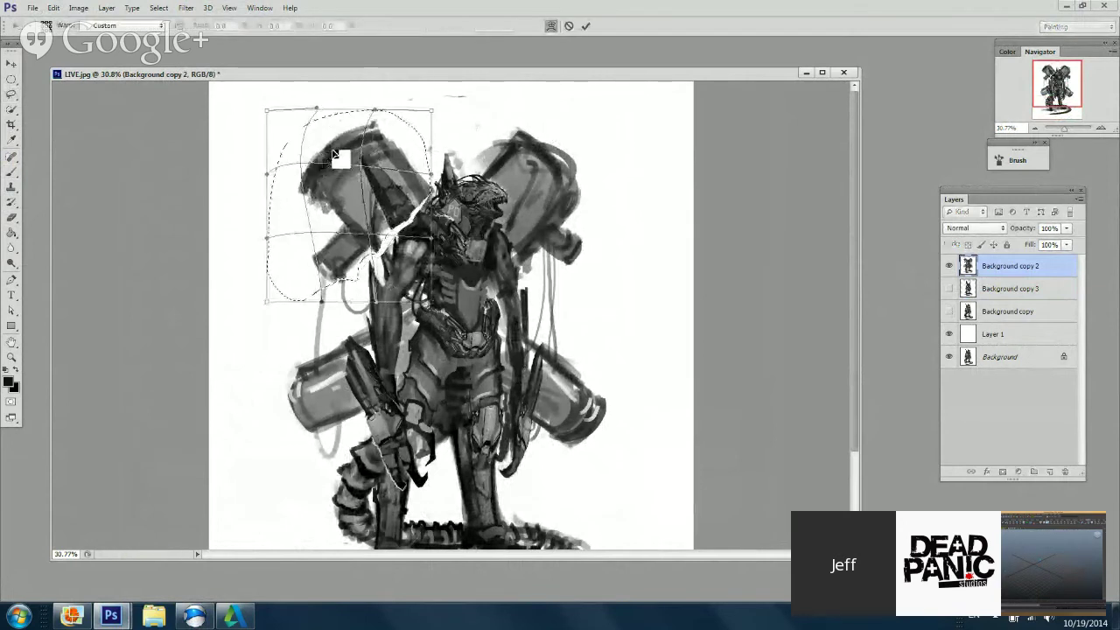
pyautogui.moveTo(267, 111); pyautogui.dragTo(290, 104)
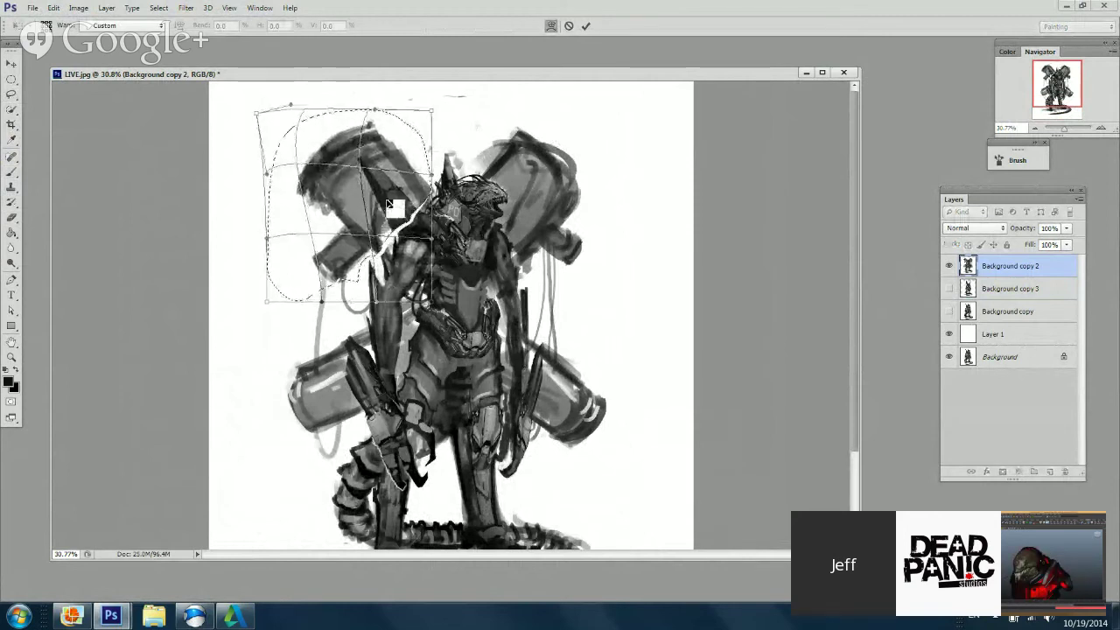
# Step: Rotate the warped cylinder about 10° counterclockwise, settle it against the shoulder, apply the transform and deselect
pyautogui.hotkey('ctrl', 't')
pyautogui.moveTo(451, 255); pyautogui.dragTo(451, 241)
pyautogui.moveTo(429, 233); pyautogui.dragTo(430, 246)
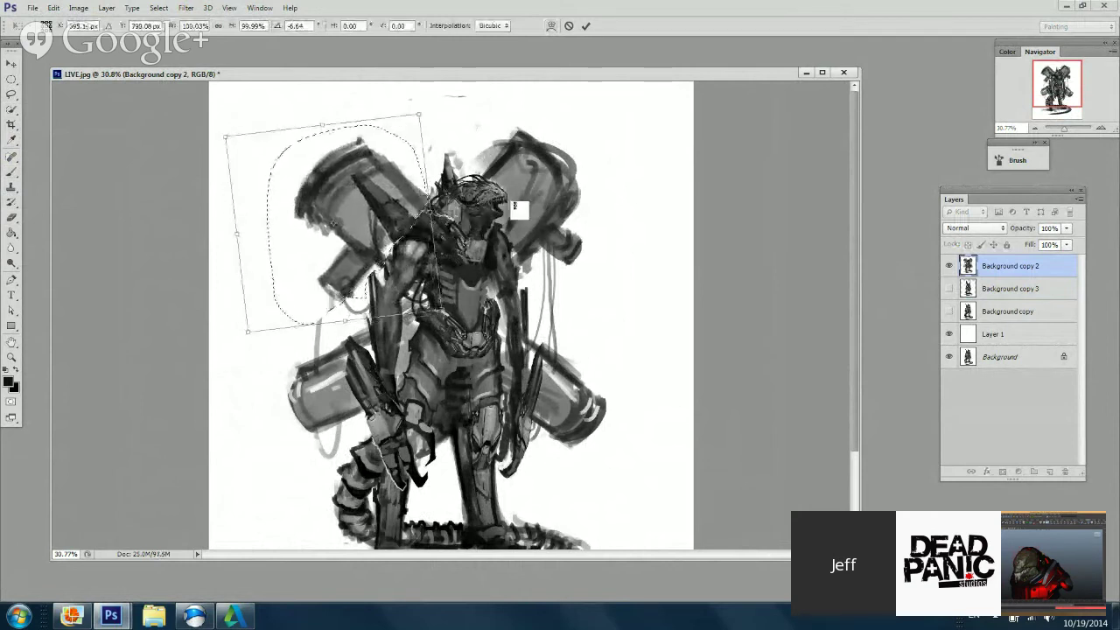
pyautogui.moveTo(514, 207); pyautogui.dragTo(431, 207)
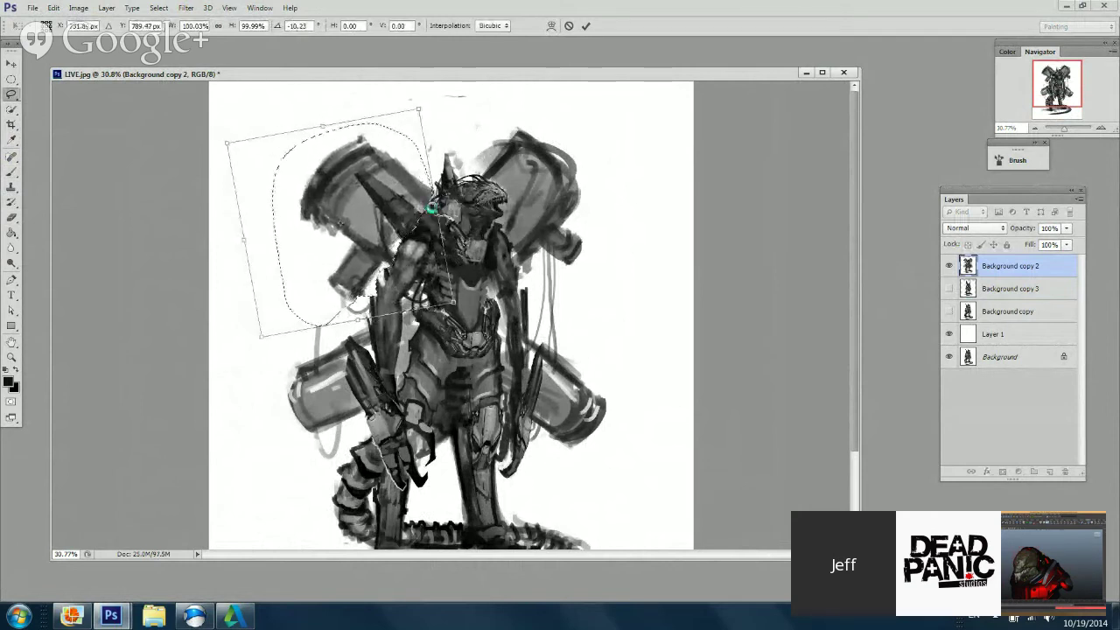
pyautogui.press('Return')
pyautogui.rightClick(496, 139)
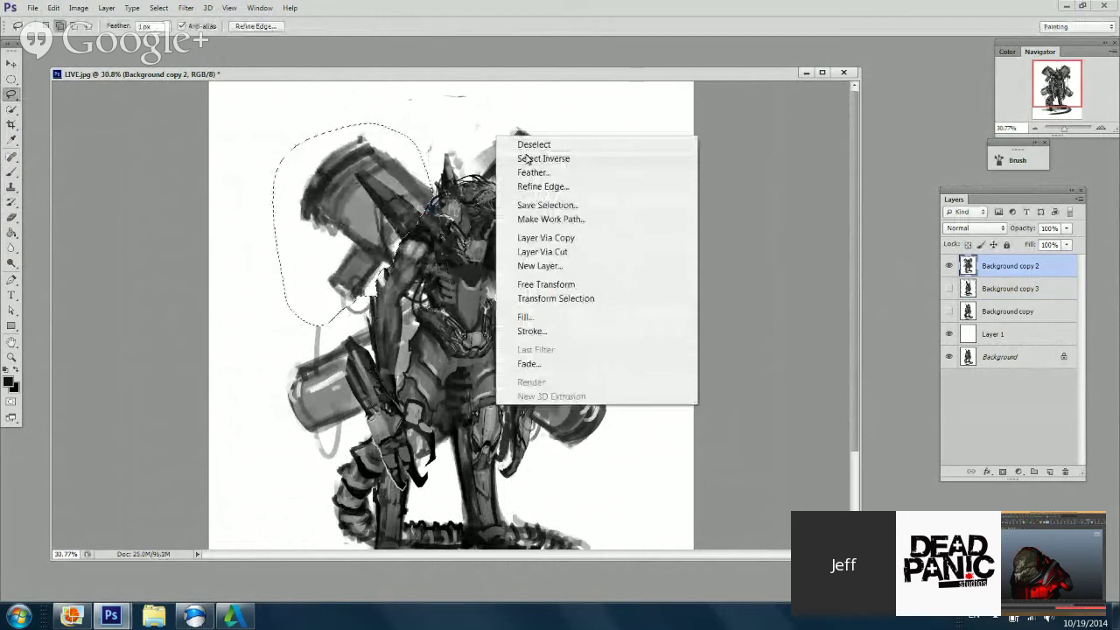
pyautogui.click(530, 145)
# Step: Lasso the upper cylinder in front of the creature's face and warp its shape outward
pyautogui.moveTo(526, 268)
pyautogui.mouseDown()
pyautogui.moveTo(492, 175)
pyautogui.moveTo(596, 287)
pyautogui.mouseUp()
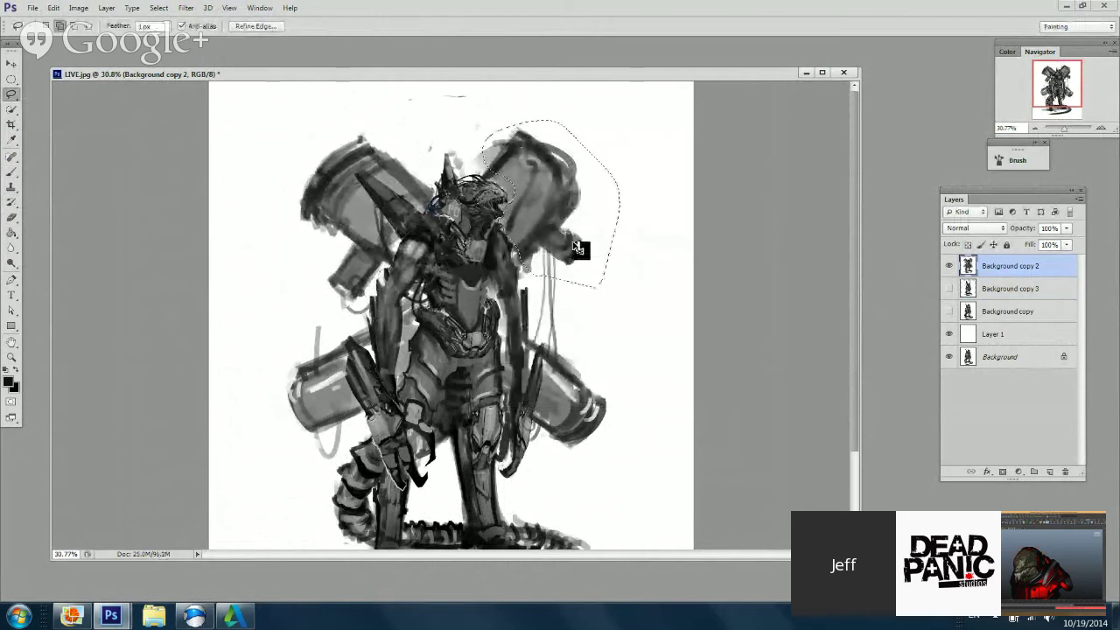
pyautogui.hotkey('ctrl', 't')
pyautogui.rightClick(543, 200)
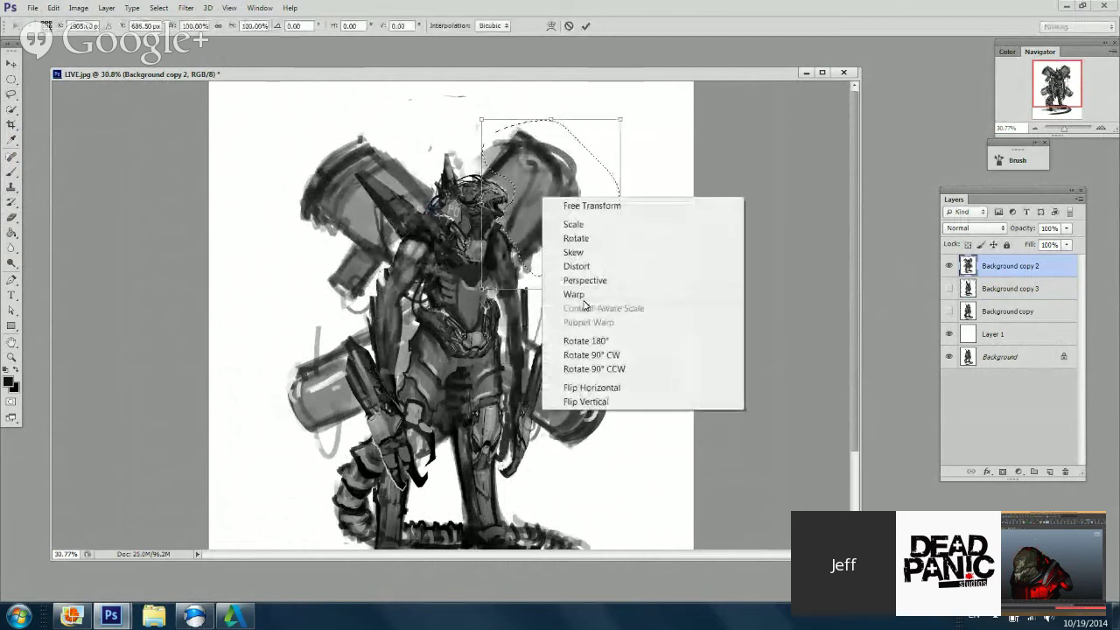
pyautogui.click(578, 295)
pyautogui.moveTo(547, 185); pyautogui.dragTo(562, 209)
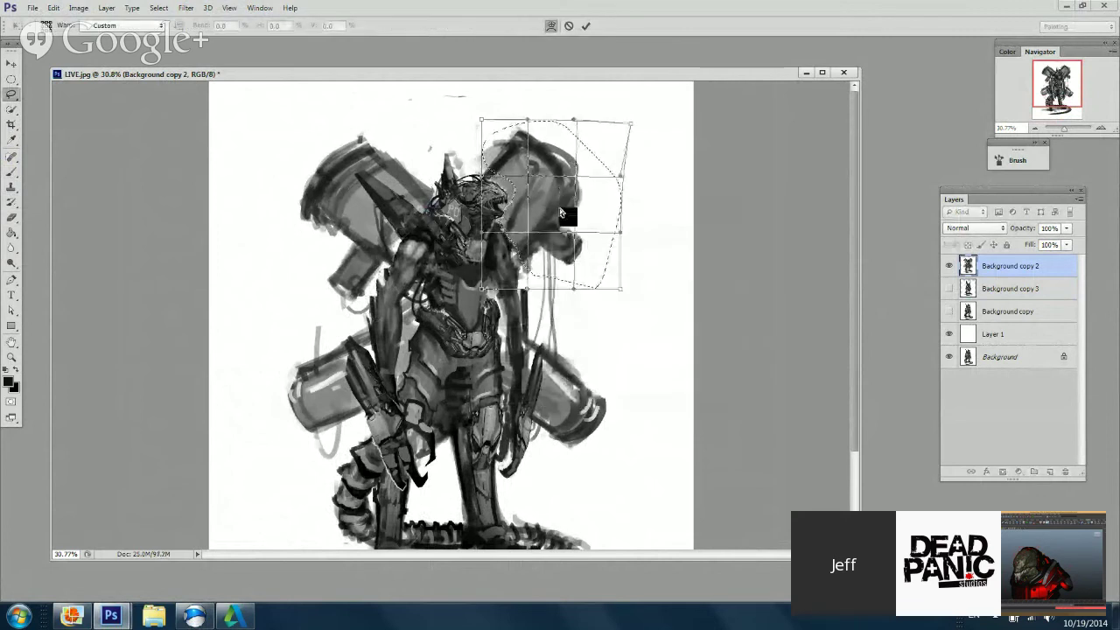
pyautogui.press('Return')
# Step: Rotate the cylinder in front of the face about 14° clockwise, shift it down and outward, and start another Warp
pyautogui.moveTo(676, 201); pyautogui.dragTo(578, 254)
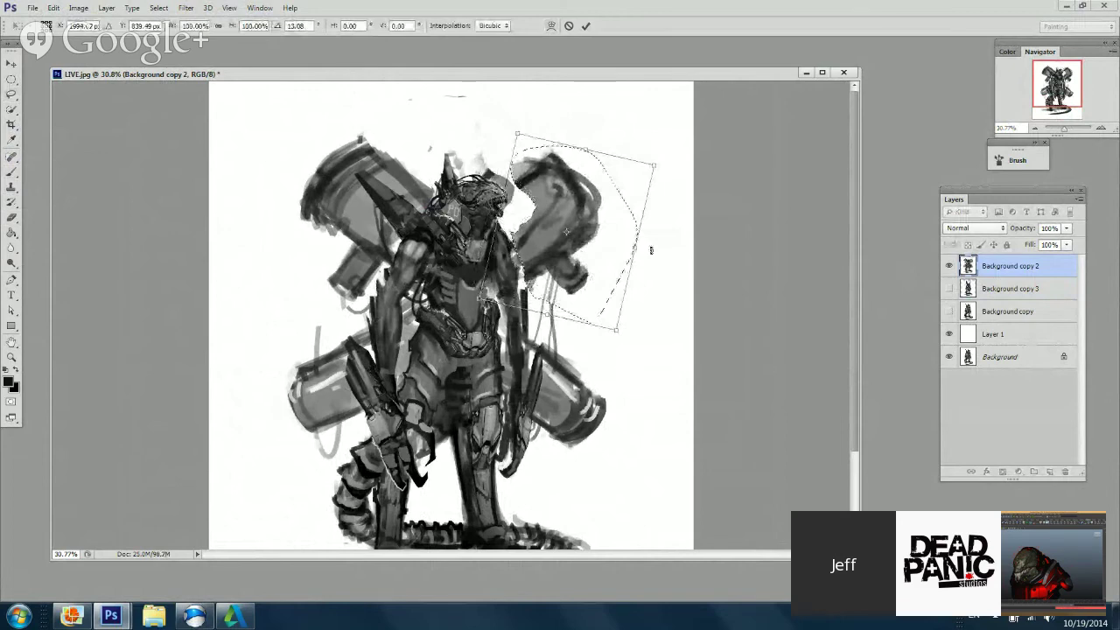
pyautogui.moveTo(651, 250); pyautogui.dragTo(650, 252)
pyautogui.rightClick(558, 184)
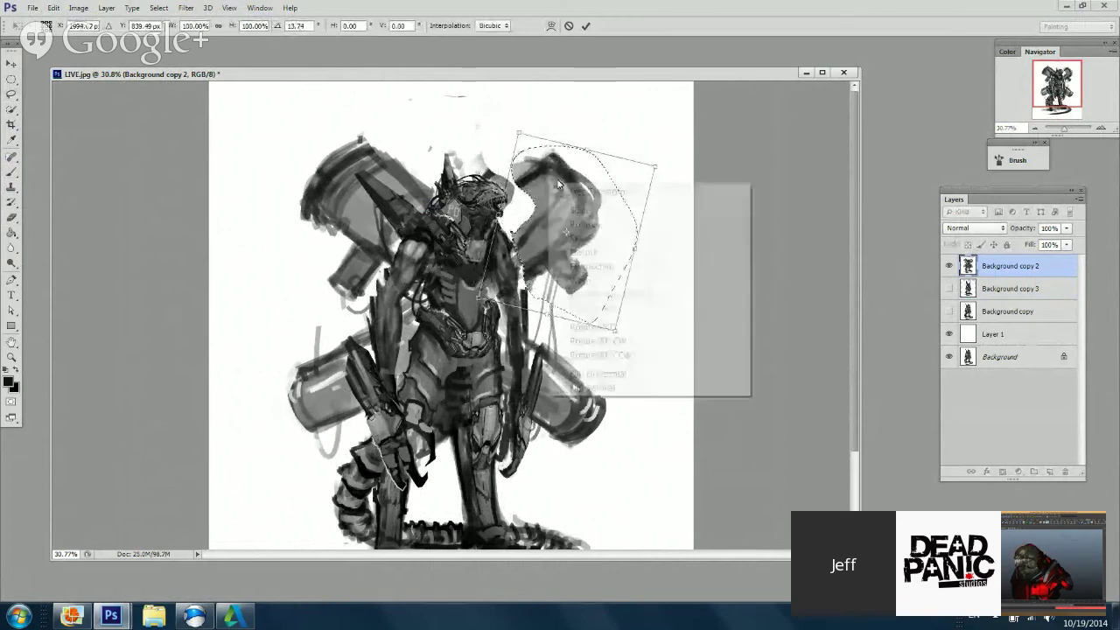
pyautogui.click(595, 293)
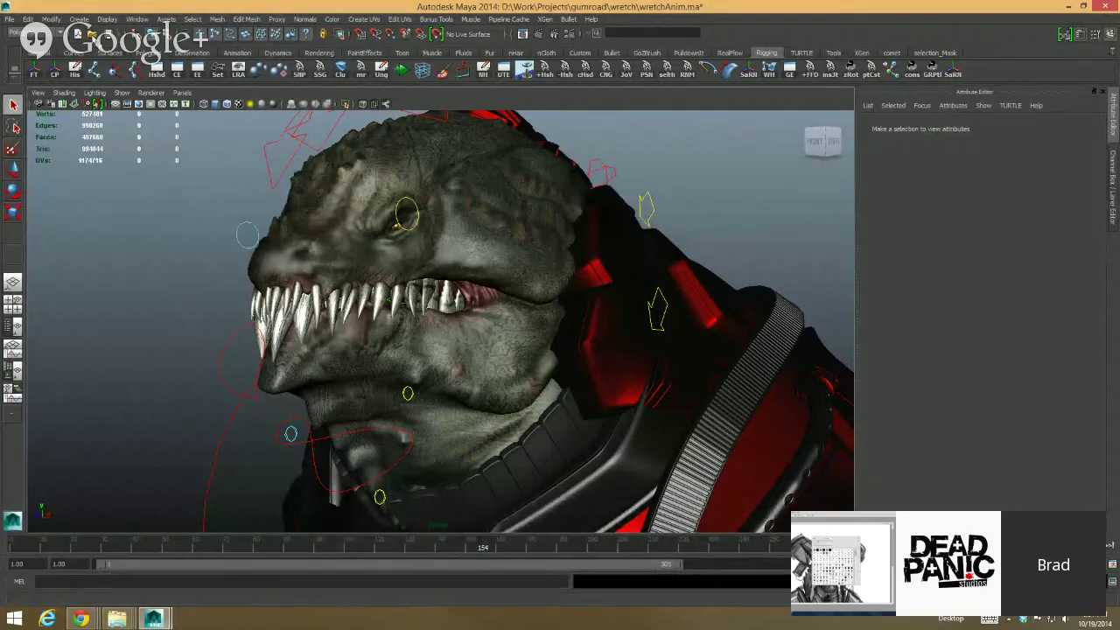
# Step: In Maya, open a scene from the MayaScenes folder under Batzarro_v_Lobo\lobo\FinalMeshes, discarding the changes to wretchAnim.ma
pyautogui.hotkey('ctrl', 'o')
pyautogui.click(703, 154)
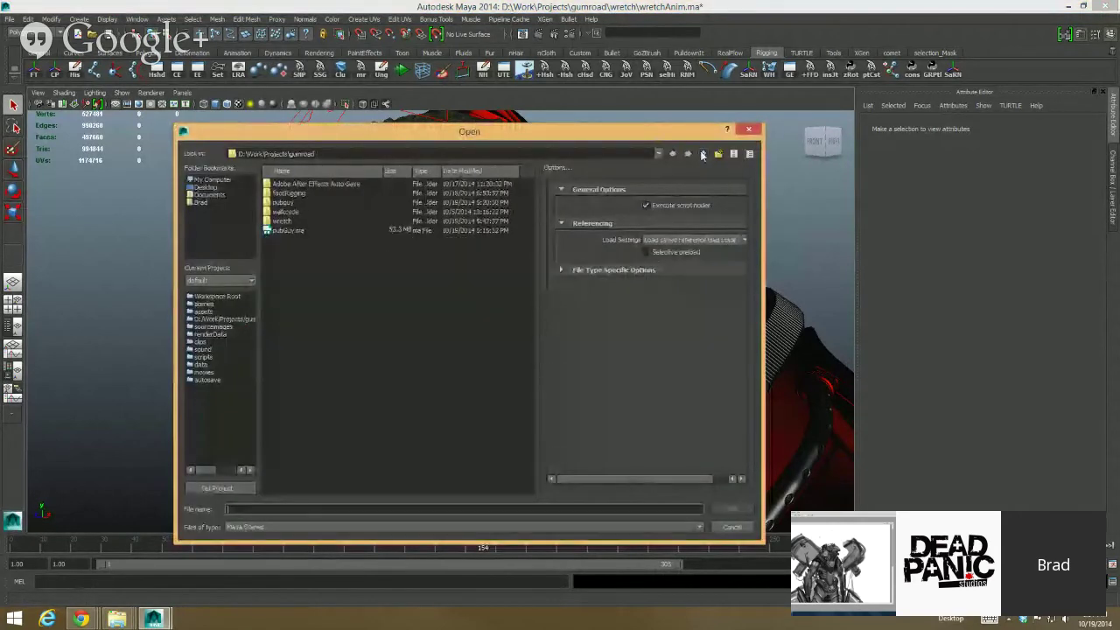
pyautogui.click(702, 154)
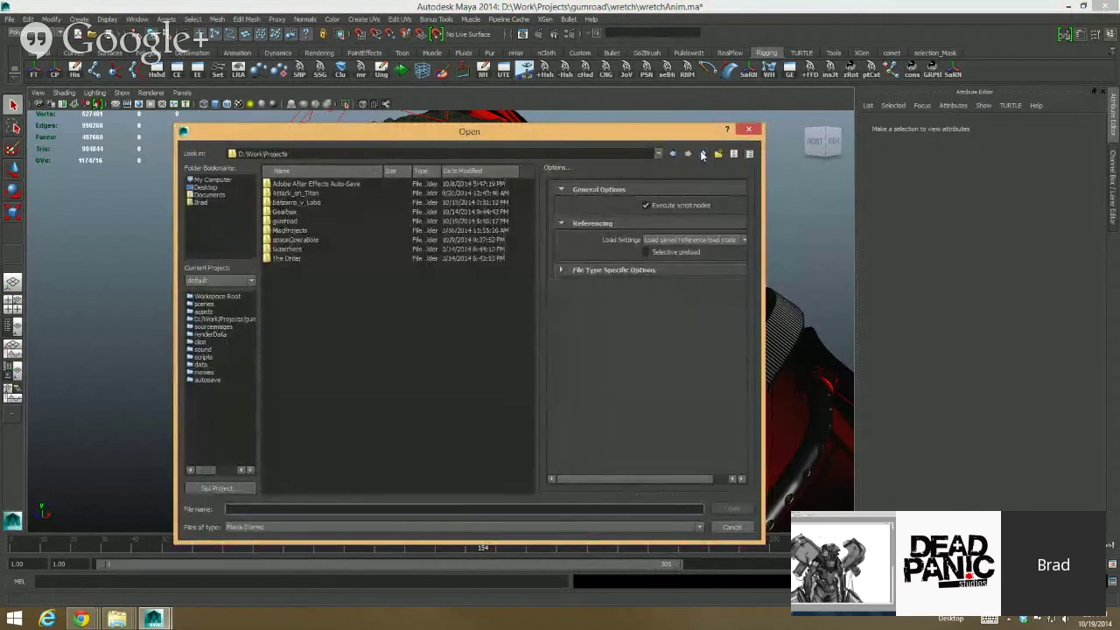
pyautogui.doubleClick(315, 206)
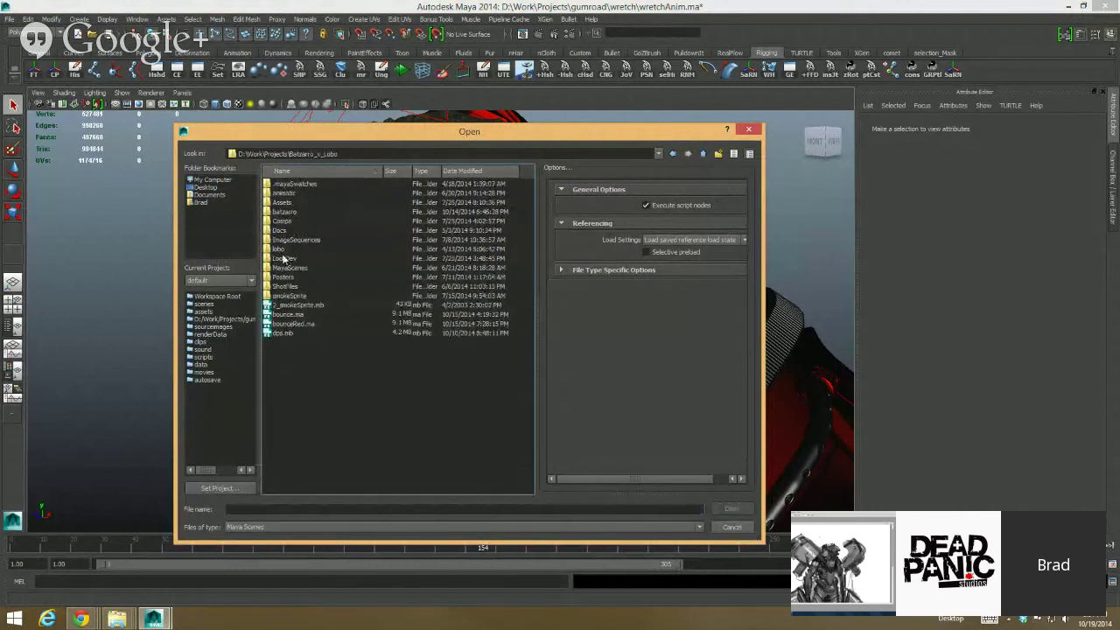
pyautogui.doubleClick(280, 250)
pyautogui.doubleClick(298, 193)
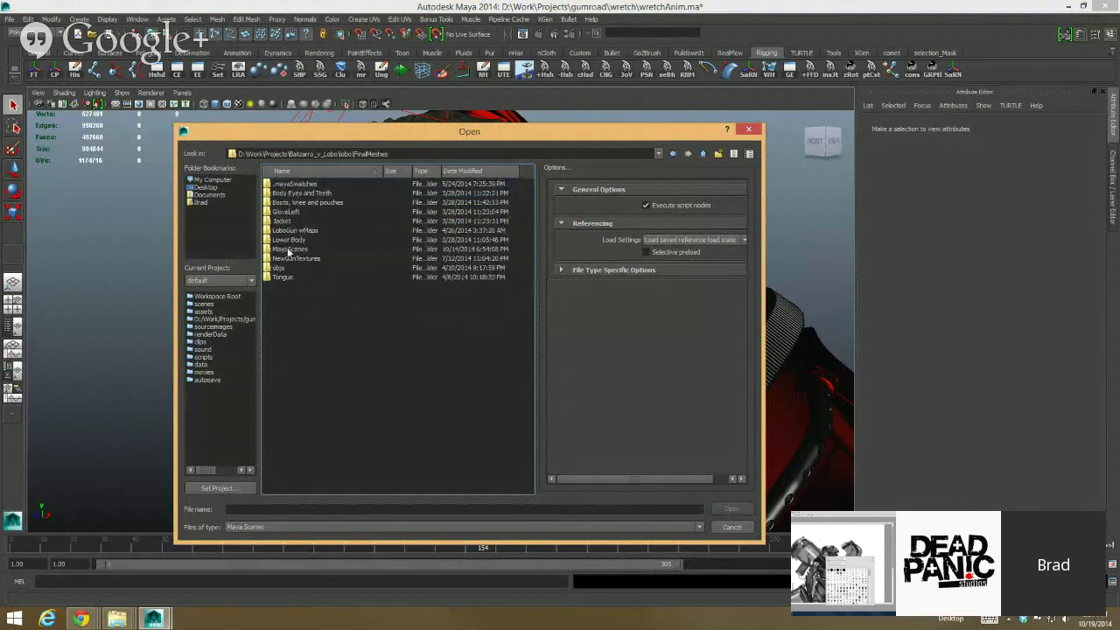
pyautogui.doubleClick(293, 249)
pyautogui.doubleClick(297, 202)
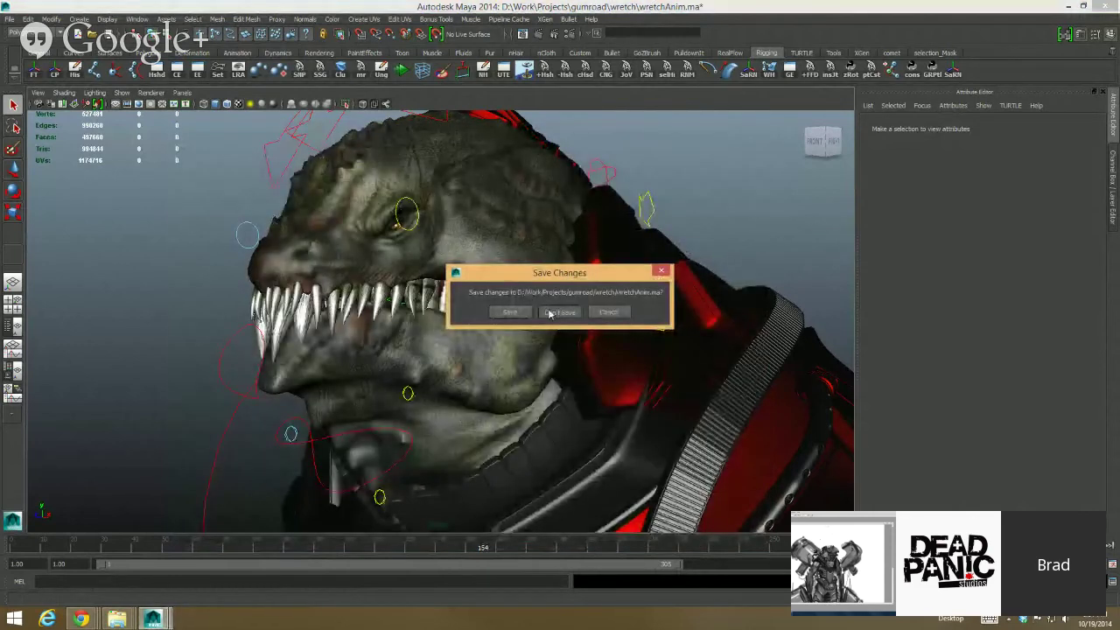
pyautogui.click(560, 312)
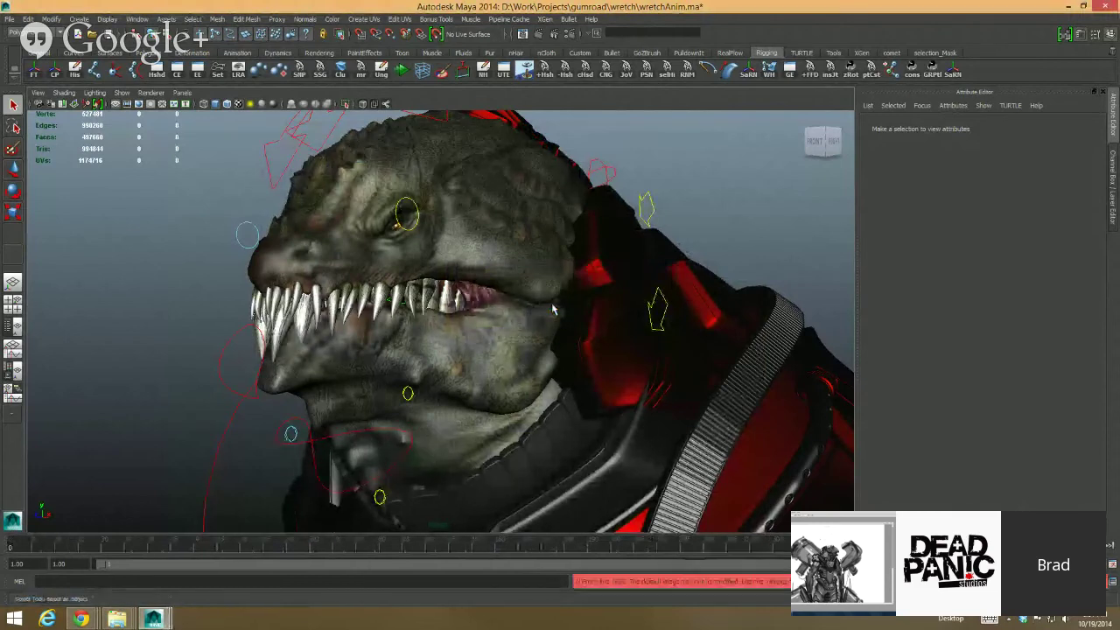
# Step: Examine the loaded Lobo rig in textured and plain shaded display, box-selecting the controls around his upper body
pyautogui.keyDown('alt'); pyautogui.moveTo(593, 317); pyautogui.dragTo(587, 324); pyautogui.keyUp('alt')
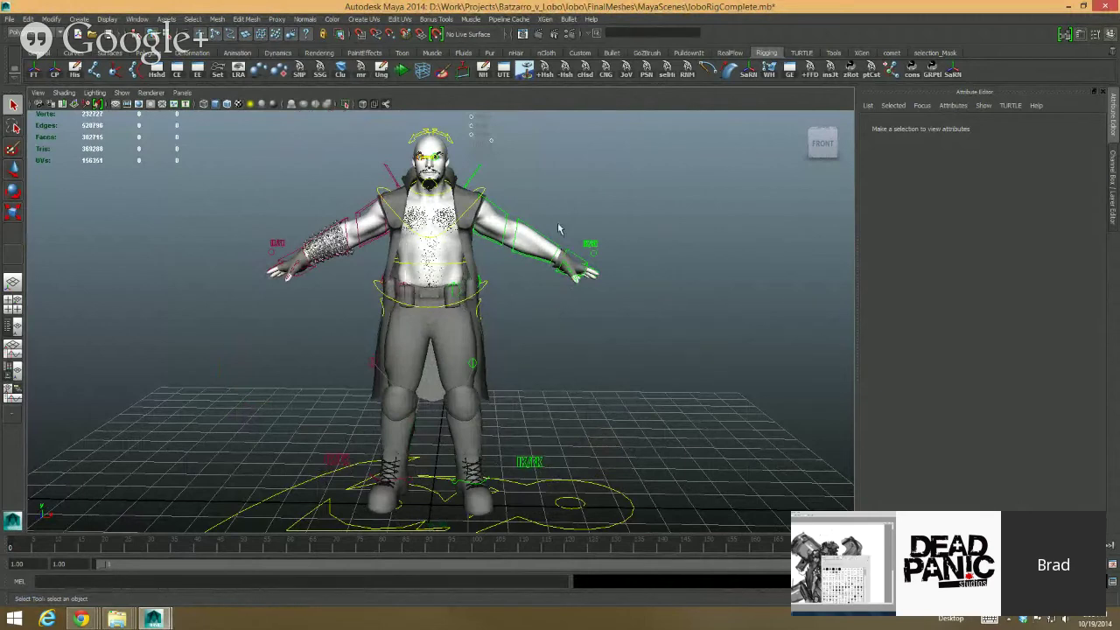
pyautogui.press('6')
pyautogui.moveTo(306, 118); pyautogui.dragTo(613, 322)
pyautogui.moveTo(612, 322)
pyautogui.keyDown('alt'); pyautogui.mouseDown()
pyautogui.moveTo(480, 318)
pyautogui.moveTo(560, 326)
pyautogui.moveTo(562, 312)
pyautogui.mouseUp(); pyautogui.keyUp('alt')
pyautogui.press('5')
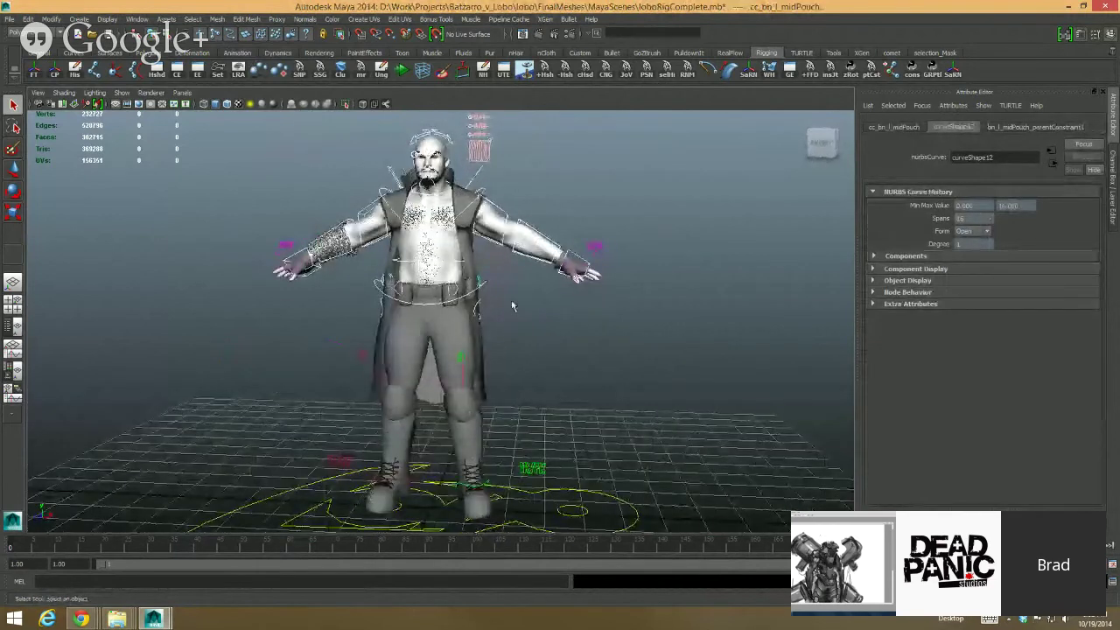
pyautogui.keyDown('alt'); pyautogui.moveTo(511, 300); pyautogui.dragTo(544, 305, button='right'); pyautogui.keyUp('alt')
pyautogui.keyDown('alt'); pyautogui.moveTo(545, 305); pyautogui.dragTo(530, 302); pyautogui.keyUp('alt')
pyautogui.click(531, 302)
# Step: Lower the root control at Lobo's waist by about 1.3 units so his knees bend, and hide simLayer
pyautogui.click(495, 279)
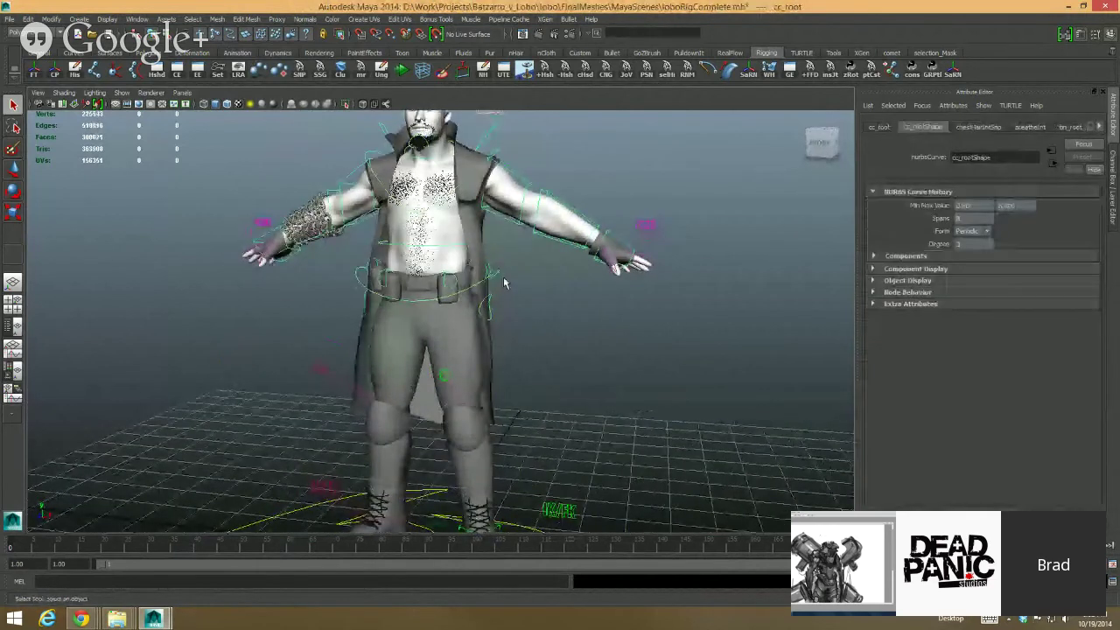
pyautogui.press('w')
pyautogui.moveTo(427, 245); pyautogui.dragTo(430, 288)
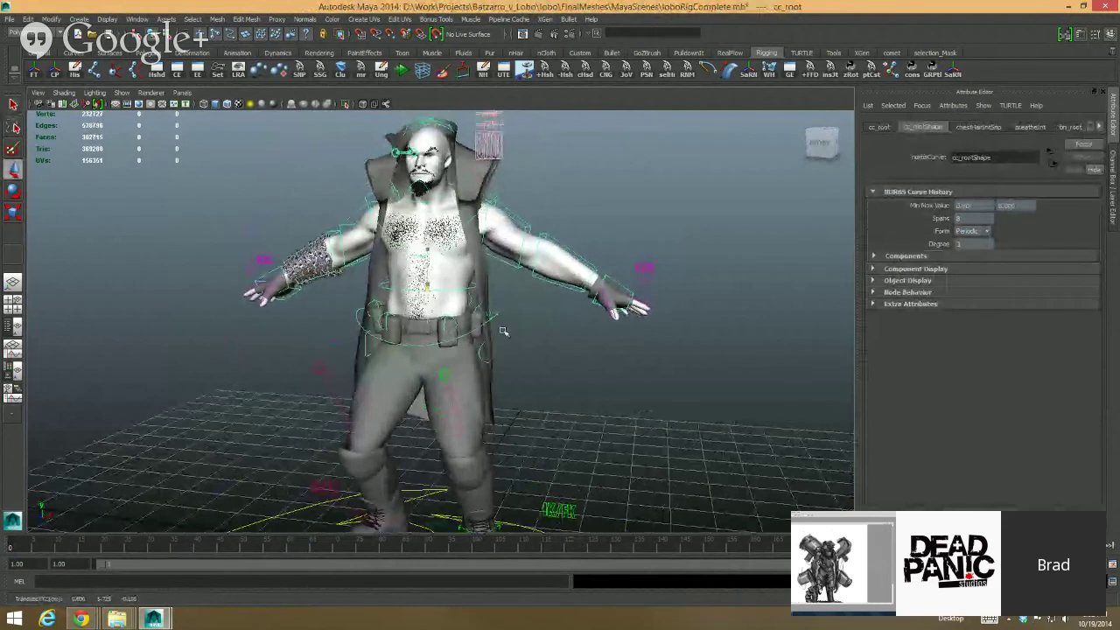
pyautogui.keyDown('alt'); pyautogui.moveTo(502, 329); pyautogui.dragTo(507, 267, button='middle'); pyautogui.keyUp('alt')
pyautogui.hotkey('ctrl', 'a')
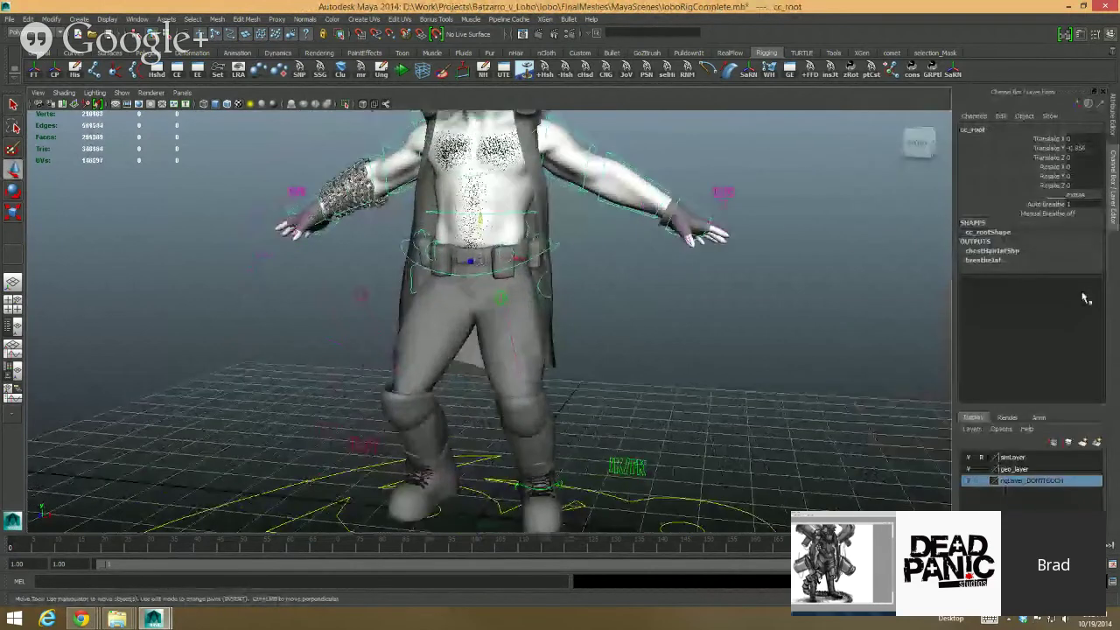
pyautogui.keyDown('alt'); pyautogui.moveTo(790, 390); pyautogui.dragTo(682, 370, button='right'); pyautogui.keyUp('alt')
pyautogui.keyDown('alt'); pyautogui.moveTo(682, 370); pyautogui.dragTo(618, 327); pyautogui.keyUp('alt')
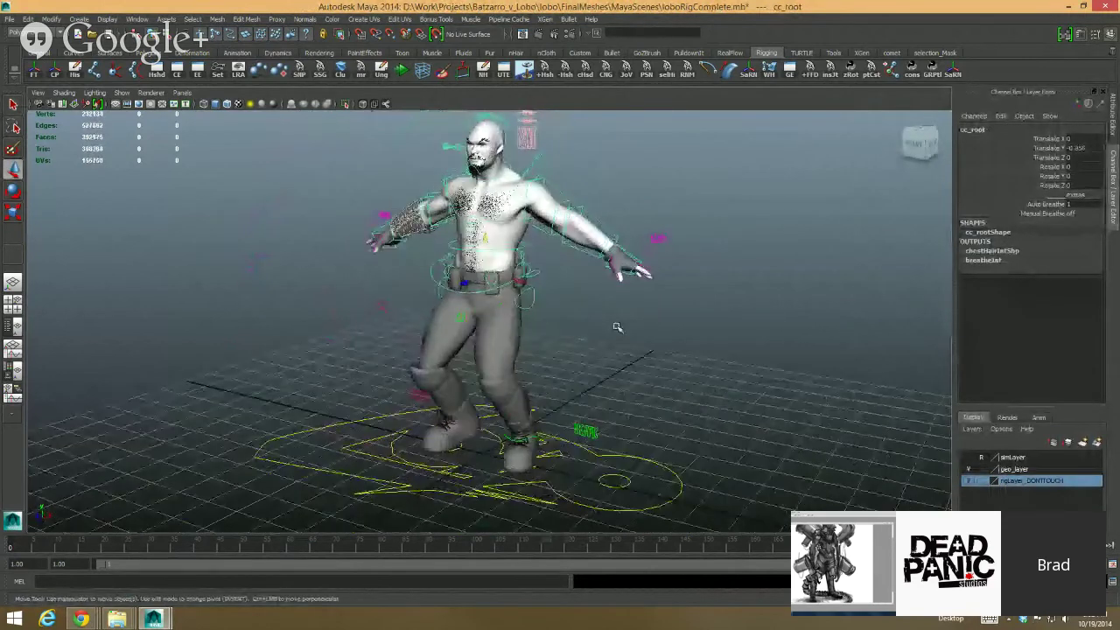
pyautogui.moveTo(489, 273); pyautogui.dragTo(496, 294)
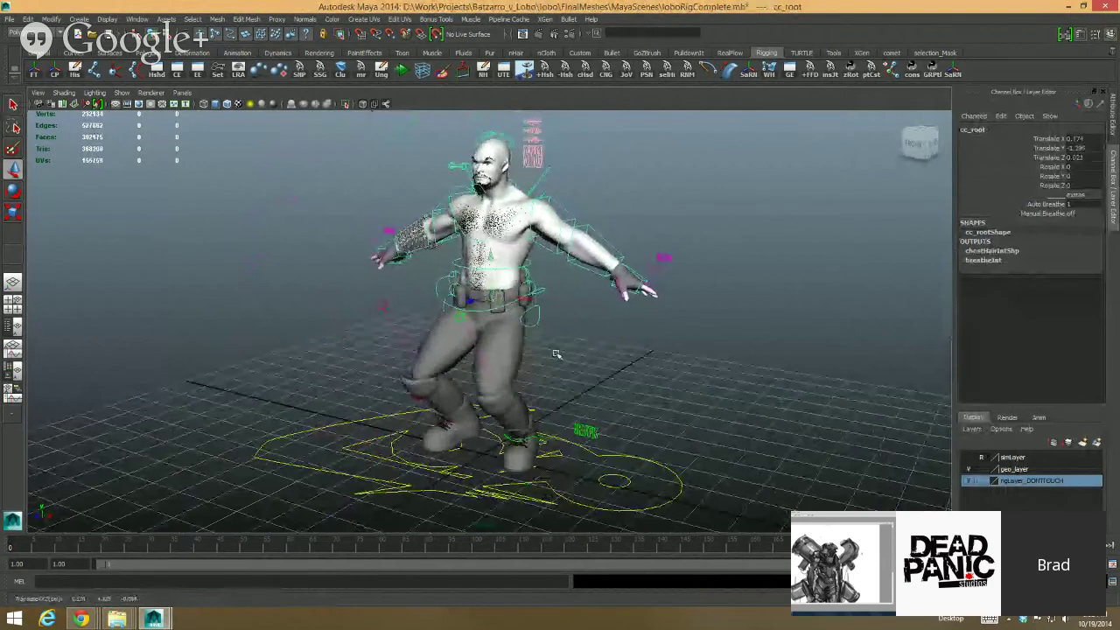
# Step: Move Lobo's left foot IK control back about 2.3 units and turn the foot outward about 71°
pyautogui.keyDown('alt'); pyautogui.moveTo(555, 353); pyautogui.dragTo(495, 336); pyautogui.keyUp('alt')
pyautogui.click(534, 443)
pyautogui.moveTo(507, 448); pyautogui.dragTo(612, 433)
pyautogui.press('e')
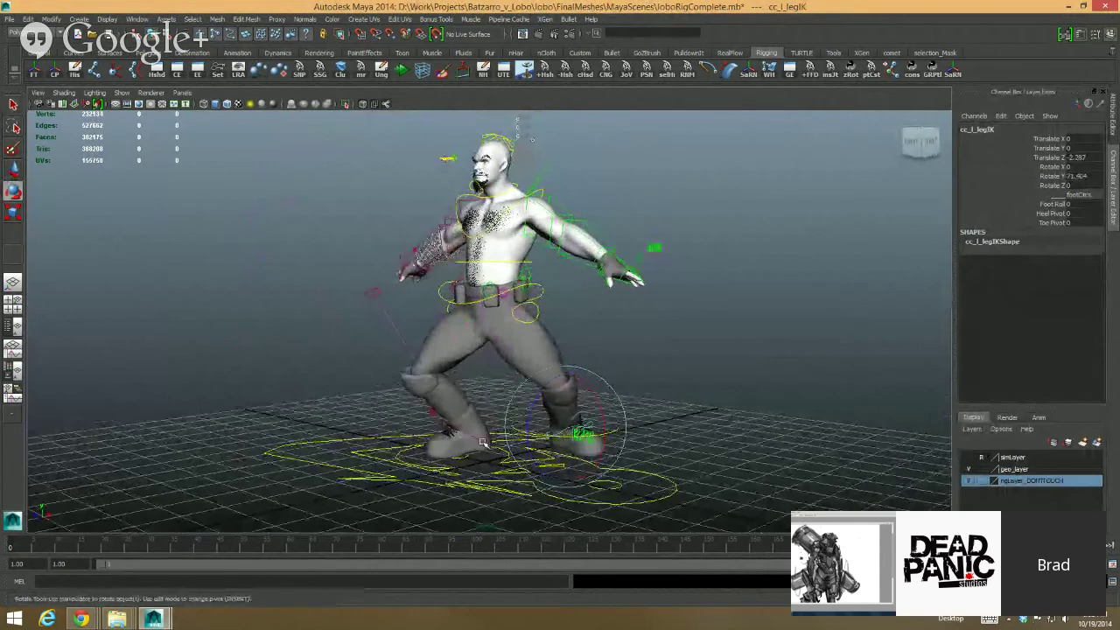
# Step: Move the right foot IK control forward into a wide stance and select the right knee's pole vector control
pyautogui.click(448, 432)
pyautogui.press('w')
pyautogui.moveTo(448, 432); pyautogui.dragTo(381, 435)
pyautogui.click(314, 294)
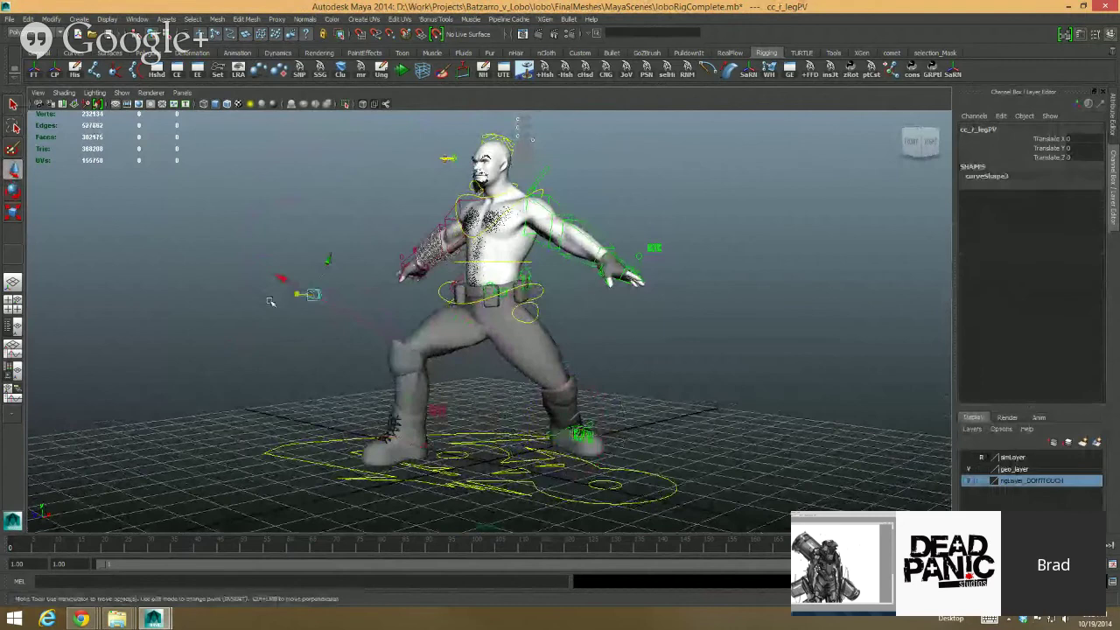
# Step: Rotate the hip control to twist Lobo's pelvis toward the forward leg, then clear the selection
pyautogui.click(523, 312)
pyautogui.press('e')
pyautogui.moveTo(523, 318); pyautogui.dragTo(518, 317)
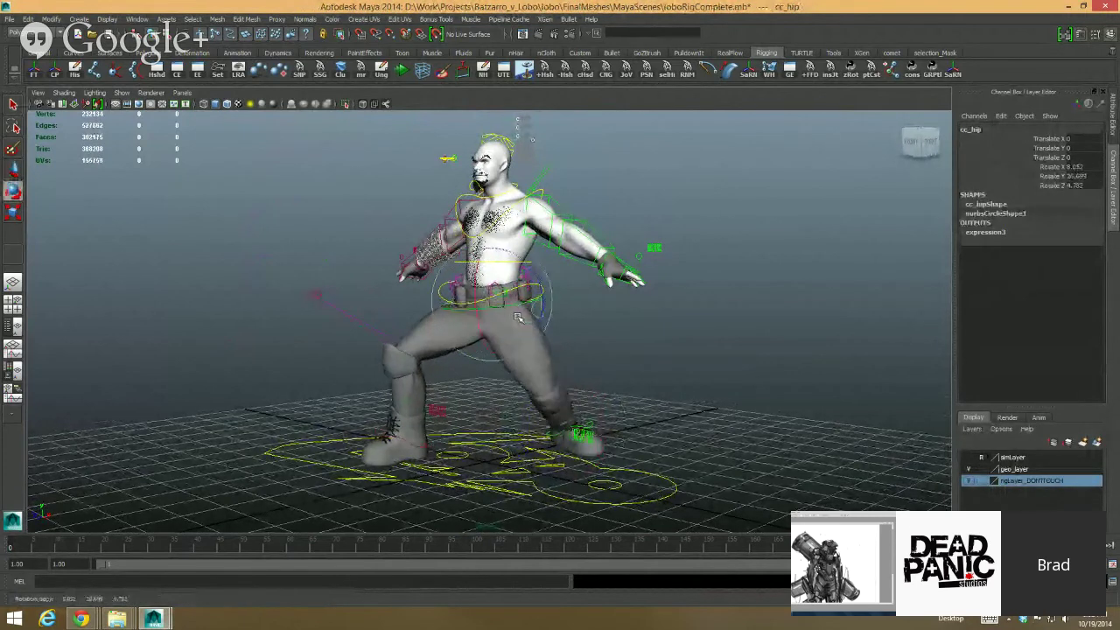
pyautogui.click(595, 345)
# Step: Shift the root control lower and between the feet, to about -0.76 in X and -1.88 in Y
pyautogui.keyDown('alt'); pyautogui.moveTo(595, 346); pyautogui.dragTo(712, 364); pyautogui.keyUp('alt')
pyautogui.click(517, 301)
pyautogui.keyDown('alt'); pyautogui.moveTo(516, 301); pyautogui.dragTo(552, 348); pyautogui.keyUp('alt')
pyautogui.press('w')
pyautogui.moveTo(487, 298); pyautogui.dragTo(423, 342)
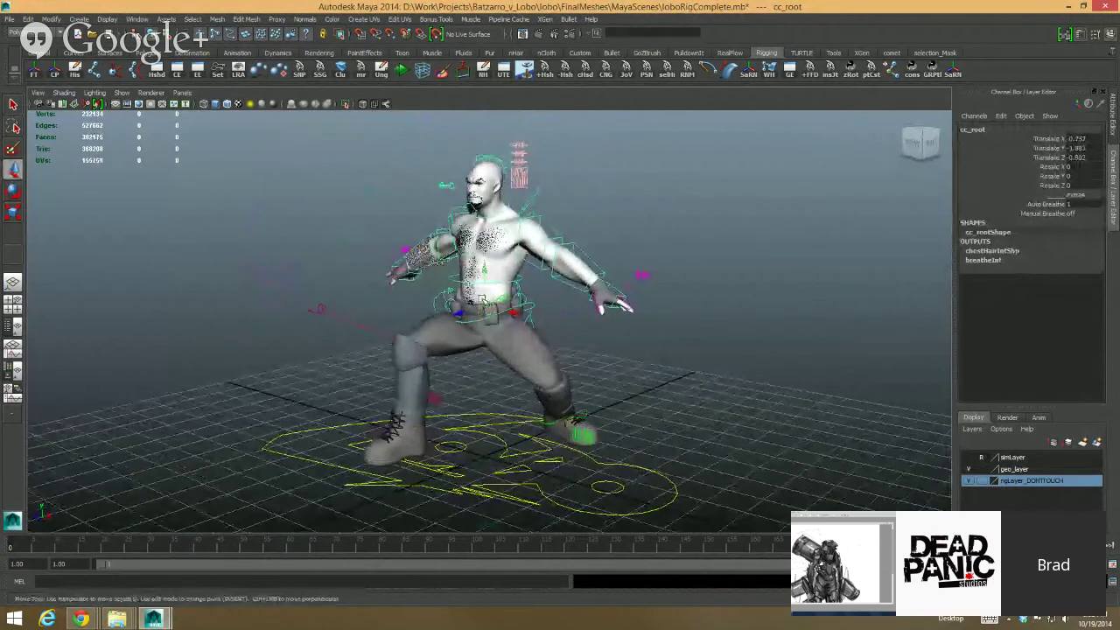
# Step: Select the spine and chest controls together and rotate the torso about 18° in Y
pyautogui.click(506, 285)
pyautogui.keyDown('shift'); pyautogui.click(469, 257); pyautogui.keyUp('shift')
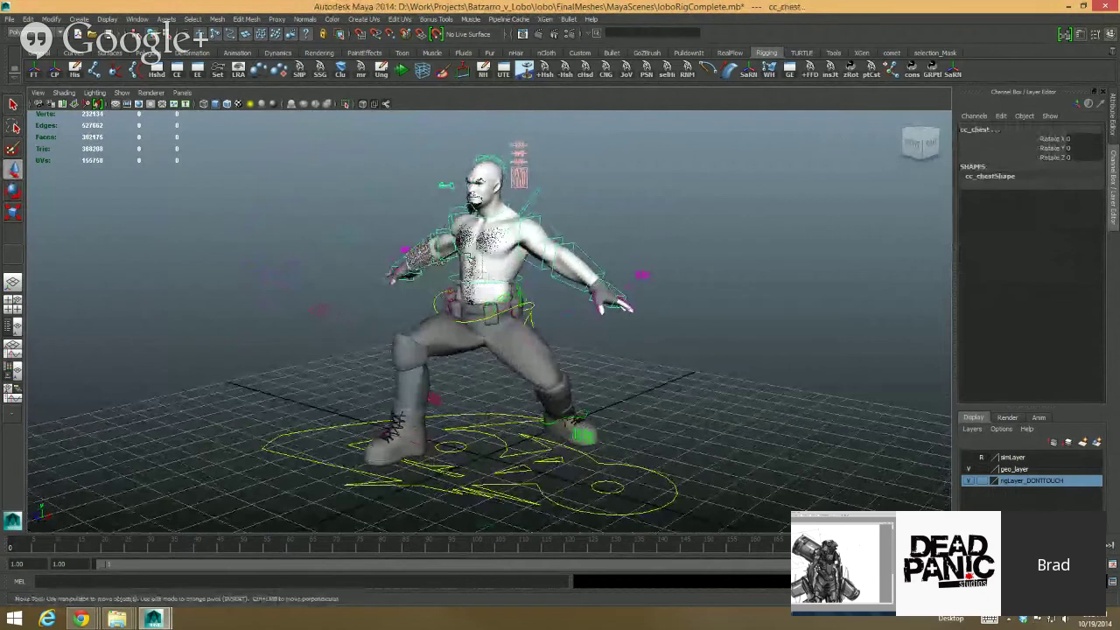
pyautogui.press('e')
pyautogui.moveTo(469, 258); pyautogui.dragTo(522, 257)
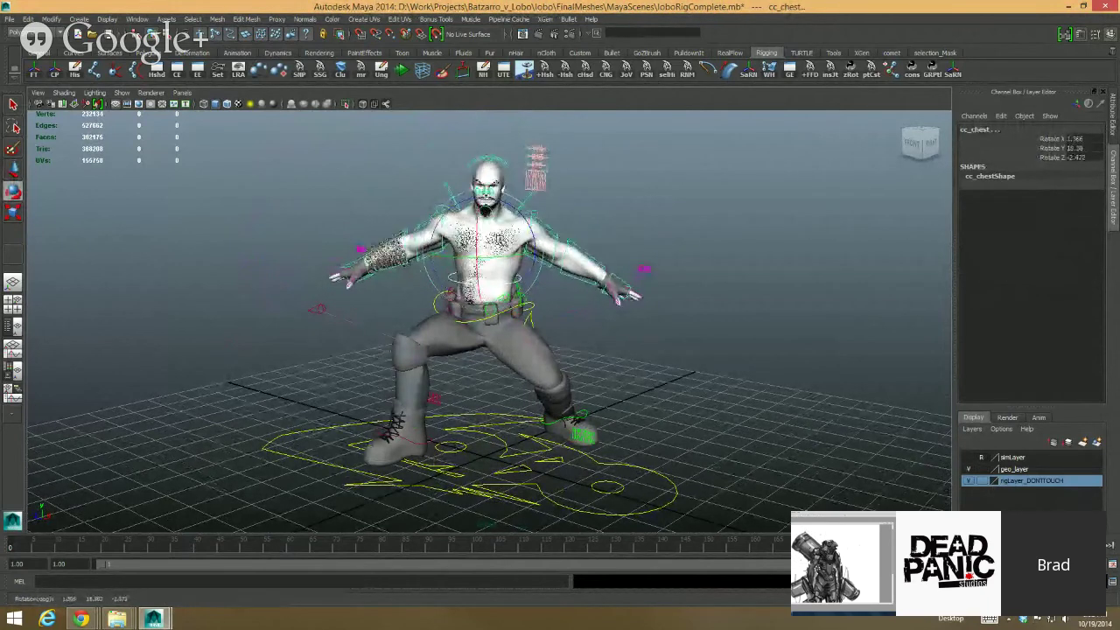
pyautogui.click(625, 214)
pyautogui.keyDown('alt'); pyautogui.moveTo(625, 219); pyautogui.dragTo(534, 278); pyautogui.keyUp('alt')
pyautogui.click(472, 286)
pyautogui.click(542, 273)
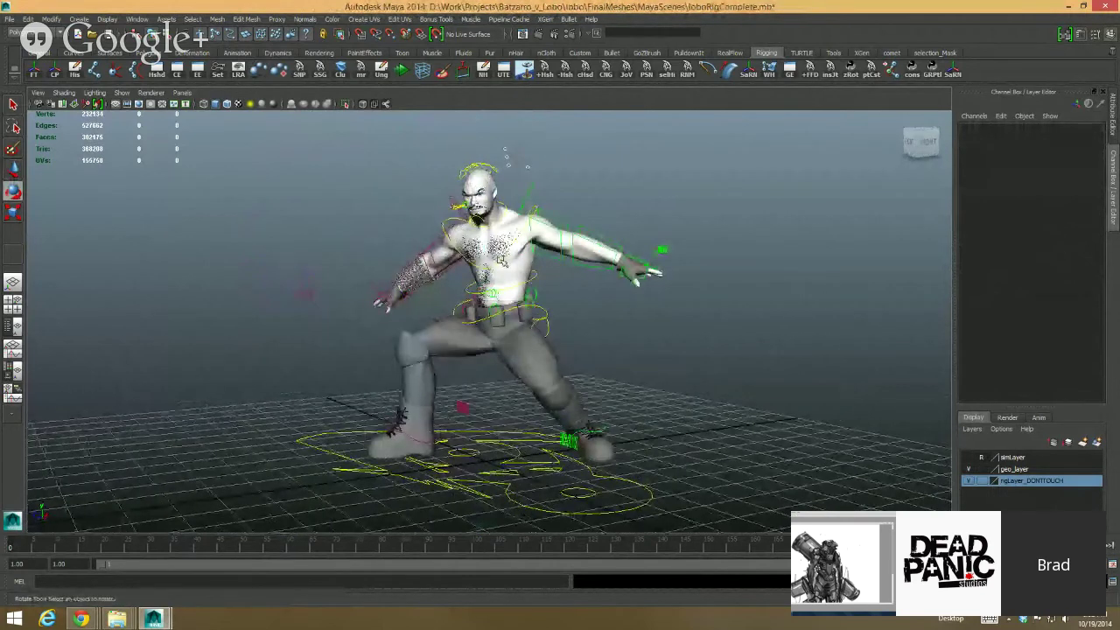
# Step: Rotate Lobo's right upper-arm controls to raise the arm slightly and bring it forward
pyautogui.keyDown('alt'); pyautogui.moveTo(627, 228); pyautogui.dragTo(648, 257); pyautogui.keyUp('alt')
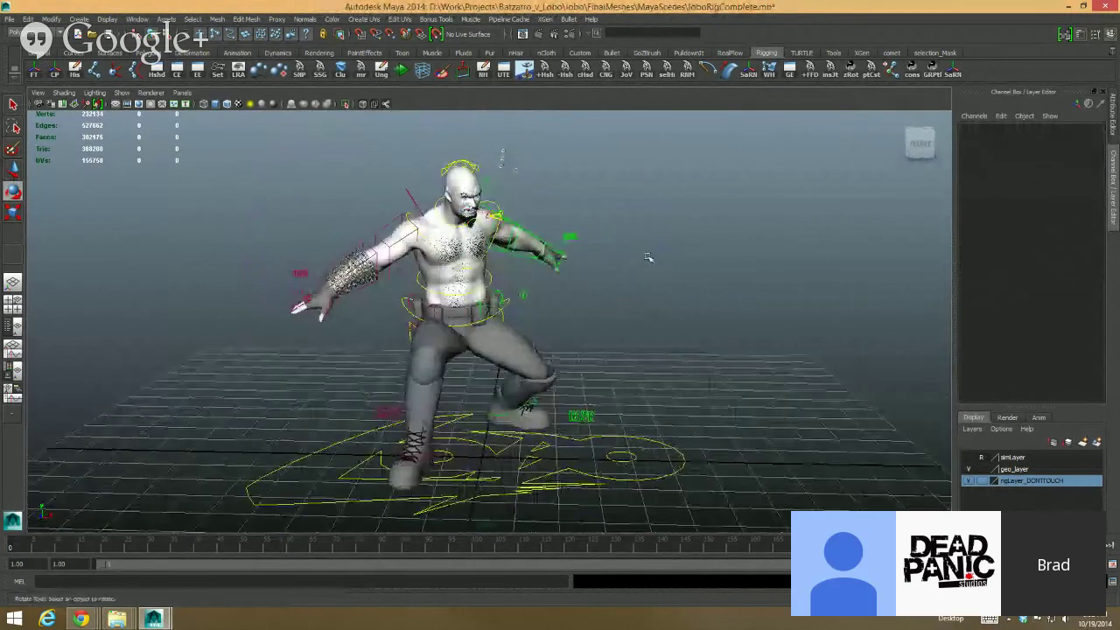
pyautogui.click(404, 226)
pyautogui.moveTo(405, 226); pyautogui.dragTo(416, 221)
pyautogui.click(350, 233)
pyautogui.click(364, 254)
pyautogui.click(363, 183)
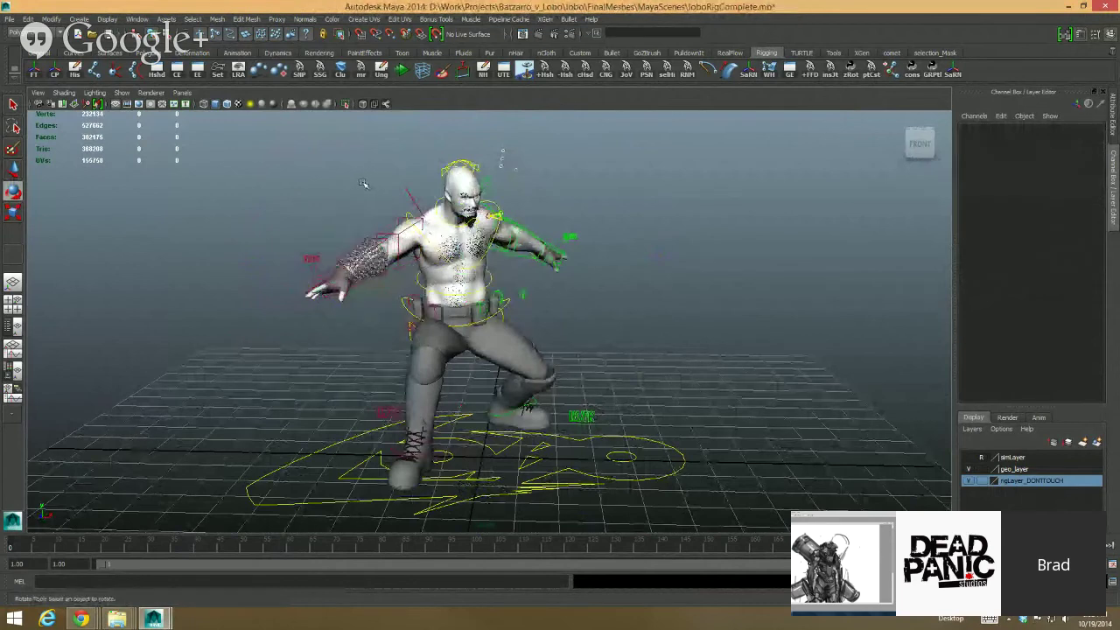
# Step: Bend Lobo's right elbow so the forearm swings inward in front of the body
pyautogui.rightClick(363, 183)
pyautogui.click(381, 236)
pyautogui.moveTo(374, 262); pyautogui.dragTo(420, 255)
pyautogui.click(667, 215)
# Step: Rotate Lobo's left arm FK controls so the arm bends forward
pyautogui.keyDown('alt'); pyautogui.moveTo(667, 215); pyautogui.dragTo(557, 219); pyautogui.keyUp('alt')
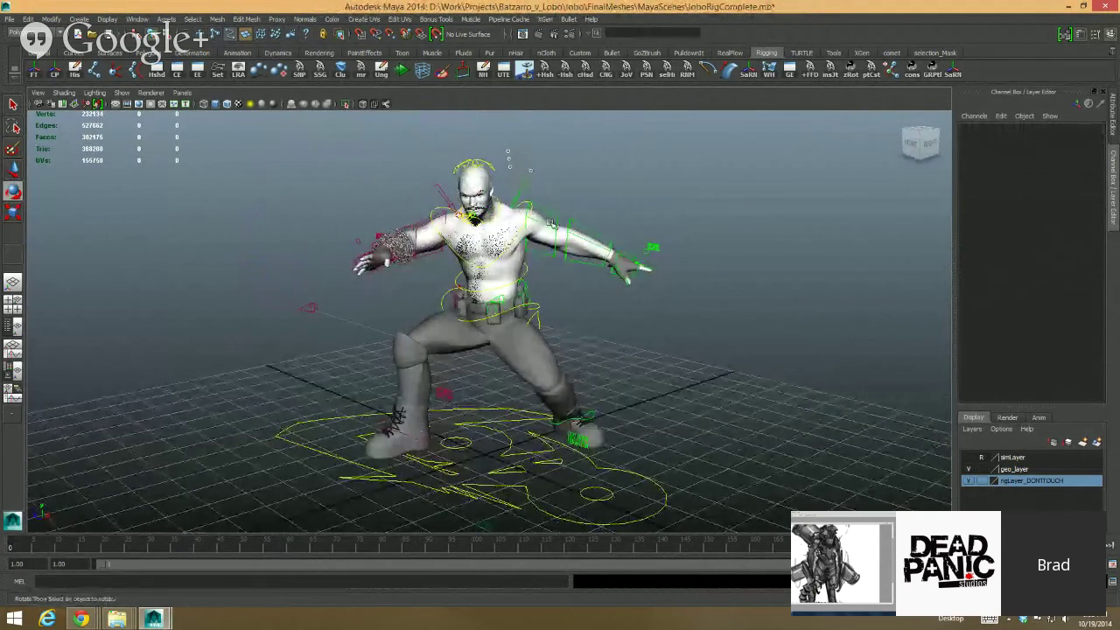
pyautogui.click(567, 242)
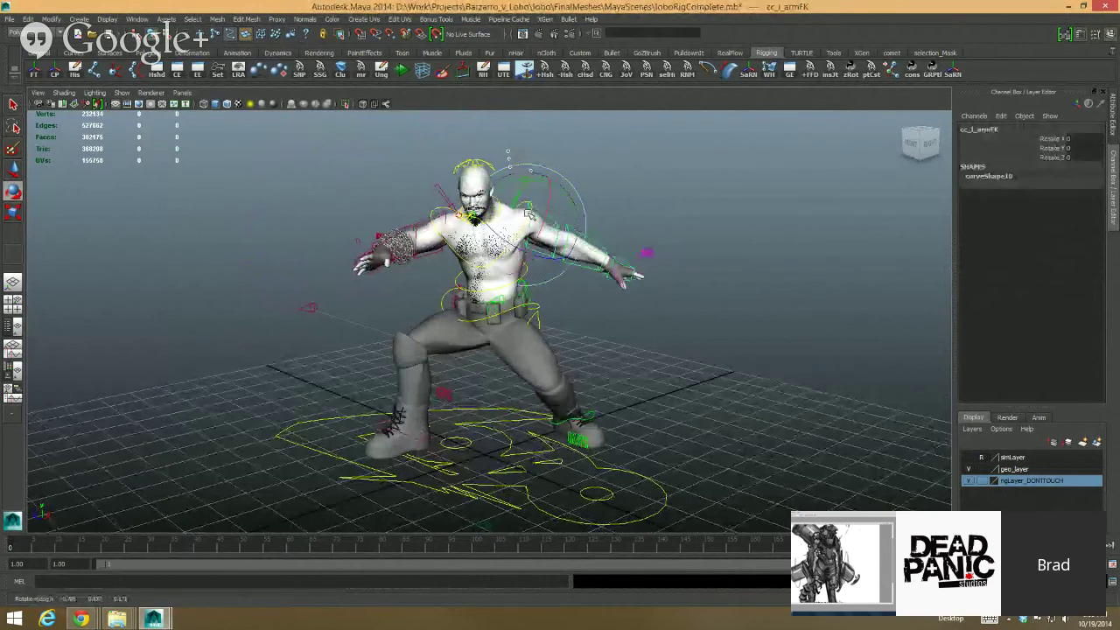
pyautogui.moveTo(582, 252); pyautogui.dragTo(666, 239)
# Step: Rotate the head control to turn Lobo's face toward his left with a slight tilt
pyautogui.click(465, 164)
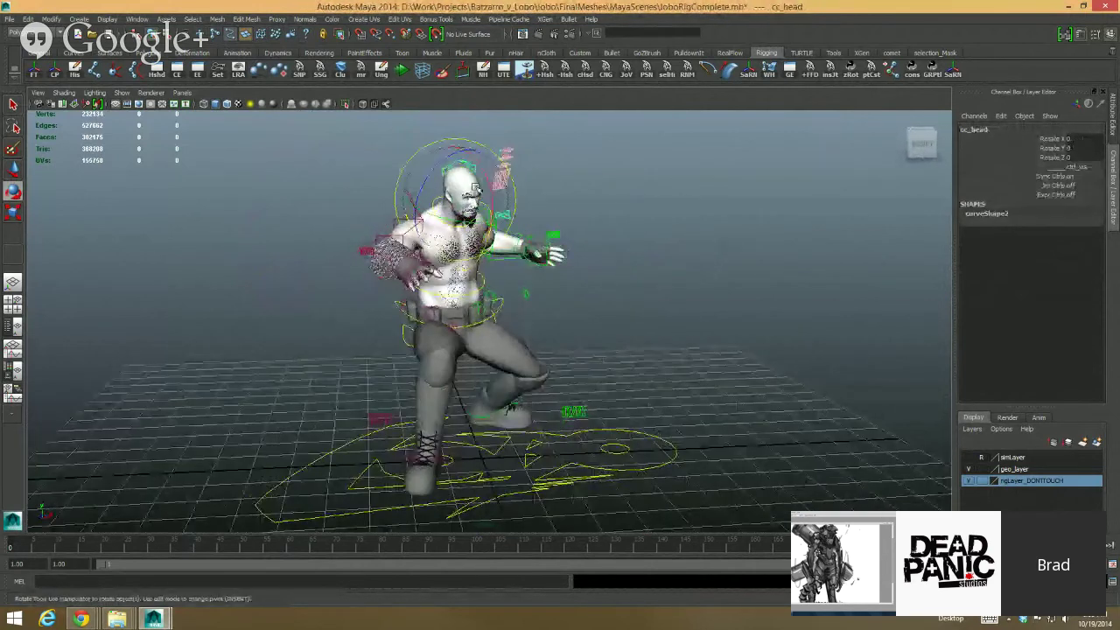
pyautogui.moveTo(486, 180); pyautogui.dragTo(516, 199)
pyautogui.keyDown('alt'); pyautogui.moveTo(584, 213); pyautogui.dragTo(512, 263); pyautogui.keyUp('alt')
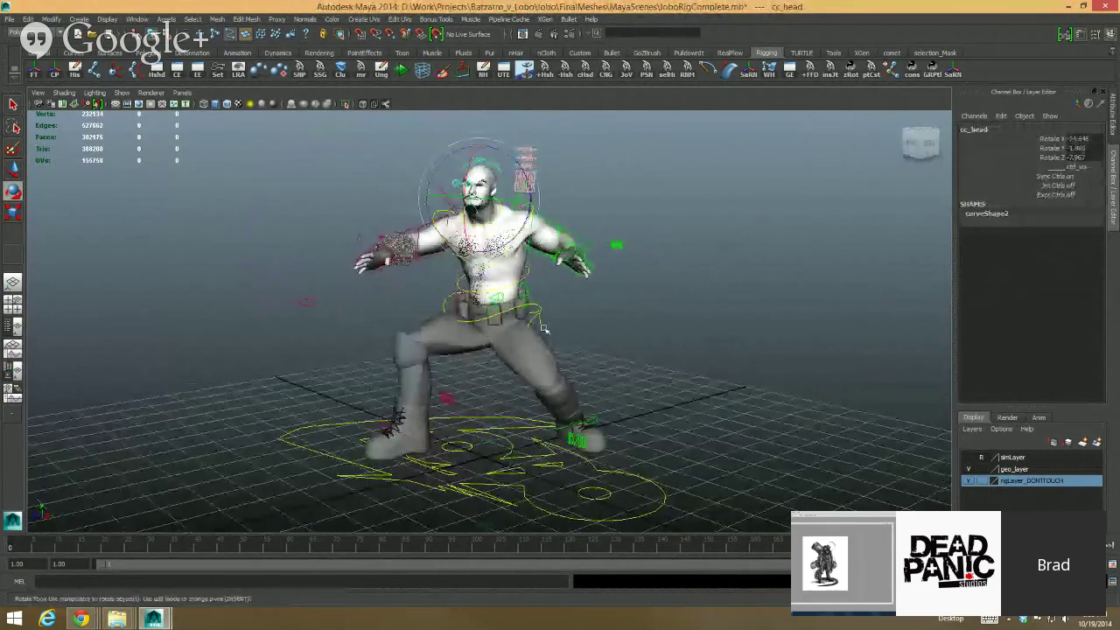
# Step: Readjust the hip control's rotation to about -5.8° in X and 12° in Y
pyautogui.click(496, 326)
pyautogui.moveTo(496, 326); pyautogui.dragTo(519, 302)
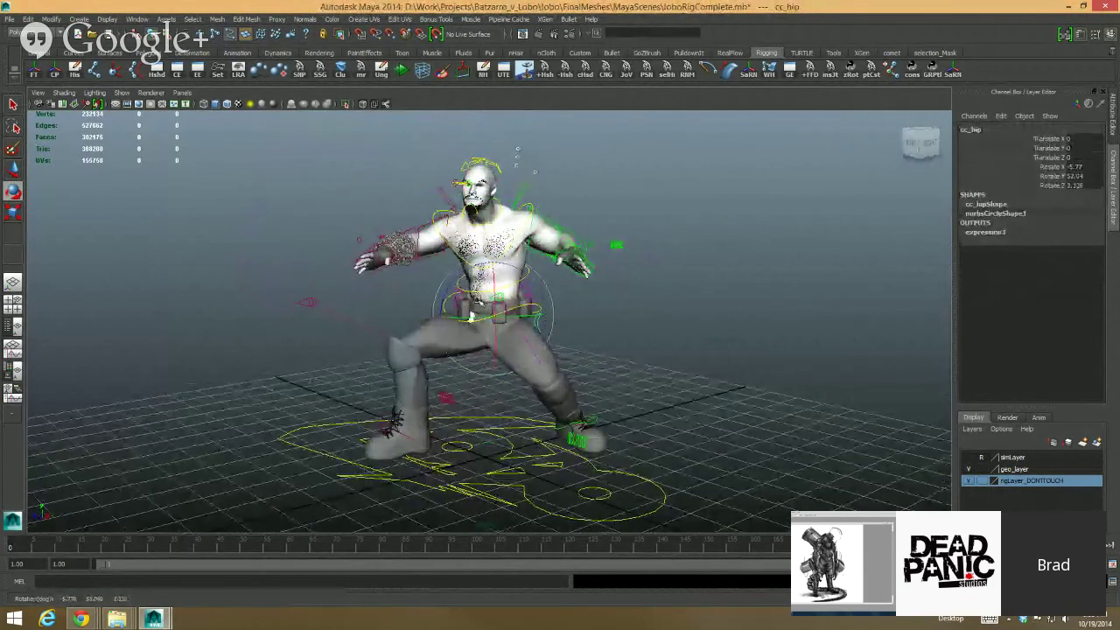
pyautogui.click(665, 332)
# Step: Move the left knee's pole vector control so the left knee points outward
pyautogui.keyDown('alt'); pyautogui.moveTo(665, 332); pyautogui.dragTo(584, 332); pyautogui.keyUp('alt')
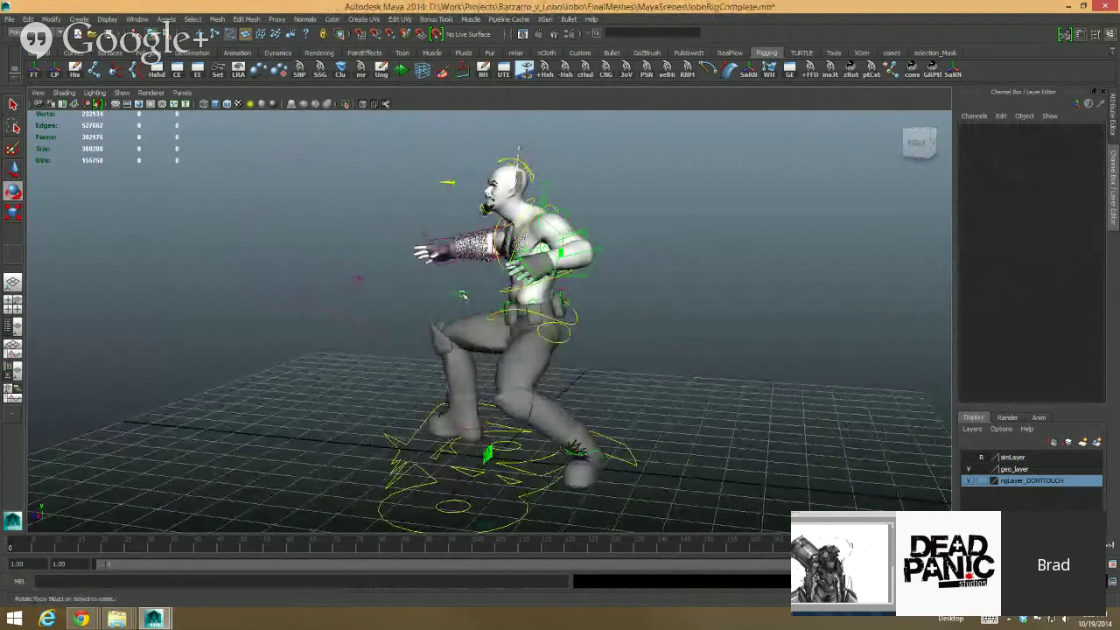
pyautogui.click(462, 295)
pyautogui.press('w')
pyautogui.keyDown('alt'); pyautogui.moveTo(500, 355); pyautogui.dragTo(628, 398); pyautogui.keyUp('alt')
pyautogui.keyDown('alt'); pyautogui.moveTo(627, 398); pyautogui.dragTo(525, 376, button='right'); pyautogui.keyUp('alt')
pyautogui.keyDown('alt'); pyautogui.moveTo(412, 354); pyautogui.dragTo(508, 355); pyautogui.keyUp('alt')
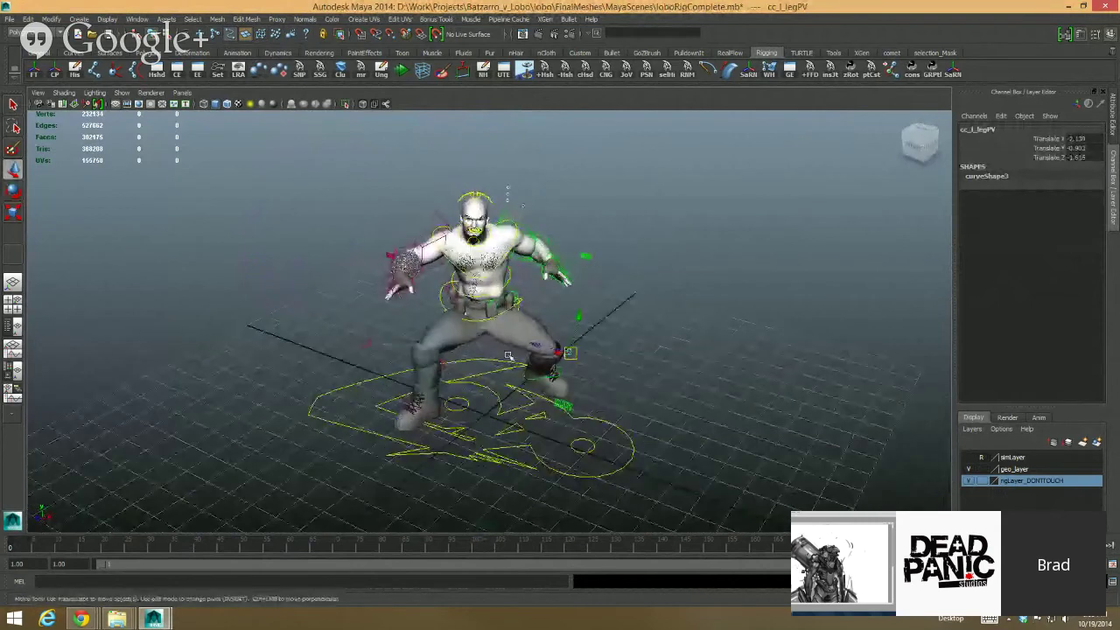
# Step: Move the right foot IK control farther outward and shift the right knee's pole vector slightly to match
pyautogui.click(431, 412)
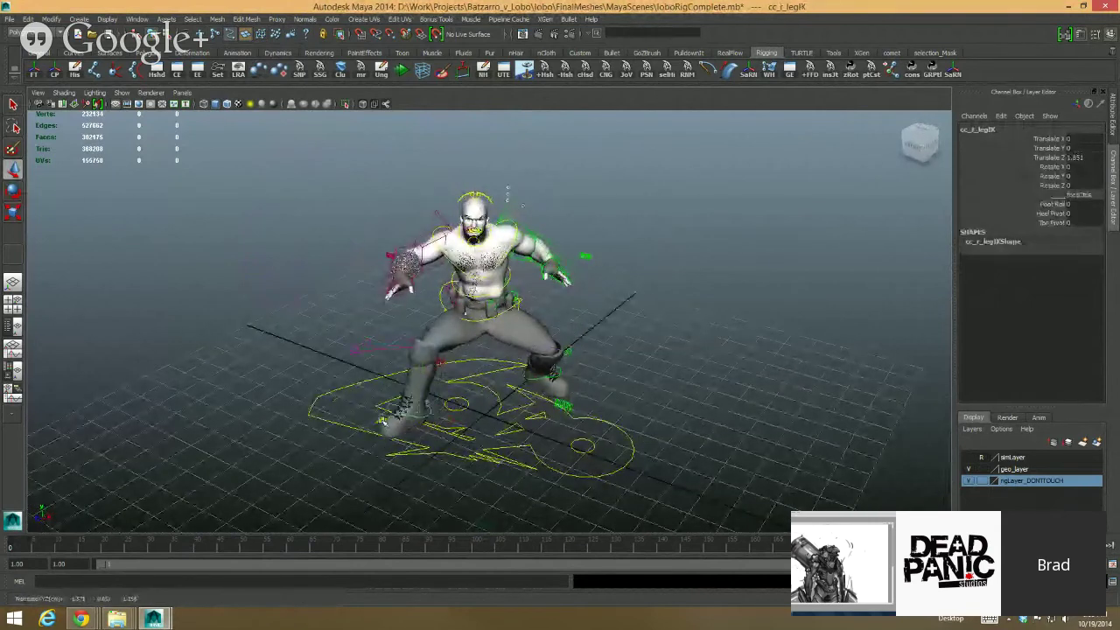
pyautogui.keyDown('alt'); pyautogui.moveTo(445, 353); pyautogui.dragTo(490, 354); pyautogui.keyUp('alt')
pyautogui.click(366, 362)
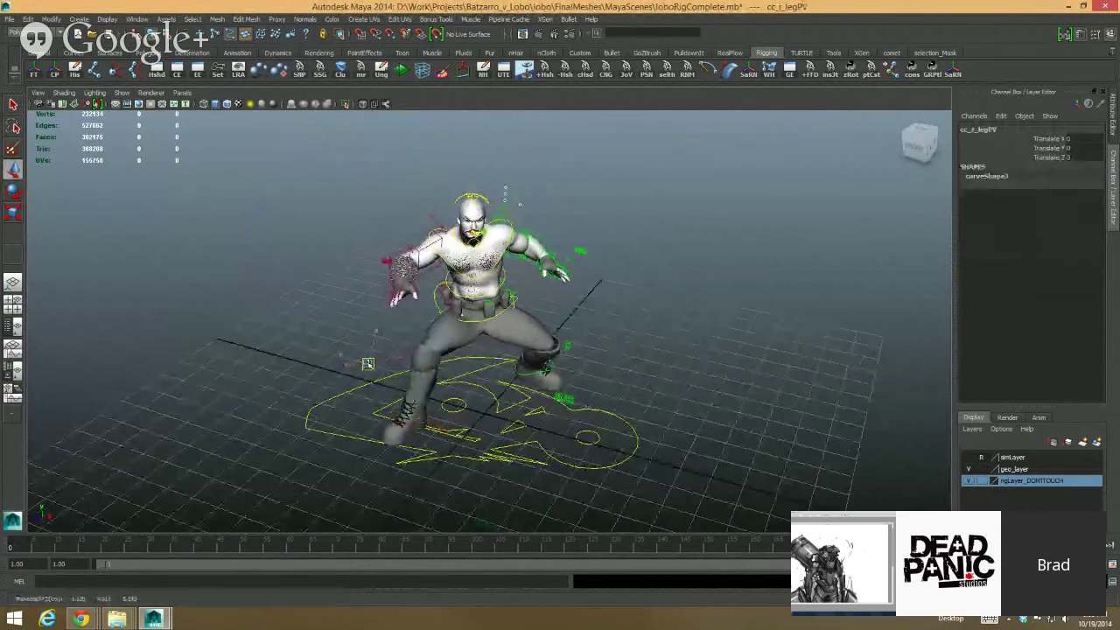
pyautogui.moveTo(368, 364); pyautogui.dragTo(473, 324)
# Step: Rotate the root control to turn Lobo's whole upper body, then deselect it
pyautogui.keyDown('alt'); pyautogui.moveTo(473, 323); pyautogui.dragTo(554, 327, button='right'); pyautogui.keyUp('alt')
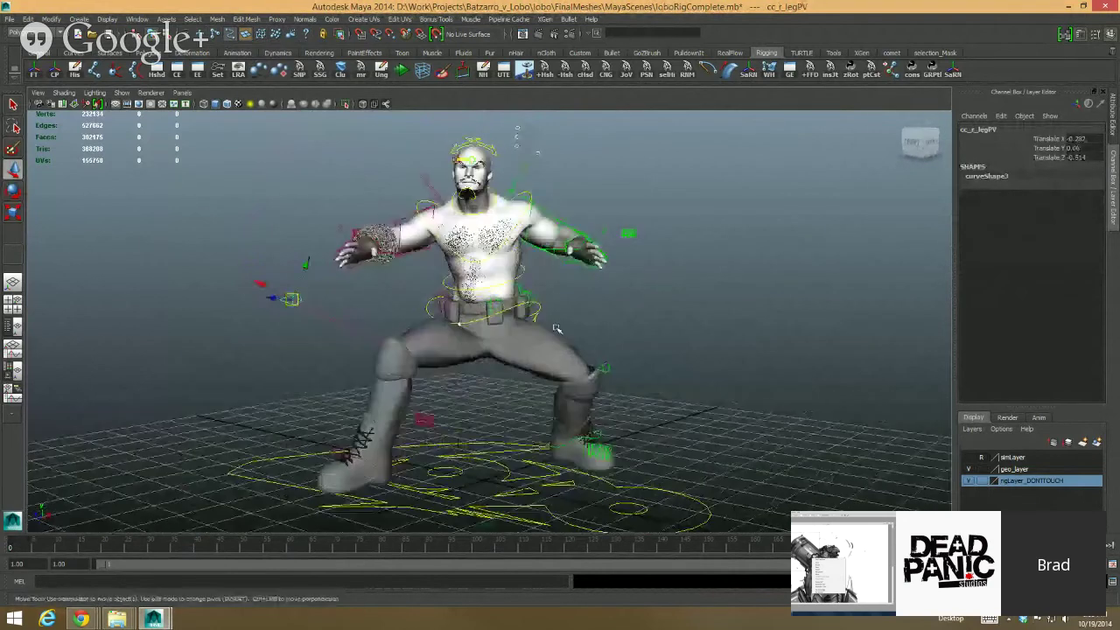
pyautogui.moveTo(555, 327)
pyautogui.keyDown('alt'); pyautogui.mouseDown()
pyautogui.moveTo(552, 337)
pyautogui.moveTo(536, 317)
pyautogui.mouseUp(); pyautogui.keyUp('alt')
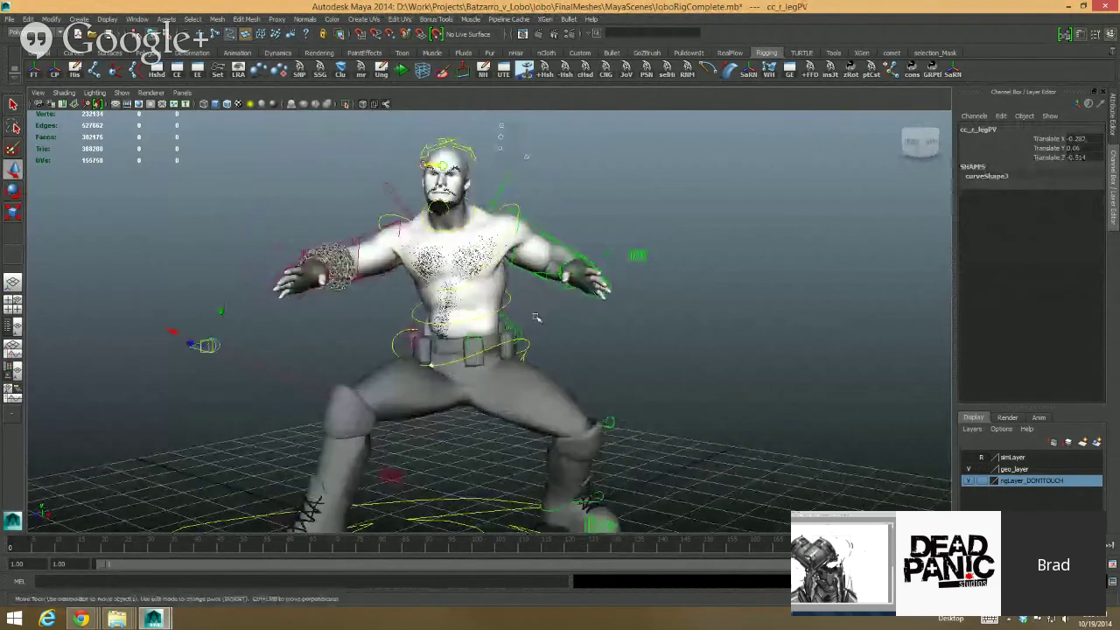
pyautogui.click(491, 354)
pyautogui.press('e')
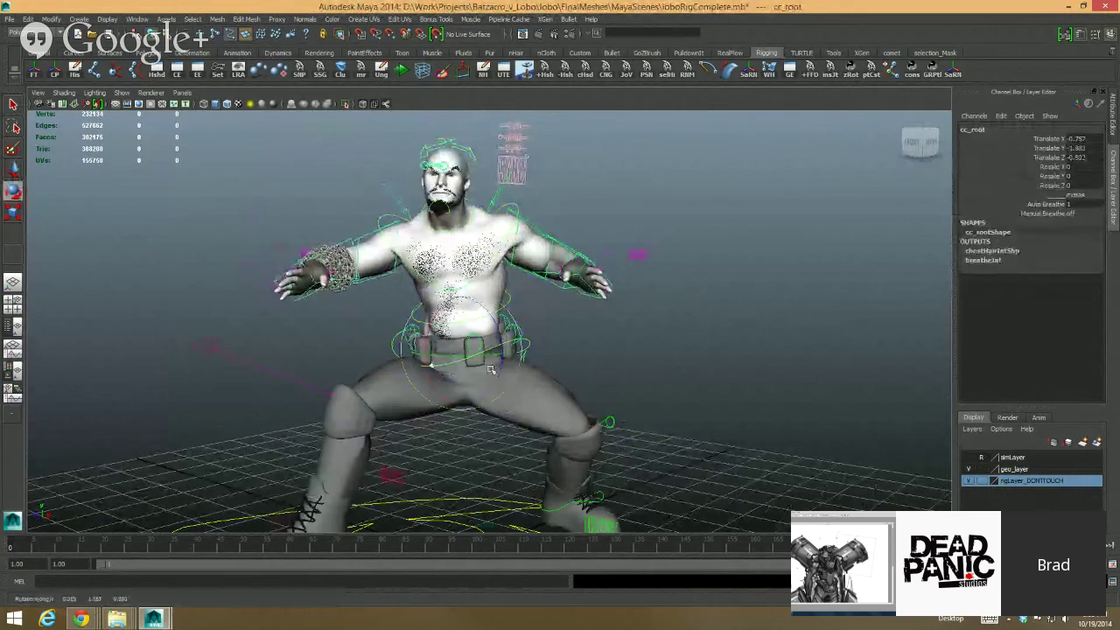
pyautogui.moveTo(491, 369); pyautogui.dragTo(503, 310)
pyautogui.click(503, 306)
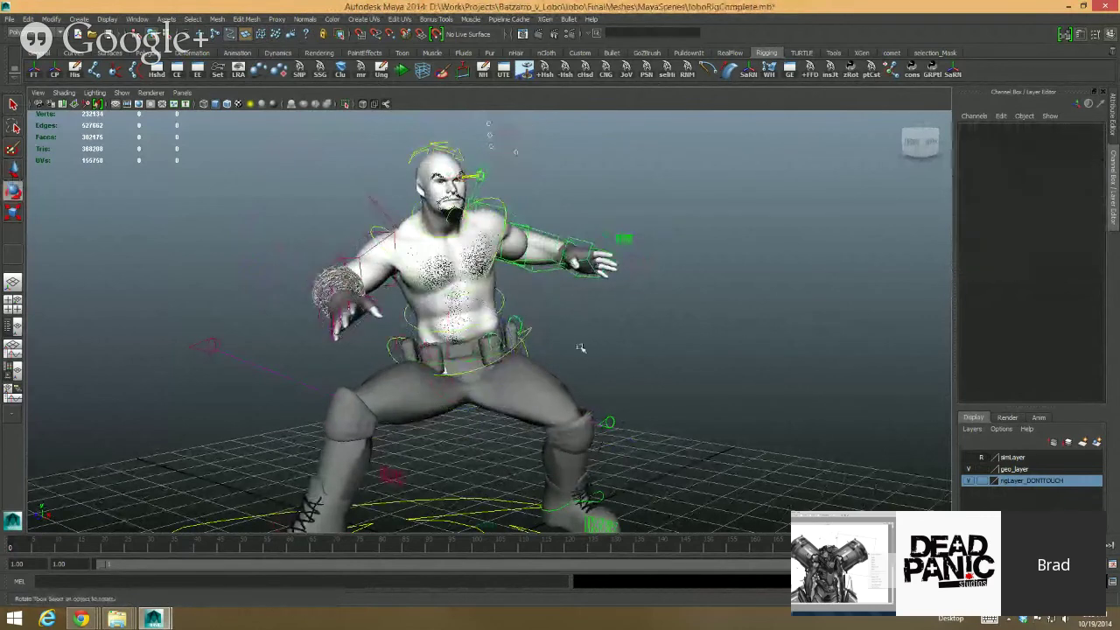
# Step: Rotate the spine control about 16° in Y to twist the torso back toward the front
pyautogui.click(503, 306)
pyautogui.moveTo(455, 350); pyautogui.dragTo(439, 328)
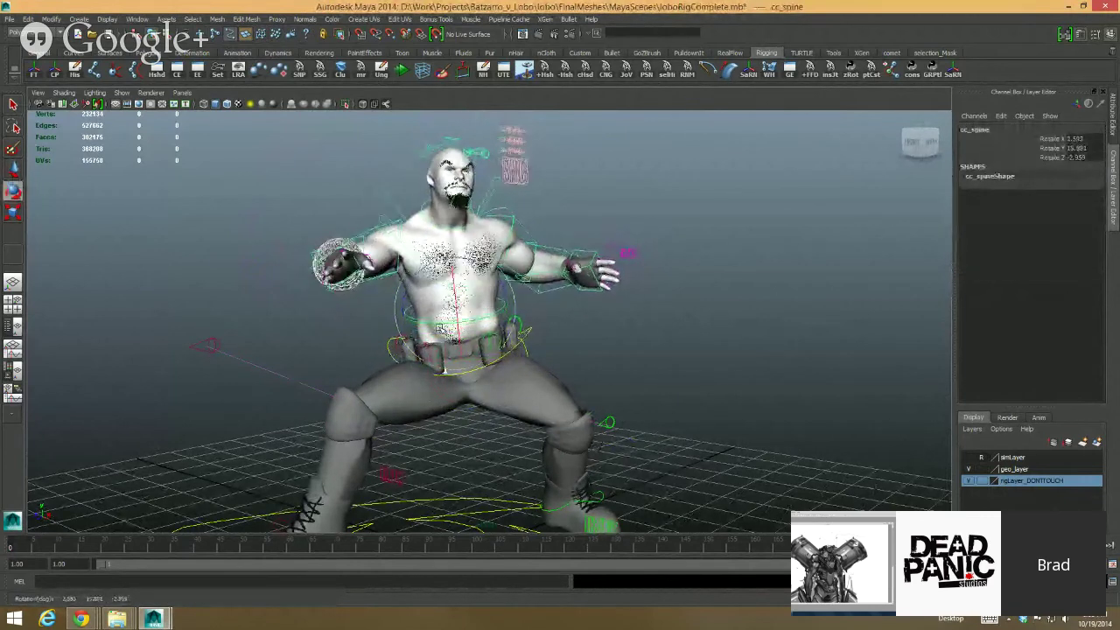
pyautogui.click(568, 341)
# Step: Rotate Lobo's left arm control so the bent forearm and hand lift higher
pyautogui.moveTo(568, 341)
pyautogui.keyDown('alt'); pyautogui.mouseDown()
pyautogui.moveTo(601, 344)
pyautogui.moveTo(583, 352)
pyautogui.mouseUp(); pyautogui.keyUp('alt')
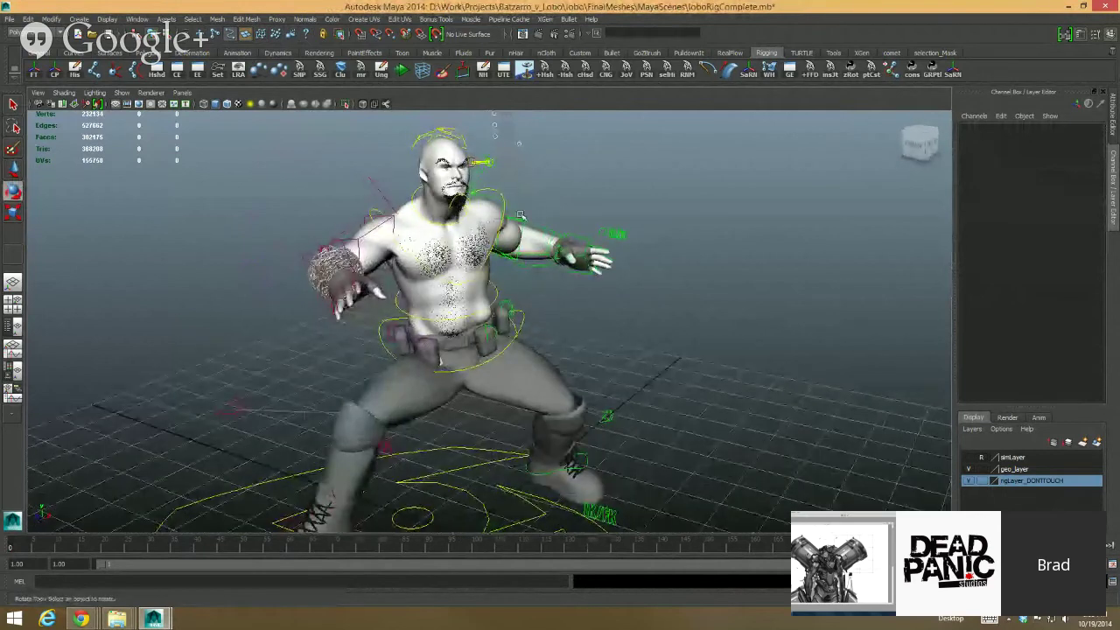
pyautogui.click(511, 224)
pyautogui.moveTo(512, 224); pyautogui.dragTo(530, 199)
pyautogui.click(573, 177)
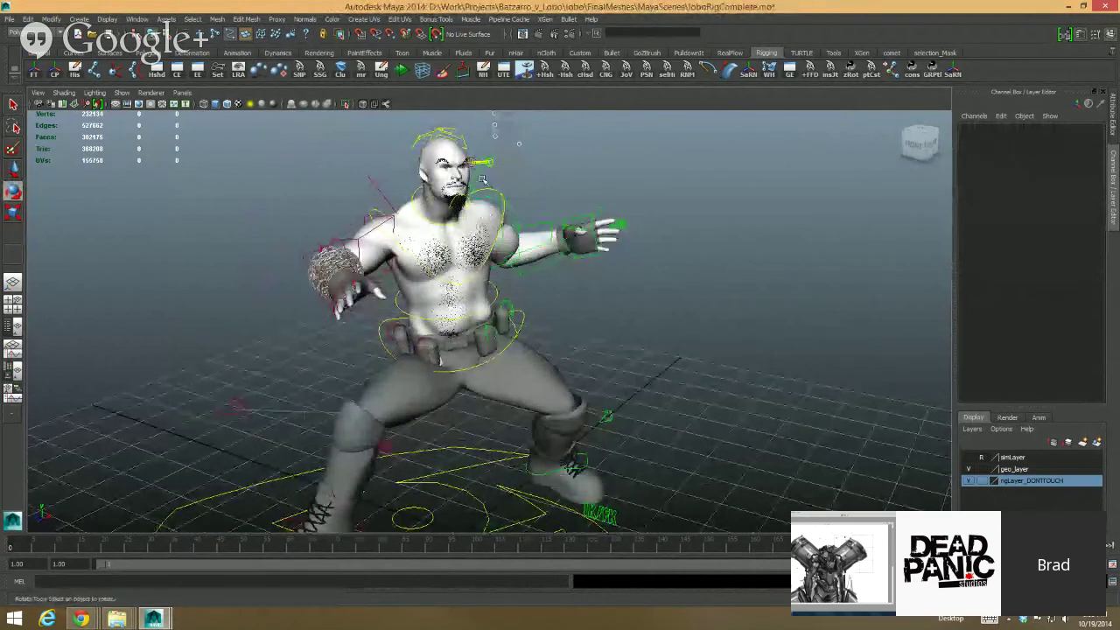
# Step: Rotate Lobo's left shoulder control about 11° in X and clear the selection
pyautogui.click(478, 176)
pyautogui.moveTo(463, 180); pyautogui.dragTo(434, 187)
pyautogui.keyDown('alt'); pyautogui.moveTo(613, 219); pyautogui.dragTo(544, 216); pyautogui.keyUp('alt')
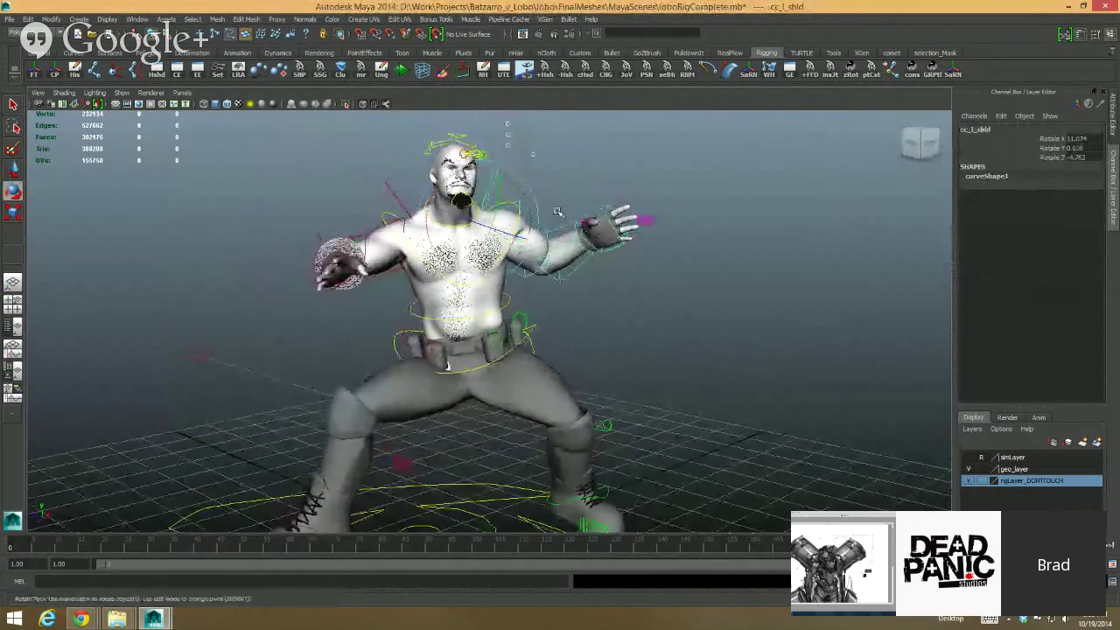
pyautogui.keyDown('alt'); pyautogui.moveTo(544, 216); pyautogui.dragTo(560, 259, button='middle'); pyautogui.keyUp('alt')
pyautogui.keyDown('alt'); pyautogui.moveTo(560, 259); pyautogui.dragTo(574, 259, button='right'); pyautogui.keyUp('alt')
pyautogui.click(573, 221)
pyautogui.click(516, 266)
pyautogui.click(580, 218)
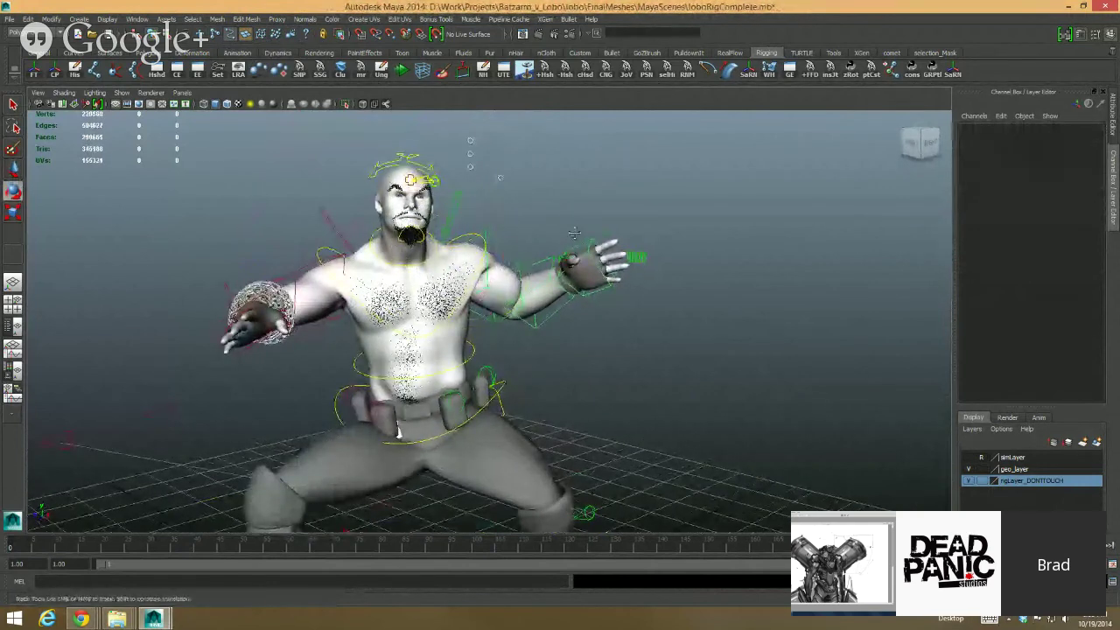
pyautogui.keyDown('alt'); pyautogui.moveTo(427, 172); pyautogui.dragTo(455, 203, button='middle'); pyautogui.keyUp('alt')
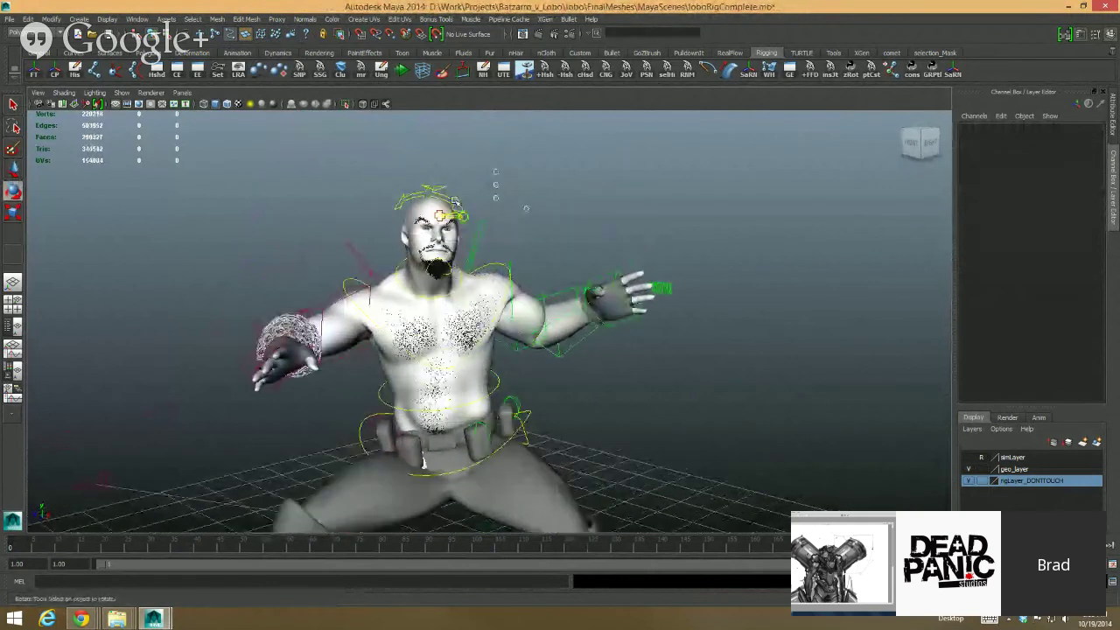
# Step: Rotate Lobo's head control to adjust the tilt of the head, and clear the selection
pyautogui.click(439, 186)
pyautogui.moveTo(434, 231)
pyautogui.mouseDown()
pyautogui.moveTo(425, 199)
pyautogui.moveTo(424, 219)
pyautogui.mouseUp()
pyautogui.click(545, 242)
# Step: Rotate Lobo's right upper-arm and elbow FK controls so the forearm and open hand reach higher
pyautogui.keyDown('alt'); pyautogui.moveTo(544, 243); pyautogui.dragTo(440, 211, button='right'); pyautogui.keyUp('alt')
pyautogui.keyDown('alt'); pyautogui.moveTo(440, 211); pyautogui.dragTo(385, 219); pyautogui.keyUp('alt')
pyautogui.click(423, 306)
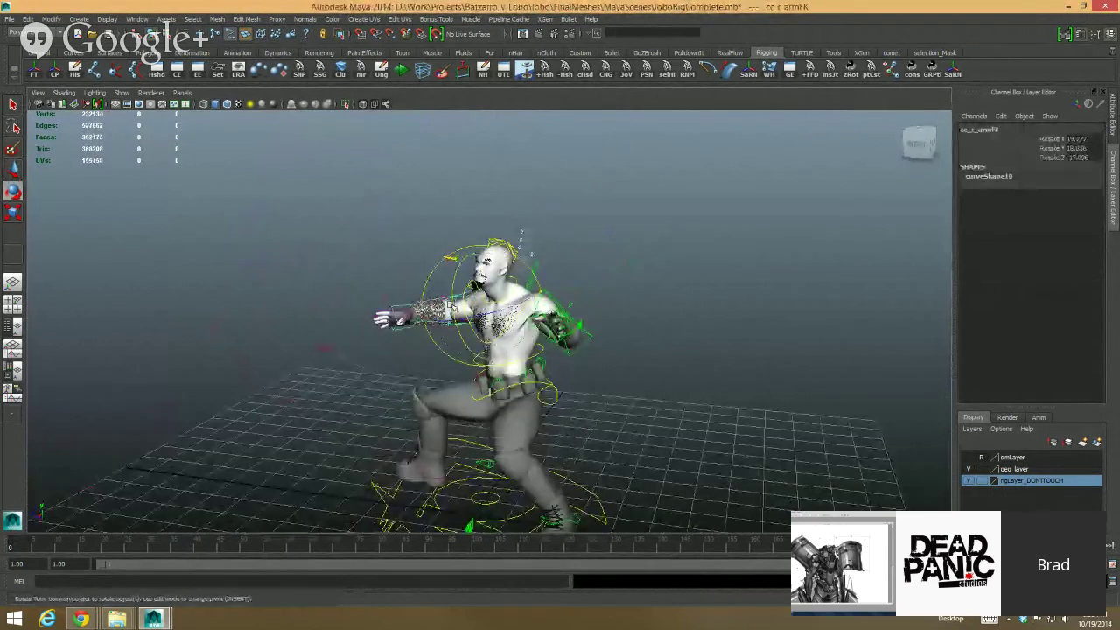
pyautogui.keyDown('alt'); pyautogui.moveTo(422, 294); pyautogui.dragTo(434, 269); pyautogui.keyUp('alt')
pyautogui.click(417, 269)
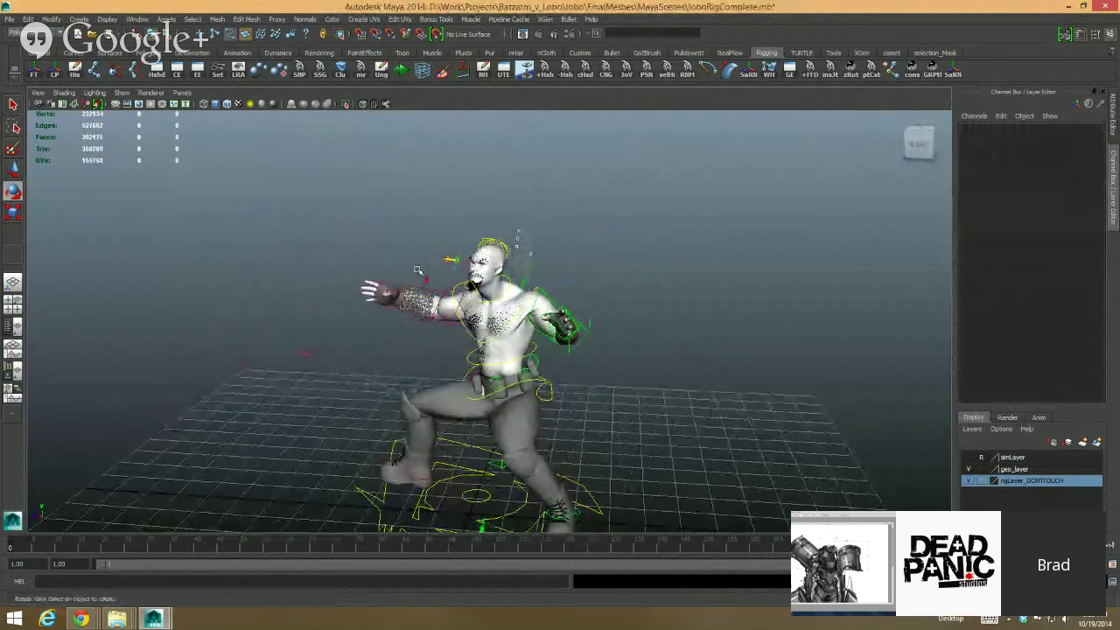
pyautogui.click(433, 293)
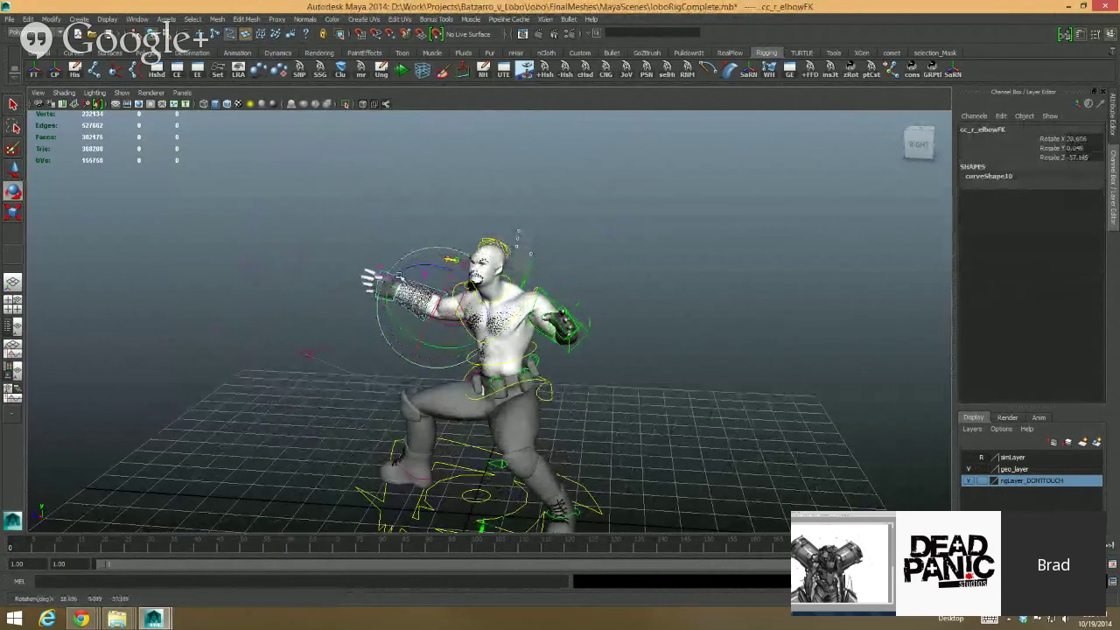
pyautogui.click(573, 260)
# Step: Rotate Lobo's root control slightly and move it to shift the hips forward over the legs
pyautogui.keyDown('alt'); pyautogui.moveTo(573, 259); pyautogui.dragTo(787, 278); pyautogui.keyUp('alt')
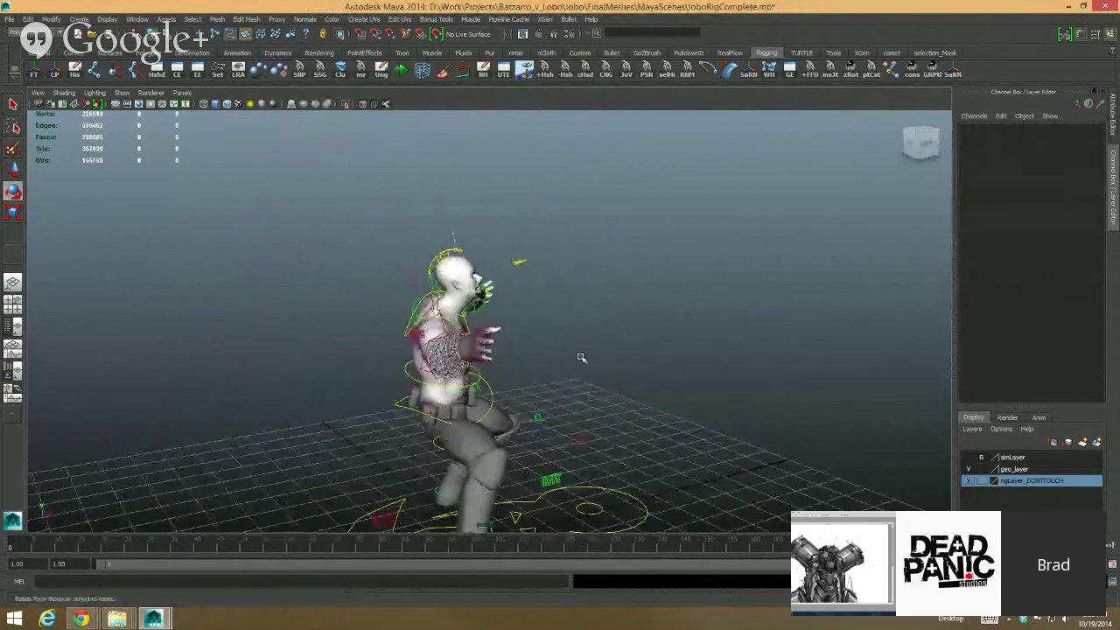
pyautogui.click(490, 394)
pyautogui.moveTo(481, 387); pyautogui.dragTo(477, 392)
pyautogui.press('w')
pyautogui.moveTo(459, 345); pyautogui.dragTo(464, 311)
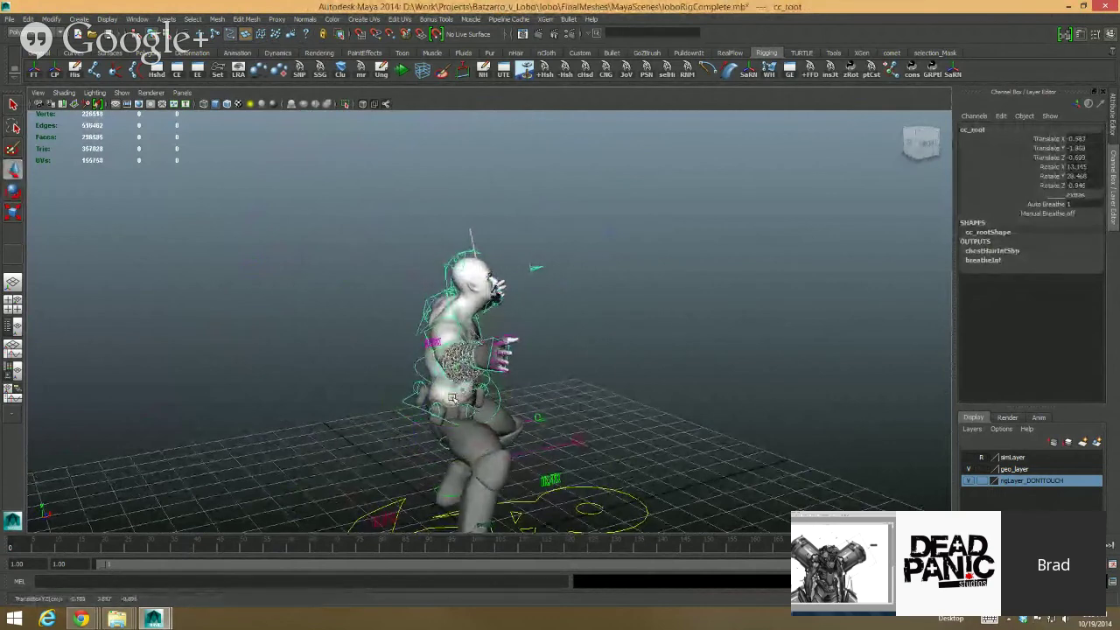
pyautogui.click(683, 354)
pyautogui.keyDown('alt'); pyautogui.moveTo(682, 354); pyautogui.dragTo(655, 378); pyautogui.keyUp('alt')
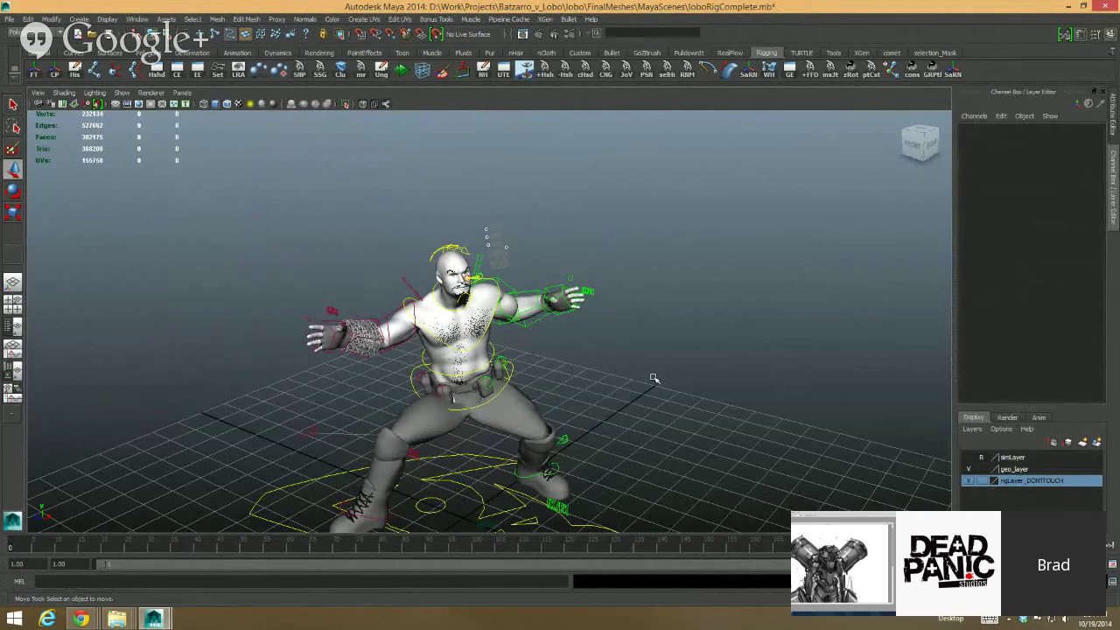
# Step: Nudge and rotate the front right belt pouch control so the pouch tilts away from the belt, then deselect it
pyautogui.keyDown('alt'); pyautogui.moveTo(688, 380); pyautogui.dragTo(647, 380); pyautogui.keyUp('alt')
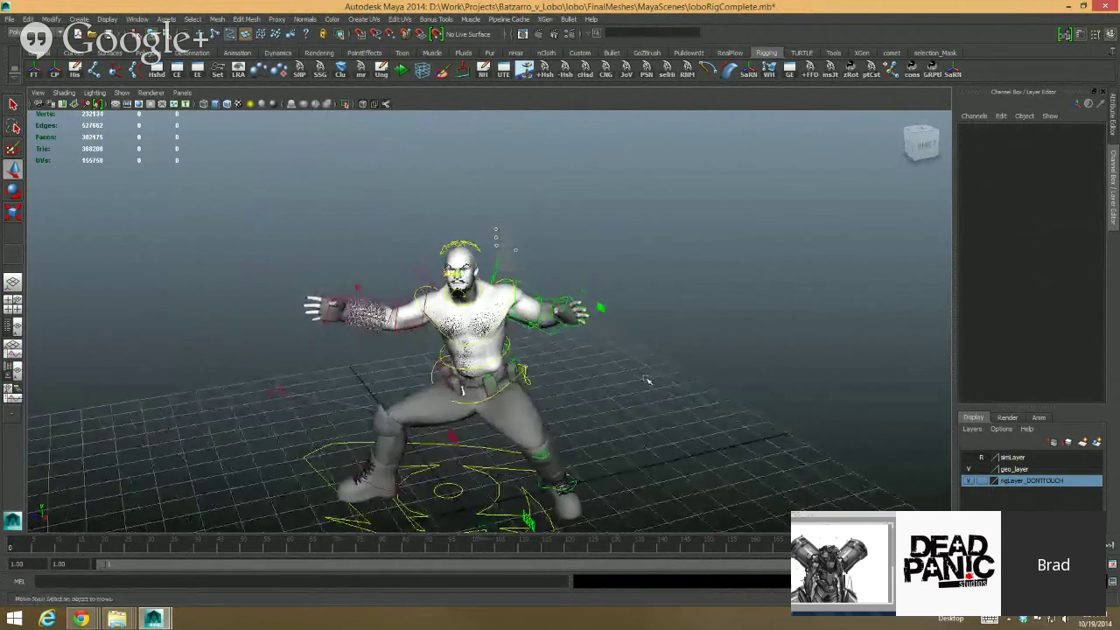
pyautogui.keyDown('alt'); pyautogui.moveTo(647, 380); pyautogui.dragTo(656, 265, button='middle'); pyautogui.keyUp('alt')
pyautogui.keyDown('alt'); pyautogui.moveTo(655, 265); pyautogui.dragTo(675, 263, button='right'); pyautogui.keyUp('alt')
pyautogui.keyDown('alt'); pyautogui.moveTo(675, 263); pyautogui.dragTo(644, 284); pyautogui.keyUp('alt')
pyautogui.keyDown('alt'); pyautogui.moveTo(644, 285); pyautogui.dragTo(630, 331, button='middle'); pyautogui.keyUp('alt')
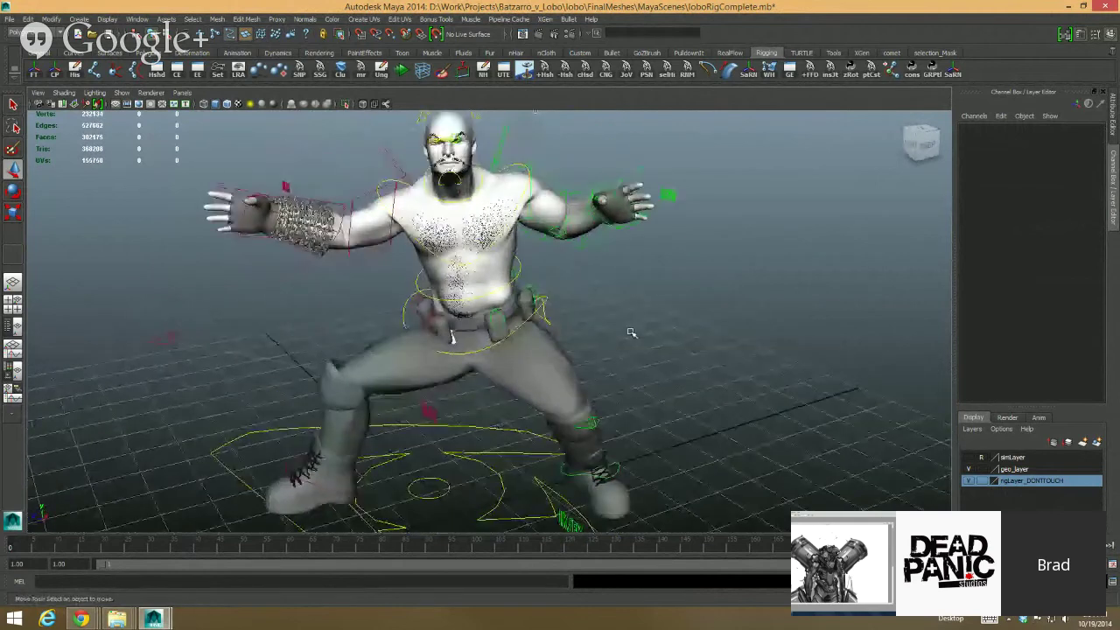
pyautogui.keyDown('alt'); pyautogui.moveTo(630, 331); pyautogui.dragTo(594, 331); pyautogui.keyUp('alt')
pyautogui.click(418, 330)
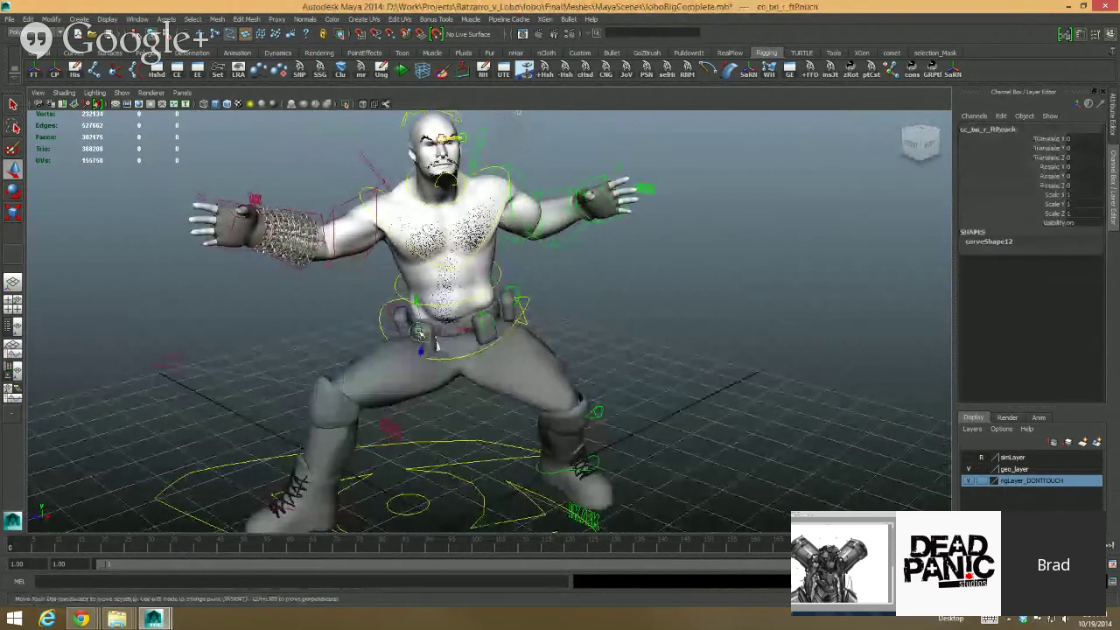
pyautogui.press('e')
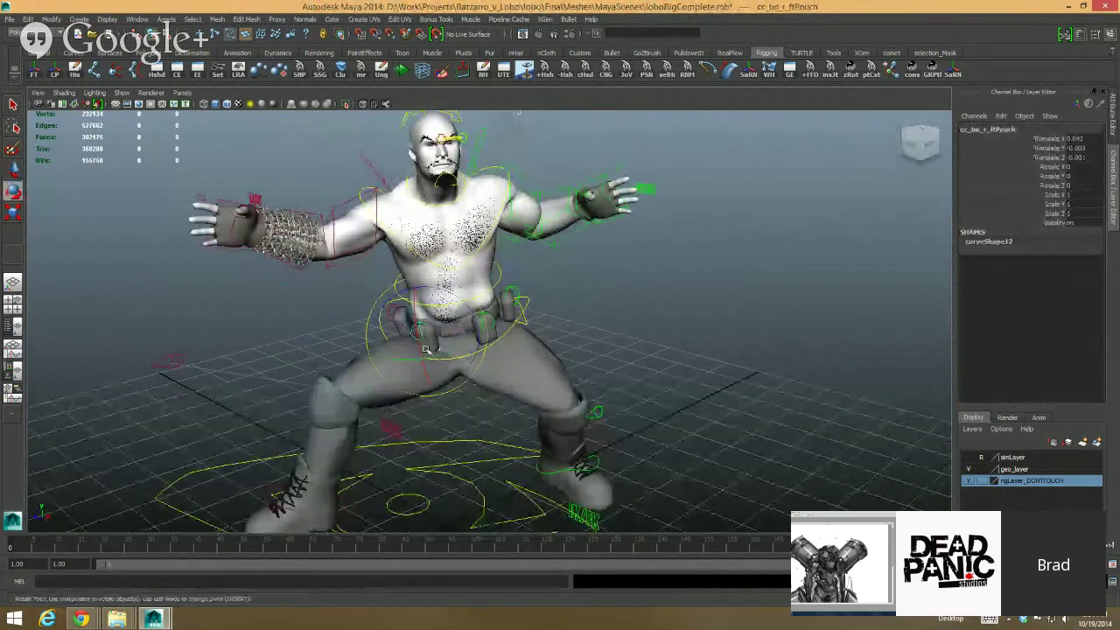
pyautogui.moveTo(420, 339); pyautogui.dragTo(456, 300)
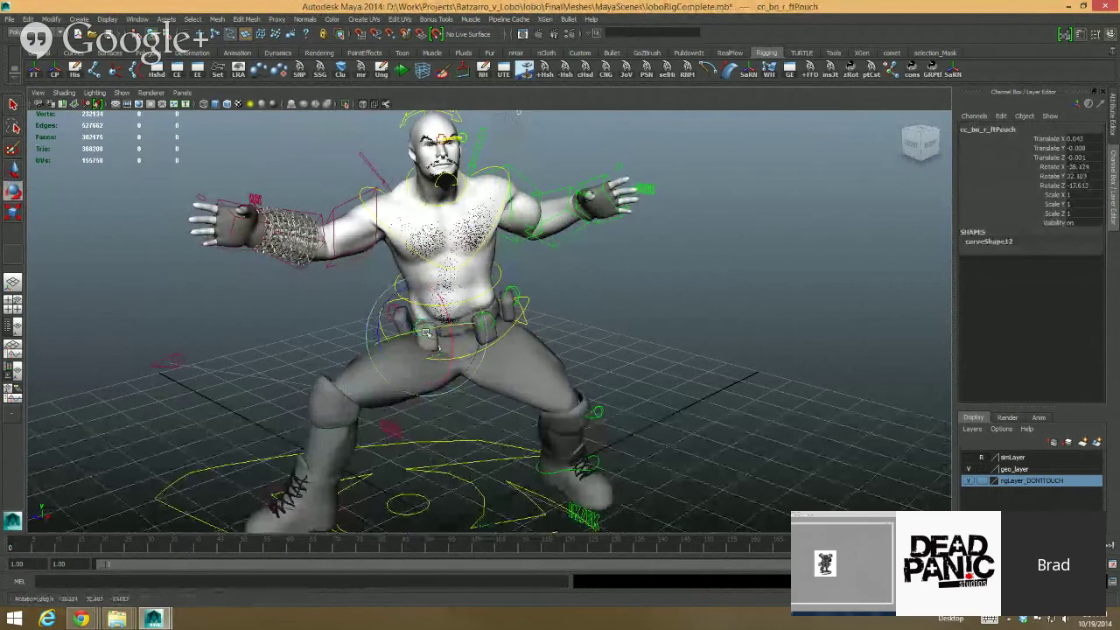
pyautogui.press('w')
pyautogui.click(606, 322)
# Step: Rotate Lobo's root control to about 16° X, 25° Y and -9° Z so the body leans forward
pyautogui.scroll(-2, 645, 304)
pyautogui.keyDown('alt'); pyautogui.moveTo(644, 303); pyautogui.dragTo(645, 304, button='middle'); pyautogui.keyUp('alt')
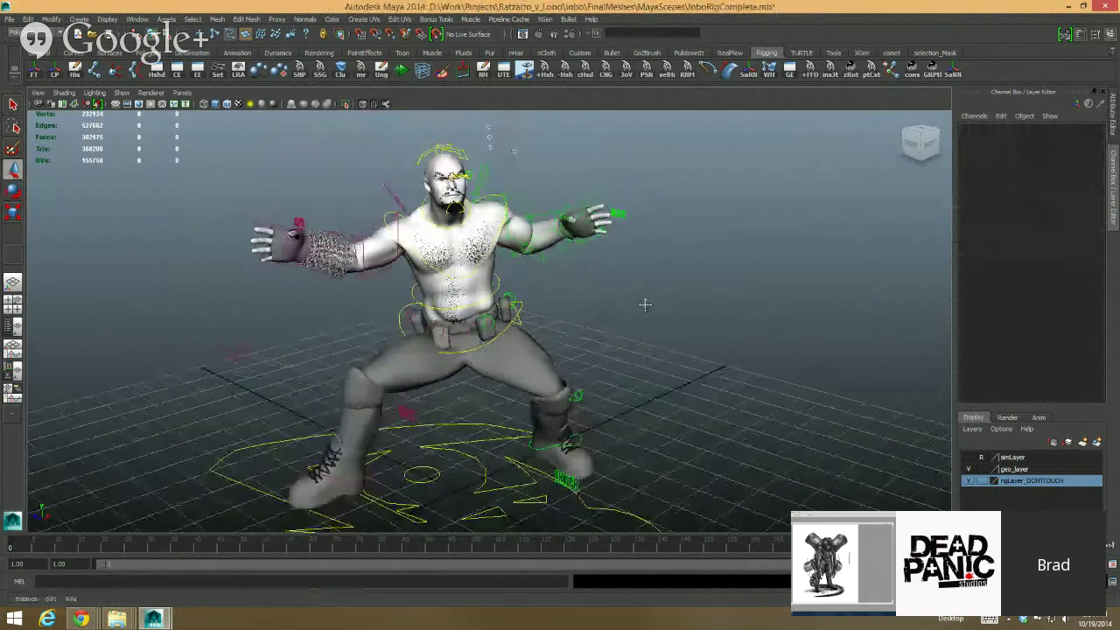
pyautogui.keyDown('alt'); pyautogui.moveTo(645, 304); pyautogui.dragTo(709, 307); pyautogui.keyUp('alt')
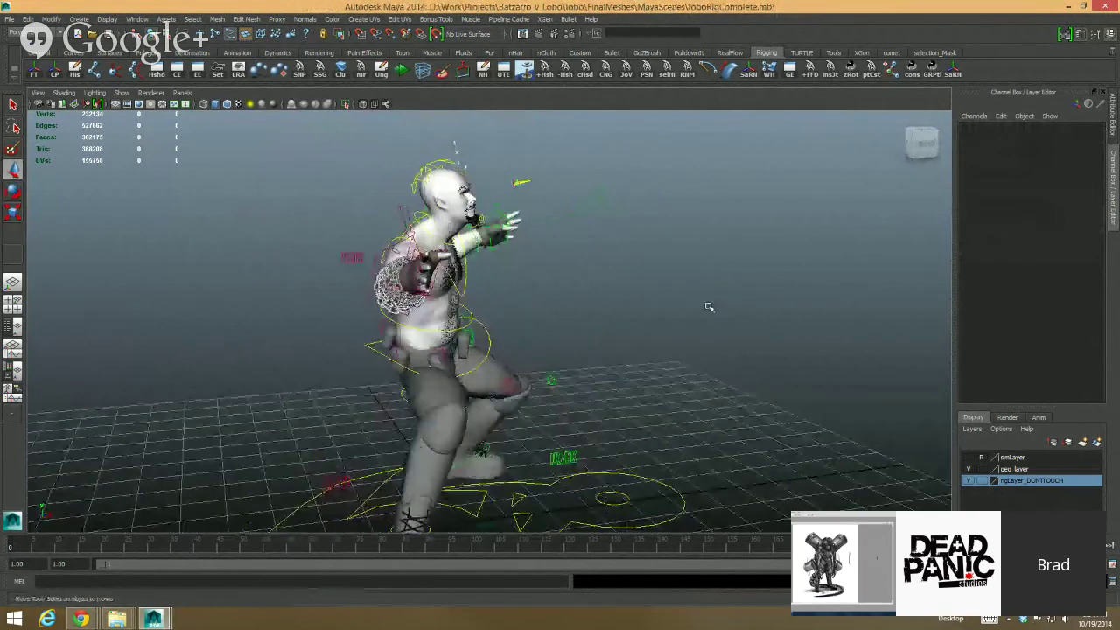
pyautogui.click(491, 349)
pyautogui.press('e')
pyautogui.moveTo(468, 329); pyautogui.dragTo(480, 324)
pyautogui.press('w')
# Step: Rotate the spine control to about -2° X, 18.6° Y and 1.1° Z to bring the torso more upright
pyautogui.click(488, 327)
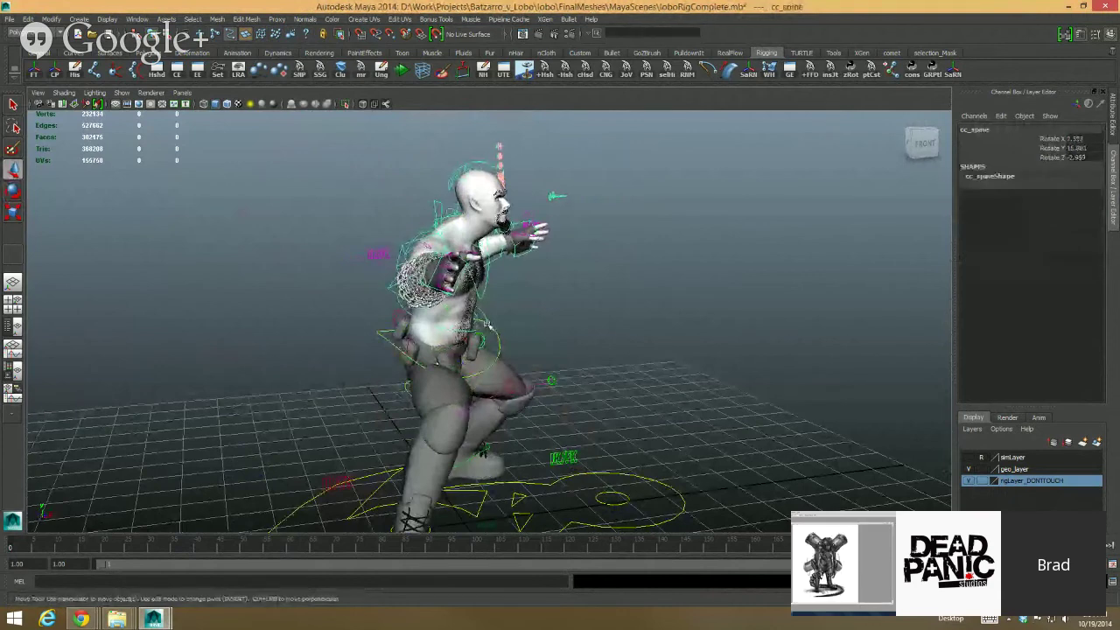
pyautogui.press('e')
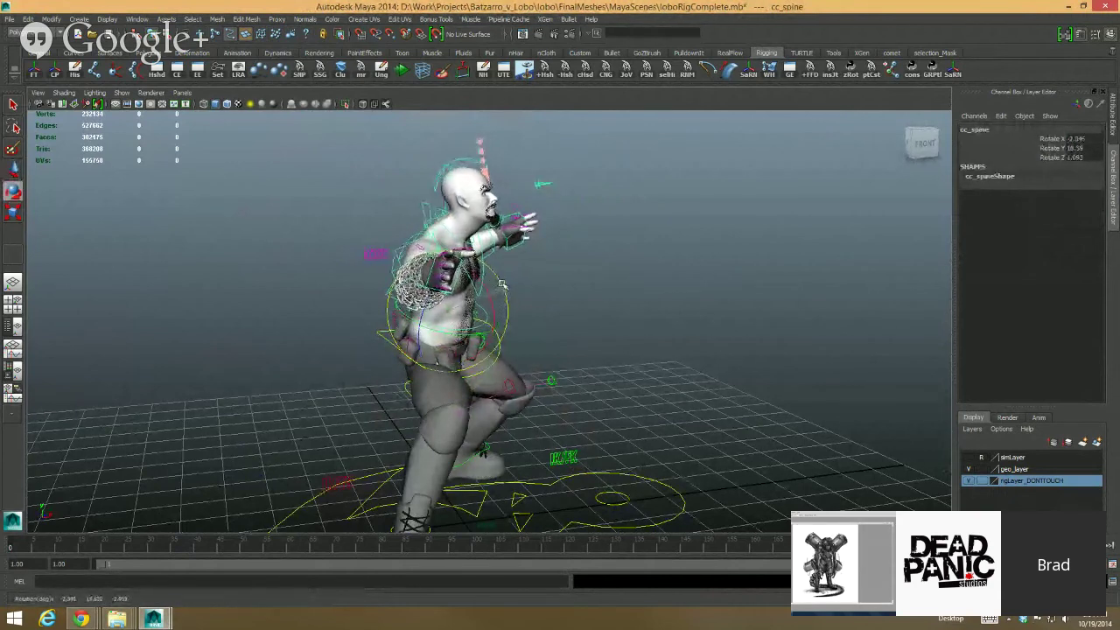
pyautogui.click(536, 285)
pyautogui.keyDown('alt'); pyautogui.moveTo(565, 288); pyautogui.dragTo(652, 330); pyautogui.keyUp('alt')
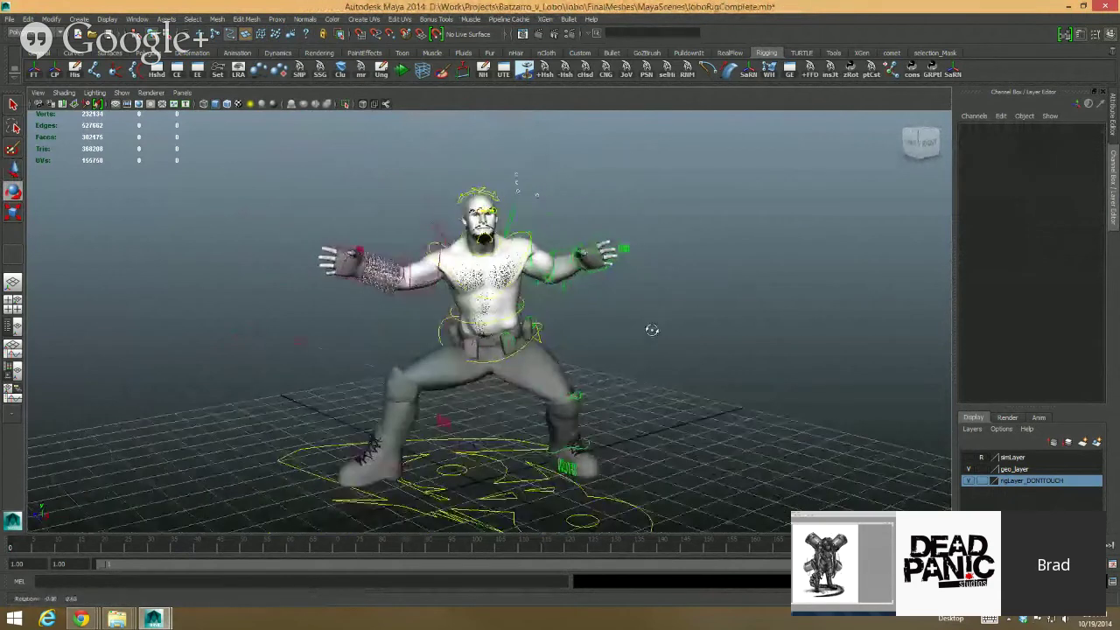
# Step: Raise Lobo's root control to about -0.6 in Y so the crouch becomes shallower, then deselect it
pyautogui.scroll(-4, 661, 355)
pyautogui.scroll(5, 582, 310)
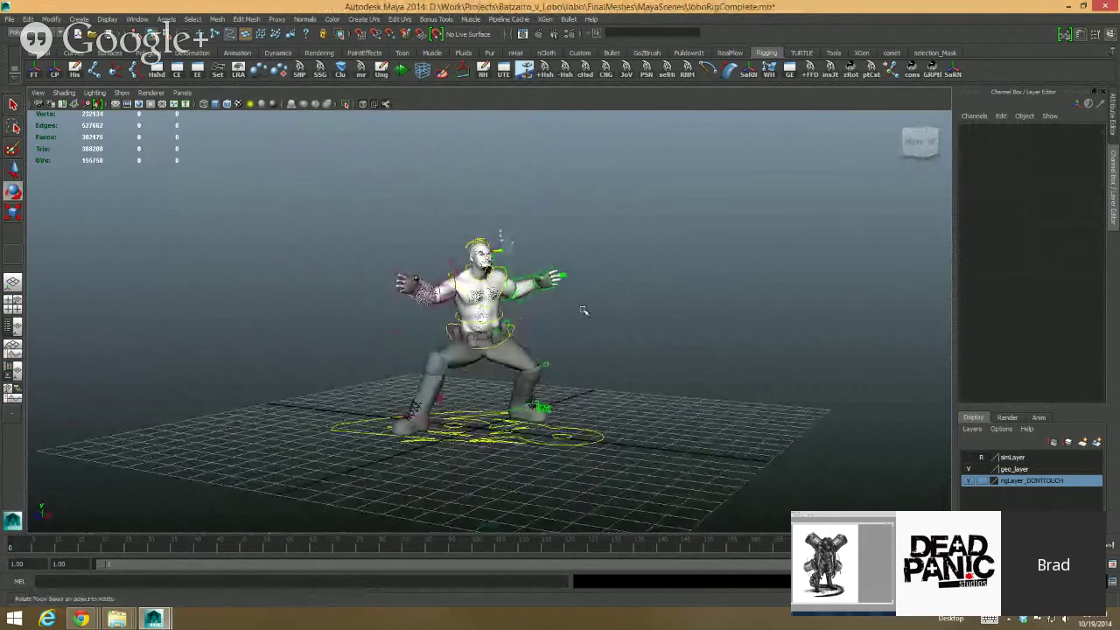
pyautogui.moveTo(596, 371)
pyautogui.keyDown('alt'); pyautogui.mouseDown()
pyautogui.moveTo(674, 393)
pyautogui.moveTo(595, 358)
pyautogui.mouseUp(); pyautogui.keyUp('alt')
pyautogui.click(510, 345)
pyautogui.press('w')
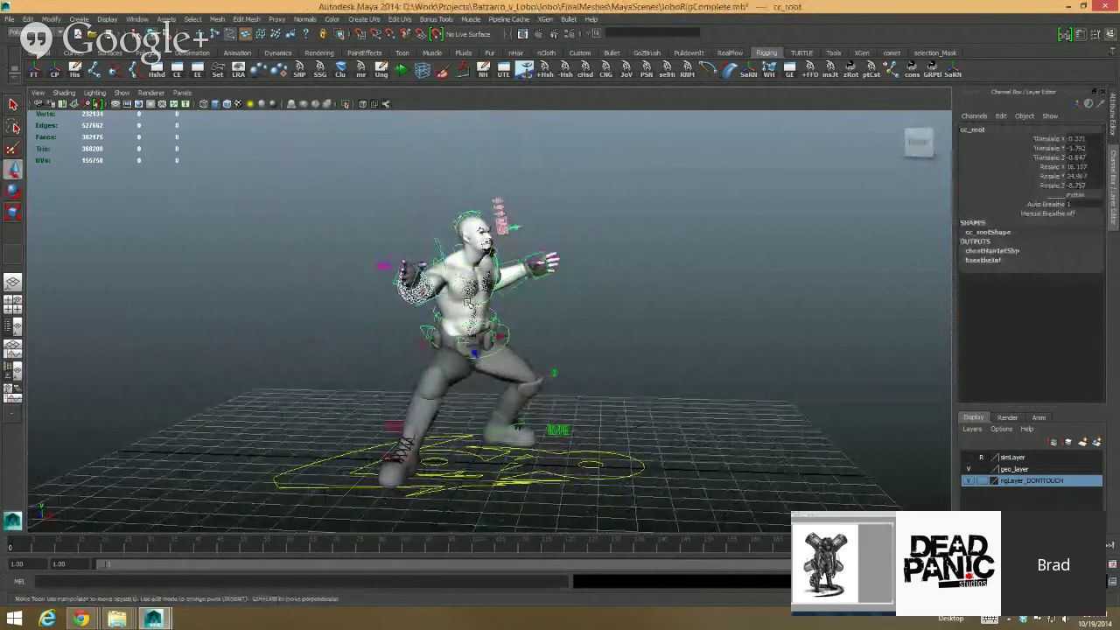
pyautogui.moveTo(468, 302); pyautogui.dragTo(471, 287)
pyautogui.keyDown('alt'); pyautogui.moveTo(562, 338); pyautogui.dragTo(467, 296); pyautogui.keyUp('alt')
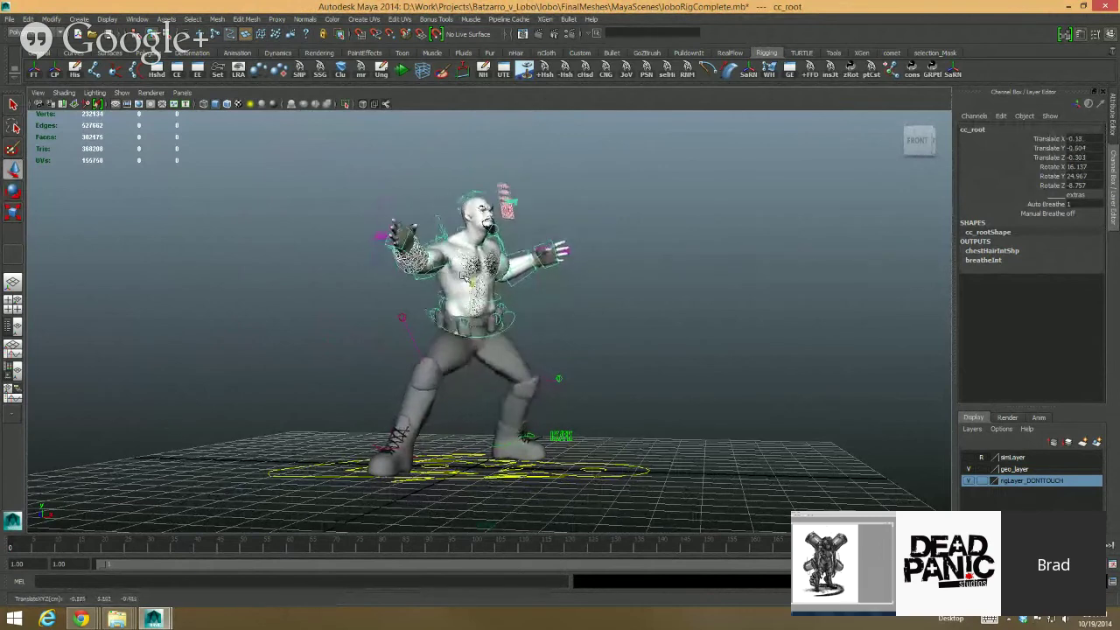
pyautogui.click(659, 340)
# Step: Move the facial sync control beside Lobo's head to about -1.7 in X and 0 in Y to reshape the mouth
pyautogui.keyDown('alt'); pyautogui.moveTo(679, 340); pyautogui.dragTo(638, 372); pyautogui.keyUp('alt')
pyautogui.keyDown('alt'); pyautogui.moveTo(637, 372); pyautogui.dragTo(567, 452, button='middle'); pyautogui.keyUp('alt')
pyautogui.keyDown('alt'); pyautogui.moveTo(568, 451); pyautogui.dragTo(909, 411, button='right'); pyautogui.keyUp('alt')
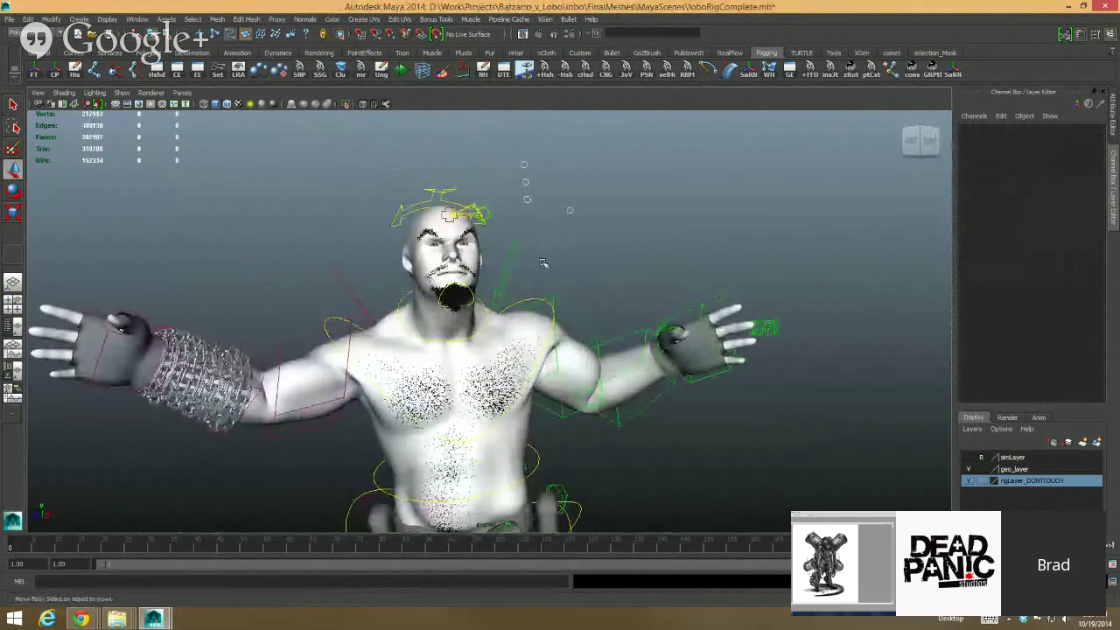
pyautogui.click(571, 213)
pyautogui.keyDown('alt'); pyautogui.moveTo(511, 224); pyautogui.dragTo(522, 292, button='middle'); pyautogui.keyUp('alt')
pyautogui.keyDown('alt'); pyautogui.moveTo(522, 292); pyautogui.dragTo(584, 291, button='right'); pyautogui.keyUp('alt')
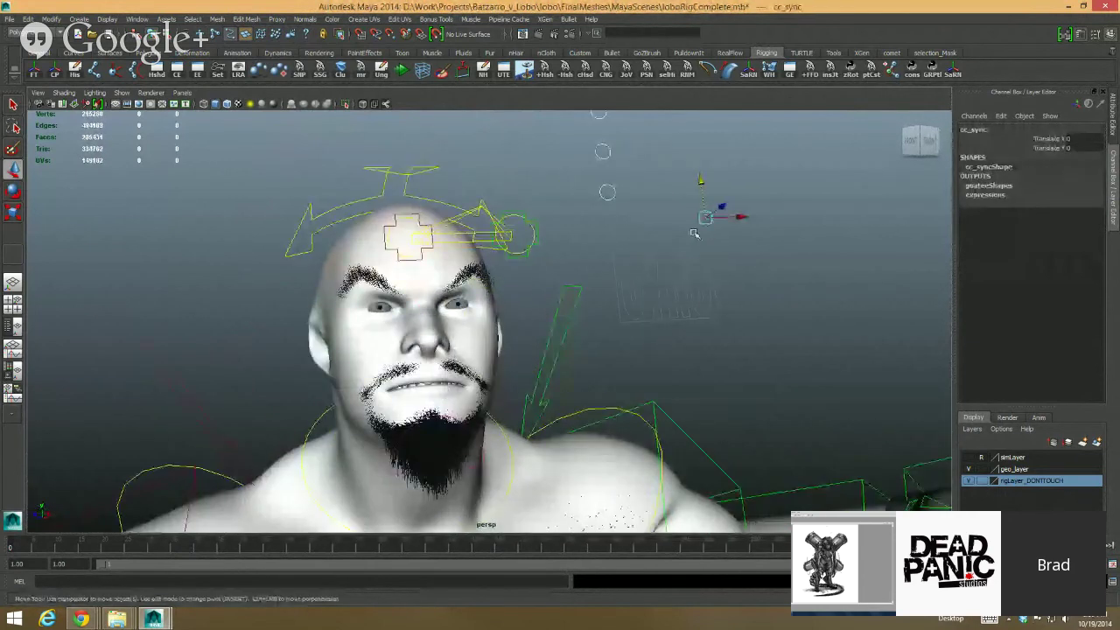
pyautogui.moveTo(705, 218); pyautogui.dragTo(688, 238)
pyautogui.moveTo(689, 238); pyautogui.dragTo(641, 259, button='middle')
pyautogui.moveTo(688, 267); pyautogui.dragTo(656, 199)
pyautogui.keyDown('alt'); pyautogui.moveTo(826, 361); pyautogui.dragTo(607, 279, button='right'); pyautogui.keyUp('alt')
pyautogui.keyDown('alt'); pyautogui.moveTo(490, 311); pyautogui.dragTo(594, 320); pyautogui.keyUp('alt')
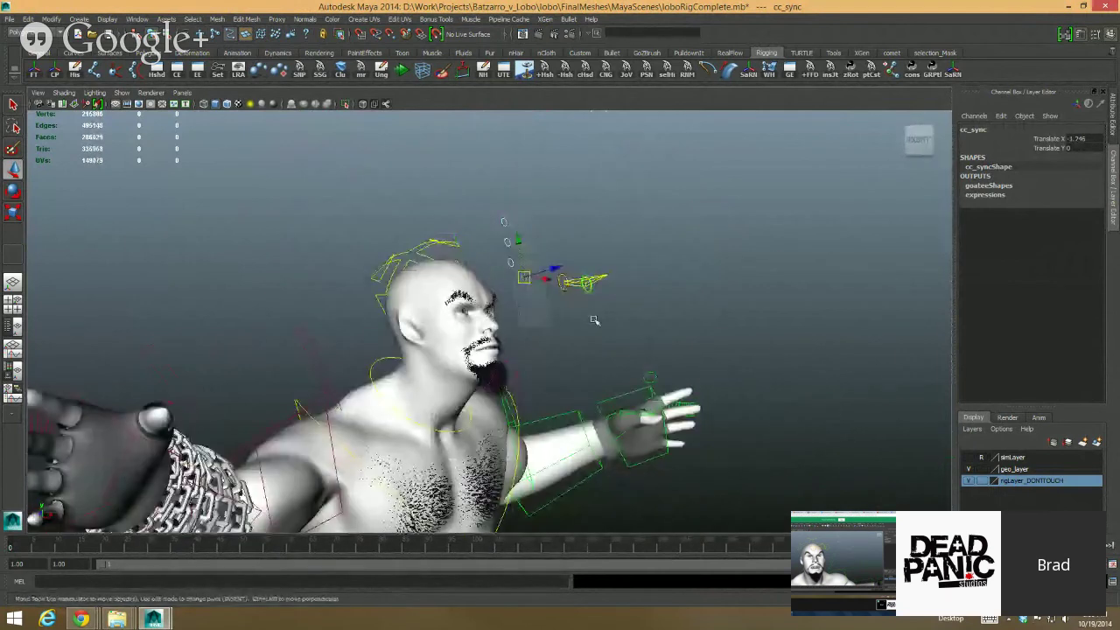
pyautogui.keyDown('alt'); pyautogui.moveTo(676, 346); pyautogui.dragTo(420, 262, button='right'); pyautogui.keyUp('alt')
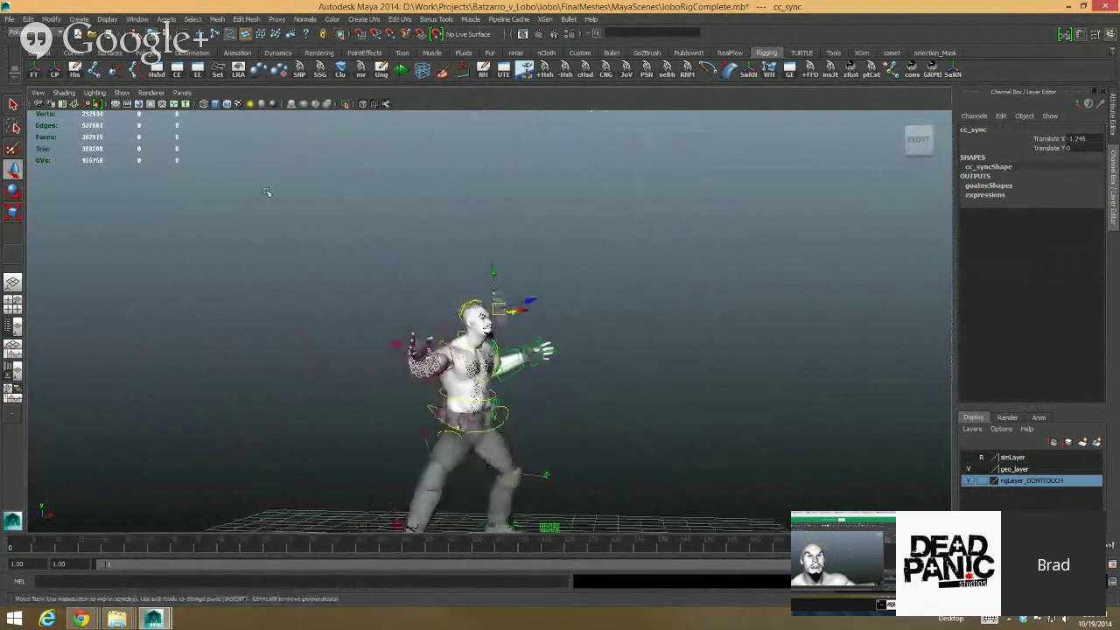
# Step: Replace the posed Lobo rig scene with a new empty scene
pyautogui.click(78, 35)
pyautogui.click(554, 312)
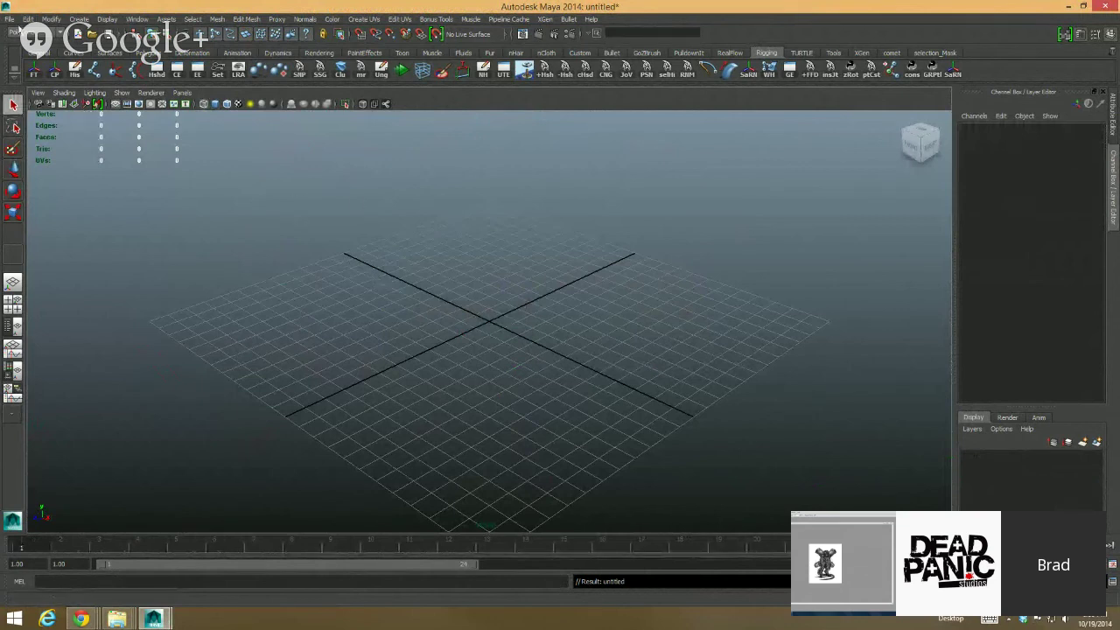
pyautogui.click(9, 19)
pyautogui.moveTo(105, 266)
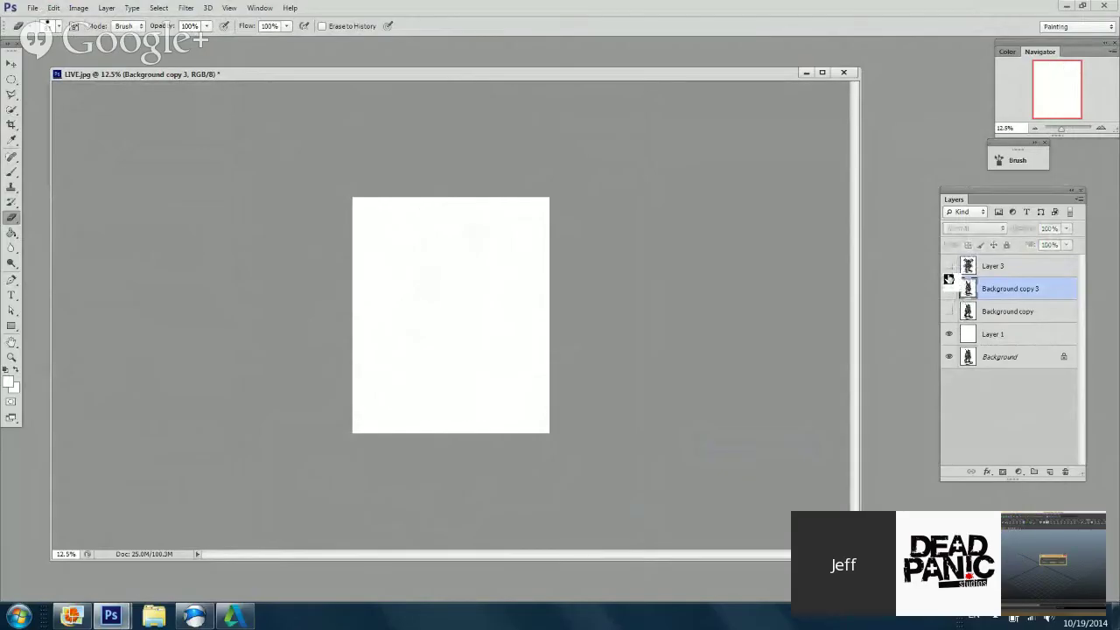
# Step: Make Layer 3 with the cannon-backed creature visible in LIVE.jpg and fit the whole figure at 25% zoom
pyautogui.click(949, 267)
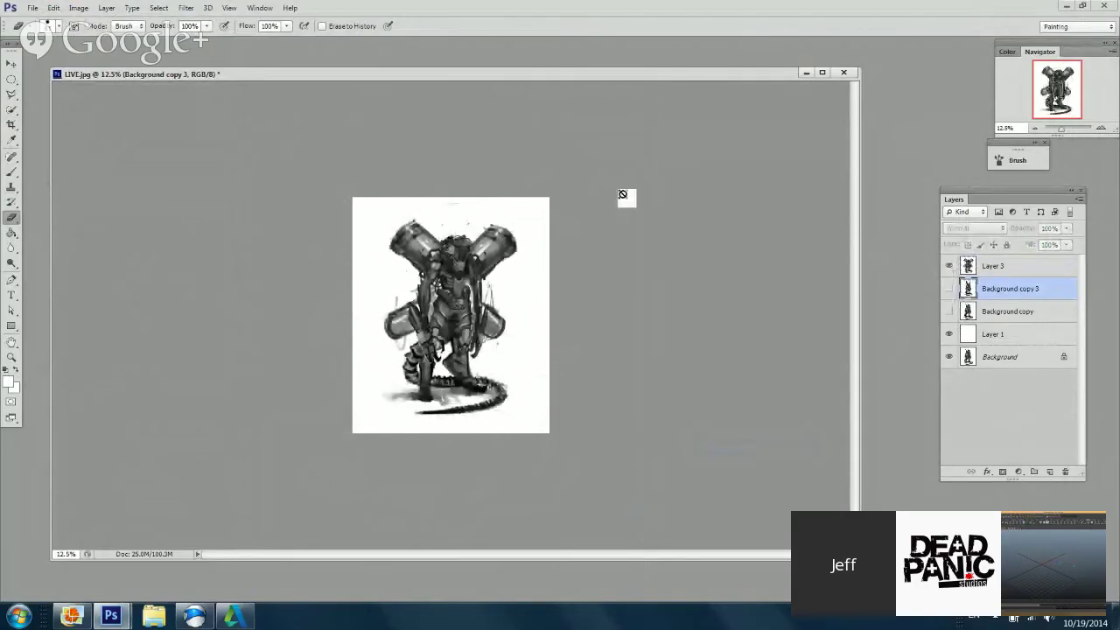
pyautogui.keyDown('alt'); pyautogui.scroll(4, 584, 269); pyautogui.keyUp('alt')
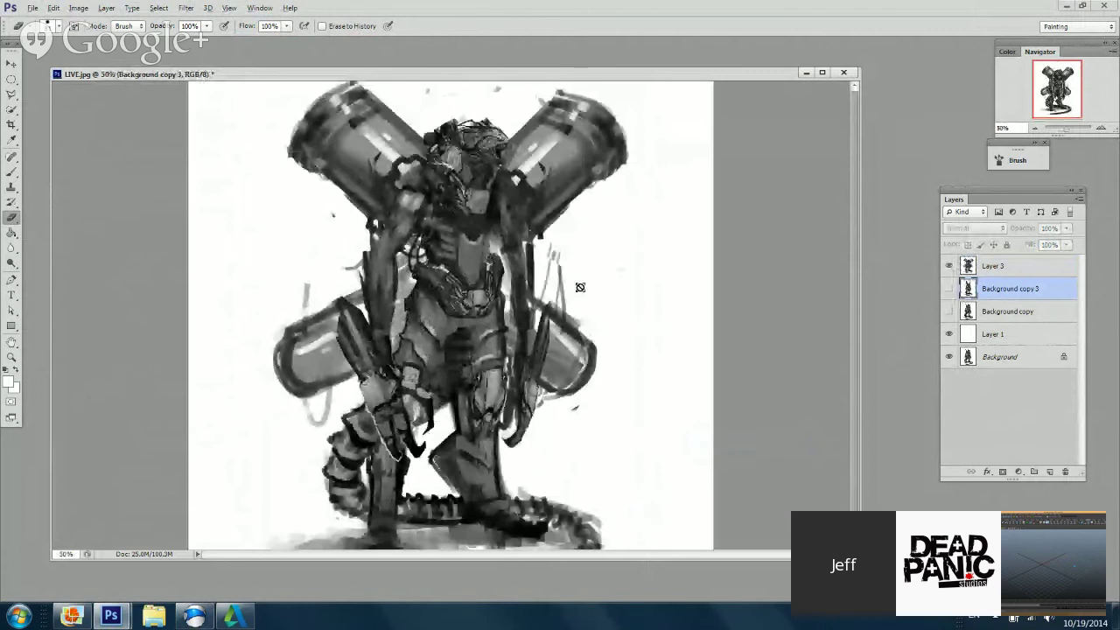
pyautogui.hotkey('ctrl', '-')
pyautogui.hotkey('ctrl', '-')
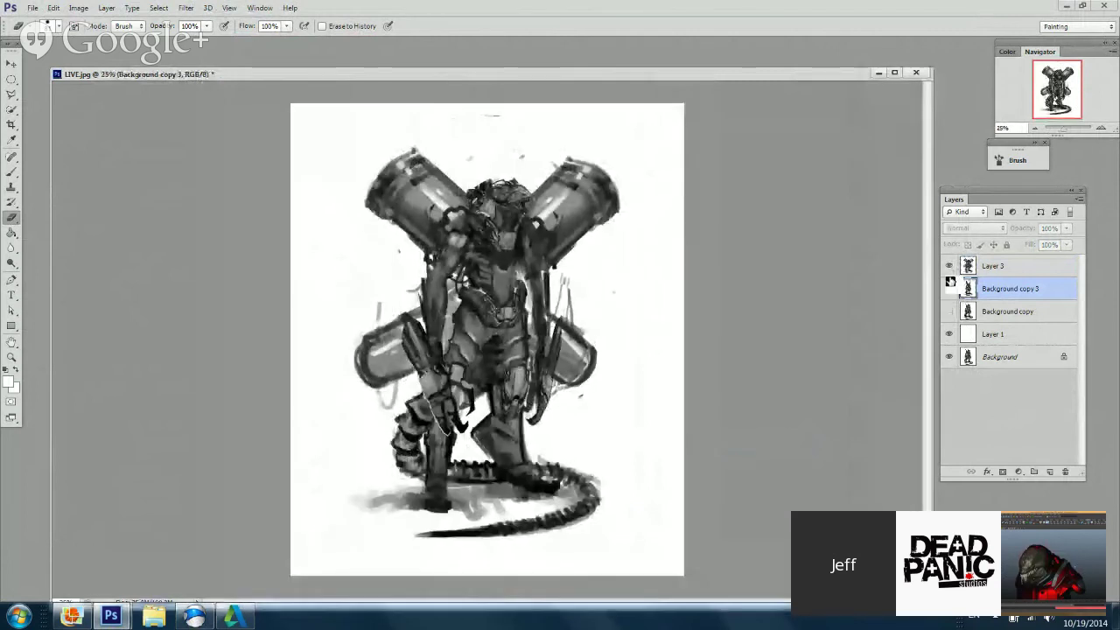
# Step: Compare the creature versions by showing Background copy, Background copy 3 and Layer 3 one at a time
pyautogui.moveTo(950, 284); pyautogui.dragTo(949, 266)
pyautogui.click(949, 312)
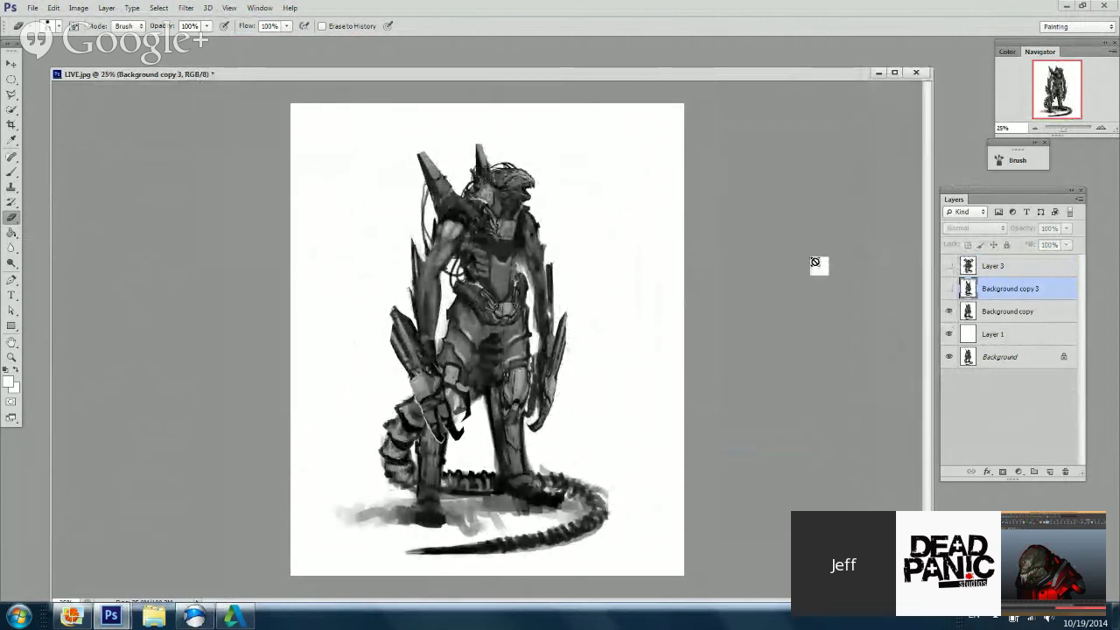
pyautogui.click(950, 313)
pyautogui.click(949, 288)
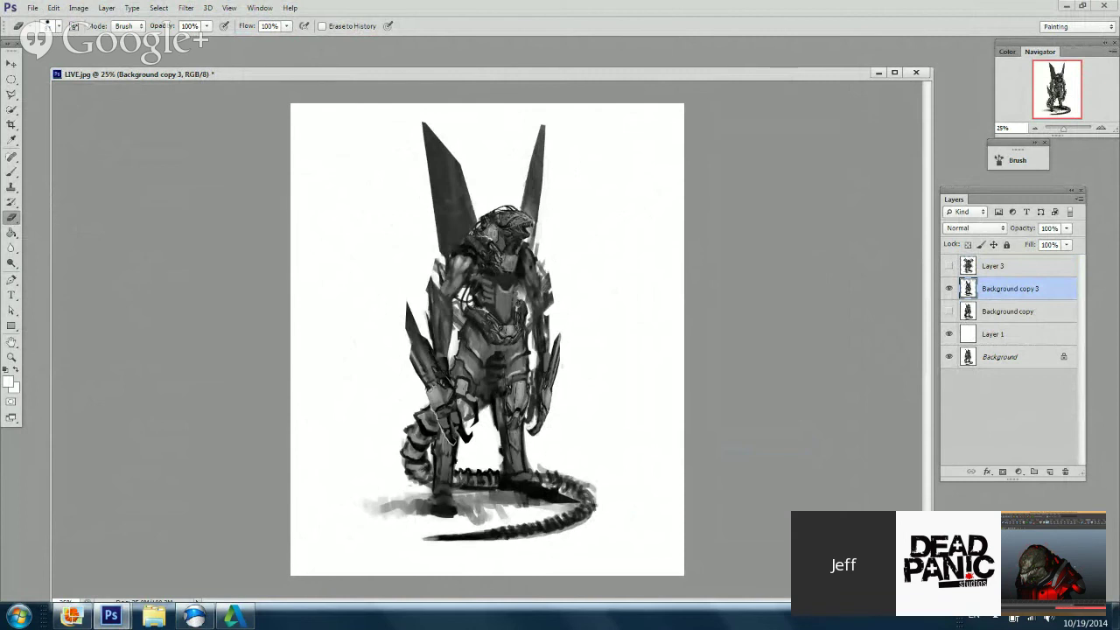
pyautogui.click(950, 288)
pyautogui.click(949, 266)
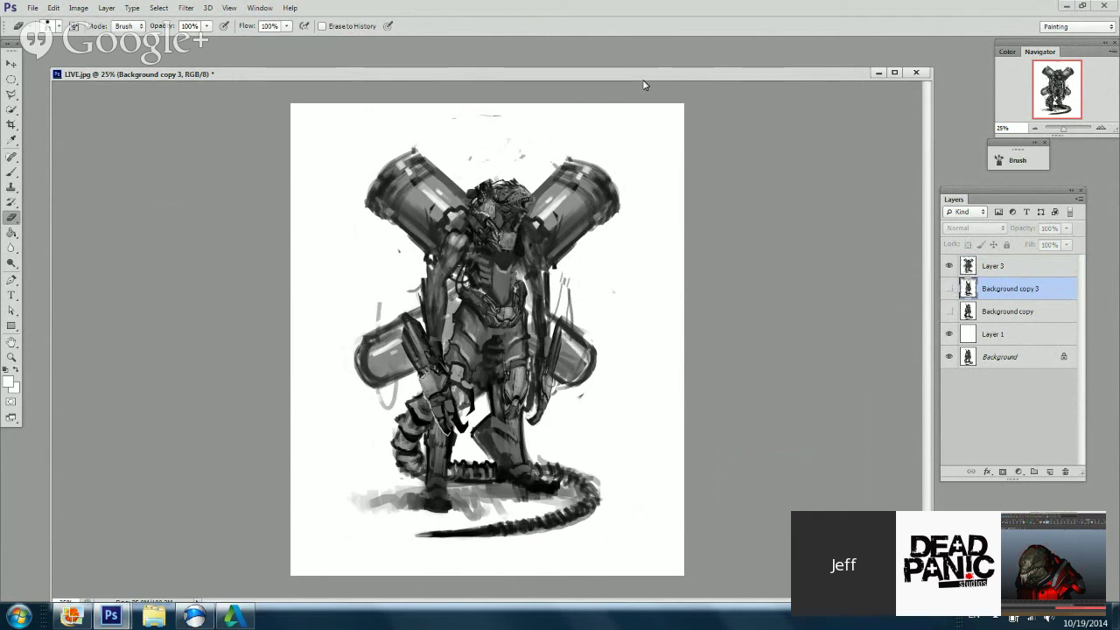
# Step: Reposition the floating LIVE.jpg document window within the Photoshop workspace
pyautogui.moveTo(643, 81); pyautogui.dragTo(619, 54)
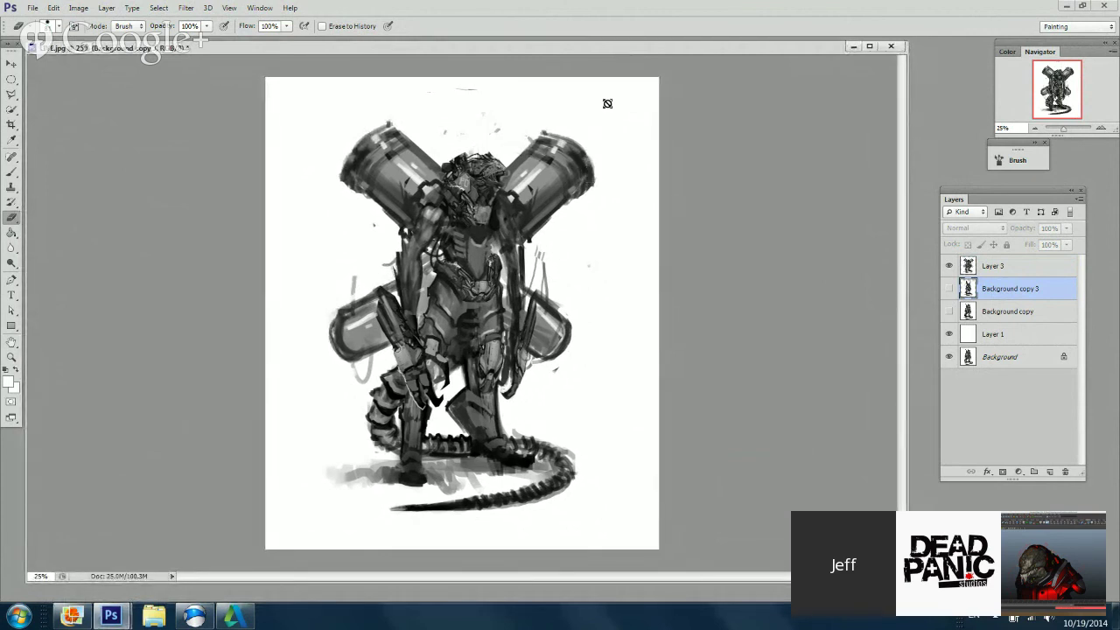
pyautogui.moveTo(636, 49)
pyautogui.mouseDown()
pyautogui.moveTo(647, 46)
pyautogui.moveTo(637, 54)
pyautogui.mouseUp()
pyautogui.click(196, 619)
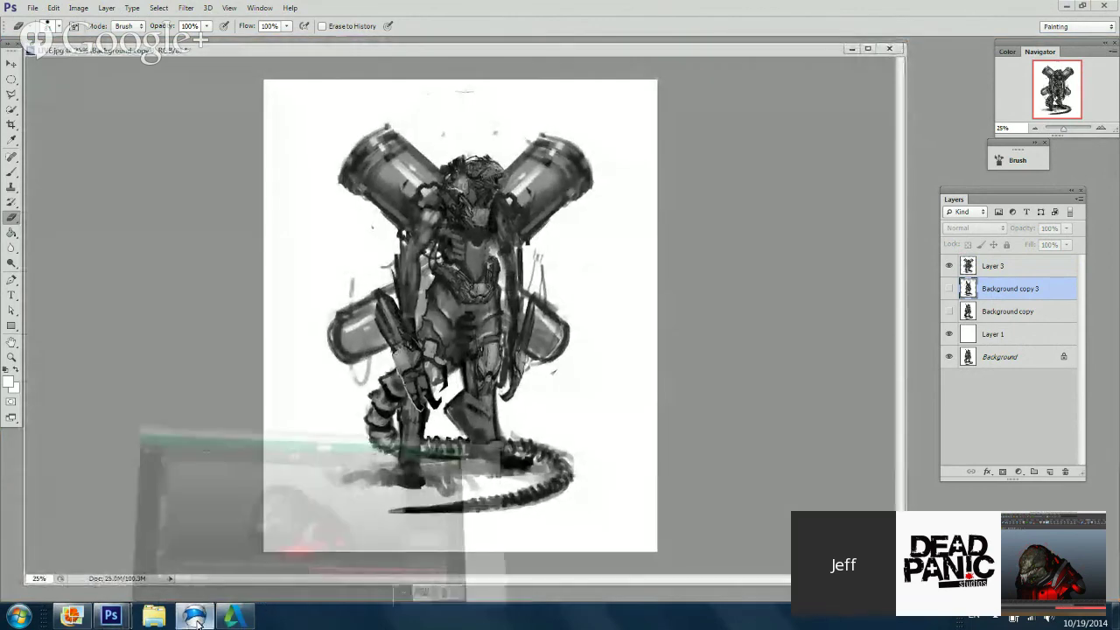
pyautogui.moveTo(520, 52); pyautogui.dragTo(522, 45)
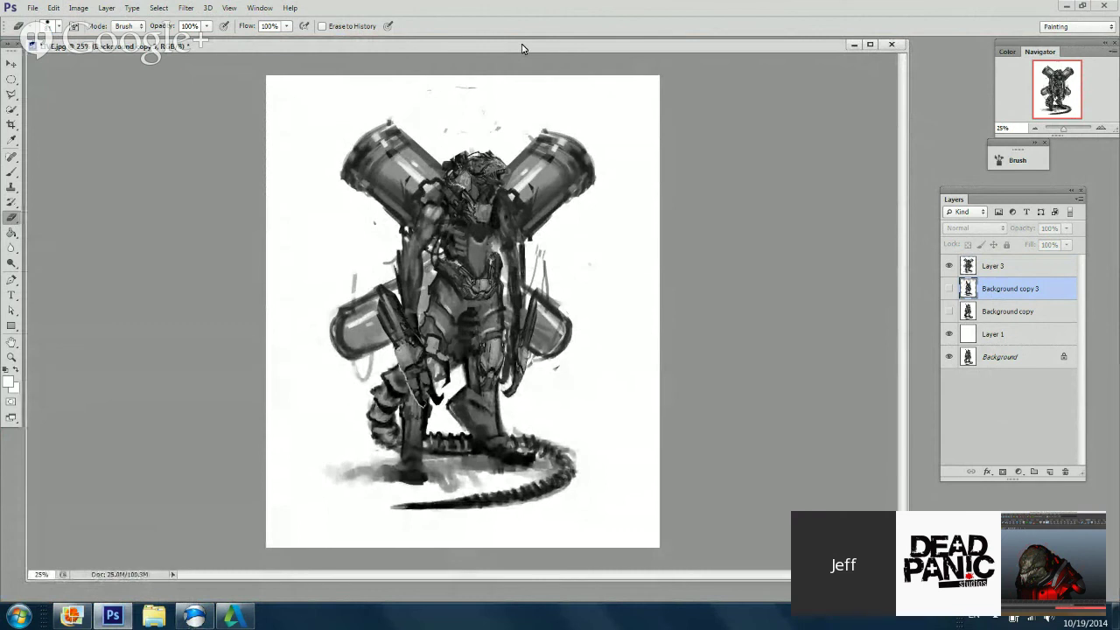
pyautogui.moveTo(642, 50); pyautogui.dragTo(643, 53)
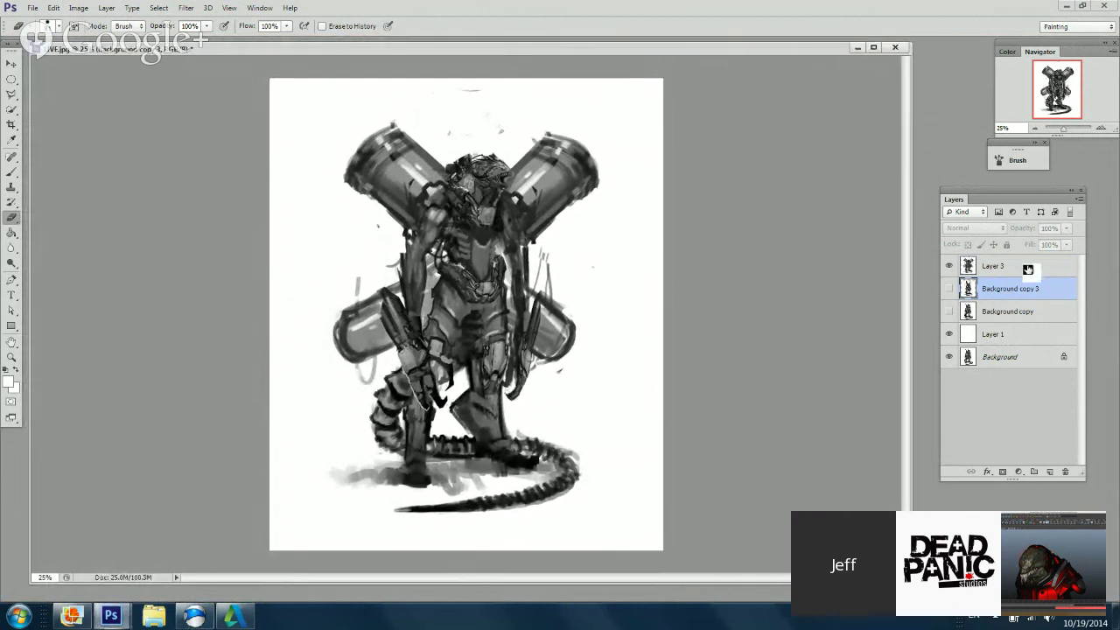
# Step: Add a new empty layer directly above Layer 3 and activate the Brush tool for painting on it
pyautogui.moveTo(1027, 268); pyautogui.dragTo(947, 215)
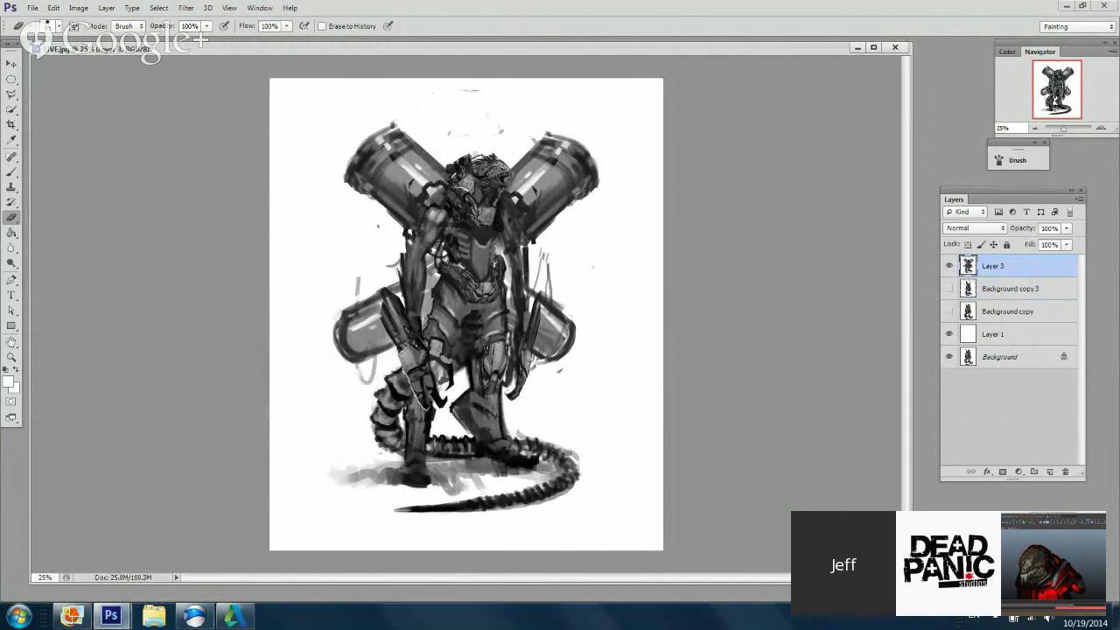
pyautogui.click(11, 172)
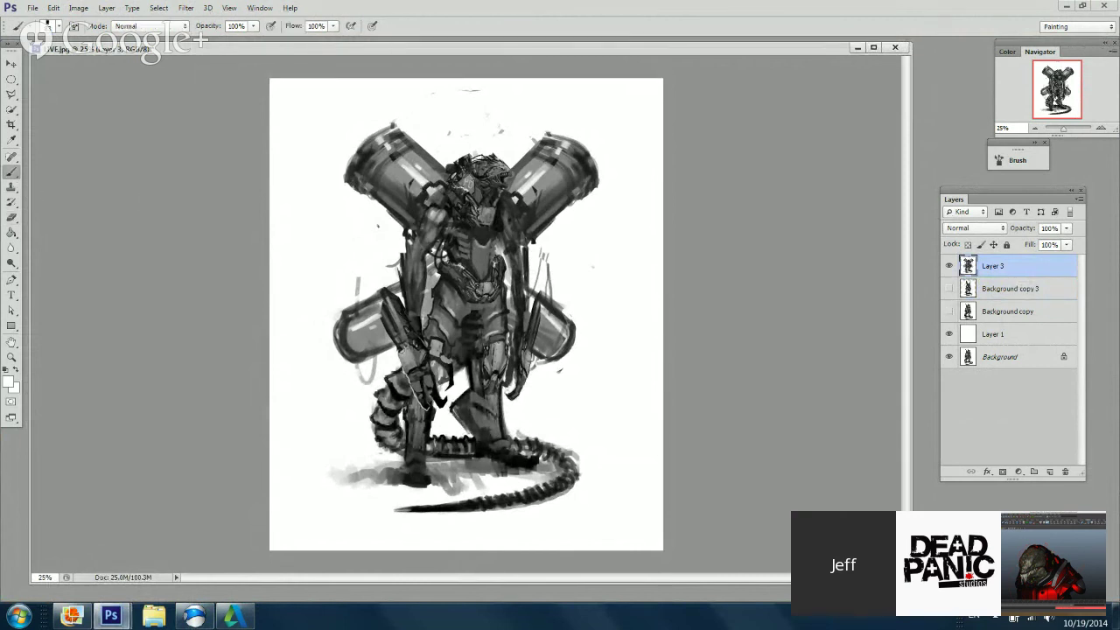
pyautogui.click(1051, 471)
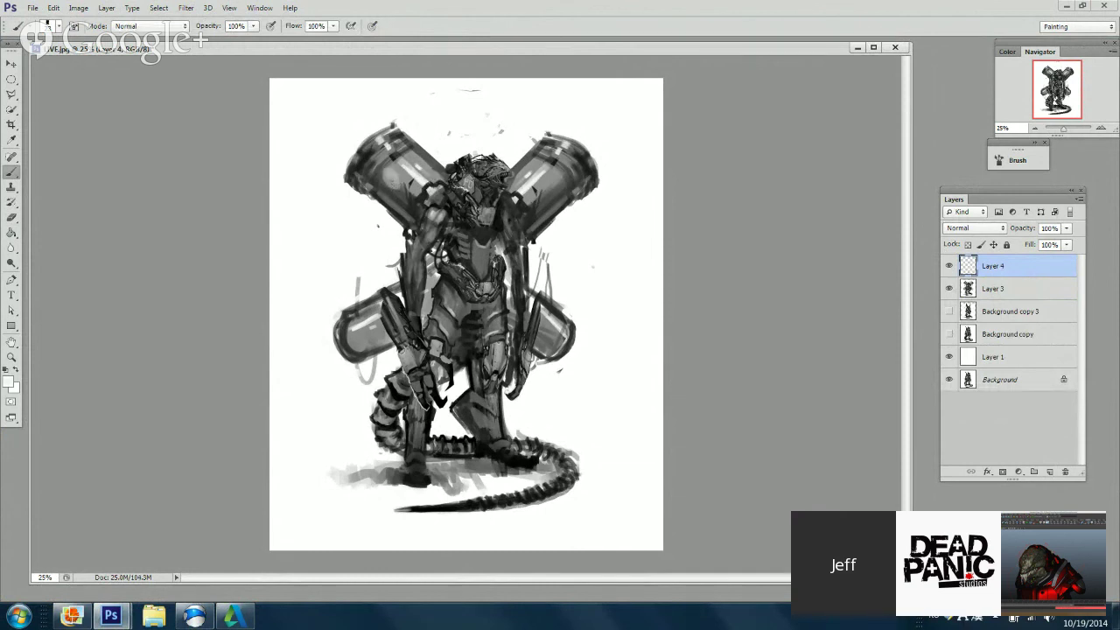
# Step: Try several textured brush presets, choose the 175 px one, and reduce its size for detail work at 33.33% zoom
pyautogui.hotkey('ctrl', '+')
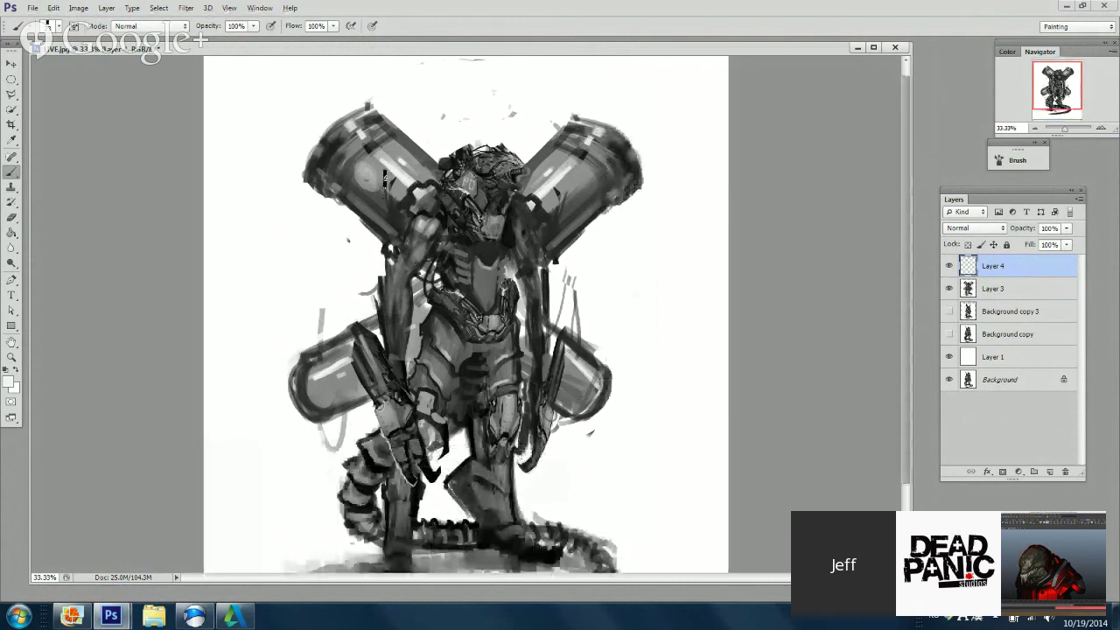
pyautogui.rightClick(505, 218)
pyautogui.moveTo(767, 328); pyautogui.dragTo(766, 497)
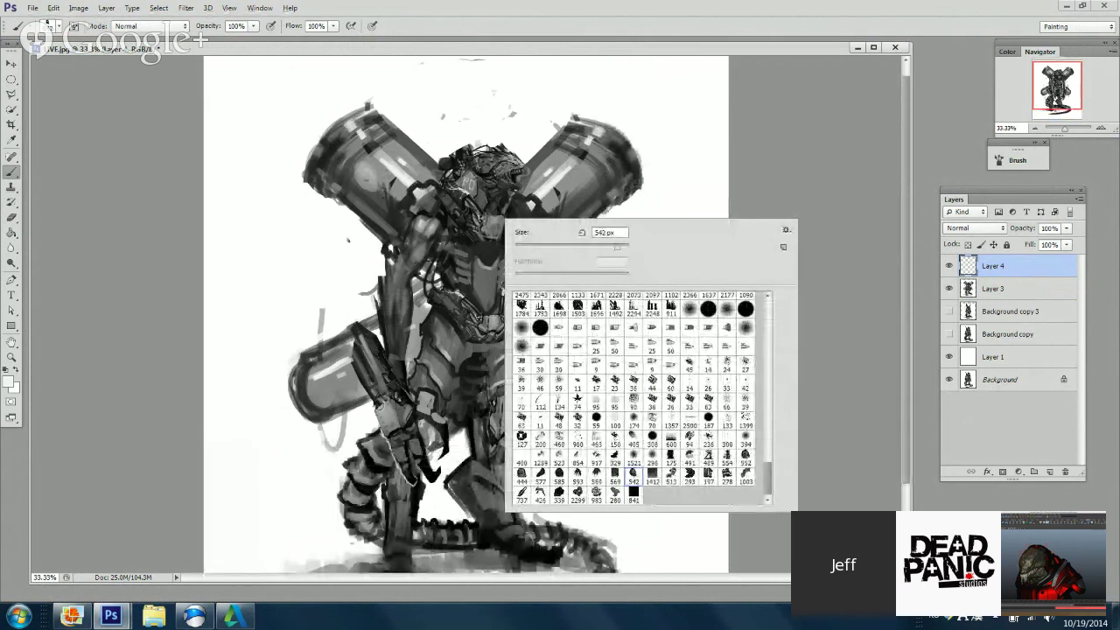
pyautogui.click(633, 474)
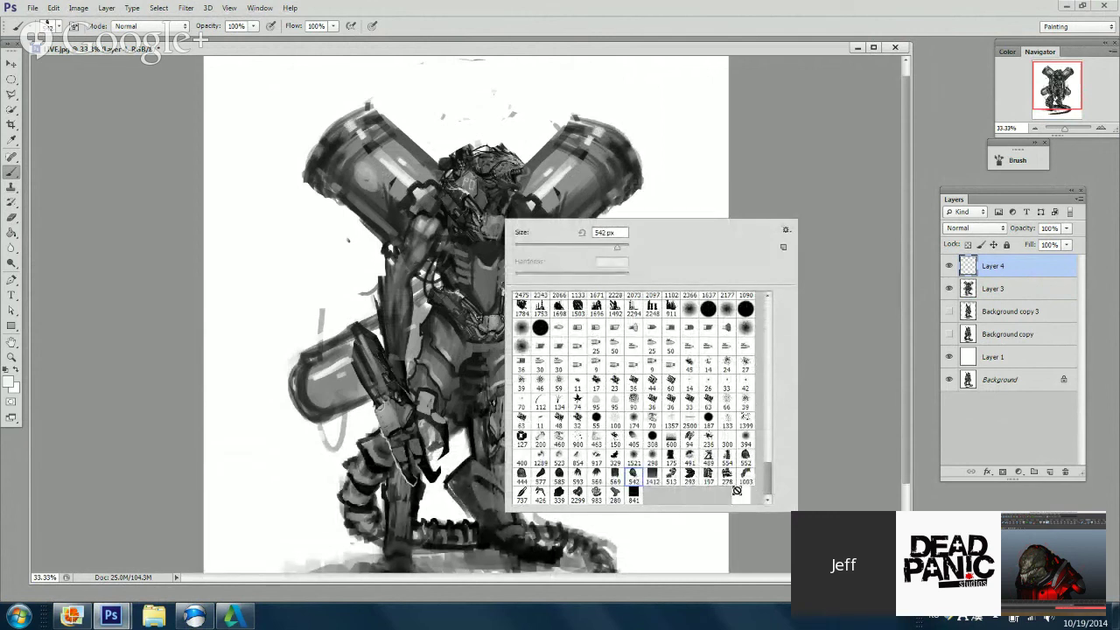
pyautogui.click(670, 475)
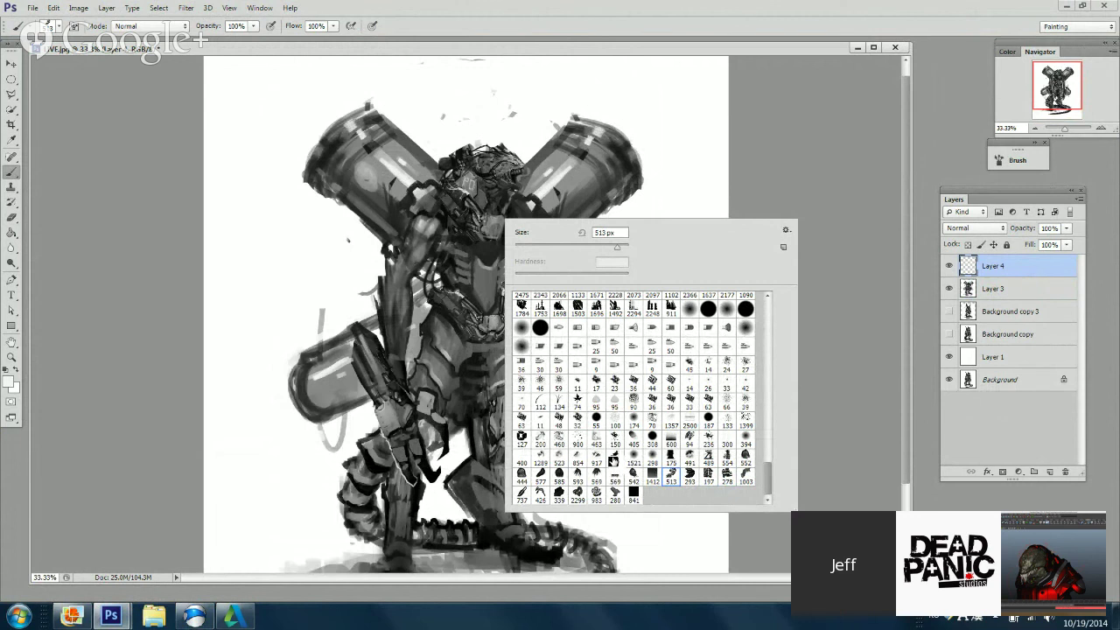
pyautogui.click(597, 457)
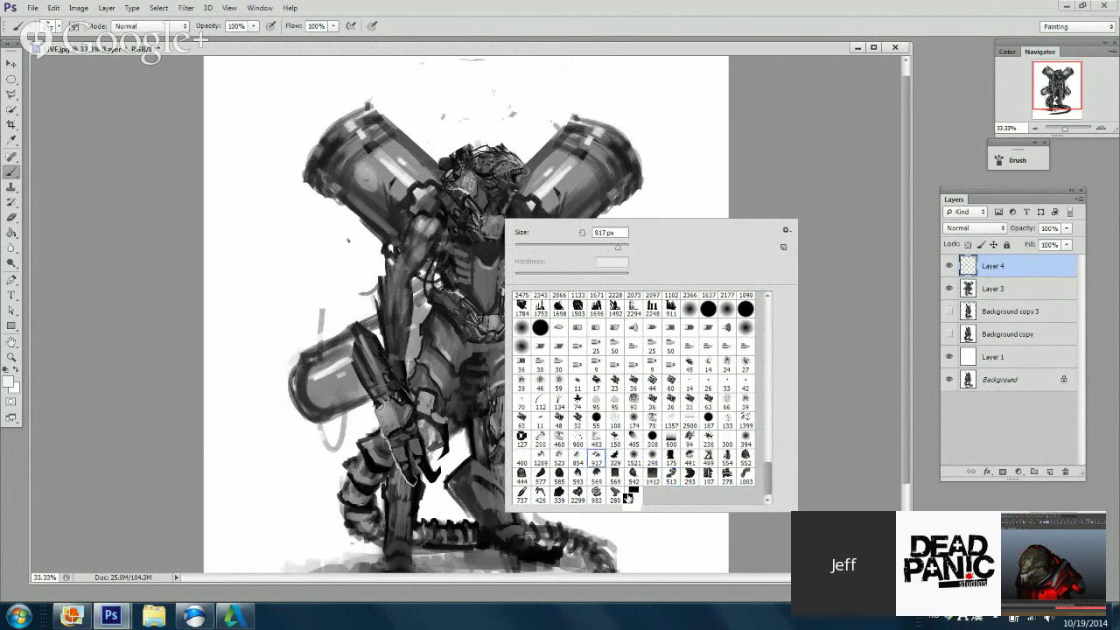
pyautogui.click(523, 478)
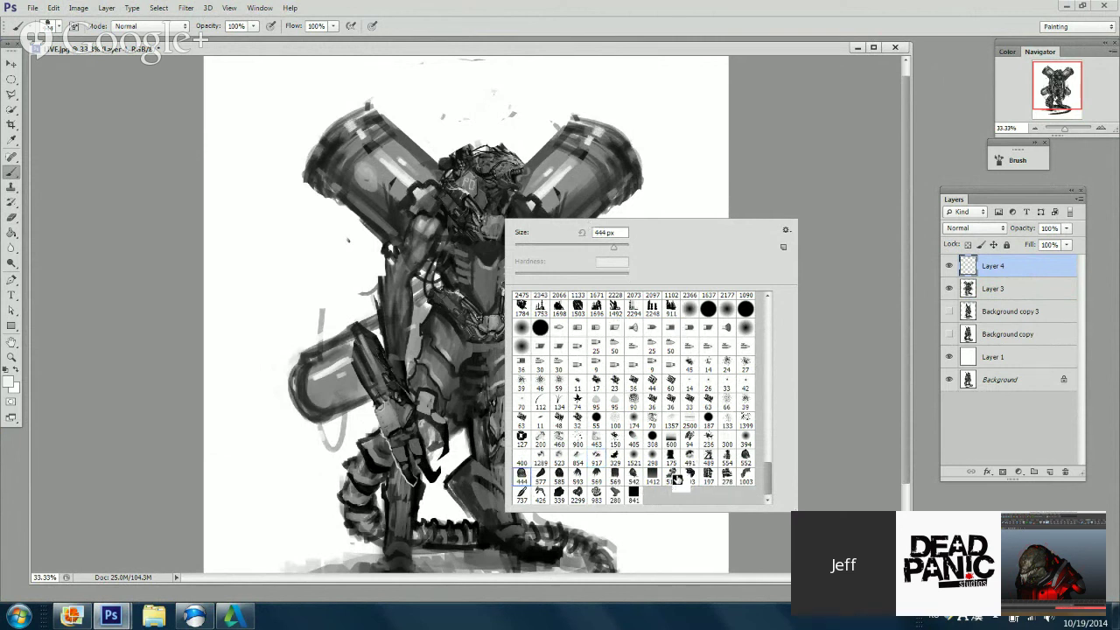
pyautogui.click(674, 457)
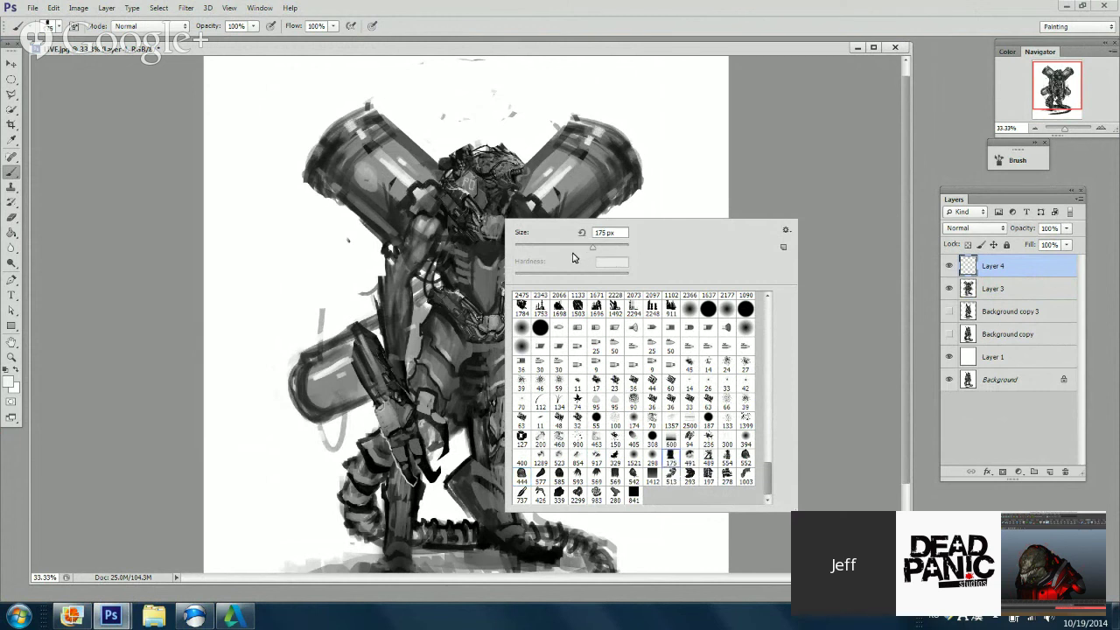
pyautogui.moveTo(573, 256); pyautogui.dragTo(567, 254)
pyautogui.click(529, 57)
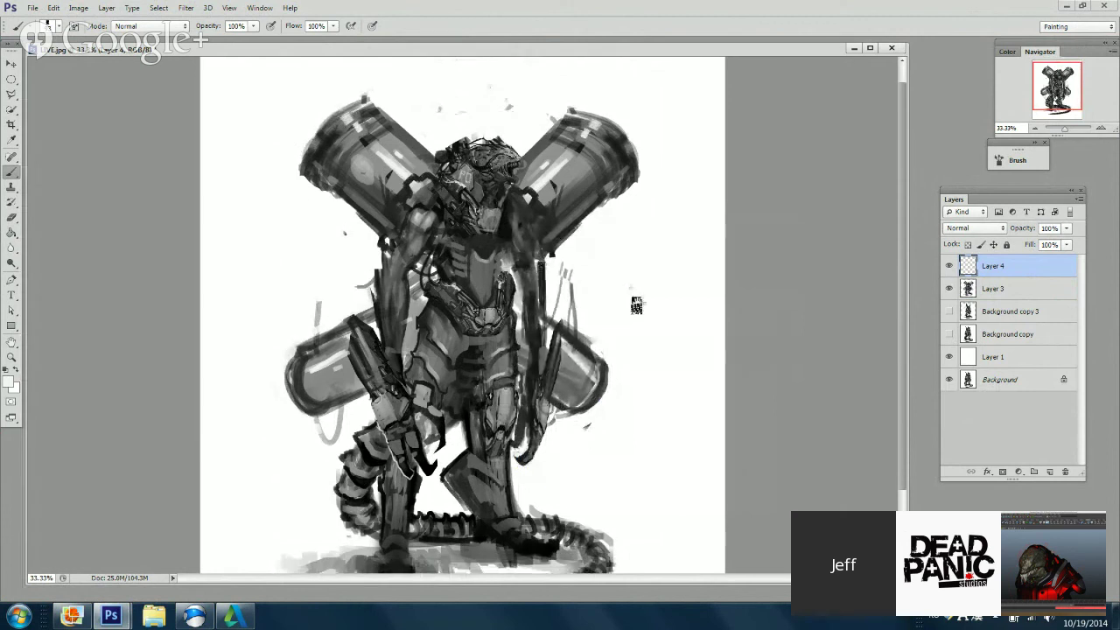
# Step: Sample a near-black tone from the creature's abdomen and paint a dark outer rim on the lower cannon beside its left arm
pyautogui.rightClick(635, 303)
pyautogui.keyDown('alt'); pyautogui.click(474, 337); pyautogui.keyUp('alt')
pyautogui.keyDown('alt'); pyautogui.moveTo(475, 357); pyautogui.dragTo(492, 355); pyautogui.keyUp('alt')
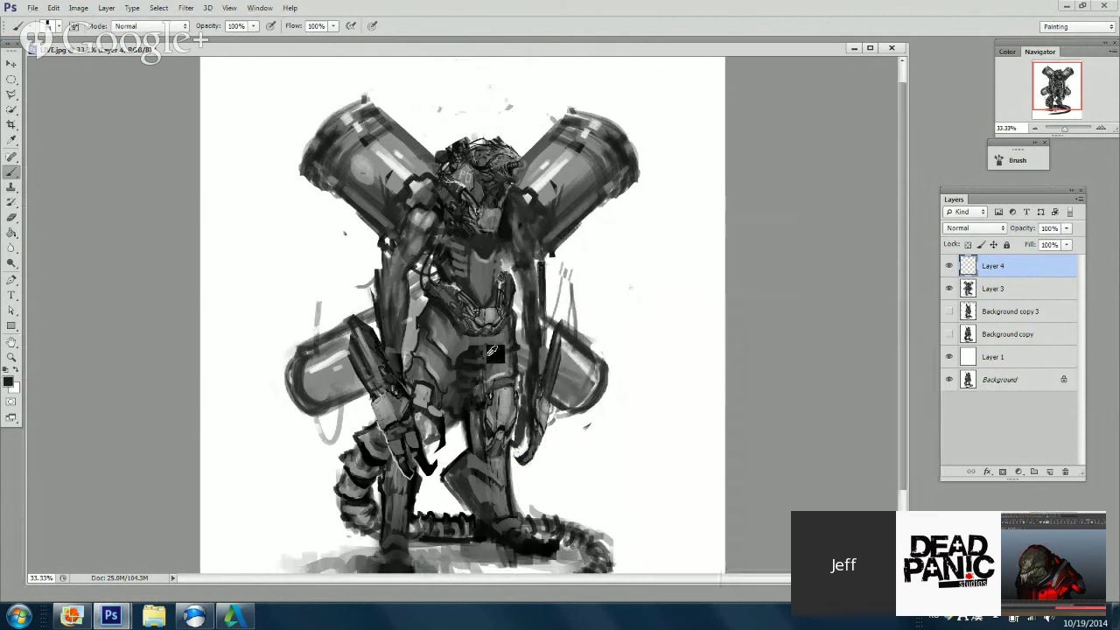
pyautogui.moveTo(584, 365); pyautogui.dragTo(604, 417)
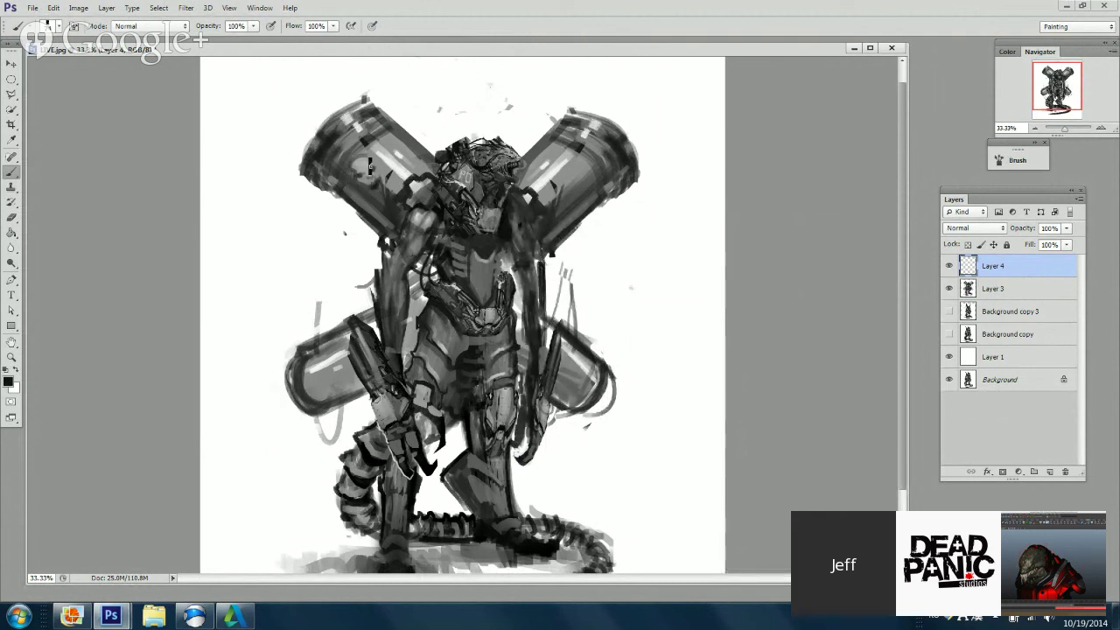
# Step: Hide Layer 4 and Layer 3 briefly, and show both again to check what each contributes
pyautogui.click(948, 265)
pyautogui.click(949, 288)
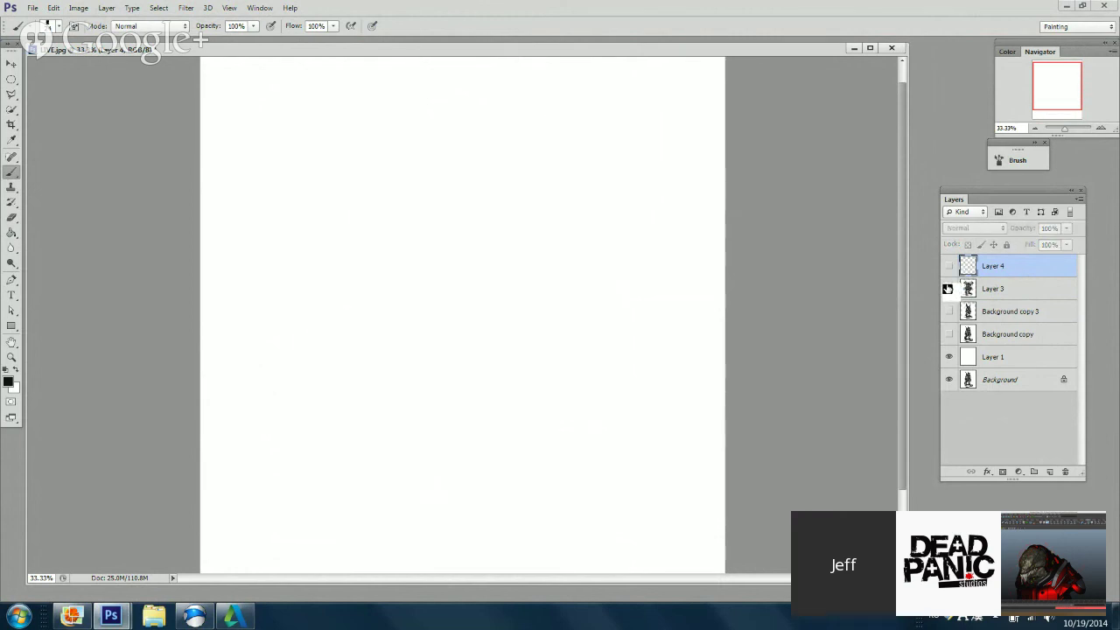
pyautogui.moveTo(947, 289); pyautogui.dragTo(949, 265)
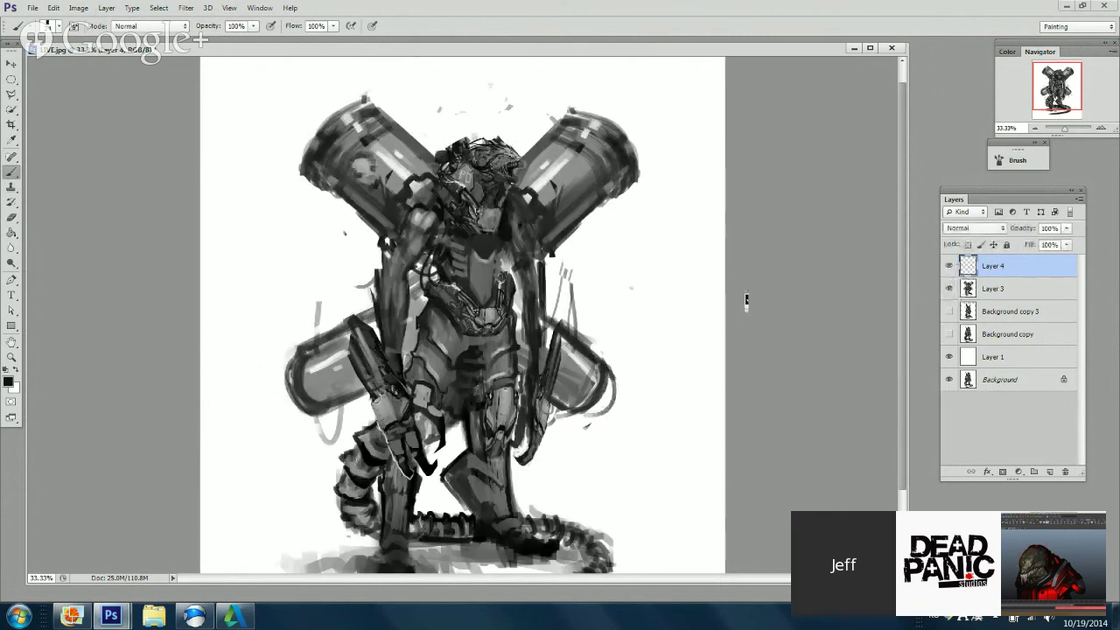
# Step: Paint a light round marking with dark accents on the upper cannon above the creature's left arm, using tones sampled from the artwork
pyautogui.keyDown('alt'); pyautogui.click(569, 175); pyautogui.keyUp('alt')
pyautogui.moveTo(581, 165); pyautogui.dragTo(573, 189)
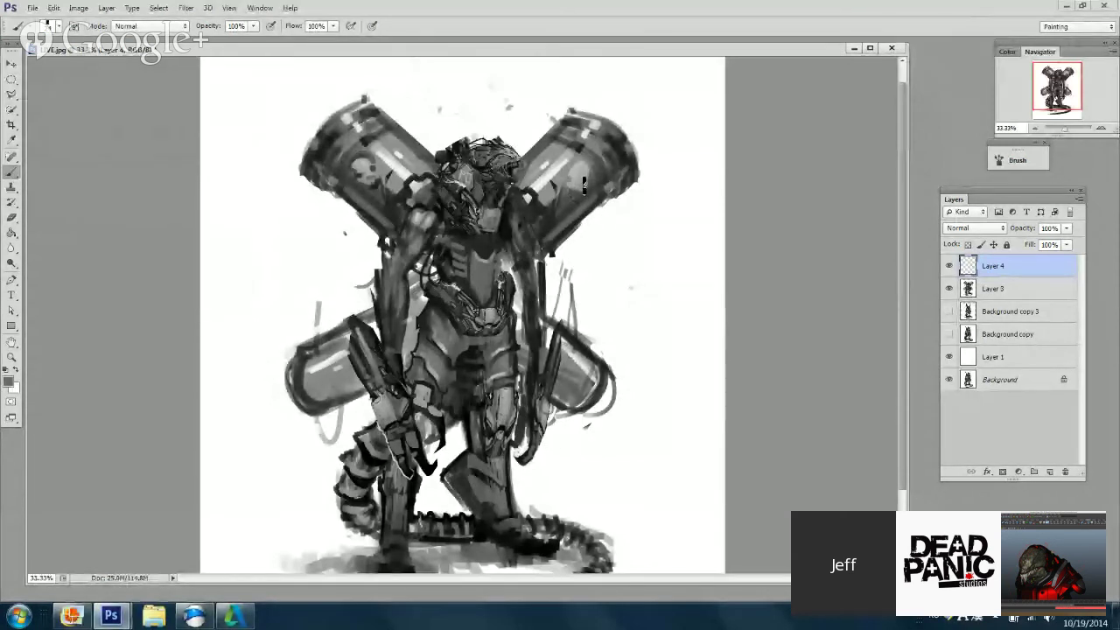
pyautogui.keyDown('alt'); pyautogui.click(568, 228); pyautogui.keyUp('alt')
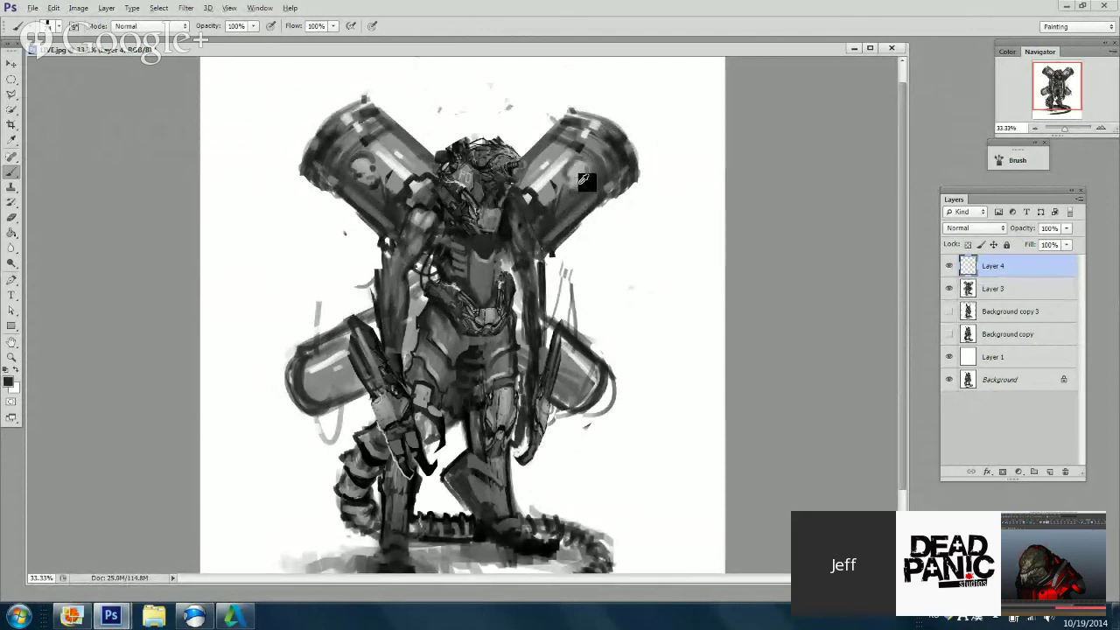
pyautogui.keyDown('alt'); pyautogui.click(544, 179); pyautogui.keyUp('alt')
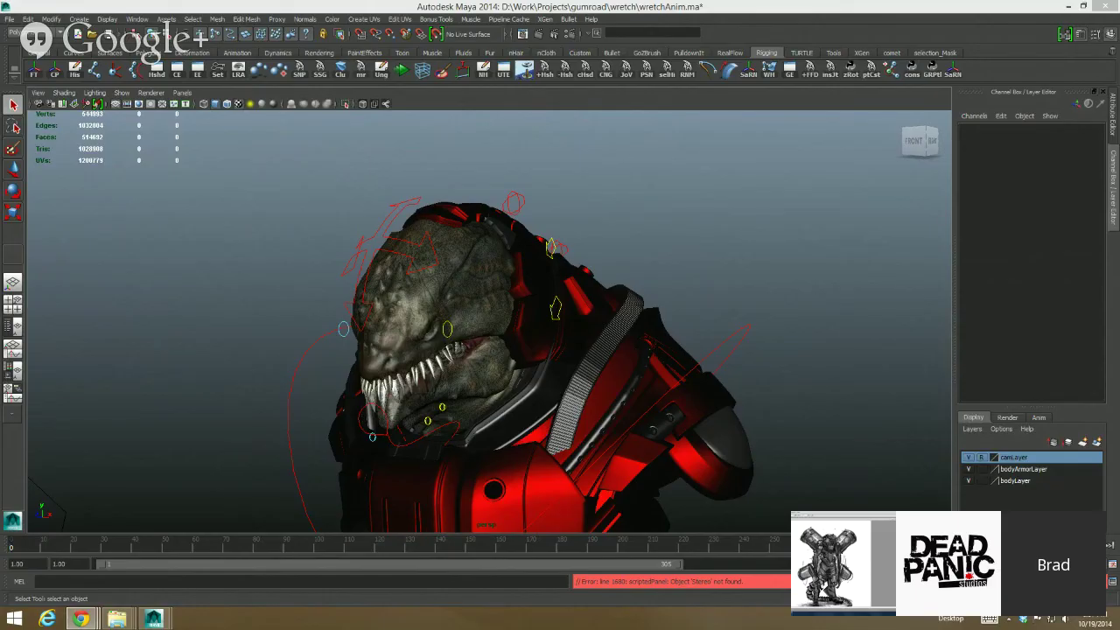
# Step: In Maya, select the wretch character's head control cc_head and rotate it to turn the head into a new pose
pyautogui.keyDown('alt'); pyautogui.moveTo(646, 284); pyautogui.dragTo(370, 234); pyautogui.keyUp('alt')
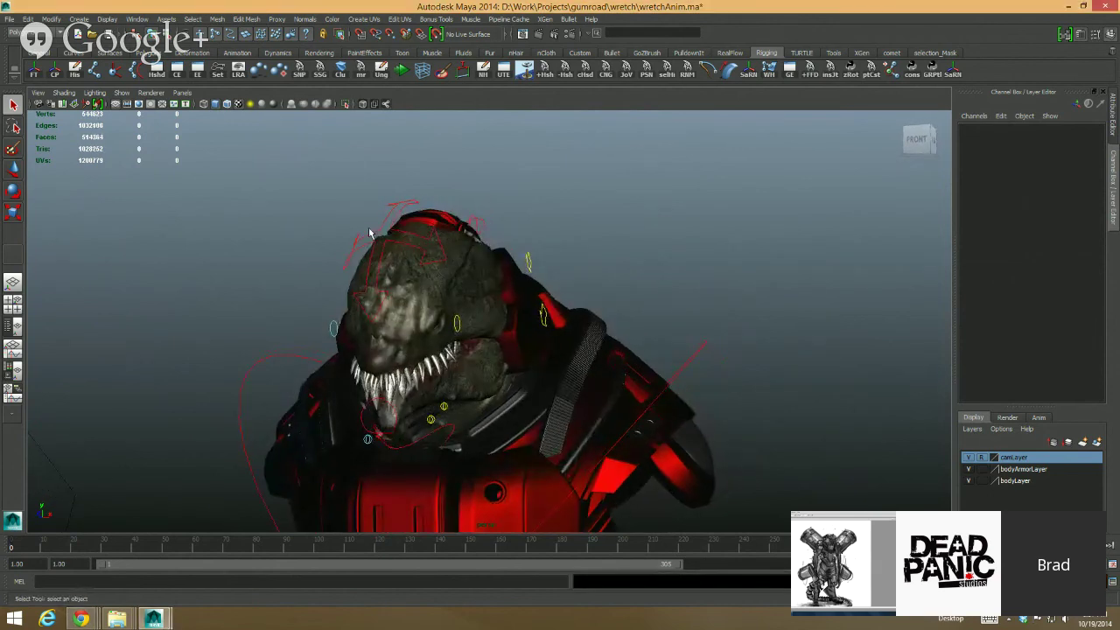
pyautogui.click(359, 241)
pyautogui.press('e')
pyautogui.moveTo(434, 313); pyautogui.dragTo(449, 289)
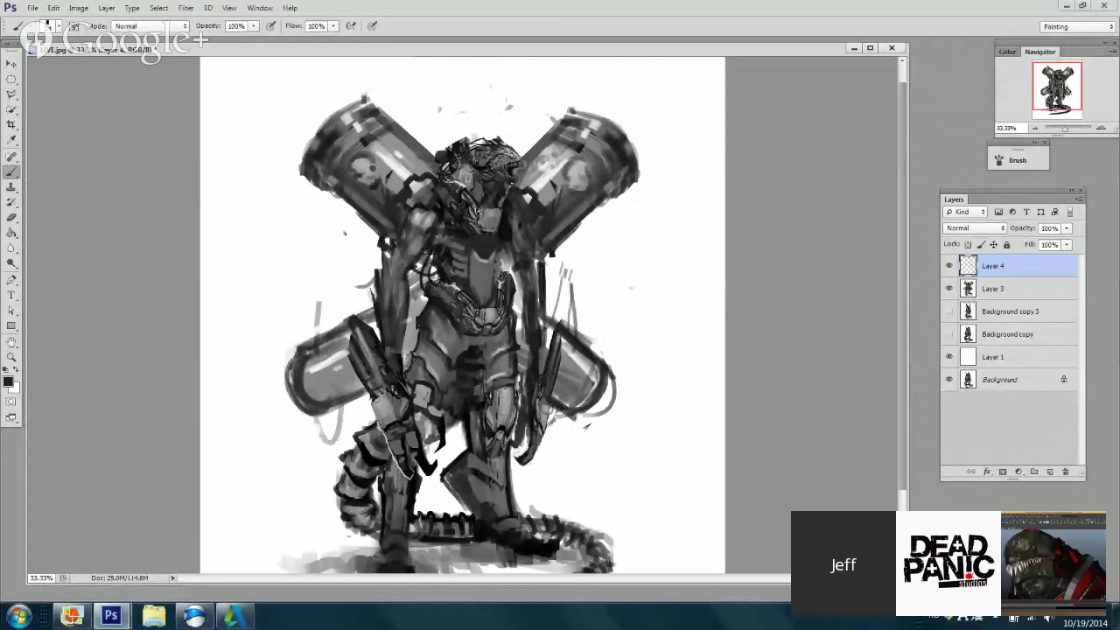
# Step: In Photoshop, thicken the dark rim of the lower cannon by the left arm and sketch extended edge lines along both lower cannons
pyautogui.moveTo(607, 378)
pyautogui.mouseDown()
pyautogui.moveTo(588, 420)
pyautogui.moveTo(613, 390)
pyautogui.mouseUp()
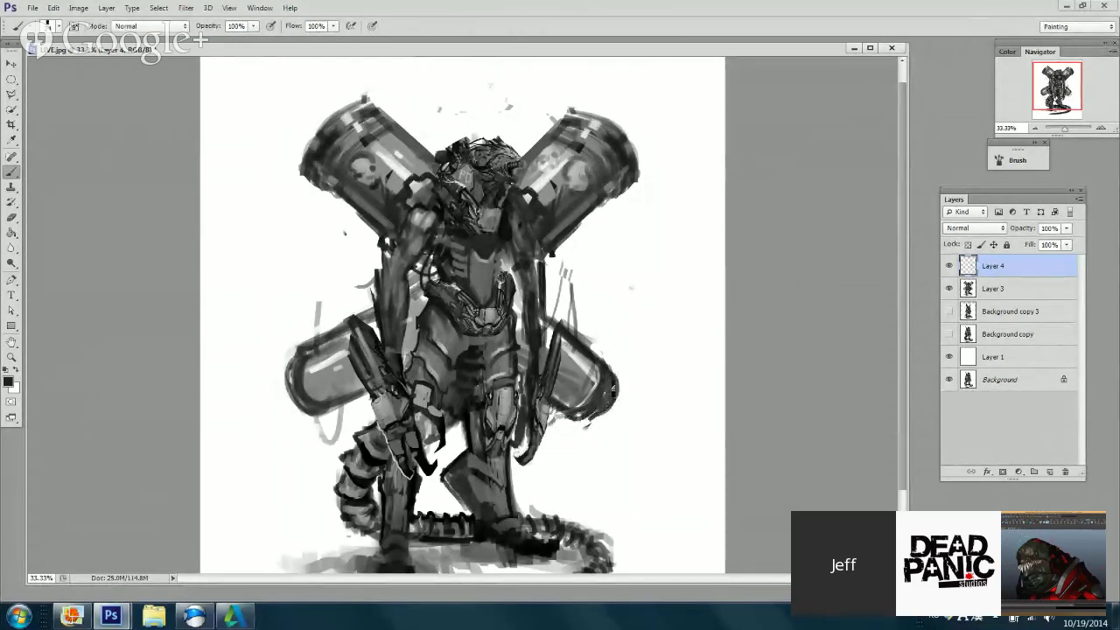
pyautogui.moveTo(542, 318); pyautogui.dragTo(632, 385)
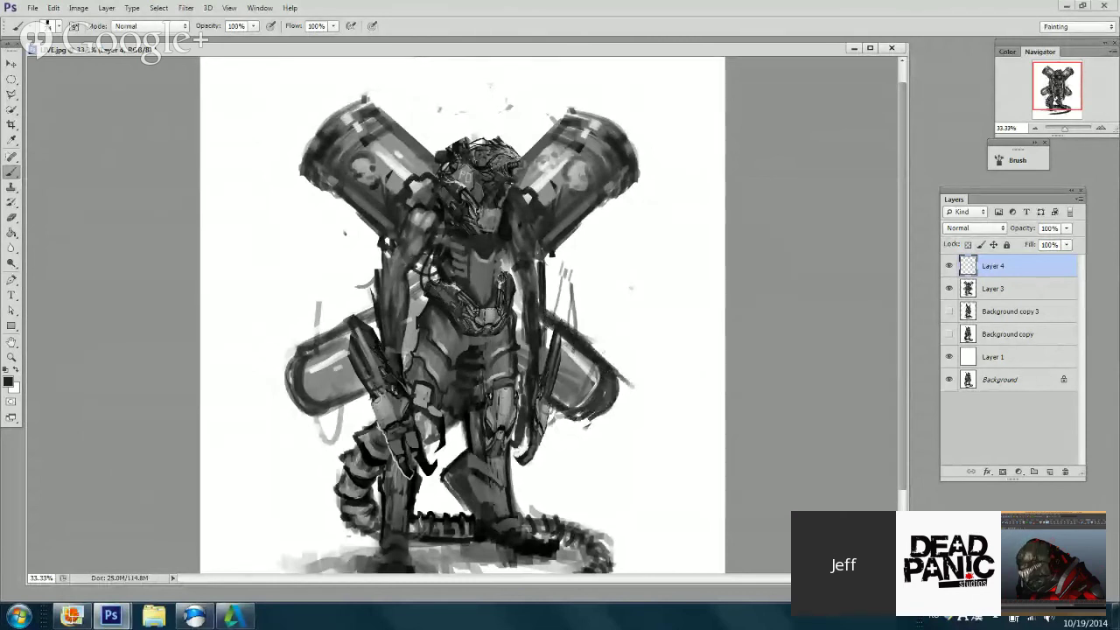
pyautogui.moveTo(260, 371)
pyautogui.mouseDown()
pyautogui.moveTo(296, 350)
pyautogui.moveTo(288, 389)
pyautogui.mouseUp()
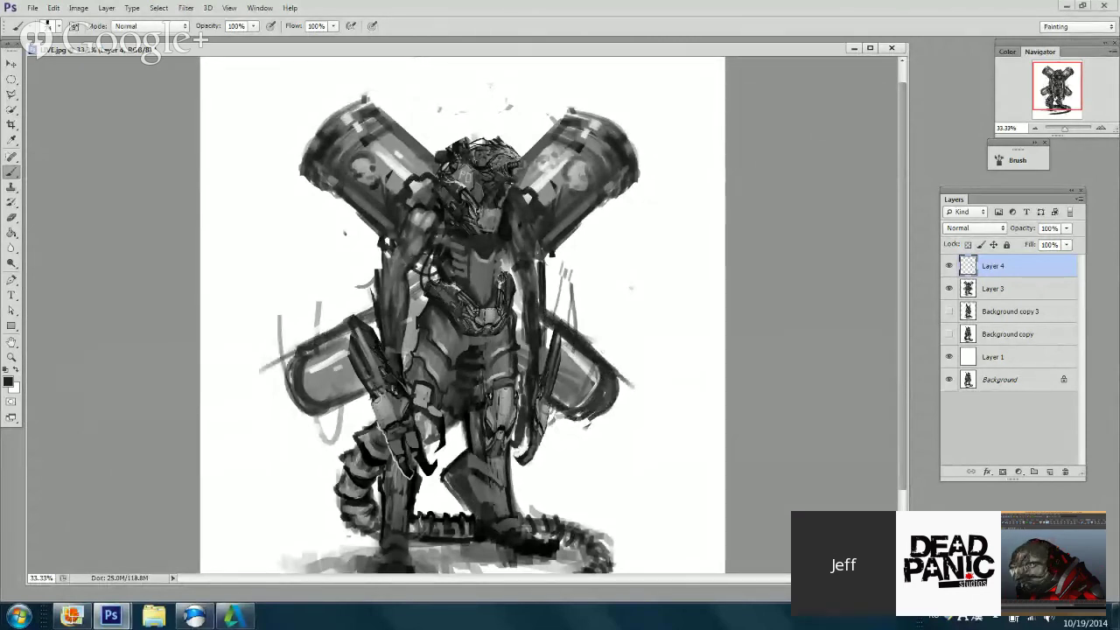
# Step: Sketch curved cables hanging from the upper cannons down to the lower cannons on both sides of the creature
pyautogui.moveTo(609, 232); pyautogui.dragTo(608, 253)
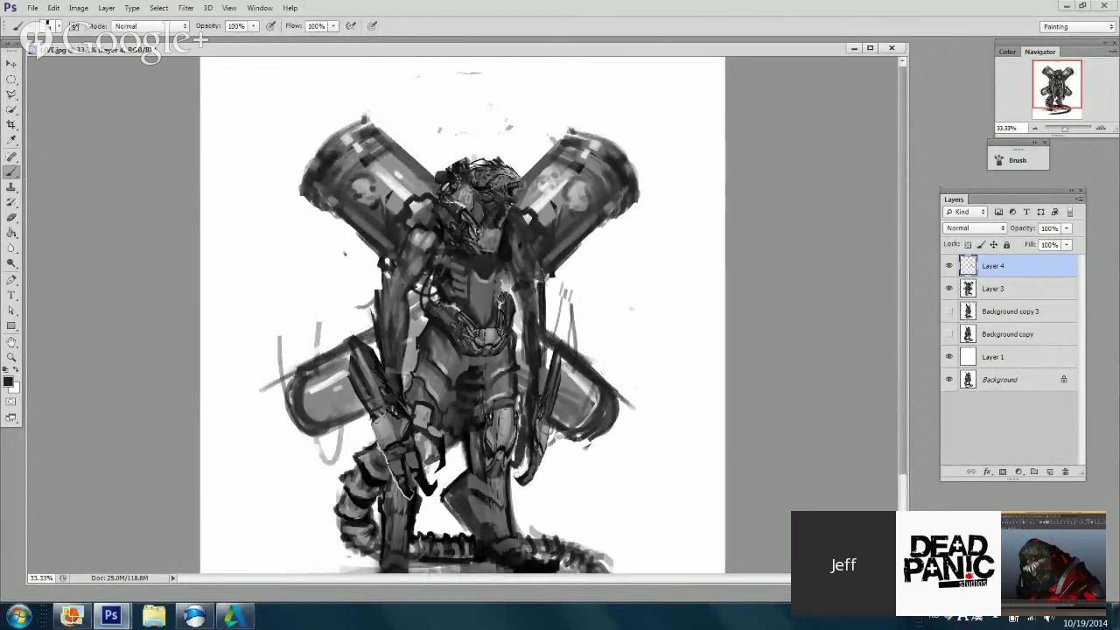
pyautogui.moveTo(373, 243); pyautogui.dragTo(355, 333)
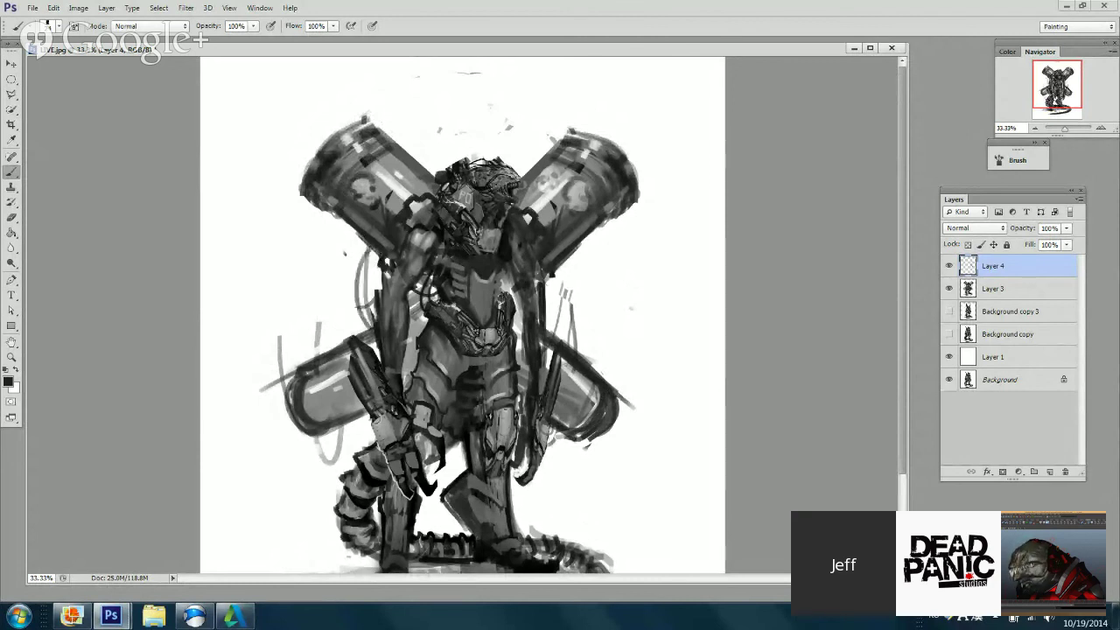
pyautogui.moveTo(567, 255)
pyautogui.mouseDown()
pyautogui.moveTo(574, 347)
pyautogui.moveTo(541, 341)
pyautogui.moveTo(555, 329)
pyautogui.mouseUp()
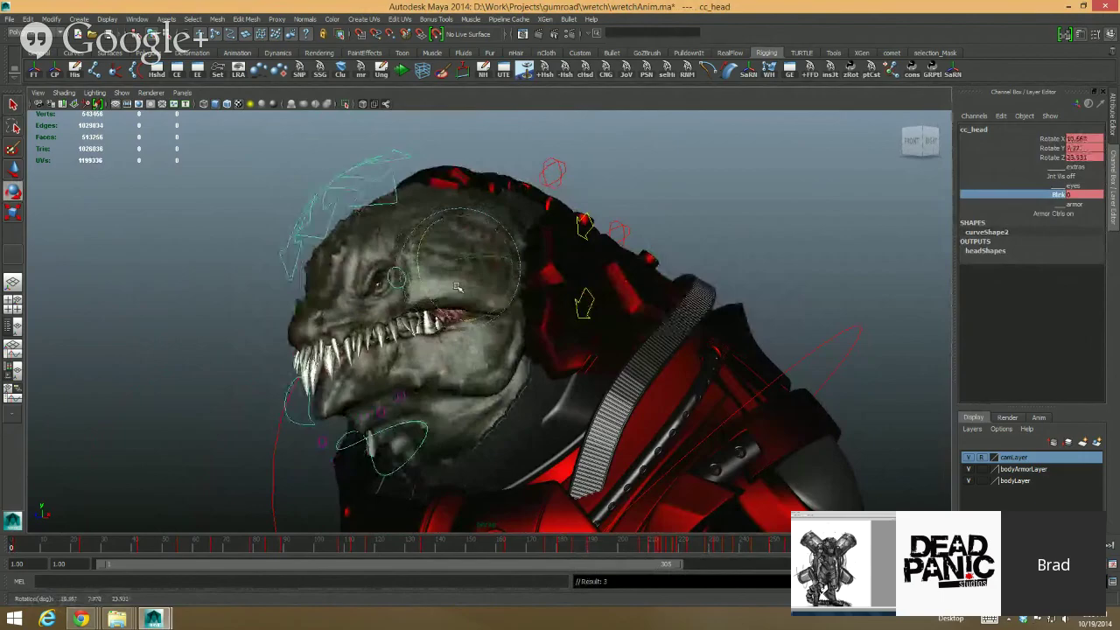
pyautogui.keyDown('alt'); pyautogui.moveTo(455, 289); pyautogui.dragTo(398, 276); pyautogui.keyUp('alt')
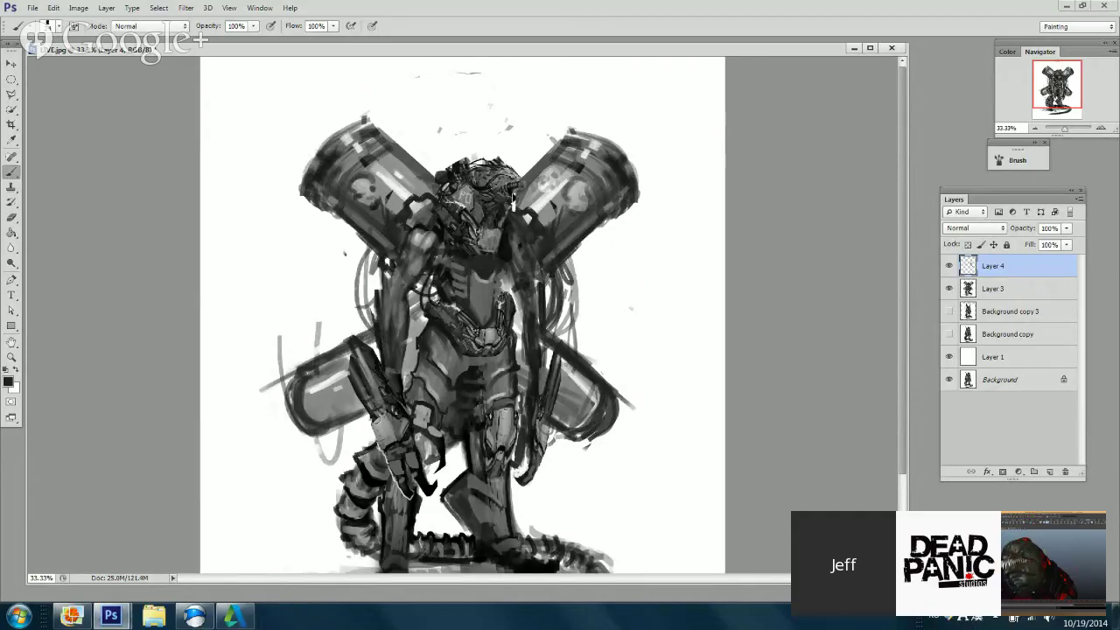